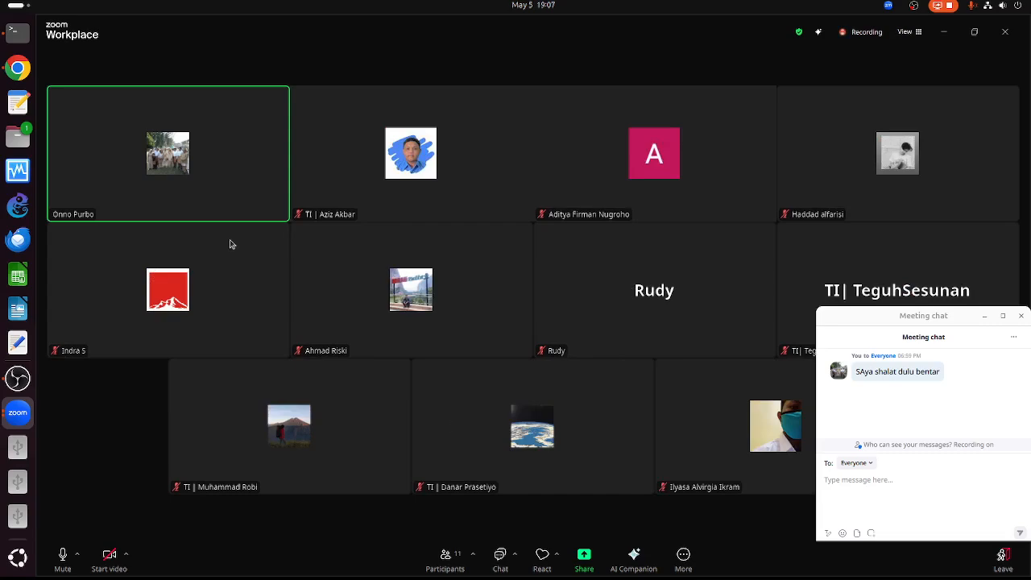
- Share the whole screen with the meeting participants
{"action": "left_click", "coordinate": [584, 554]}
{"action": "double_click", "coordinate": [351, 200]}
{"action": "left_click", "coordinate": [681, 176]}
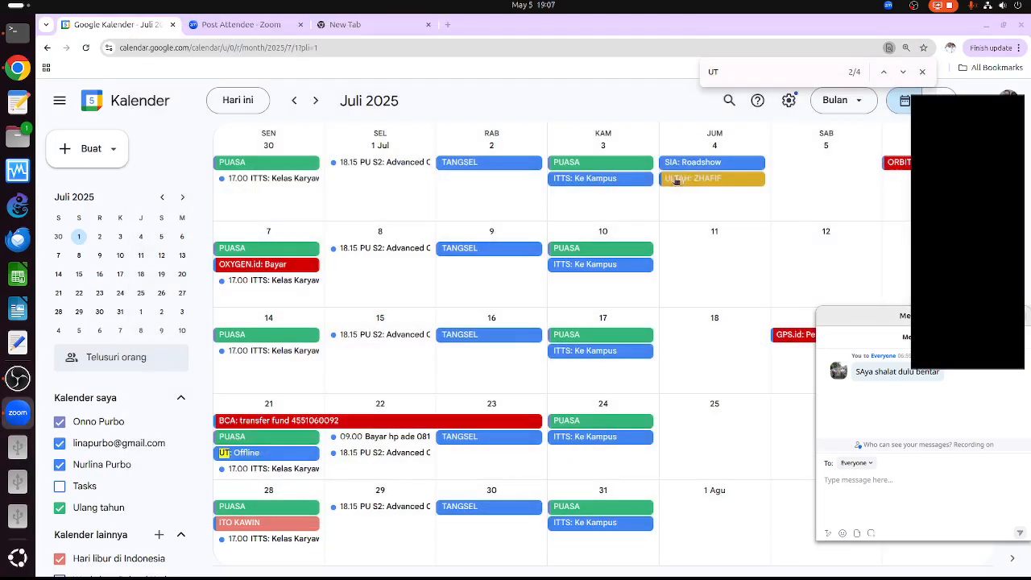
- Show Chrome's New Tab page and collapse participant videos into a speaker bar in the lower right
{"action": "left_click", "coordinate": [346, 26]}
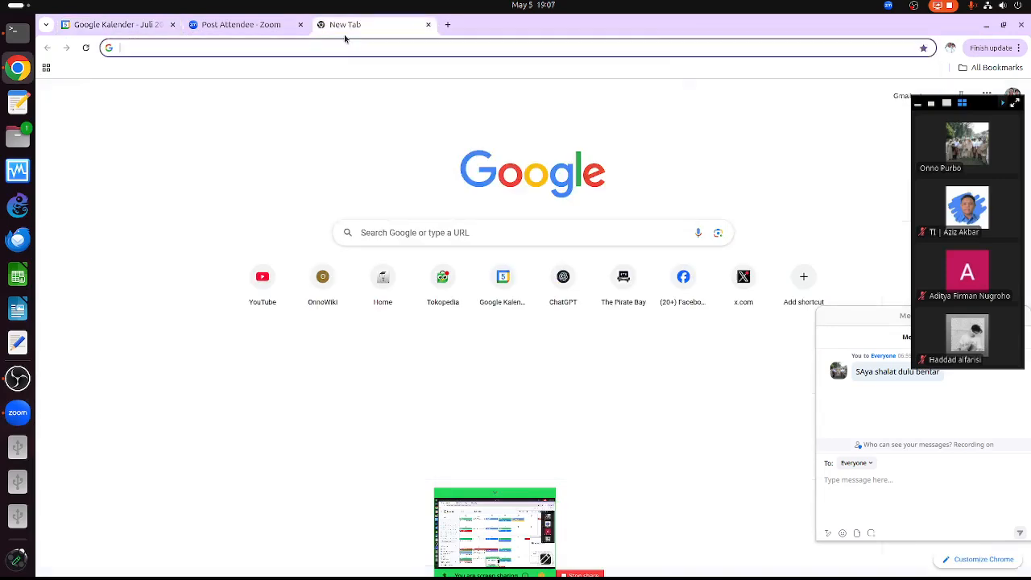
{"action": "left_click", "coordinate": [921, 107]}
{"action": "left_click_drag", "start_coordinate": [984, 106], "coordinate": [978, 506]}
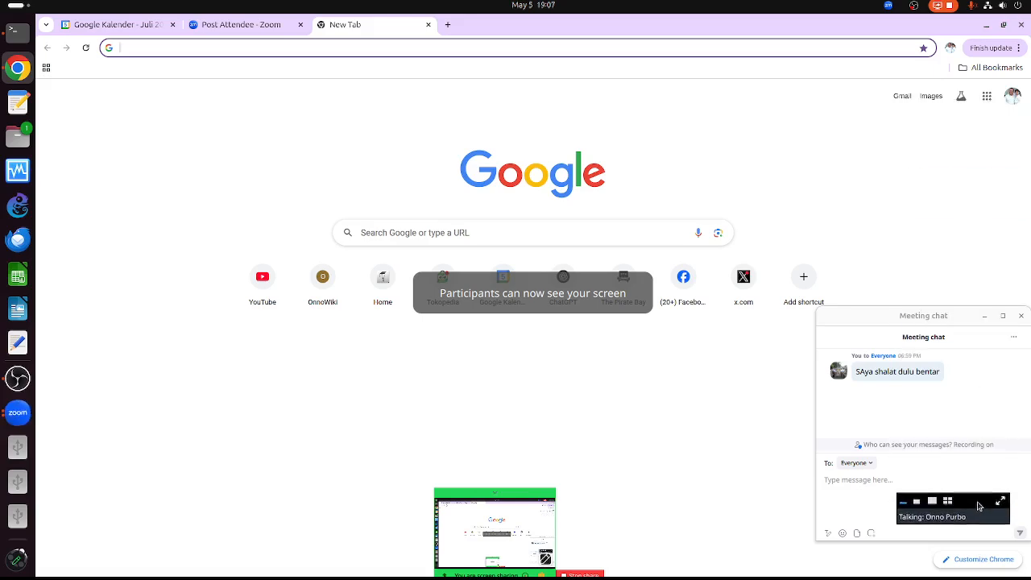
- Go to the ITTS Open Course site and log in
{"action": "left_click", "coordinate": [382, 46]}
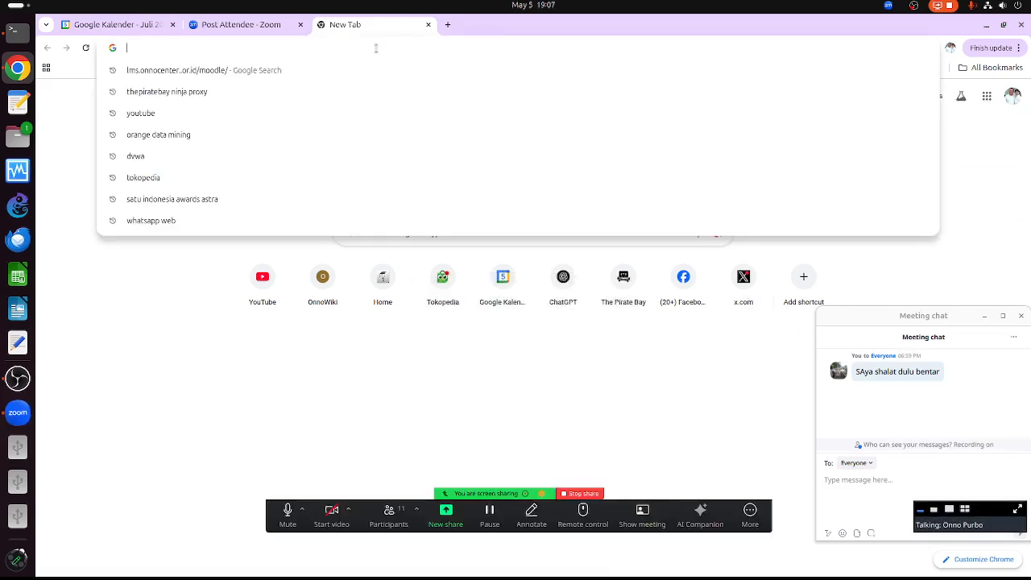
{"action": "type", "text": "opencourse.itts.ac.id"}
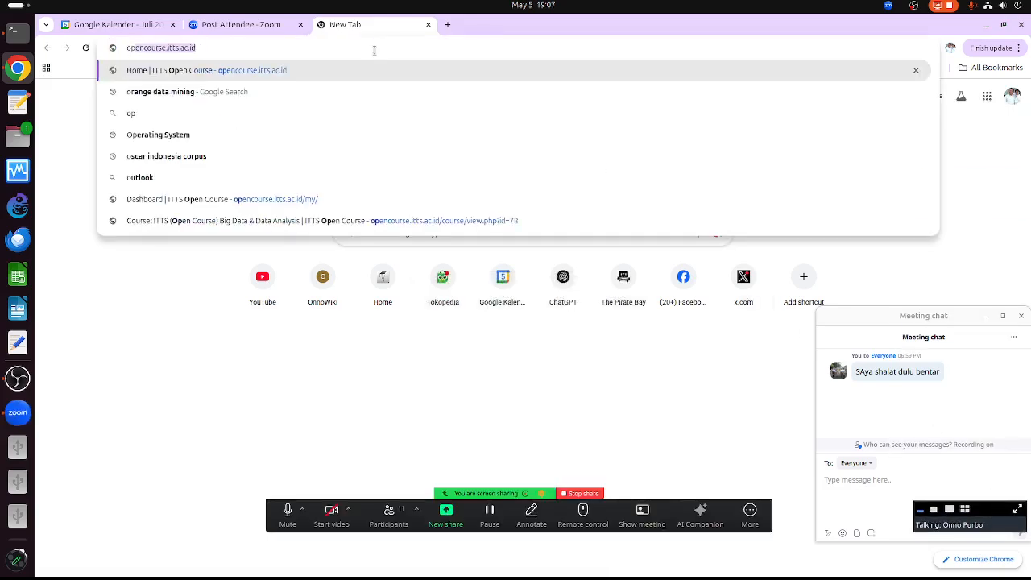
{"action": "key", "text": "Return"}
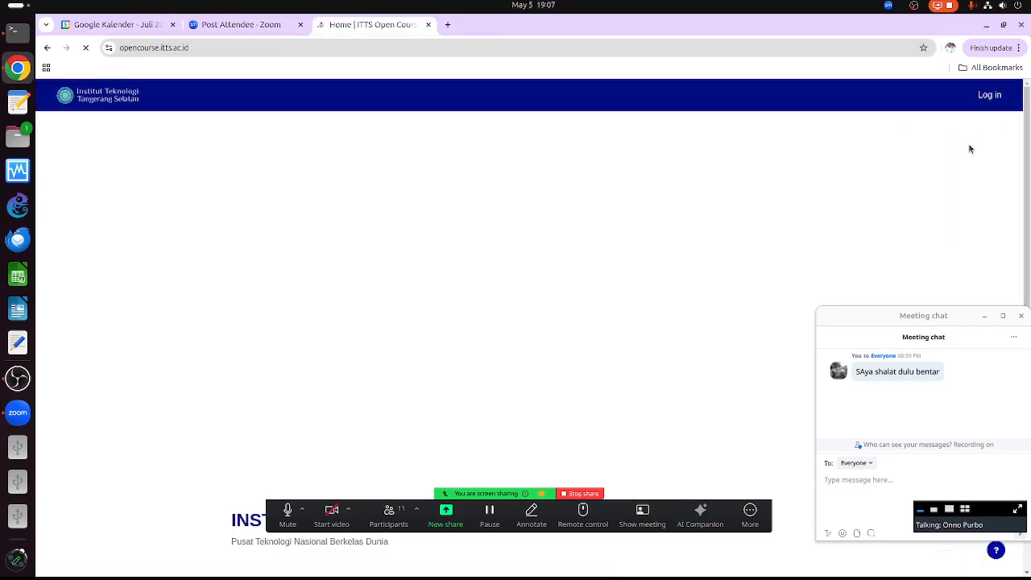
{"action": "left_click", "coordinate": [992, 96]}
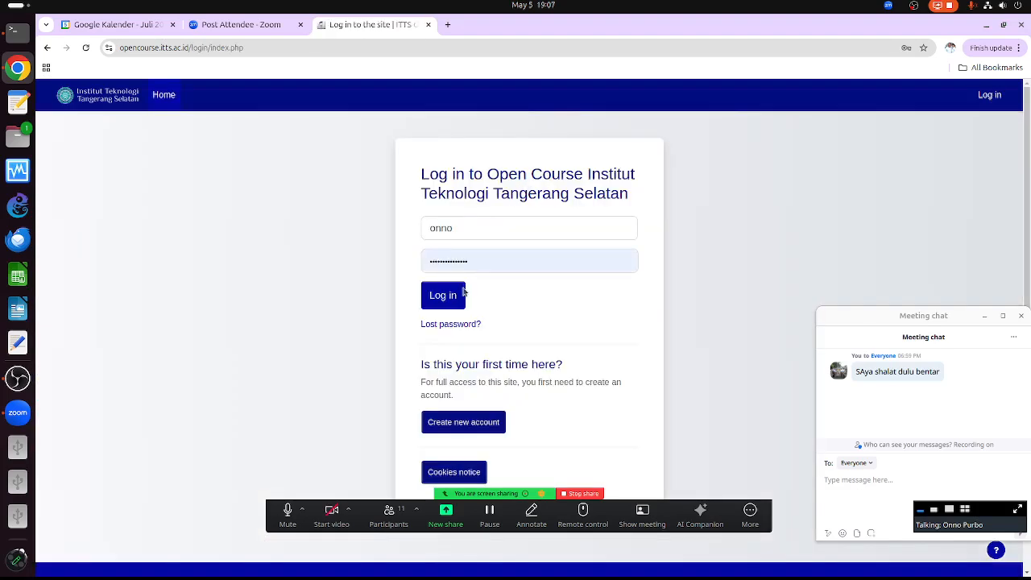
{"action": "left_click", "coordinate": [449, 305]}
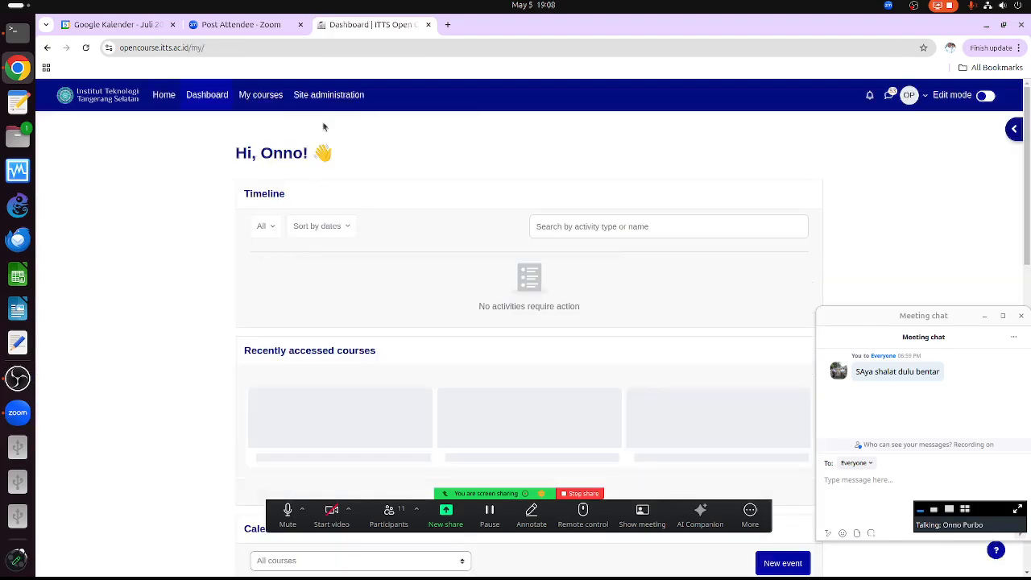
- Find '2025-' in My courses and open ITTS 2025-1 Big Data & Data Analysis
{"action": "left_click", "coordinate": [261, 99]}
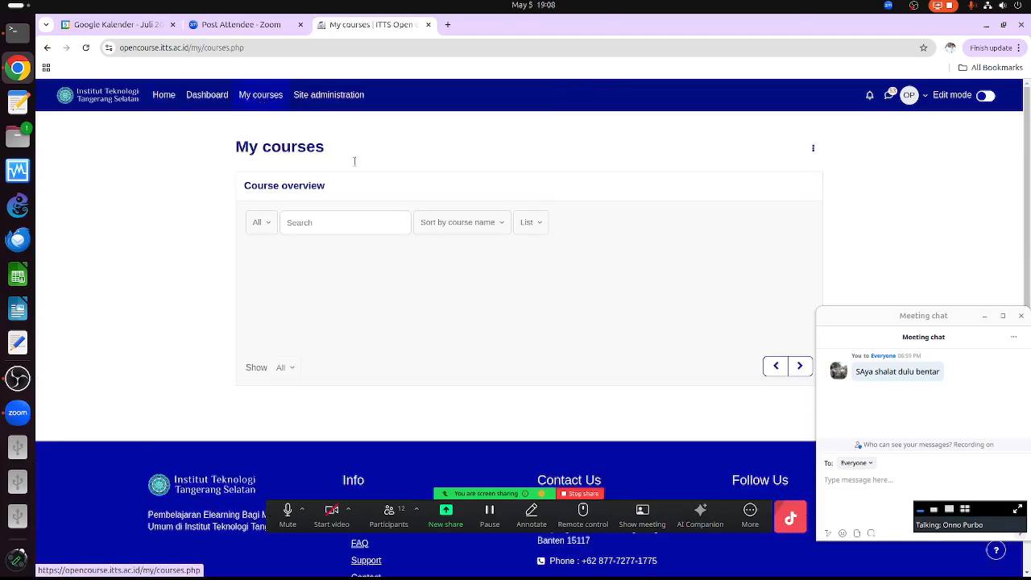
{"action": "key", "text": "ctrl+f"}
{"action": "type", "text": "2025-"}
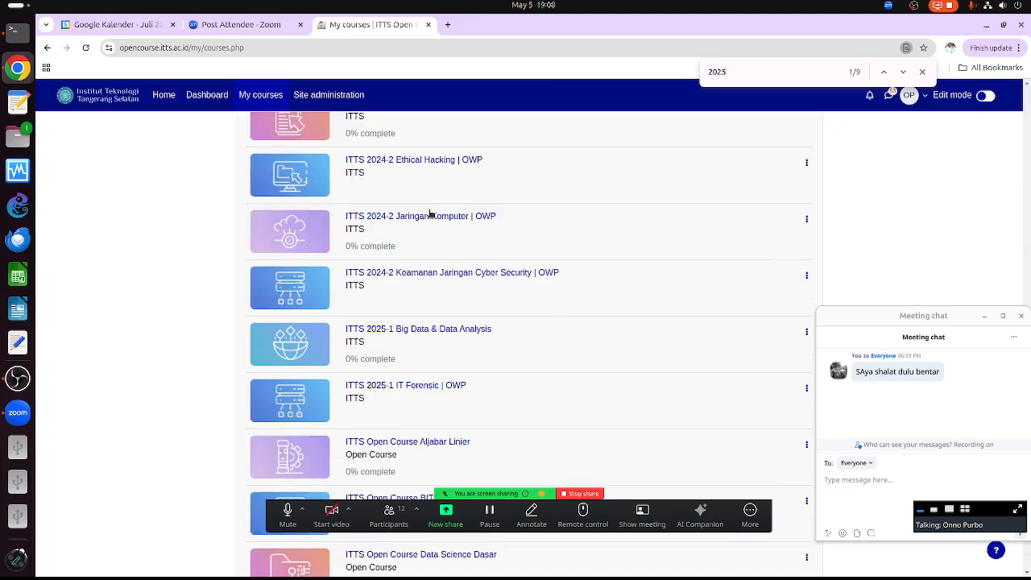
{"action": "left_click", "coordinate": [430, 330]}
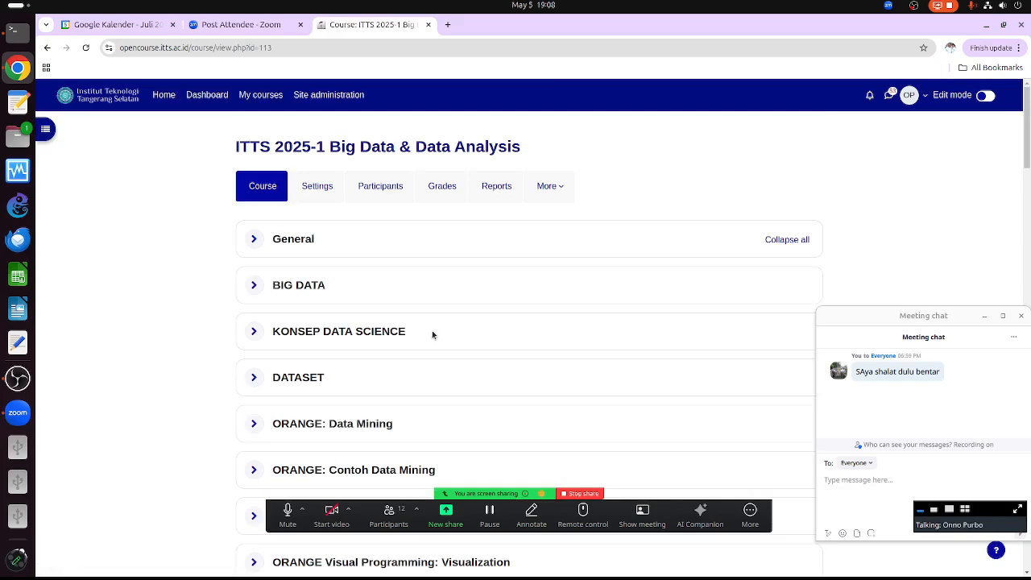
- Scroll down through the course's ORANGE and R sections and back up
{"action": "scroll", "coordinate": [440, 254], "scroll_direction": "down", "scroll_amount": 2}
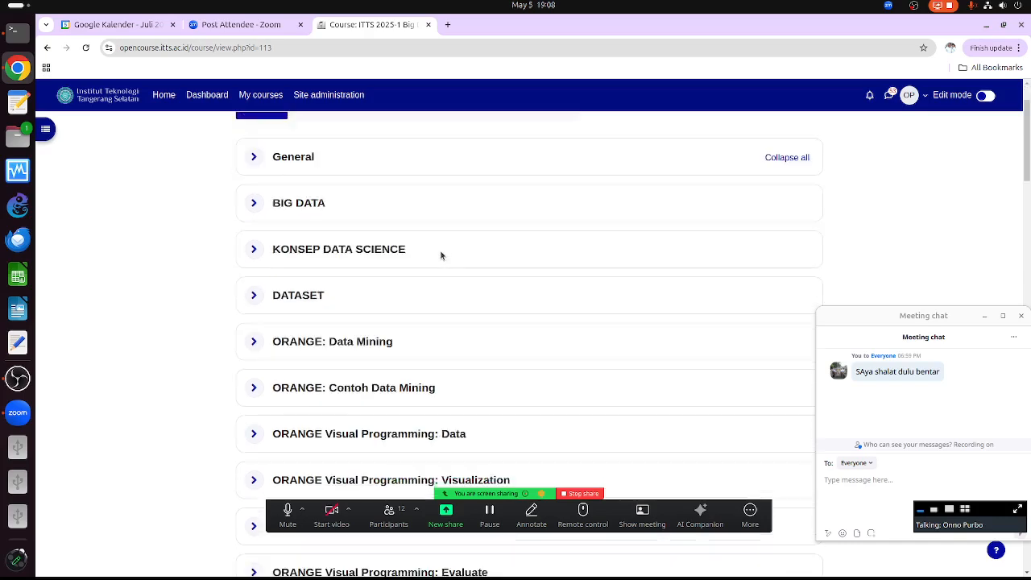
{"action": "scroll", "coordinate": [440, 256], "scroll_direction": "down", "scroll_amount": 5}
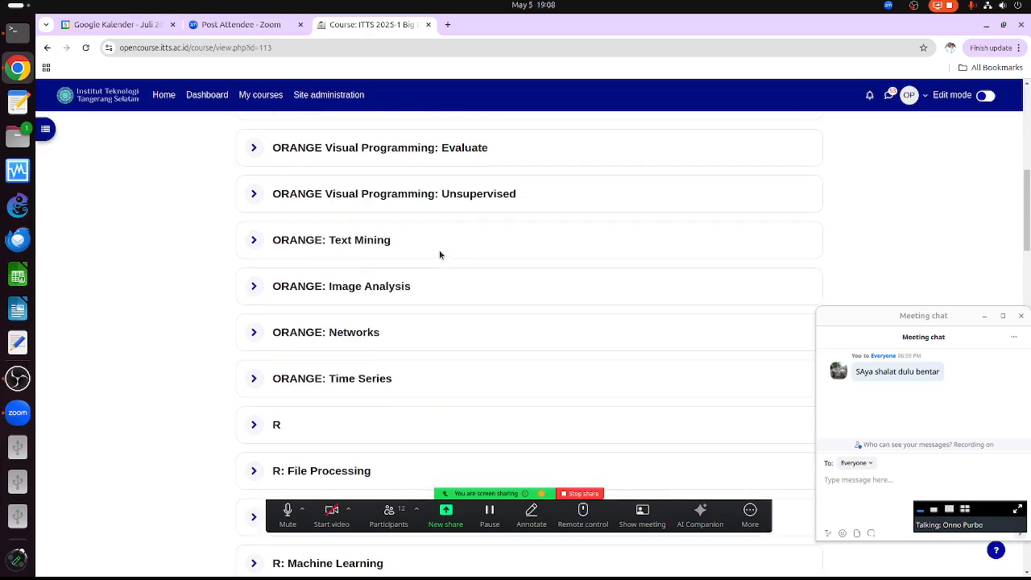
{"action": "scroll", "coordinate": [440, 254], "scroll_direction": "up", "scroll_amount": 3}
{"action": "scroll", "coordinate": [440, 255], "scroll_direction": "up", "scroll_amount": 1}
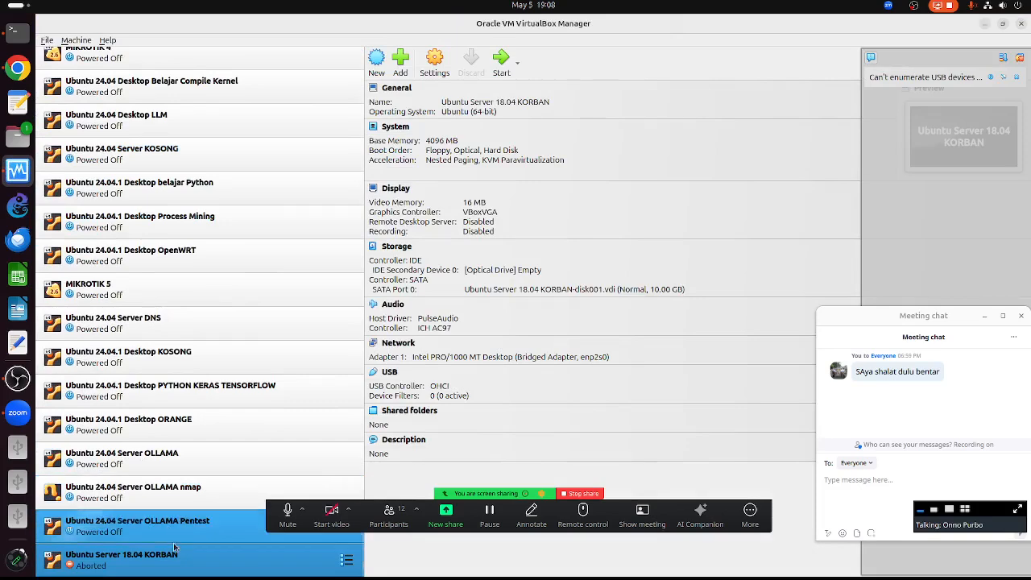
- Review the ORANGE VM's network and system settings, including processors and memory, without changes
{"action": "right_click", "coordinate": [172, 422]}
{"action": "mouse_move", "coordinate": [219, 264]}
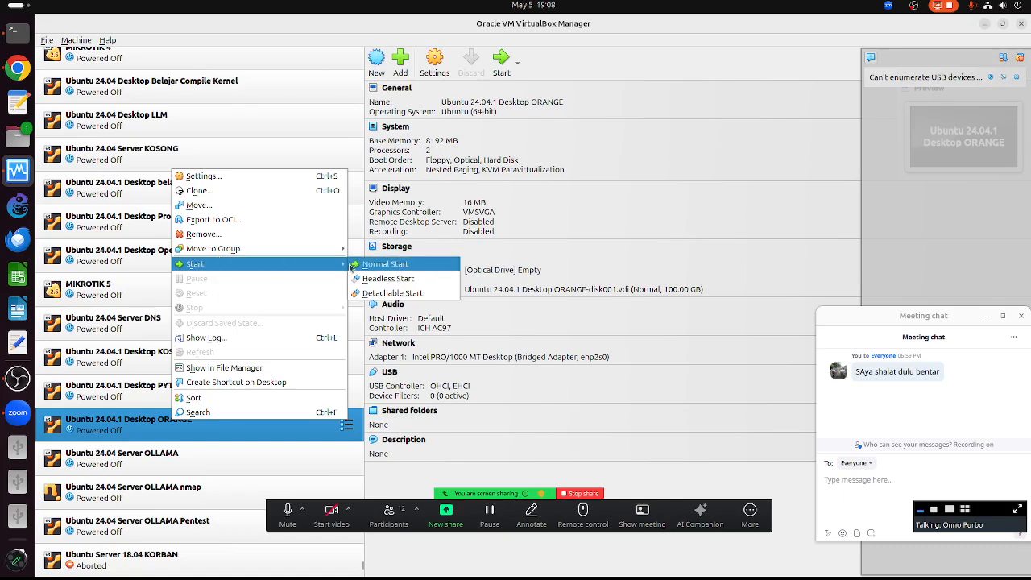
{"action": "left_click", "coordinate": [251, 178]}
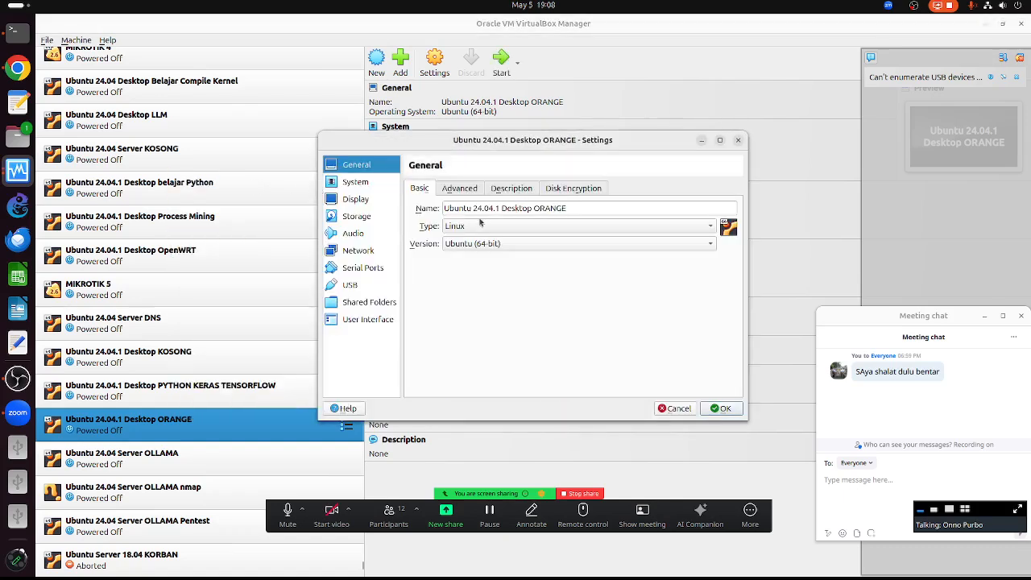
{"action": "left_click", "coordinate": [359, 252]}
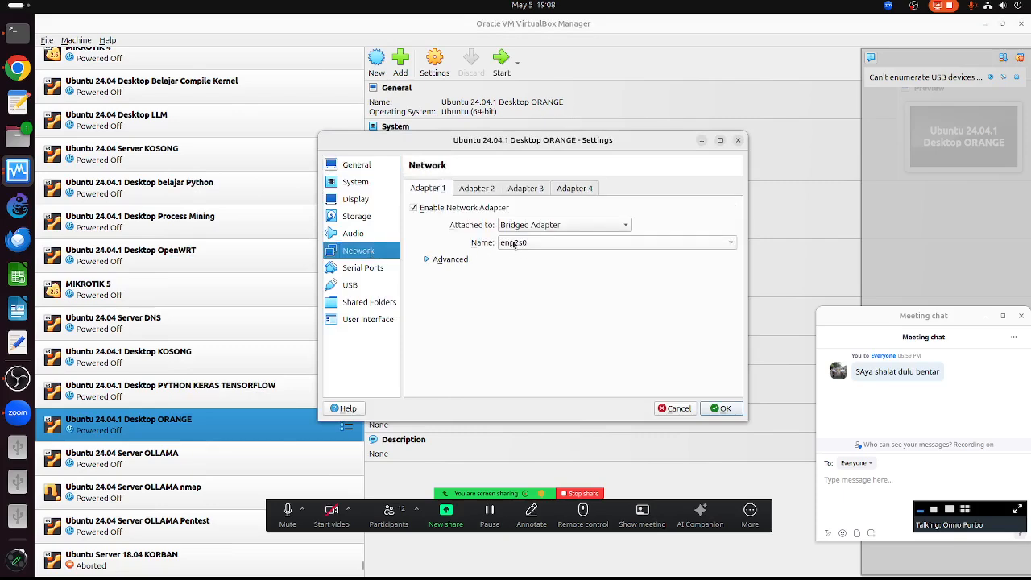
{"action": "left_click", "coordinate": [428, 259]}
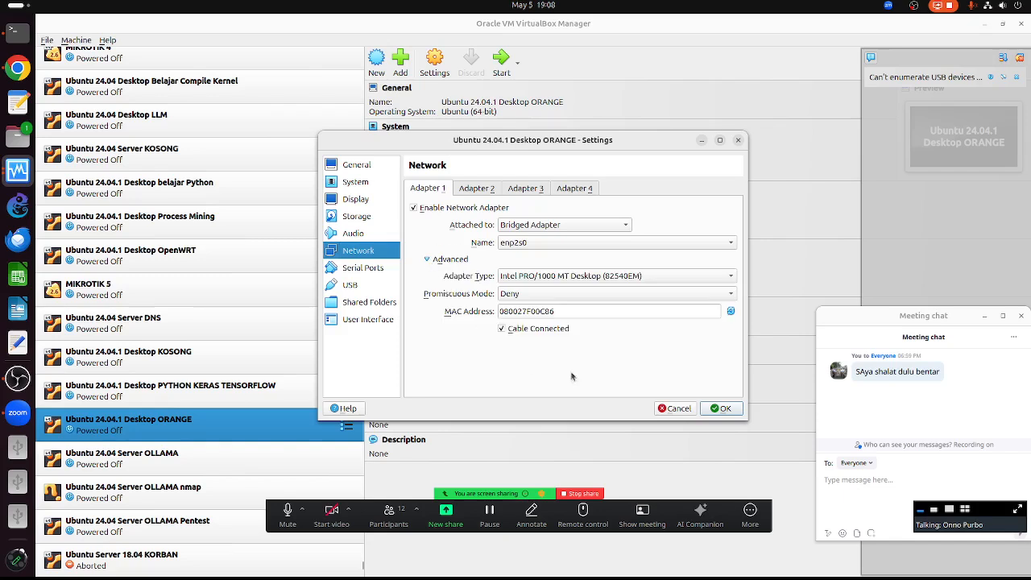
{"action": "left_click", "coordinate": [355, 182]}
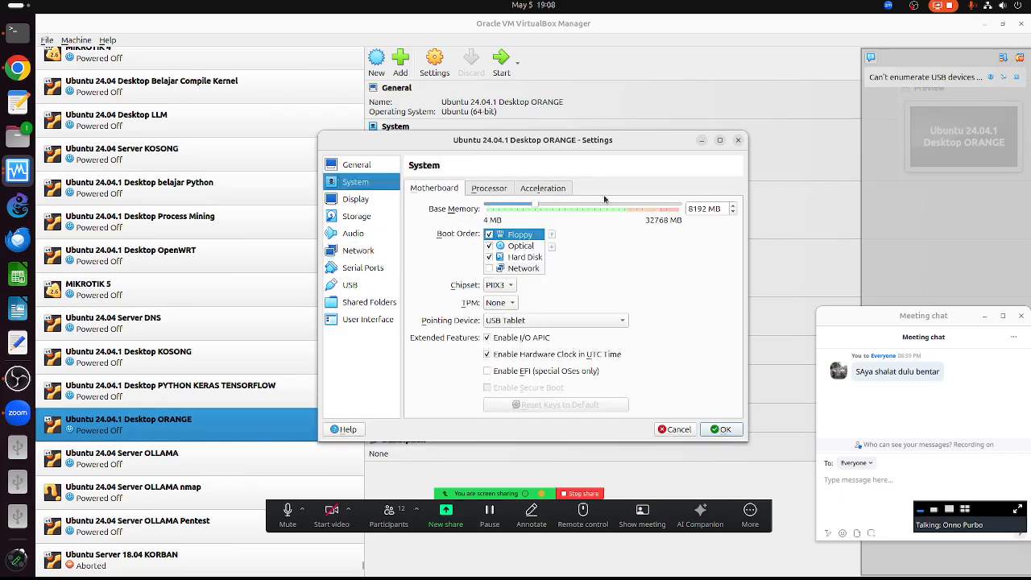
{"action": "left_click", "coordinate": [492, 190]}
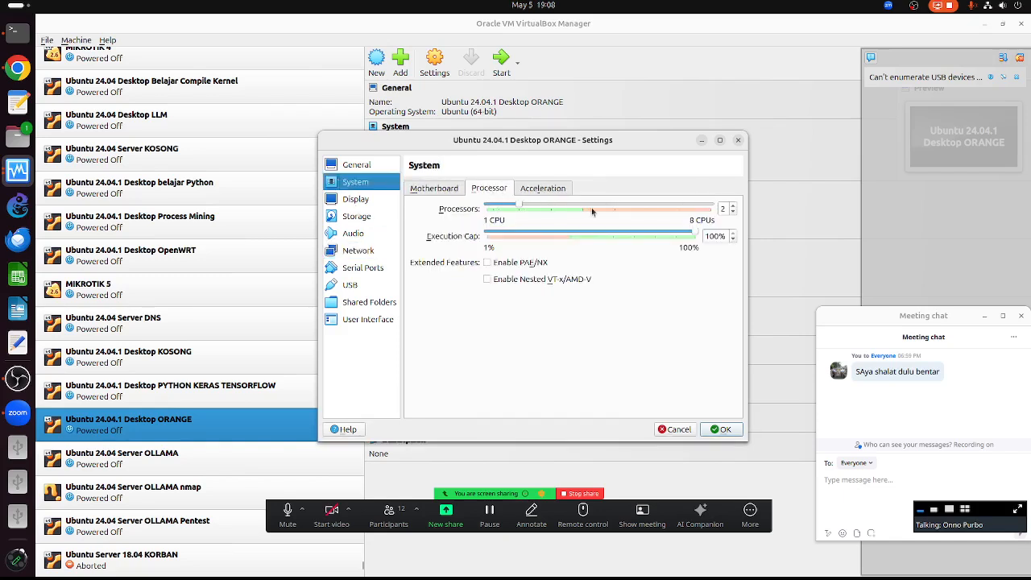
{"action": "left_click", "coordinate": [434, 188]}
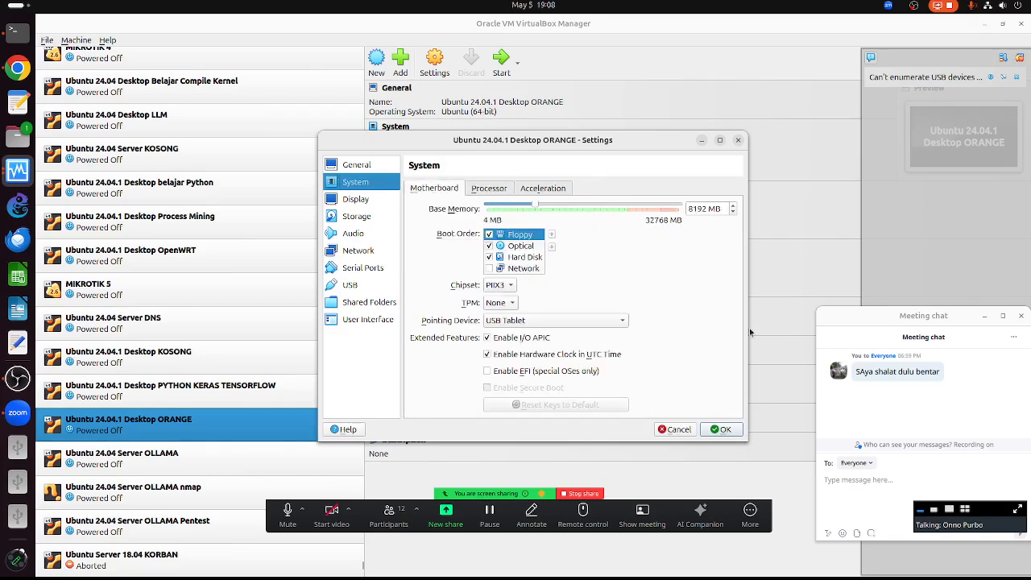
{"action": "left_click", "coordinate": [725, 430]}
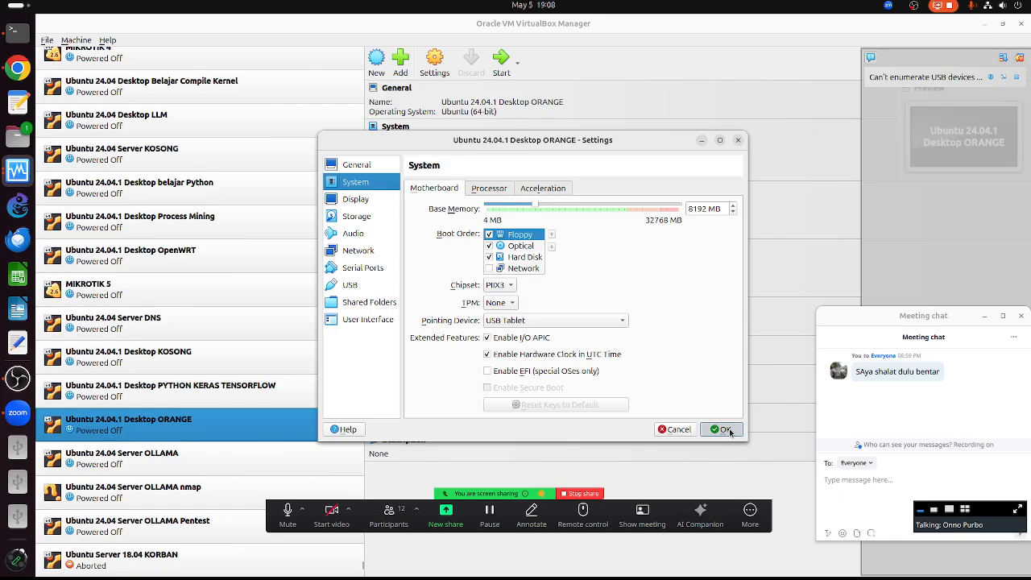
- Start the Ubuntu 24.04.1 Desktop ORANGE virtual machine with Normal Start
{"action": "right_click", "coordinate": [135, 428]}
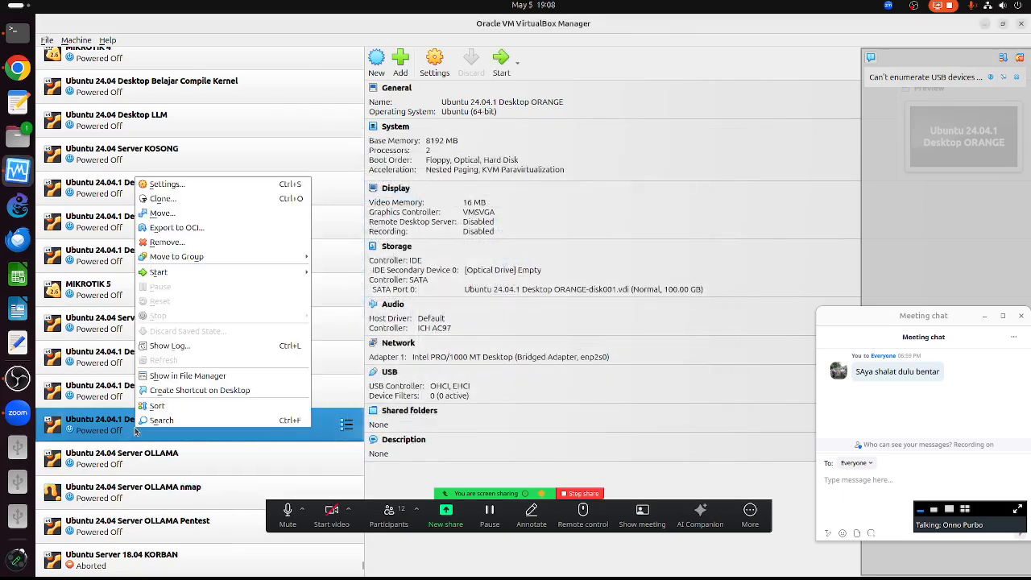
{"action": "mouse_move", "coordinate": [236, 273]}
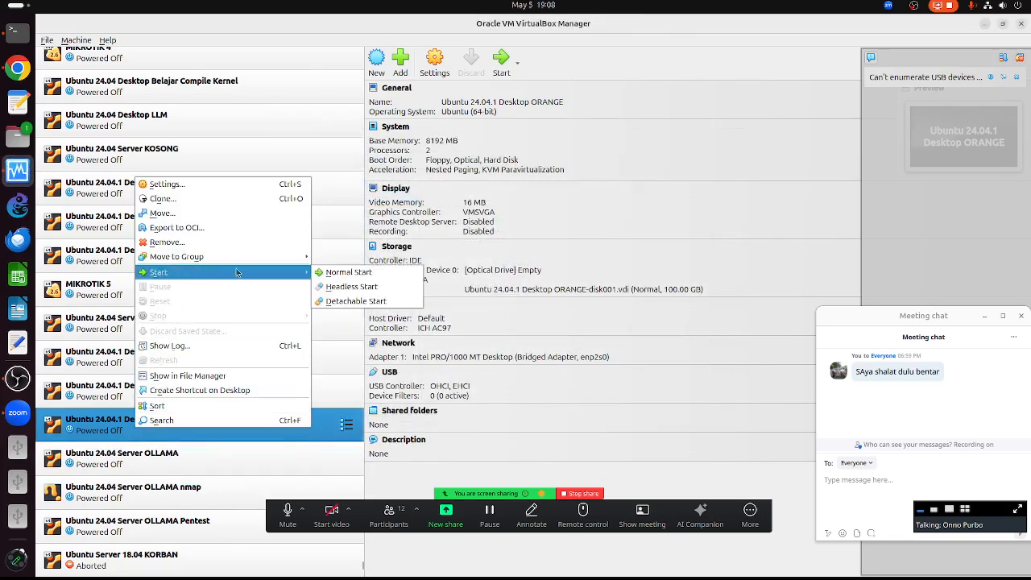
{"action": "left_click", "coordinate": [346, 272]}
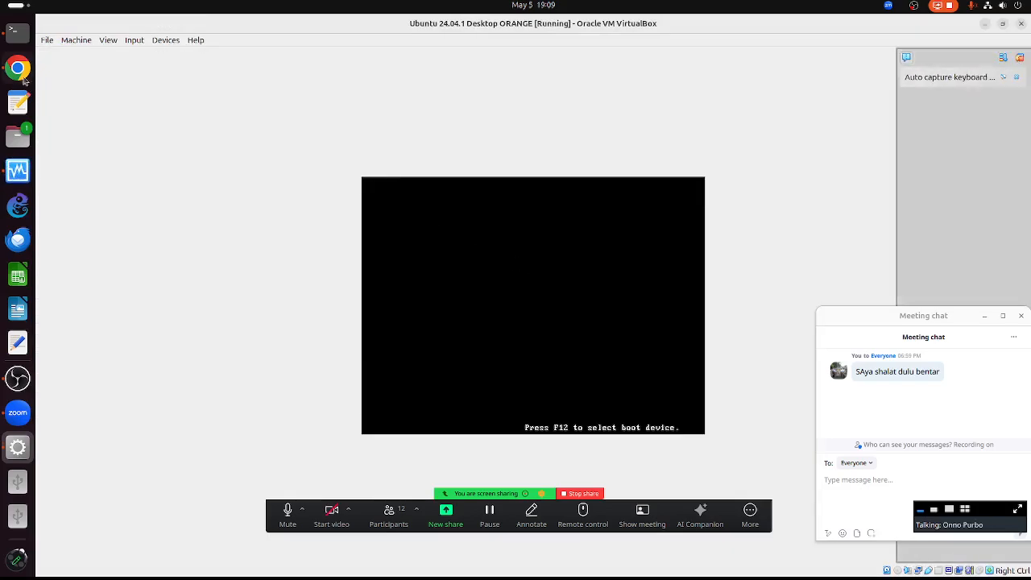
- In a new Chrome tab, search Google for 'youtbe' and open the YouTube site
{"action": "left_click", "coordinate": [17, 68]}
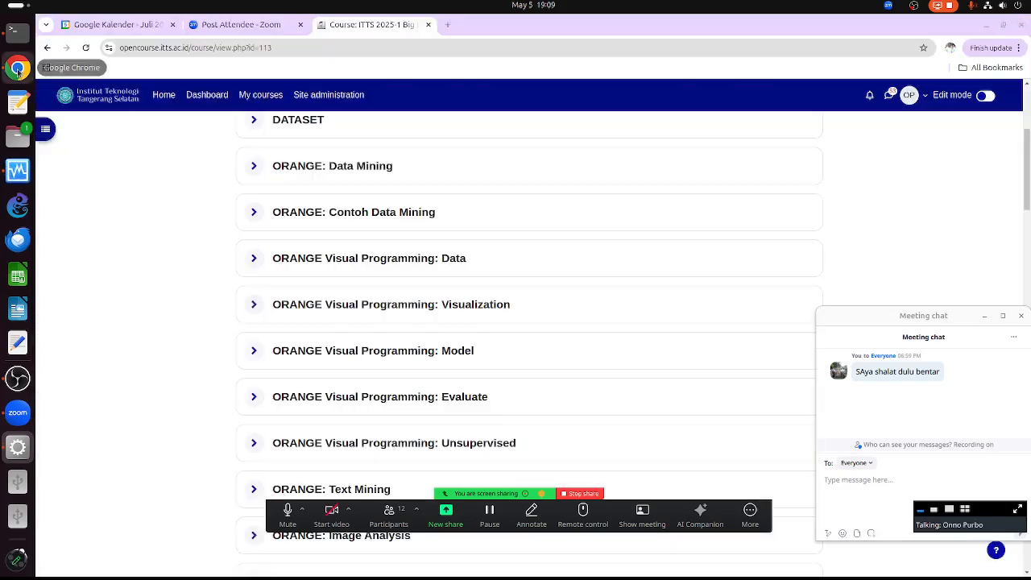
{"action": "left_click", "coordinate": [447, 24]}
{"action": "left_click", "coordinate": [432, 49]}
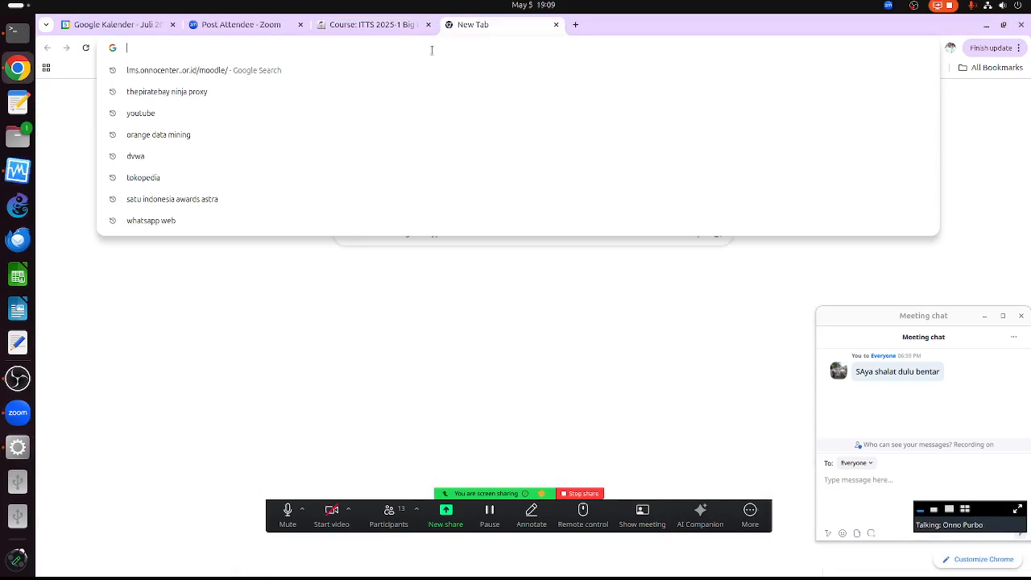
{"action": "type", "text": "youtbe"}
{"action": "key", "text": "Return"}
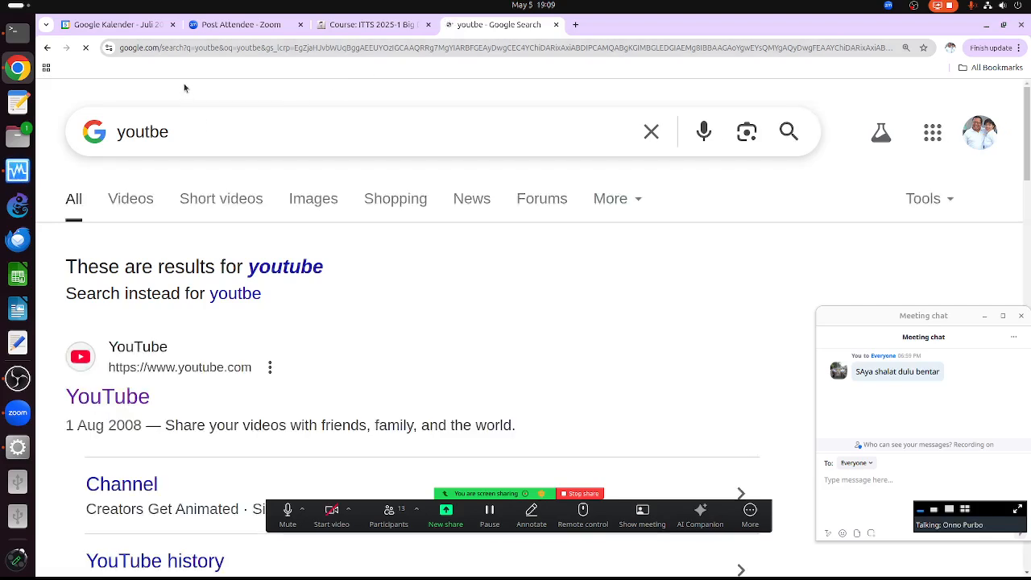
{"action": "left_click", "coordinate": [285, 360]}
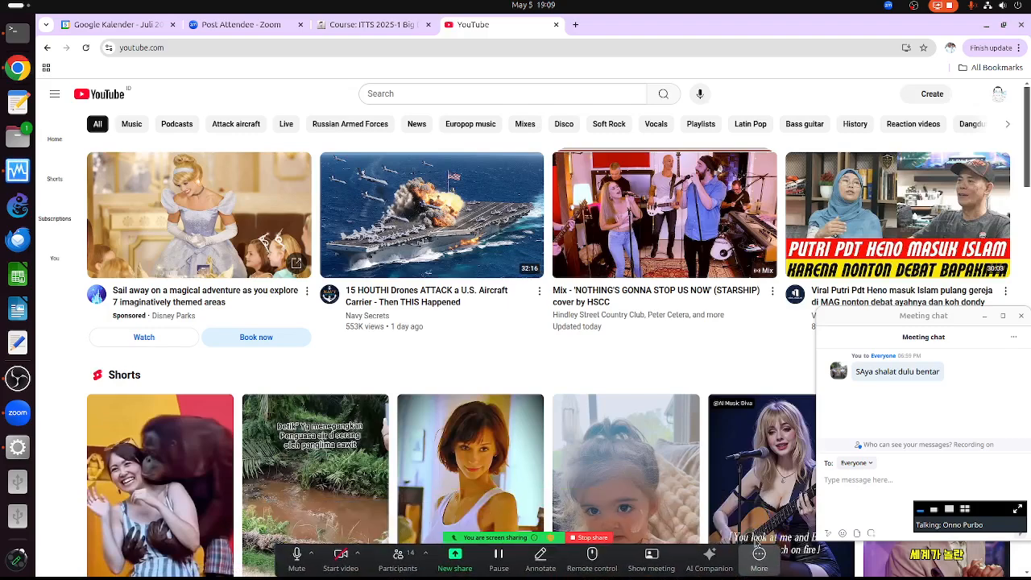
- Open YouTube Studio for the currently signed-in account
{"action": "left_click", "coordinate": [758, 553]}
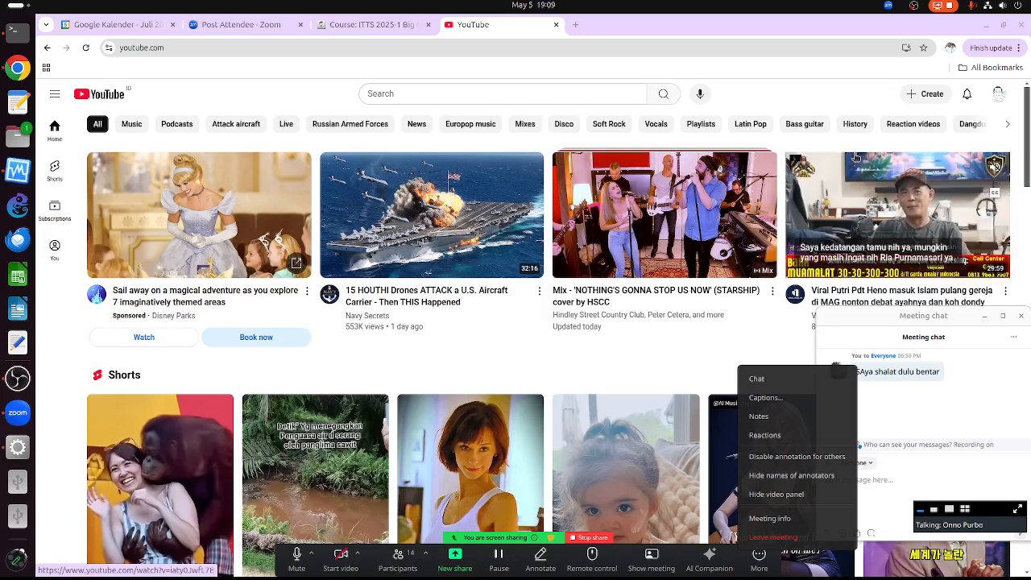
{"action": "left_click", "coordinate": [998, 99]}
{"action": "left_click", "coordinate": [998, 99]}
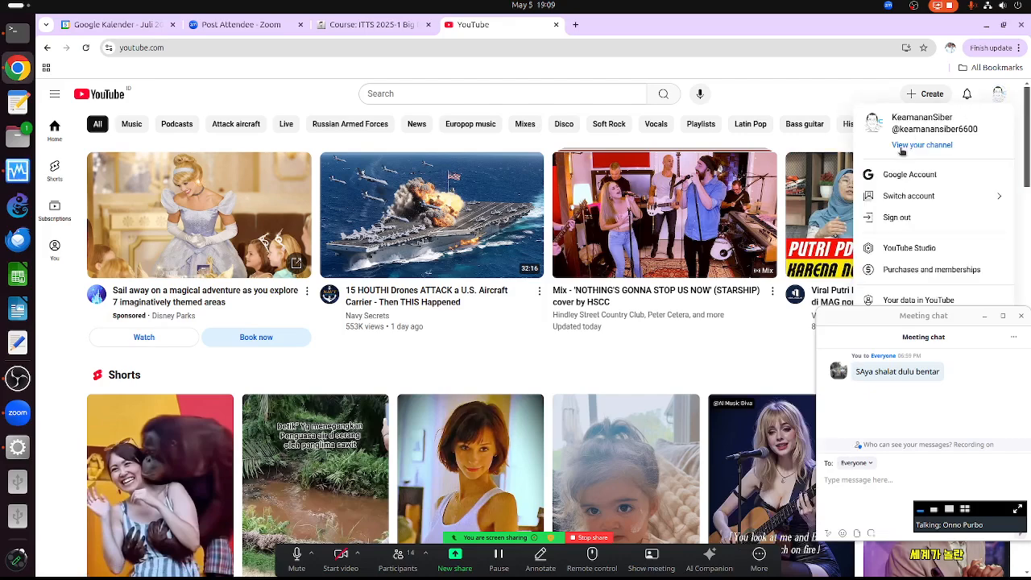
{"action": "left_click", "coordinate": [890, 250]}
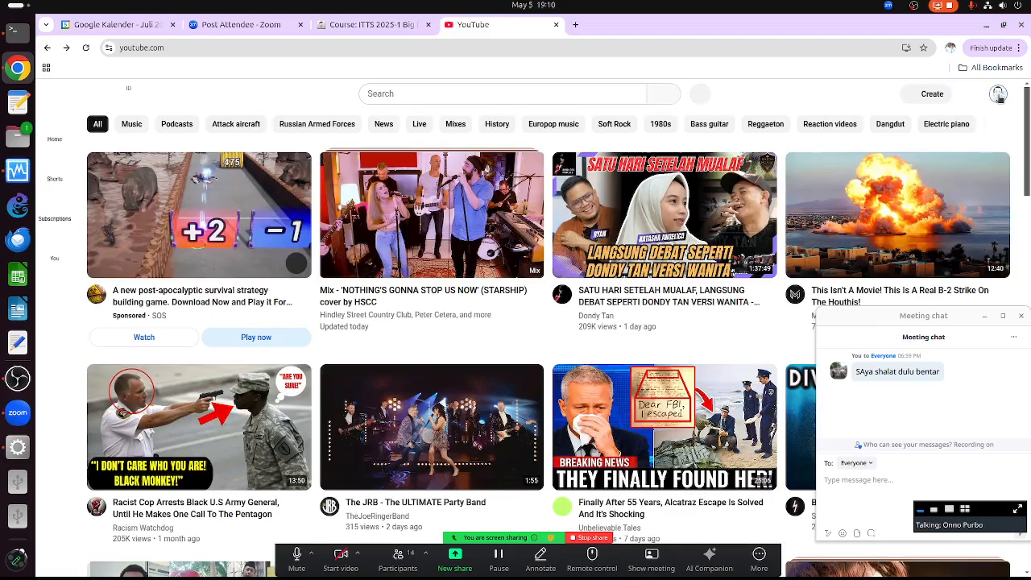
- Switch to the other channel and open its YouTube Studio dashboard
{"action": "left_click", "coordinate": [999, 95]}
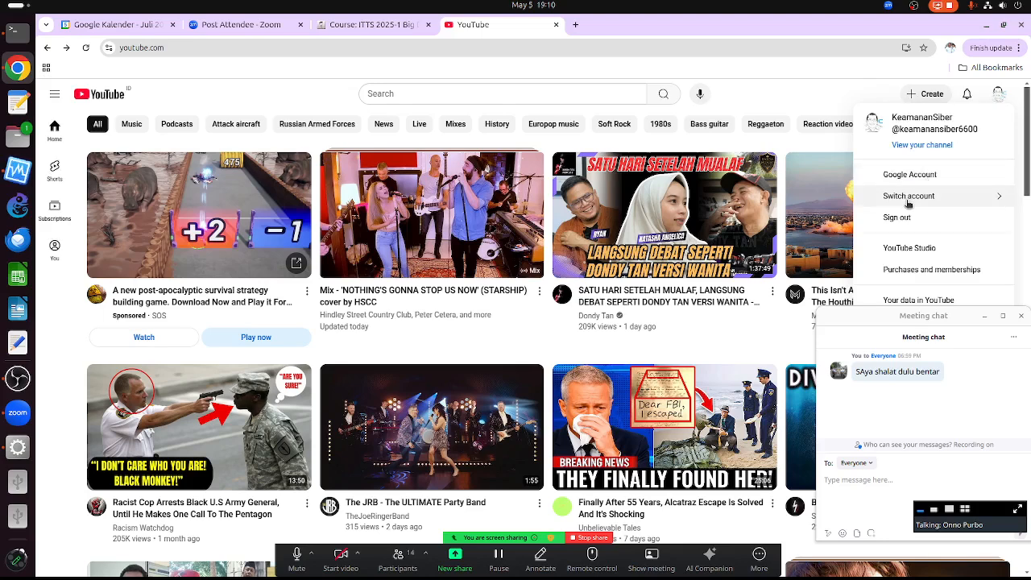
{"action": "left_click", "coordinate": [908, 198]}
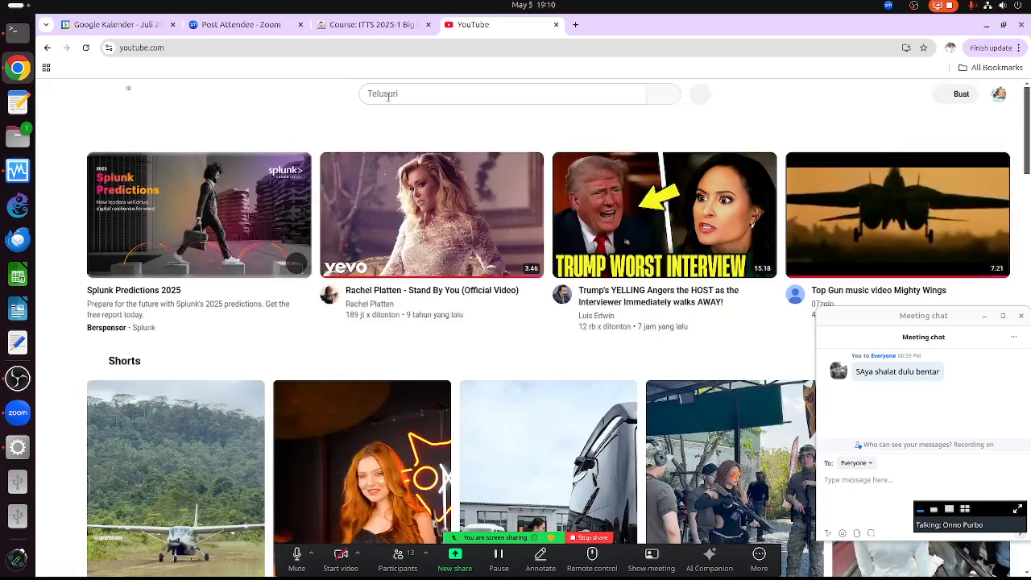
{"action": "left_click", "coordinate": [999, 94]}
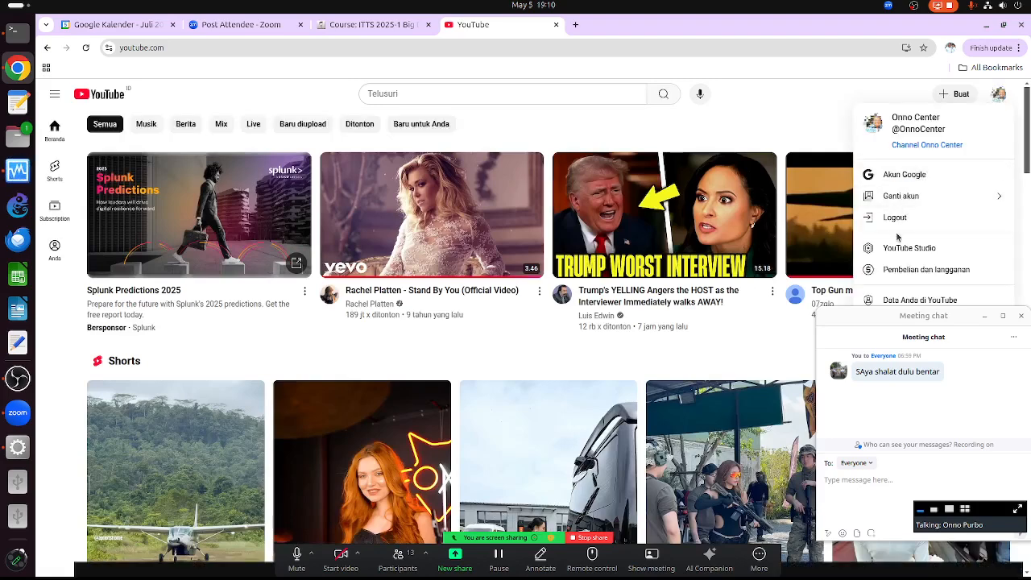
{"action": "left_click", "coordinate": [897, 250]}
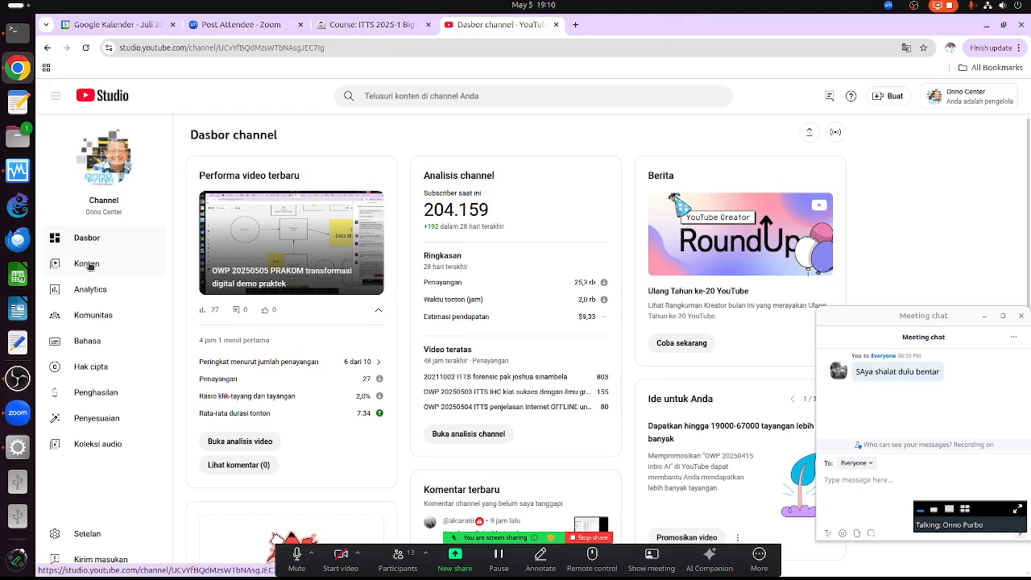
- Browse the channel's uploaded videos under Konten, then bring the Ubuntu VM window forward
{"action": "left_click", "coordinate": [87, 264]}
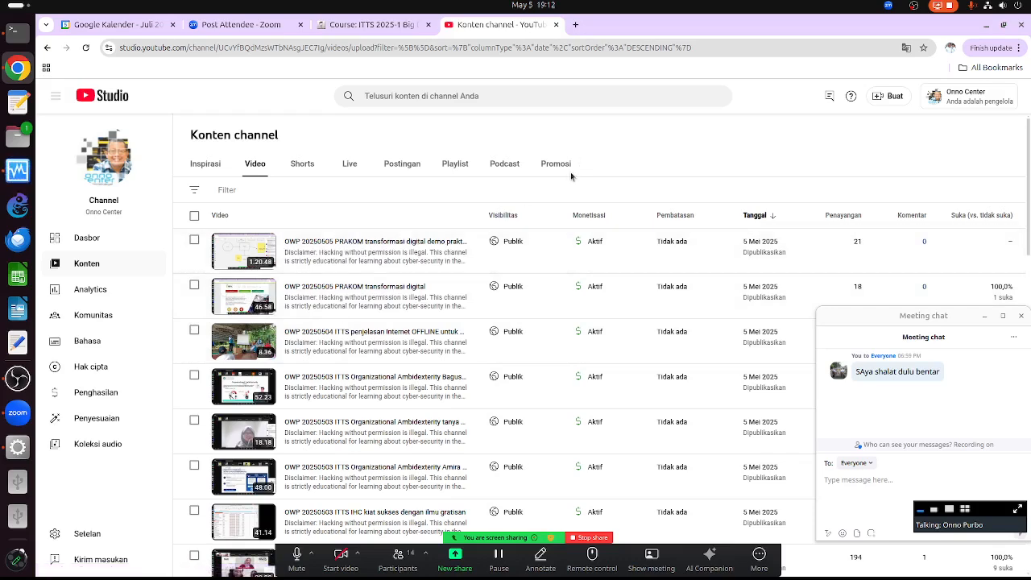
{"action": "scroll", "coordinate": [403, 387], "scroll_direction": "down", "scroll_amount": 1}
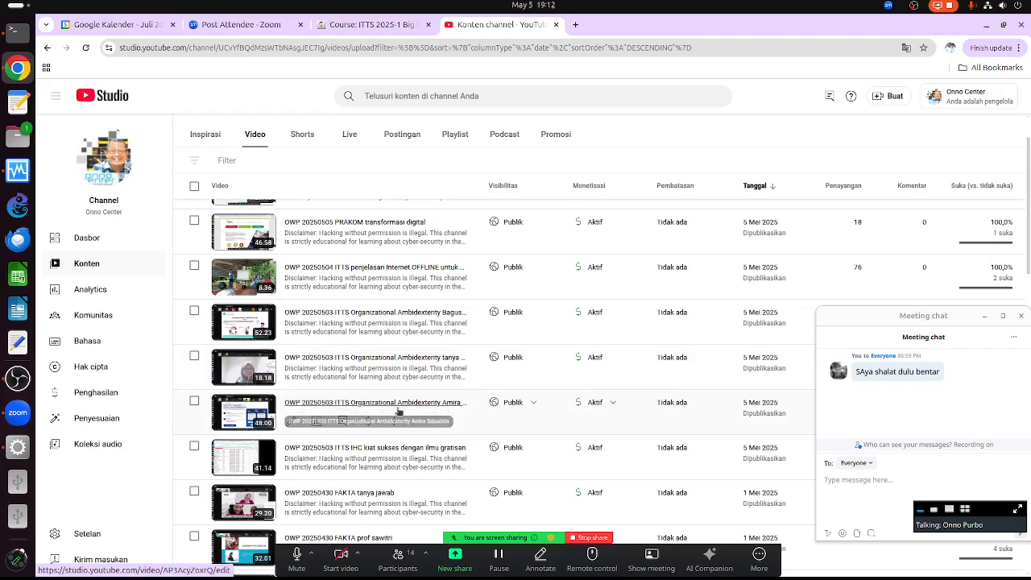
{"action": "scroll", "coordinate": [398, 413], "scroll_direction": "down", "scroll_amount": 2}
{"action": "scroll", "coordinate": [397, 390], "scroll_direction": "up", "scroll_amount": 2}
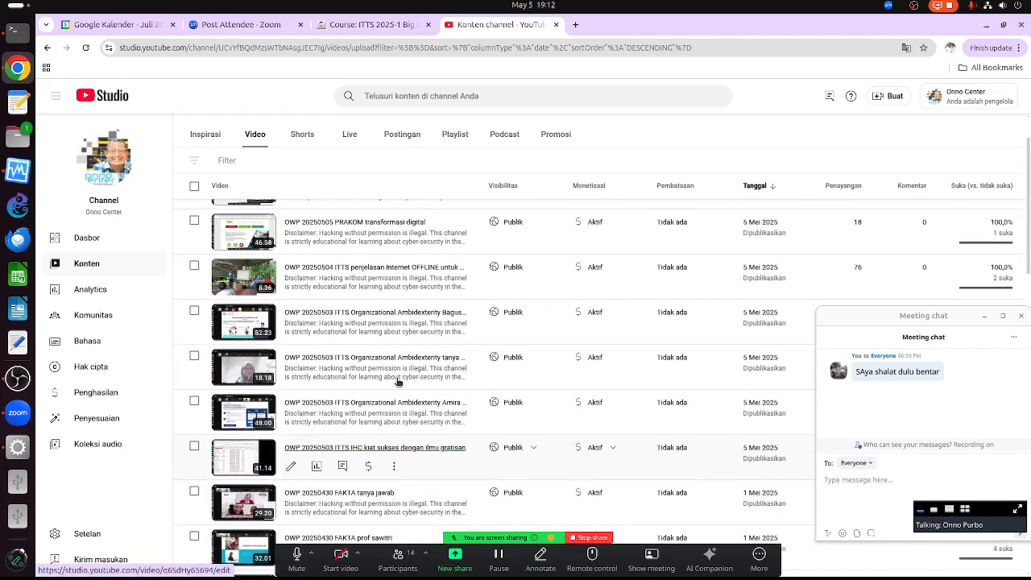
{"action": "scroll", "coordinate": [397, 382], "scroll_direction": "up", "scroll_amount": 1}
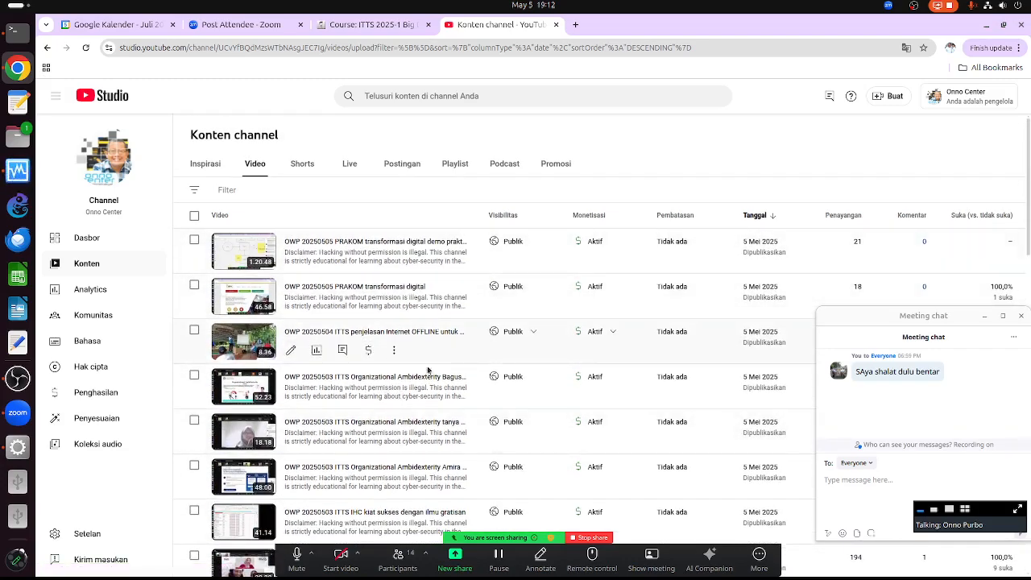
{"action": "scroll", "coordinate": [403, 355], "scroll_direction": "down", "scroll_amount": 3}
{"action": "scroll", "coordinate": [394, 330], "scroll_direction": "up", "scroll_amount": 2}
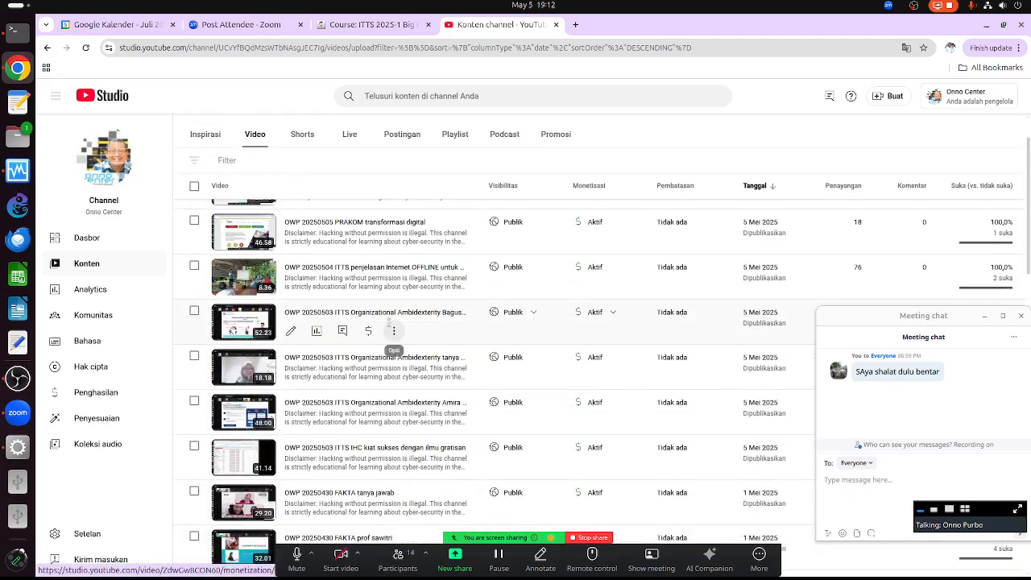
{"action": "scroll", "coordinate": [389, 322], "scroll_direction": "up", "scroll_amount": 1}
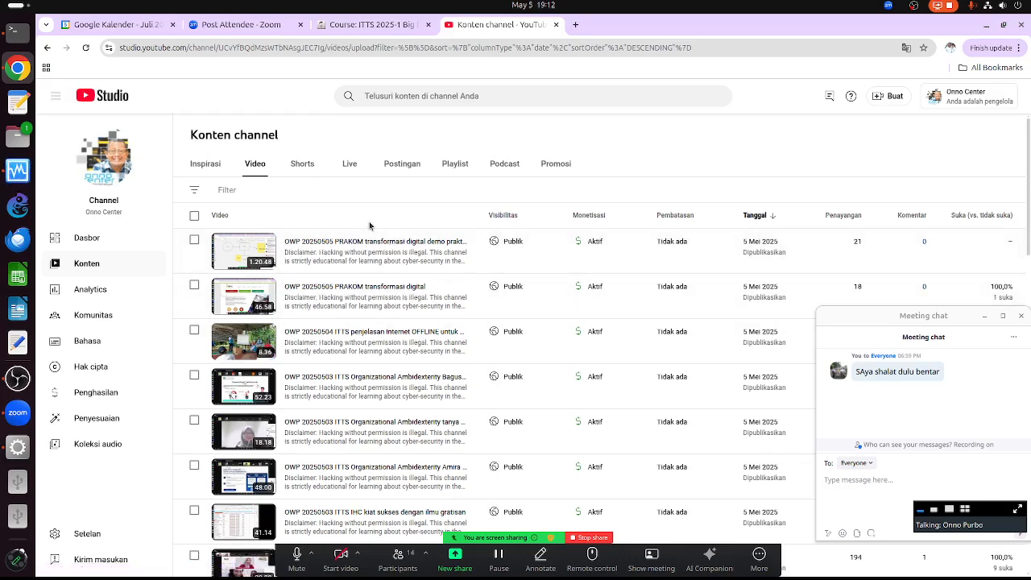
{"action": "scroll", "coordinate": [460, 315], "scroll_direction": "down", "scroll_amount": 3}
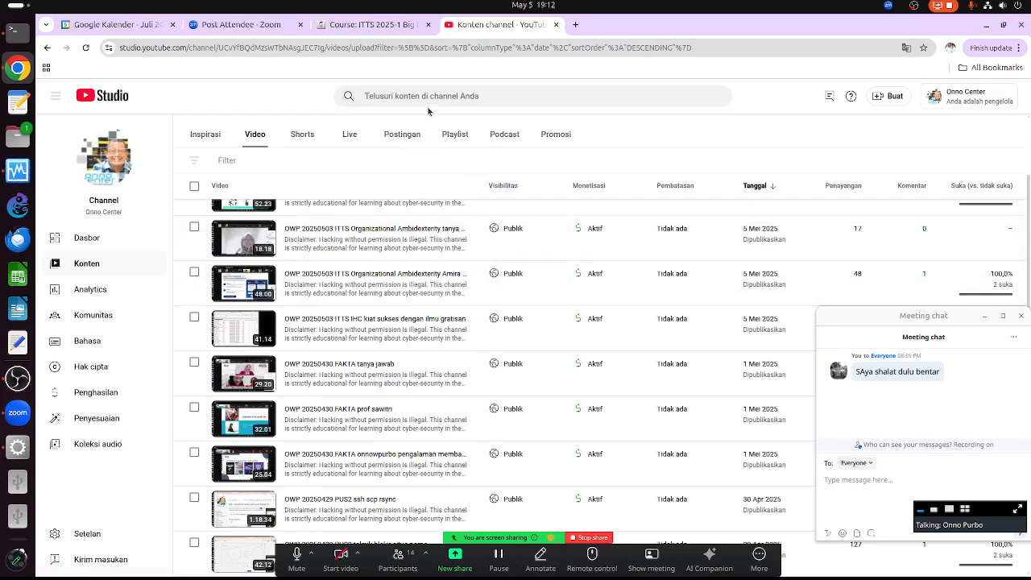
{"action": "scroll", "coordinate": [370, 179], "scroll_direction": "up", "scroll_amount": 3}
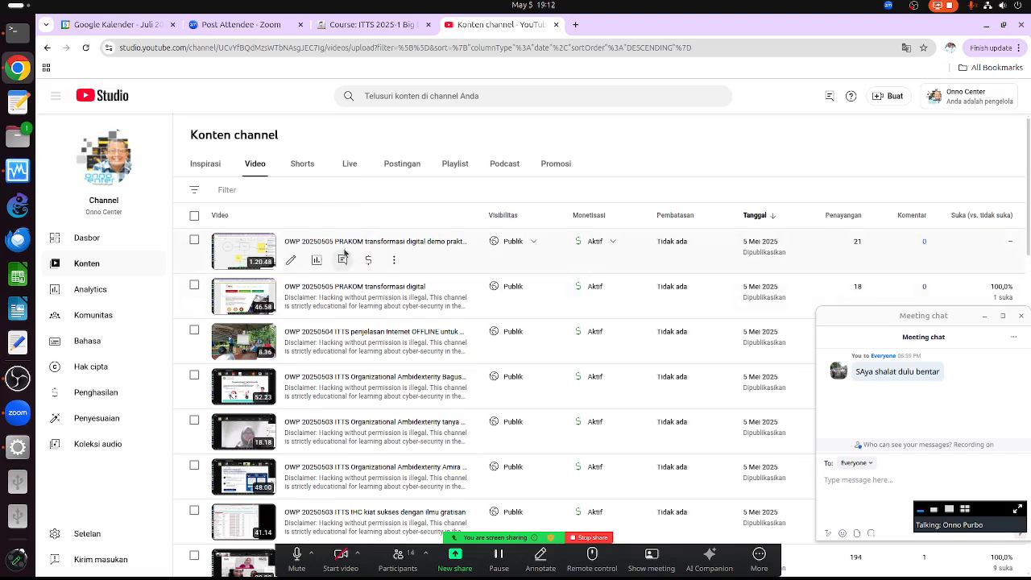
{"action": "left_click", "coordinate": [20, 448]}
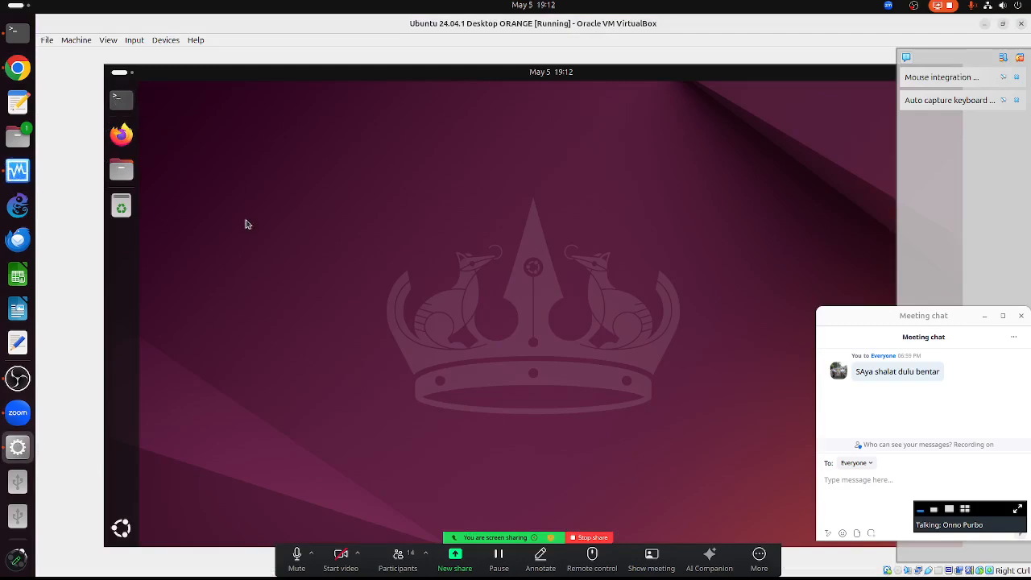
- In a maximized terminal with text enlarged twice, run virtualenv --python=python3 orangenv
{"action": "key", "text": "ctrl+alt+t"}
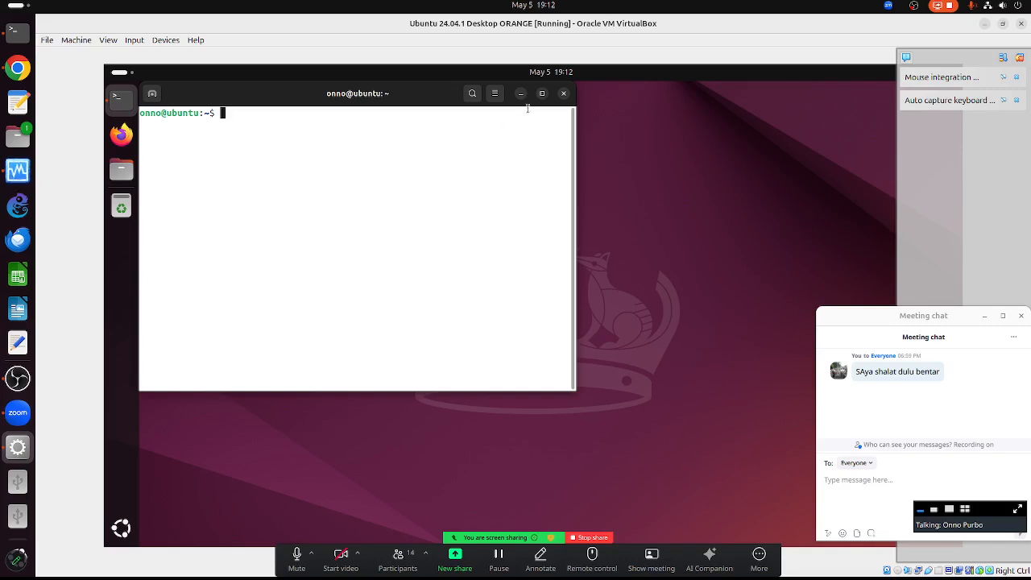
{"action": "left_click", "coordinate": [544, 94]}
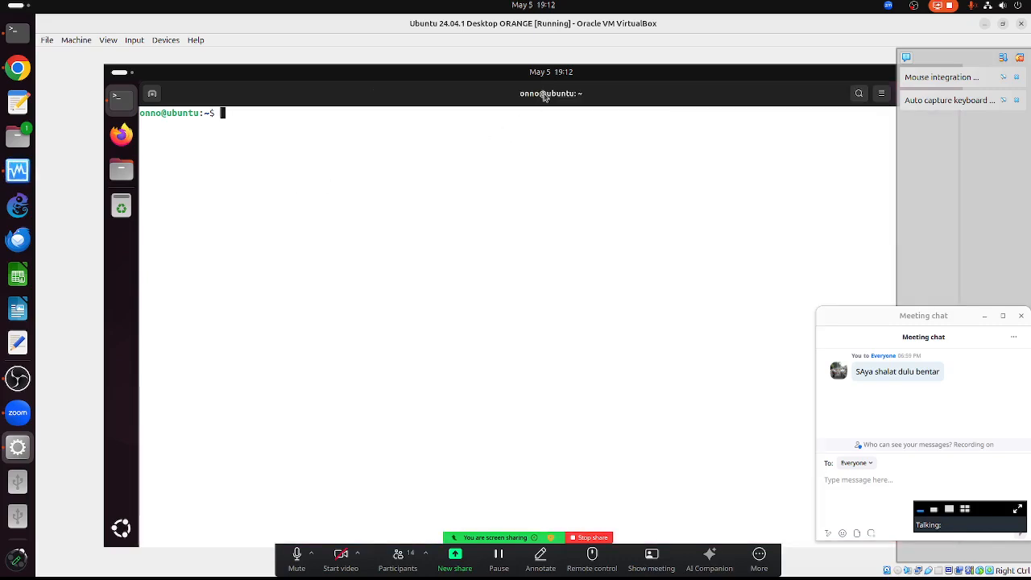
{"action": "left_click", "coordinate": [1015, 99]}
{"action": "left_click", "coordinate": [1016, 76]}
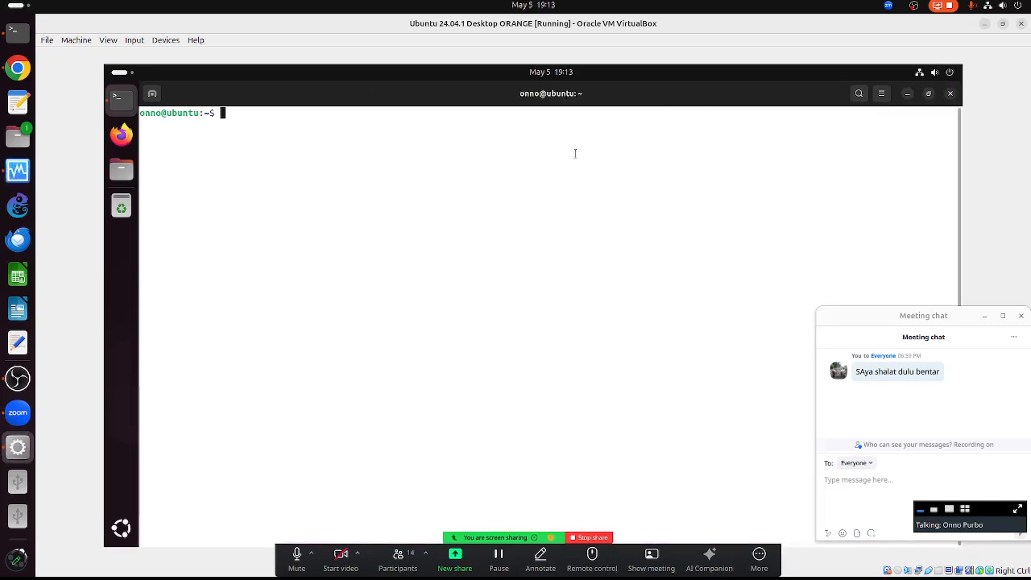
{"action": "left_click", "coordinate": [882, 98]}
{"action": "left_click", "coordinate": [917, 128]}
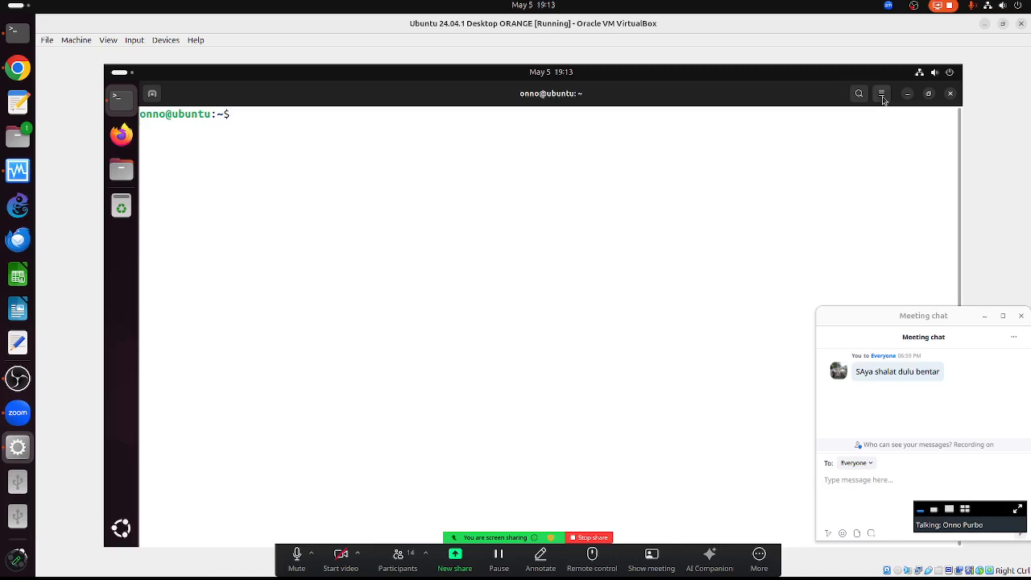
{"action": "left_click", "coordinate": [883, 98]}
{"action": "left_click", "coordinate": [918, 127]}
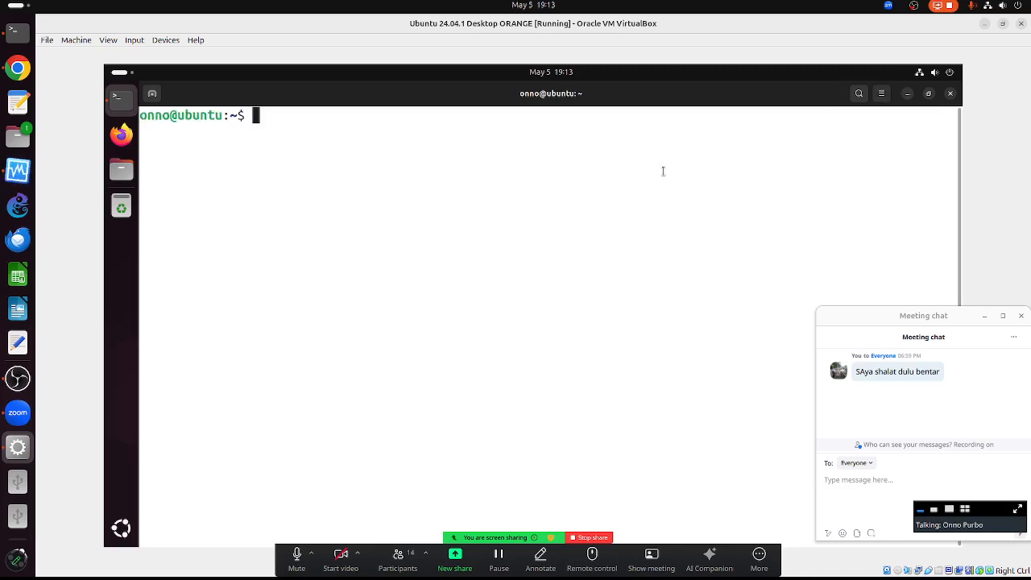
{"action": "type", "text": "virt"}
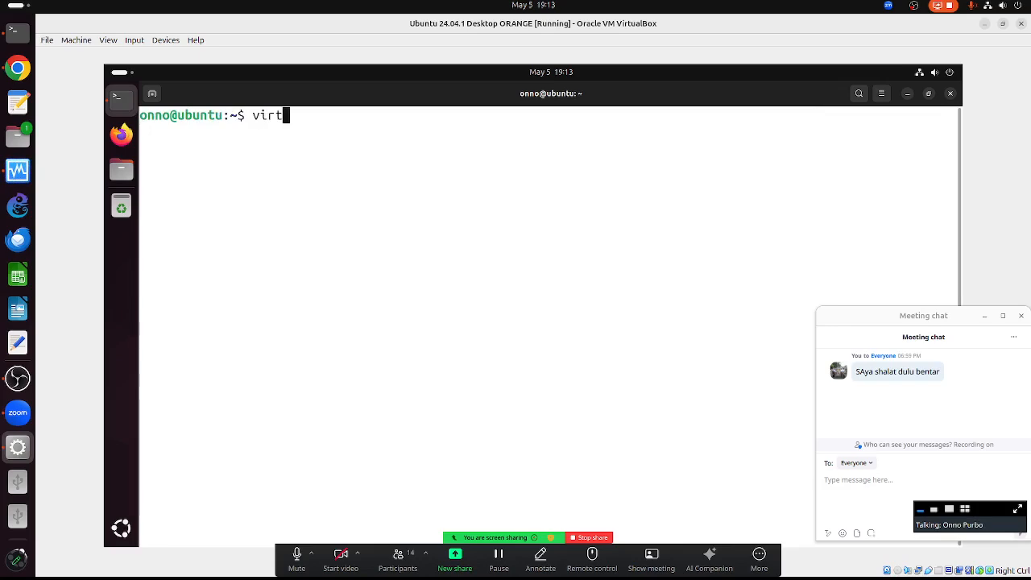
{"action": "type", "text": "ualenv --python="}
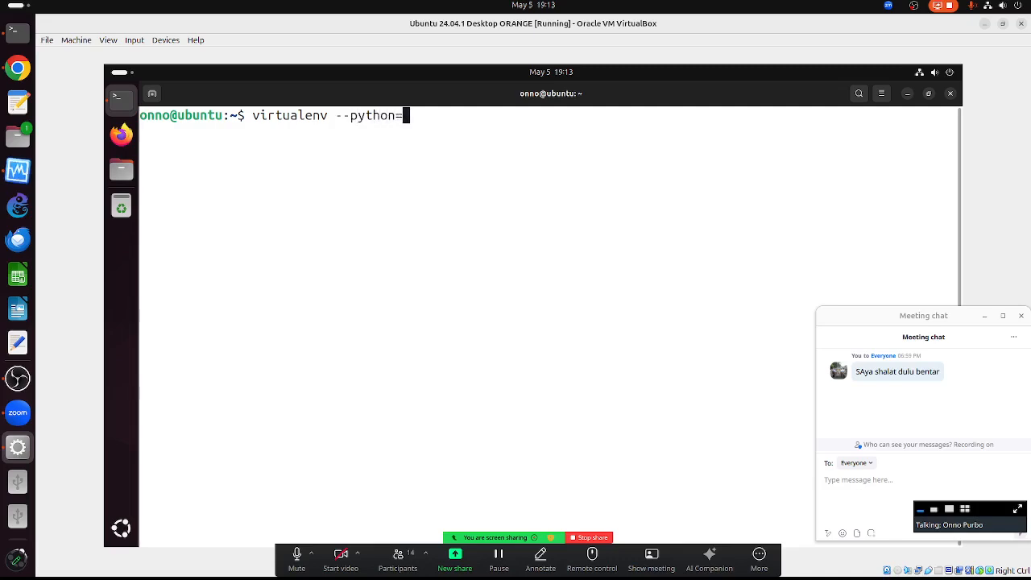
{"action": "type", "text": "python3 "}
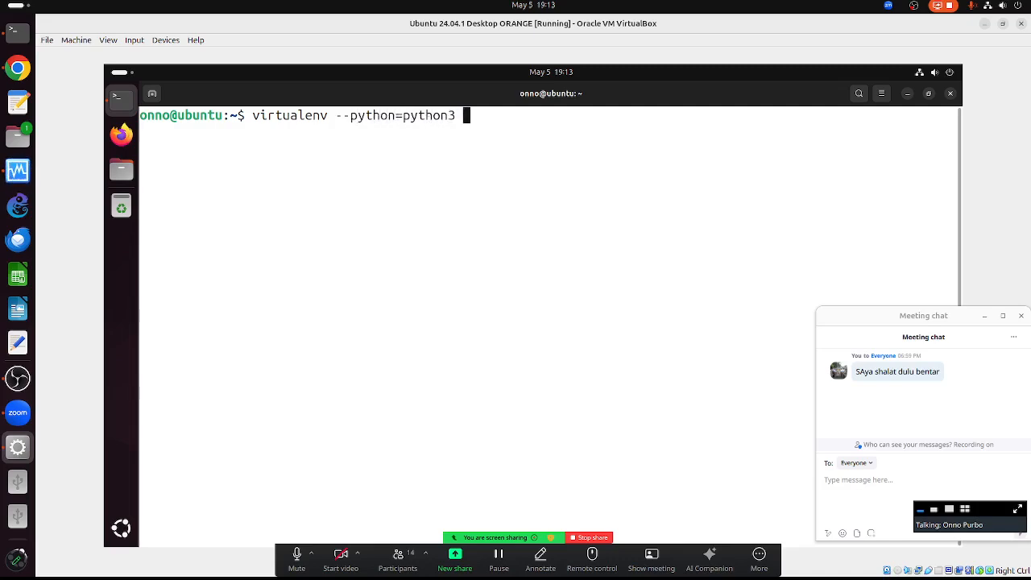
{"action": "type", "text": "orangenv"}
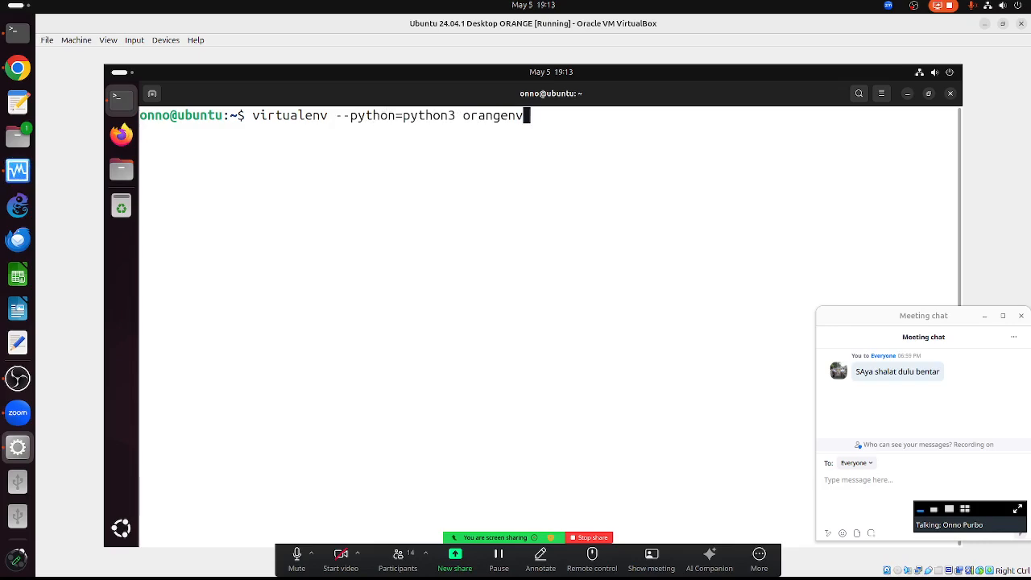
{"action": "key", "text": "Return"}
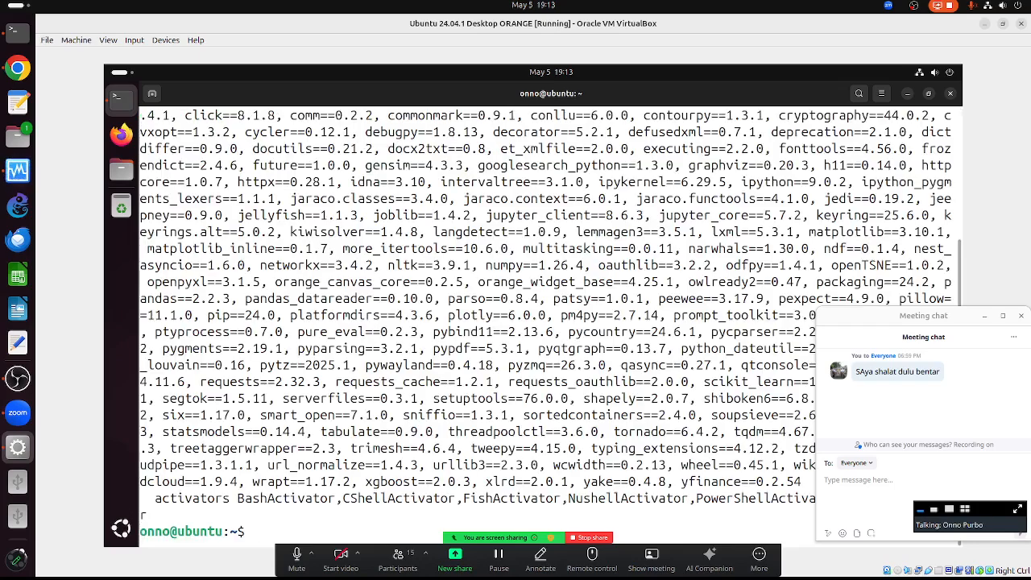
- Clear the terminal and activate the environment with source orangenv/bin/activate
{"action": "type", "text": "clear"}
{"action": "key", "text": "Return"}
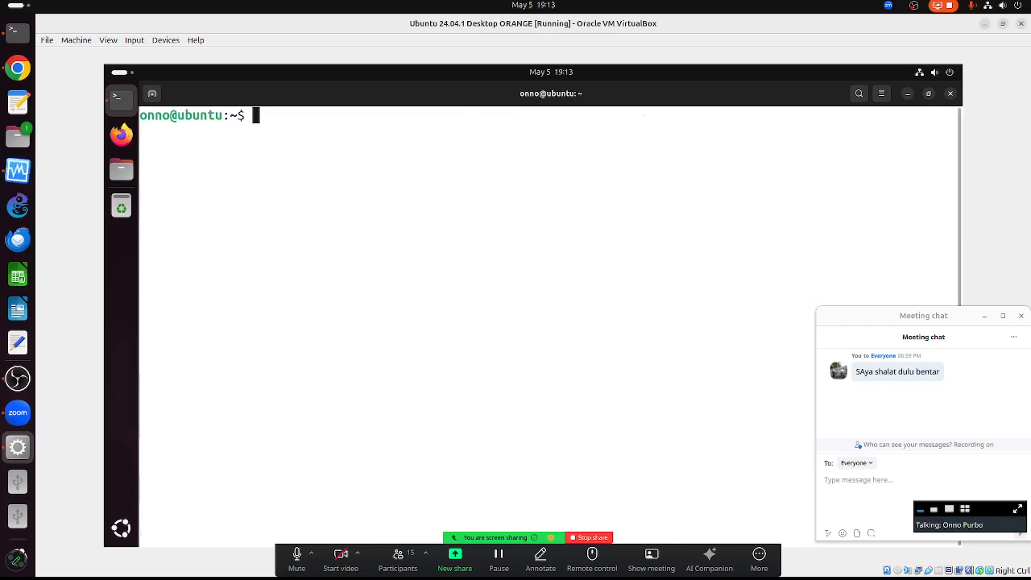
{"action": "type", "text": "s"}
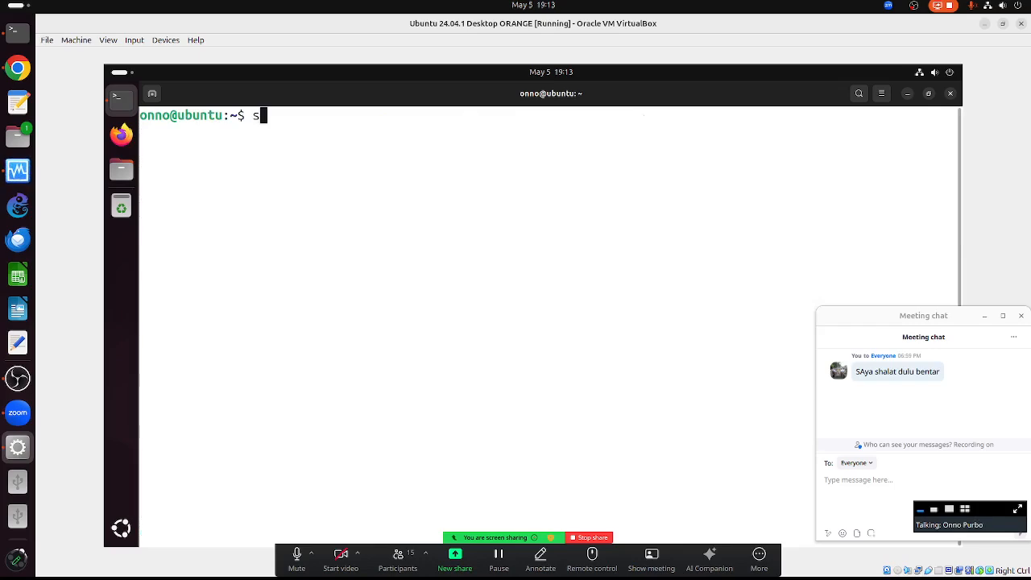
{"action": "type", "text": "ource orangenv/"}
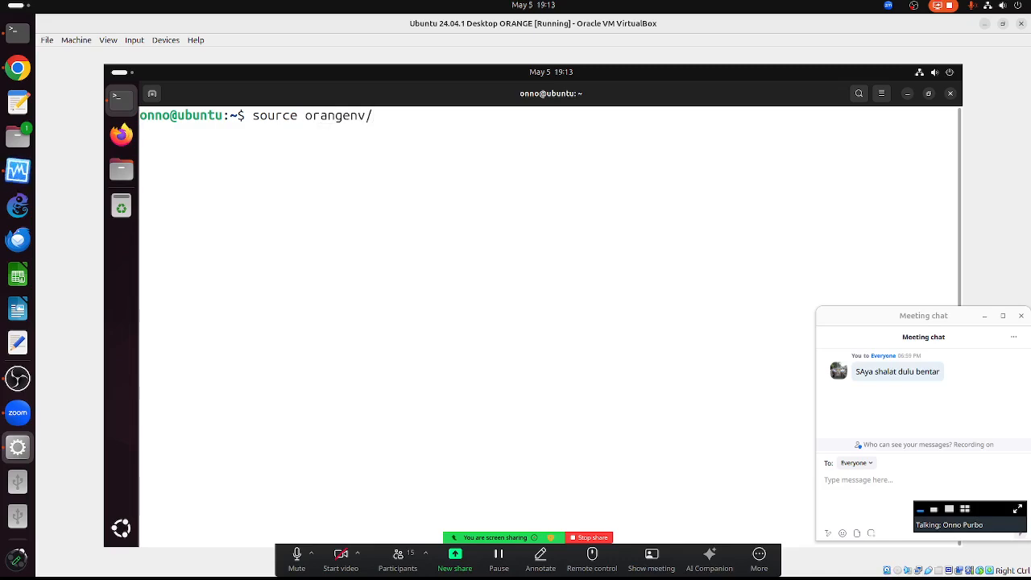
{"action": "type", "text": "bin/ac"}
{"action": "key", "text": "Tab"}
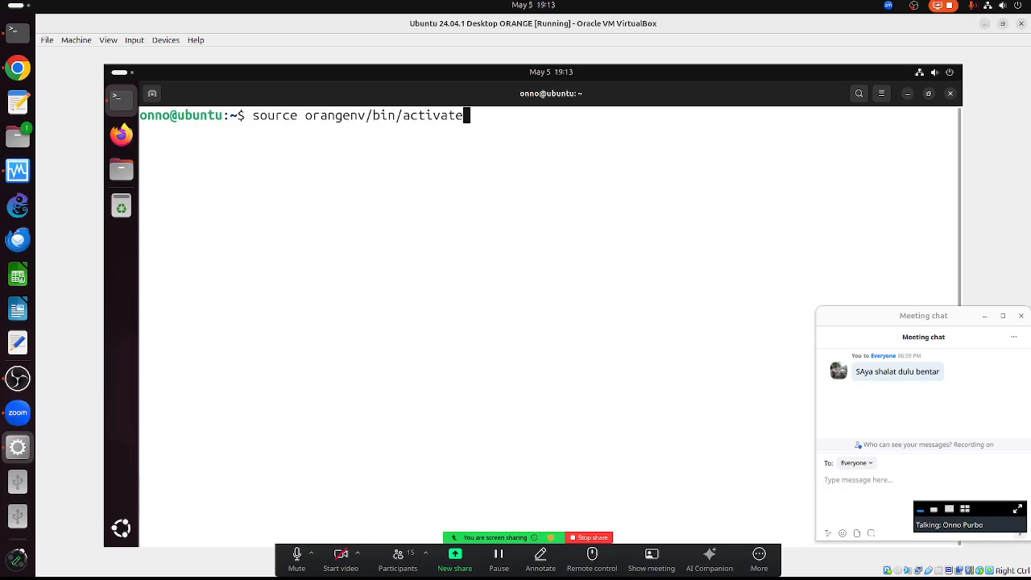
{"action": "key", "text": "Return"}
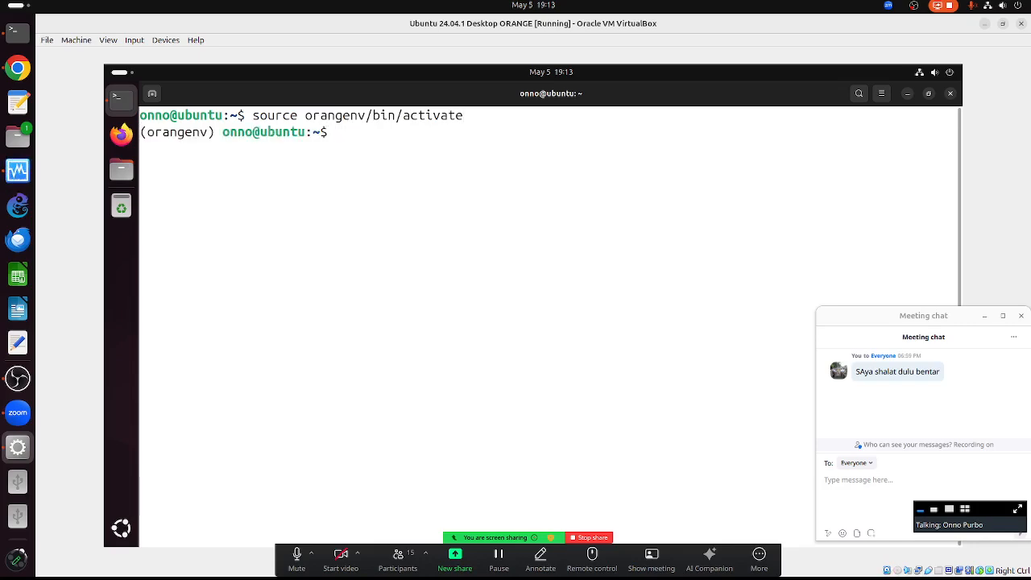
- Launch Orange in the background with orange-canvas &
{"action": "type", "text": "oranm"}
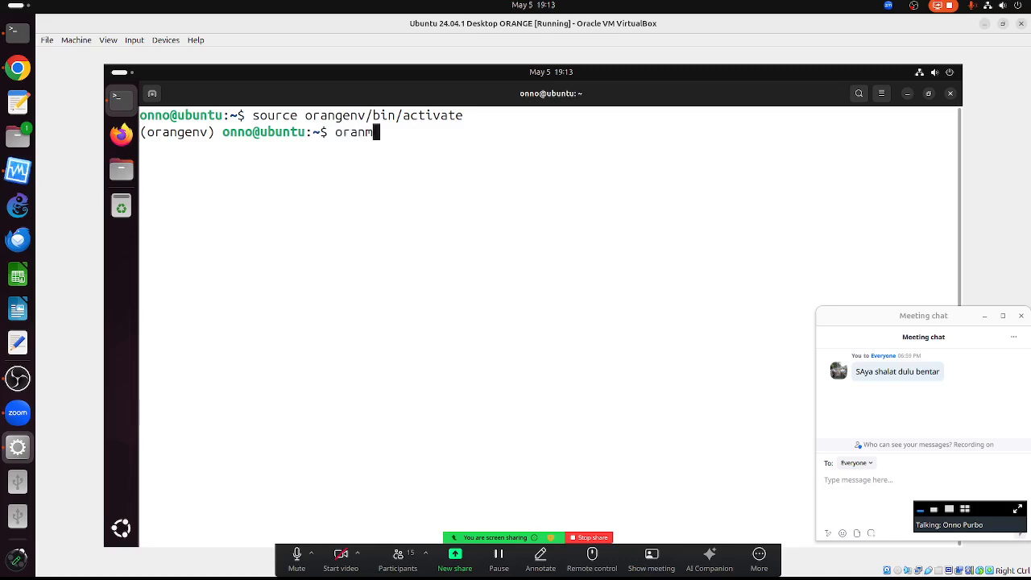
{"action": "type", "text": "g"}
{"action": "key", "text": "BackSpace"}
{"action": "key", "text": "Tab"}
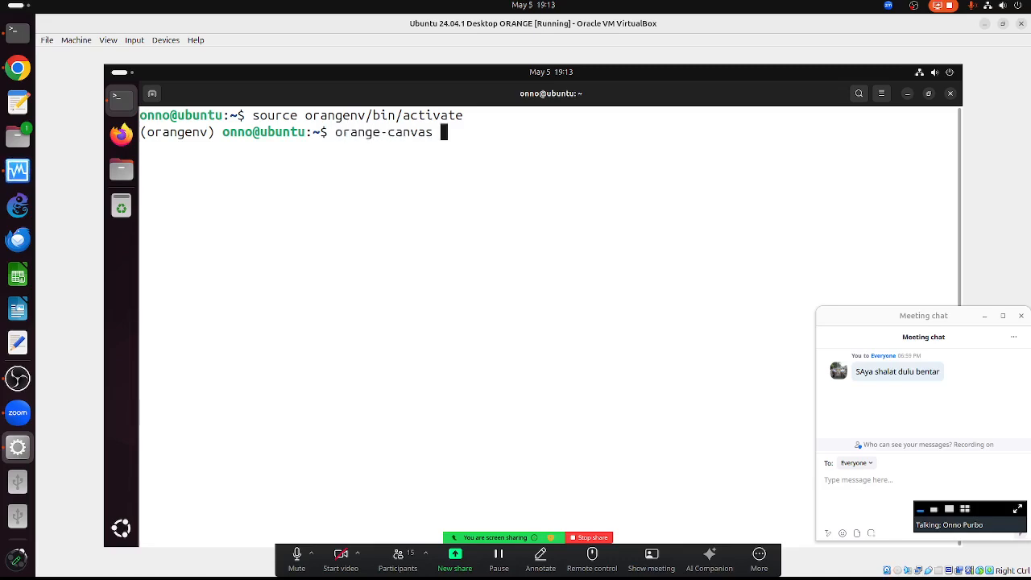
{"action": "type", "text": "&"}
{"action": "key", "text": "Return"}
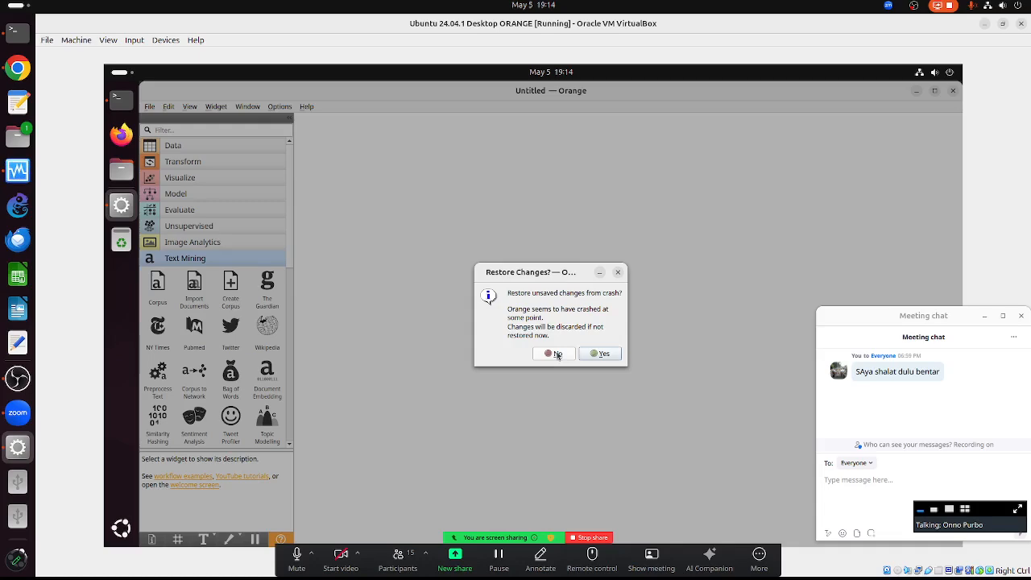
- Decline restoring crash changes and browse the Examples, previewing Principal Component Analysis
{"action": "left_click", "coordinate": [556, 354]}
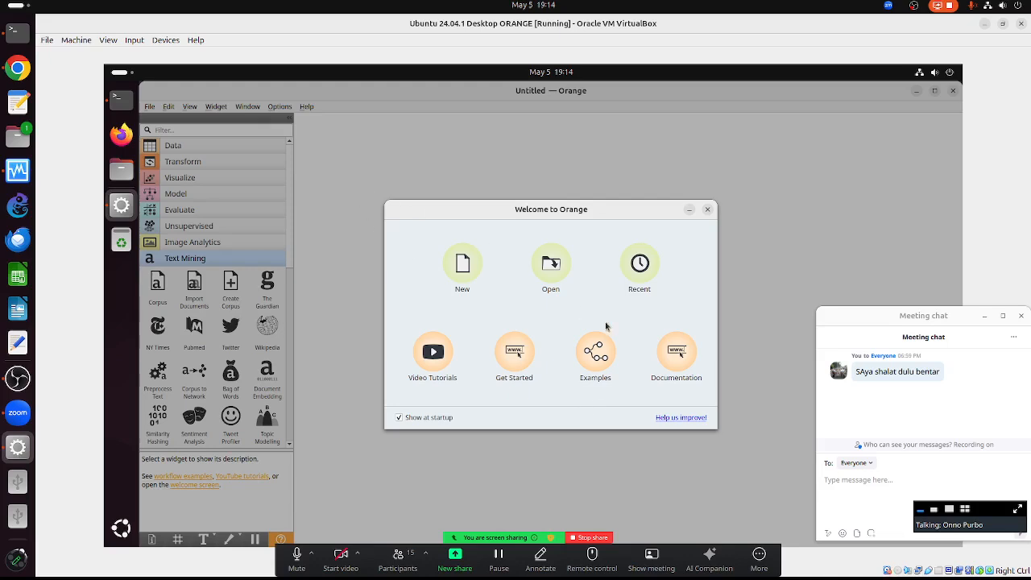
{"action": "left_click", "coordinate": [600, 359]}
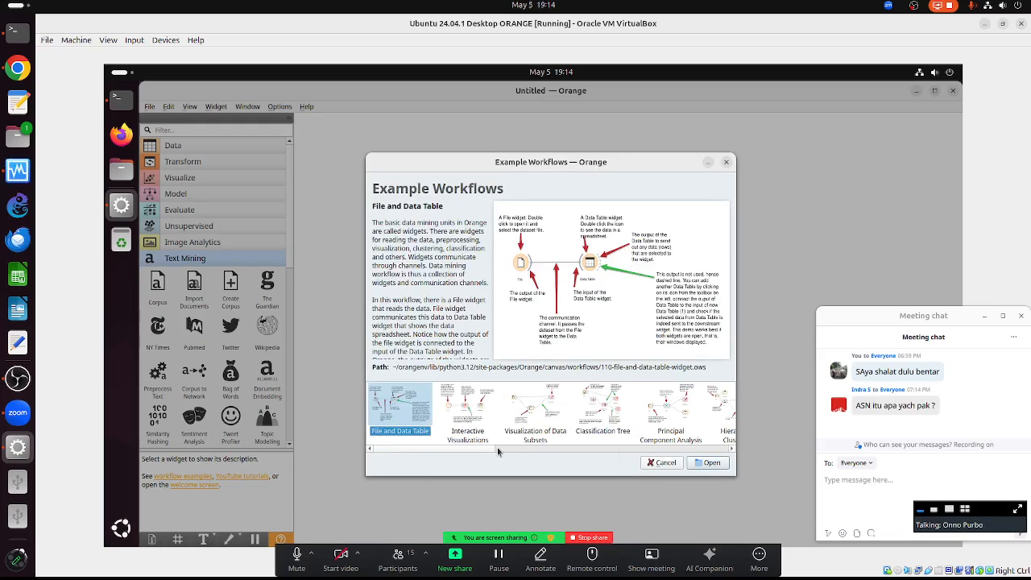
{"action": "left_click", "coordinate": [566, 449]}
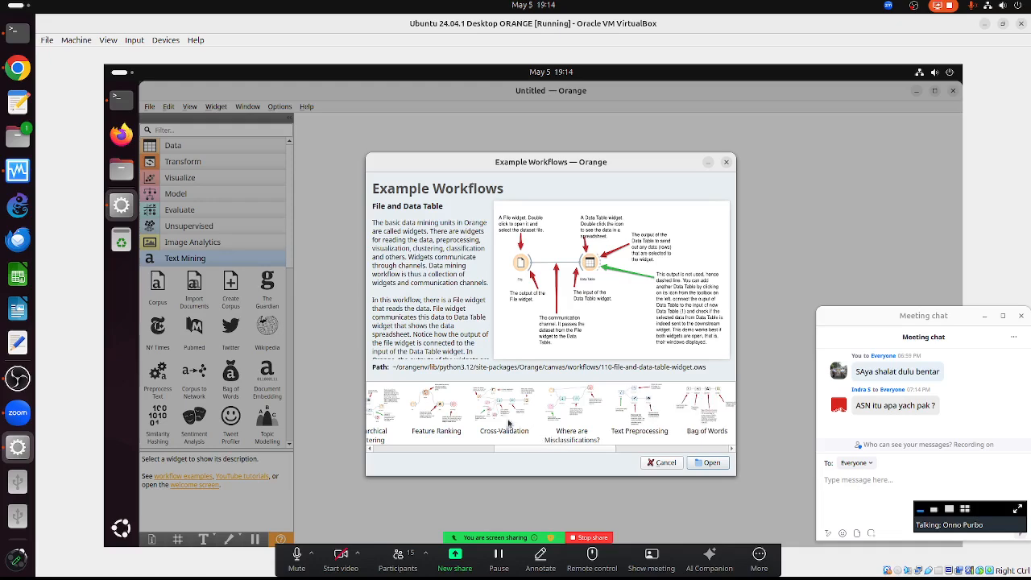
{"action": "left_click", "coordinate": [418, 448]}
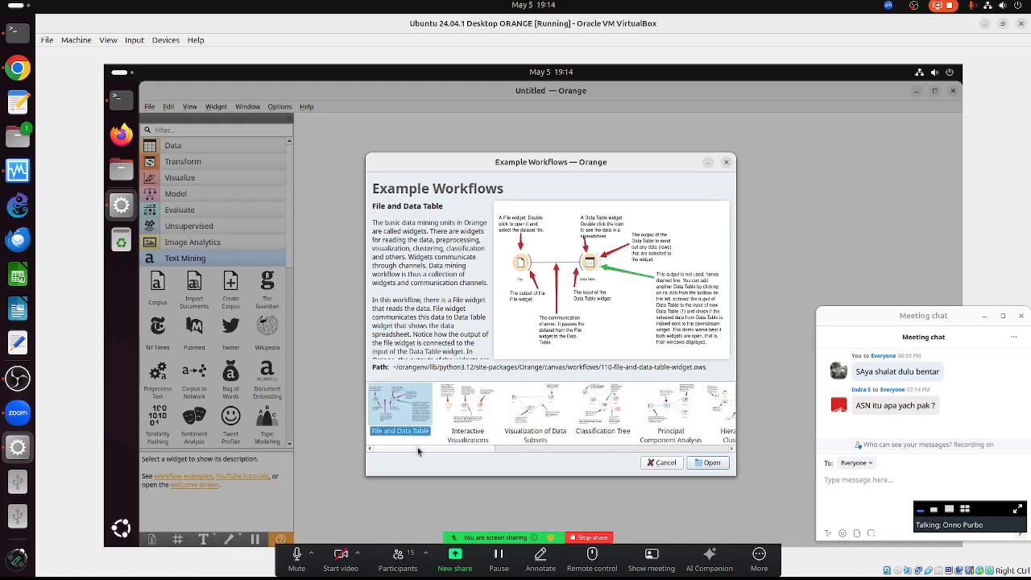
{"action": "left_click", "coordinate": [668, 429]}
{"action": "left_click", "coordinate": [731, 451]}
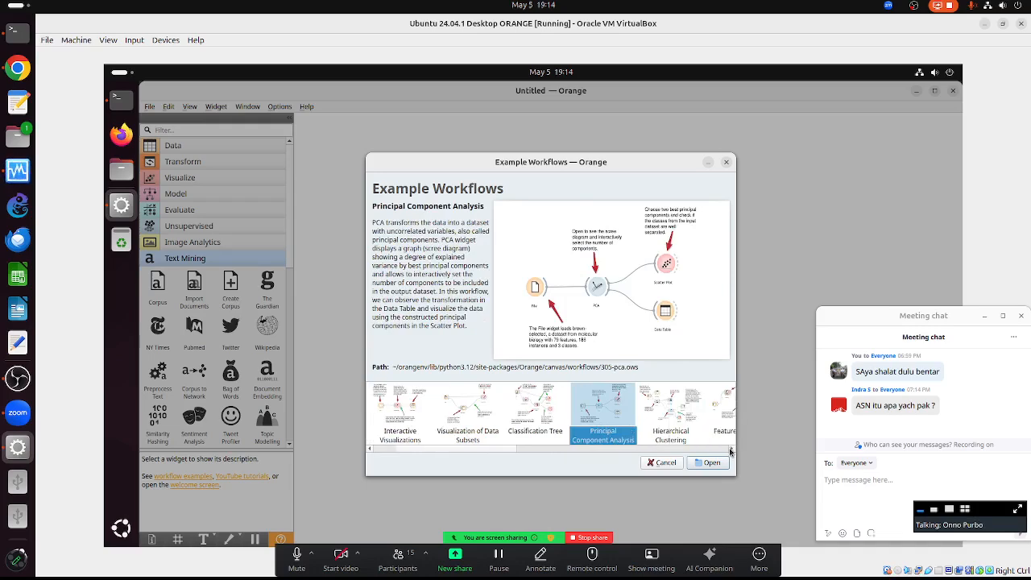
{"action": "left_click", "coordinate": [730, 451]}
- Preview Hierarchical Clustering and Feature Ranking, then load the Cross-Validation example workflow
{"action": "left_click", "coordinate": [536, 397]}
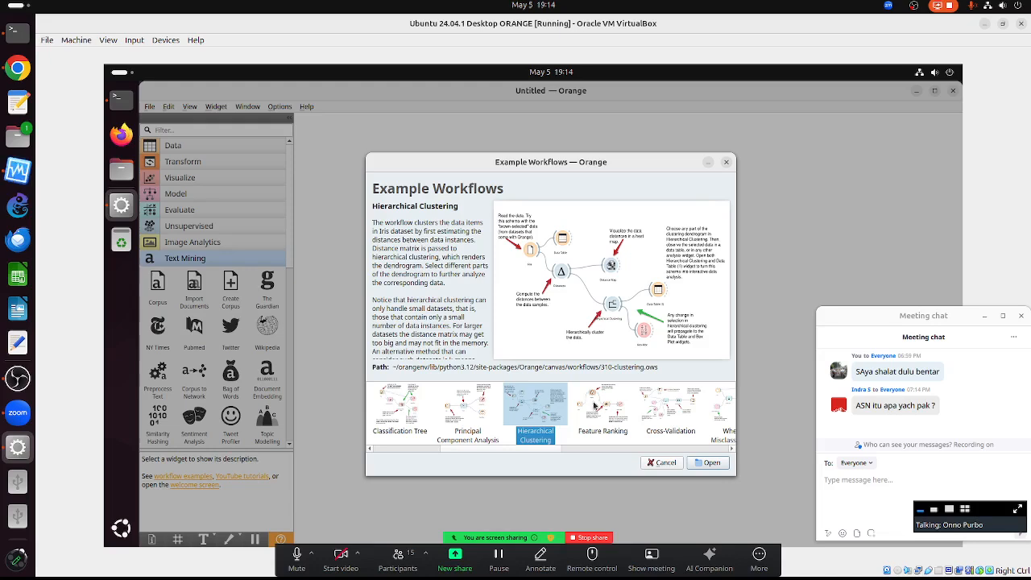
{"action": "left_click", "coordinate": [606, 407]}
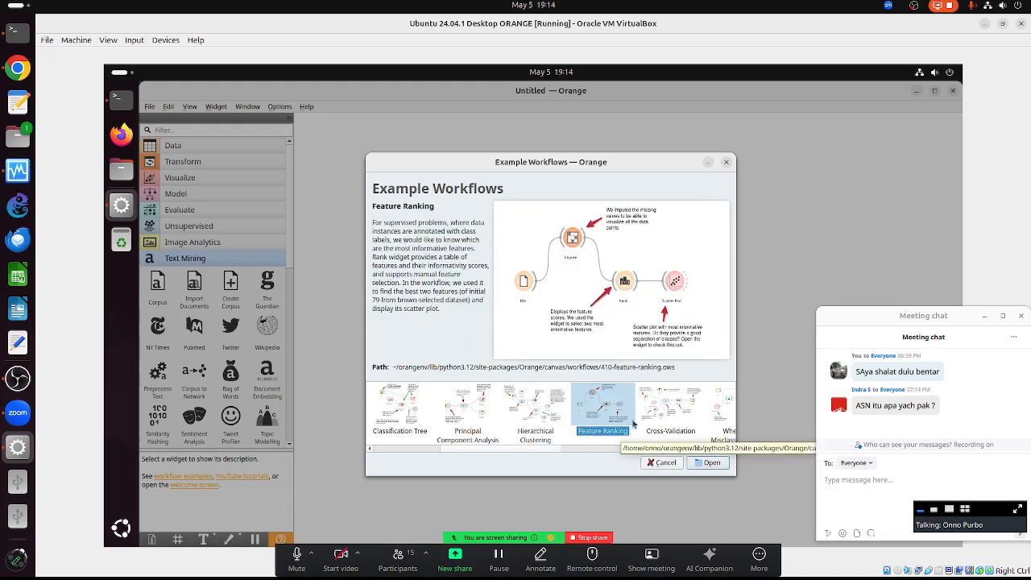
{"action": "left_click", "coordinate": [660, 411]}
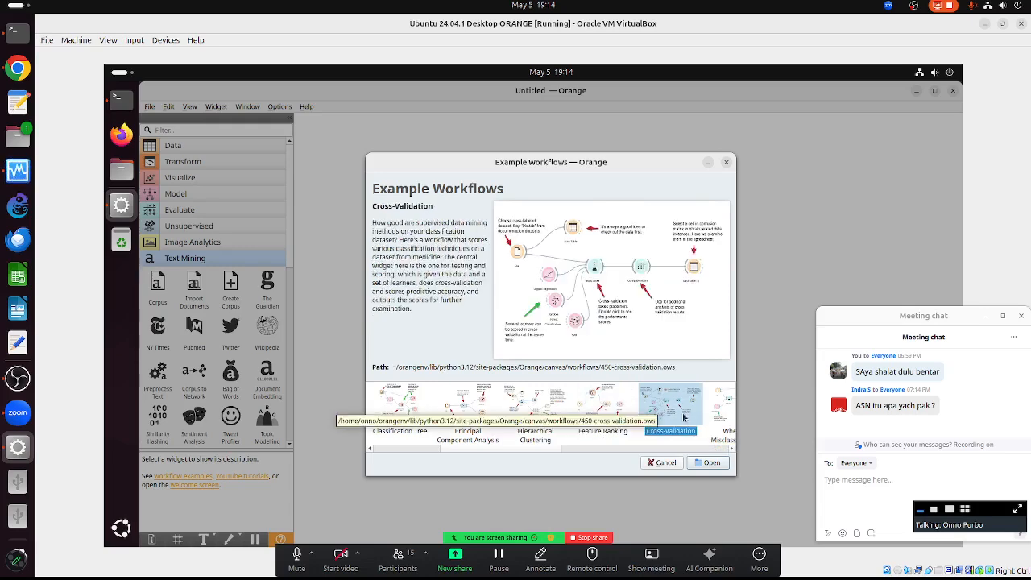
{"action": "left_click", "coordinate": [732, 449]}
{"action": "left_click", "coordinate": [732, 448]}
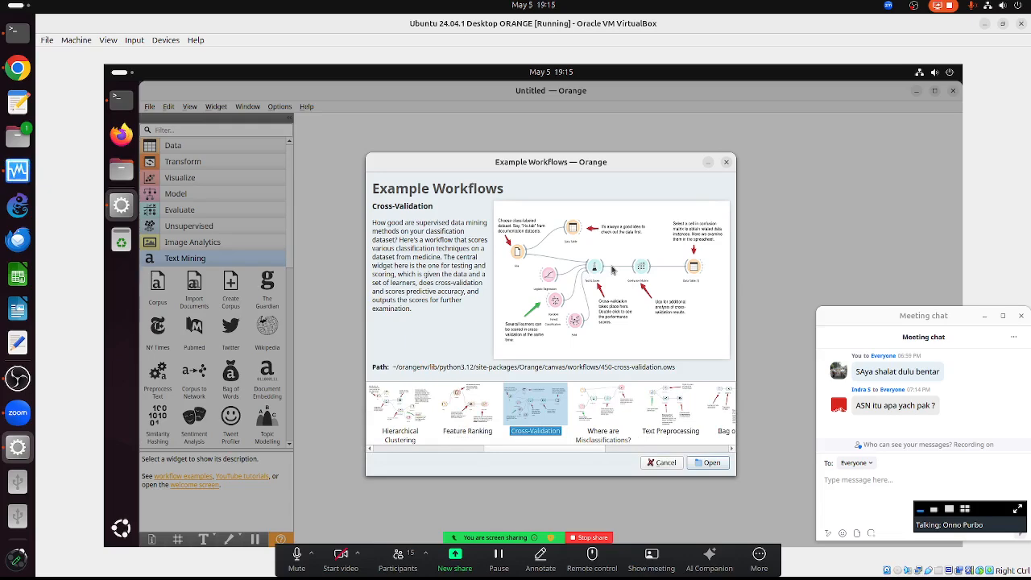
{"action": "double_click", "coordinate": [528, 415]}
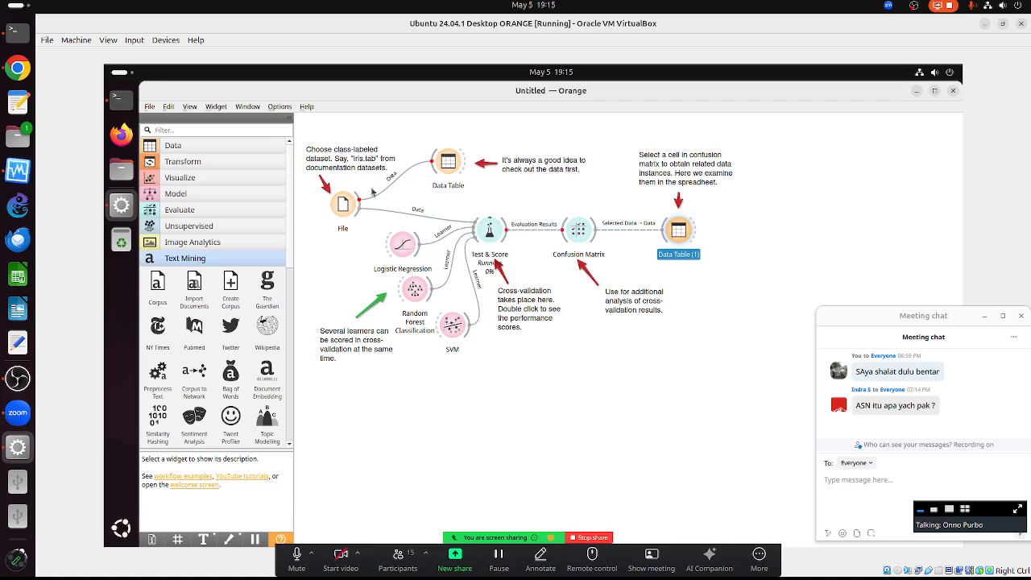
- Inspect iris.tab in the File widget and Data Table, then open Logistic Regression's settings
{"action": "double_click", "coordinate": [349, 206]}
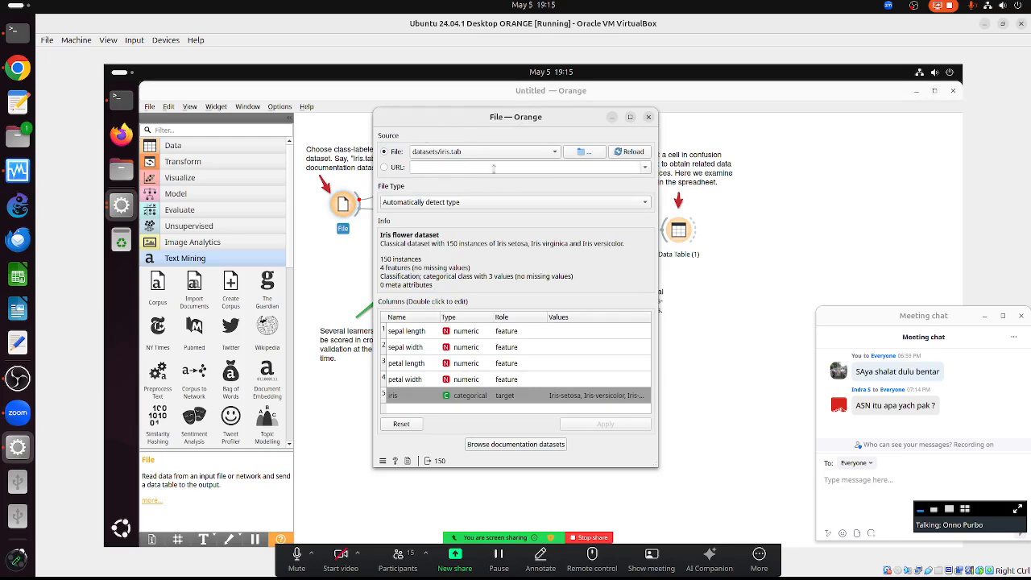
{"action": "left_click", "coordinate": [648, 117]}
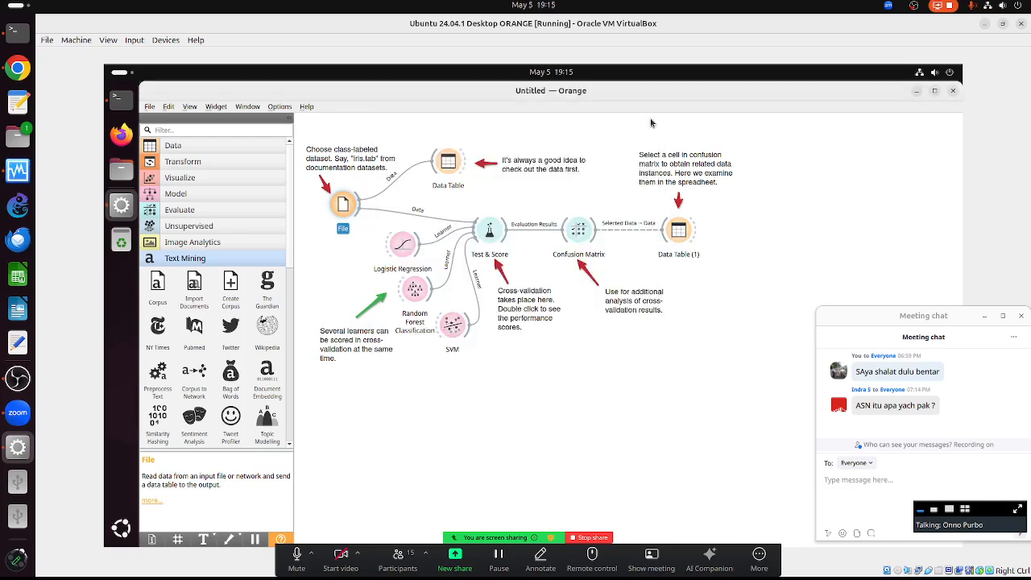
{"action": "double_click", "coordinate": [450, 163]}
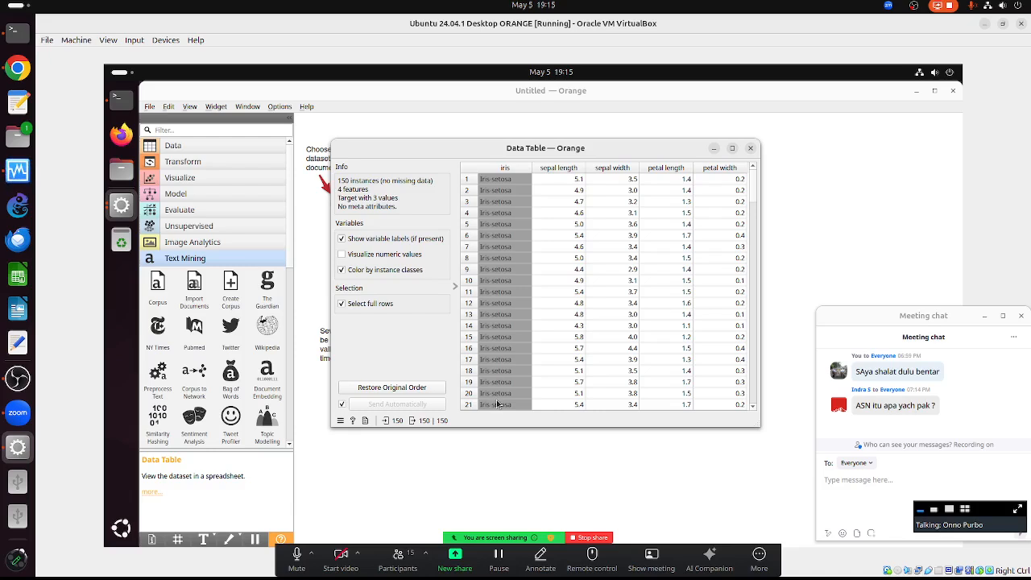
{"action": "scroll", "coordinate": [503, 360], "scroll_direction": "down", "scroll_amount": 3}
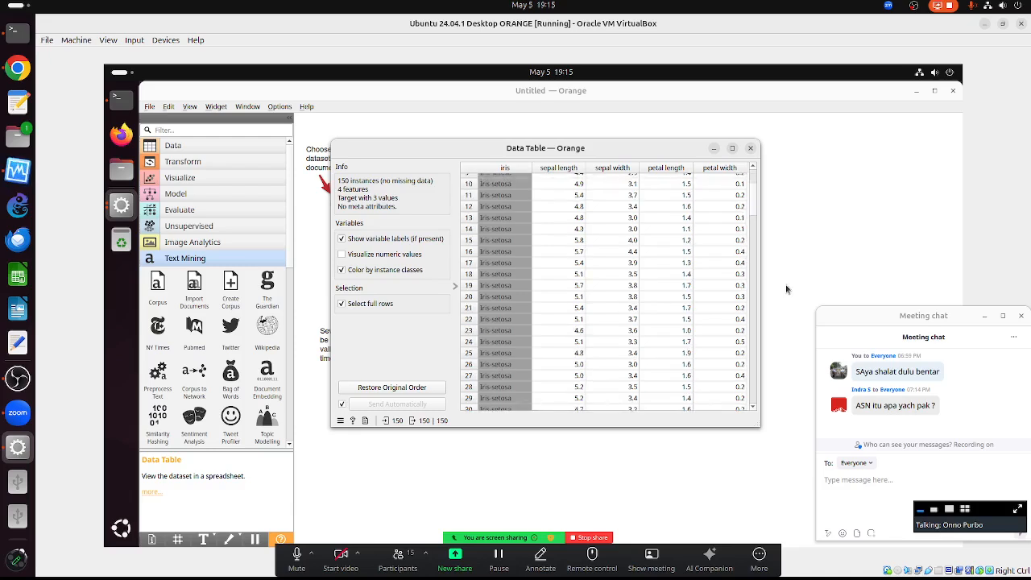
{"action": "left_click", "coordinate": [754, 398]}
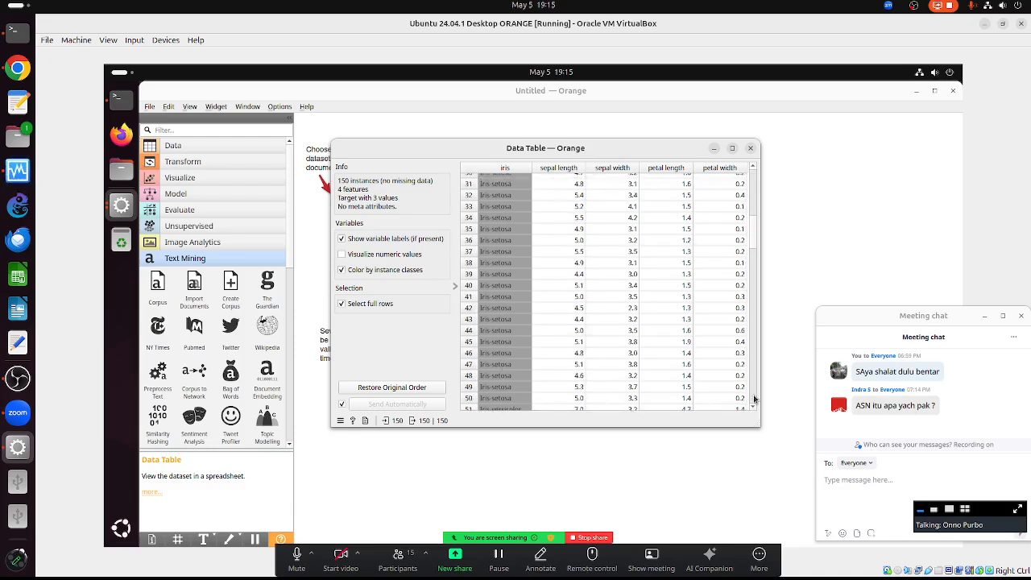
{"action": "left_click", "coordinate": [754, 399]}
{"action": "left_click", "coordinate": [754, 399]}
{"action": "left_click", "coordinate": [754, 398]}
{"action": "left_click", "coordinate": [754, 399]}
{"action": "left_click", "coordinate": [753, 398]}
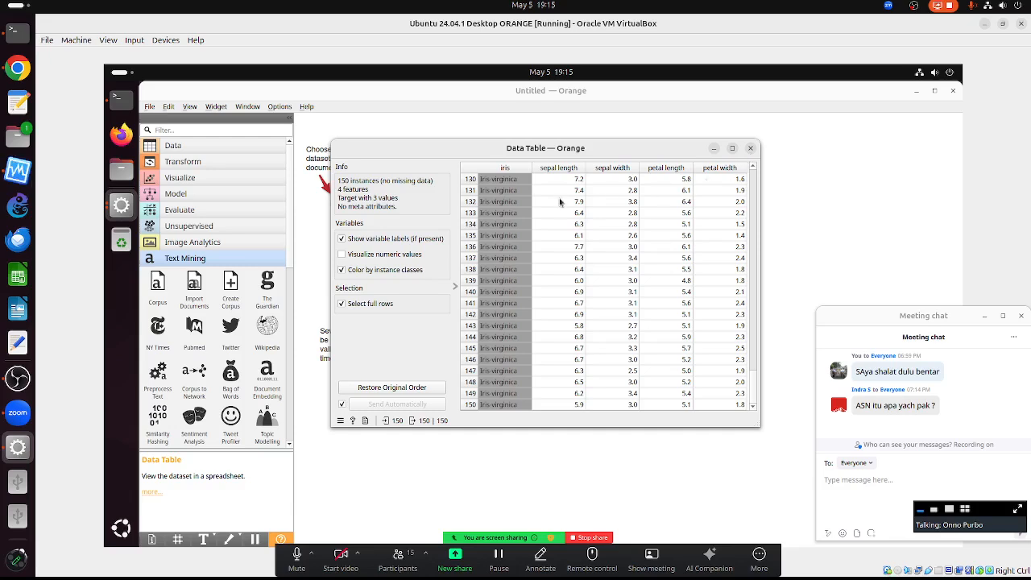
{"action": "left_click", "coordinate": [750, 149]}
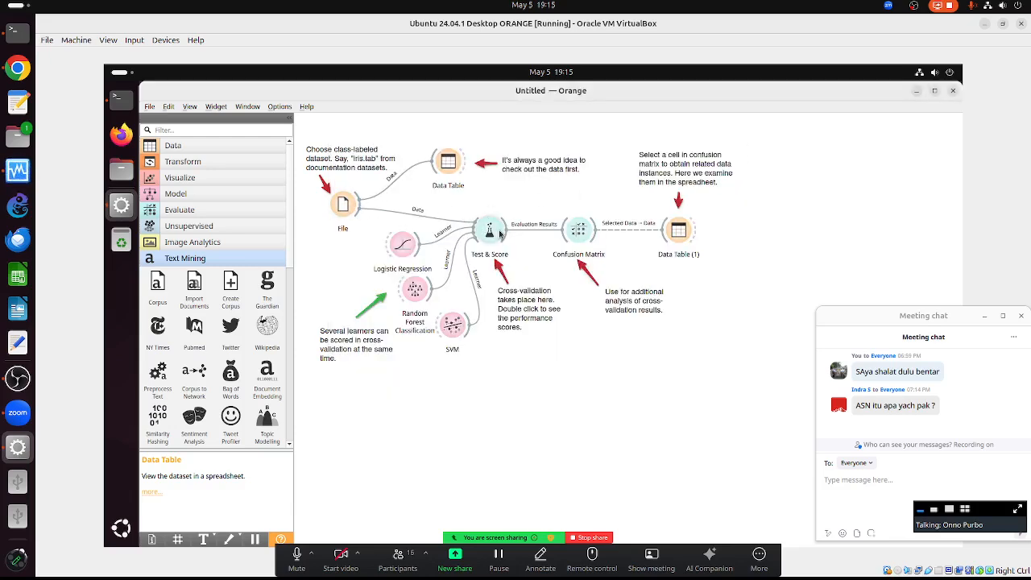
{"action": "double_click", "coordinate": [406, 246]}
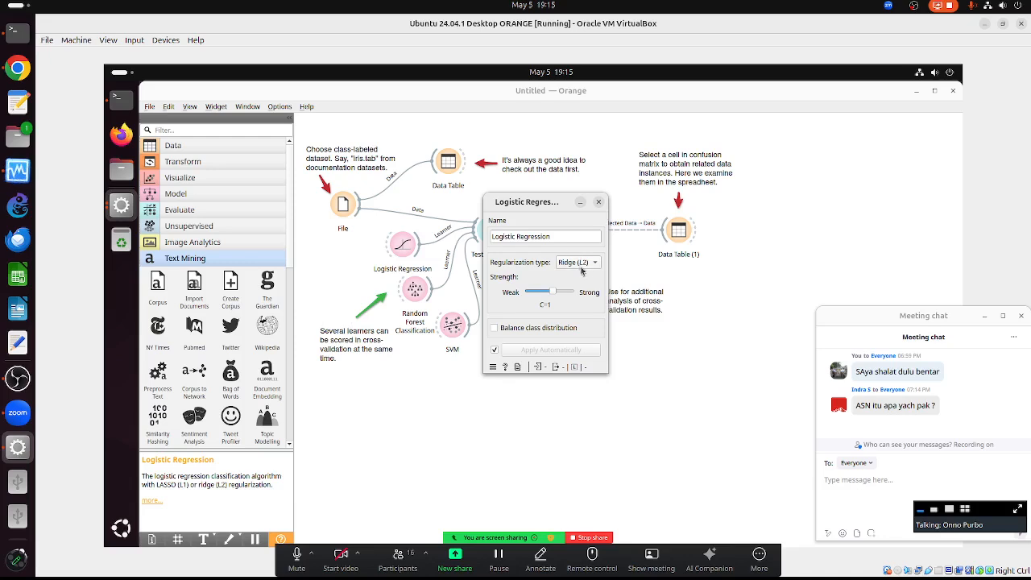
{"action": "left_click", "coordinate": [585, 265]}
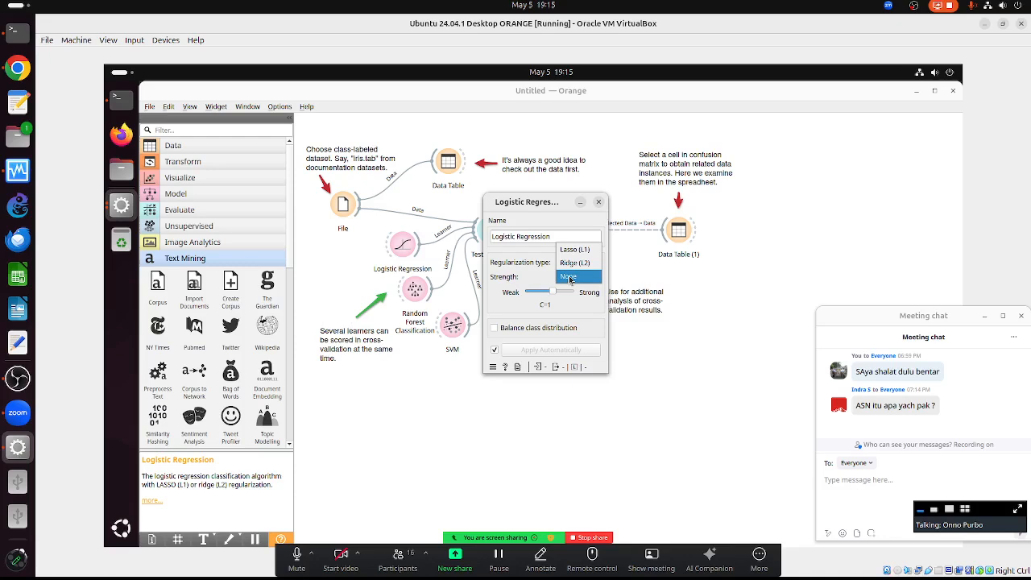
{"action": "left_click", "coordinate": [522, 265]}
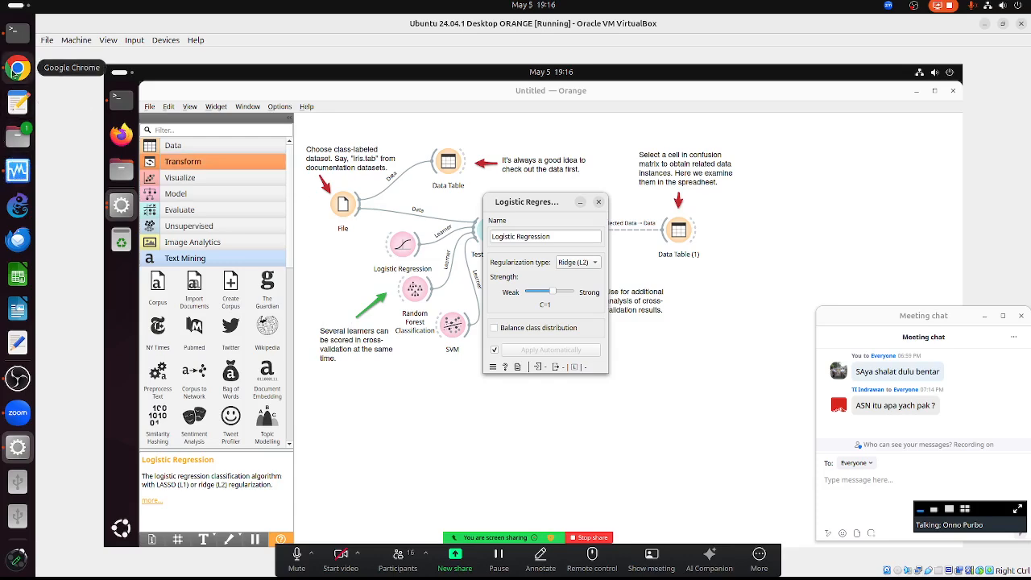
- Open ChatGPT in a new browser tab, enable web search, and type 'jelaskan regularization'
{"action": "left_click", "coordinate": [14, 71]}
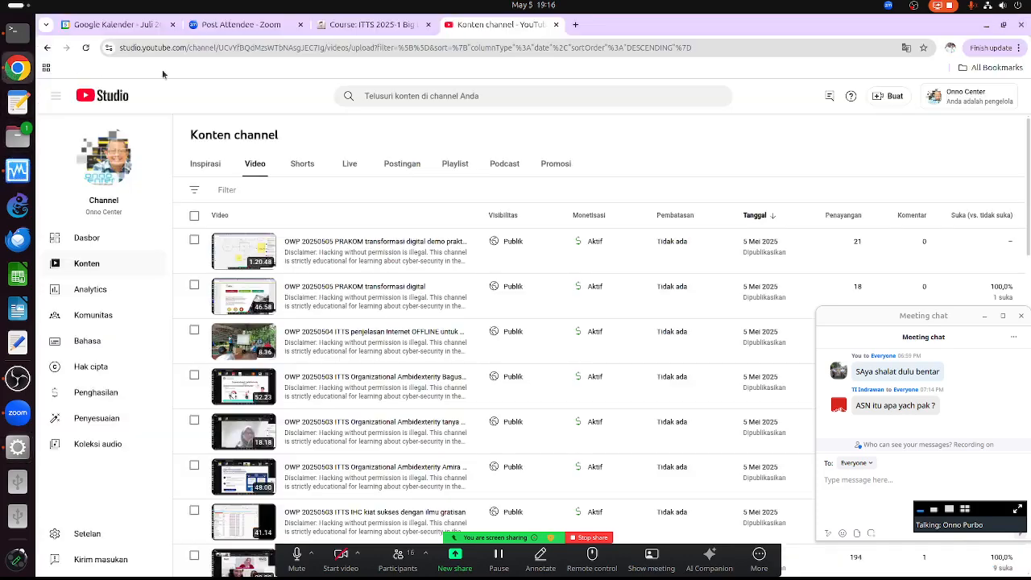
{"action": "left_click", "coordinate": [576, 25]}
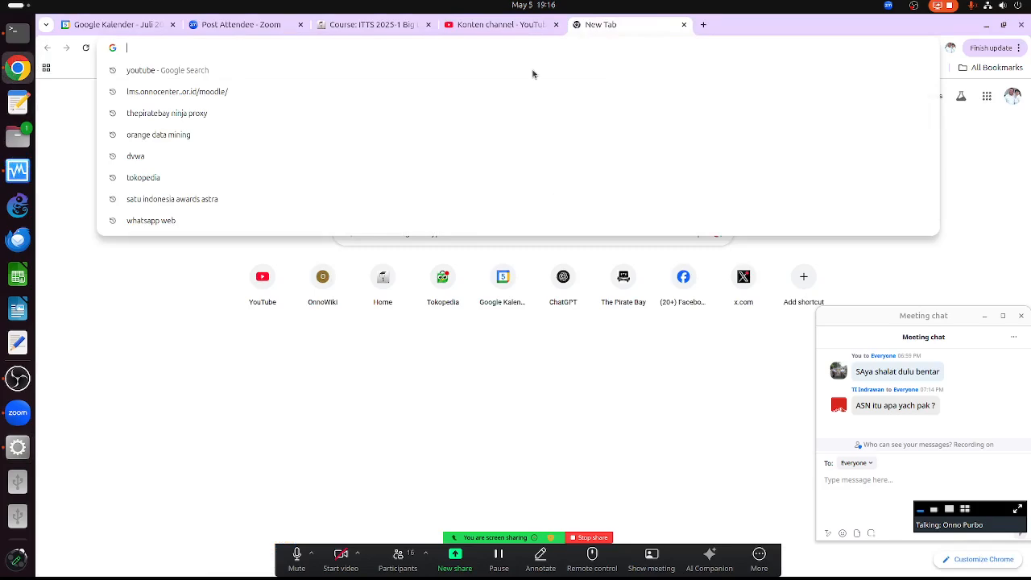
{"action": "type", "text": "chatgpt.com"}
{"action": "key", "text": "Return"}
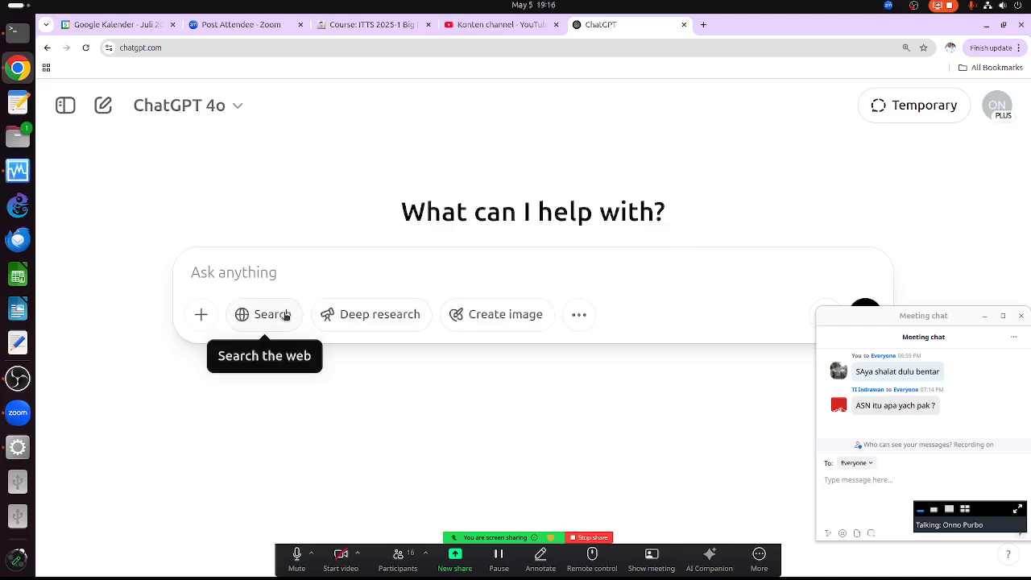
{"action": "left_click", "coordinate": [283, 314]}
{"action": "type", "text": "jelaskan"}
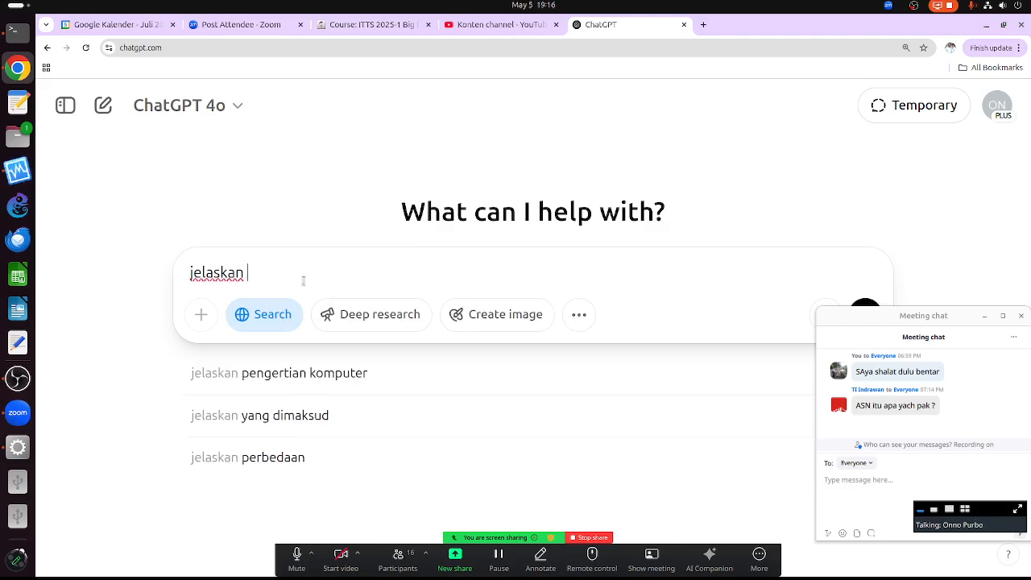
{"action": "type", "text": " regula"}
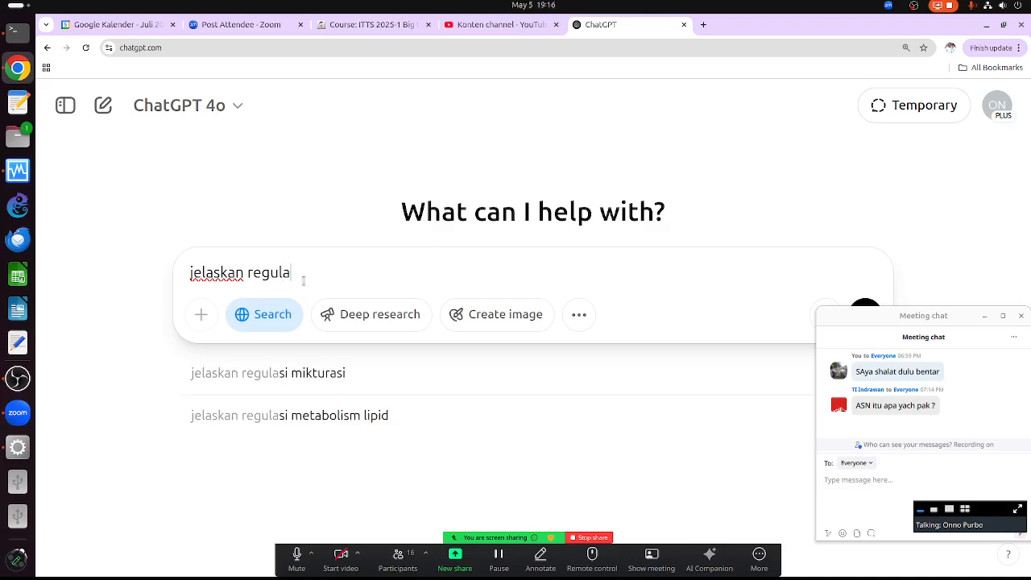
{"action": "type", "text": "rization"}
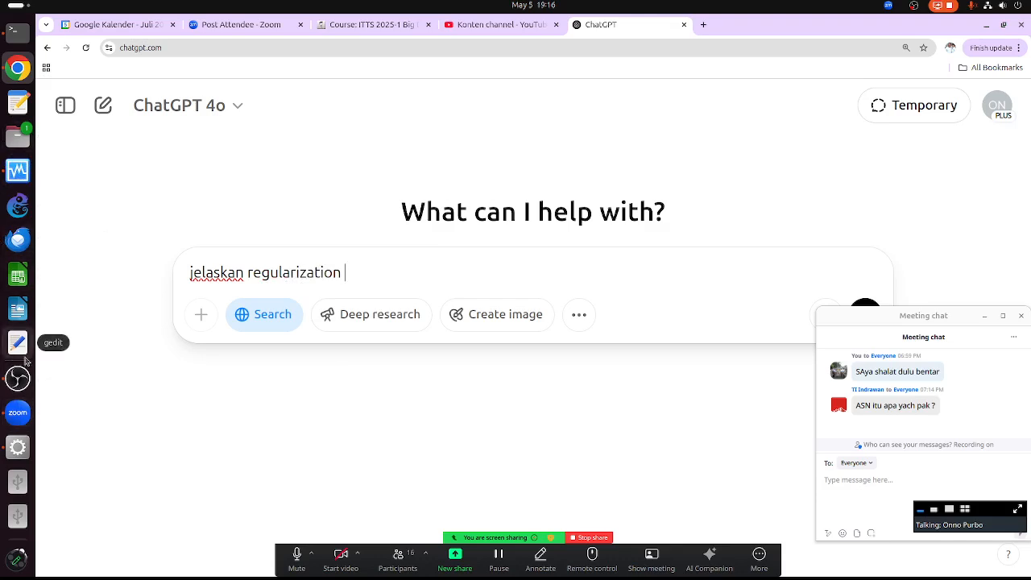
- Extend the draft with '- beda antara ridge L2 vs', correcting the typos
{"action": "left_click", "coordinate": [19, 447]}
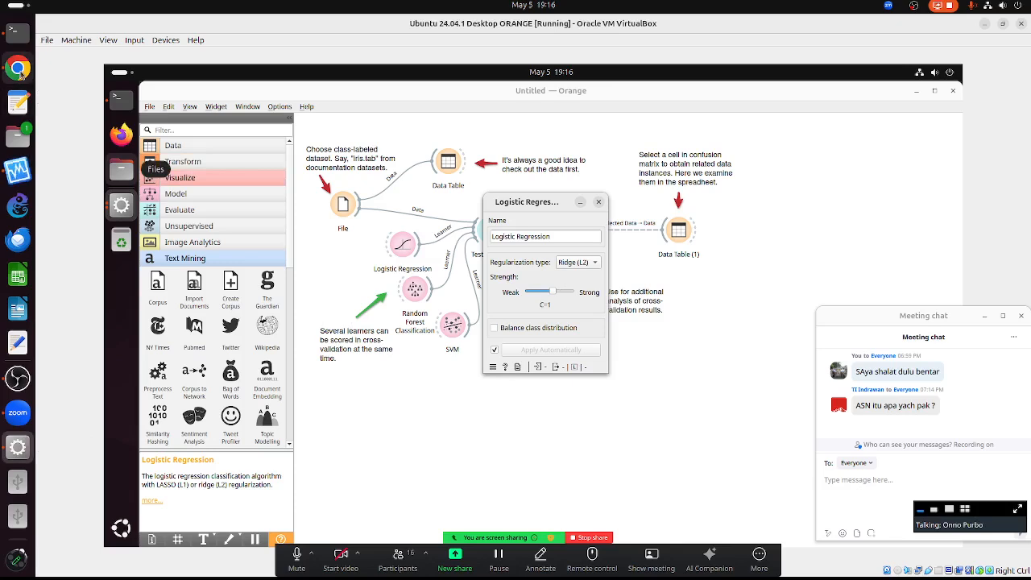
{"action": "left_click", "coordinate": [18, 68]}
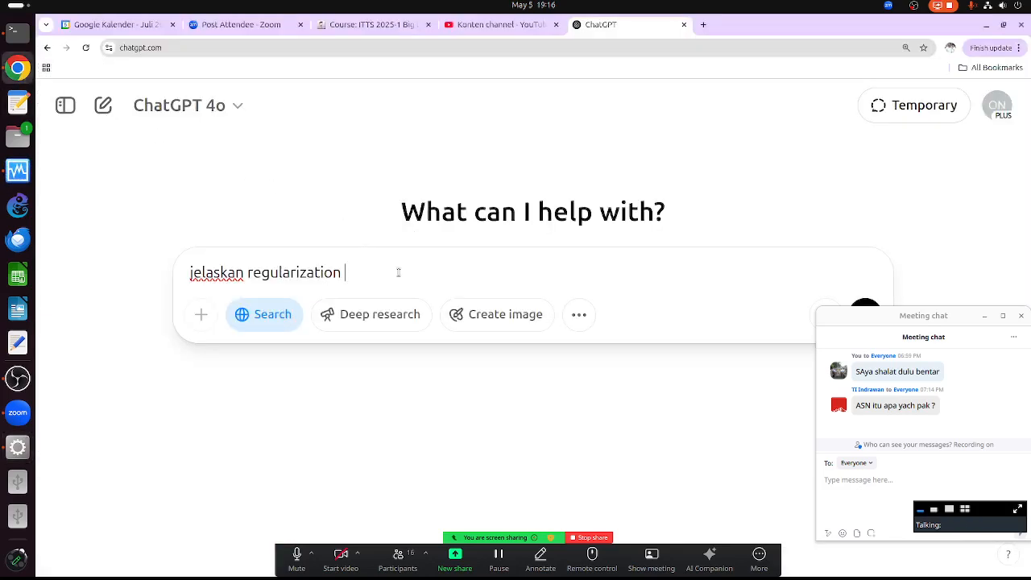
{"action": "type", "text": "- beda antyara"}
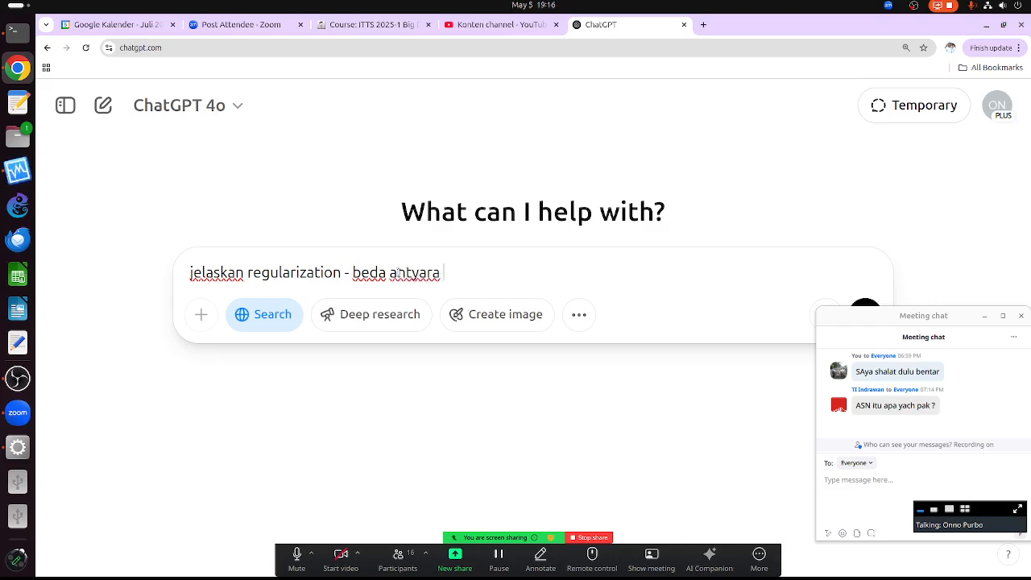
{"action": "key", "text": "BackSpace"}
{"action": "type", "text": "ra re"}
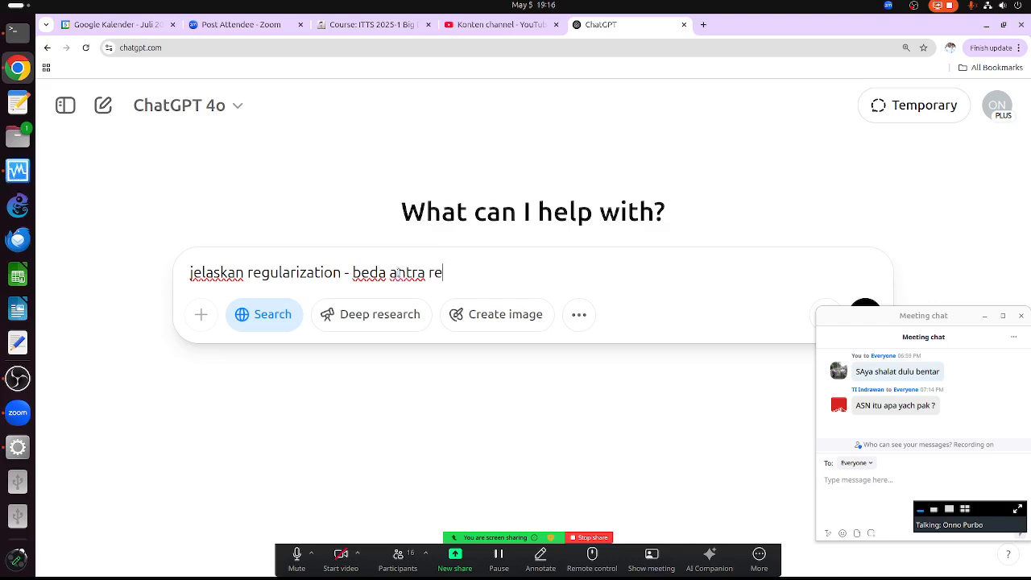
{"action": "key", "text": "BackSpace"}
{"action": "key", "text": "BackSpace"}
{"action": "type", "text": "are"}
{"action": "key", "text": "BackSpace"}
{"action": "key", "text": "BackSpace"}
{"action": "key", "text": "BackSpace"}
{"action": "type", "text": "ra rifh"}
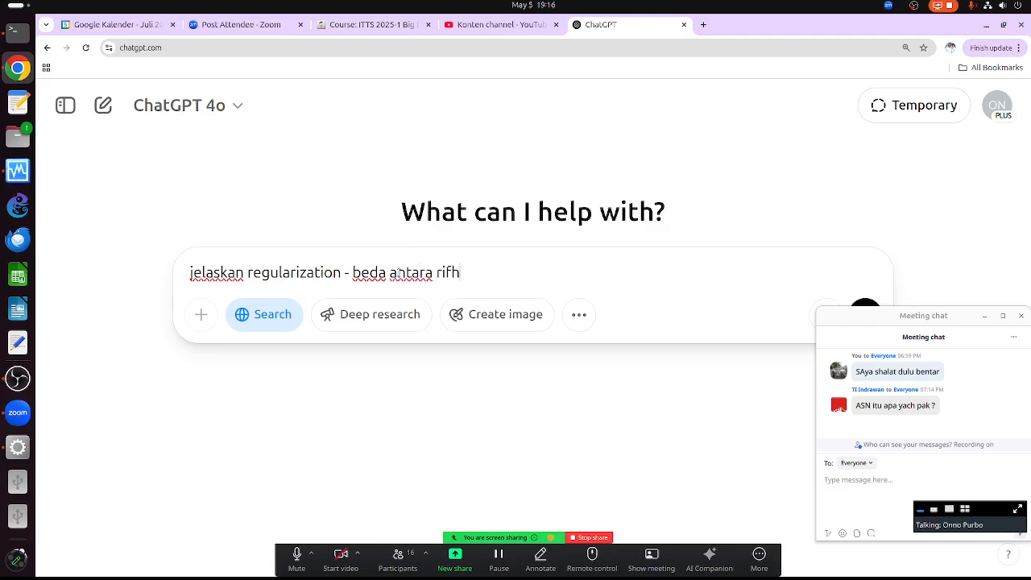
{"action": "key", "text": "BackSpace"}
{"action": "type", "text": "ge L2 vs"}
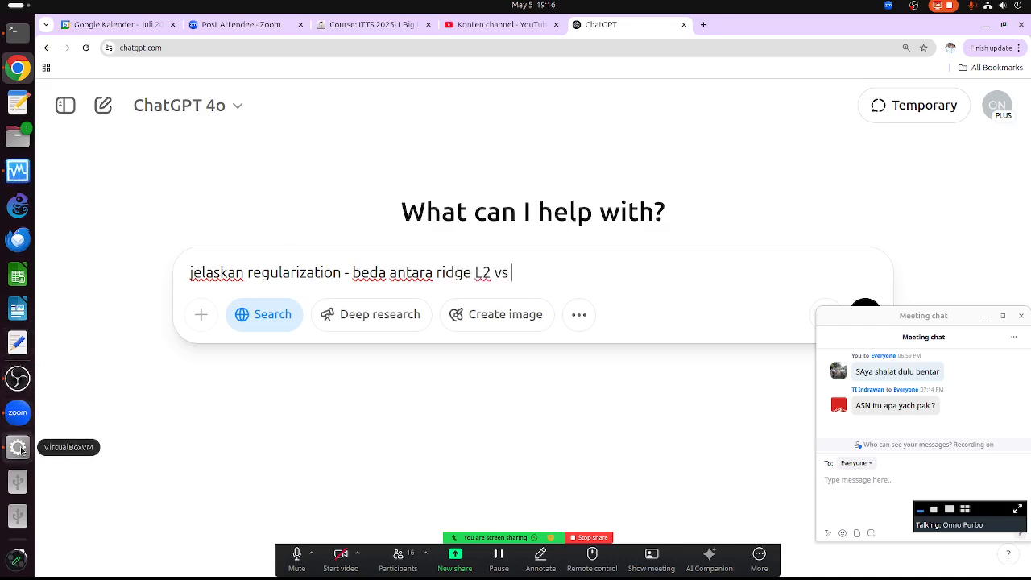
{"action": "left_click", "coordinate": [22, 448]}
- Keep Lasso (L1) as Logistic Regression's regularization type and return to the ChatGPT draft
{"action": "left_click", "coordinate": [586, 262]}
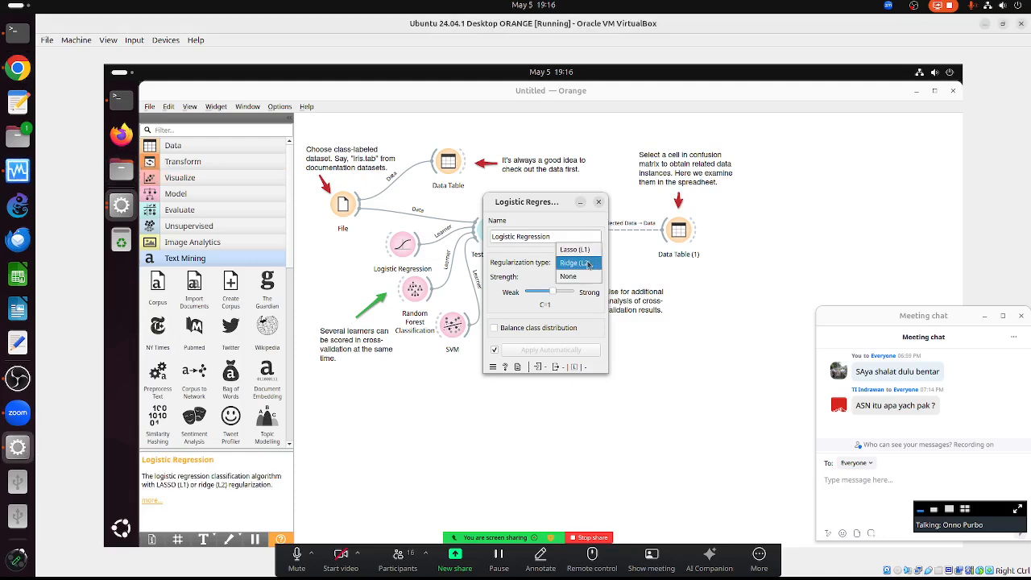
{"action": "left_click", "coordinate": [577, 250]}
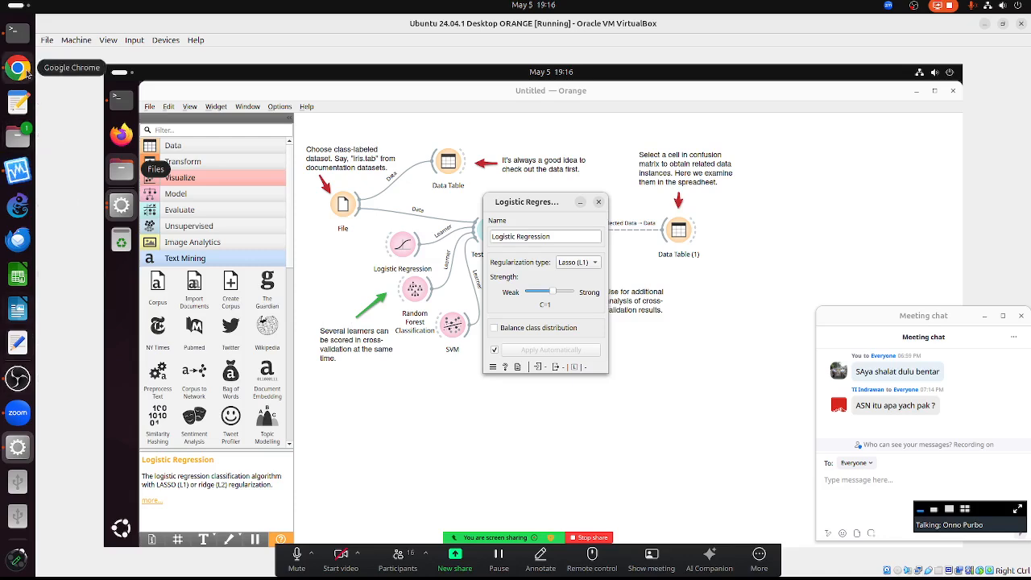
{"action": "left_click", "coordinate": [27, 72]}
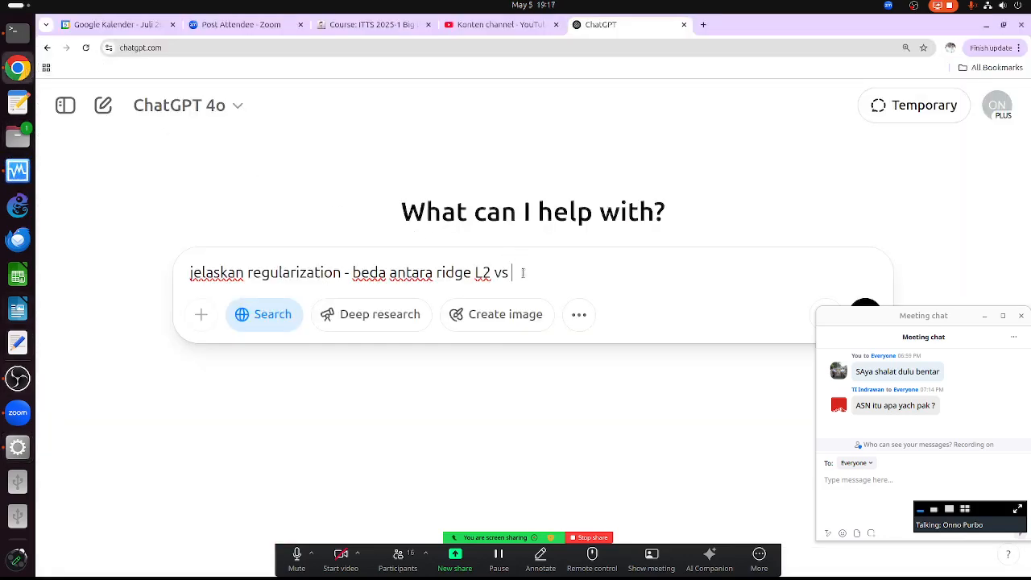
- Extend the prompt to 'ridge L2 vs lasso L1 vs none di linear regressio' and review it
{"action": "key", "text": "BackSpace"}
{"action": "key", "text": "BackSpace"}
{"action": "type", "text": "las"}
{"action": "key", "text": "BackSpace"}
{"action": "type", "text": "sso L1 vs no"}
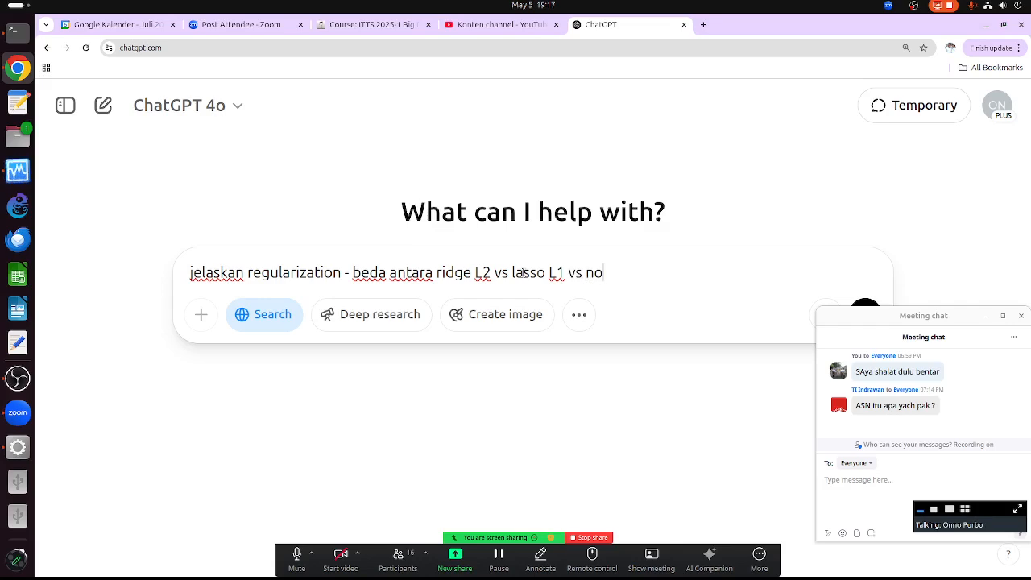
{"action": "type", "text": "ne di linear regres"}
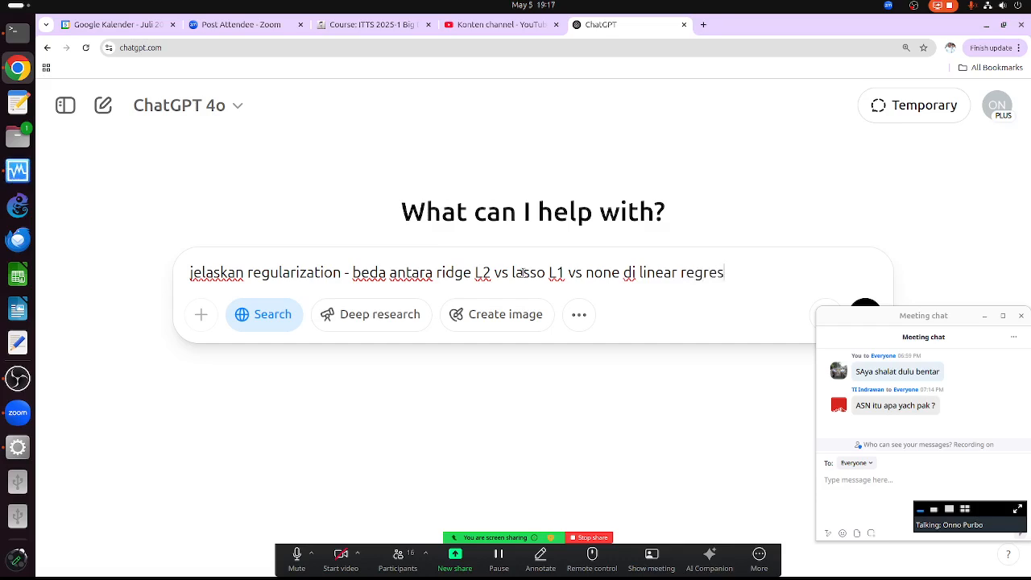
{"action": "type", "text": "sio"}
{"action": "key", "text": "ctrl+Left"}
{"action": "key", "text": "ctrl+Left"}
{"action": "key", "text": "ctrl+Left"}
{"action": "key", "text": "ctrl+Left"}
{"action": "key", "text": "ctrl+Left"}
{"action": "key", "text": "ctrl+Right"}
{"action": "key", "text": "ctrl+Right"}
{"action": "key", "text": "ctrl+Right"}
{"action": "key", "text": "ctrl+Right"}
{"action": "key", "text": "ctrl+Right"}
{"action": "key", "text": "ctrl+Right"}
{"action": "key", "text": "ctrl+Right"}
{"action": "key", "text": "ctrl+Right"}
{"action": "key", "text": "ctrl+Right"}
{"action": "key", "text": "ctrl+Right"}
- Ask for each regularization's pros, cons and suitable data, then send the question
{"action": "type", "text": "jelaskan kelebihan"}
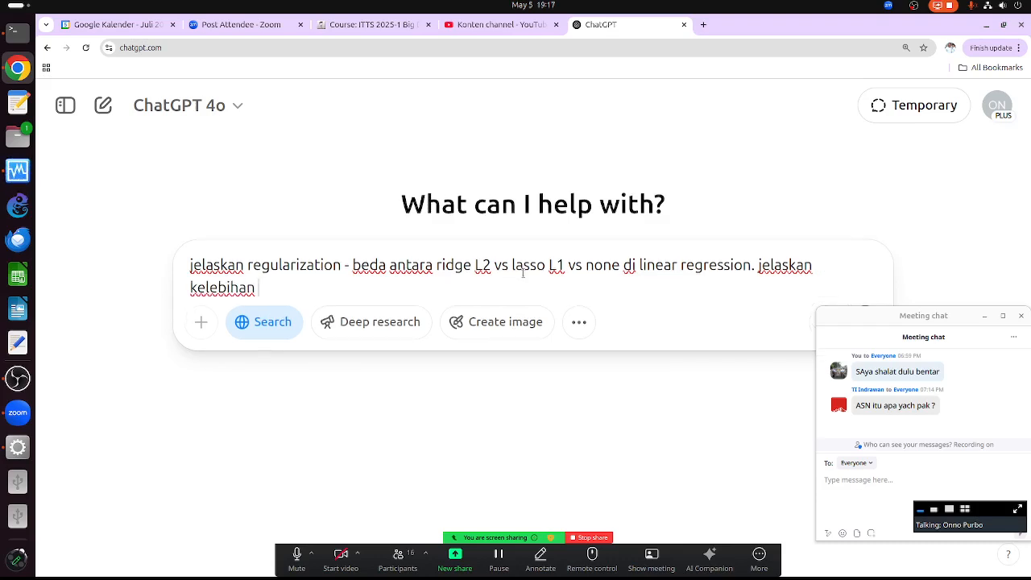
{"action": "type", "text": " vs kekurangvan"}
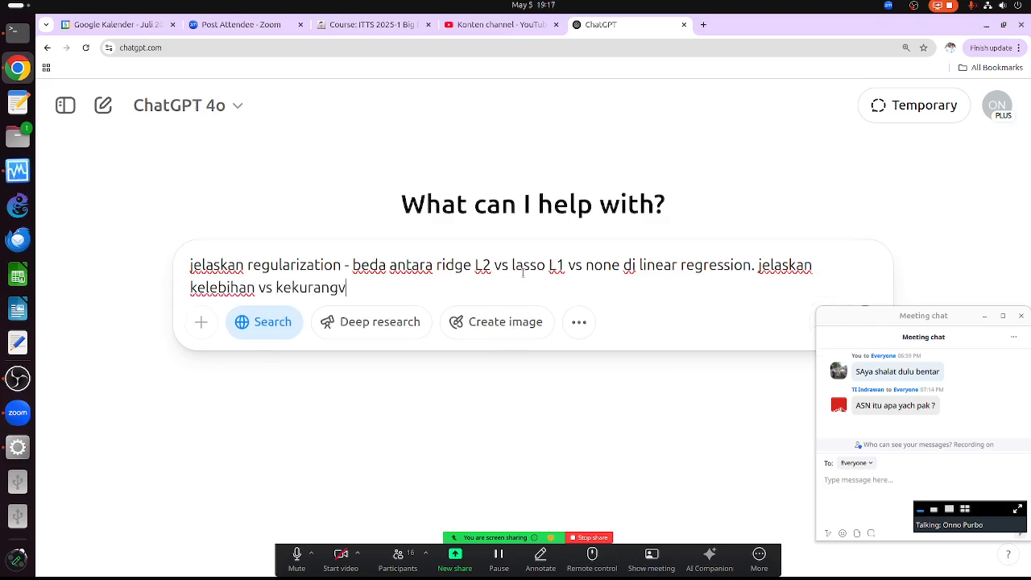
{"action": "key", "text": "BackSpace"}
{"action": "type", "text": "an"}
{"action": "type", "text": "daya"}
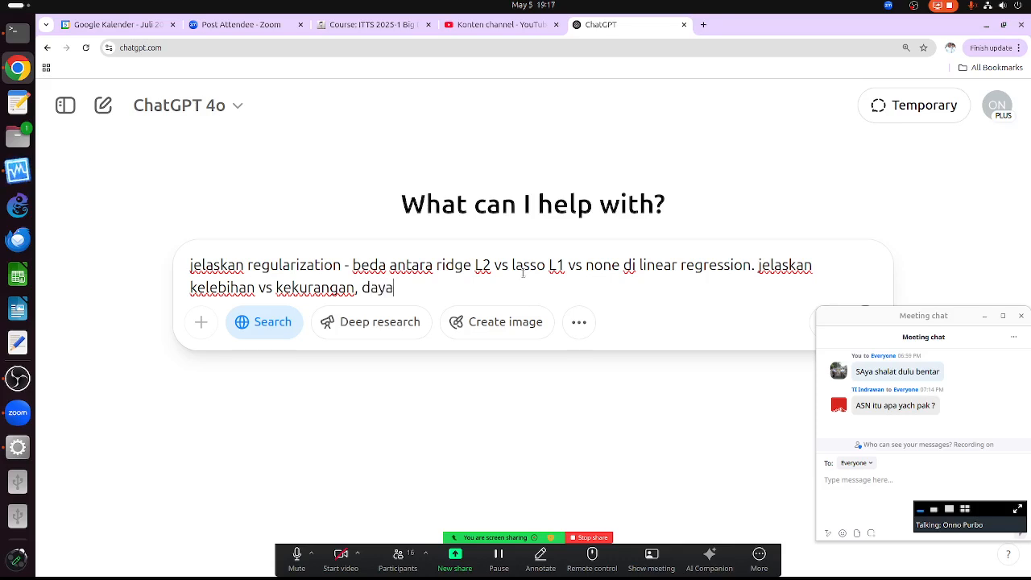
{"action": "key", "text": "BackSpace"}
{"action": "key", "text": "BackSpace"}
{"action": "type", "text": "ta seperti "}
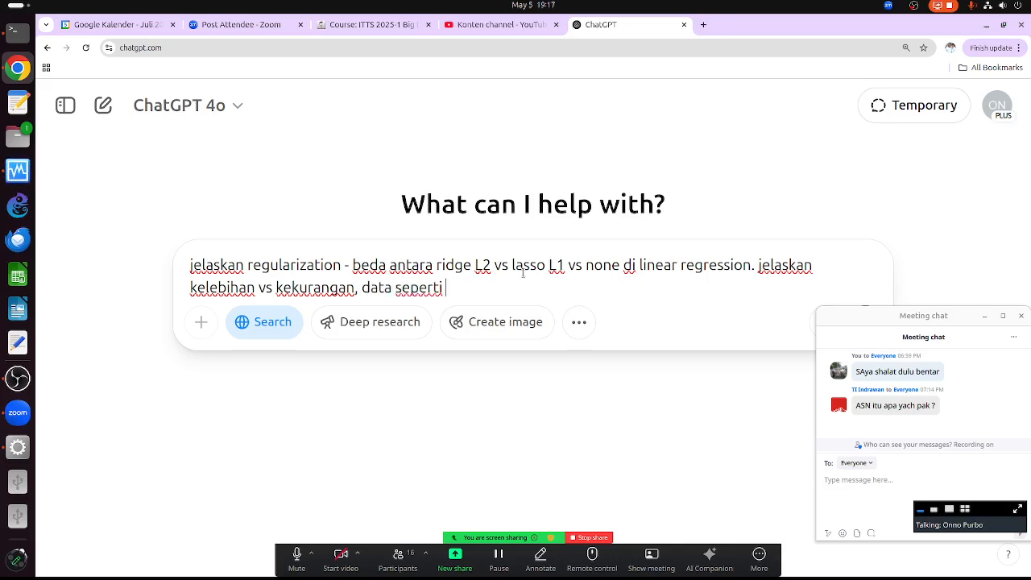
{"action": "type", "text": "apa untuk "}
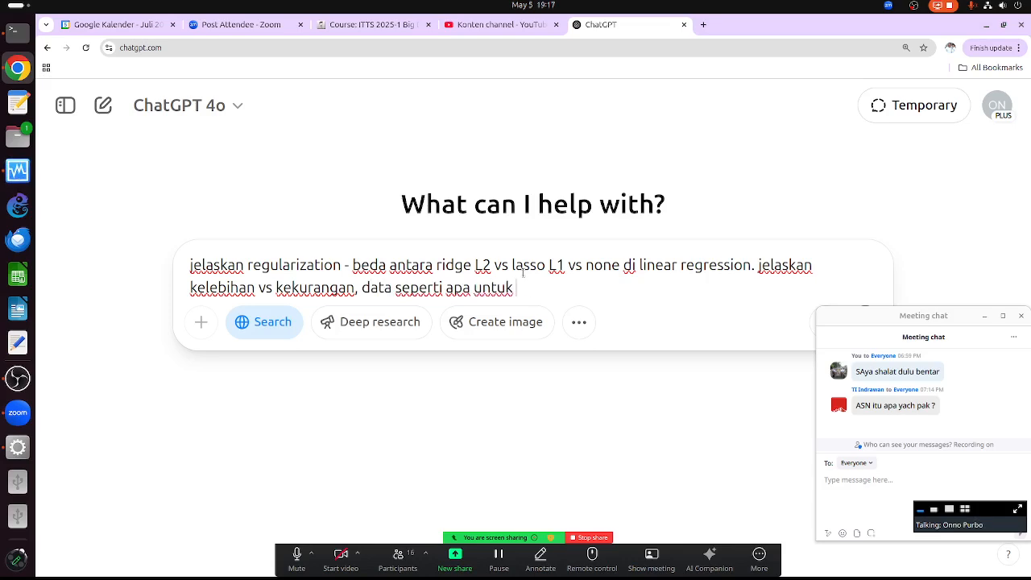
{"action": "type", "text": "masing2 reg"}
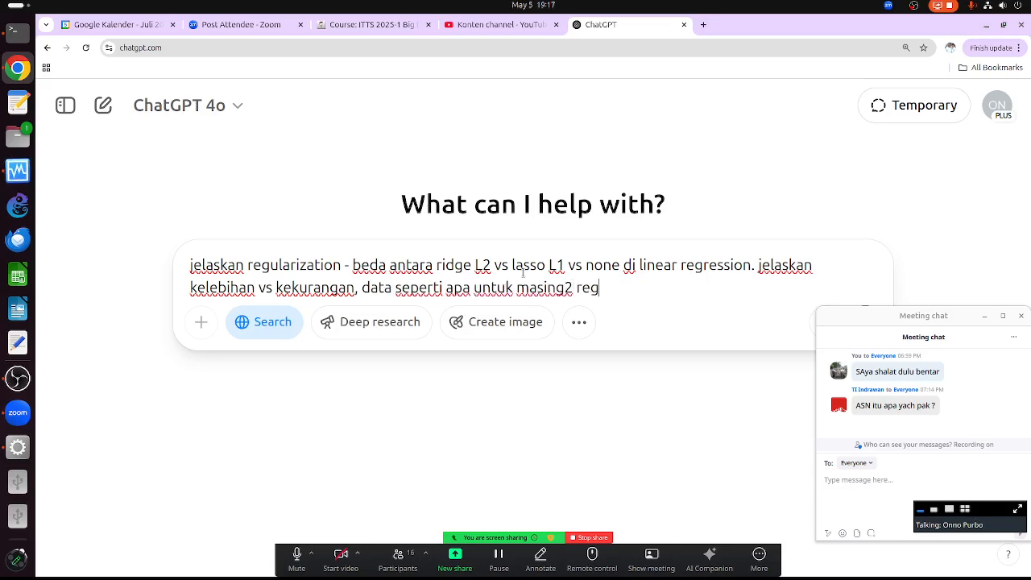
{"action": "type", "text": "ularization"}
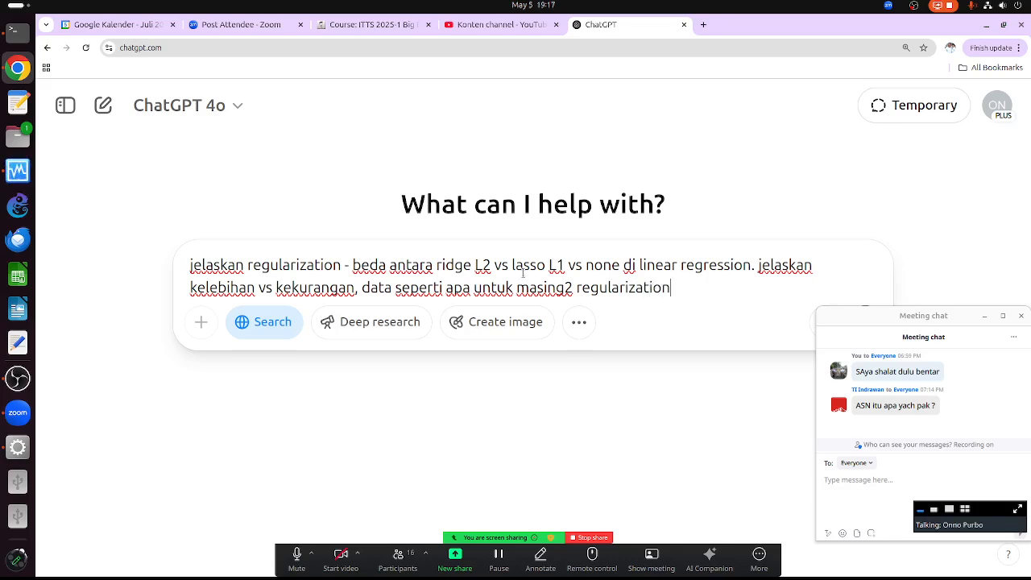
{"action": "key", "text": "Return"}
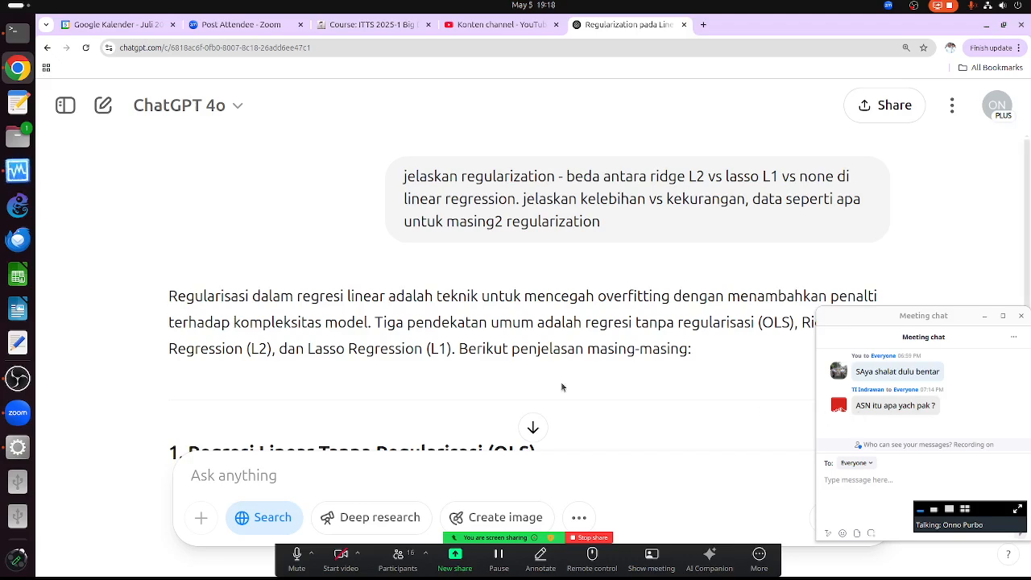
- Scroll the answer down to the OLS section's Kelebihan, Kekurangan and Cocok untuk points
{"action": "scroll", "coordinate": [483, 339], "scroll_direction": "down", "scroll_amount": 5}
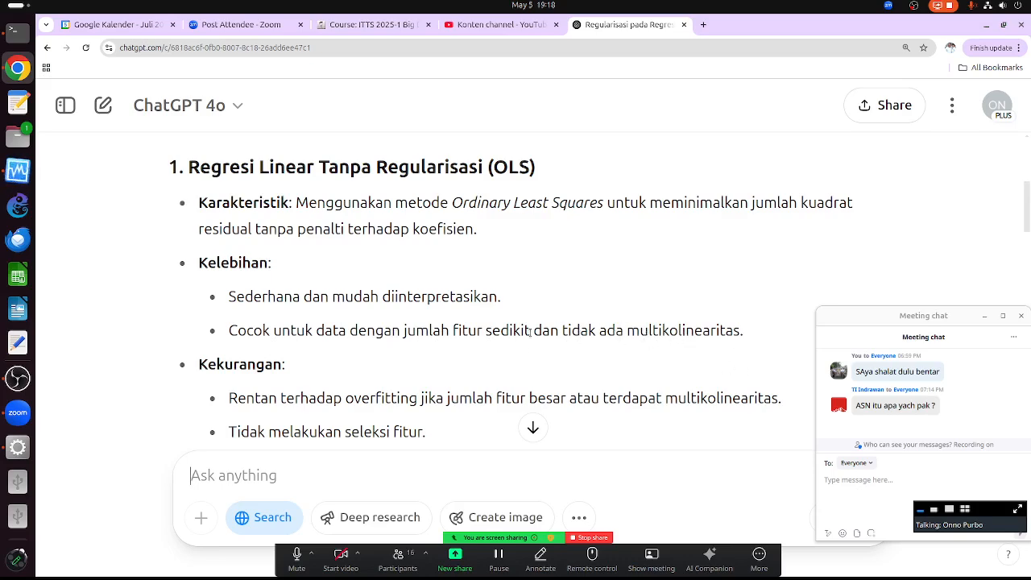
{"action": "scroll", "coordinate": [530, 330], "scroll_direction": "down", "scroll_amount": 3}
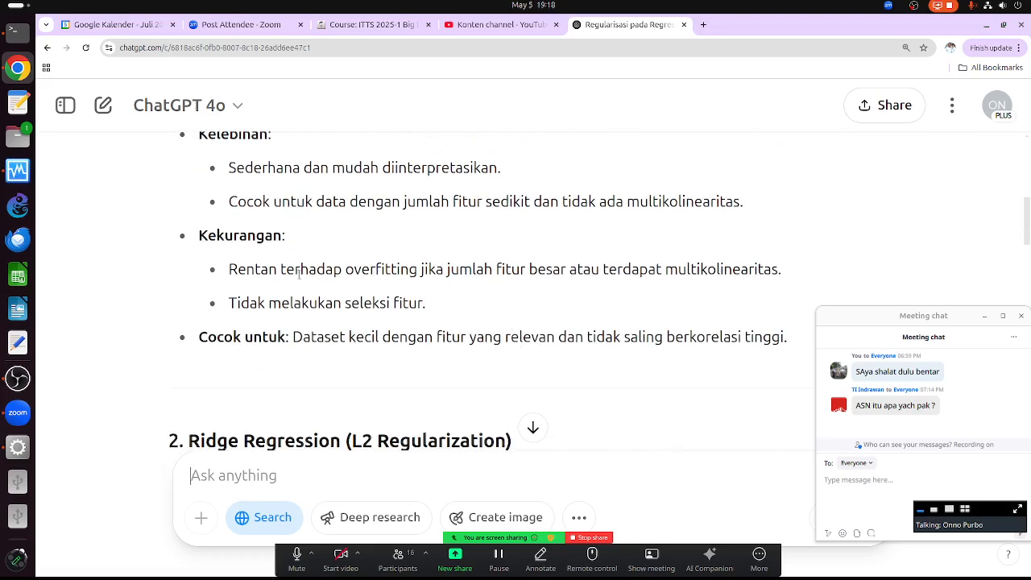
- Highlight 'overfitting' and 'Dataset kecil' in the answer's OLS section
{"action": "left_click_drag", "start_coordinate": [354, 271], "coordinate": [409, 271]}
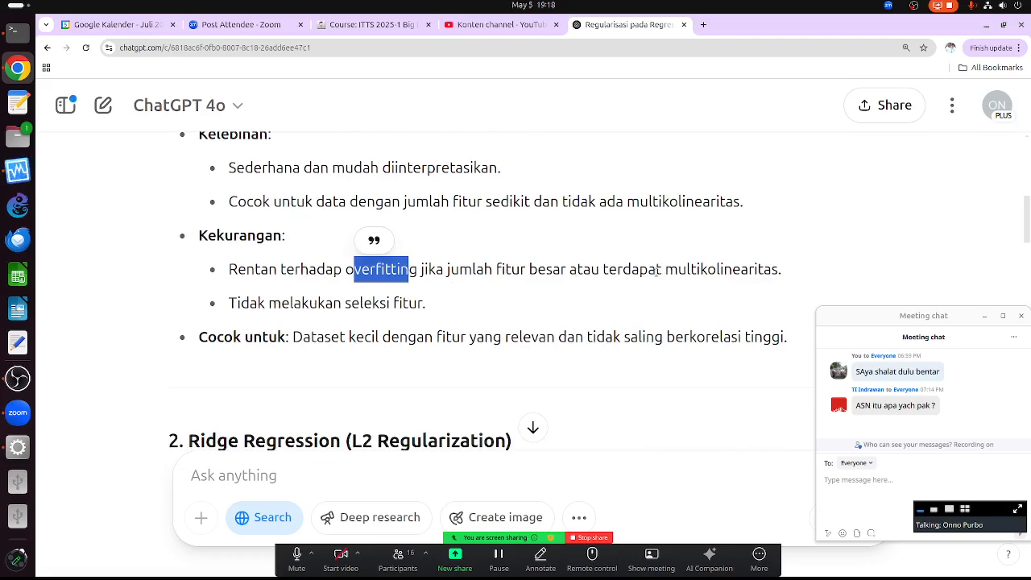
{"action": "left_click", "coordinate": [308, 272]}
{"action": "left_click_drag", "start_coordinate": [343, 270], "coordinate": [409, 272]}
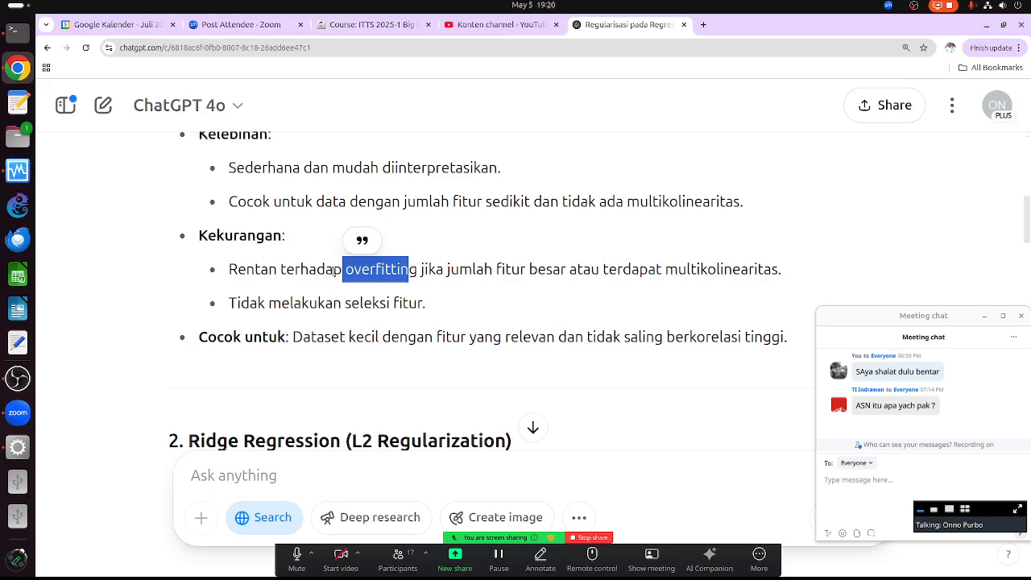
{"action": "left_click_drag", "start_coordinate": [345, 272], "coordinate": [416, 273]}
{"action": "scroll", "coordinate": [340, 274], "scroll_direction": "down", "scroll_amount": 3}
{"action": "left_click_drag", "start_coordinate": [318, 214], "coordinate": [375, 212]}
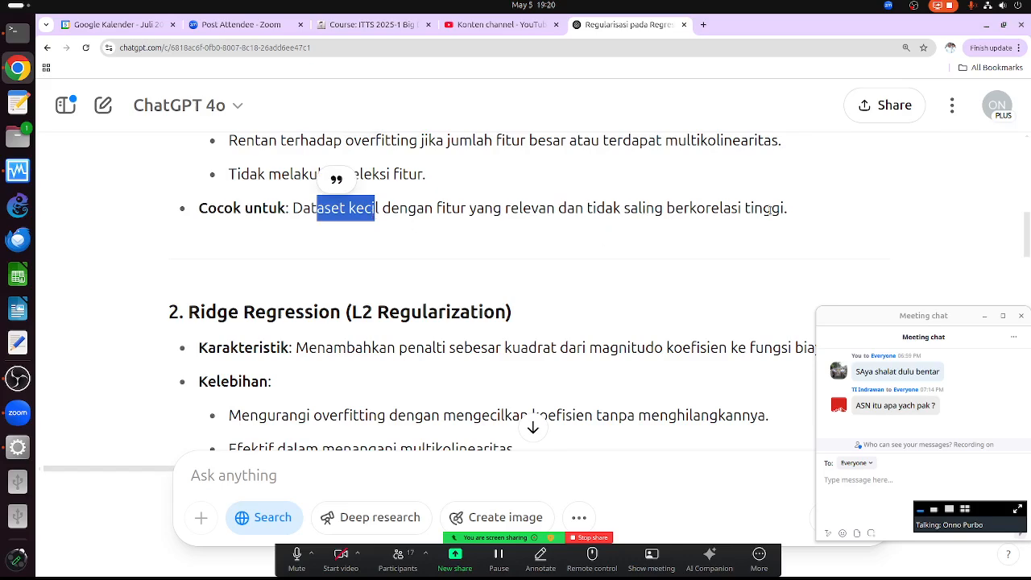
- Highlight 'overfitting' in Ridge's first advantage, then scroll on to the Lasso (L1) section
{"action": "scroll", "coordinate": [499, 263], "scroll_direction": "up", "scroll_amount": 4}
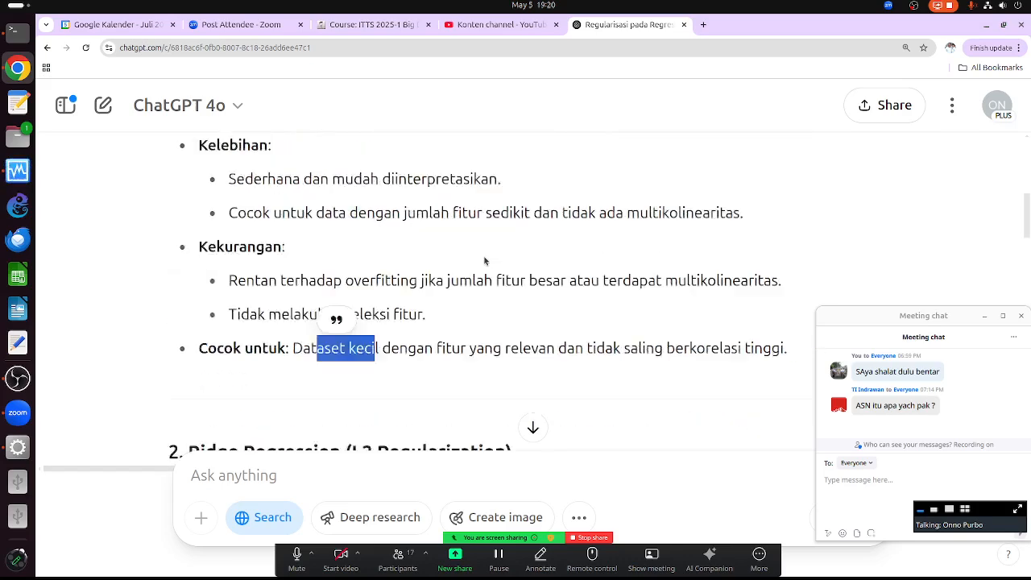
{"action": "scroll", "coordinate": [417, 242], "scroll_direction": "up", "scroll_amount": 1}
{"action": "scroll", "coordinate": [417, 241], "scroll_direction": "up", "scroll_amount": 1}
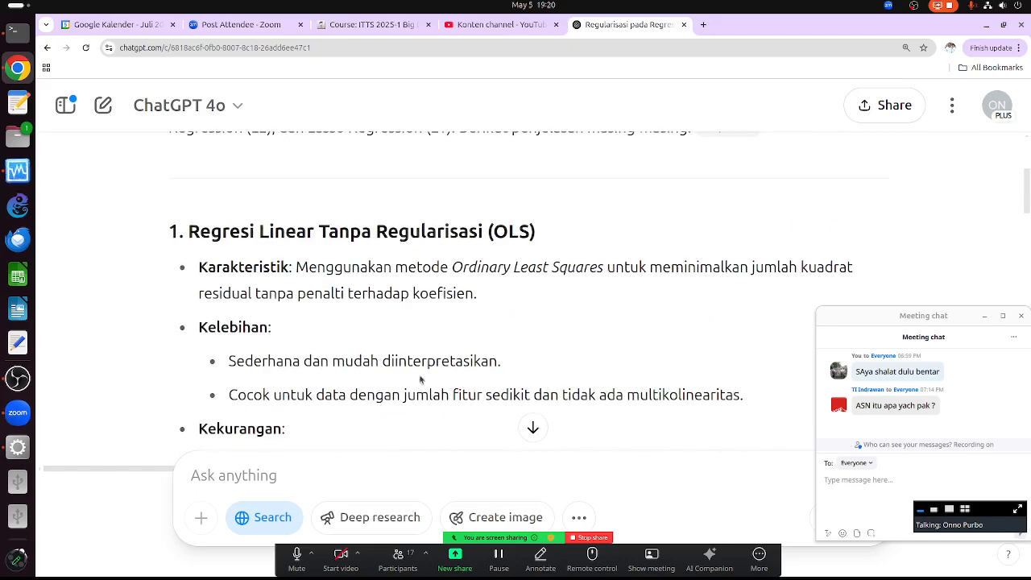
{"action": "scroll", "coordinate": [423, 340], "scroll_direction": "down", "scroll_amount": 4}
{"action": "scroll", "coordinate": [422, 341], "scroll_direction": "down", "scroll_amount": 3}
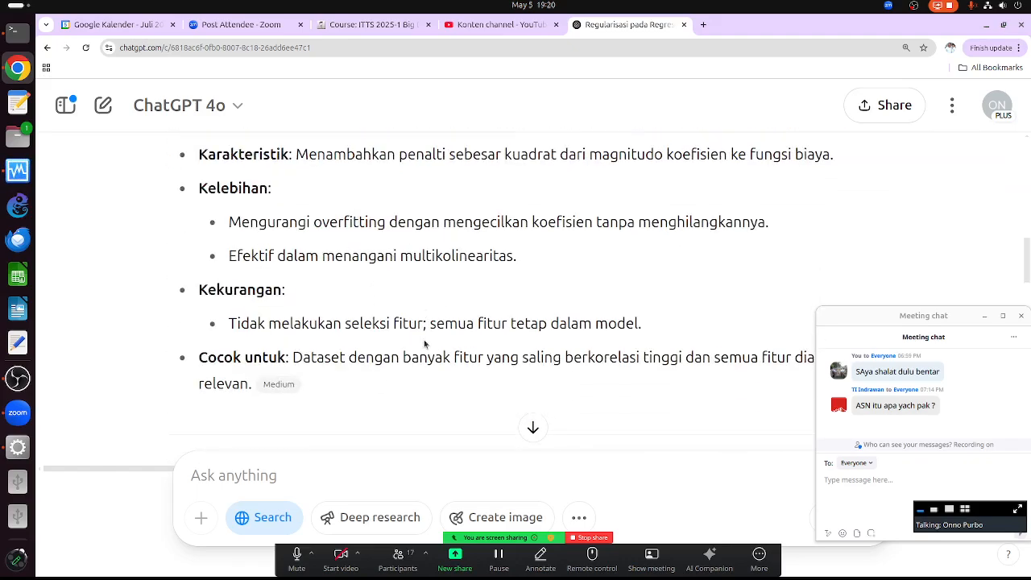
{"action": "scroll", "coordinate": [384, 249], "scroll_direction": "up", "scroll_amount": 2}
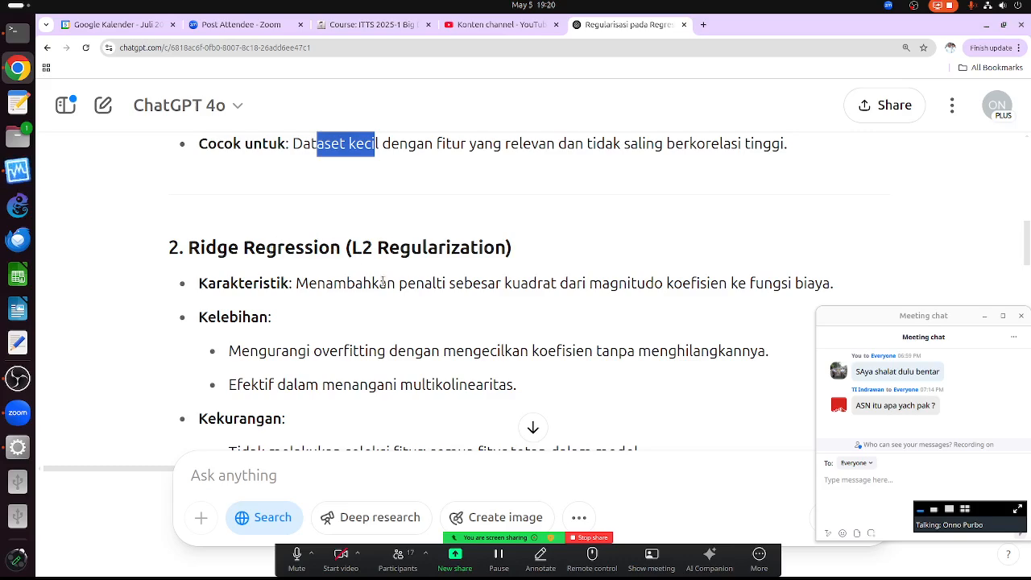
{"action": "scroll", "coordinate": [355, 251], "scroll_direction": "down", "scroll_amount": 2}
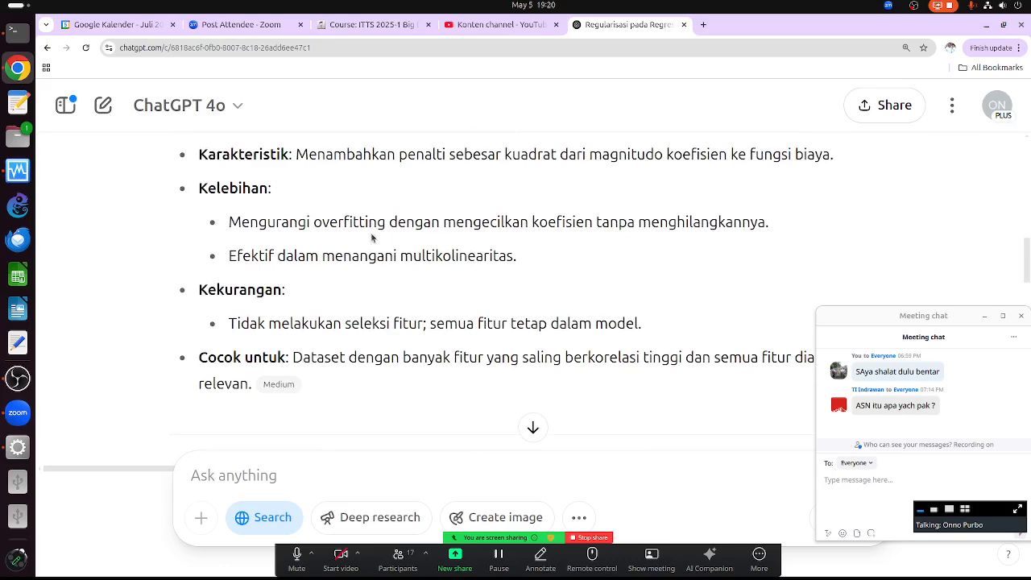
{"action": "left_click_drag", "start_coordinate": [308, 226], "coordinate": [324, 224]}
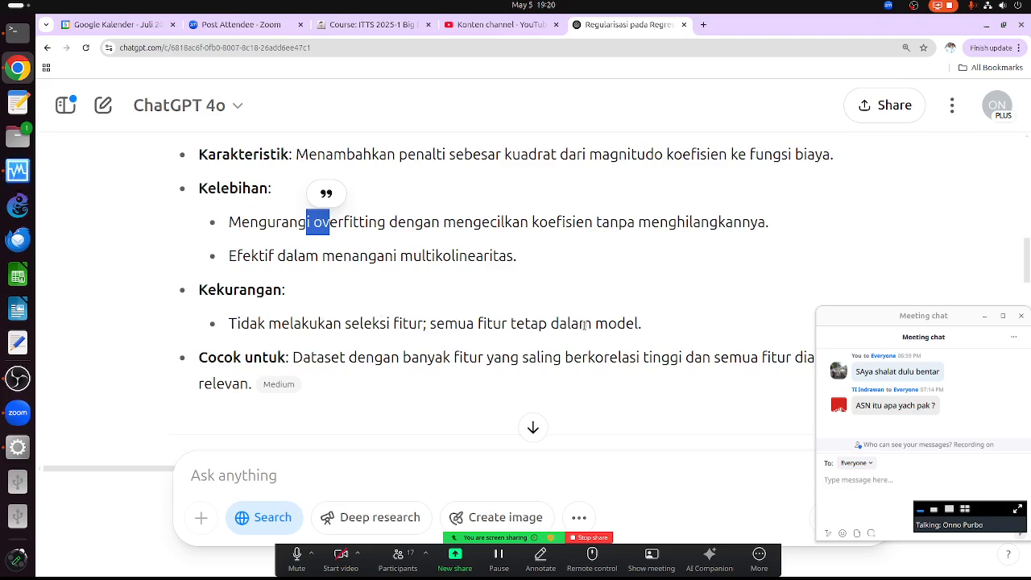
{"action": "scroll", "coordinate": [564, 355], "scroll_direction": "down", "scroll_amount": 3}
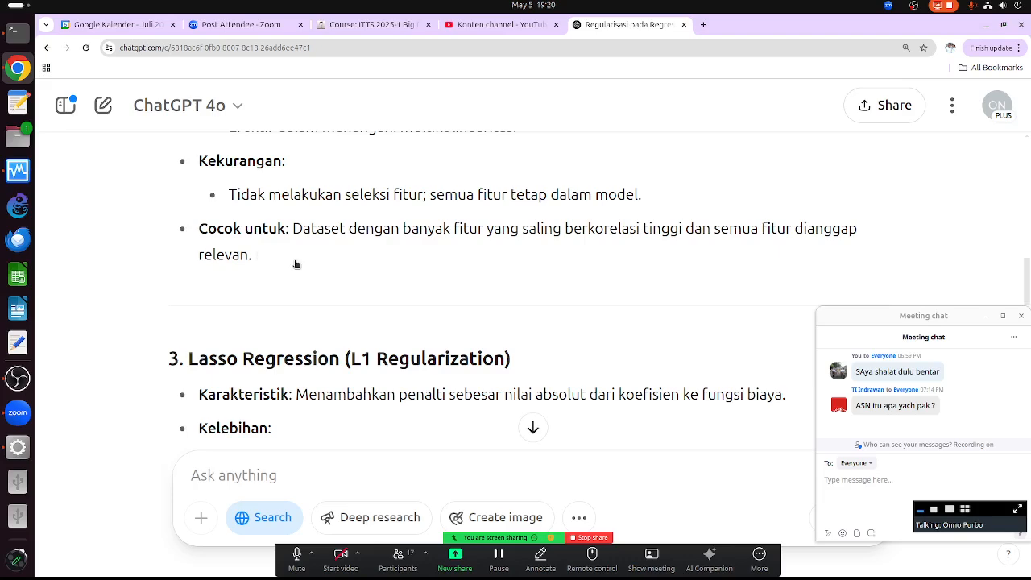
{"action": "scroll", "coordinate": [429, 415], "scroll_direction": "down", "scroll_amount": 5}
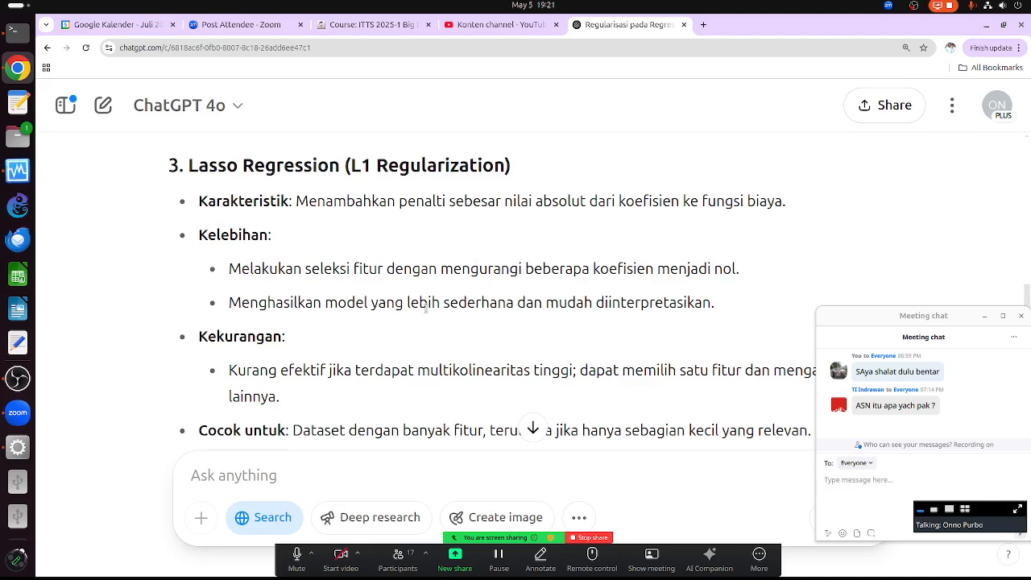
{"action": "scroll", "coordinate": [426, 308], "scroll_direction": "down", "scroll_amount": 3}
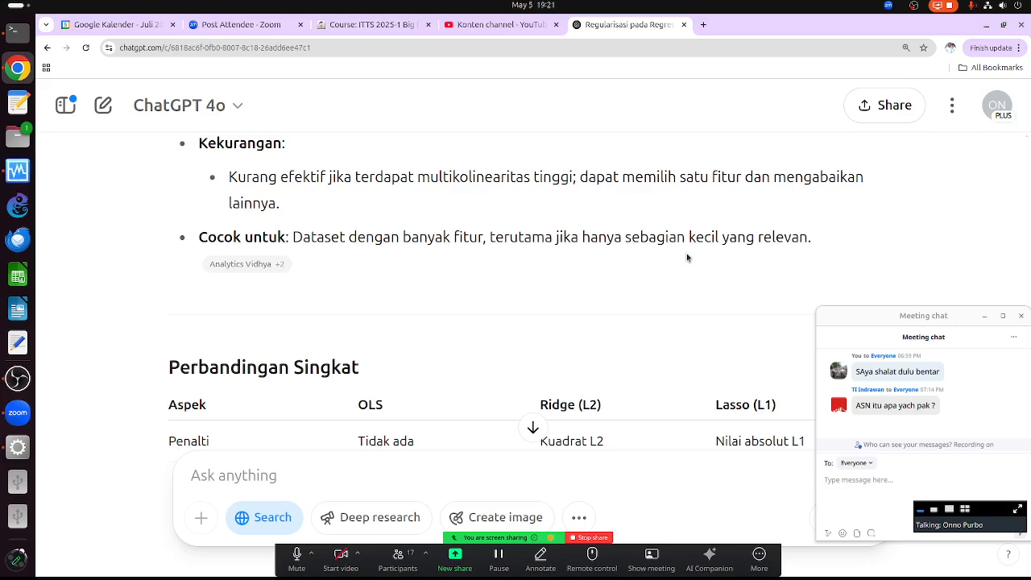
- Review the Perbandingan Singkat table comparing OLS, Ridge and Lasso, then switch back to Orange
{"action": "scroll", "coordinate": [537, 228], "scroll_direction": "up", "scroll_amount": 3}
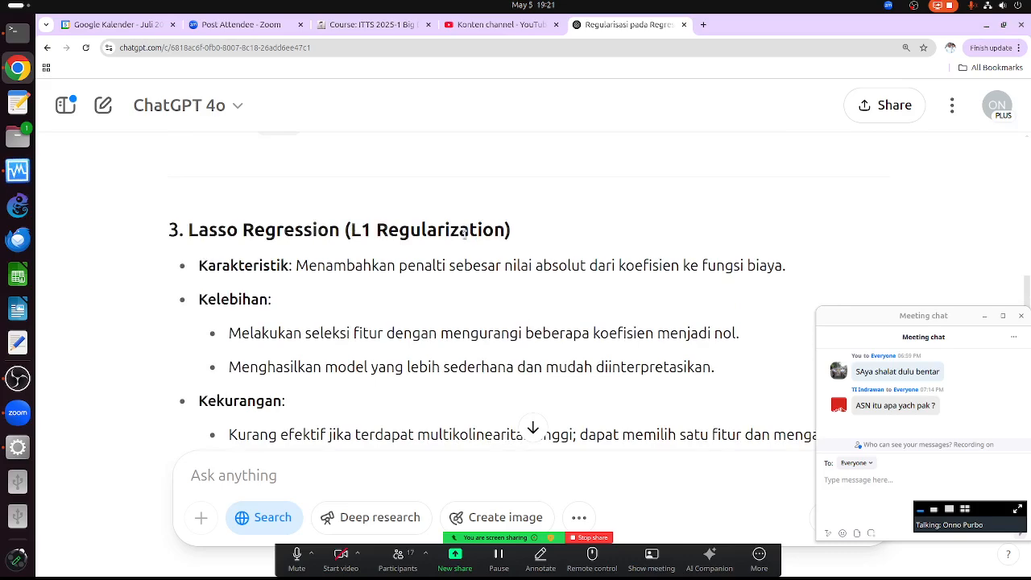
{"action": "scroll", "coordinate": [465, 234], "scroll_direction": "up", "scroll_amount": 5}
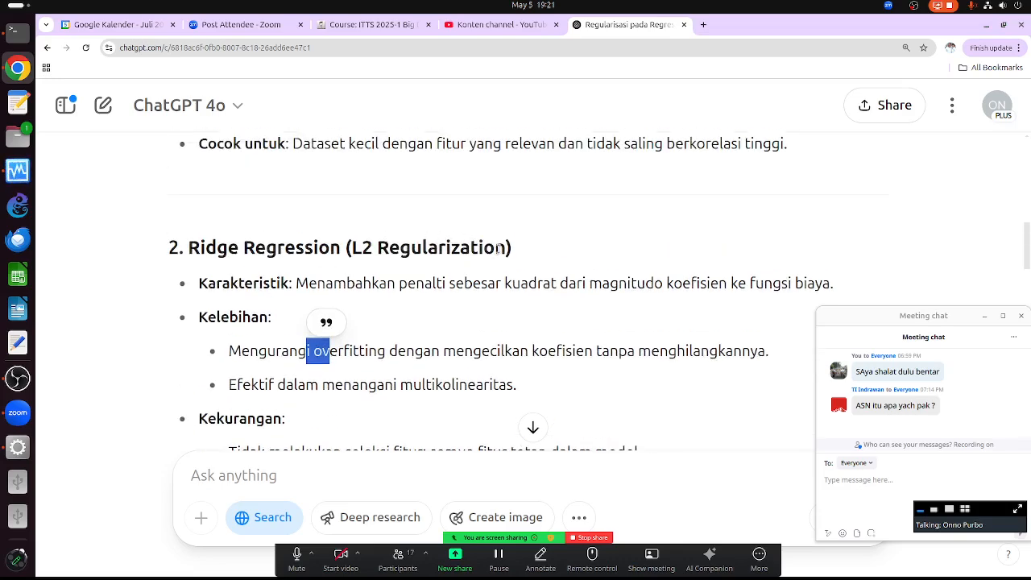
{"action": "scroll", "coordinate": [475, 249], "scroll_direction": "up", "scroll_amount": 4}
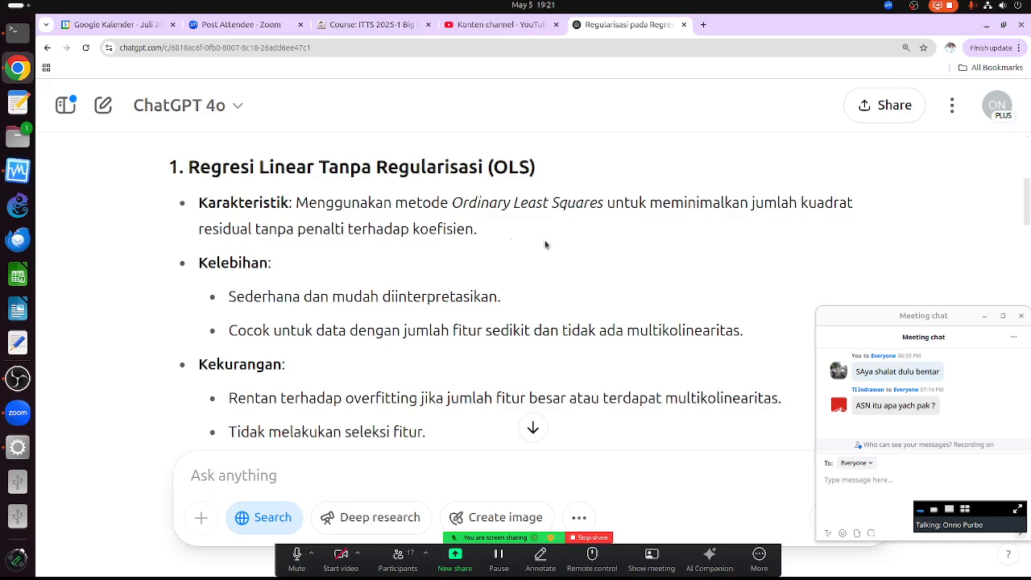
{"action": "scroll", "coordinate": [534, 250], "scroll_direction": "down", "scroll_amount": 8}
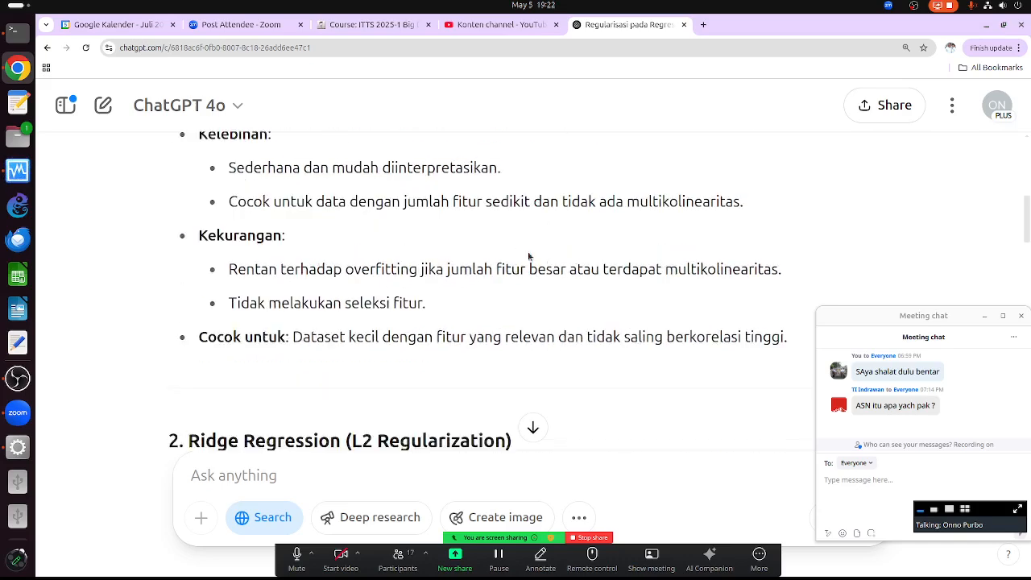
{"action": "scroll", "coordinate": [497, 314], "scroll_direction": "down", "scroll_amount": 10}
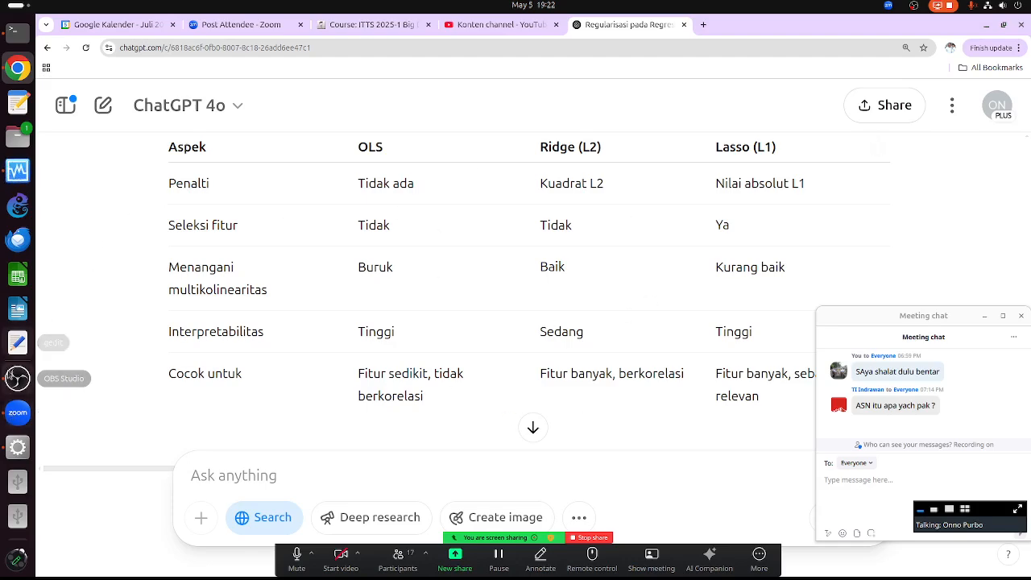
{"action": "left_click", "coordinate": [18, 447]}
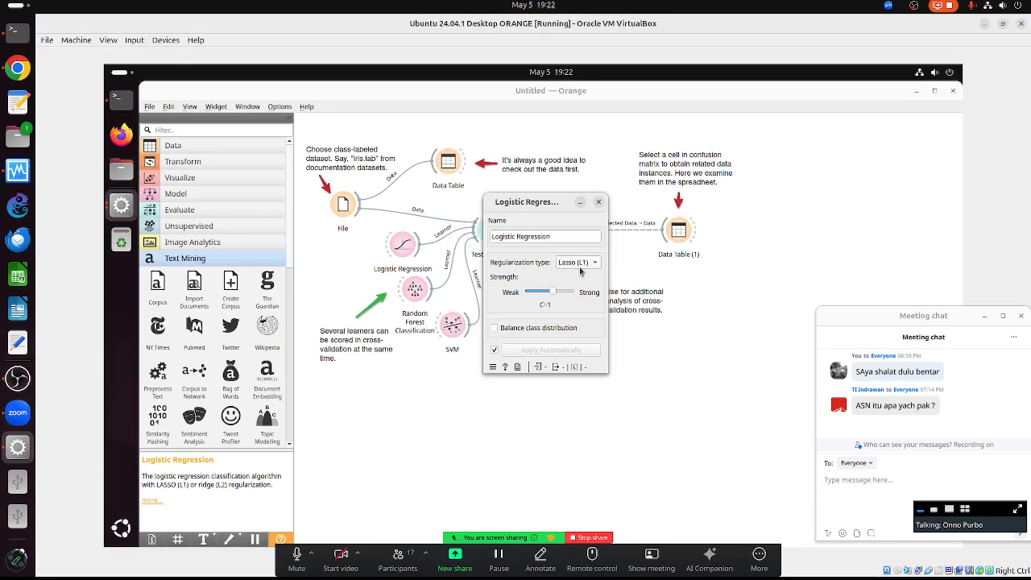
- Confirm Lasso (L1) regularization and close the Logistic Regression settings window
{"action": "left_click", "coordinate": [578, 264]}
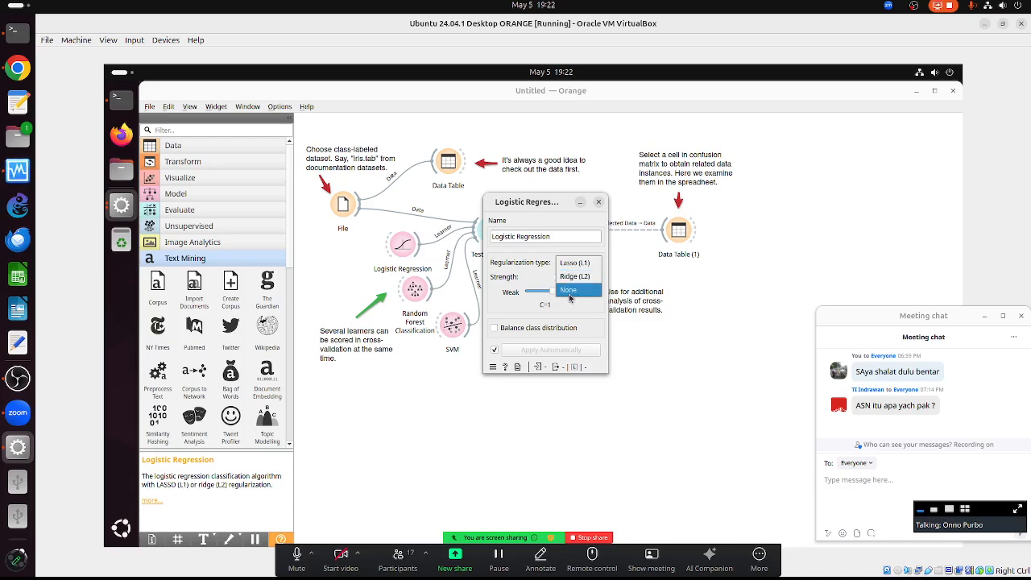
{"action": "left_click", "coordinate": [516, 265]}
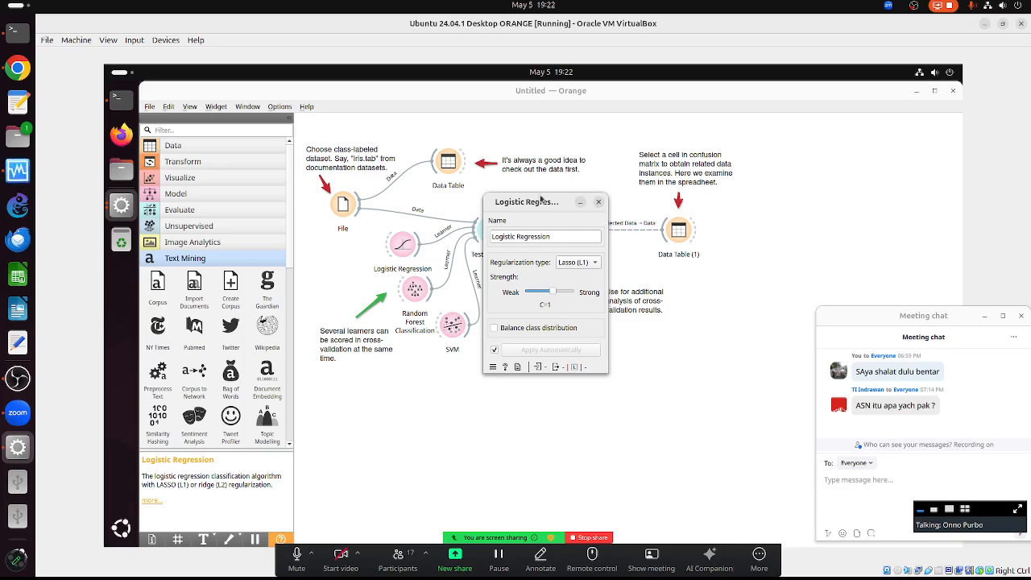
{"action": "left_click", "coordinate": [598, 202]}
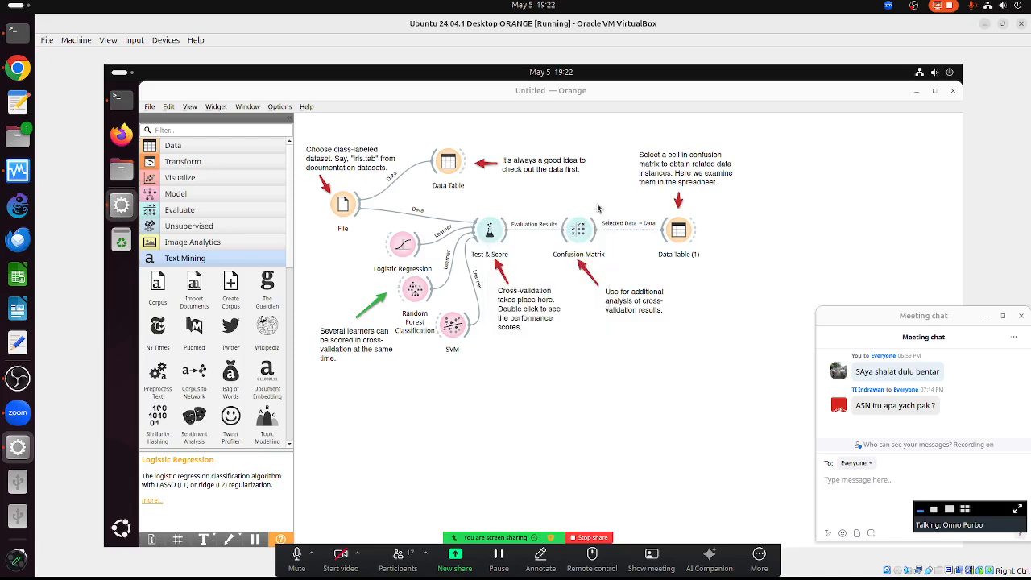
{"action": "double_click", "coordinate": [412, 294]}
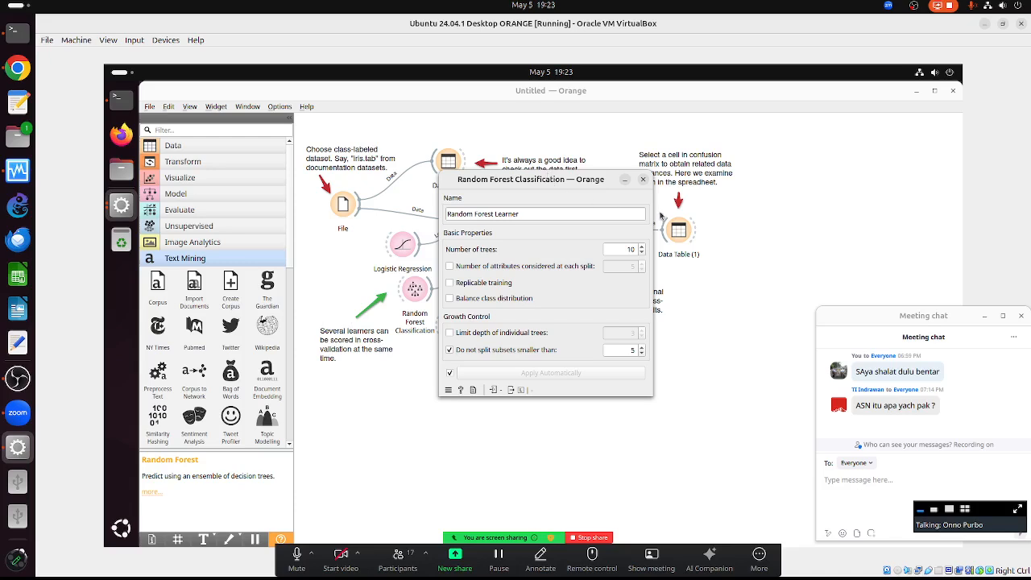
{"action": "left_click_drag", "start_coordinate": [537, 181], "coordinate": [738, 155]}
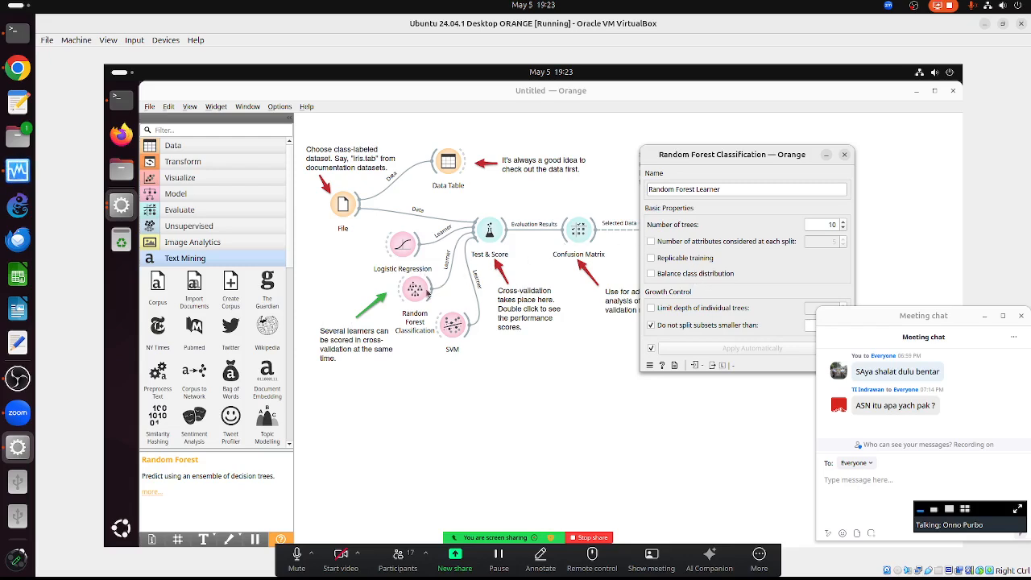
{"action": "left_click", "coordinate": [844, 154]}
- View Test & Score maximized, sort by Prec so Logistic Regression ranks first, then close it
{"action": "double_click", "coordinate": [489, 231]}
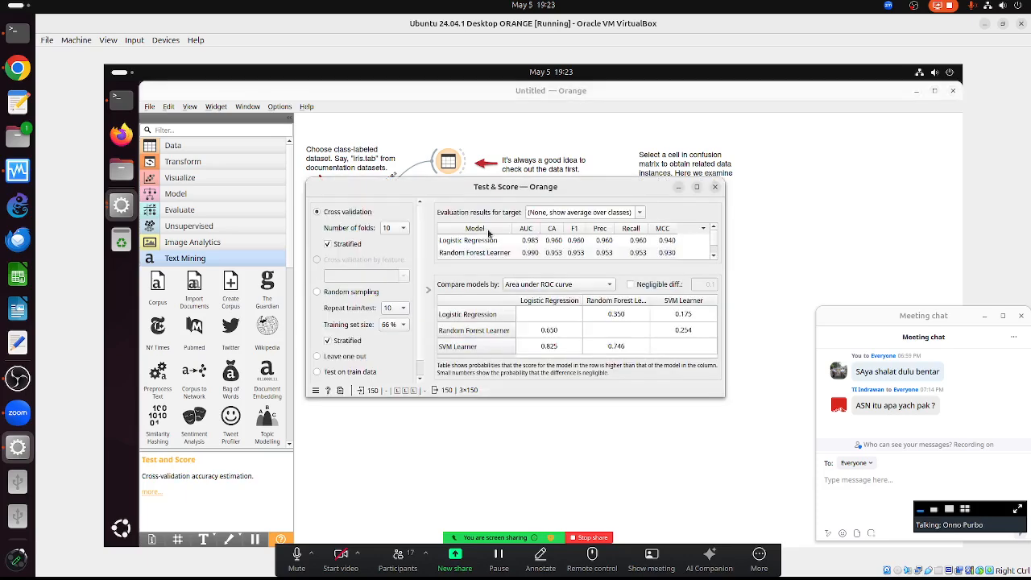
{"action": "left_click", "coordinate": [697, 187]}
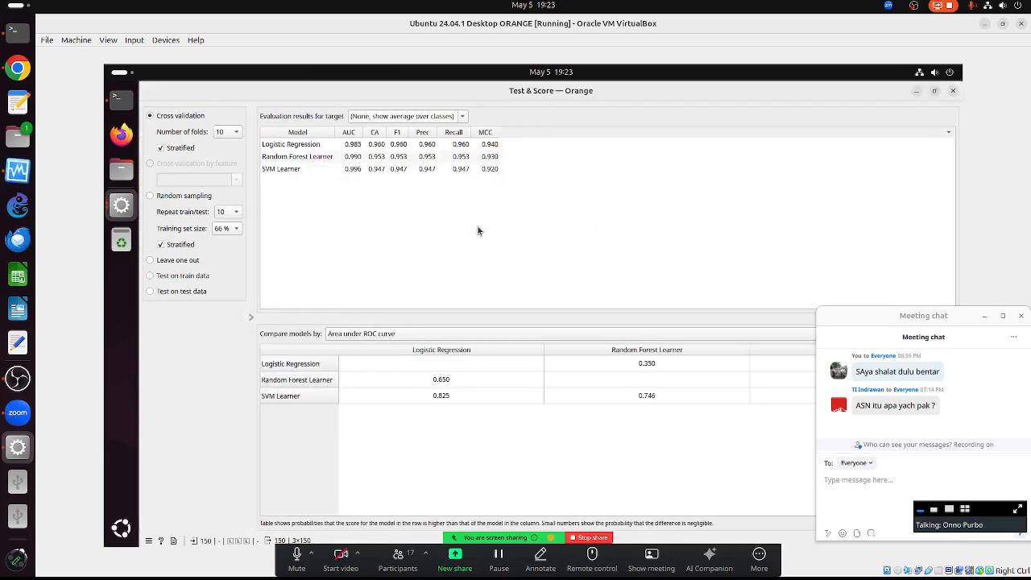
{"action": "left_click", "coordinate": [419, 134]}
{"action": "left_click", "coordinate": [419, 133]}
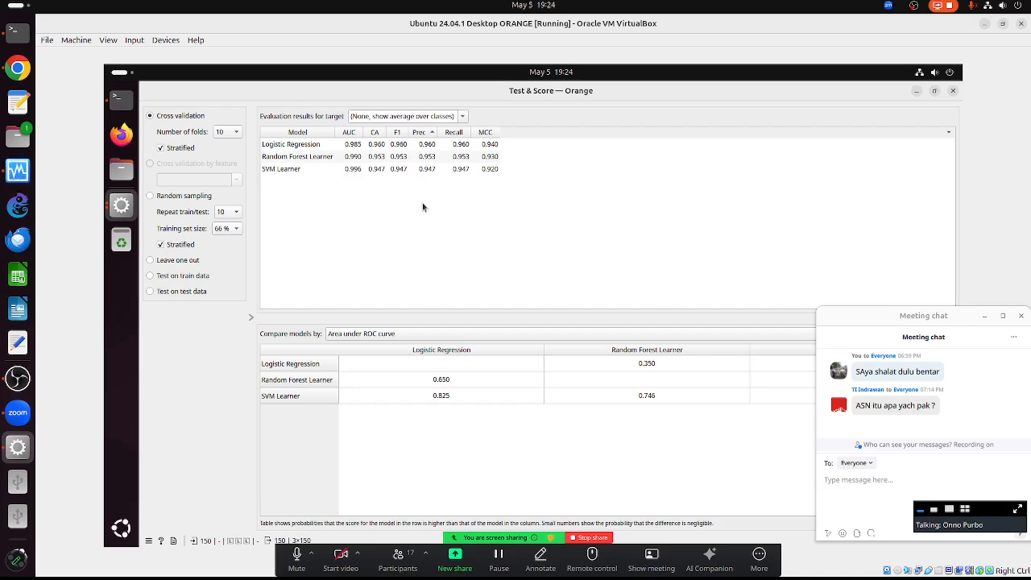
{"action": "left_click", "coordinate": [951, 92]}
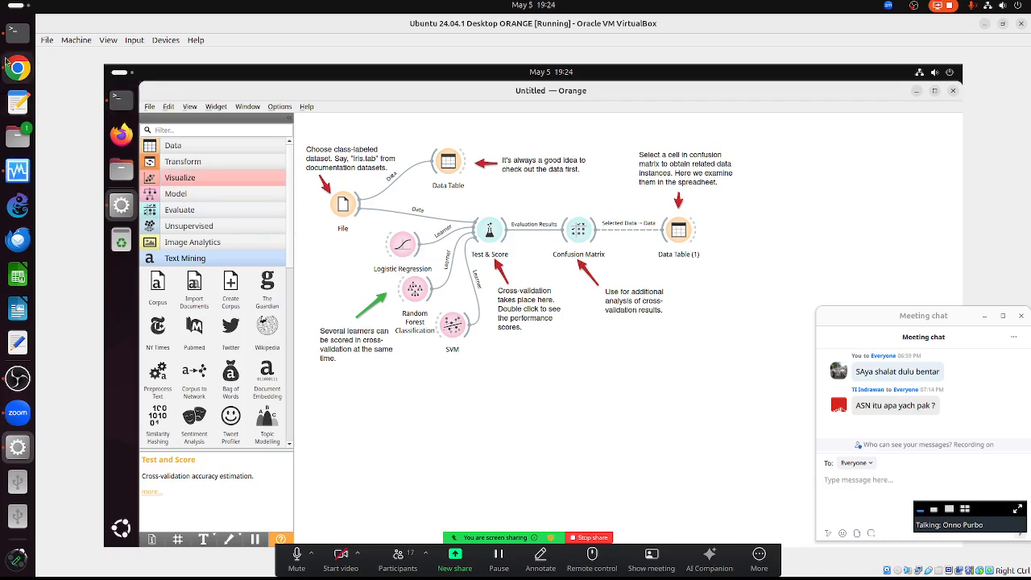
- Start a new ChatGPT question 'Bandingkan antara ...' in the Ask anything box, fixing typos
{"action": "left_click", "coordinate": [18, 68]}
{"action": "scroll", "coordinate": [276, 417], "scroll_direction": "down", "scroll_amount": 1}
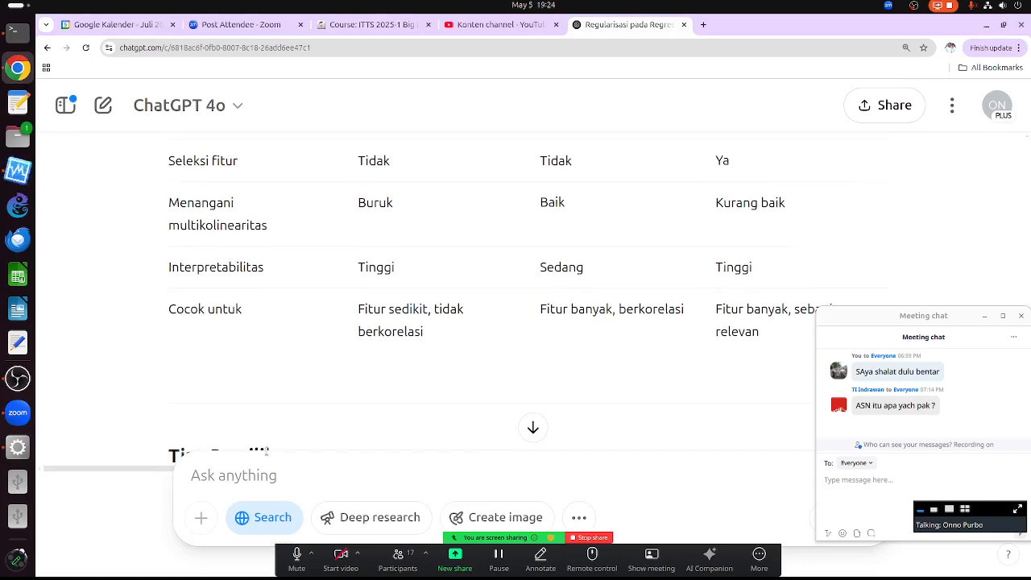
{"action": "left_click", "coordinate": [249, 476]}
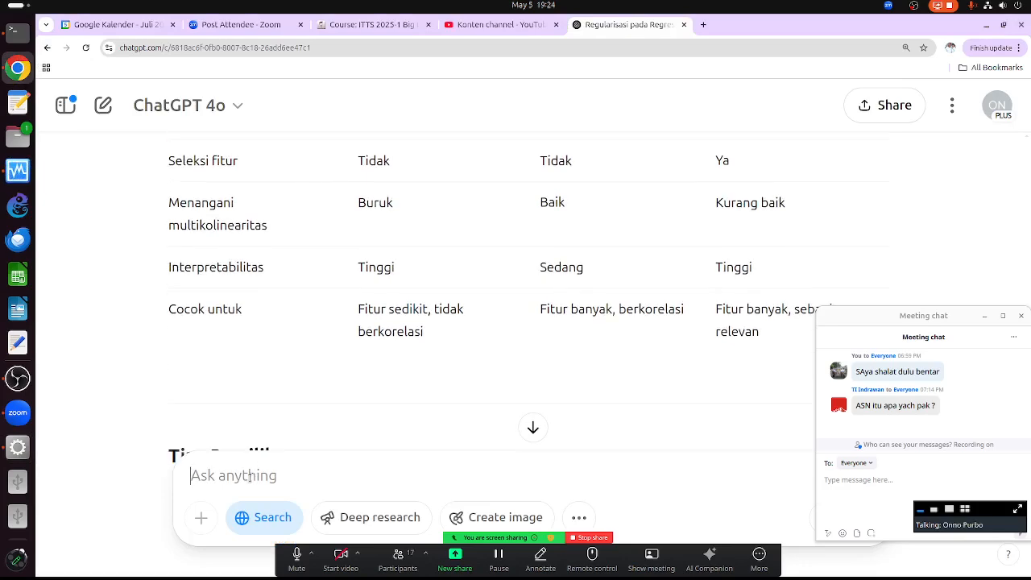
{"action": "type", "text": "Bandingk"}
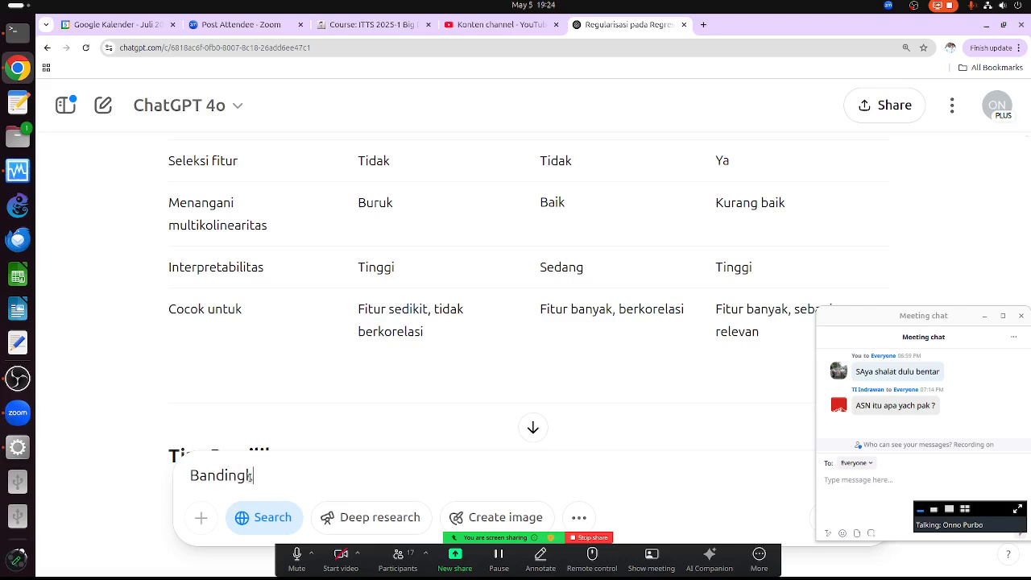
{"action": "type", "text": "an antara Lionea"}
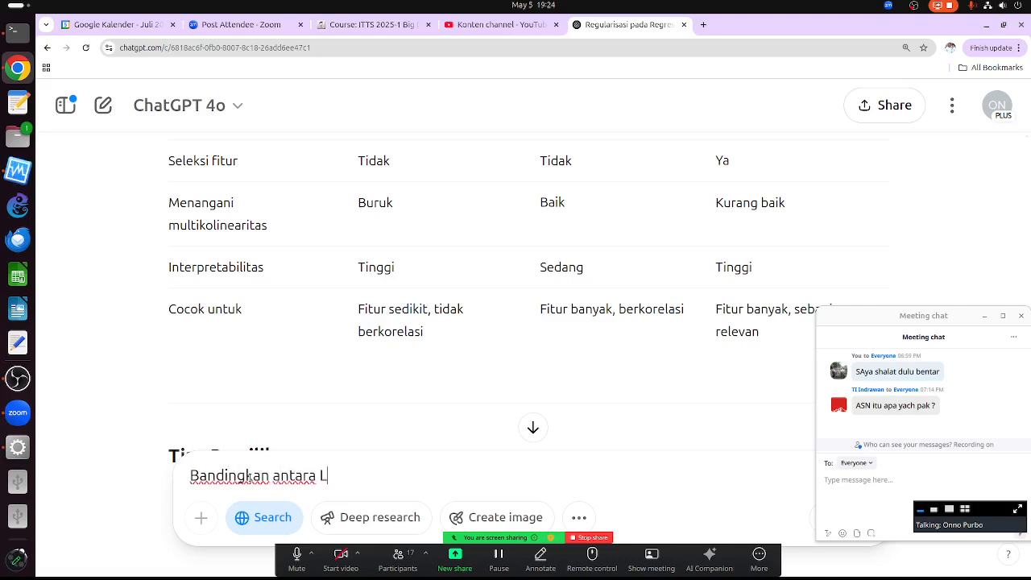
{"action": "key", "text": "BackSpace"}
{"action": "key", "text": "BackSpace"}
{"action": "key", "text": "BackSpace"}
{"action": "key", "text": "BackSpace"}
{"action": "type", "text": "ne"}
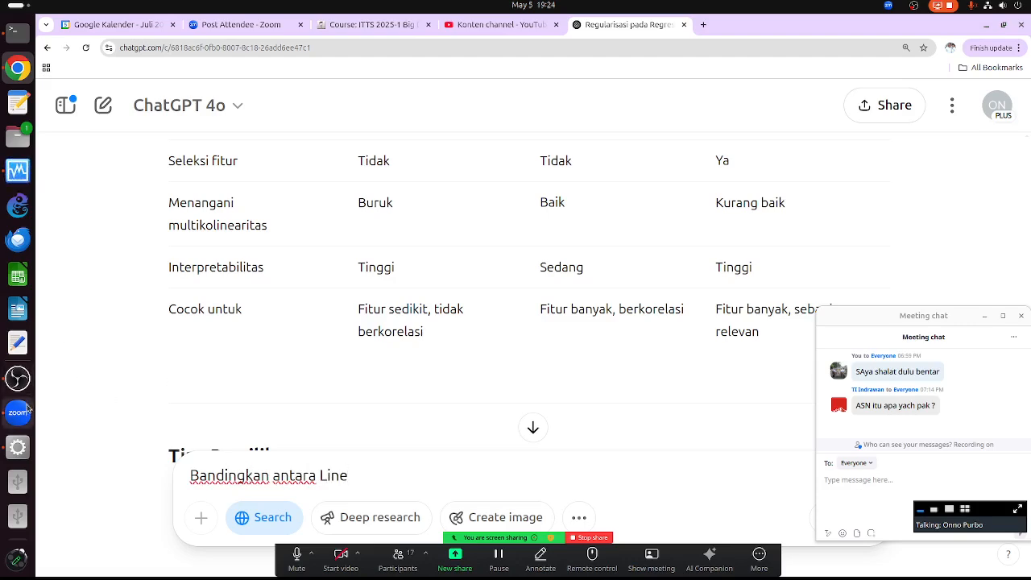
{"action": "left_click", "coordinate": [24, 449]}
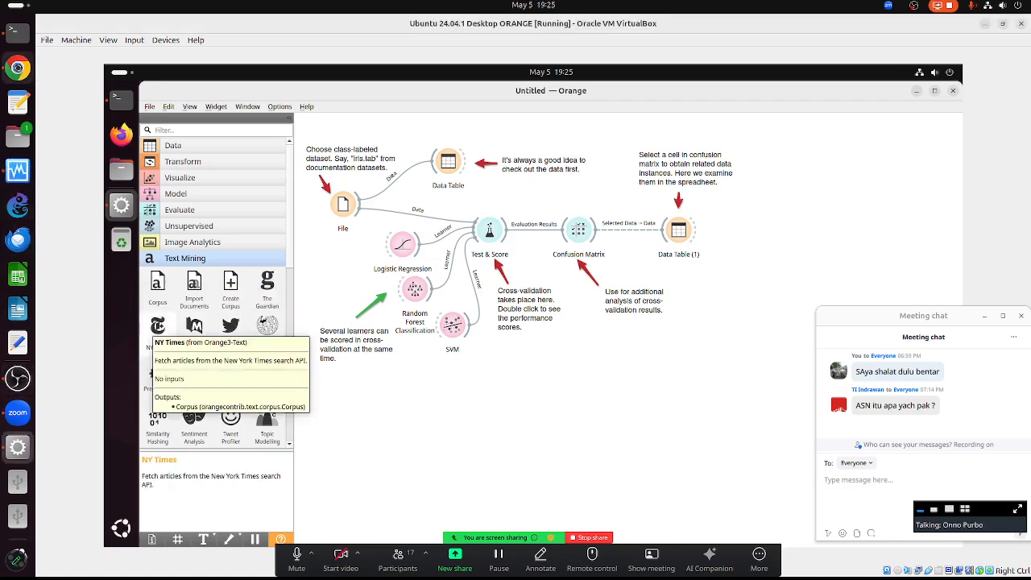
- Complete the question comparing Logistic Regression vs Ransom Forrest Regression vs SVM
{"action": "left_click", "coordinate": [18, 68]}
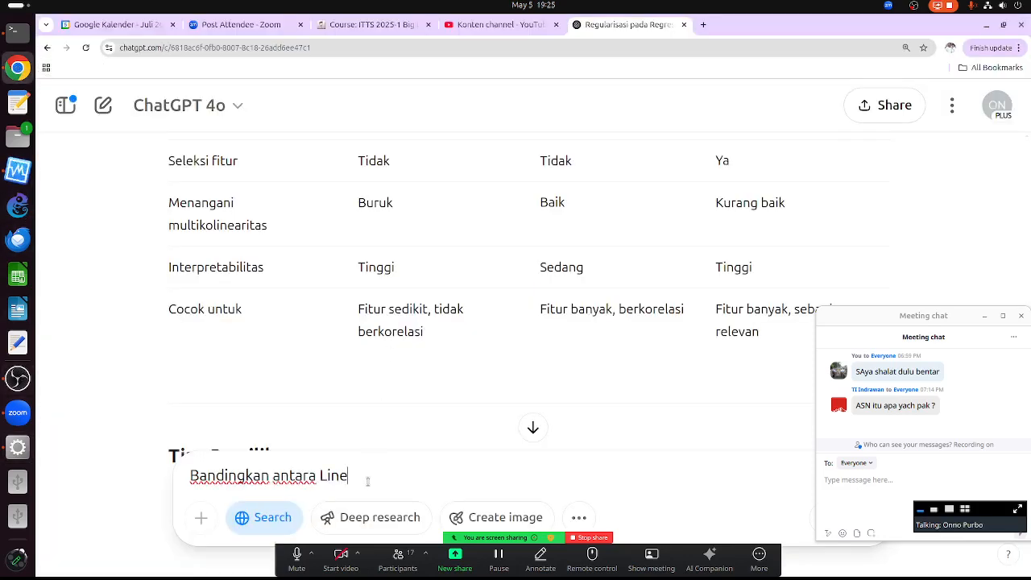
{"action": "key", "text": "BackSpace"}
{"action": "key", "text": "BackSpace"}
{"action": "key", "text": "BackSpace"}
{"action": "type", "text": "ogistic"}
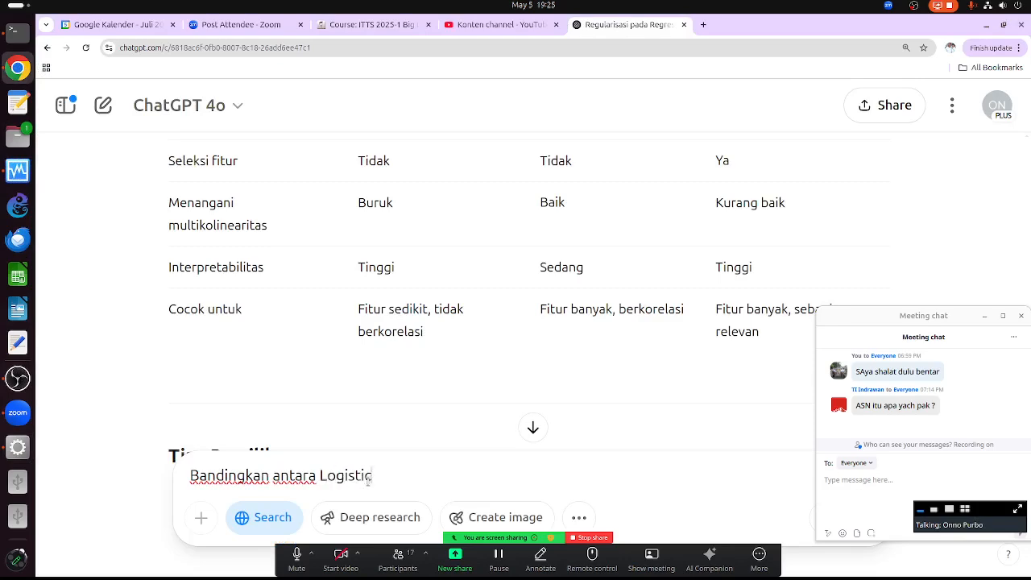
{"action": "type", "text": " Regress"}
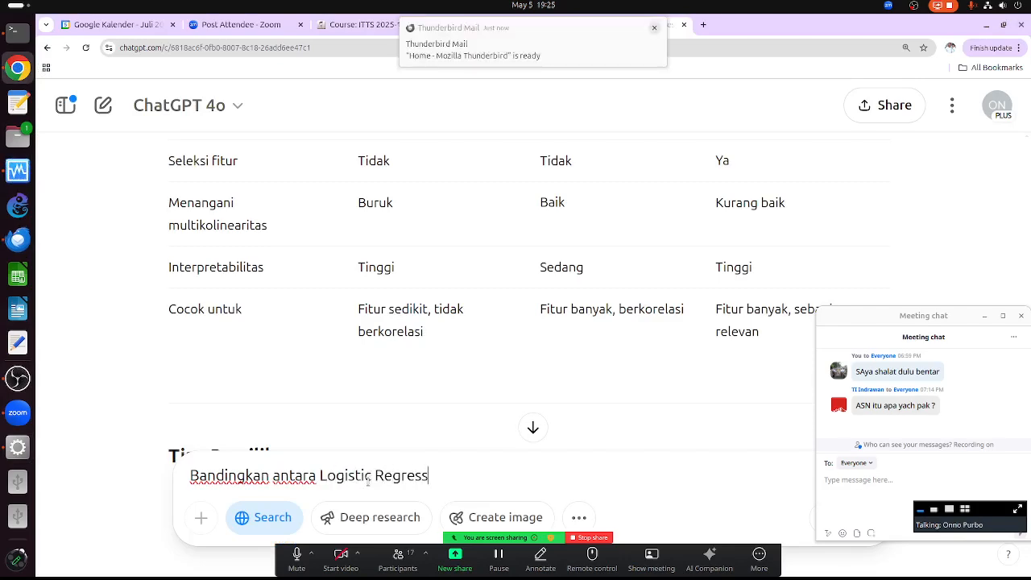
{"action": "type", "text": "ion vs Ransome"}
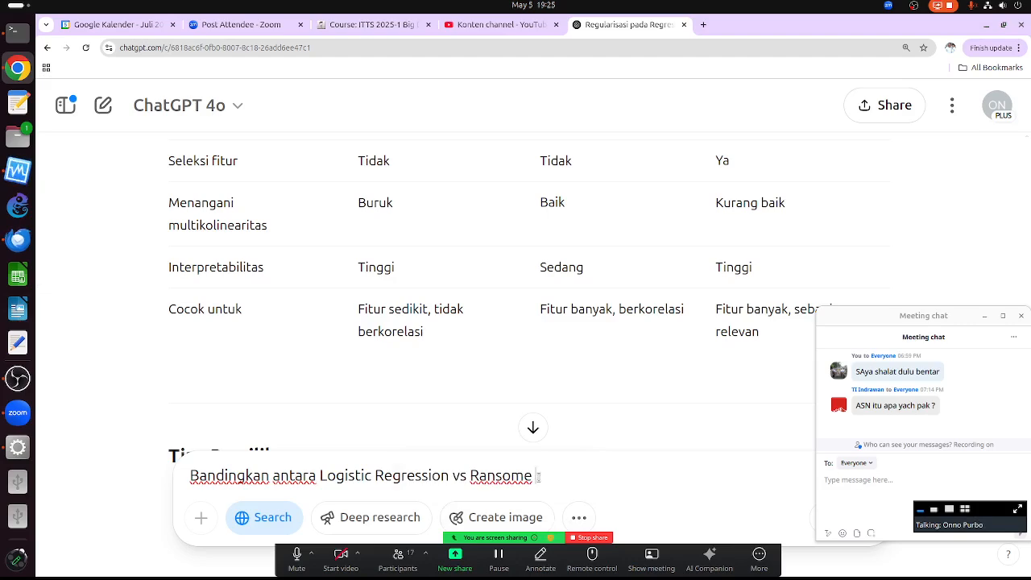
{"action": "key", "text": "BackSpace"}
{"action": "type", "text": "Forrest"}
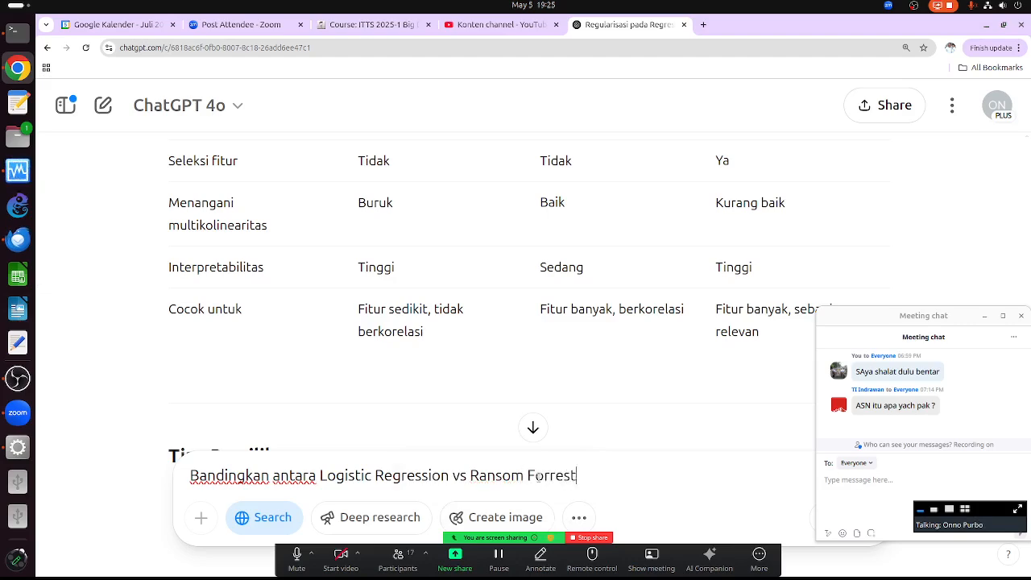
{"action": "type", "text": " Regression vs"}
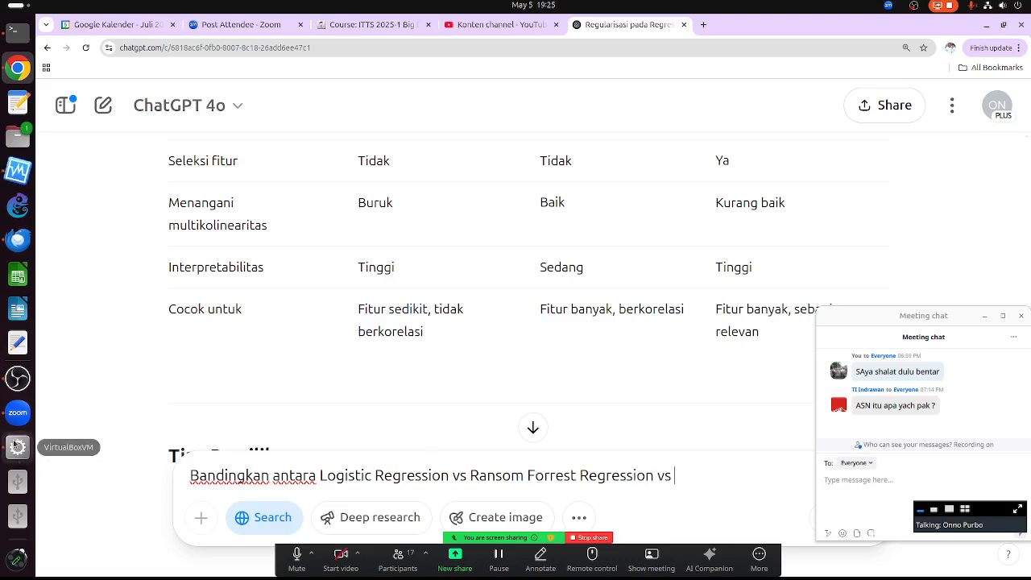
{"action": "left_click", "coordinate": [18, 447]}
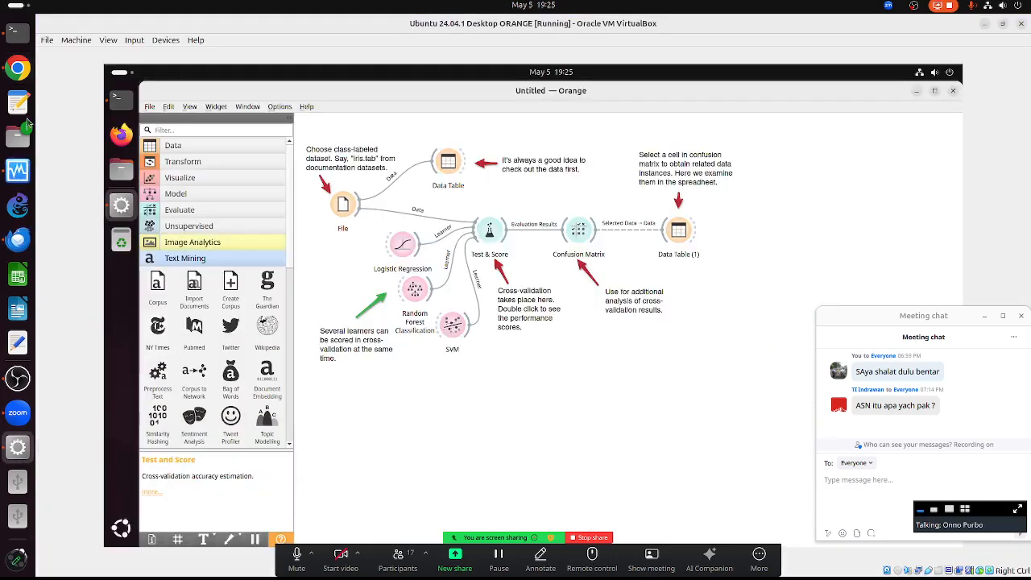
{"action": "left_click", "coordinate": [17, 68]}
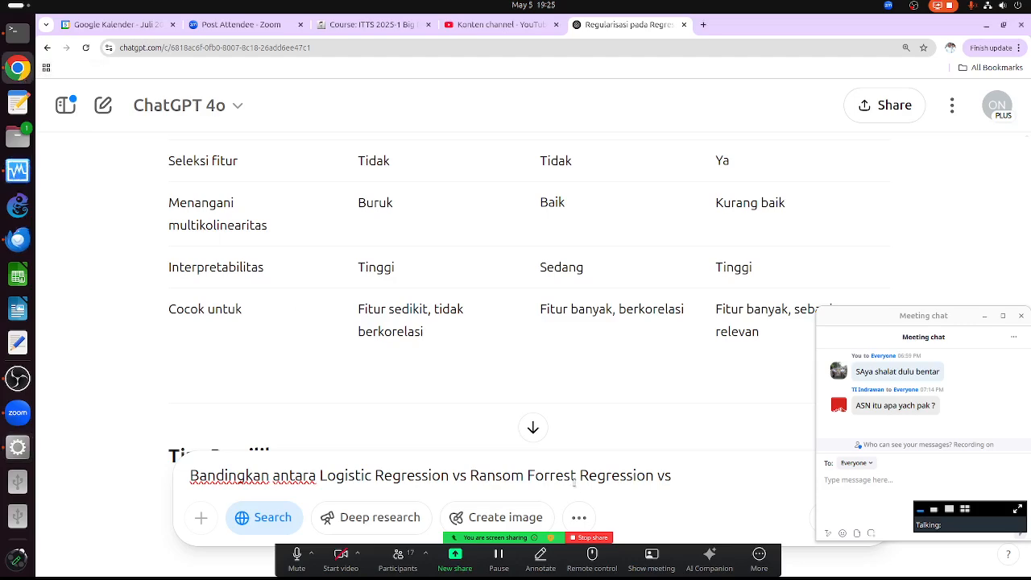
- Send the question comparing Logistic Regression, Random Forest and SVM, and scroll to the Logistic Regression pros and cons
{"action": "type", "text": "VM"}
{"action": "key", "text": "Return"}
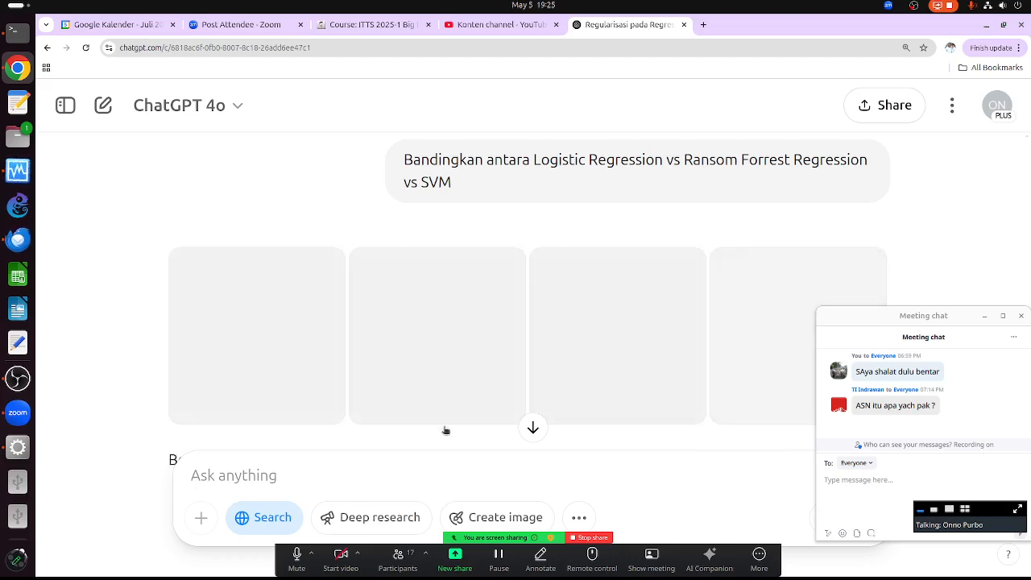
{"action": "left_click", "coordinate": [533, 427]}
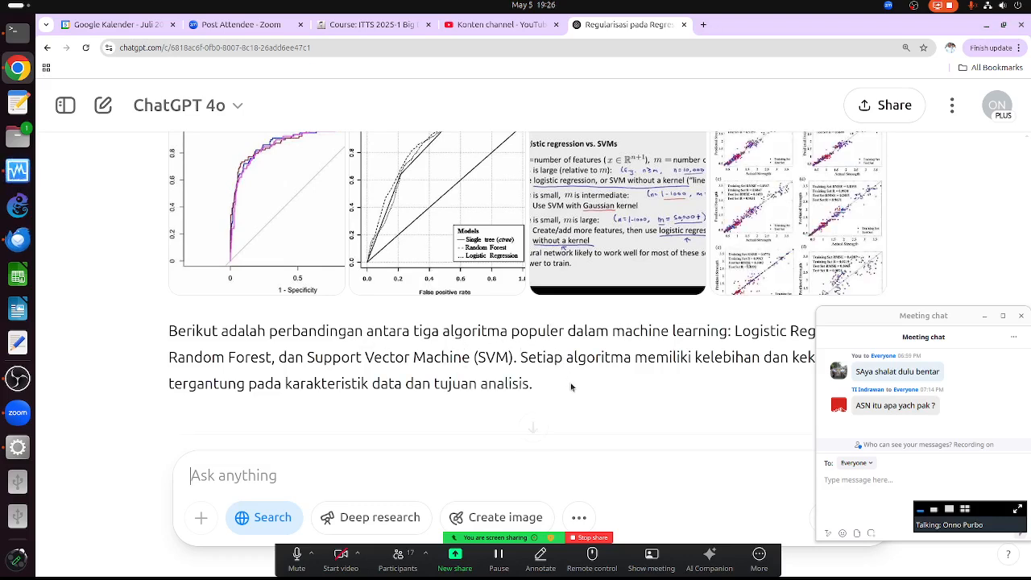
{"action": "scroll", "coordinate": [547, 360], "scroll_direction": "down", "scroll_amount": 2}
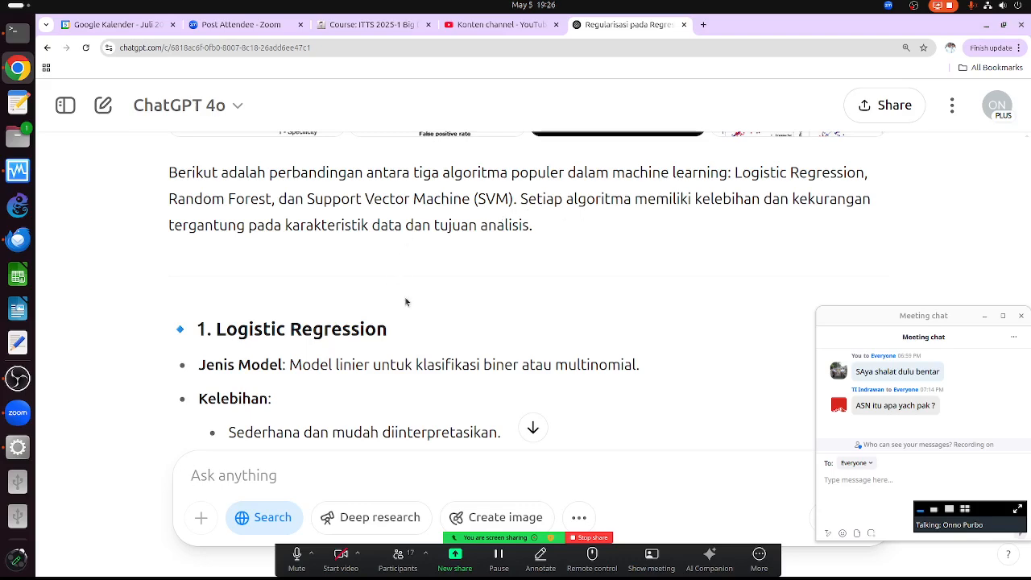
{"action": "scroll", "coordinate": [406, 306], "scroll_direction": "down", "scroll_amount": 2}
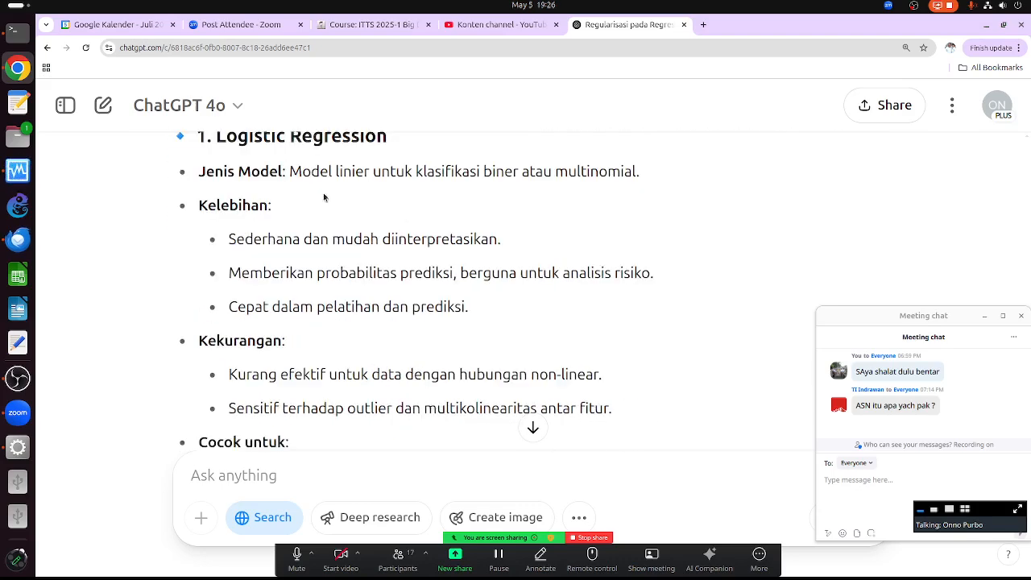
{"action": "scroll", "coordinate": [323, 198], "scroll_direction": "up", "scroll_amount": 2}
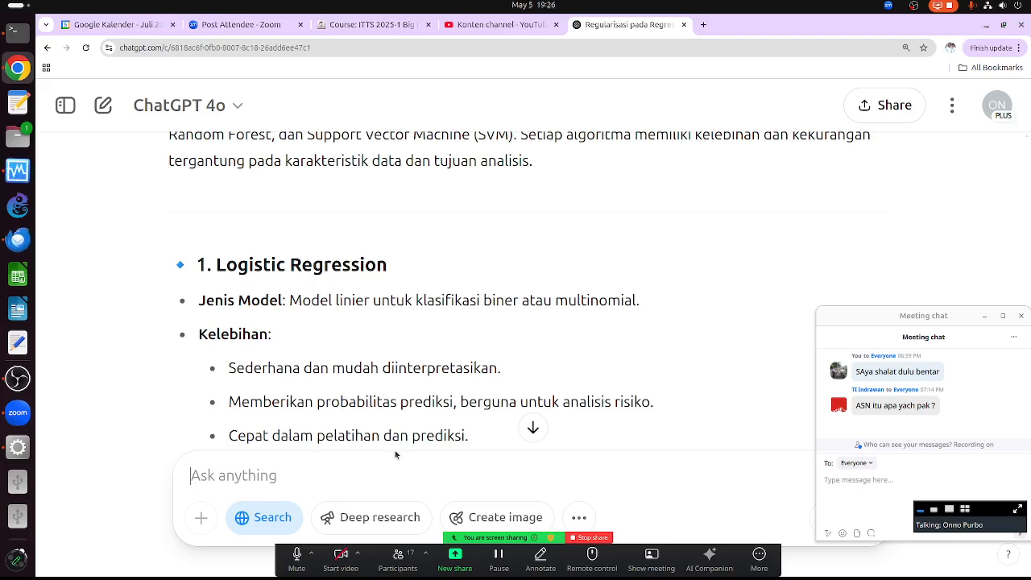
{"action": "scroll", "coordinate": [423, 340], "scroll_direction": "down", "scroll_amount": 3}
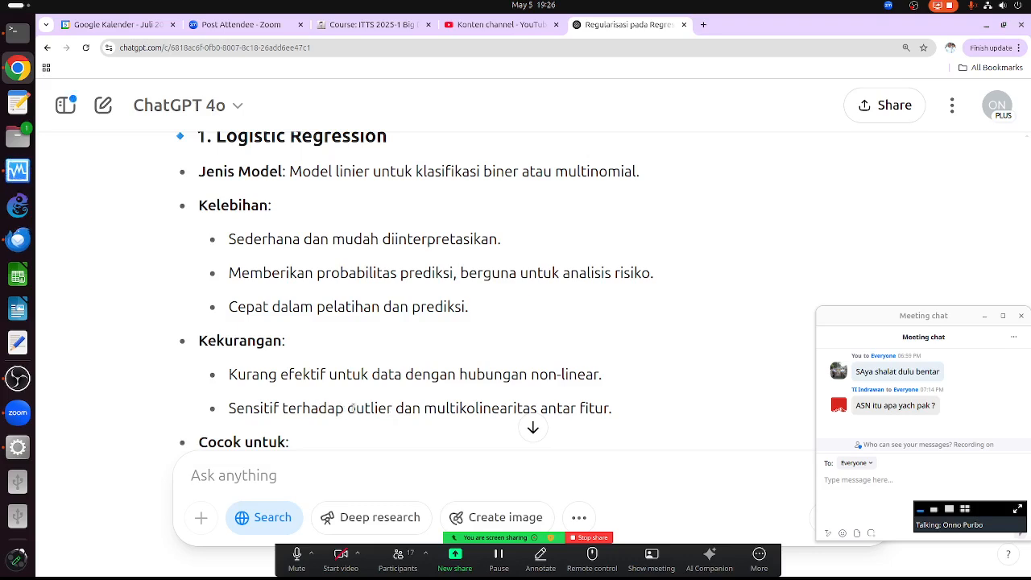
{"action": "left_click_drag", "start_coordinate": [348, 409], "coordinate": [386, 411]}
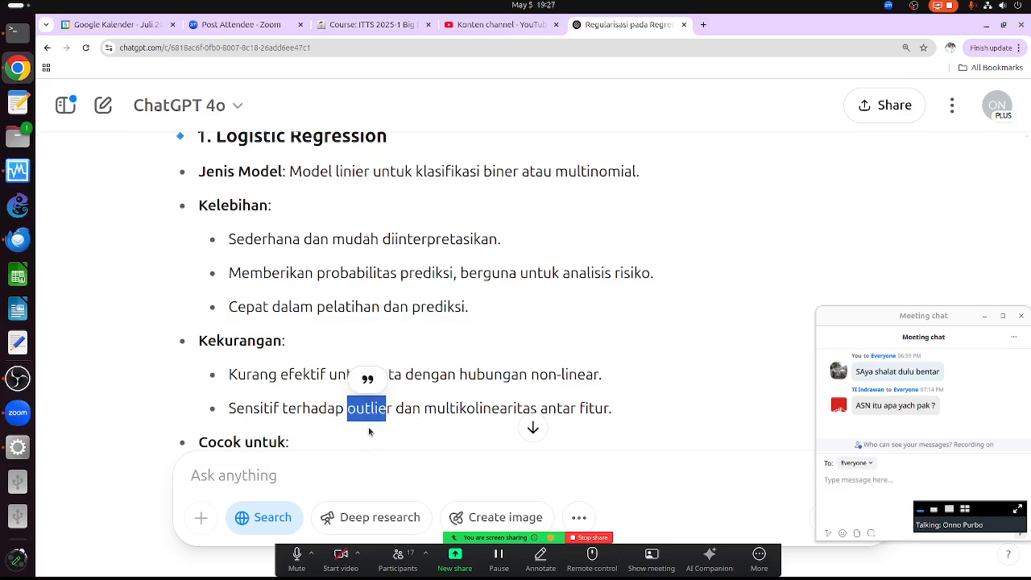
{"action": "scroll", "coordinate": [370, 432], "scroll_direction": "up", "scroll_amount": 1}
{"action": "scroll", "coordinate": [368, 427], "scroll_direction": "down", "scroll_amount": 2}
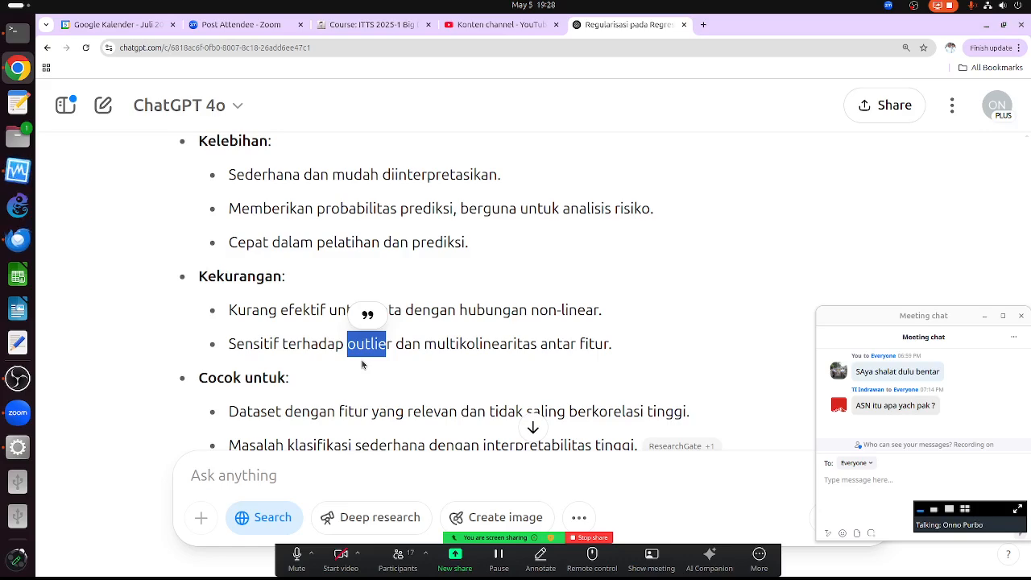
{"action": "scroll", "coordinate": [306, 297], "scroll_direction": "down", "scroll_amount": 2}
{"action": "scroll", "coordinate": [306, 297], "scroll_direction": "down", "scroll_amount": 3}
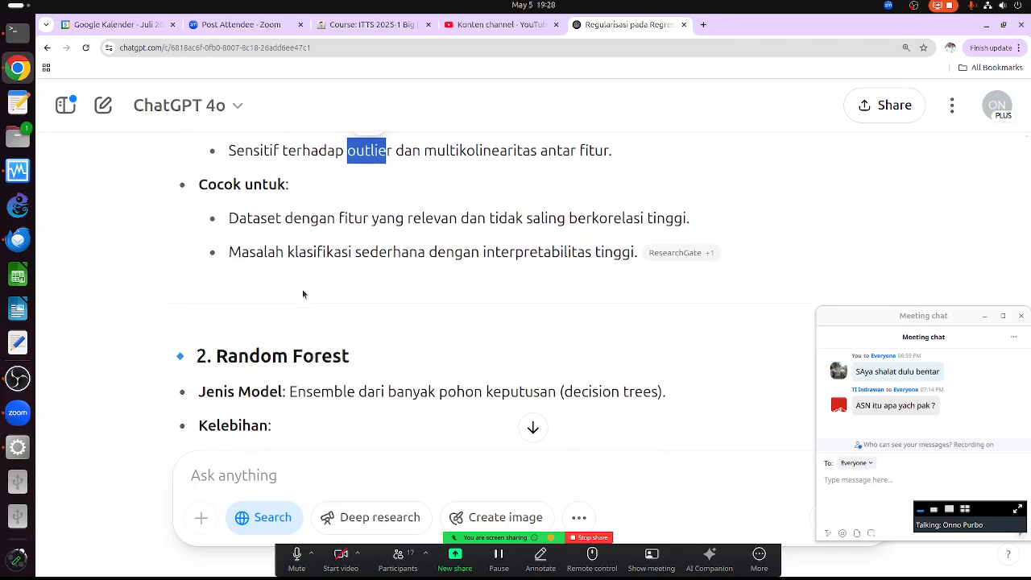
{"action": "scroll", "coordinate": [301, 291], "scroll_direction": "up", "scroll_amount": 2}
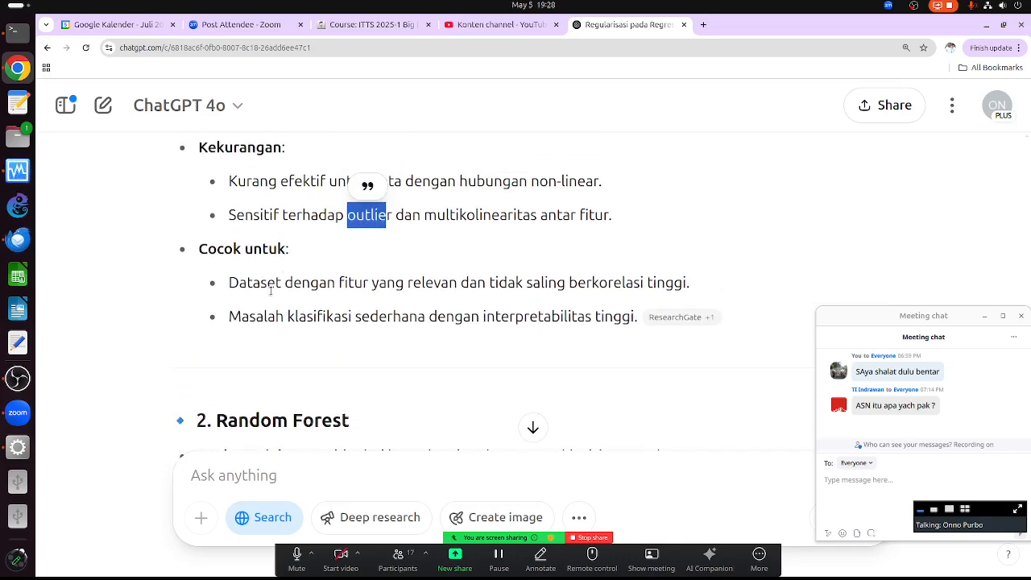
{"action": "scroll", "coordinate": [272, 294], "scroll_direction": "up", "scroll_amount": 5}
{"action": "scroll", "coordinate": [288, 322], "scroll_direction": "down", "scroll_amount": 4}
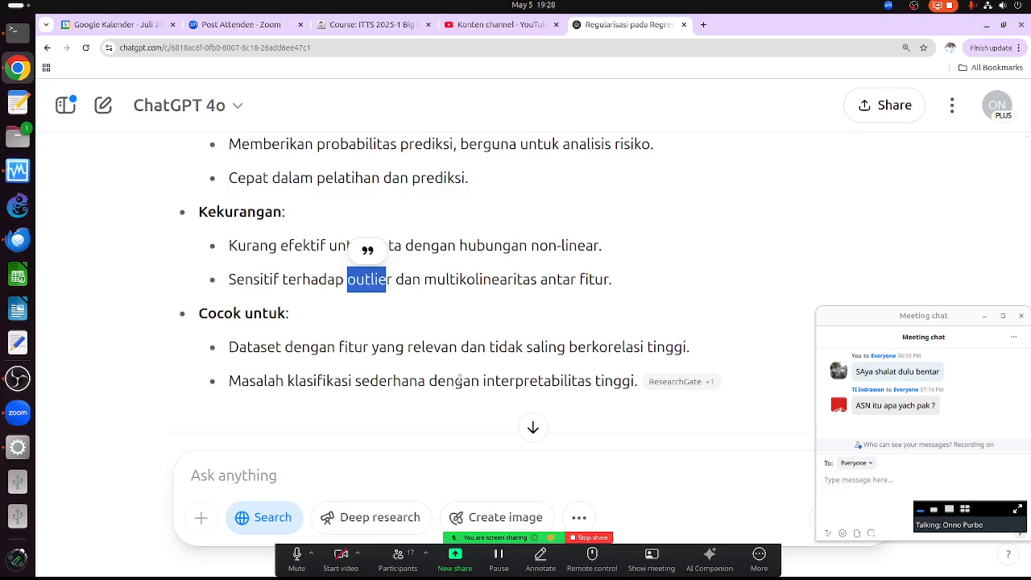
{"action": "scroll", "coordinate": [577, 400], "scroll_direction": "down", "scroll_amount": 1}
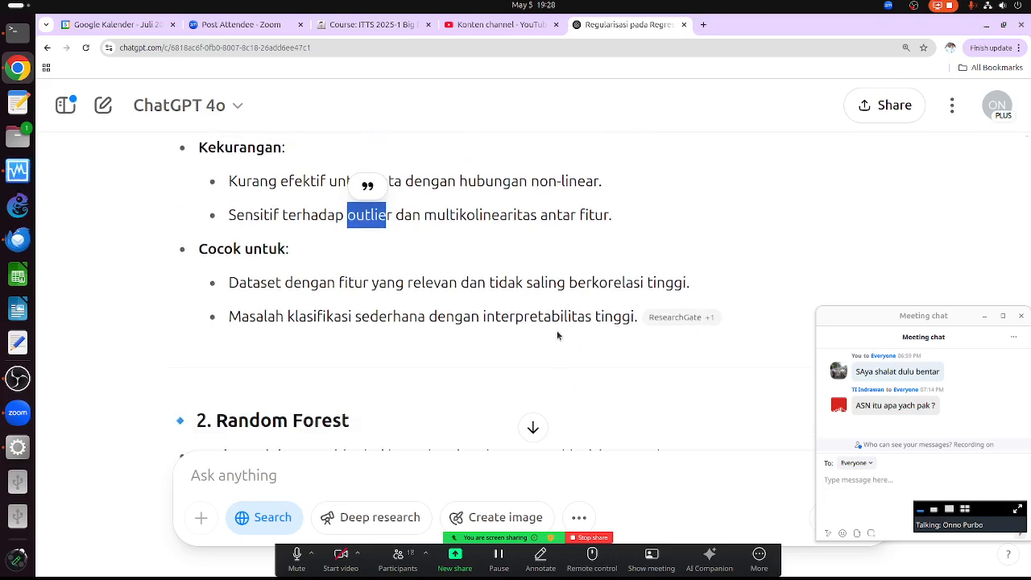
{"action": "scroll", "coordinate": [538, 326], "scroll_direction": "down", "scroll_amount": 4}
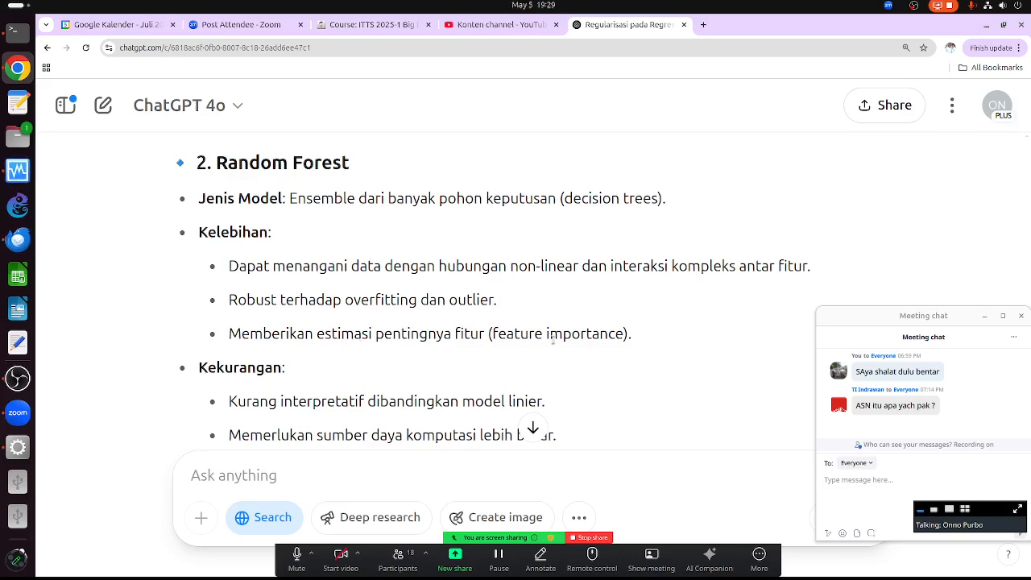
{"action": "scroll", "coordinate": [444, 375], "scroll_direction": "down", "scroll_amount": 3}
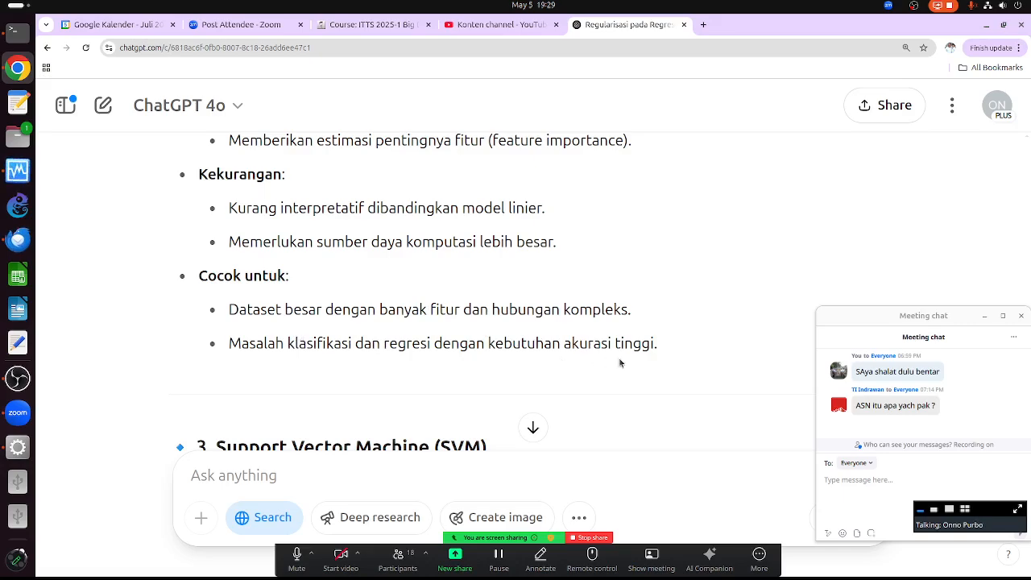
{"action": "scroll", "coordinate": [620, 362], "scroll_direction": "down", "scroll_amount": 1}
{"action": "scroll", "coordinate": [618, 360], "scroll_direction": "up", "scroll_amount": 5}
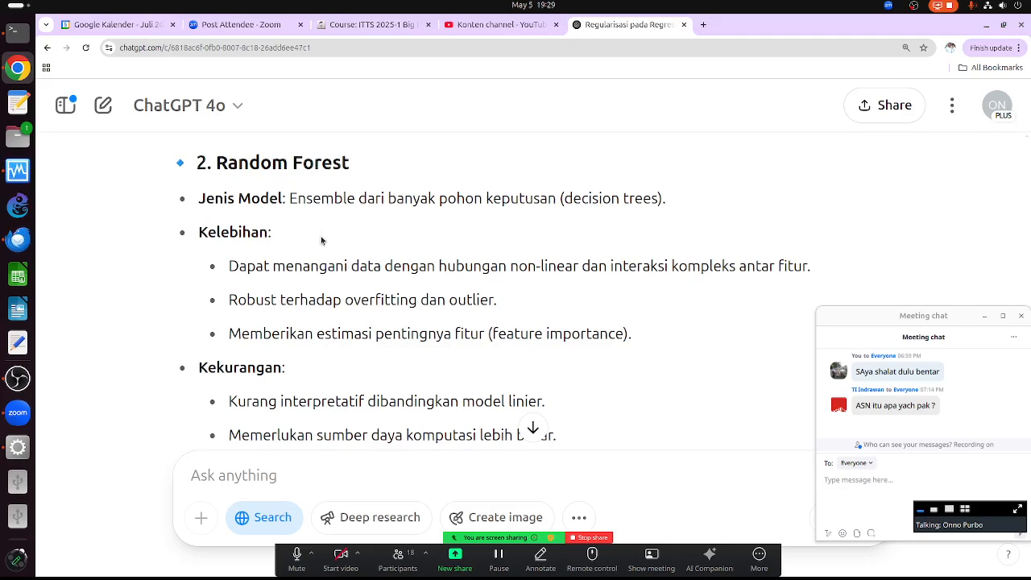
{"action": "scroll", "coordinate": [320, 236], "scroll_direction": "up", "scroll_amount": 6}
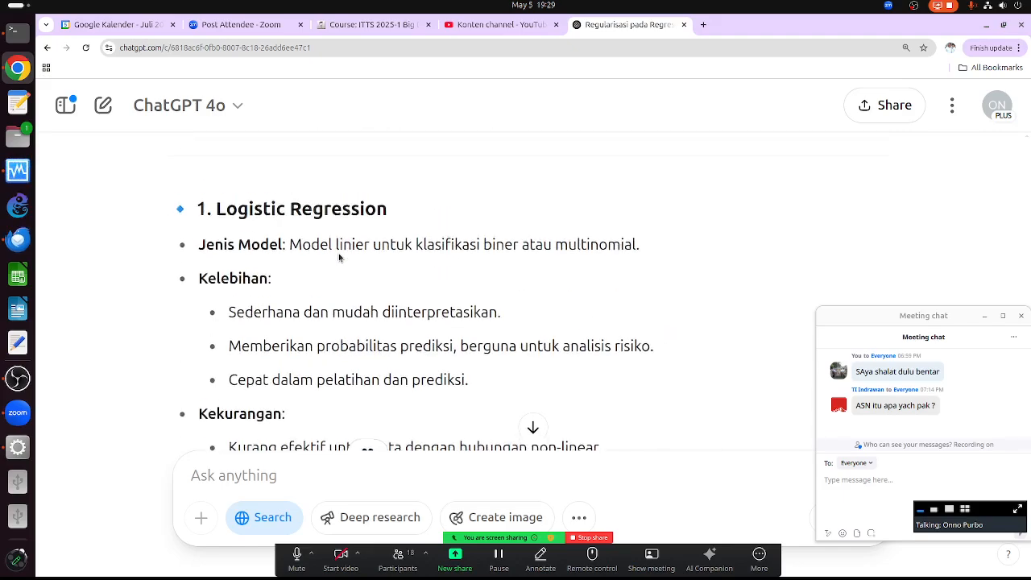
{"action": "scroll", "coordinate": [339, 257], "scroll_direction": "up", "scroll_amount": 2}
{"action": "scroll", "coordinate": [339, 257], "scroll_direction": "down", "scroll_amount": 1}
{"action": "left_click_drag", "start_coordinate": [227, 264], "coordinate": [358, 264]}
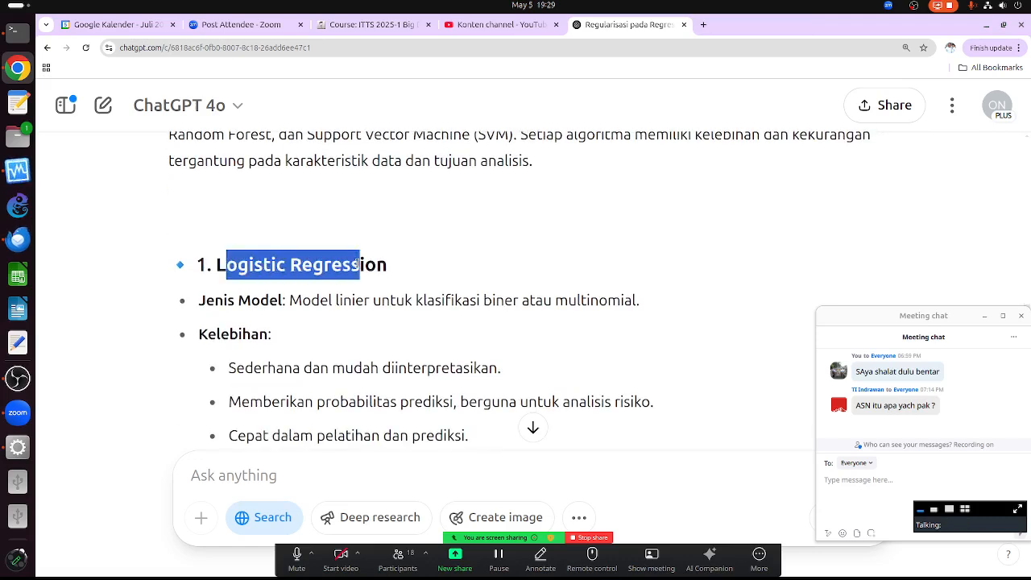
{"action": "scroll", "coordinate": [358, 264], "scroll_direction": "down", "scroll_amount": 1}
{"action": "left_click_drag", "start_coordinate": [422, 235], "coordinate": [480, 235]}
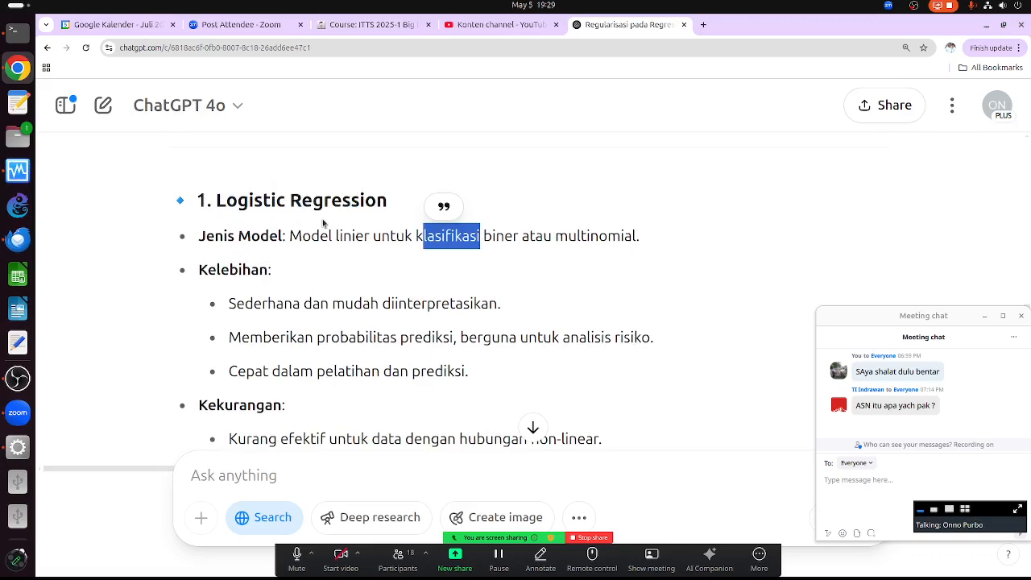
{"action": "scroll", "coordinate": [386, 242], "scroll_direction": "down", "scroll_amount": 5}
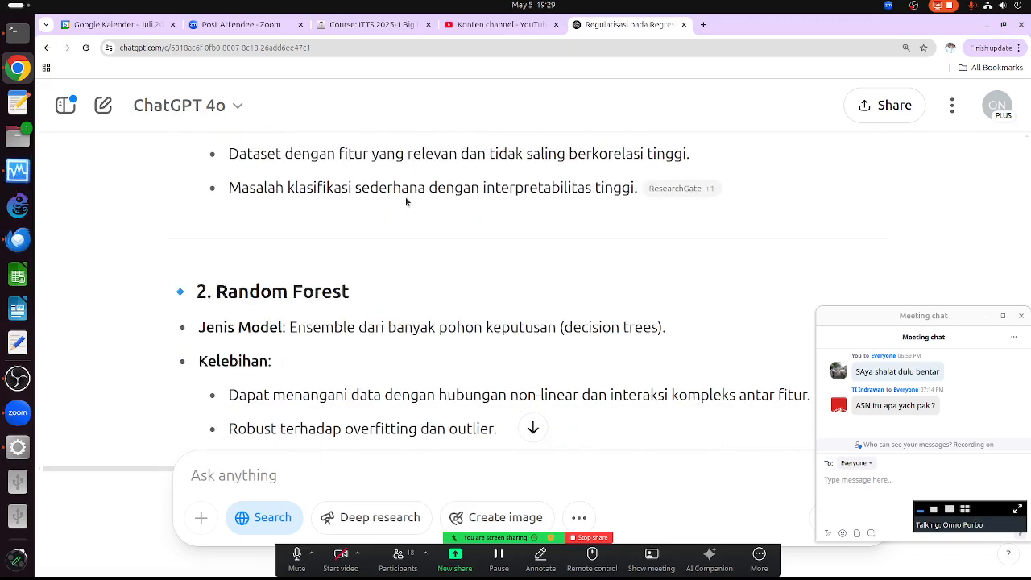
{"action": "scroll", "coordinate": [405, 197], "scroll_direction": "up", "scroll_amount": 6}
{"action": "scroll", "coordinate": [484, 252], "scroll_direction": "down", "scroll_amount": 9}
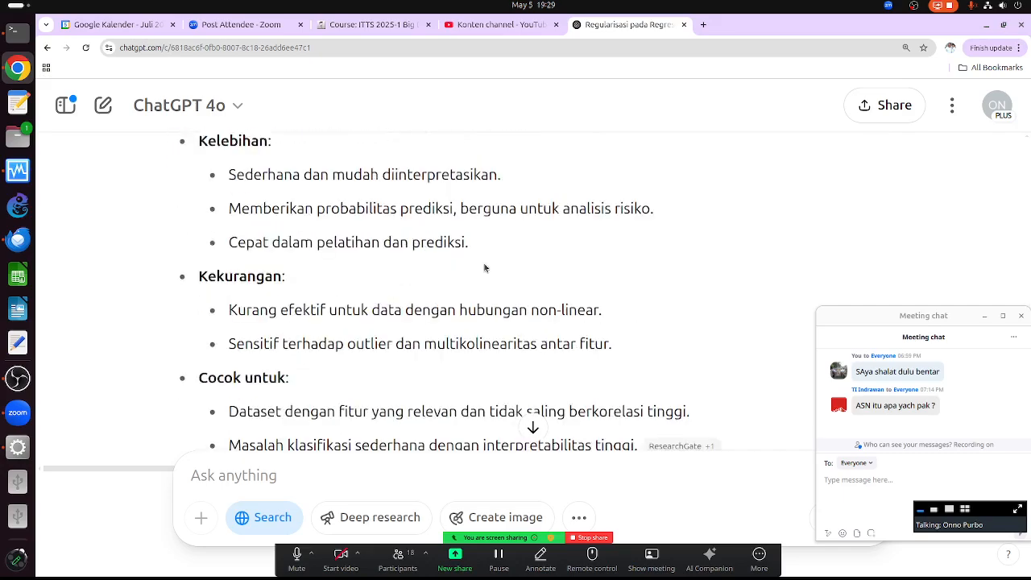
{"action": "scroll", "coordinate": [485, 270], "scroll_direction": "down", "scroll_amount": 7}
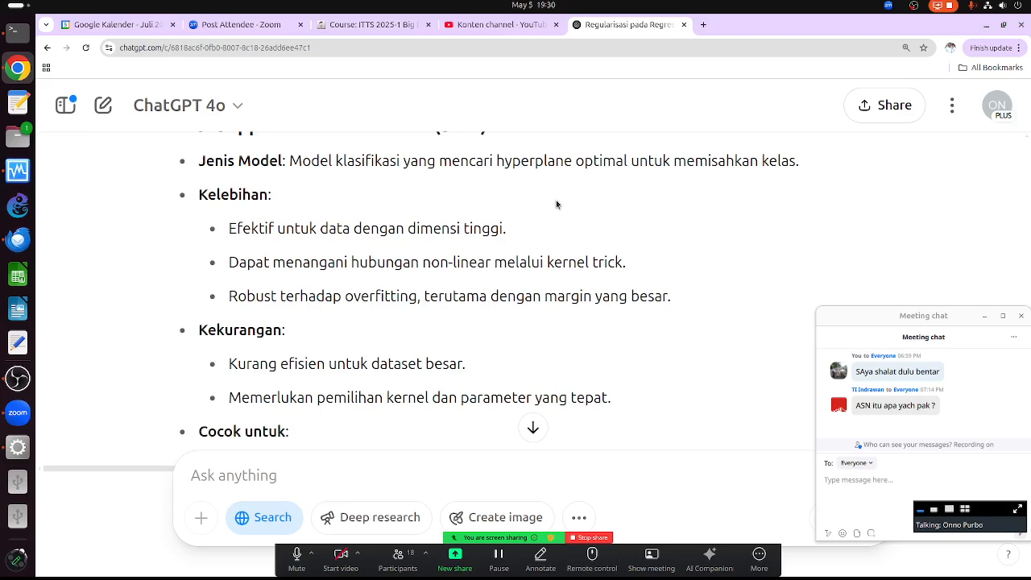
{"action": "scroll", "coordinate": [556, 204], "scroll_direction": "up", "scroll_amount": 2}
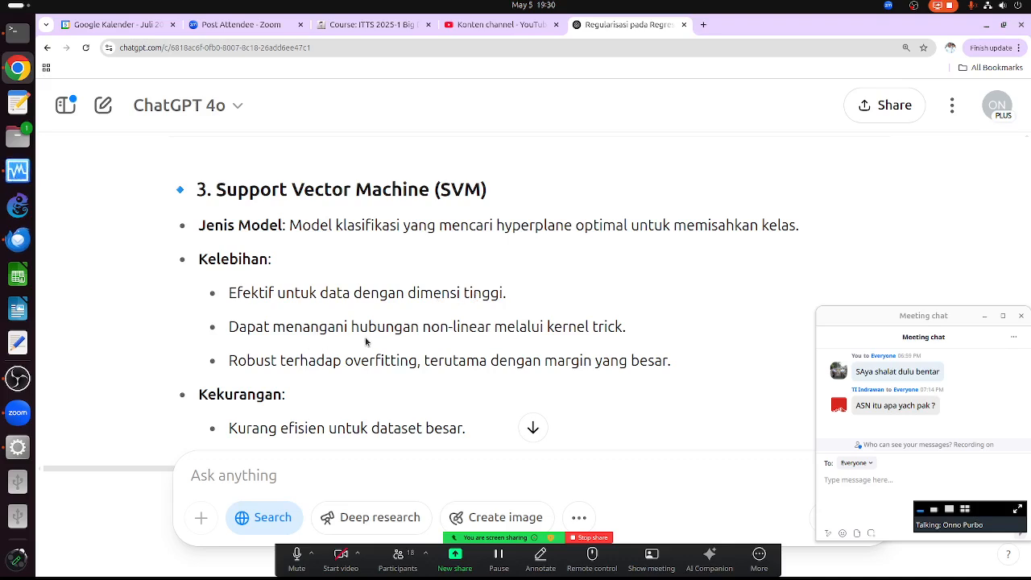
{"action": "scroll", "coordinate": [470, 346], "scroll_direction": "down", "scroll_amount": 2}
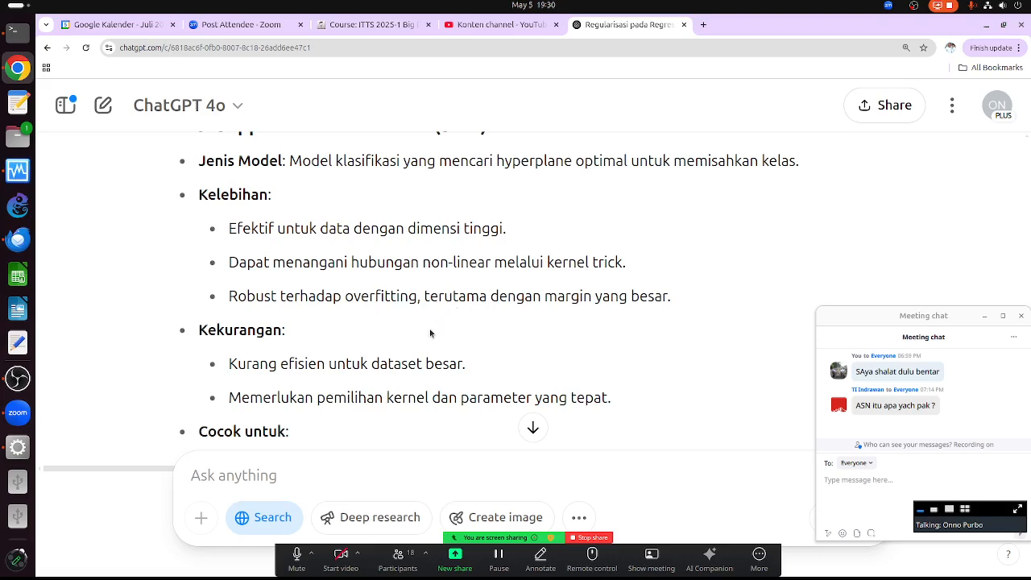
{"action": "scroll", "coordinate": [378, 325], "scroll_direction": "down", "scroll_amount": 2}
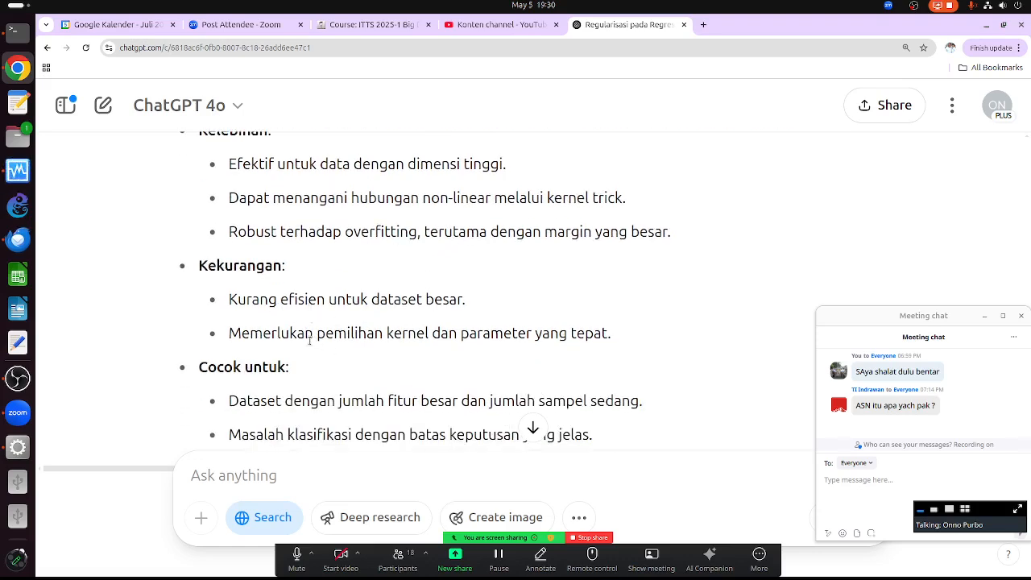
{"action": "scroll", "coordinate": [369, 334], "scroll_direction": "down", "scroll_amount": 2}
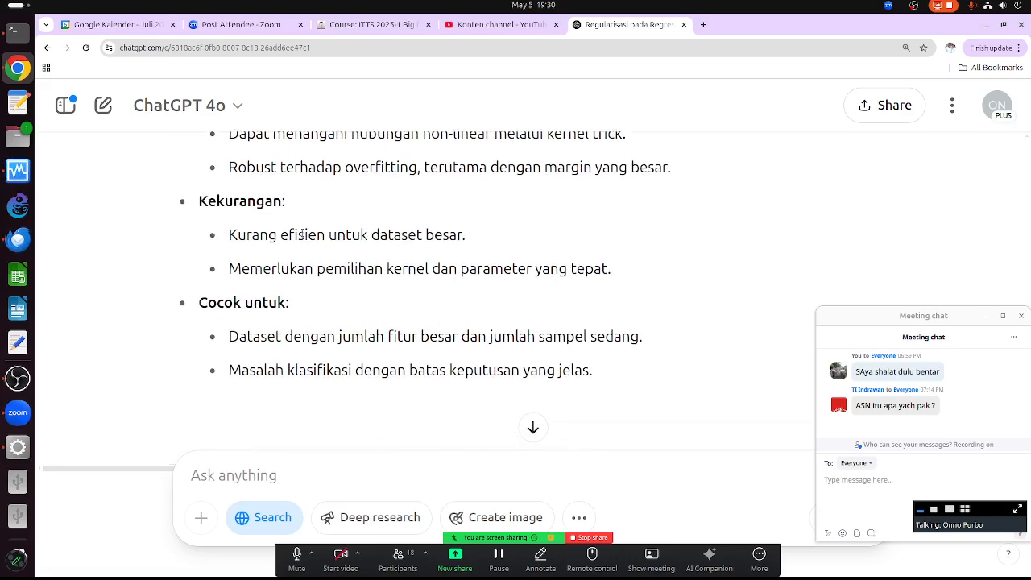
{"action": "scroll", "coordinate": [343, 262], "scroll_direction": "up", "scroll_amount": 4}
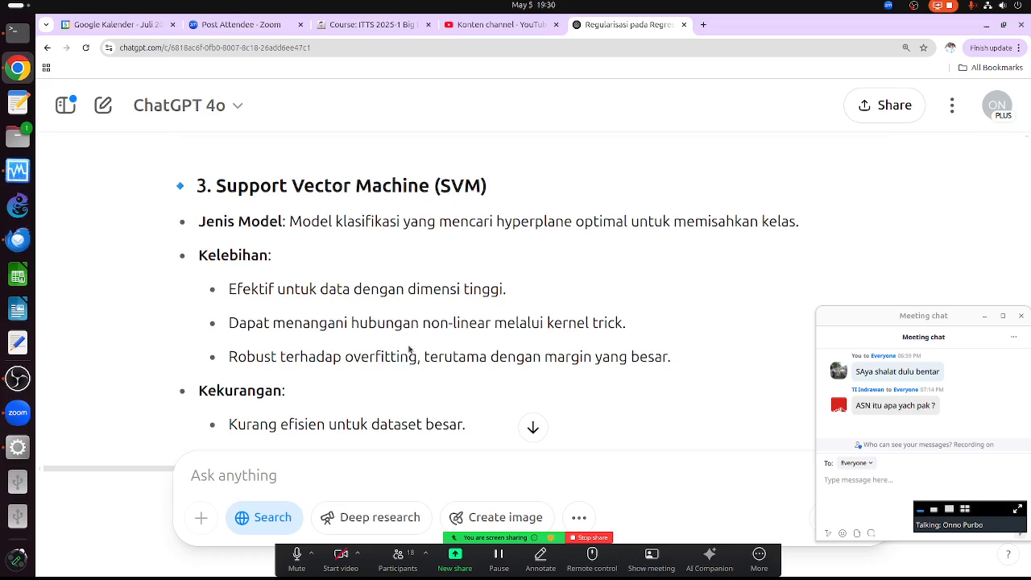
{"action": "scroll", "coordinate": [378, 306], "scroll_direction": "down", "scroll_amount": 3}
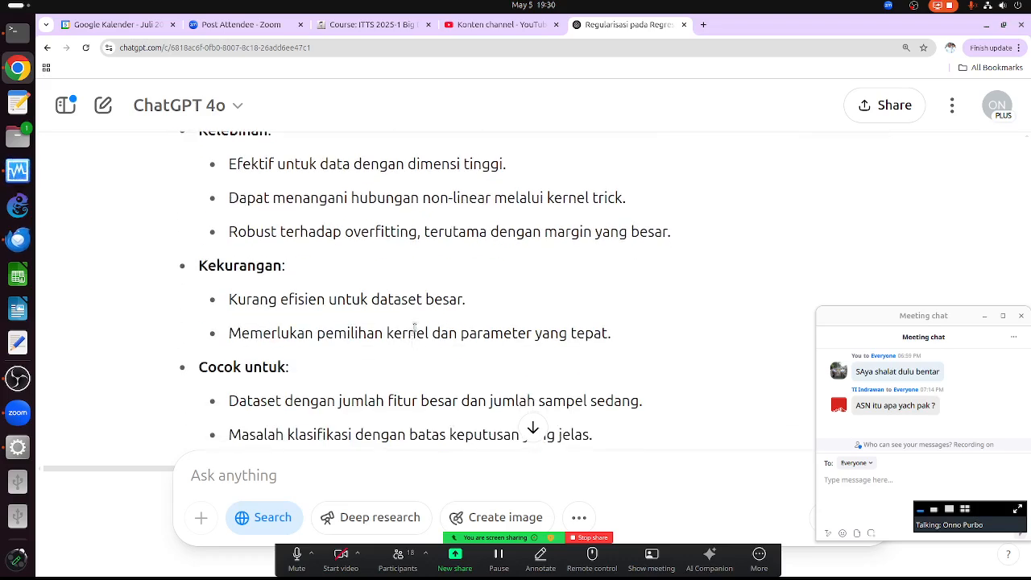
{"action": "scroll", "coordinate": [393, 359], "scroll_direction": "down", "scroll_amount": 3}
{"action": "scroll", "coordinate": [394, 368], "scroll_direction": "down", "scroll_amount": 4}
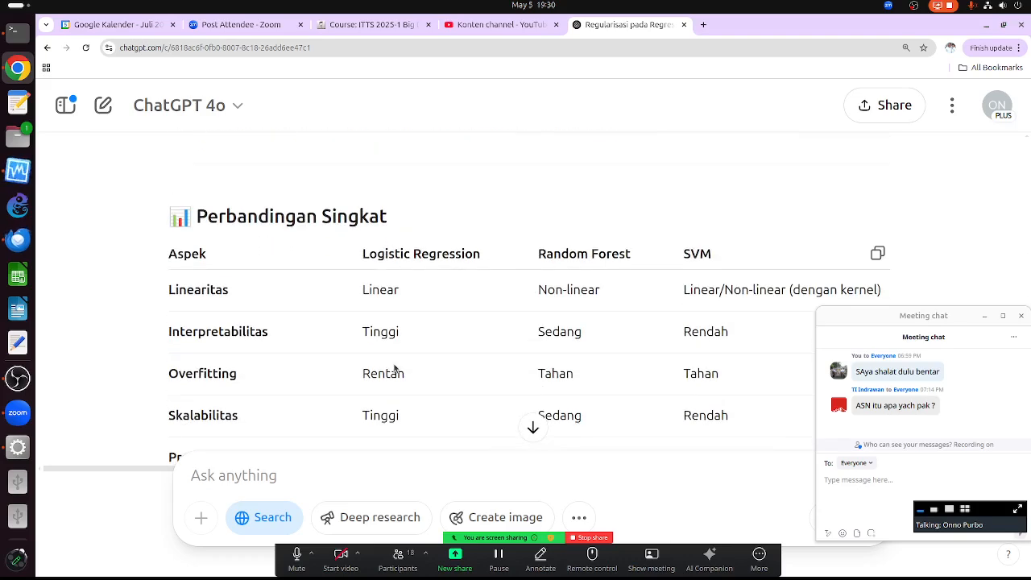
{"action": "scroll", "coordinate": [395, 368], "scroll_direction": "down", "scroll_amount": 3}
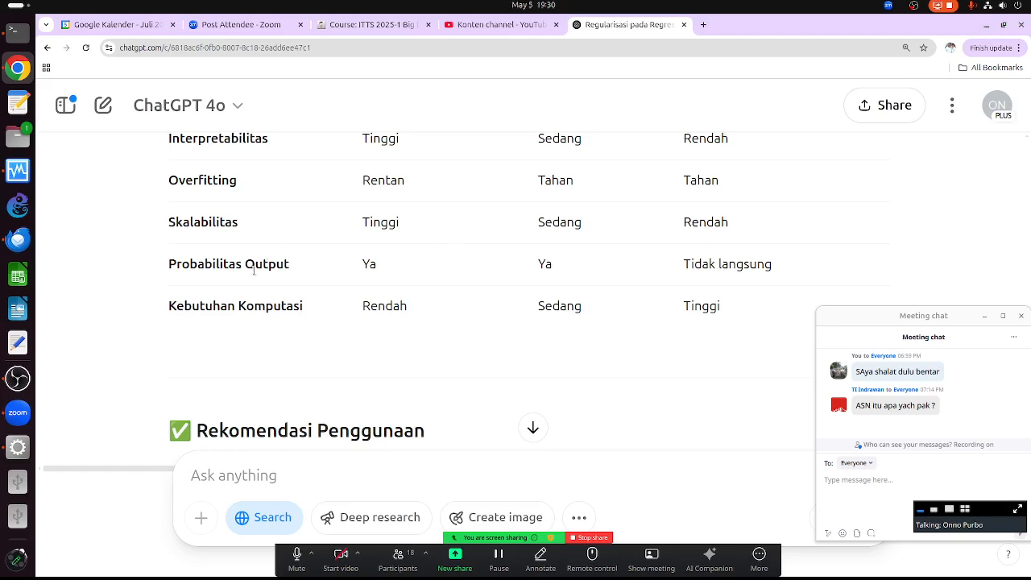
{"action": "scroll", "coordinate": [502, 260], "scroll_direction": "up", "scroll_amount": 8}
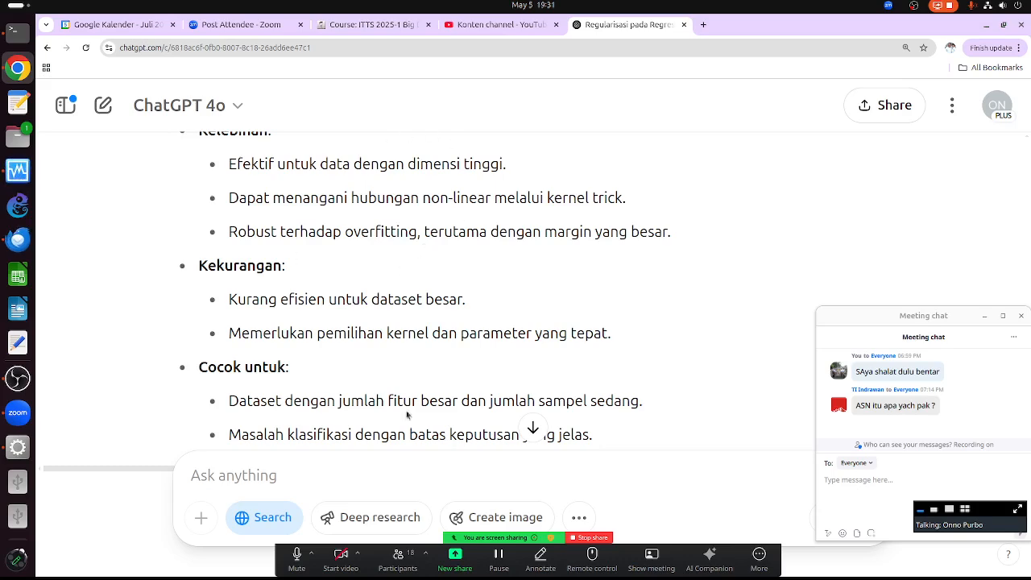
{"action": "scroll", "coordinate": [415, 330], "scroll_direction": "up", "scroll_amount": 3}
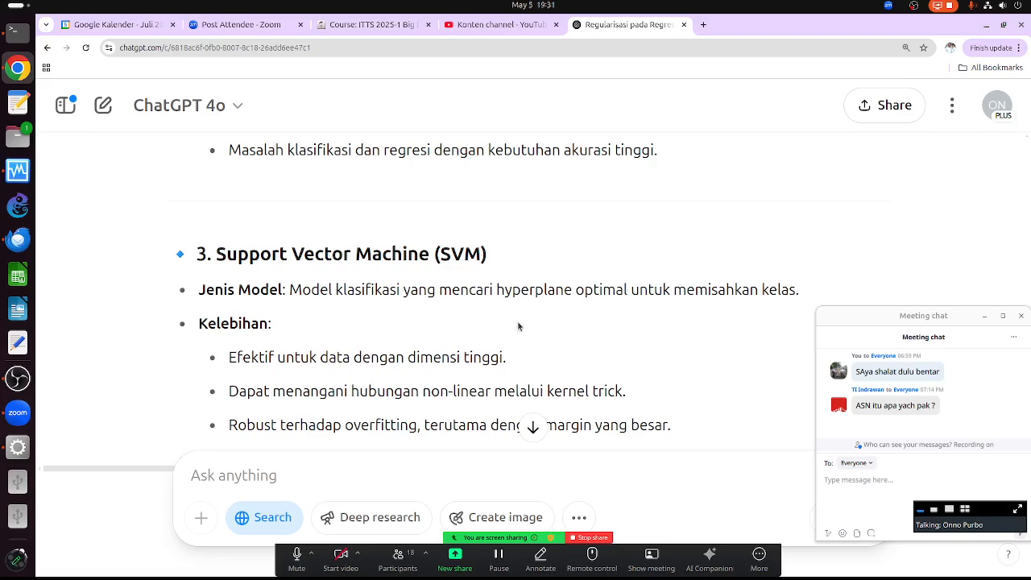
{"action": "scroll", "coordinate": [518, 326], "scroll_direction": "down", "scroll_amount": 2}
{"action": "scroll", "coordinate": [507, 327], "scroll_direction": "down", "scroll_amount": 3}
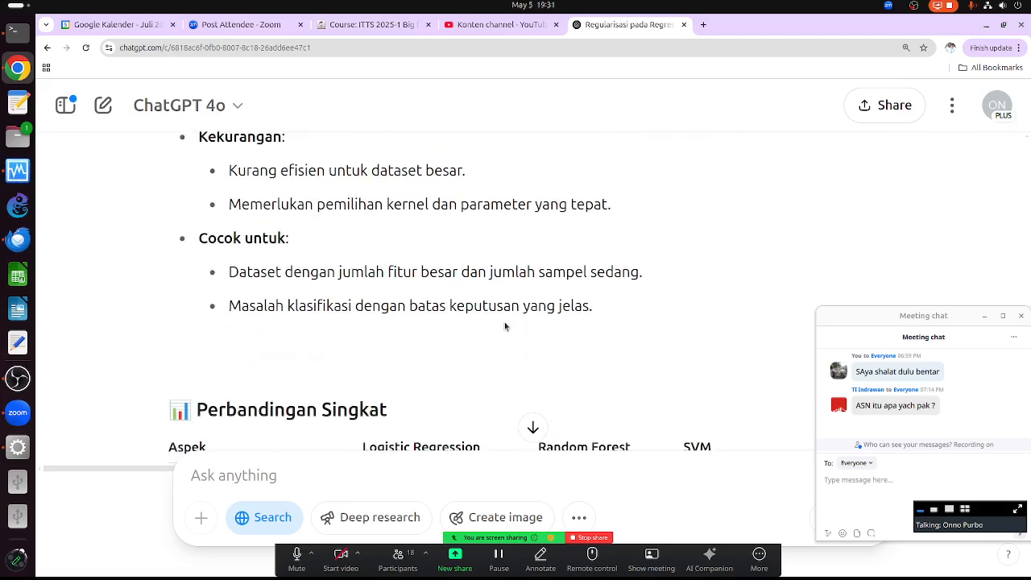
{"action": "scroll", "coordinate": [504, 326], "scroll_direction": "up", "scroll_amount": 2}
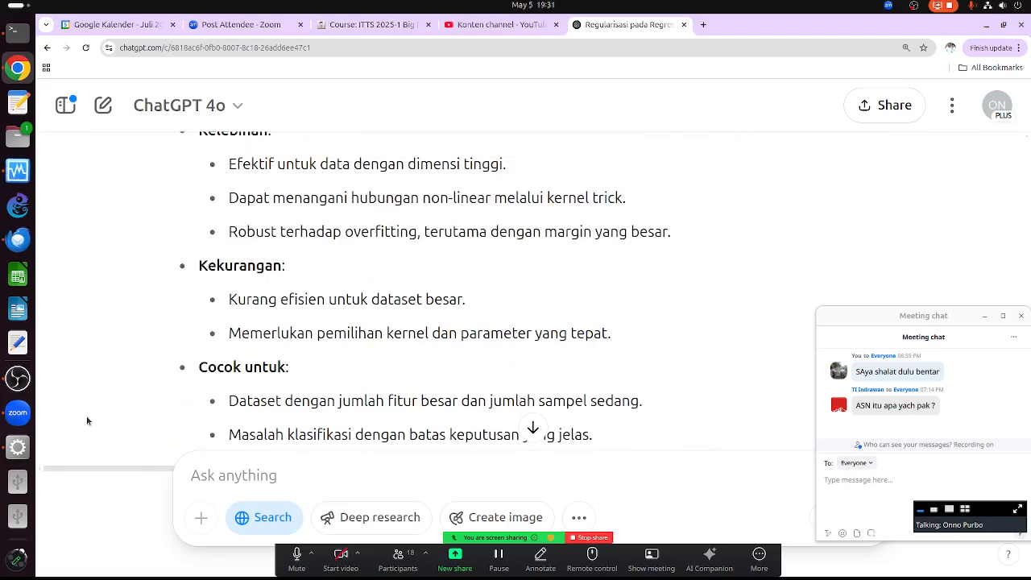
- In the Orange VM, review and close Test & Score, then open the Iris Confusion Matrix widget
{"action": "left_click", "coordinate": [18, 446]}
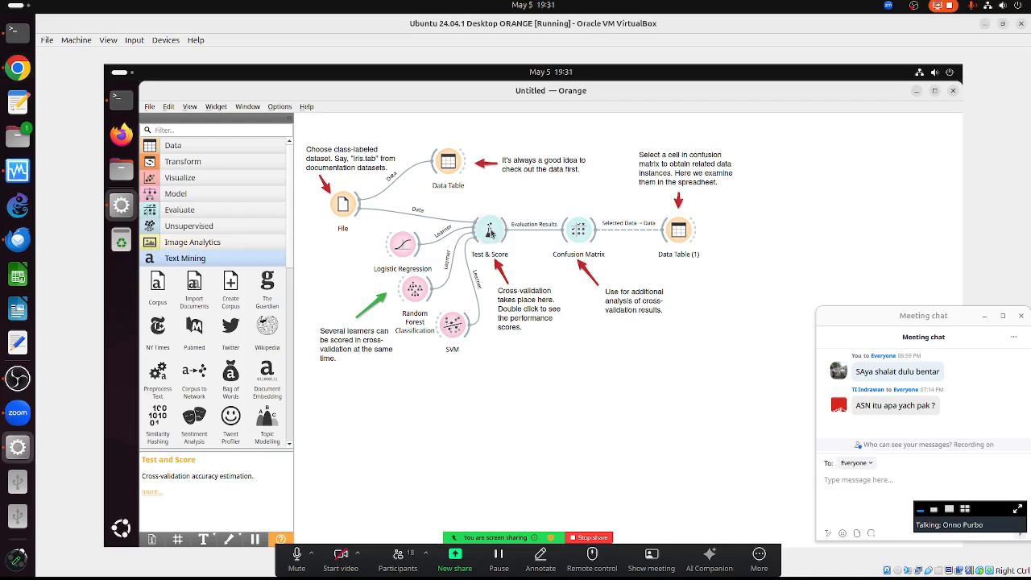
{"action": "double_click", "coordinate": [489, 231]}
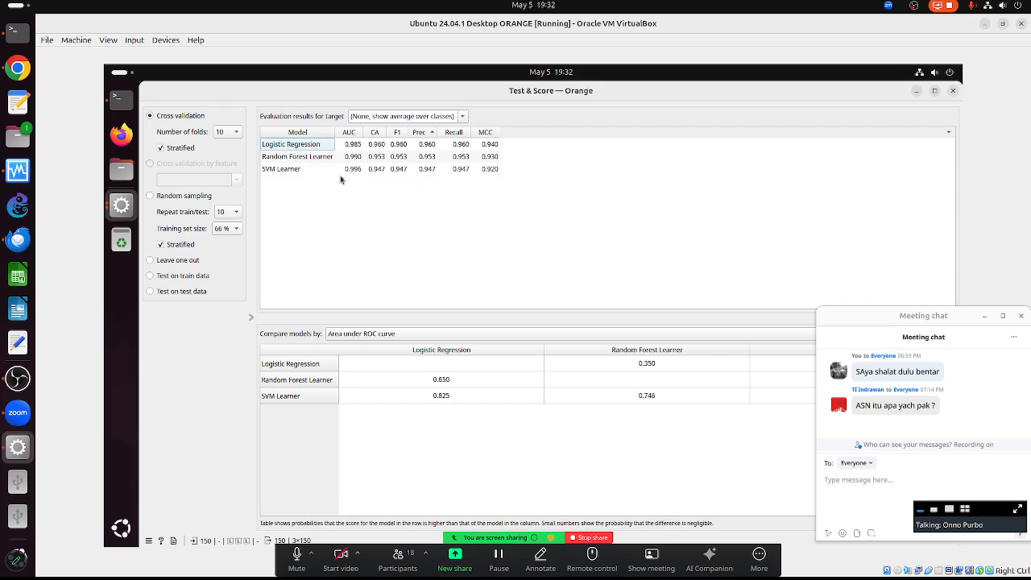
{"action": "left_click", "coordinate": [953, 90]}
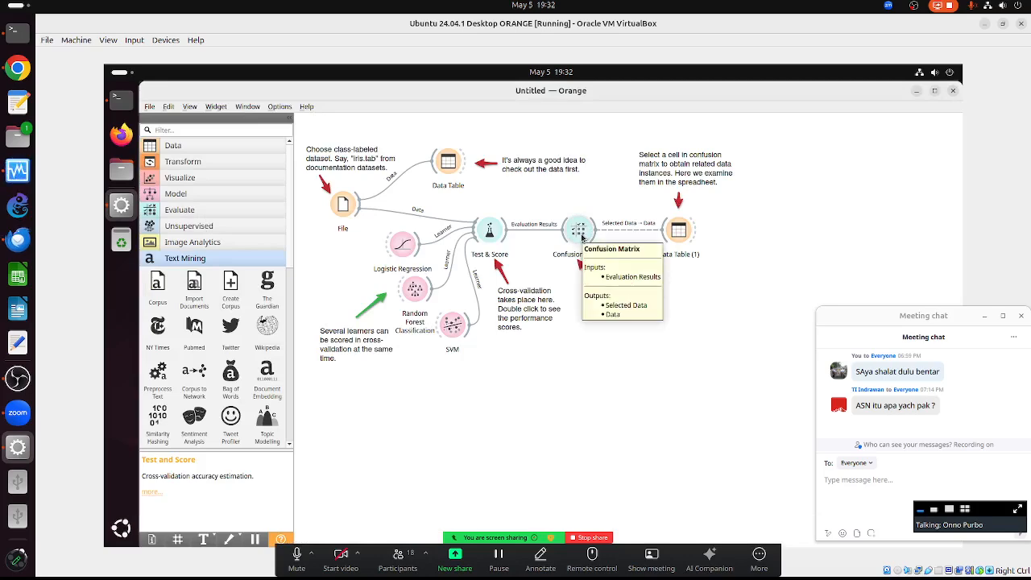
{"action": "double_click", "coordinate": [578, 232]}
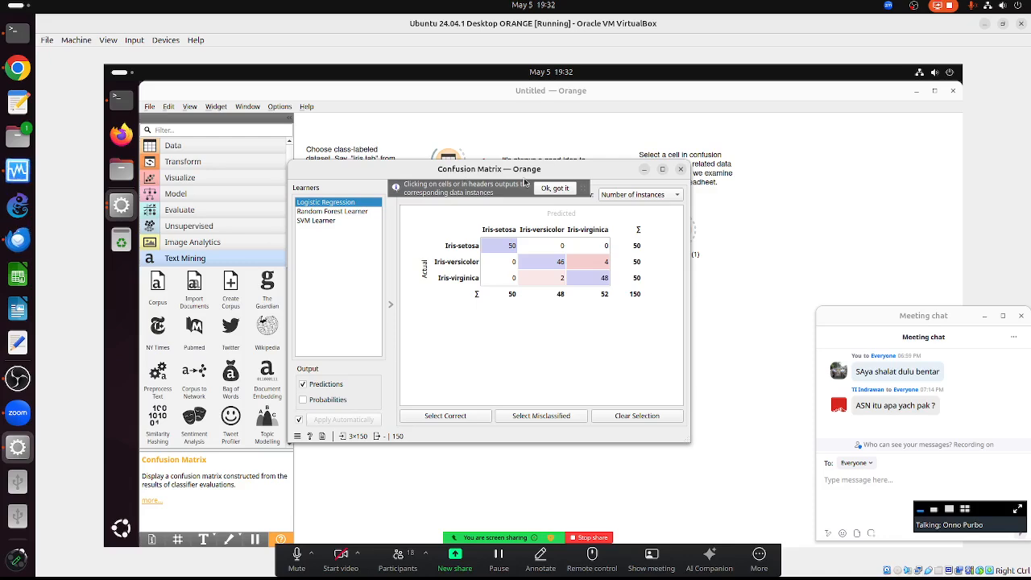
- Maximize the Logistic Regression confusion matrix window to fill the Orange area
{"action": "left_click", "coordinate": [662, 169]}
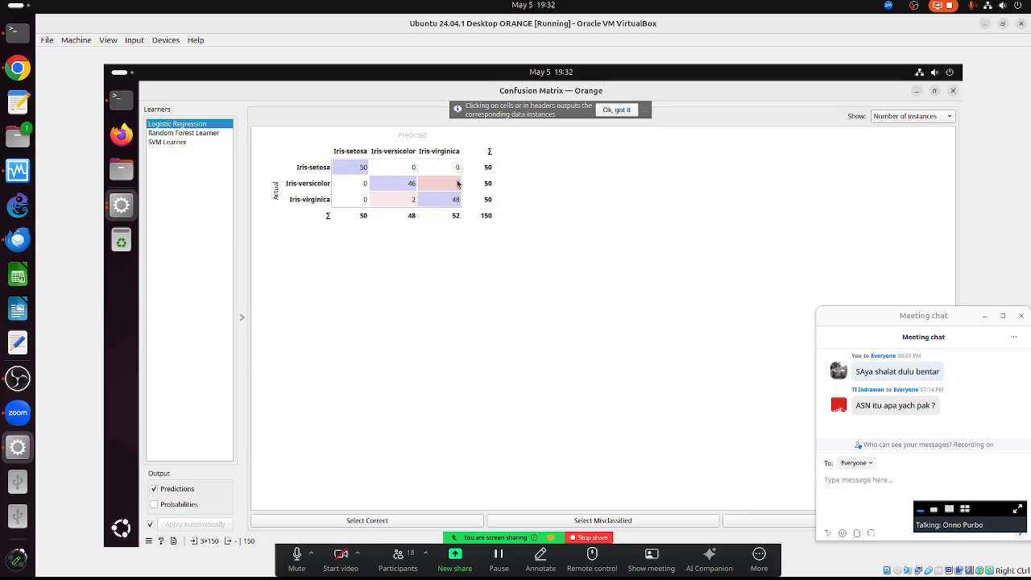
- Cycle the confusion matrix through Random Forest, SVM and Logistic Regression, ending on SVM Learner
{"action": "left_click", "coordinate": [198, 133]}
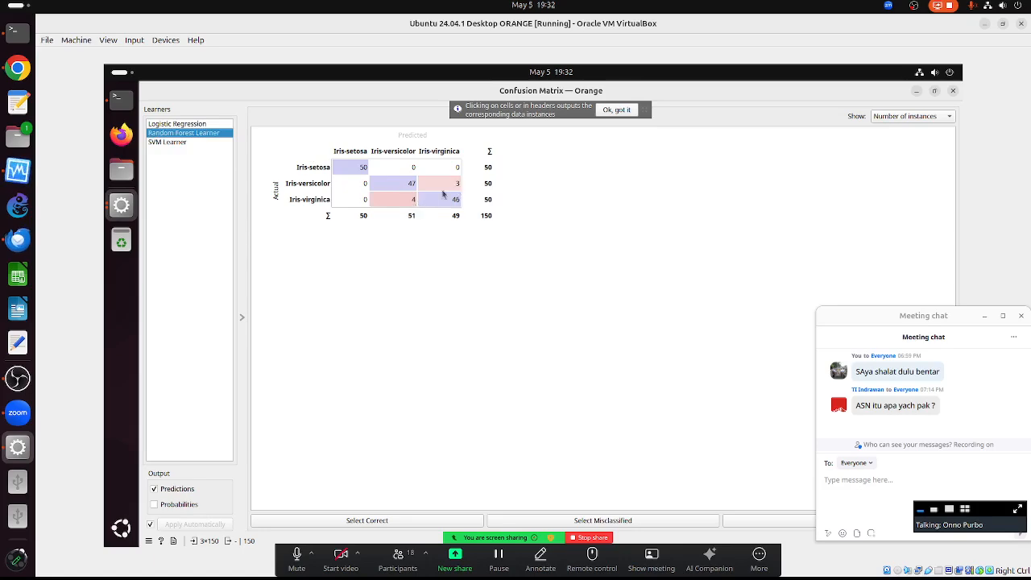
{"action": "left_click", "coordinate": [183, 141]}
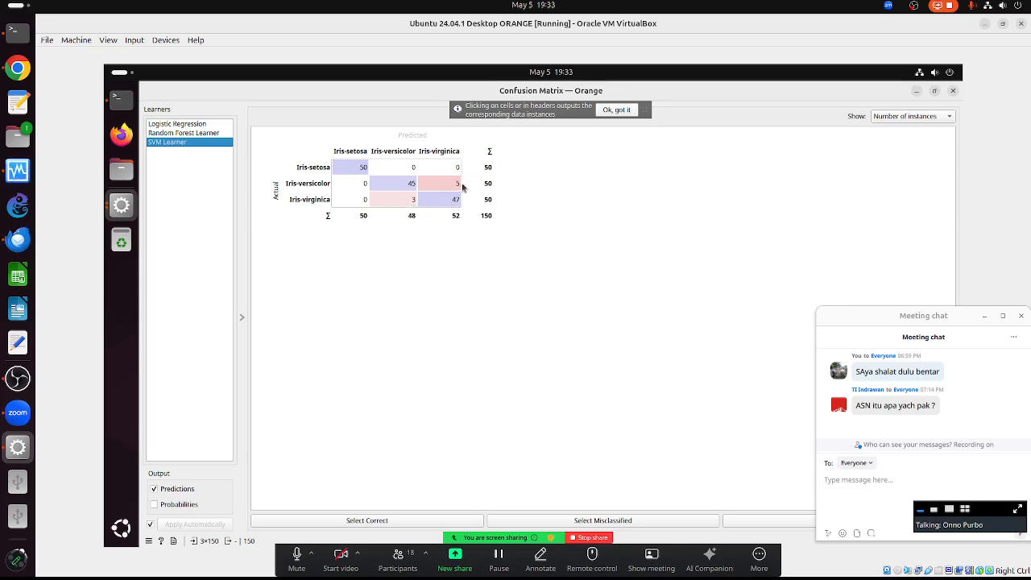
{"action": "left_click", "coordinate": [187, 133]}
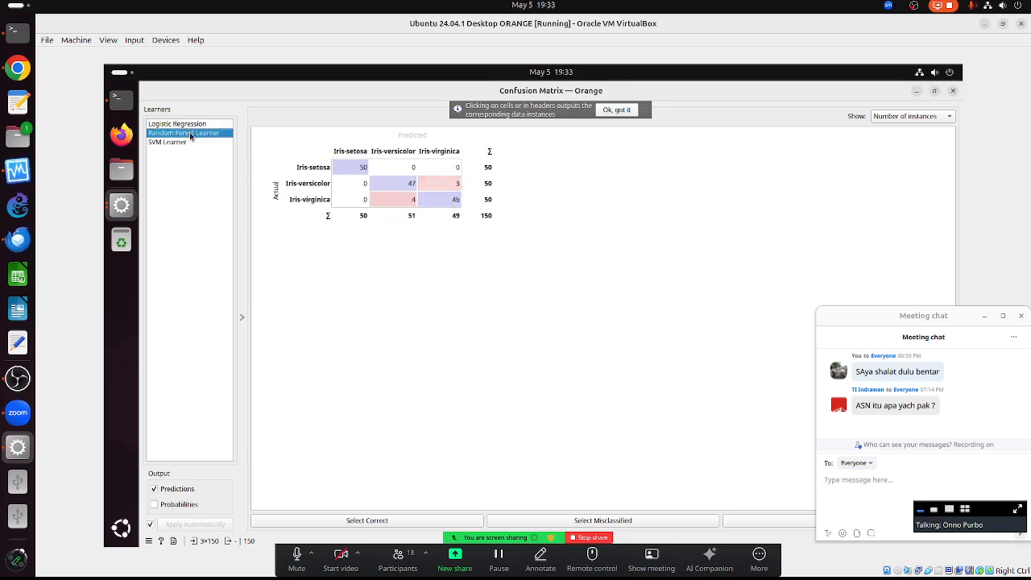
{"action": "left_click", "coordinate": [189, 125]}
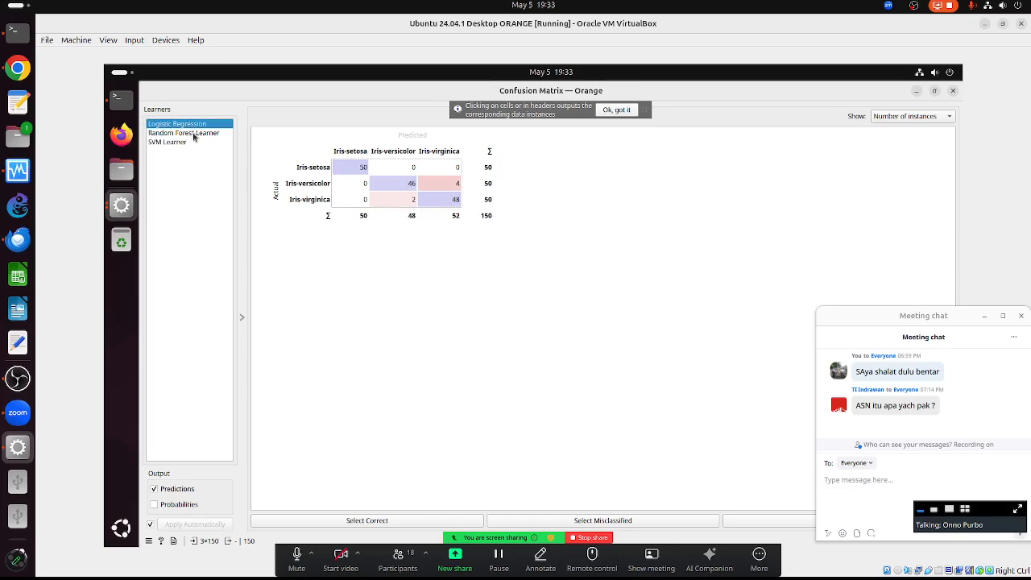
{"action": "left_click", "coordinate": [193, 135]}
{"action": "left_click", "coordinate": [194, 143]}
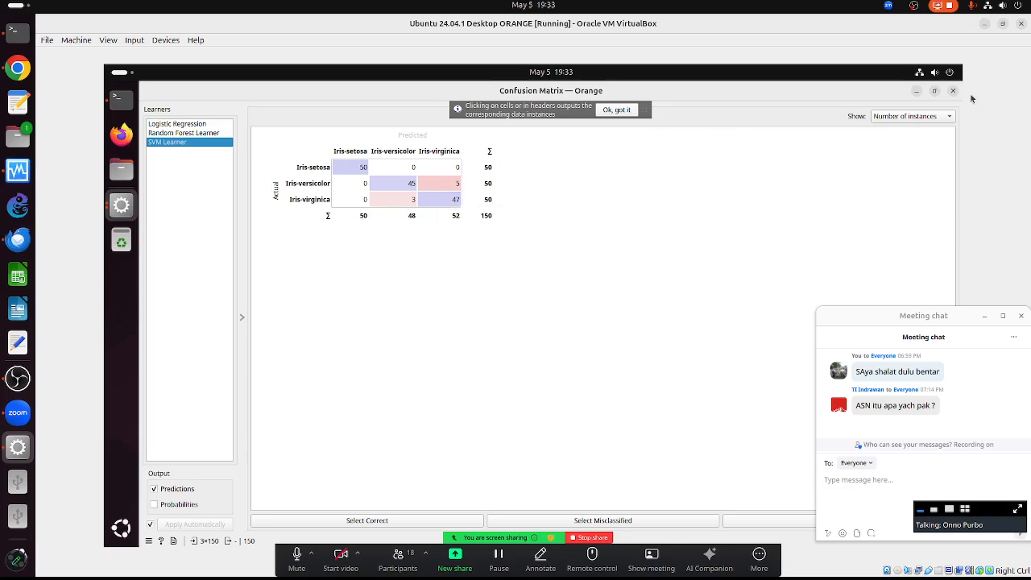
- Show matrix cells as proportion of predicted, then actual, then sum of probabilities, and close the window
{"action": "left_click", "coordinate": [941, 119]}
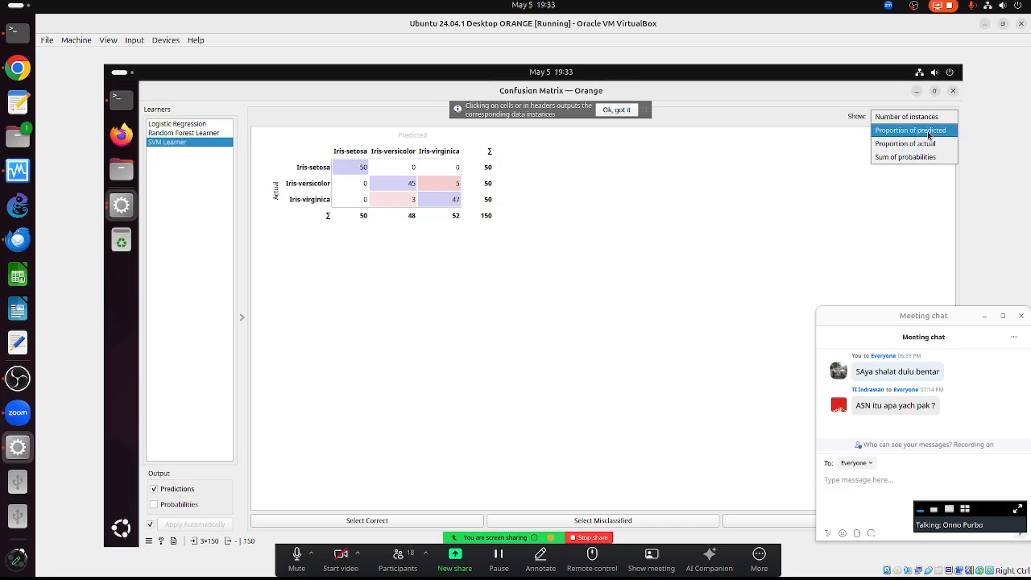
{"action": "left_click", "coordinate": [928, 133]}
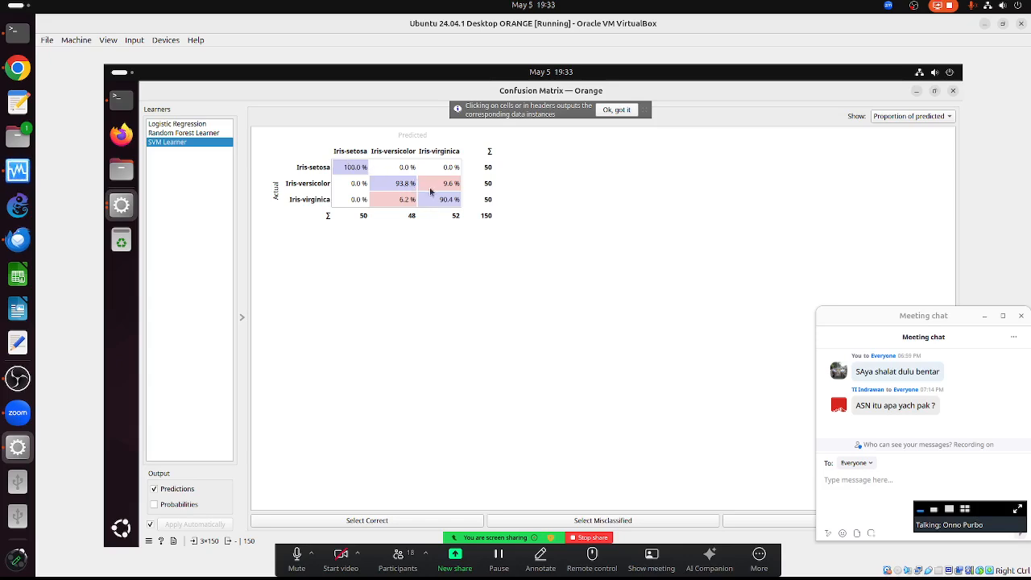
{"action": "left_click", "coordinate": [917, 118]}
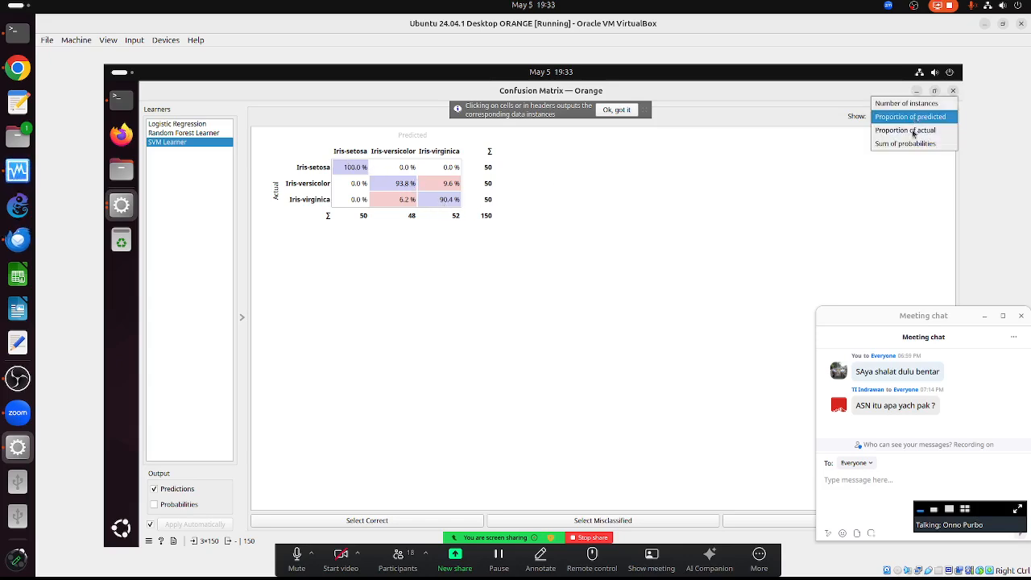
{"action": "left_click", "coordinate": [910, 134]}
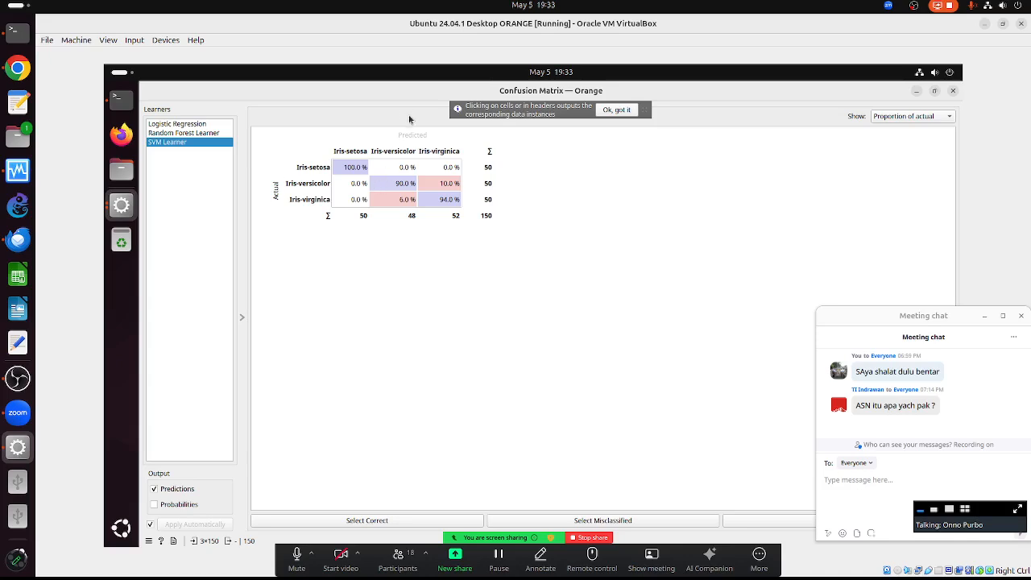
{"action": "left_click", "coordinate": [932, 119]}
{"action": "left_click", "coordinate": [908, 131]}
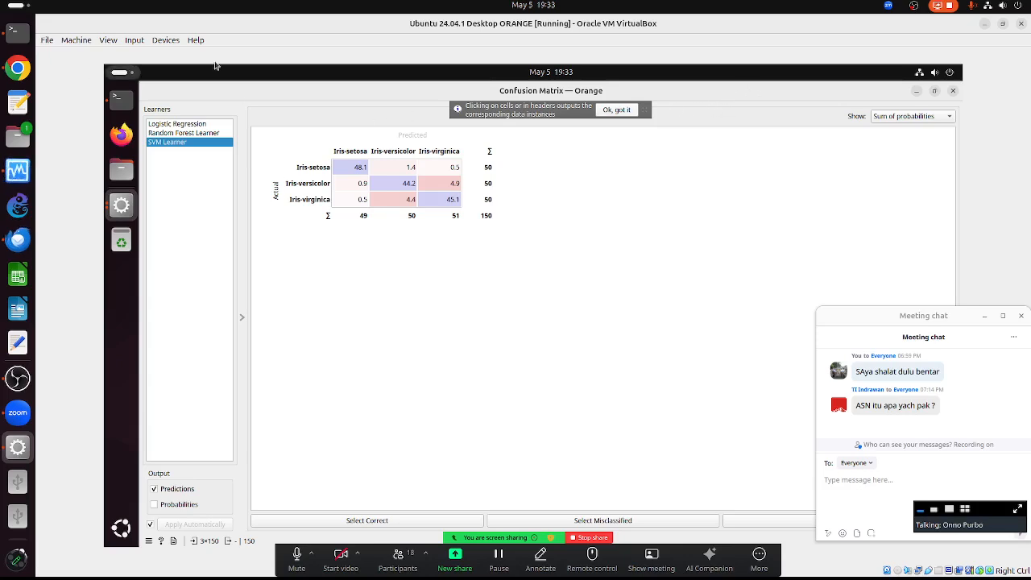
{"action": "left_click", "coordinate": [951, 92]}
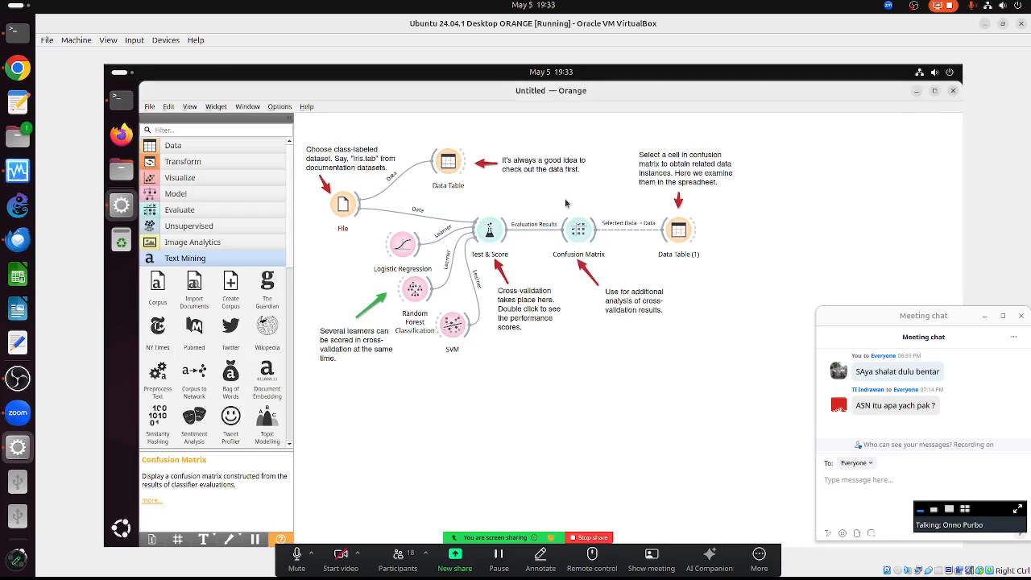
- Open Data Table (1), then reopen the Confusion Matrix as a smaller window beside it
{"action": "double_click", "coordinate": [679, 236]}
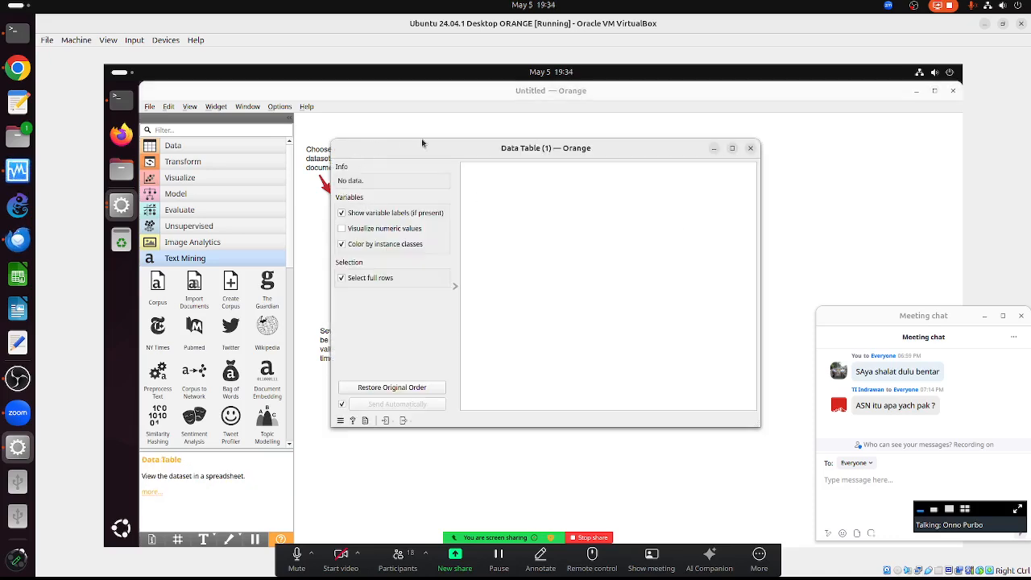
{"action": "left_click_drag", "start_coordinate": [421, 142], "coordinate": [684, 120]}
{"action": "left_click", "coordinate": [577, 239]}
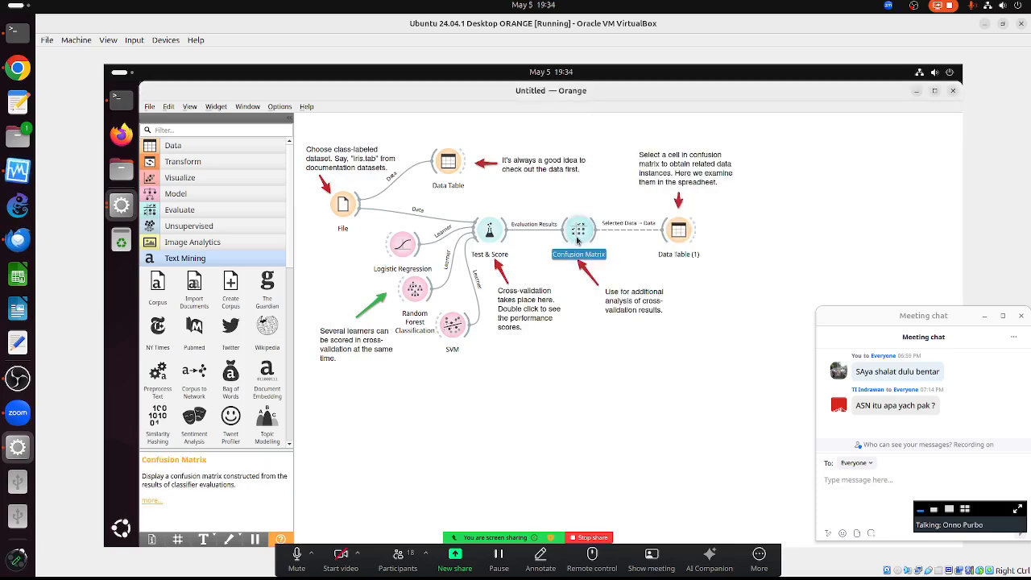
{"action": "double_click", "coordinate": [578, 240]}
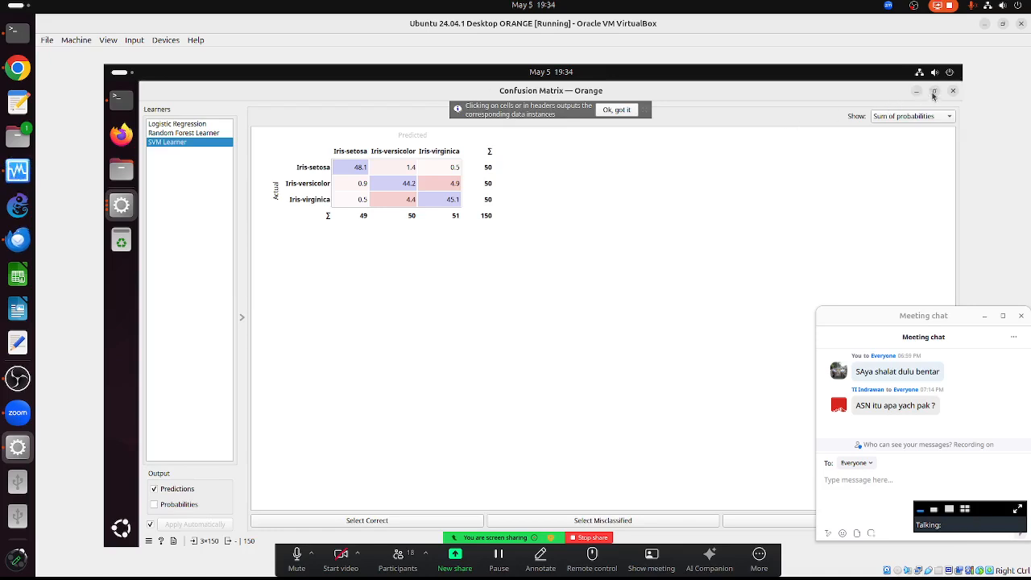
{"action": "left_click", "coordinate": [933, 92]}
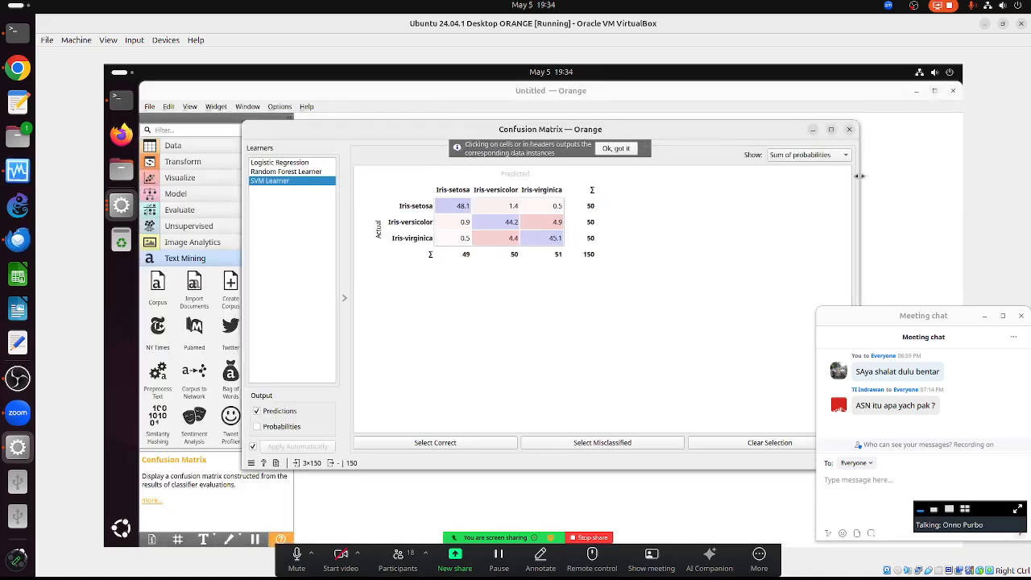
{"action": "left_click_drag", "start_coordinate": [860, 175], "coordinate": [610, 175]}
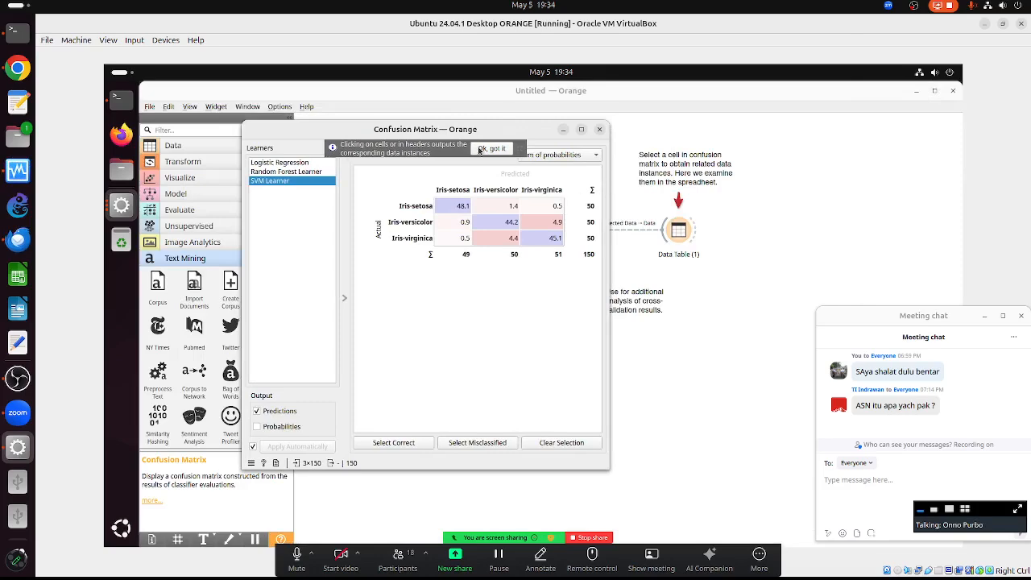
{"action": "left_click_drag", "start_coordinate": [449, 131], "coordinate": [338, 113]}
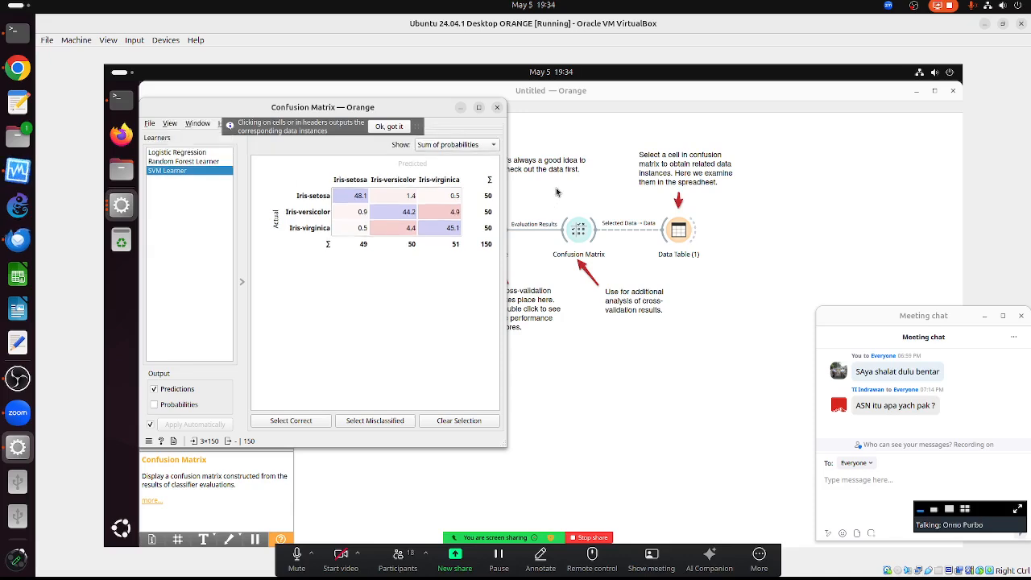
- Show the confusion matrix as number of instances for Logistic Regression
{"action": "key", "text": "alt+Tab"}
{"action": "key", "text": "alt+Tab"}
{"action": "key", "text": "alt+Tab"}
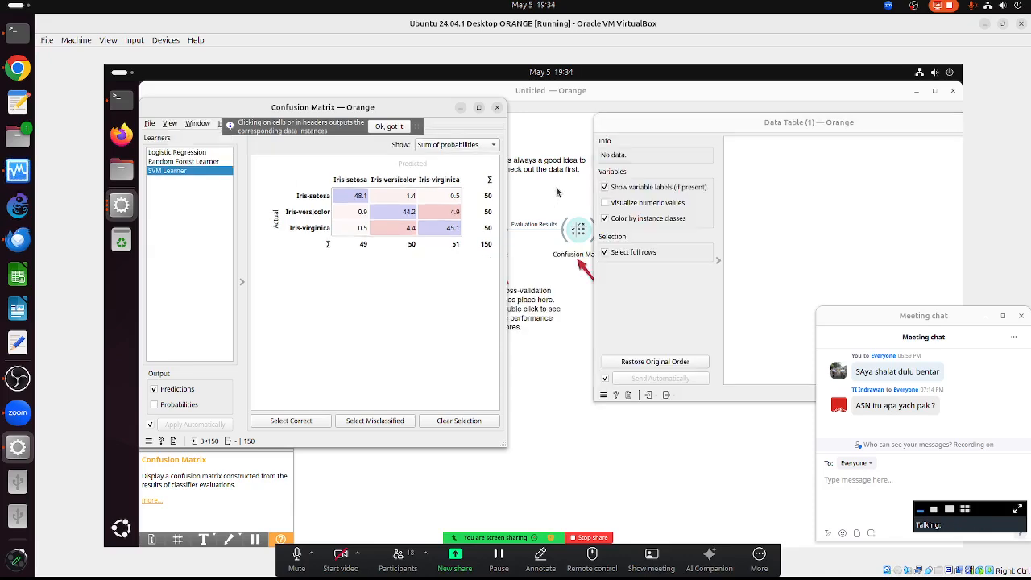
{"action": "left_click", "coordinate": [456, 146]}
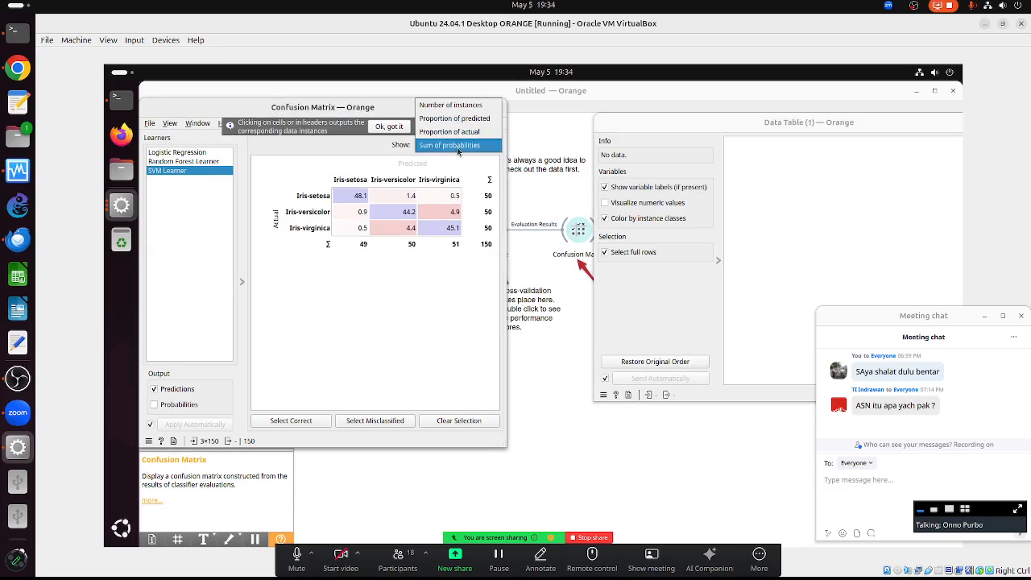
{"action": "left_click", "coordinate": [460, 110]}
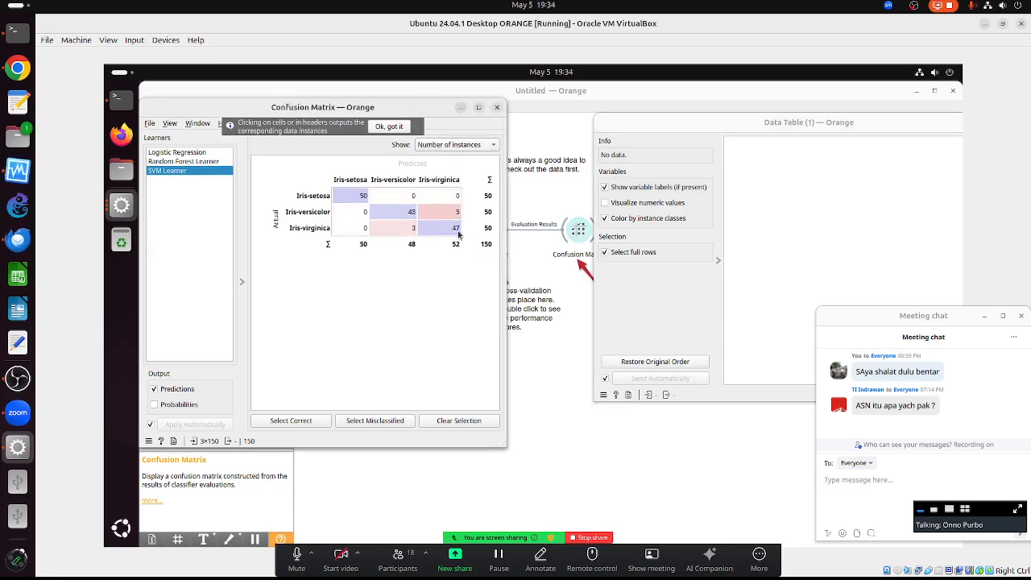
{"action": "left_click", "coordinate": [197, 153]}
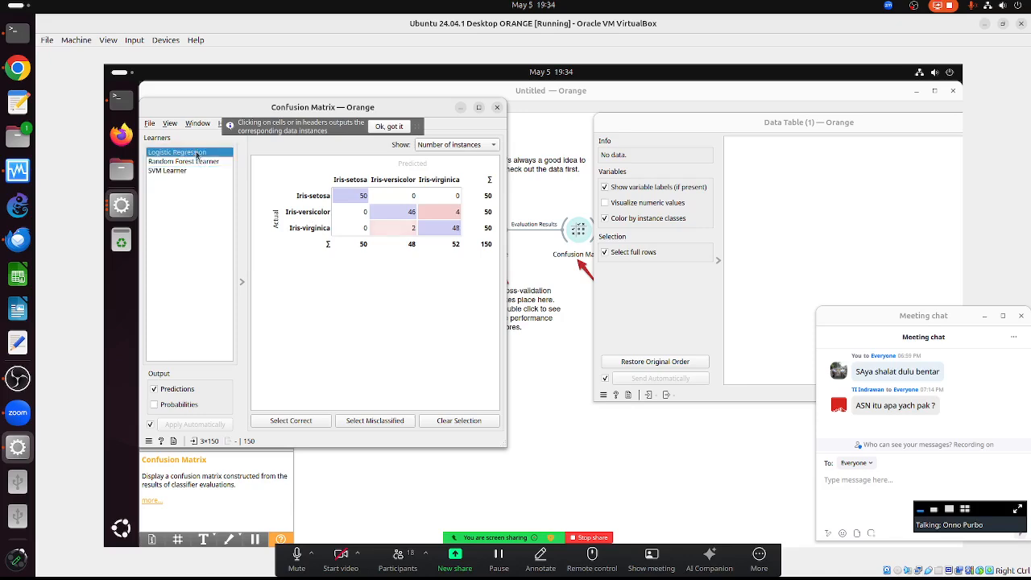
- Send the 4 versicolor flowers predicted as virginica to Data Table (1) and reposition its window
{"action": "left_click", "coordinate": [441, 215]}
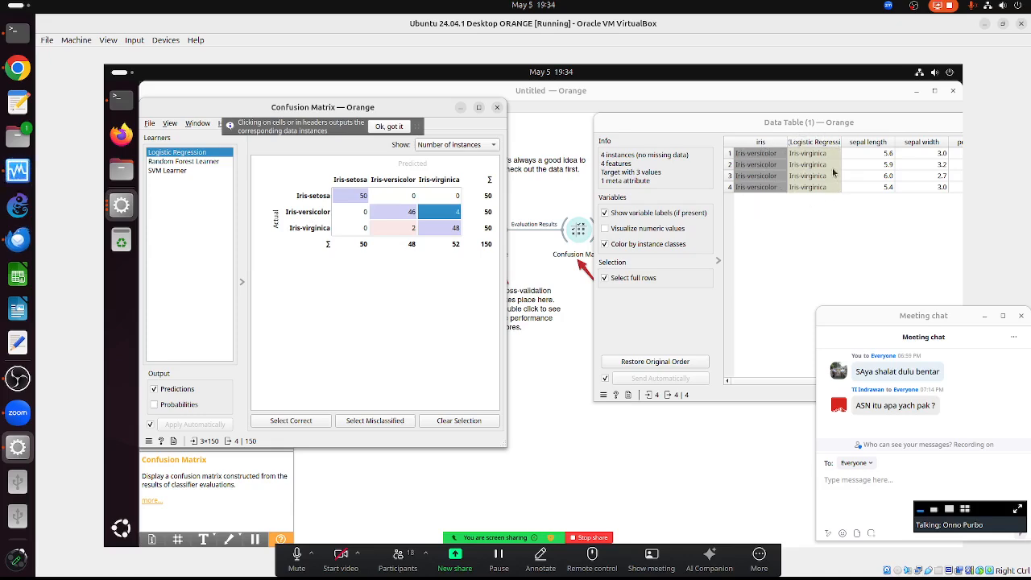
{"action": "left_click_drag", "start_coordinate": [829, 124], "coordinate": [761, 115]}
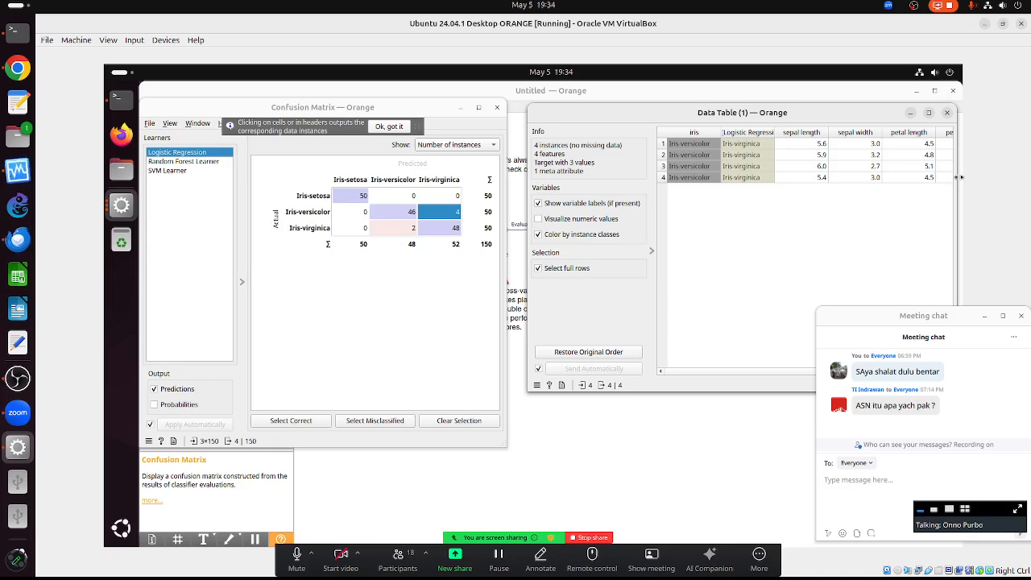
{"action": "left_click_drag", "start_coordinate": [956, 175], "coordinate": [985, 173]}
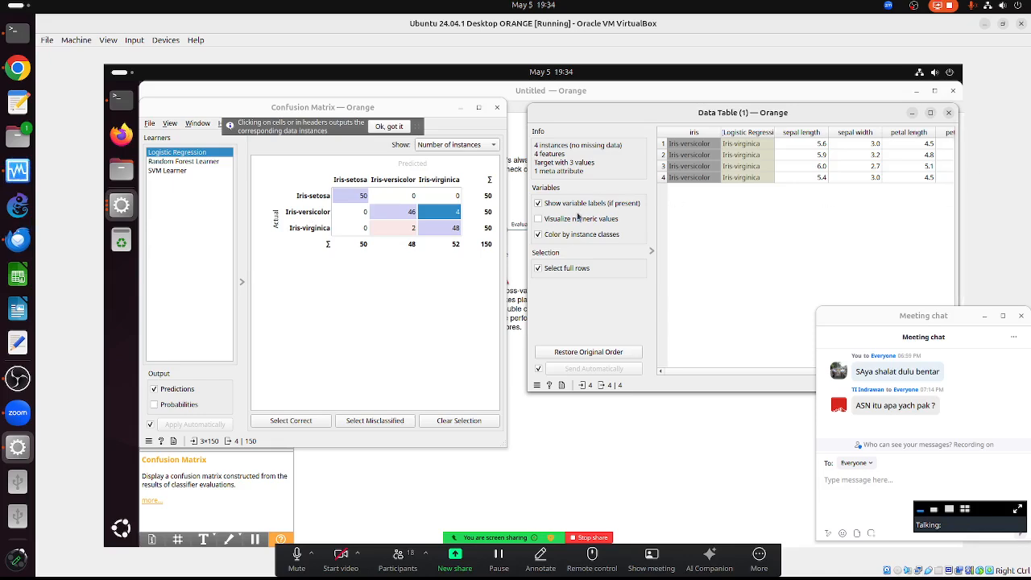
{"action": "left_click_drag", "start_coordinate": [528, 210], "coordinate": [488, 209]}
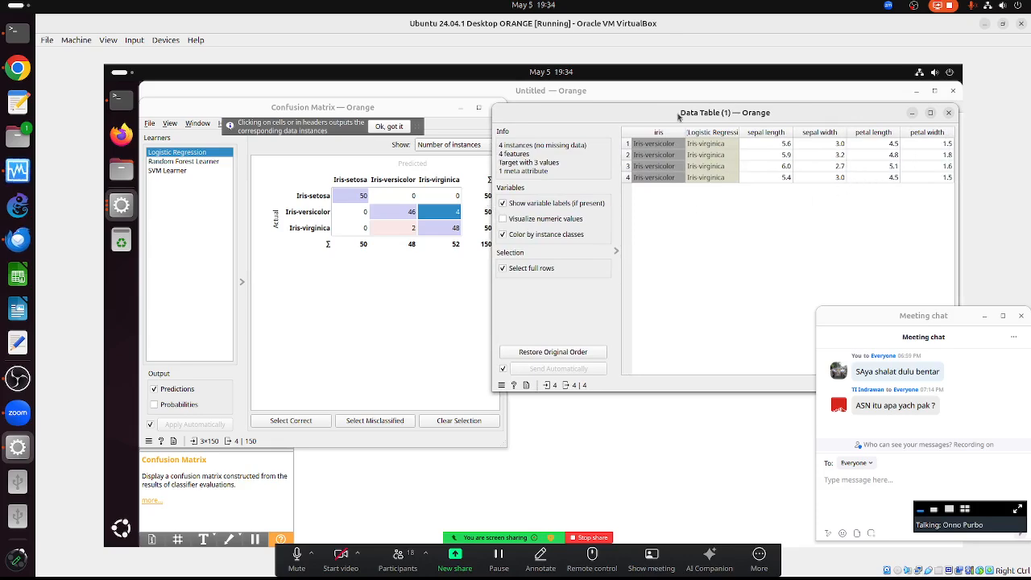
{"action": "left_click_drag", "start_coordinate": [687, 113], "coordinate": [495, 110]}
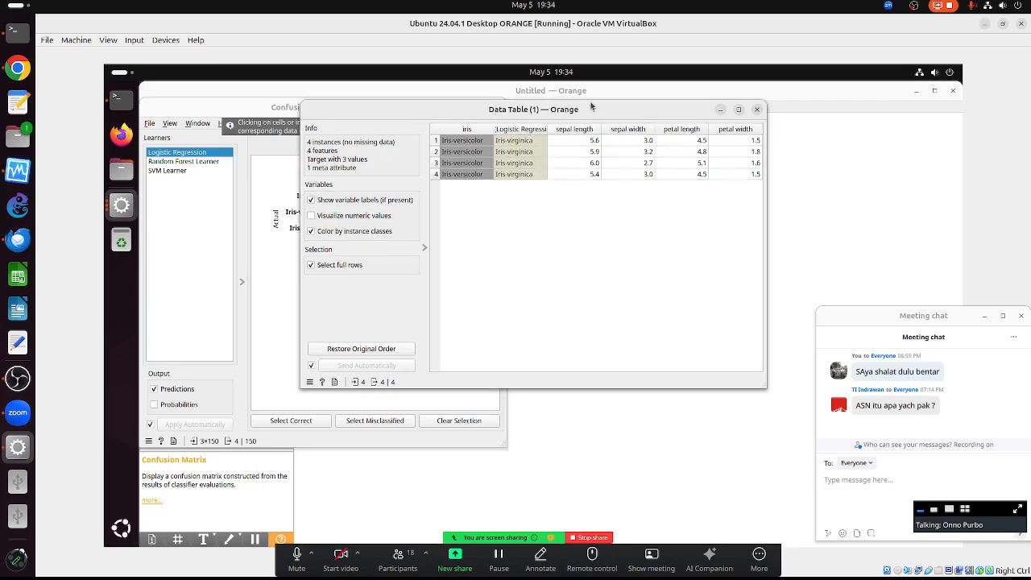
{"action": "left_click_drag", "start_coordinate": [584, 111], "coordinate": [794, 97]}
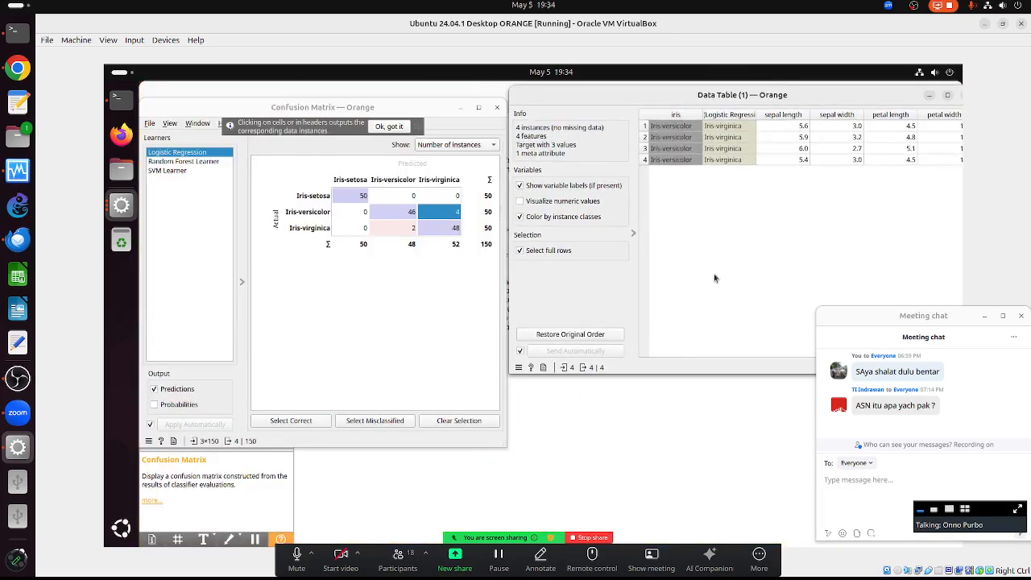
- Bring the Untitled Orange workflow canvas back to the front
{"action": "left_click", "coordinate": [124, 218]}
{"action": "left_click", "coordinate": [178, 226]}
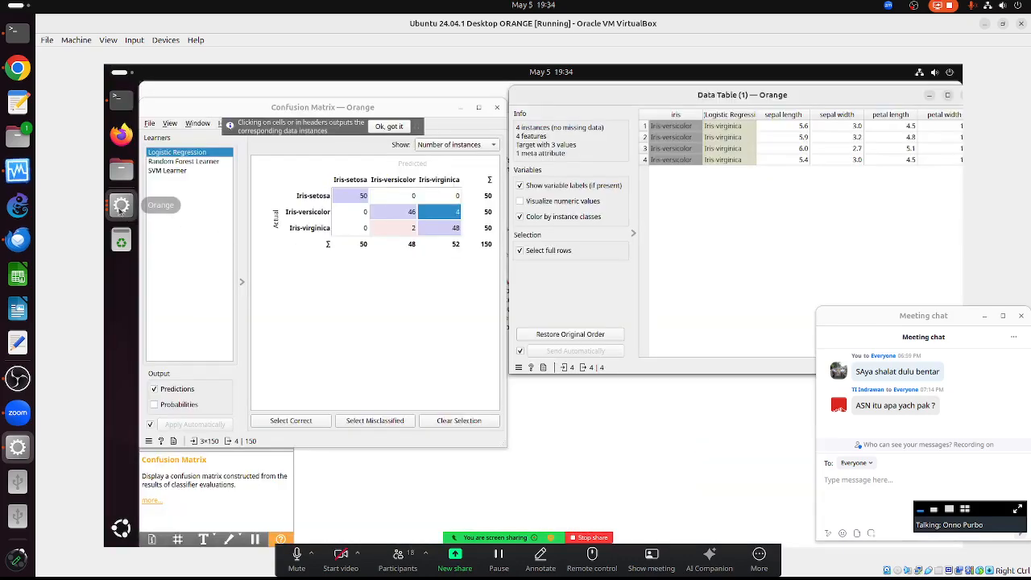
{"action": "left_click", "coordinate": [121, 204]}
{"action": "left_click", "coordinate": [516, 387]}
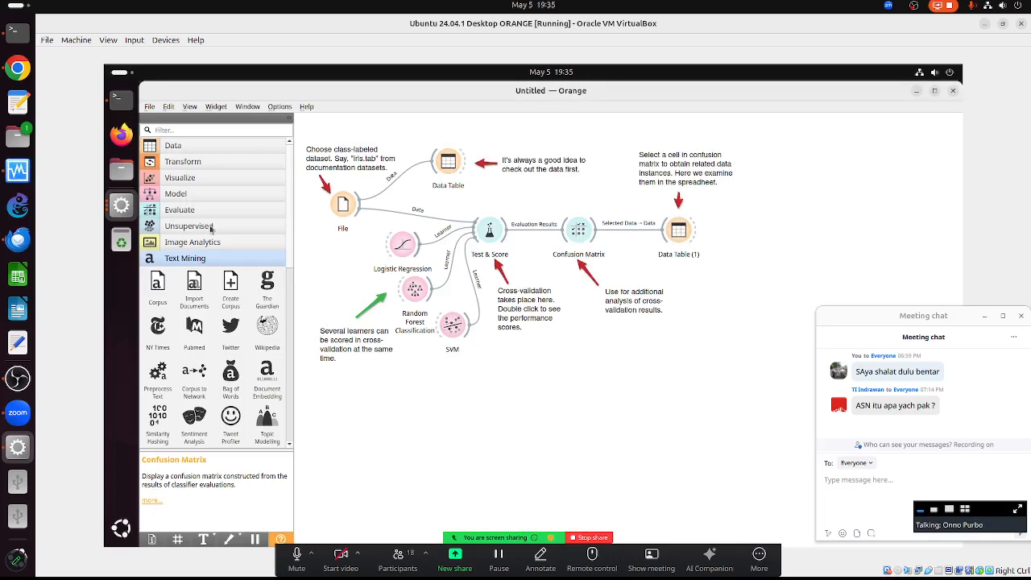
- Place an unconnected Save Data widget from the Data category beside Data Table (1)
{"action": "left_click", "coordinate": [184, 146]}
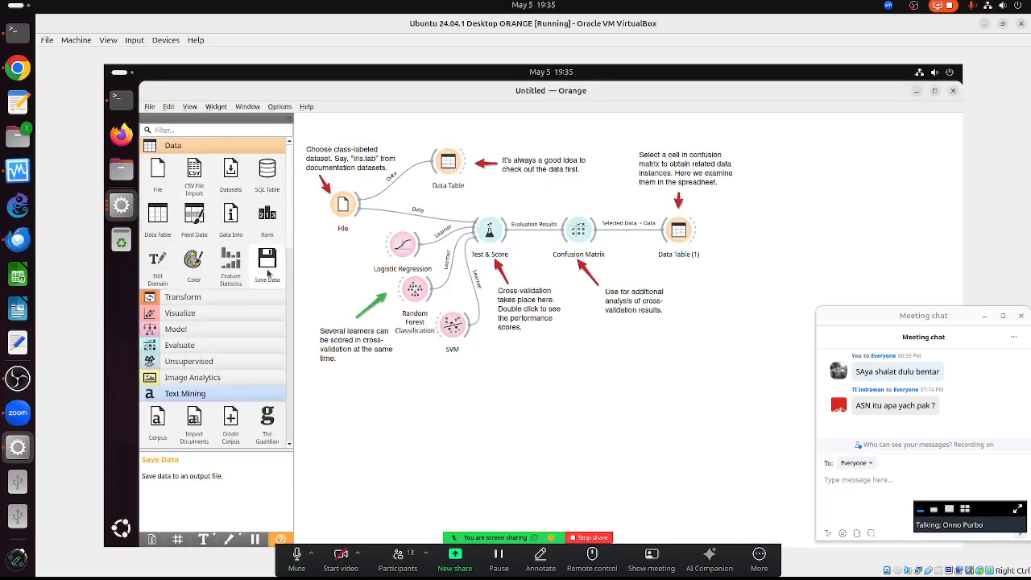
{"action": "left_click_drag", "start_coordinate": [267, 260], "coordinate": [787, 243]}
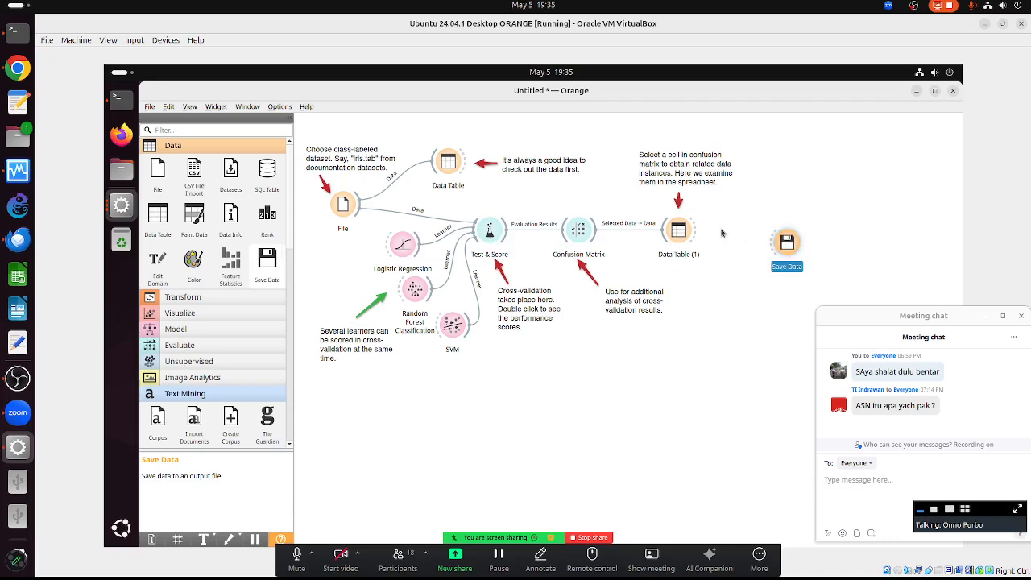
{"action": "left_click_drag", "start_coordinate": [694, 232], "coordinate": [724, 239]}
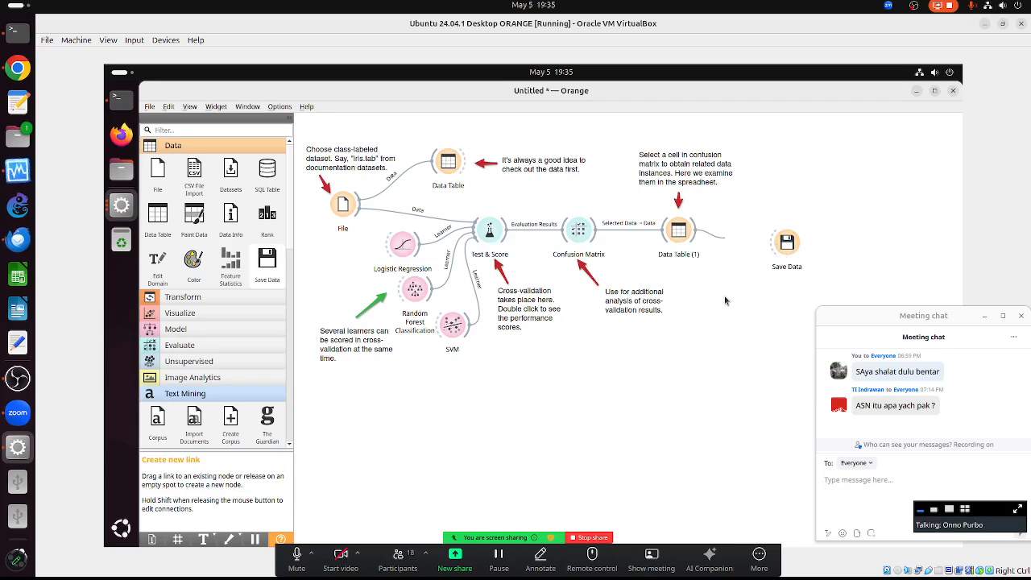
{"action": "left_click", "coordinate": [736, 204]}
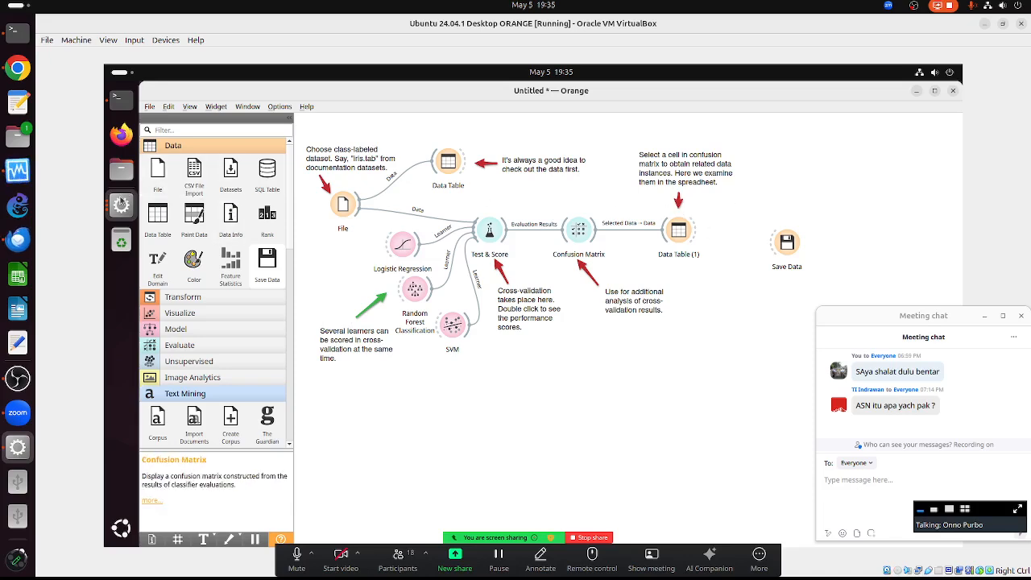
{"action": "left_click", "coordinate": [117, 207]}
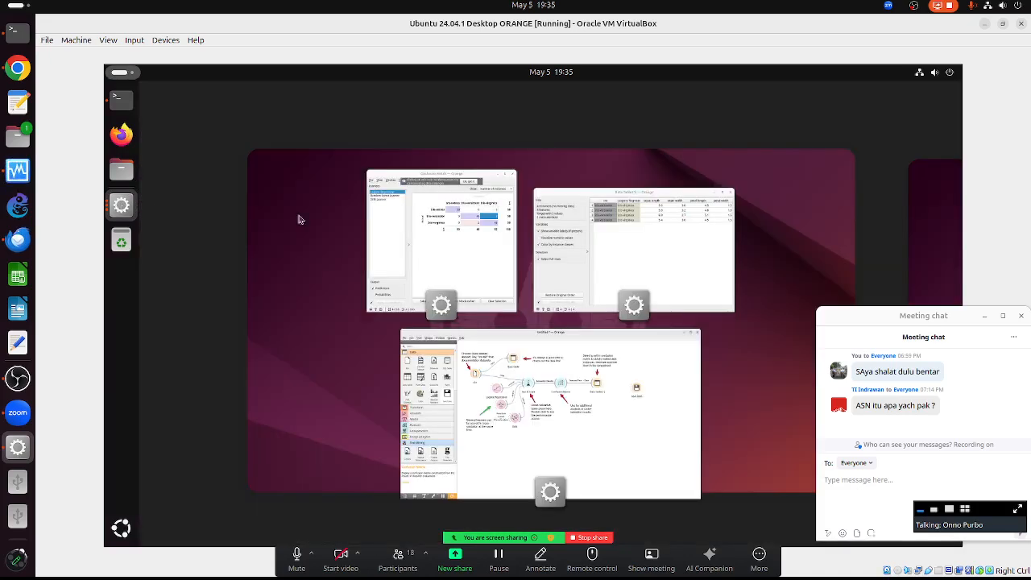
- List misclassified virginica-as-versicolor and versicolor-as-virginica flowers in Data Table (1), comparing Random Forest
{"action": "left_click", "coordinate": [446, 252]}
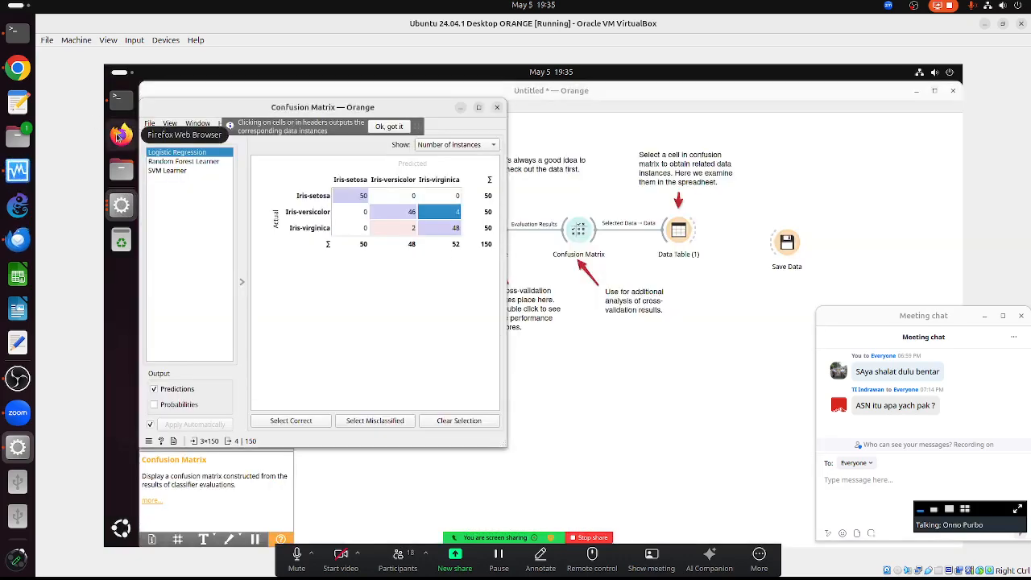
{"action": "key", "text": "alt+Tab"}
{"action": "key", "text": "alt+Tab"}
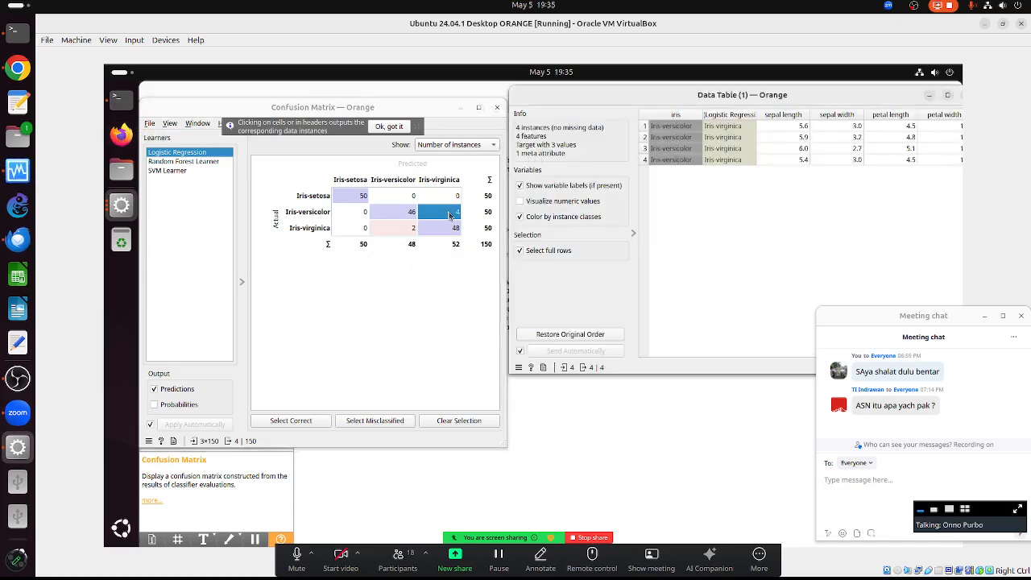
{"action": "left_click", "coordinate": [398, 228]}
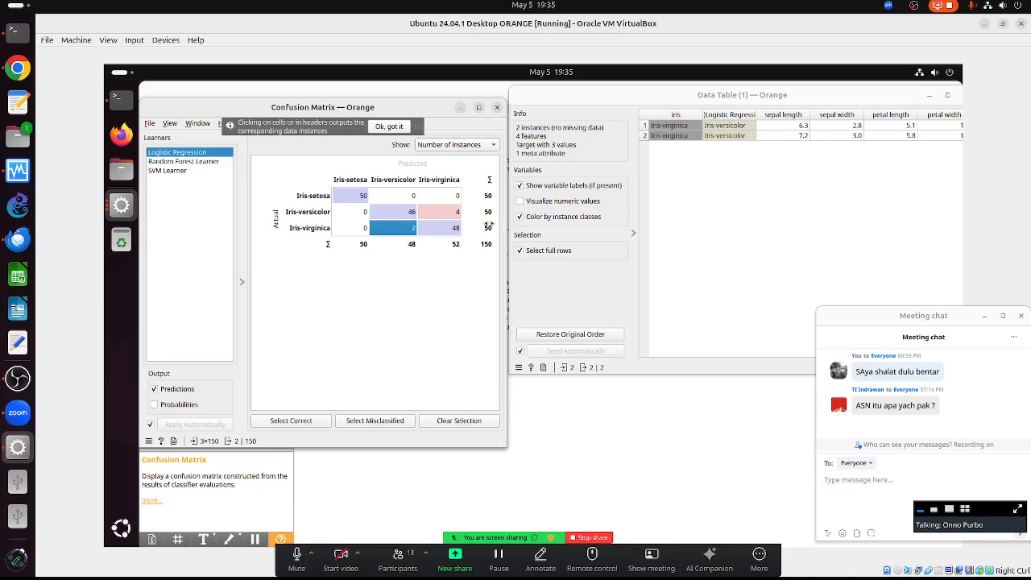
{"action": "left_click", "coordinate": [186, 160]}
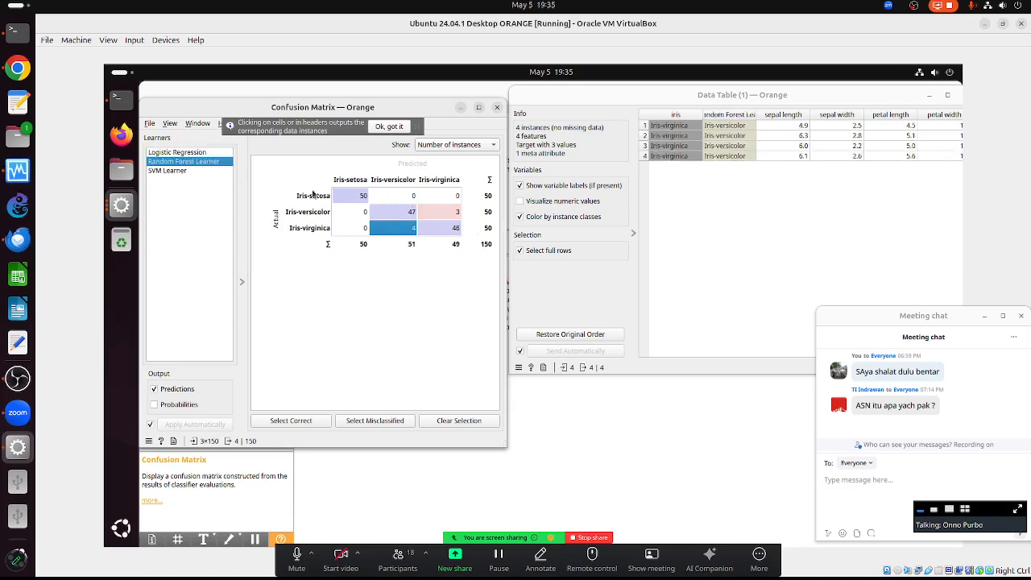
{"action": "left_click", "coordinate": [459, 211]}
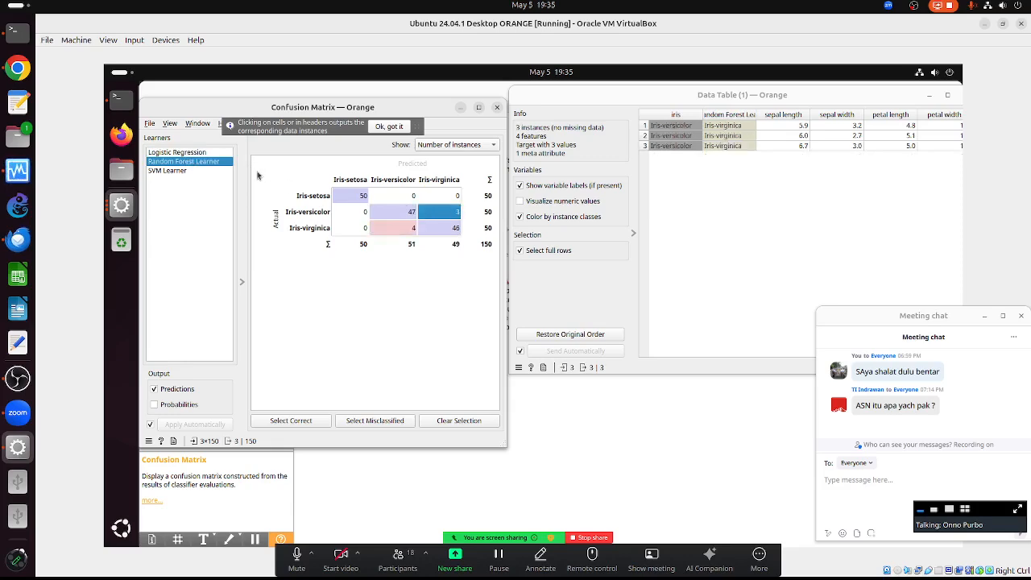
- Compare Logistic Regression, Random Forest and SVM, showing SVM's 5 versicolor-as-virginica errors in the table
{"action": "left_click", "coordinate": [195, 153]}
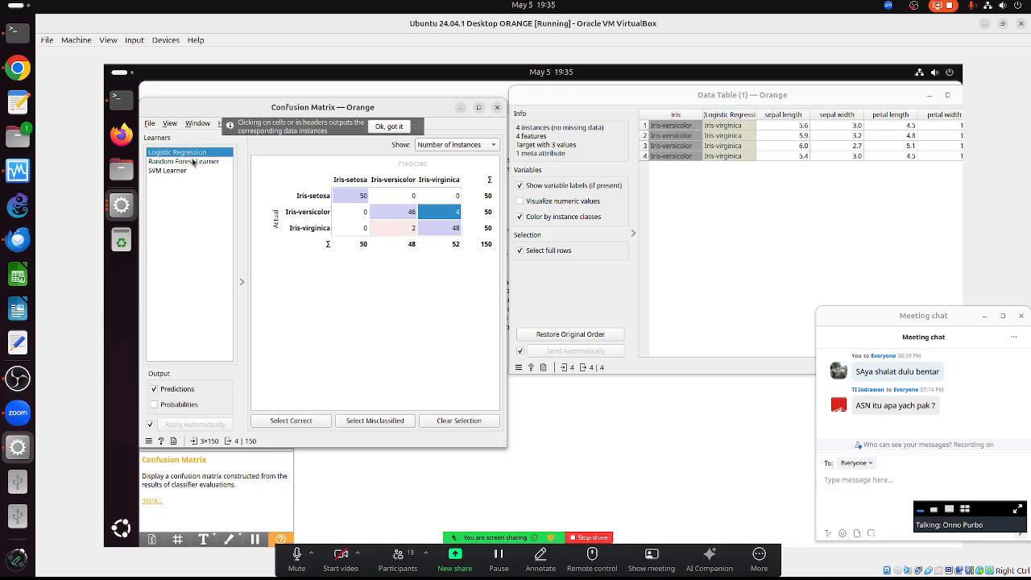
{"action": "left_click", "coordinate": [194, 163]}
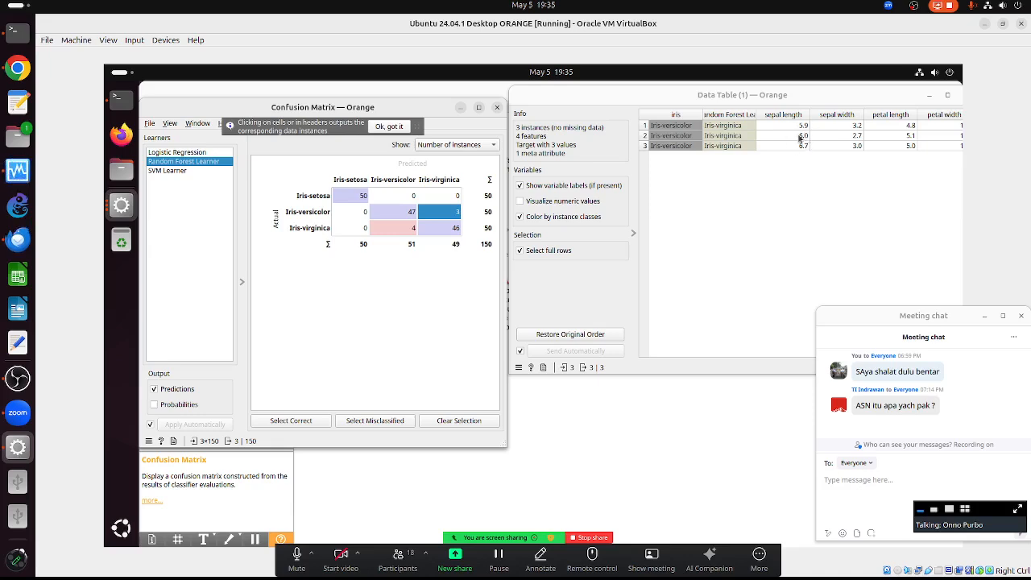
{"action": "left_click", "coordinate": [180, 171]}
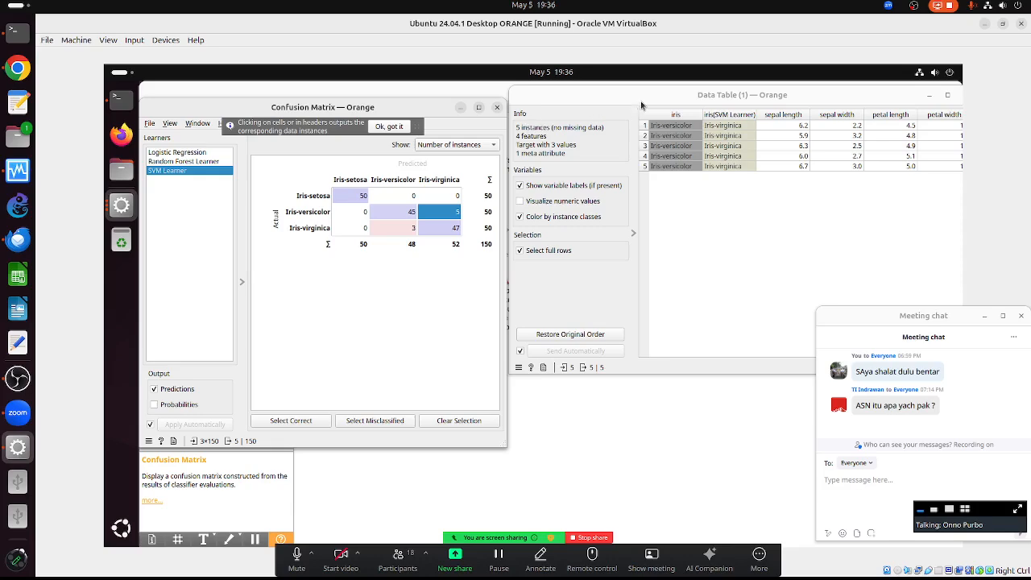
{"action": "left_click_drag", "start_coordinate": [633, 100], "coordinate": [635, 127]}
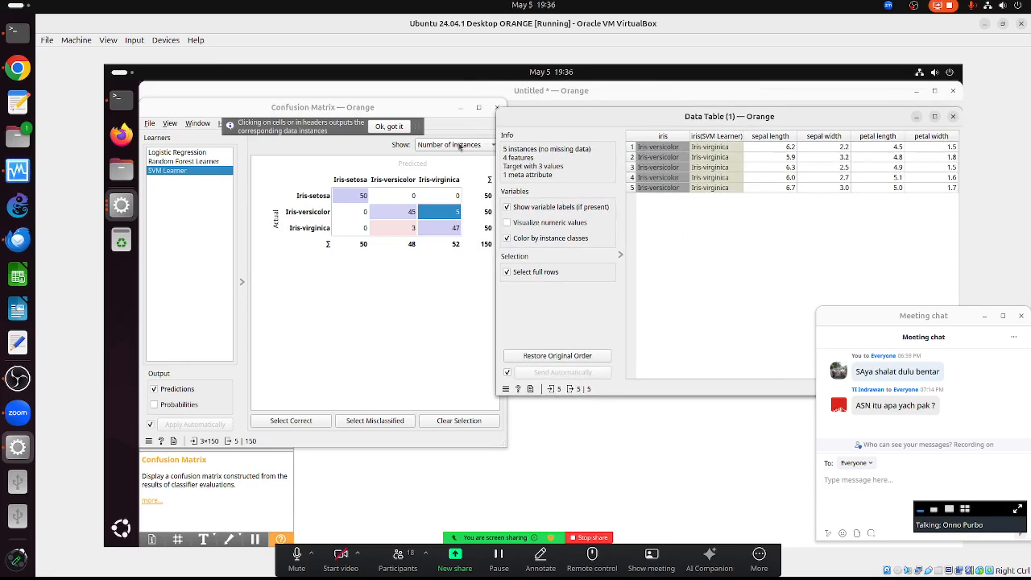
{"action": "left_click", "coordinate": [438, 113]}
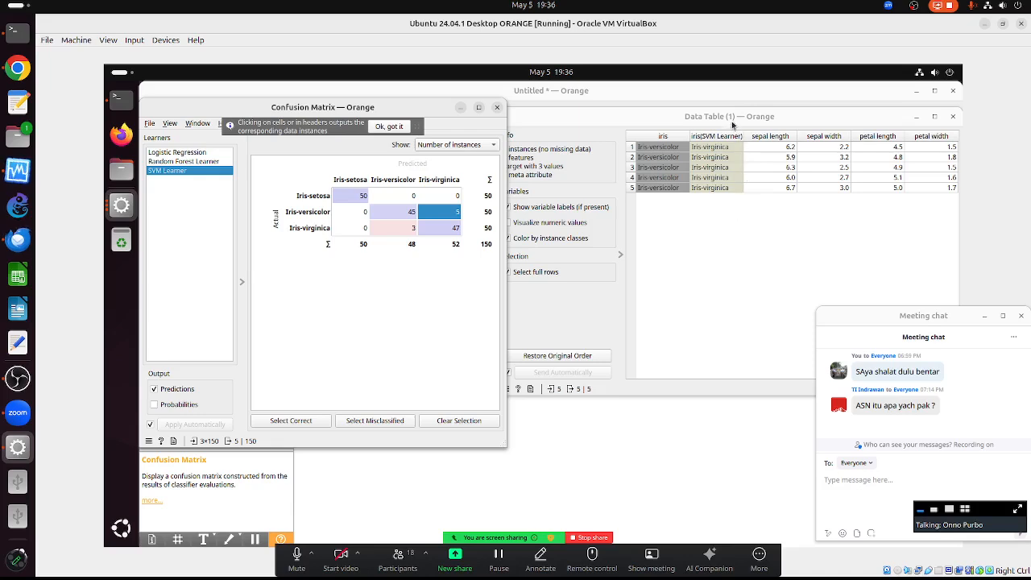
{"action": "left_click", "coordinate": [693, 116]}
{"action": "left_click_drag", "start_coordinate": [678, 118], "coordinate": [670, 119]}
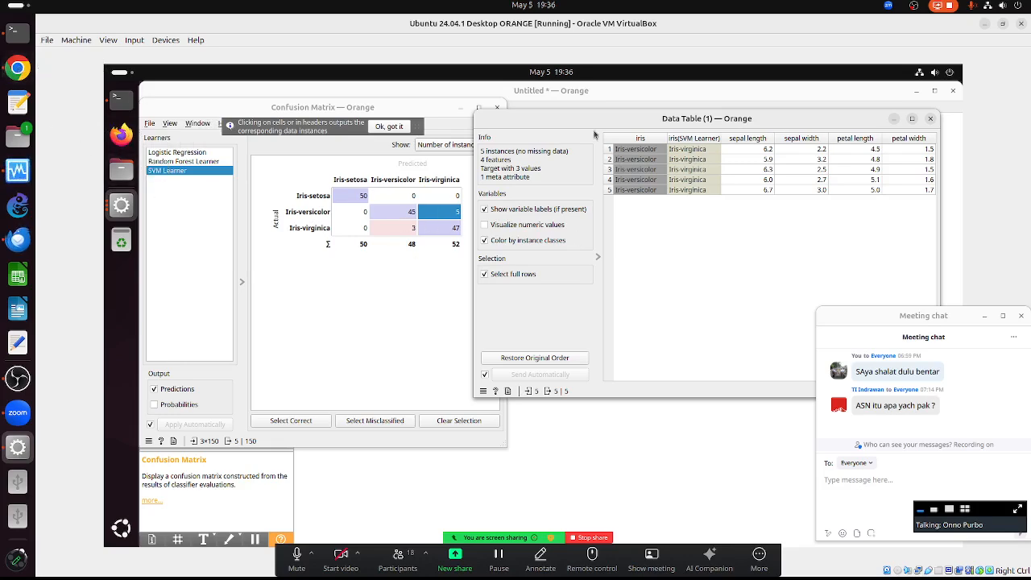
- Close the Data Table and Confusion Matrix windows and delete the entire current workflow
{"action": "left_click", "coordinate": [931, 119]}
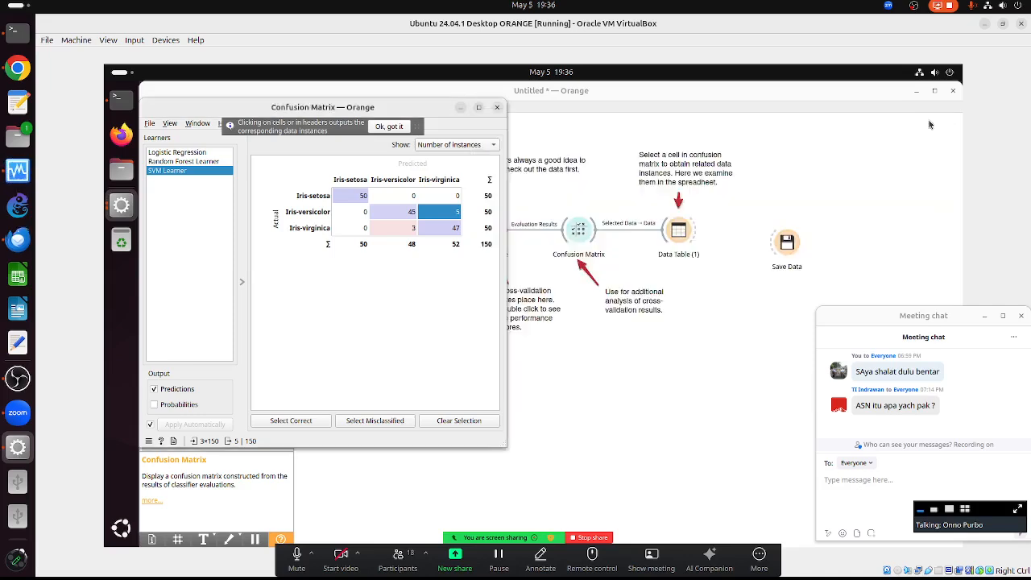
{"action": "left_click", "coordinate": [497, 107]}
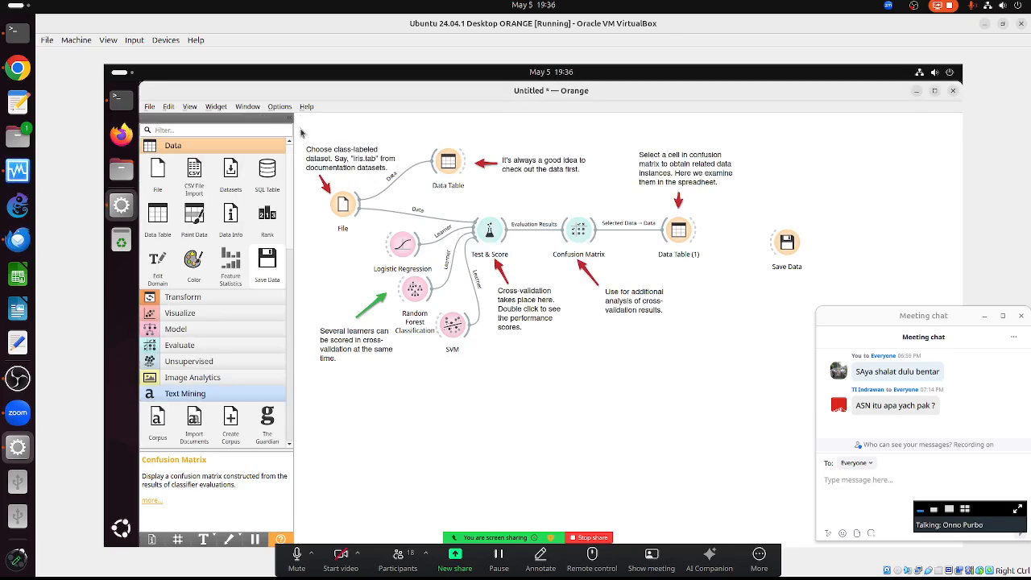
{"action": "key", "text": "ctrl+a"}
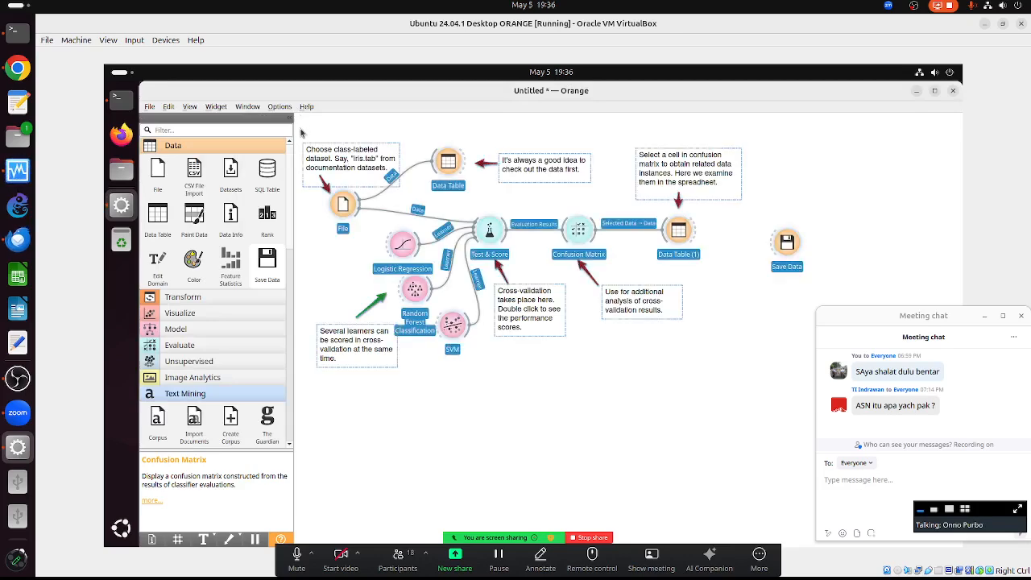
{"action": "key", "text": "Delete"}
- Load the Where are Misclassifications? workflow from Help's Example Workflows
{"action": "left_click", "coordinate": [307, 106]}
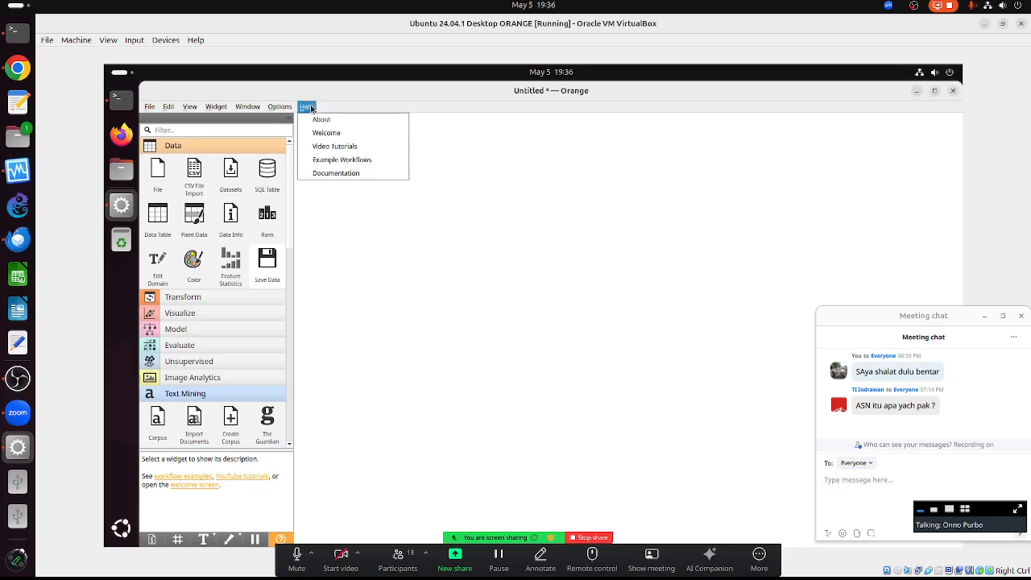
{"action": "left_click", "coordinate": [335, 160]}
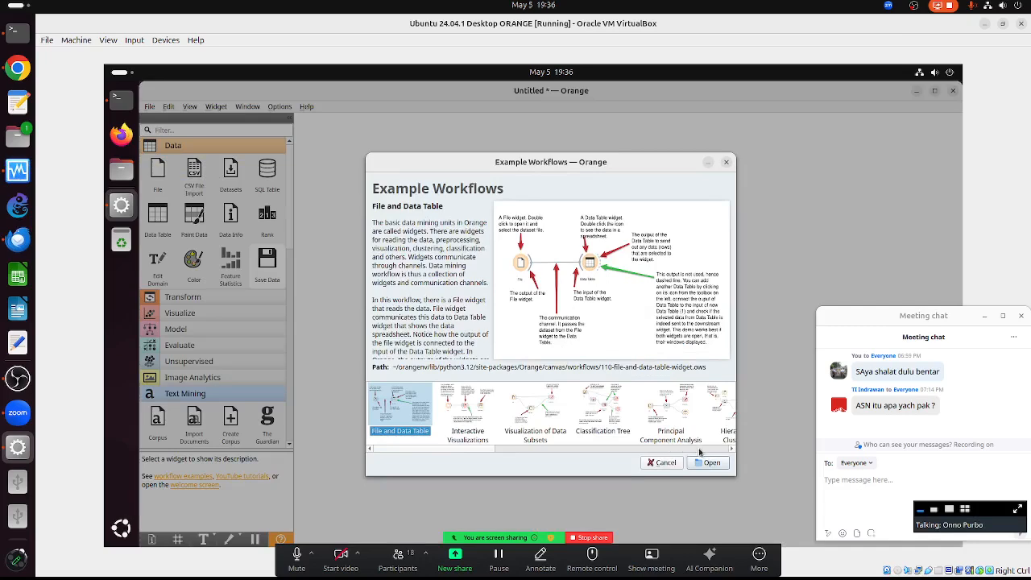
{"action": "left_click", "coordinate": [731, 449]}
{"action": "left_click", "coordinate": [731, 449]}
{"action": "left_click", "coordinate": [731, 449]}
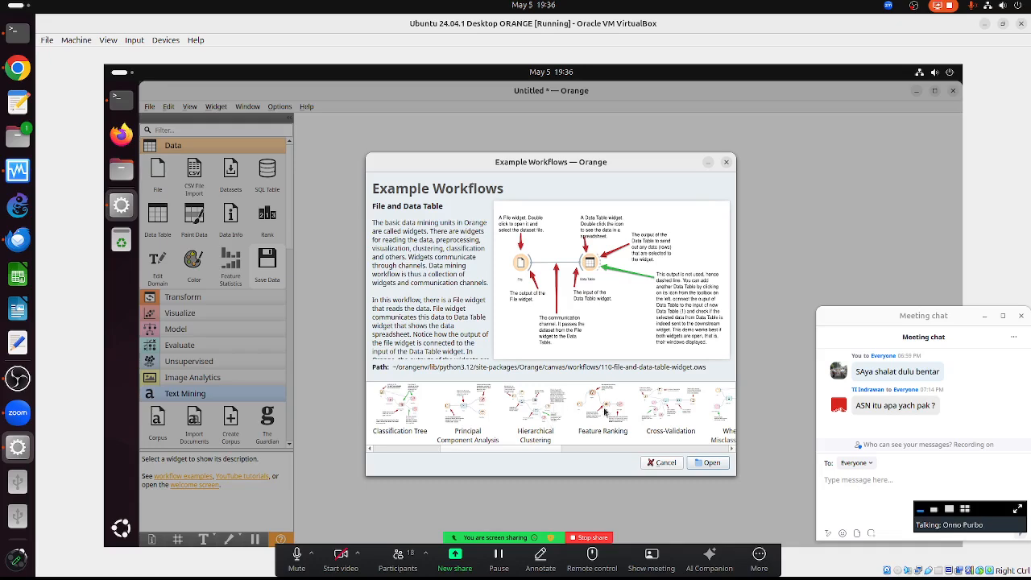
{"action": "left_click", "coordinate": [732, 450]}
{"action": "left_click", "coordinate": [732, 451]}
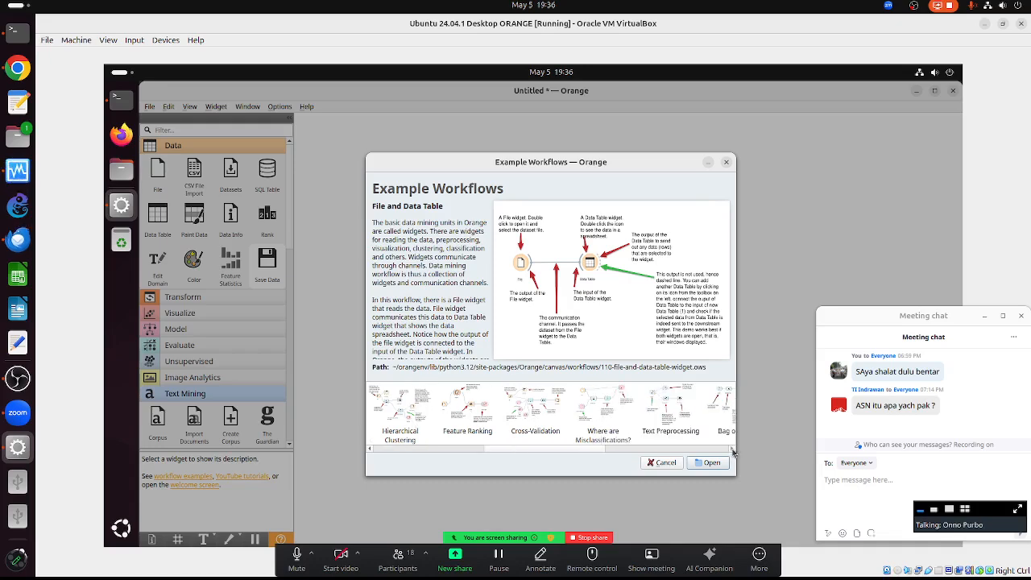
{"action": "double_click", "coordinate": [595, 403]}
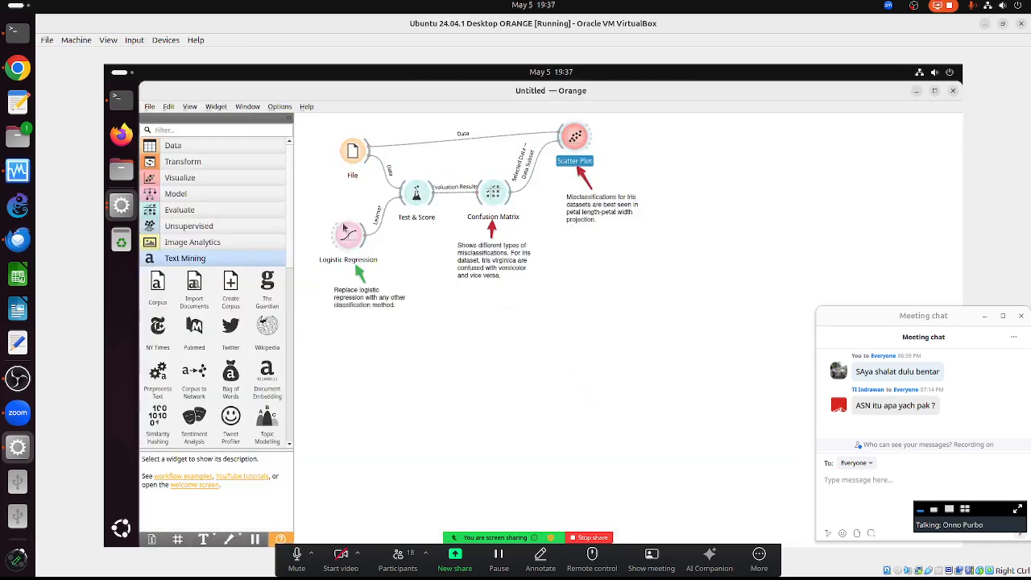
- Check that the File widget loads iris.tab, then view Test & Score results (CA 0.967)
{"action": "double_click", "coordinate": [357, 154]}
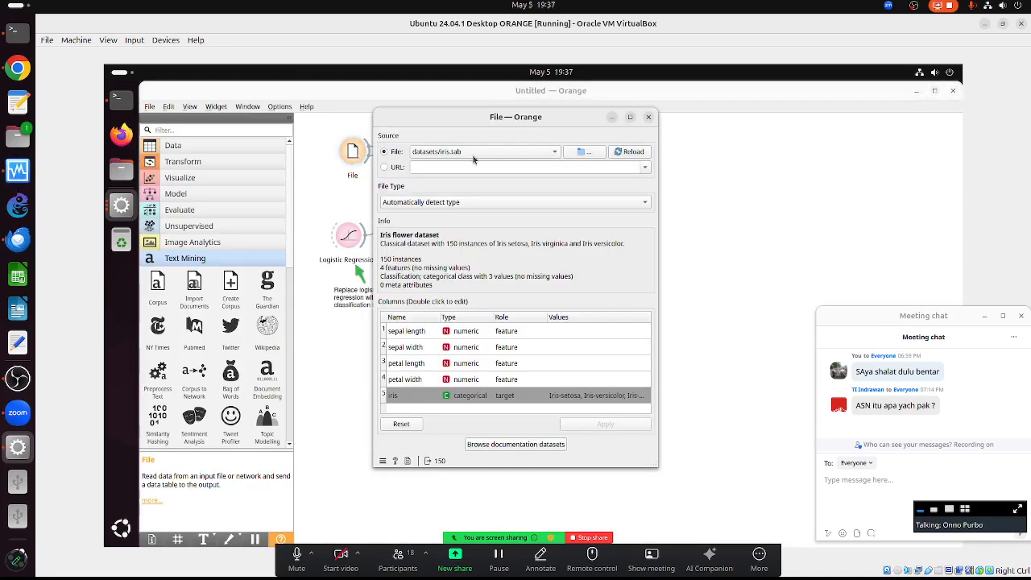
{"action": "left_click", "coordinate": [649, 117]}
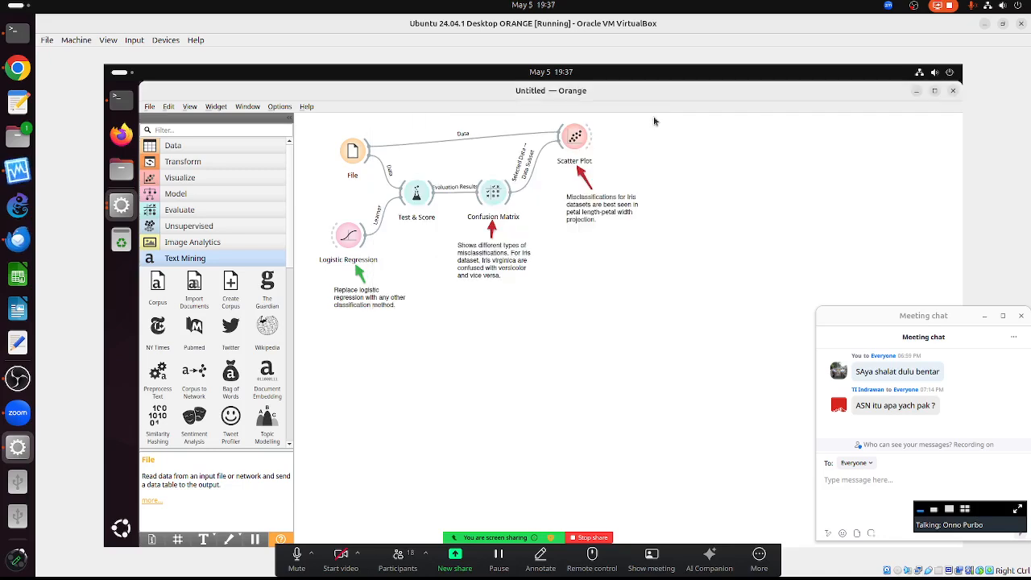
{"action": "double_click", "coordinate": [416, 194]}
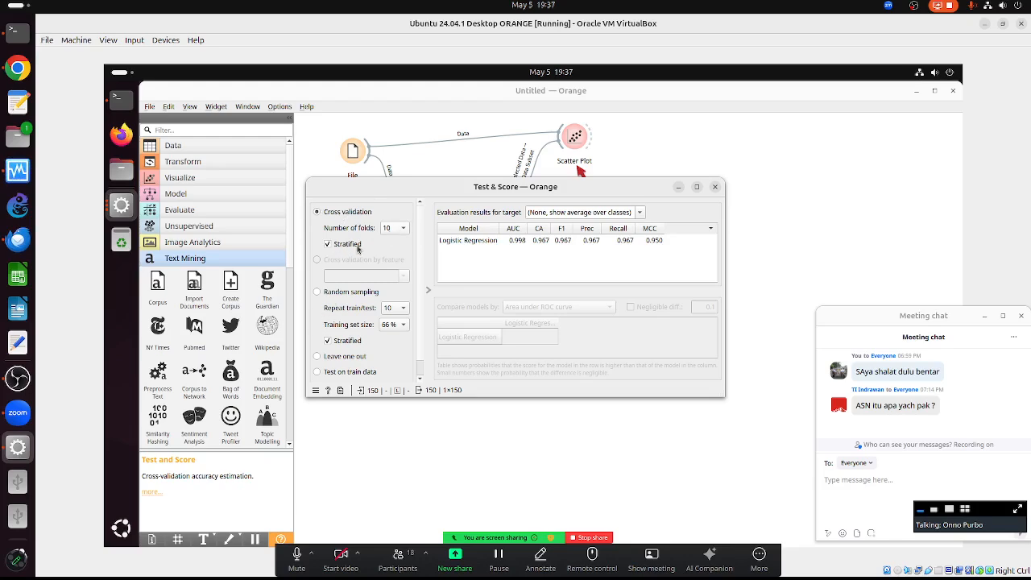
- Try 20, 5, 3 and finally 2 cross-validation folds in Test & Score
{"action": "left_click", "coordinate": [400, 232]}
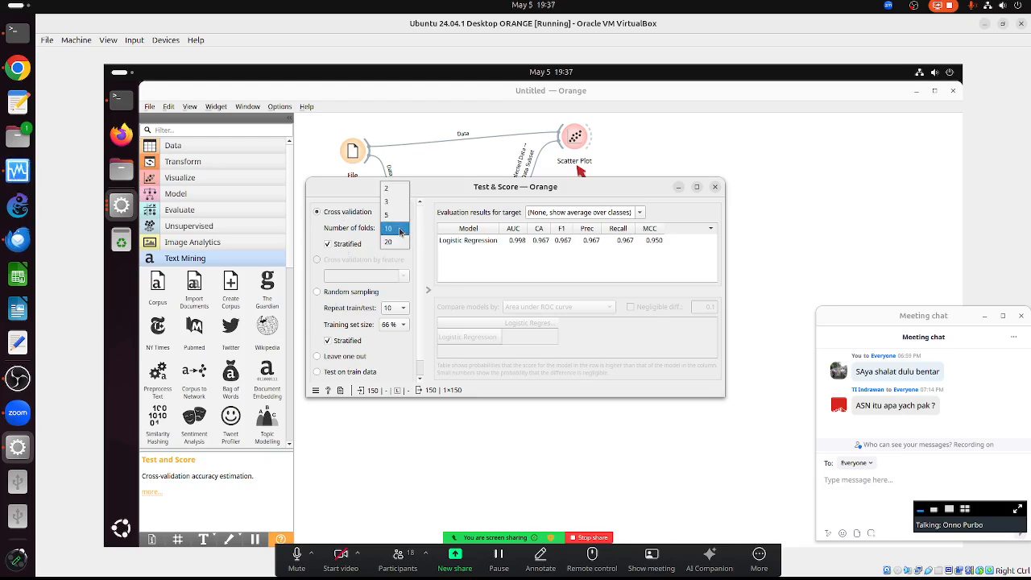
{"action": "left_click", "coordinate": [389, 242]}
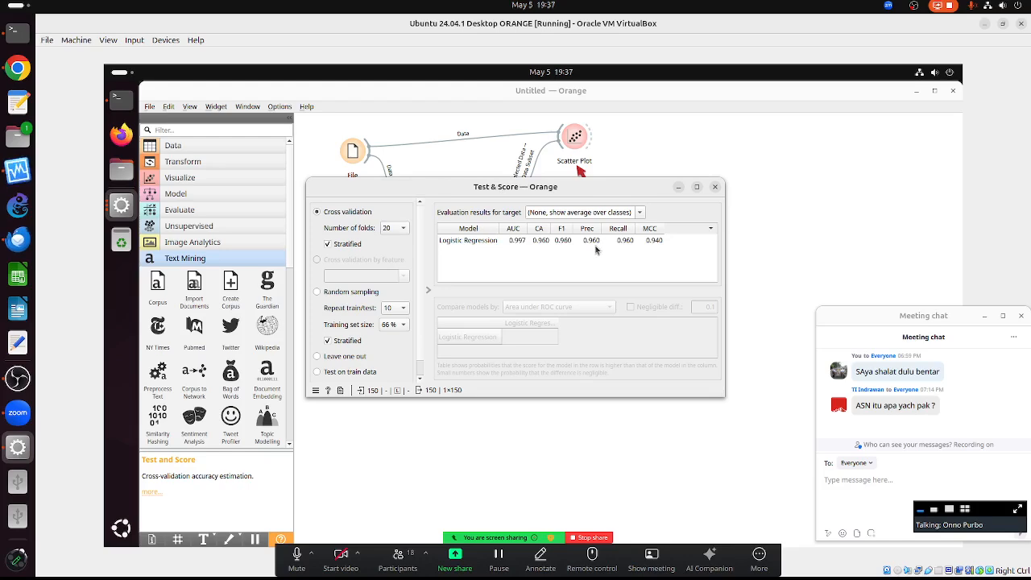
{"action": "left_click", "coordinate": [395, 229]}
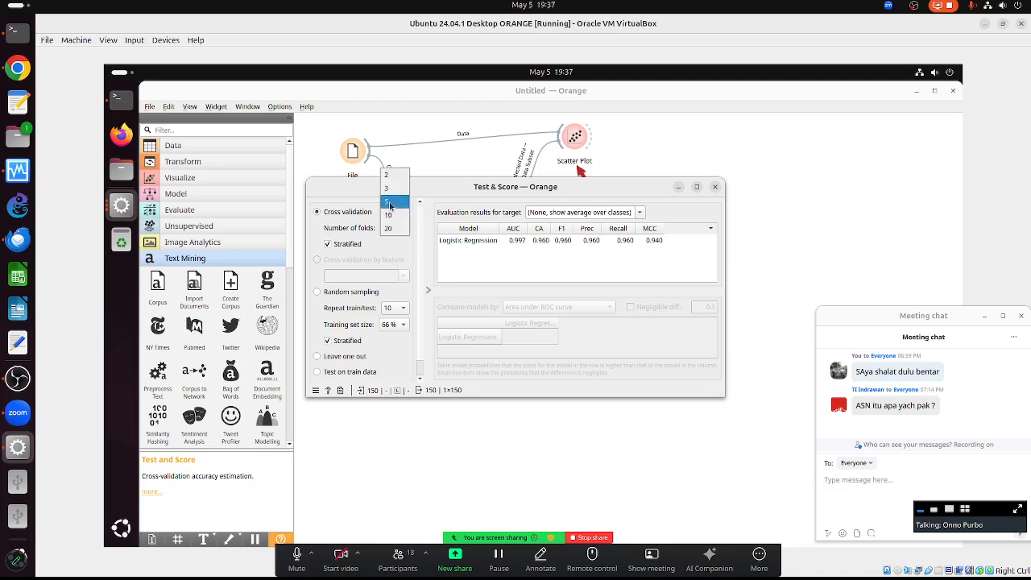
{"action": "left_click", "coordinate": [390, 203]}
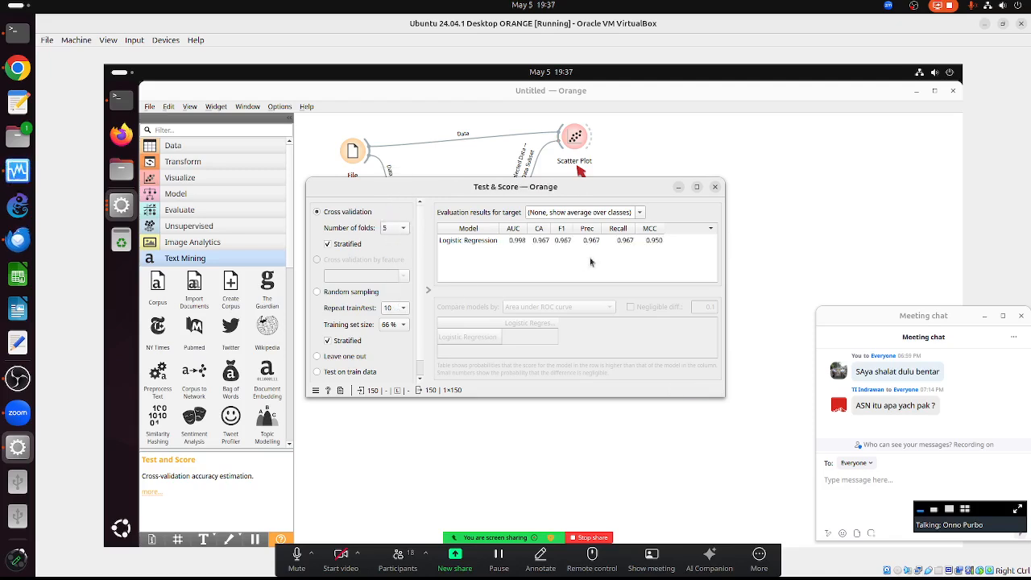
{"action": "left_click", "coordinate": [394, 228]}
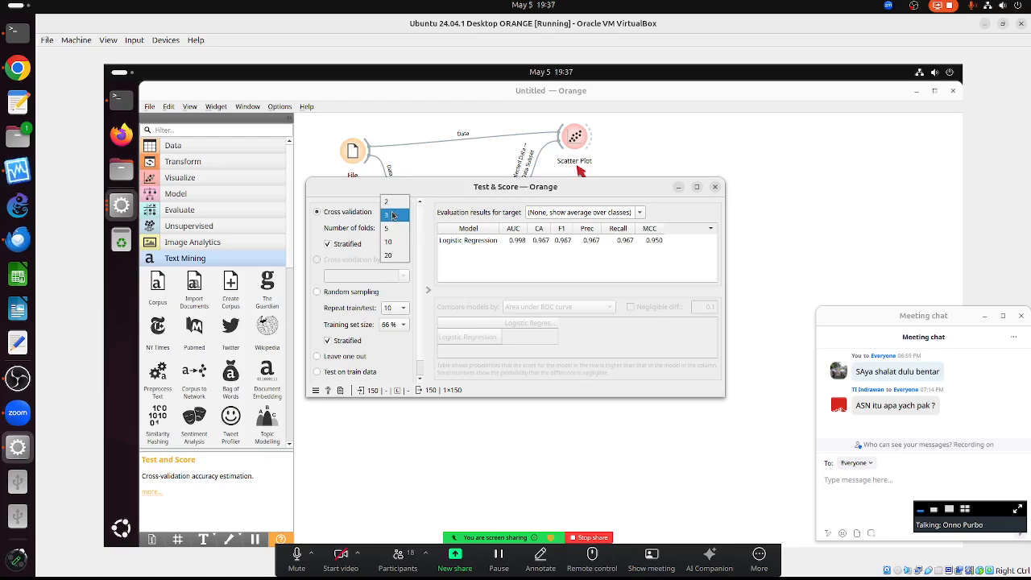
{"action": "left_click", "coordinate": [393, 214]}
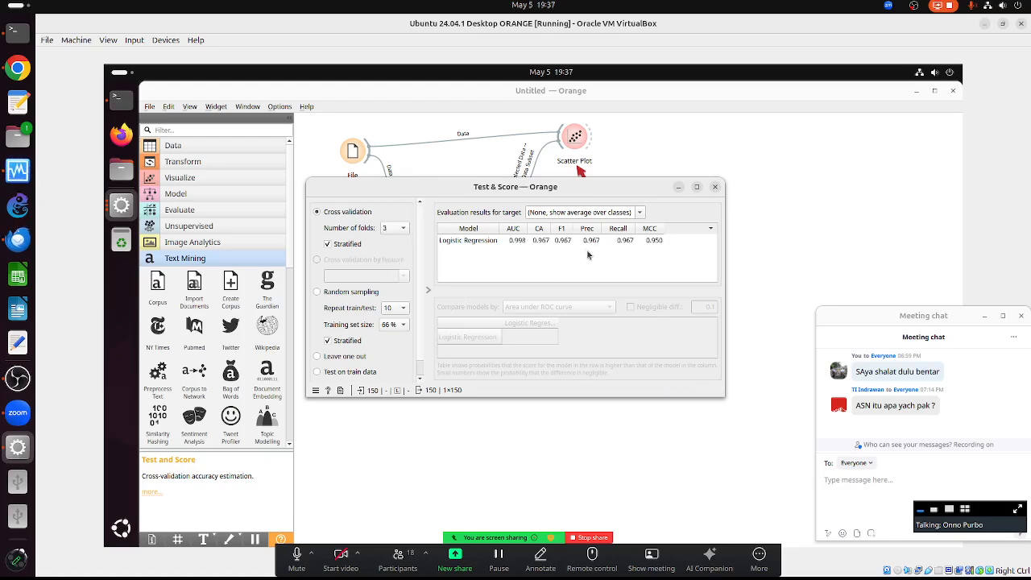
{"action": "left_click", "coordinate": [396, 227]}
{"action": "left_click", "coordinate": [393, 214]}
- Switch to random sampling, trying 90%, 95% and finally 80% training set size
{"action": "left_click", "coordinate": [320, 293]}
{"action": "left_click", "coordinate": [393, 325]}
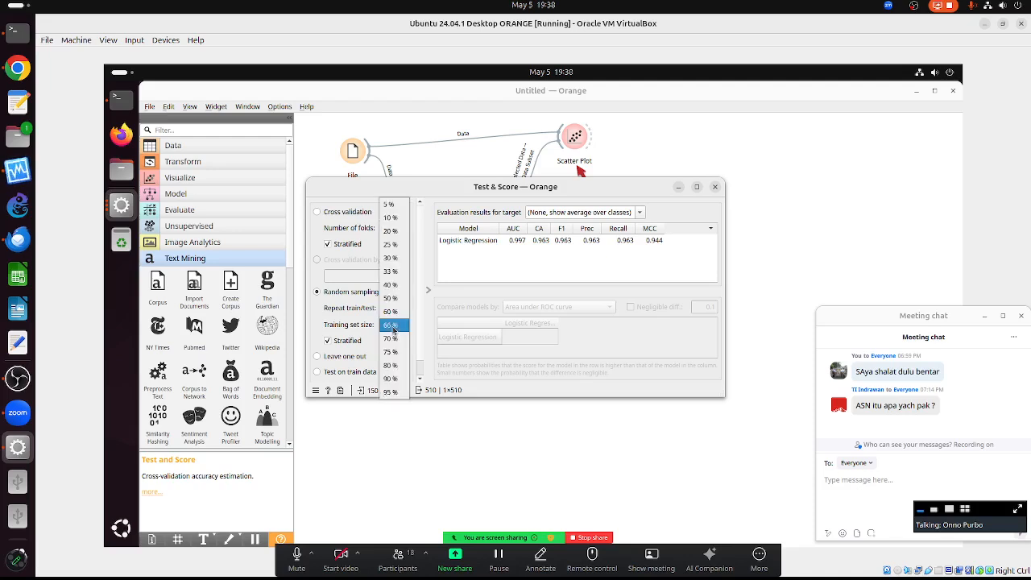
{"action": "left_click", "coordinate": [392, 379]}
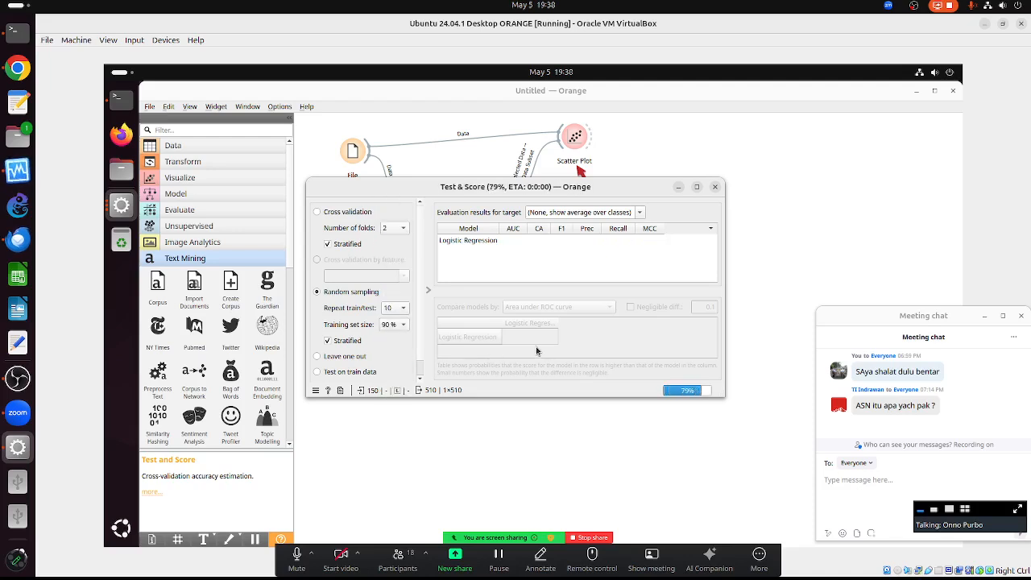
{"action": "left_click", "coordinate": [403, 326]}
{"action": "left_click", "coordinate": [392, 339]}
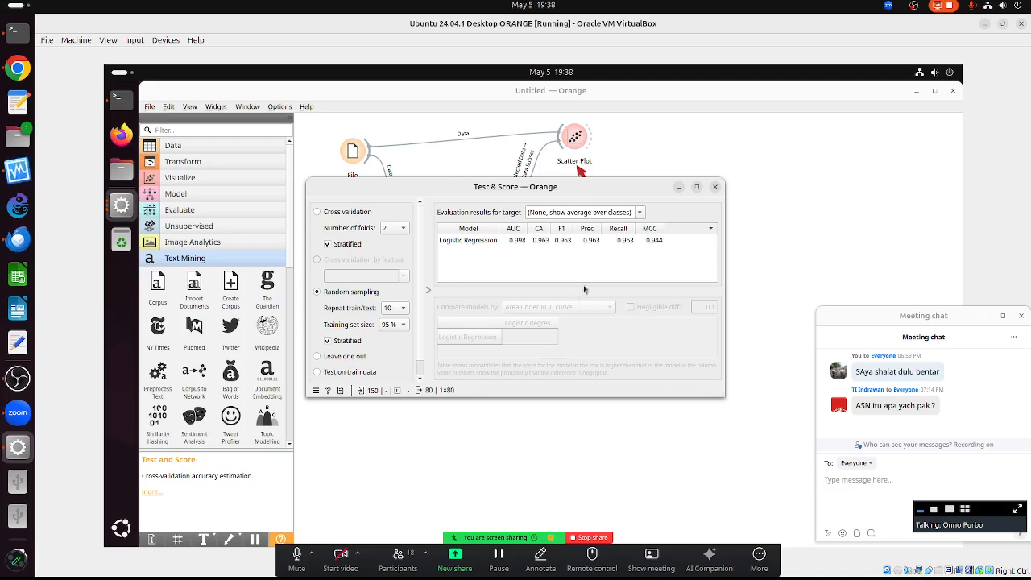
{"action": "left_click", "coordinate": [395, 325]}
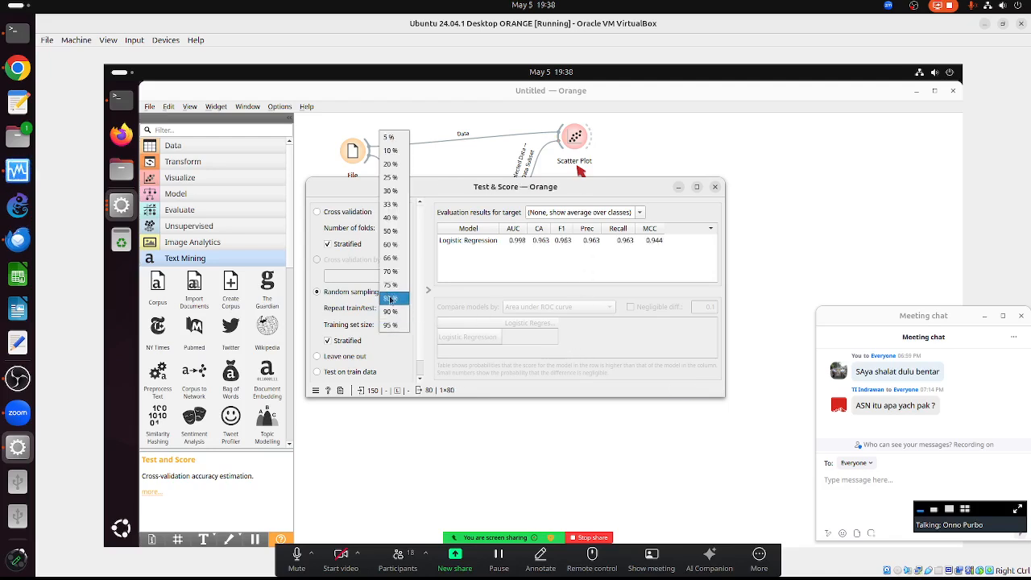
{"action": "left_click", "coordinate": [392, 299]}
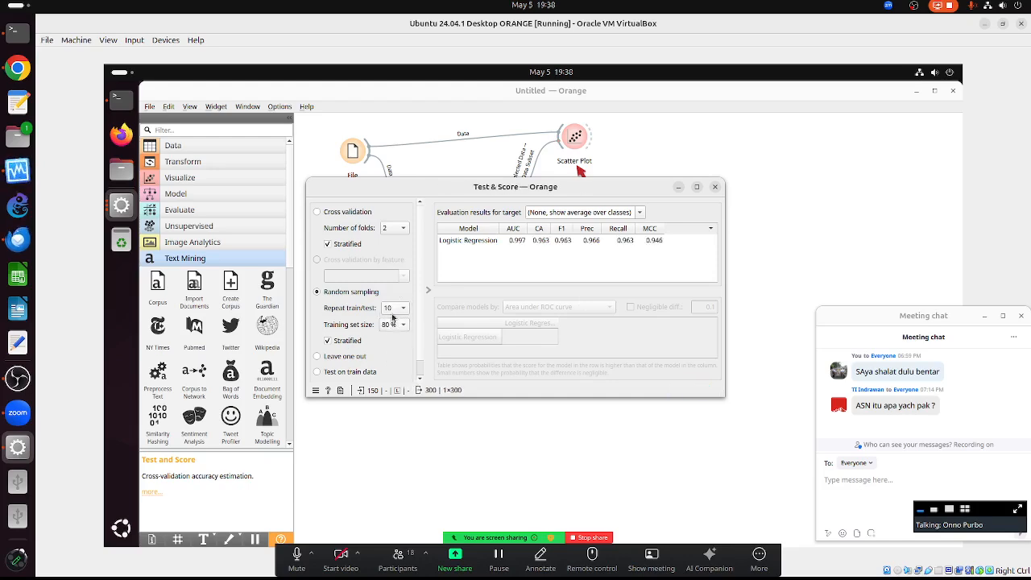
- Set random sampling to repeat train/test 20 times, giving CA 0.963
{"action": "left_click", "coordinate": [393, 310]}
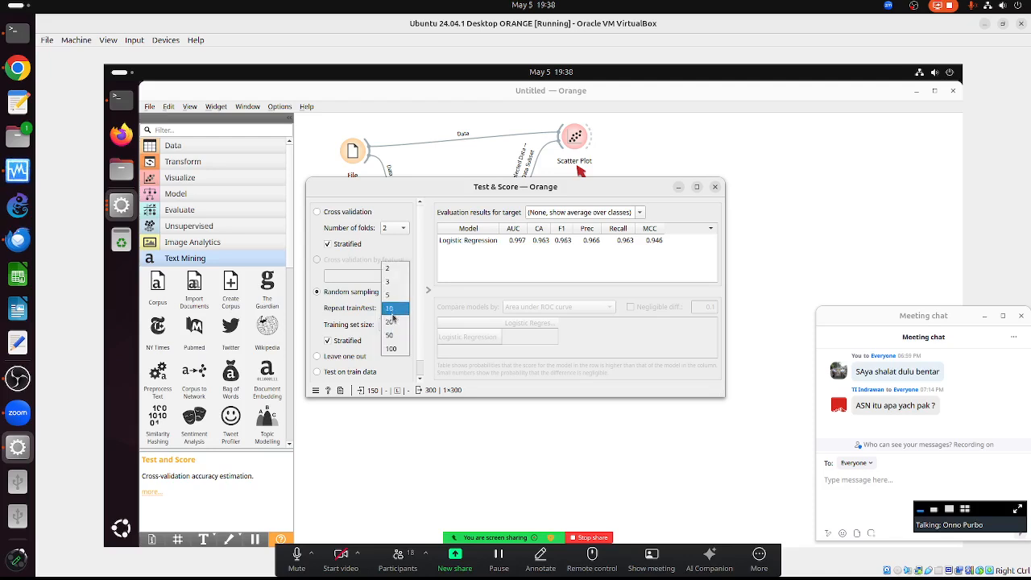
{"action": "left_click", "coordinate": [390, 322]}
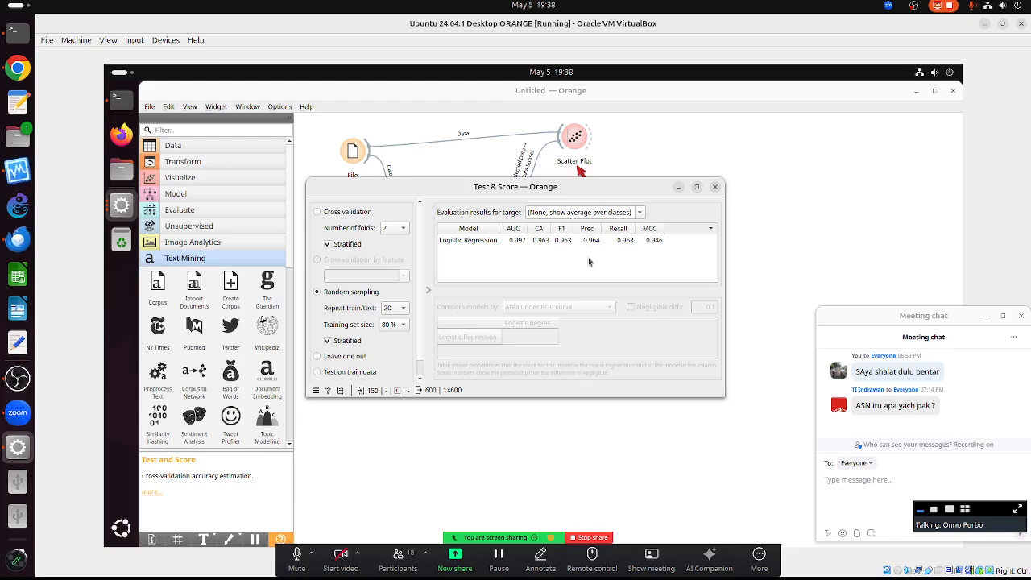
{"action": "left_click_drag", "start_coordinate": [645, 190], "coordinate": [637, 293]}
- Open Confusion Matrix, check Logistic Regression, and place Test & Score beside the Confusion Matrix
{"action": "double_click", "coordinate": [495, 193]}
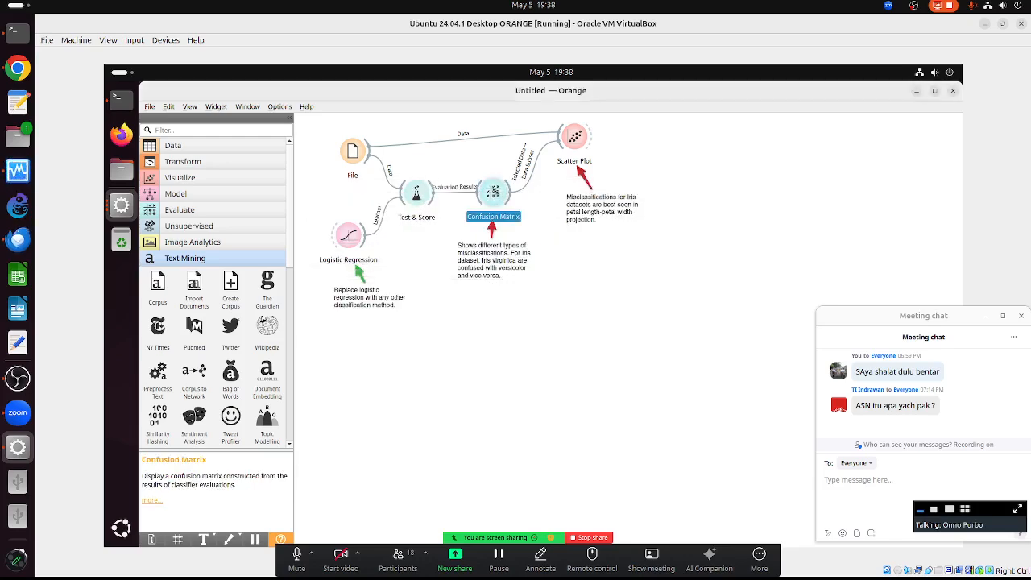
{"action": "left_click_drag", "start_coordinate": [490, 154], "coordinate": [719, 129]}
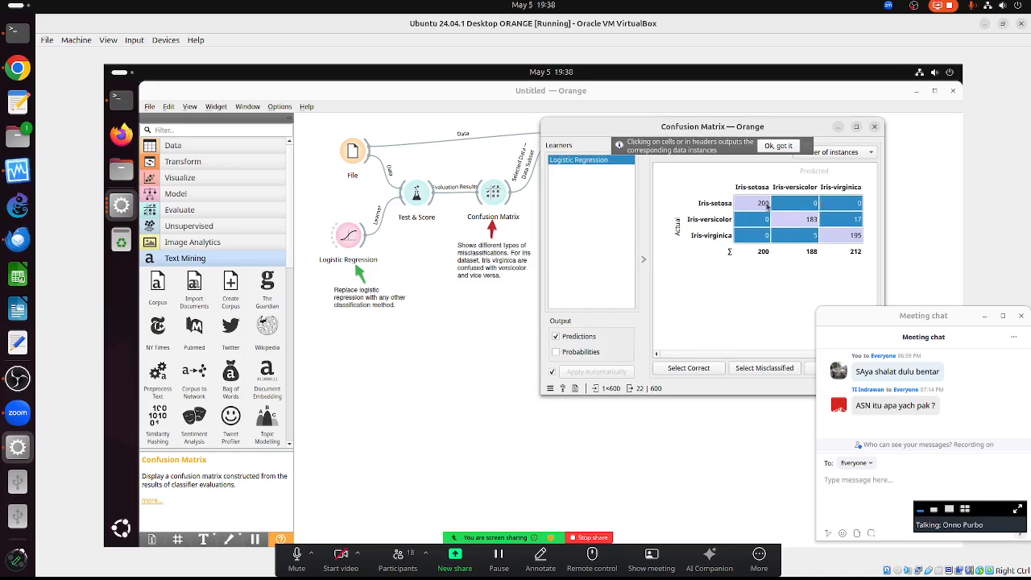
{"action": "double_click", "coordinate": [345, 241]}
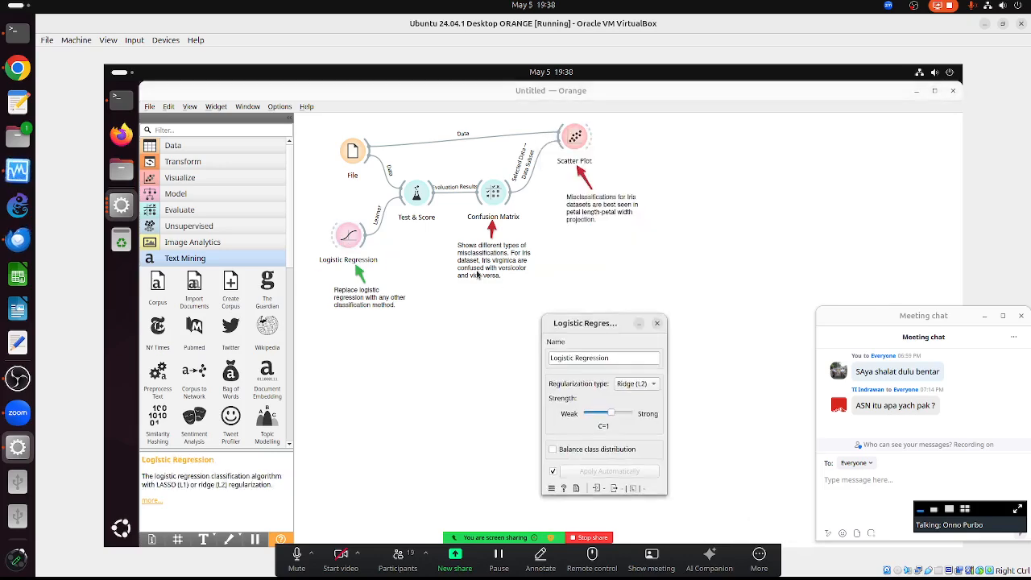
{"action": "left_click_drag", "start_coordinate": [604, 324], "coordinate": [356, 129]}
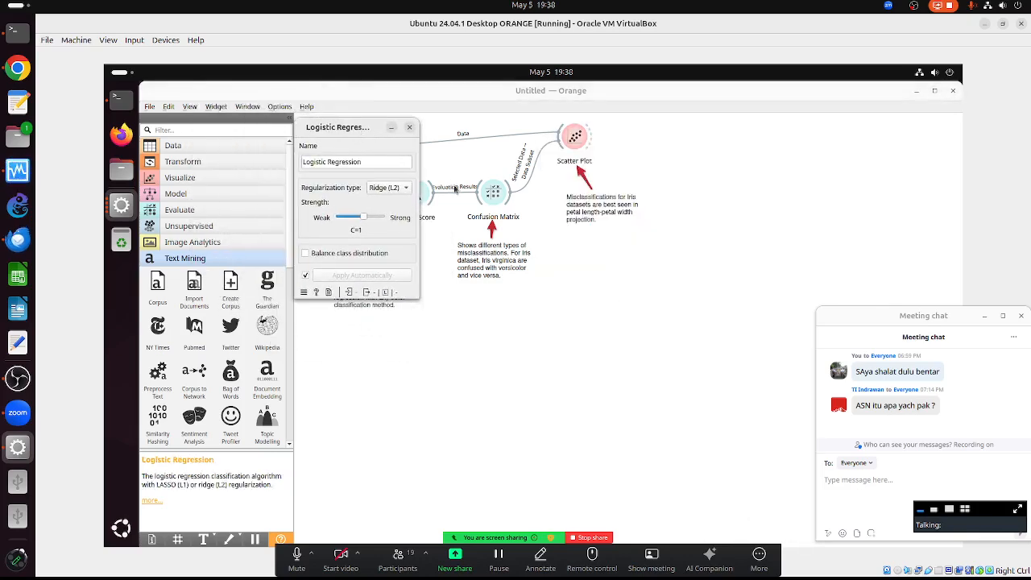
{"action": "key", "text": "alt+Tab"}
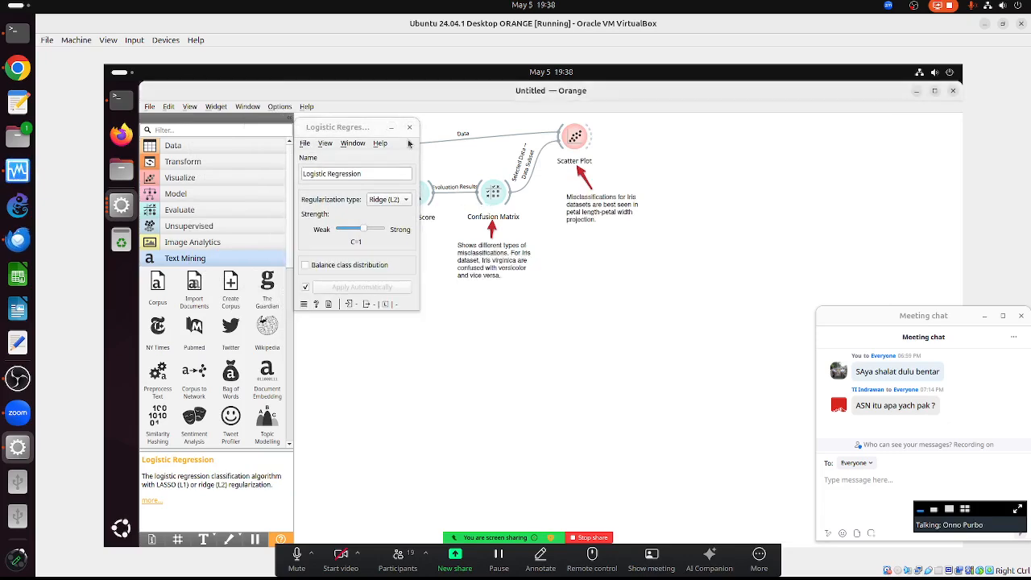
{"action": "left_click", "coordinate": [409, 127]}
{"action": "double_click", "coordinate": [416, 193]}
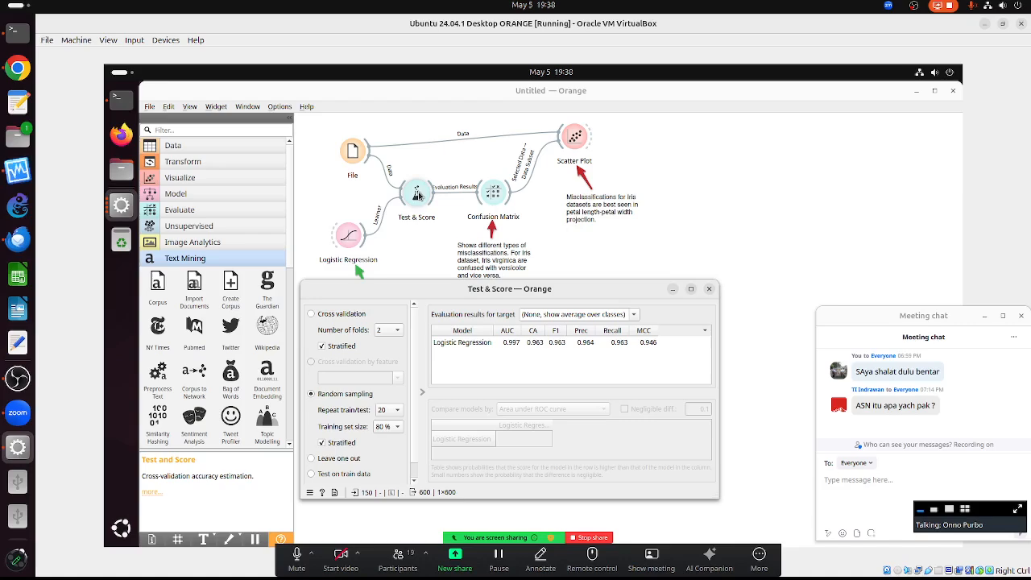
{"action": "left_click_drag", "start_coordinate": [480, 290], "coordinate": [347, 151]}
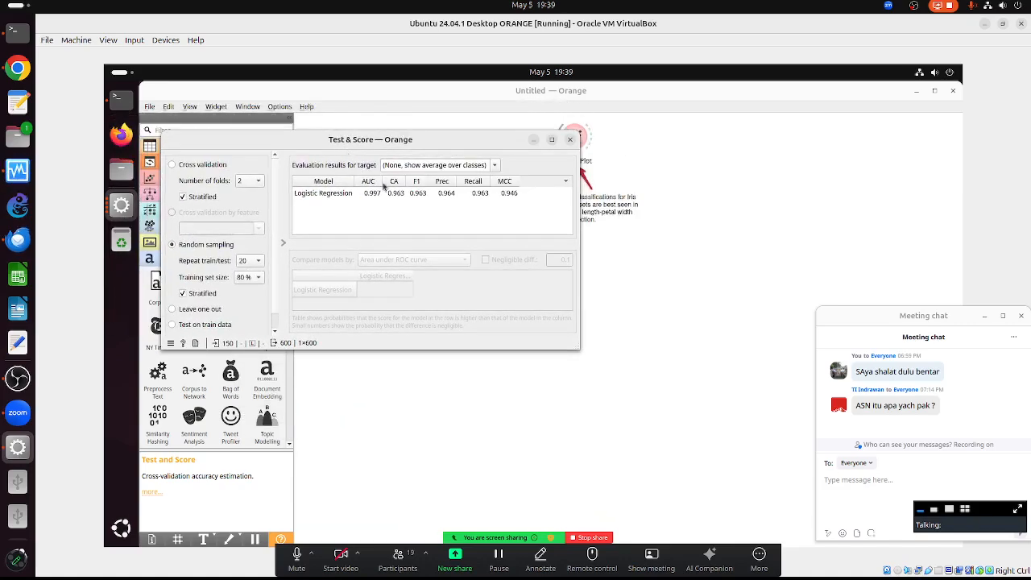
{"action": "key", "text": "alt+Tab"}
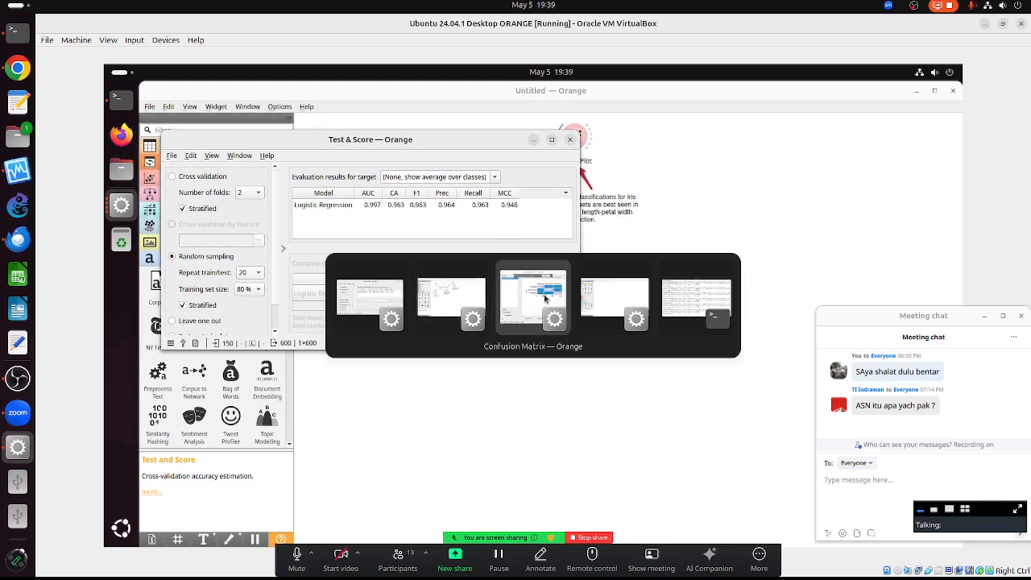
{"action": "left_click_drag", "start_coordinate": [689, 124], "coordinate": [738, 116]}
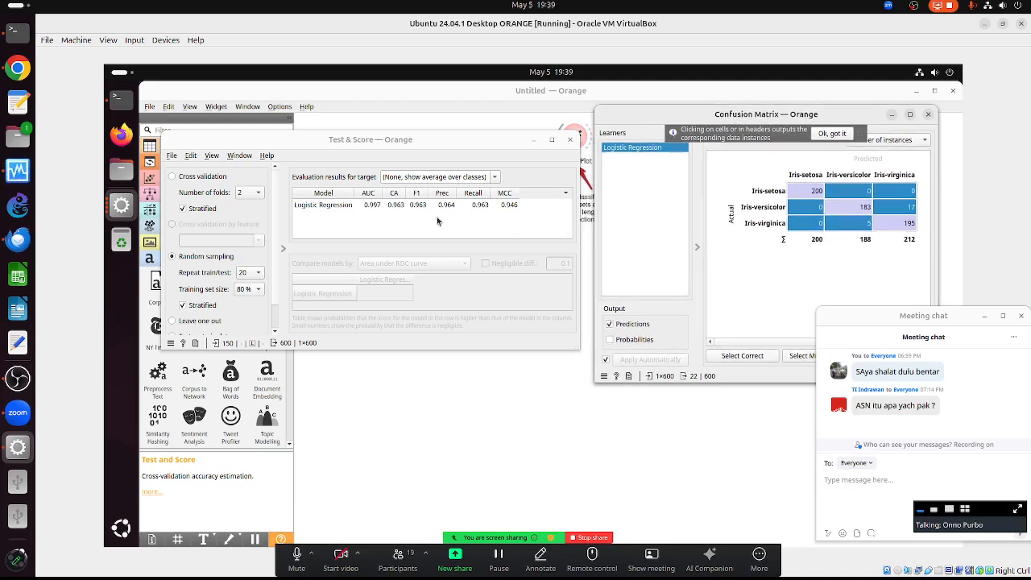
- Set the training size to 60%, then switch back to 10-fold cross validation
{"action": "left_click", "coordinate": [248, 291]}
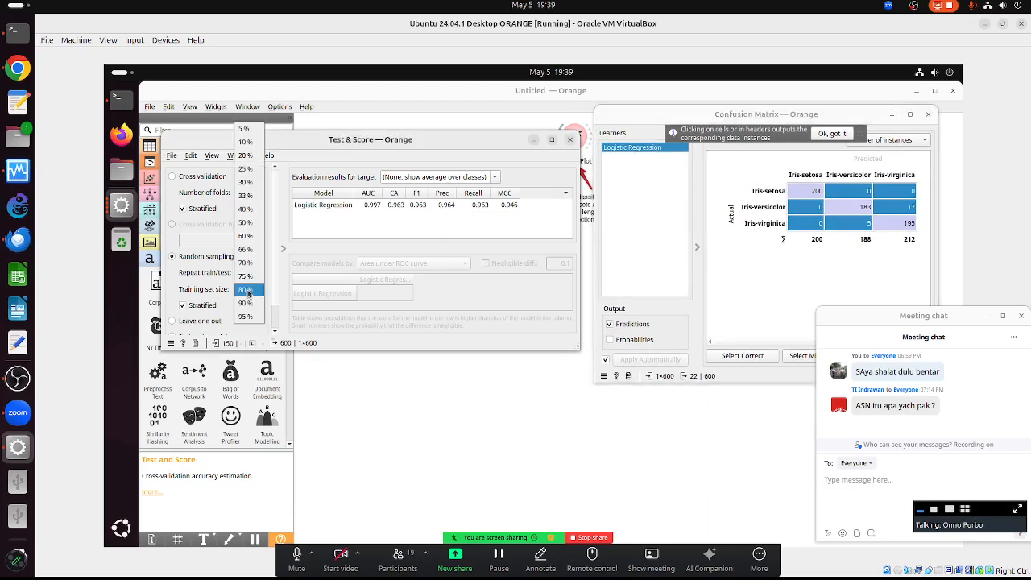
{"action": "left_click", "coordinate": [244, 237]}
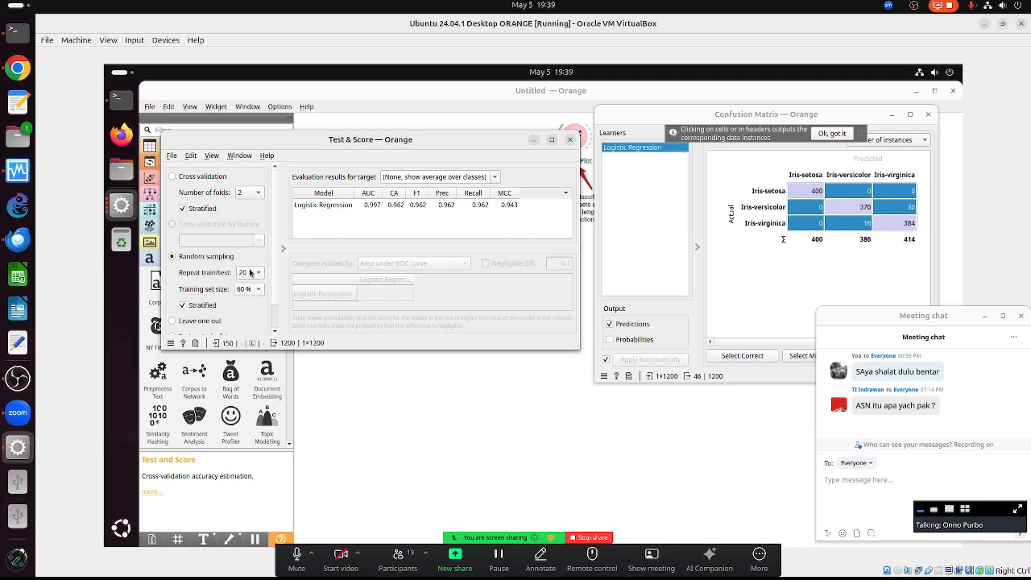
{"action": "left_click", "coordinate": [170, 178]}
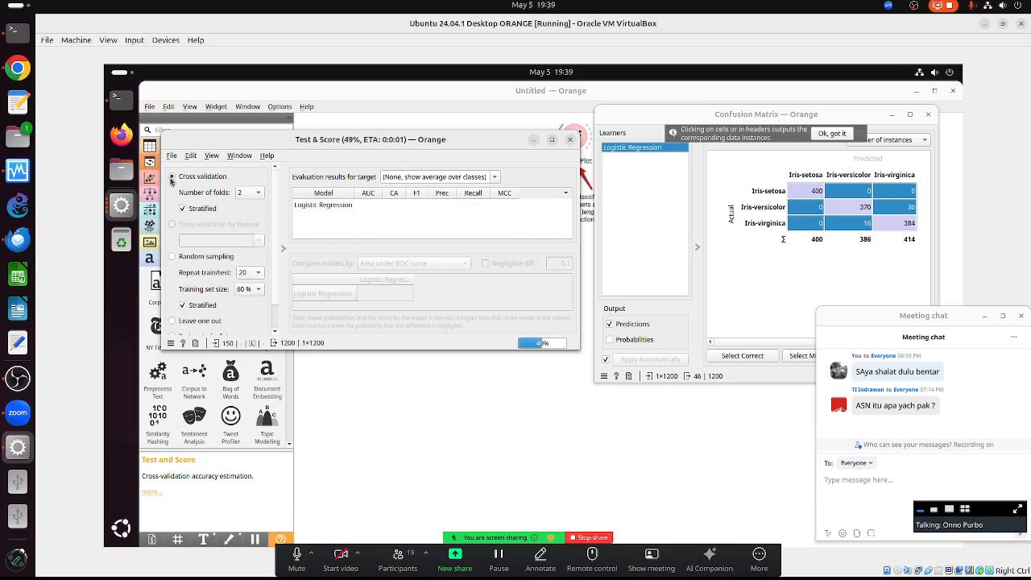
{"action": "left_click", "coordinate": [253, 194]}
{"action": "left_click", "coordinate": [250, 234]}
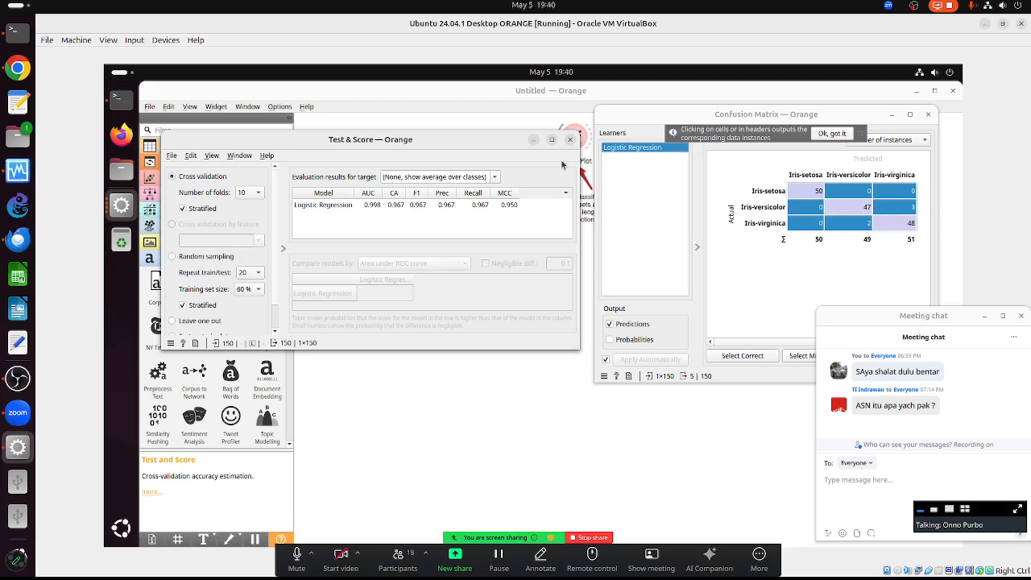
{"action": "left_click", "coordinate": [533, 362]}
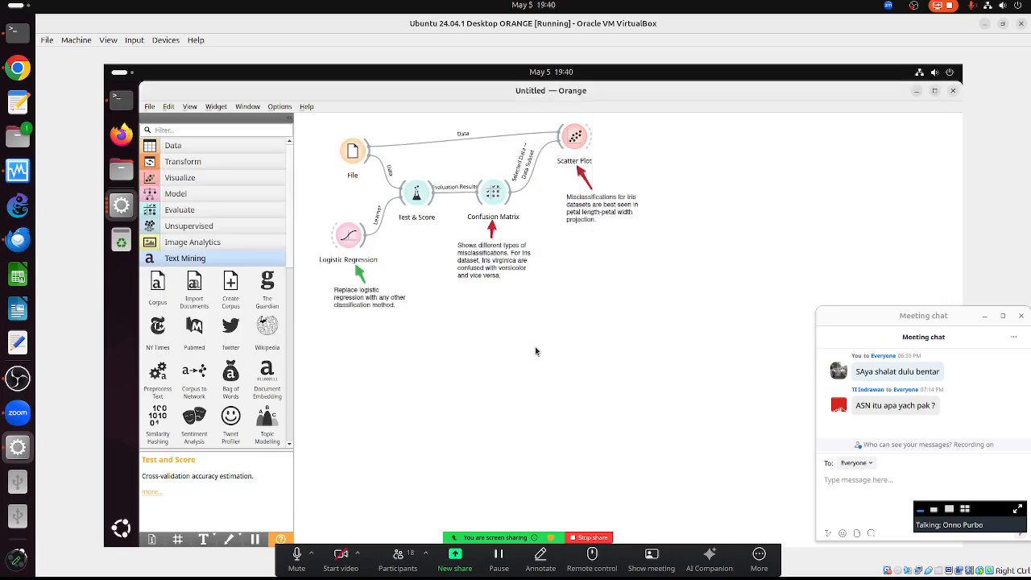
- Open the iris Scatter Plot and the Confusion Matrix results
{"action": "left_click", "coordinate": [582, 140]}
{"action": "double_click", "coordinate": [582, 140]}
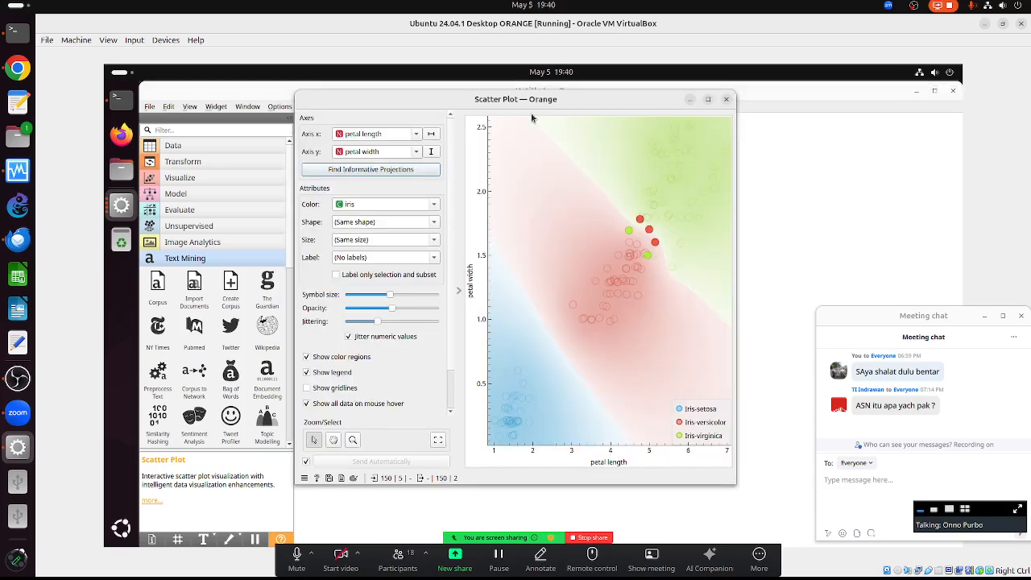
{"action": "left_click_drag", "start_coordinate": [539, 108], "coordinate": [753, 115]}
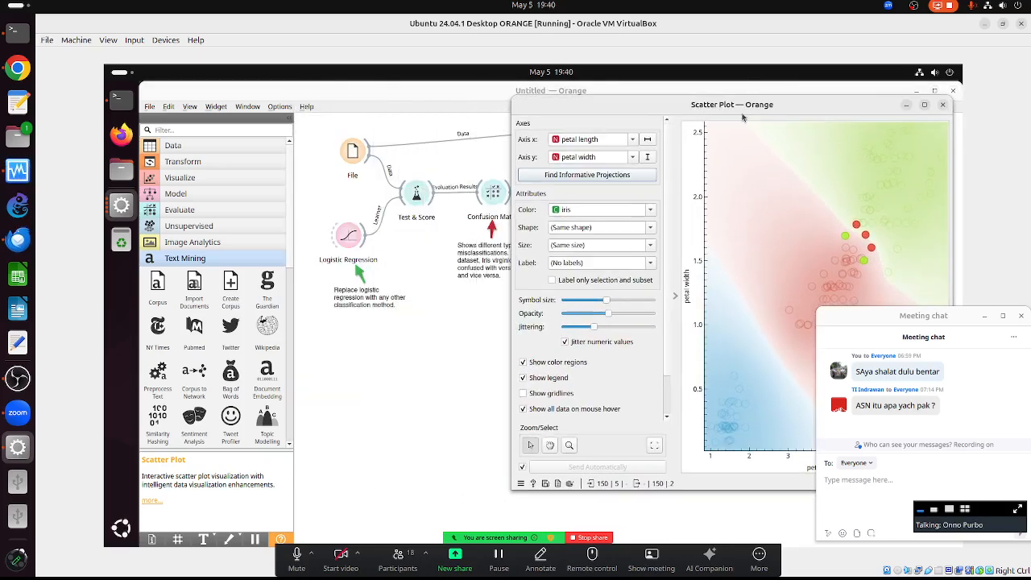
{"action": "left_click", "coordinate": [491, 193]}
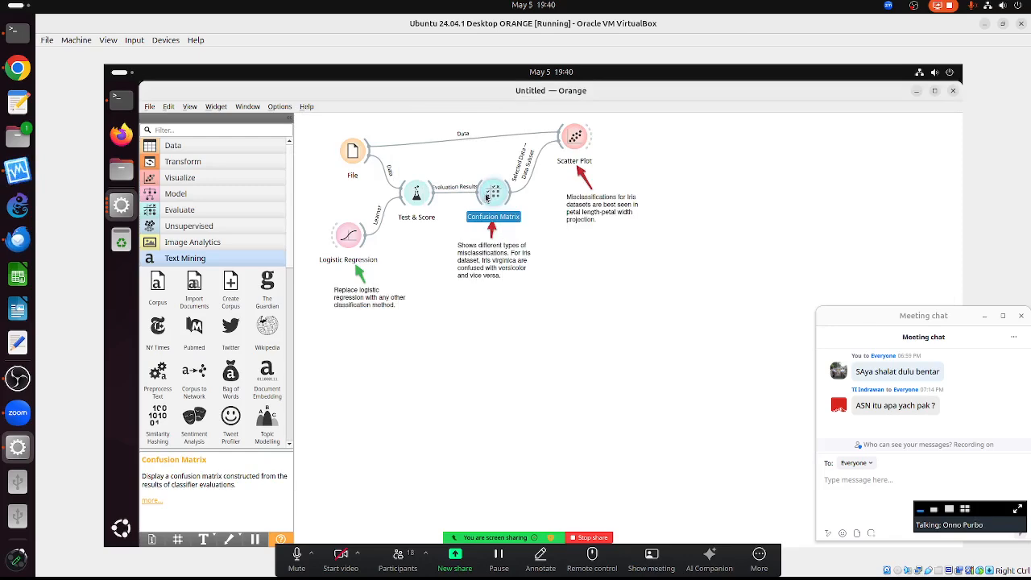
{"action": "double_click", "coordinate": [492, 193]}
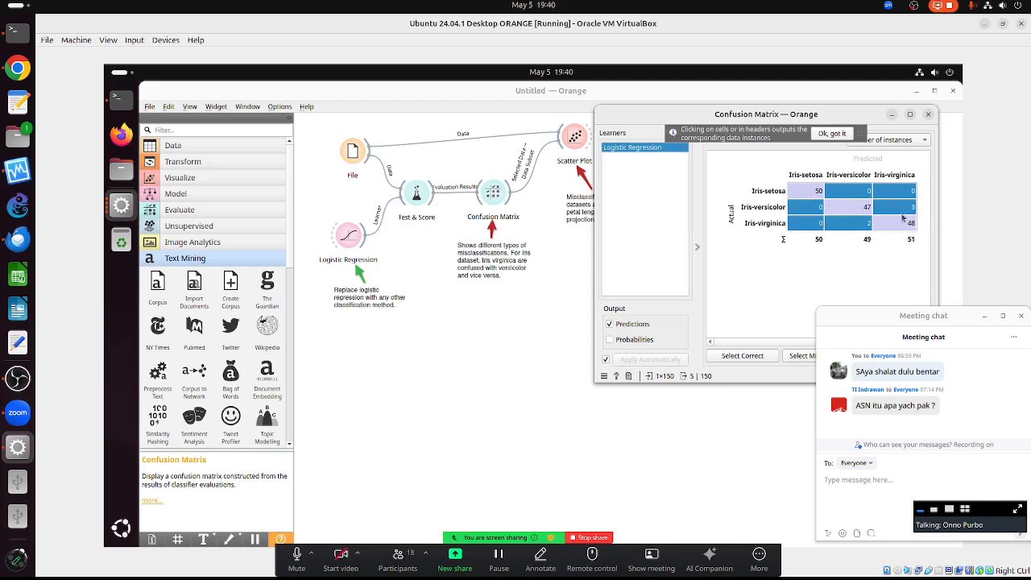
{"action": "left_click", "coordinate": [530, 289]}
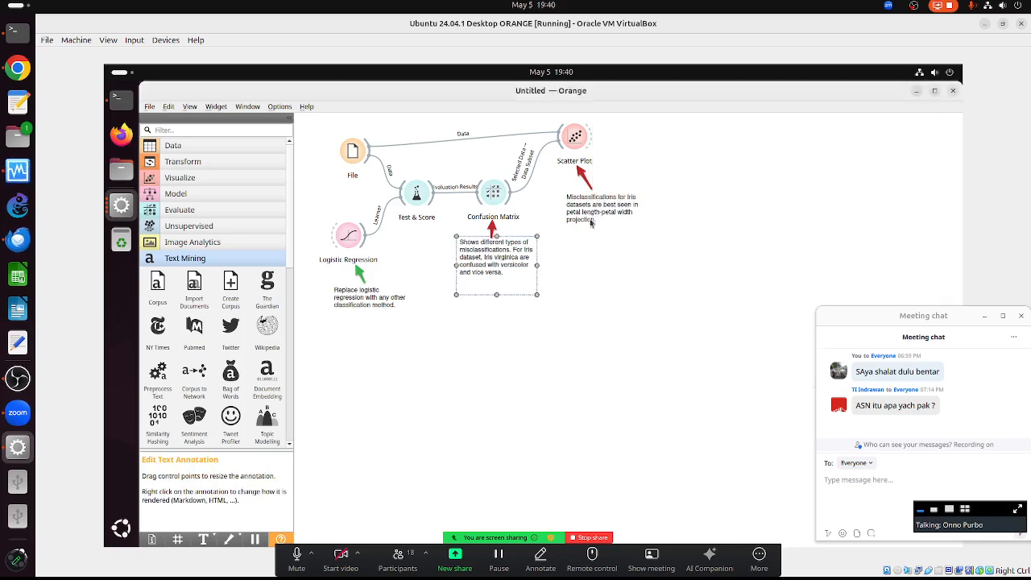
{"action": "double_click", "coordinate": [574, 138]}
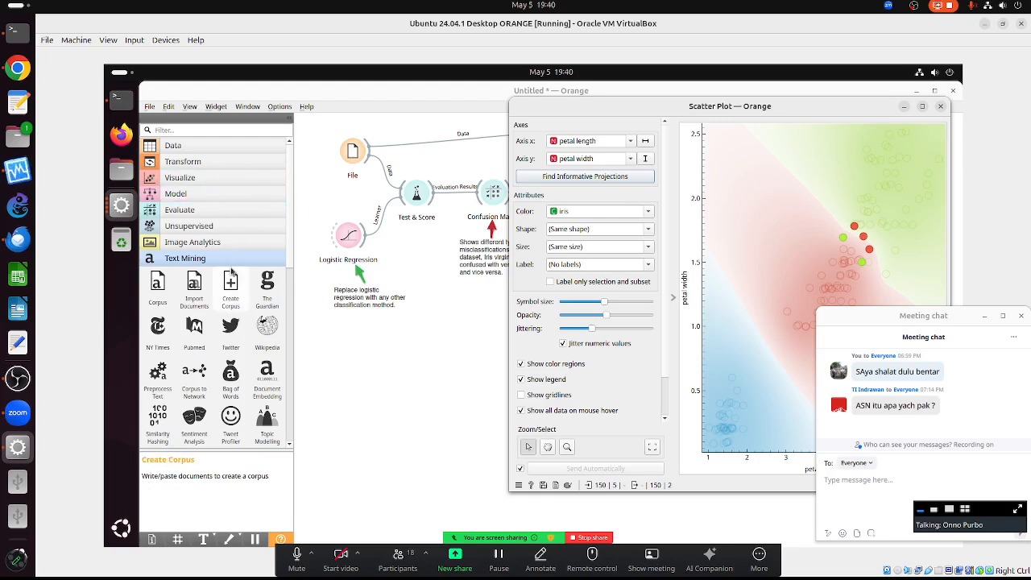
- Switch Test & Score to evaluate with random sampling
{"action": "key", "text": "alt+Tab"}
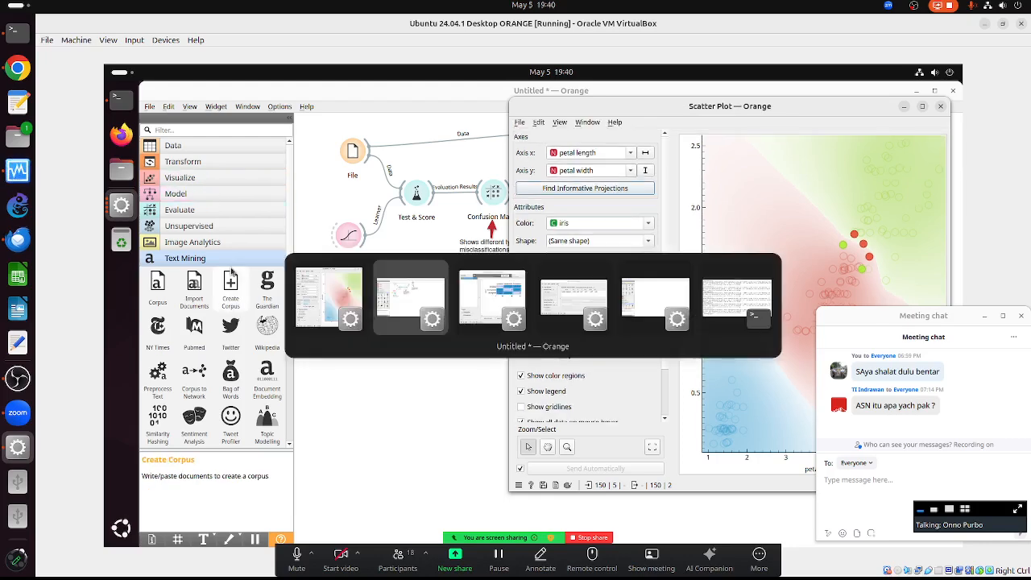
{"action": "key", "text": "alt+Tab"}
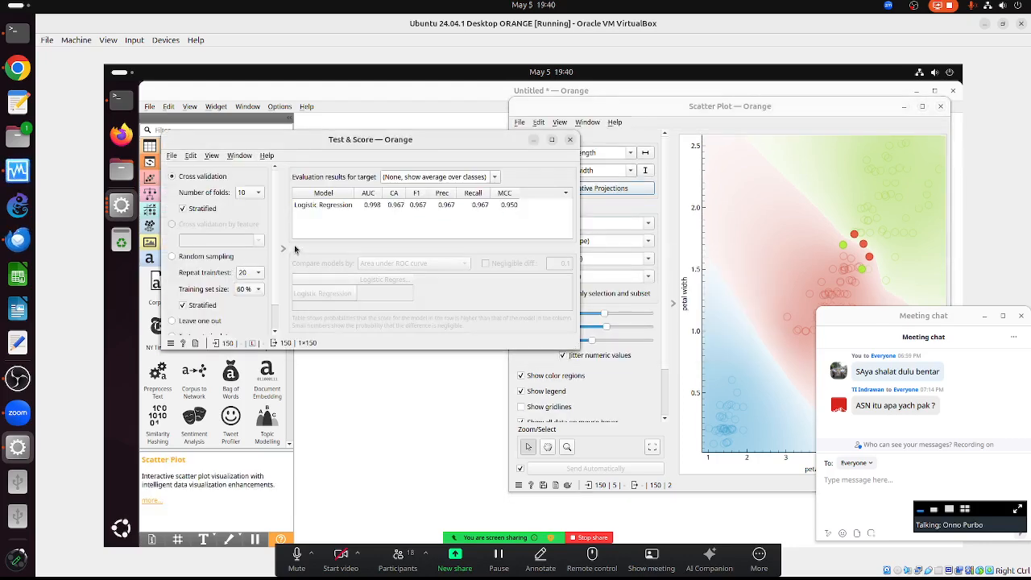
{"action": "left_click", "coordinate": [174, 257]}
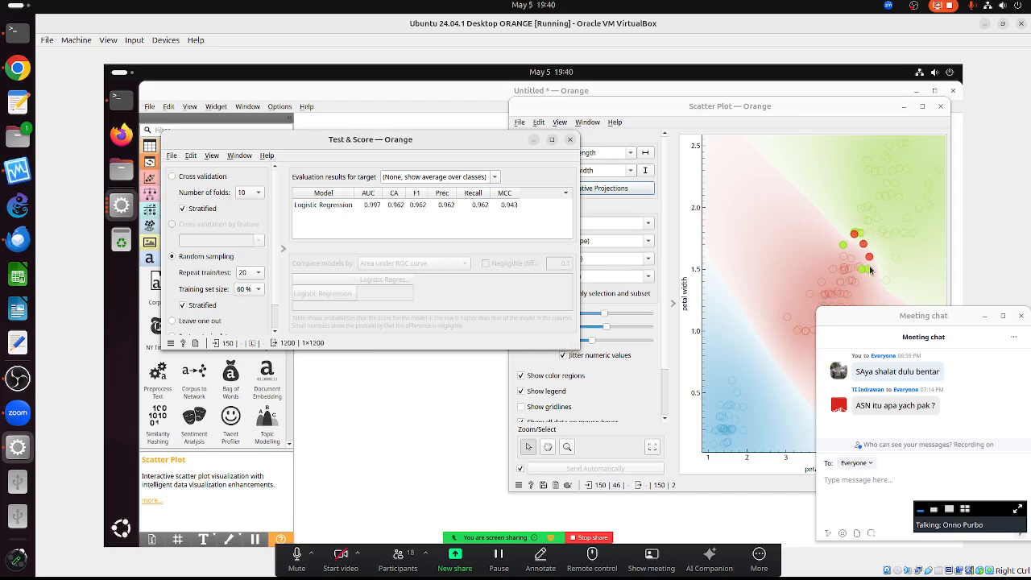
- Try training set sizes of 90%, 80% and 10%, settling on 70%
{"action": "left_click", "coordinate": [245, 295]}
{"action": "left_click", "coordinate": [247, 372]}
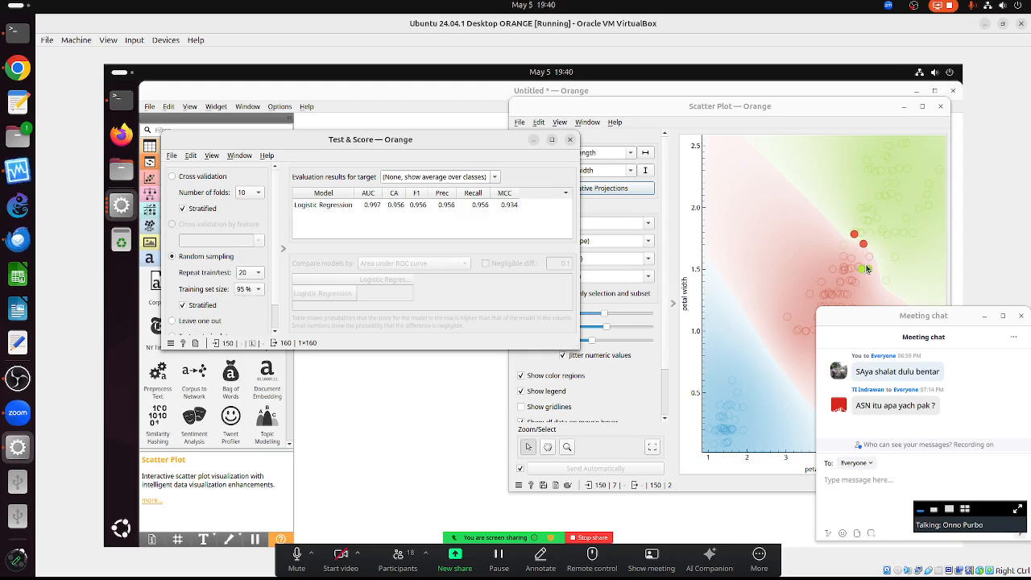
{"action": "left_click", "coordinate": [246, 292]}
{"action": "left_click", "coordinate": [244, 281]}
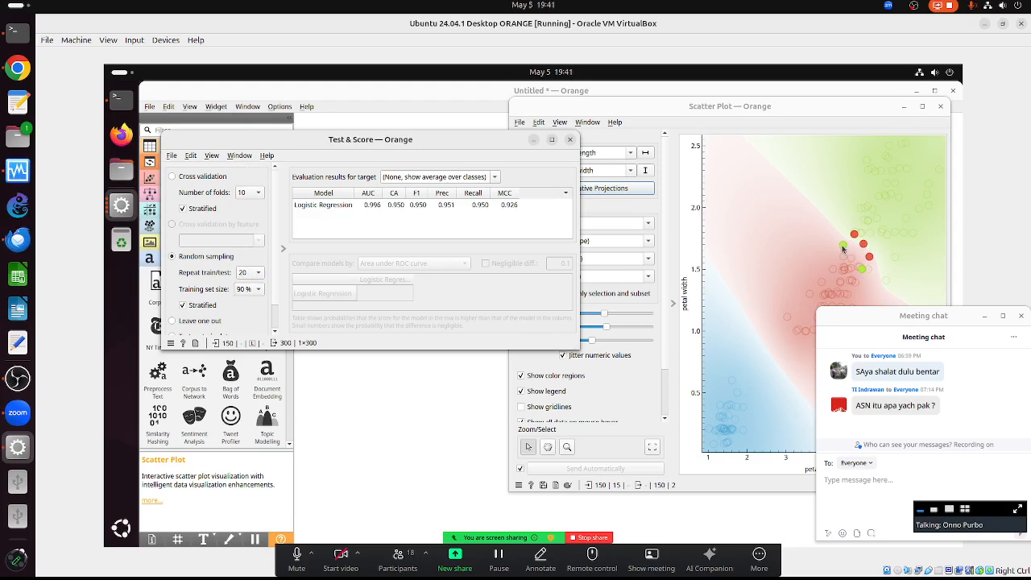
{"action": "left_click", "coordinate": [244, 289]}
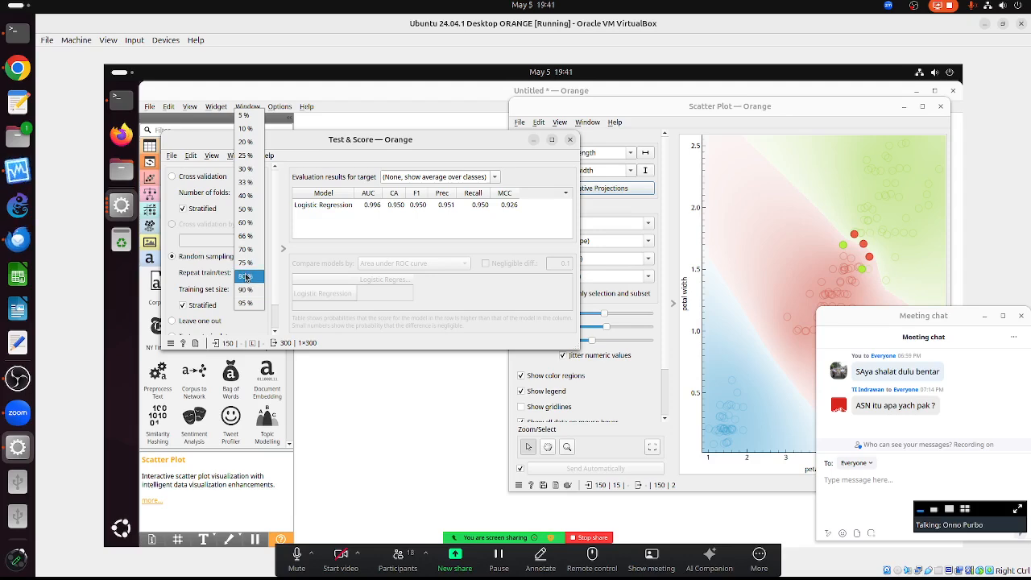
{"action": "left_click", "coordinate": [246, 271]}
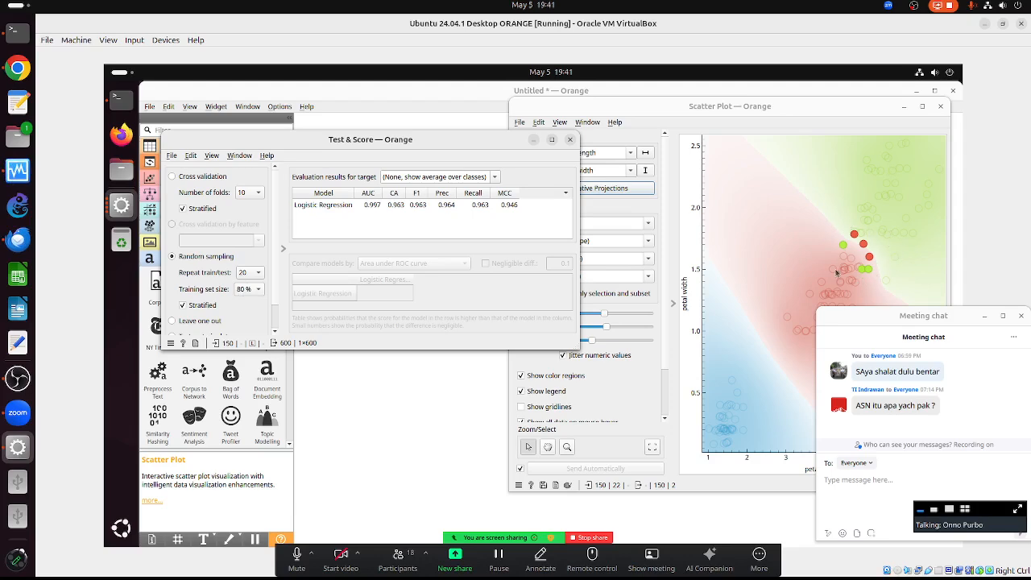
{"action": "left_click", "coordinate": [245, 288]}
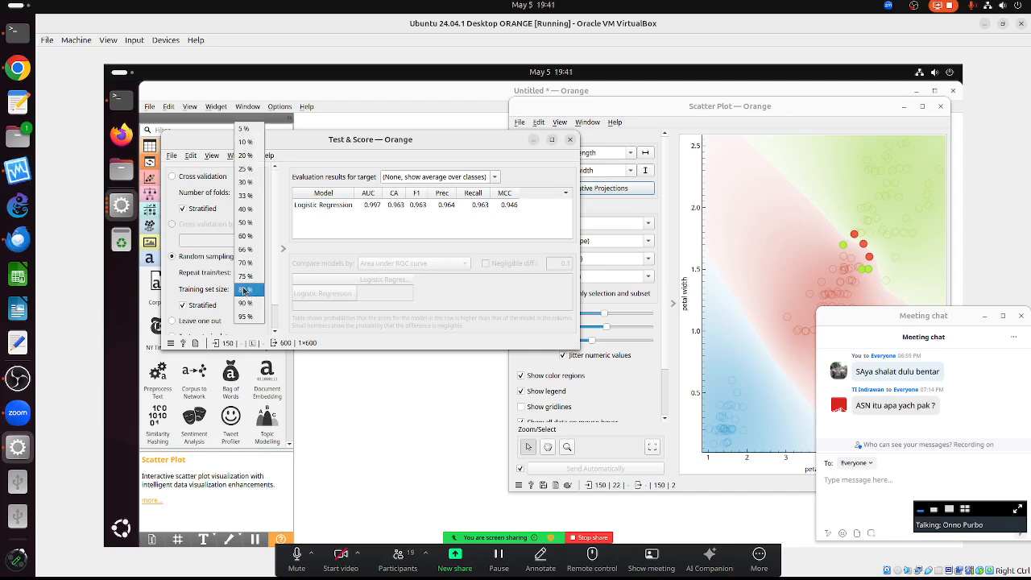
{"action": "left_click", "coordinate": [256, 144]}
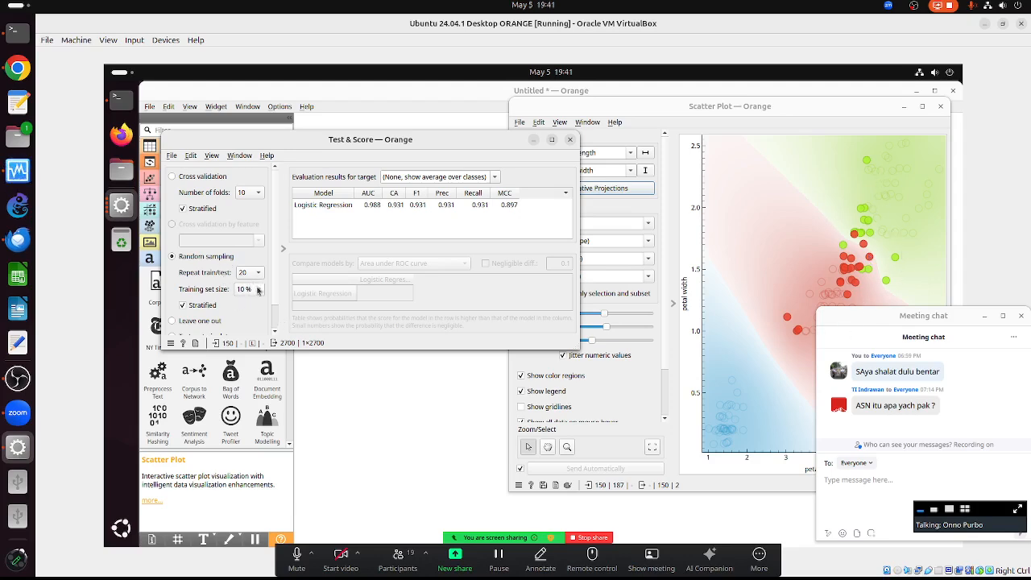
{"action": "left_click", "coordinate": [257, 289]}
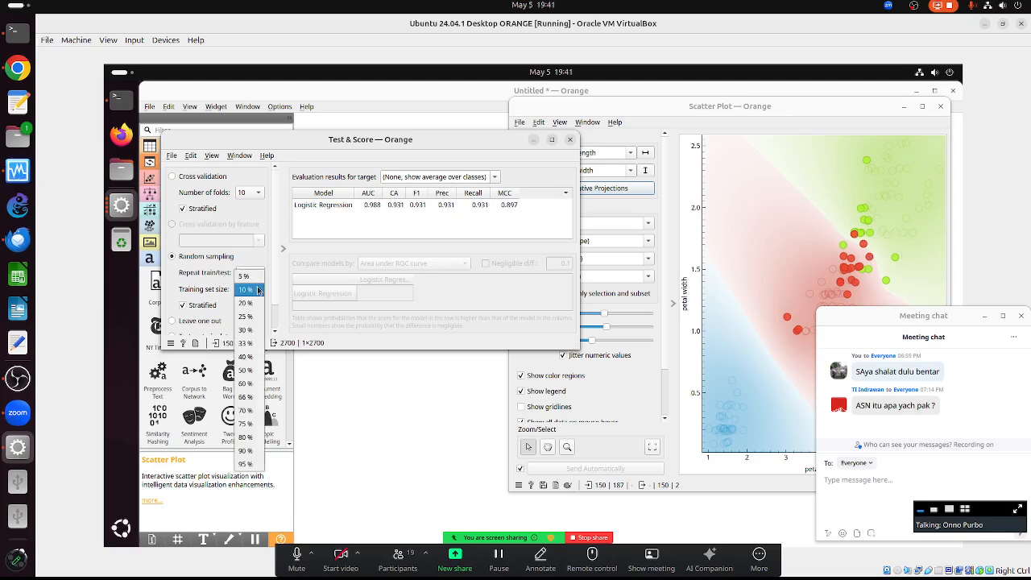
{"action": "left_click", "coordinate": [247, 413]}
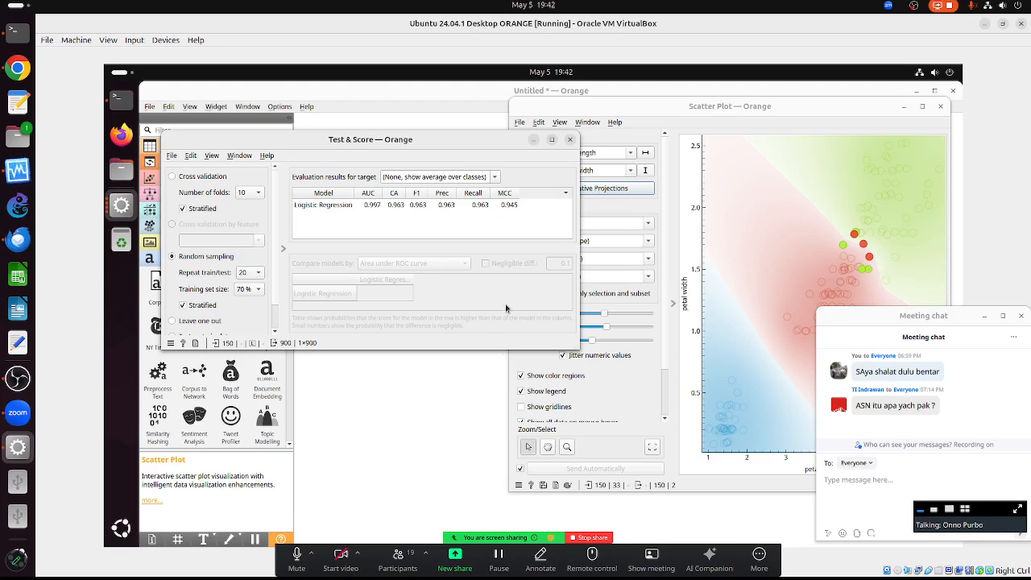
- Set 100 train/test repeats and try training sizes of 20% then 90%
{"action": "left_click", "coordinate": [257, 278]}
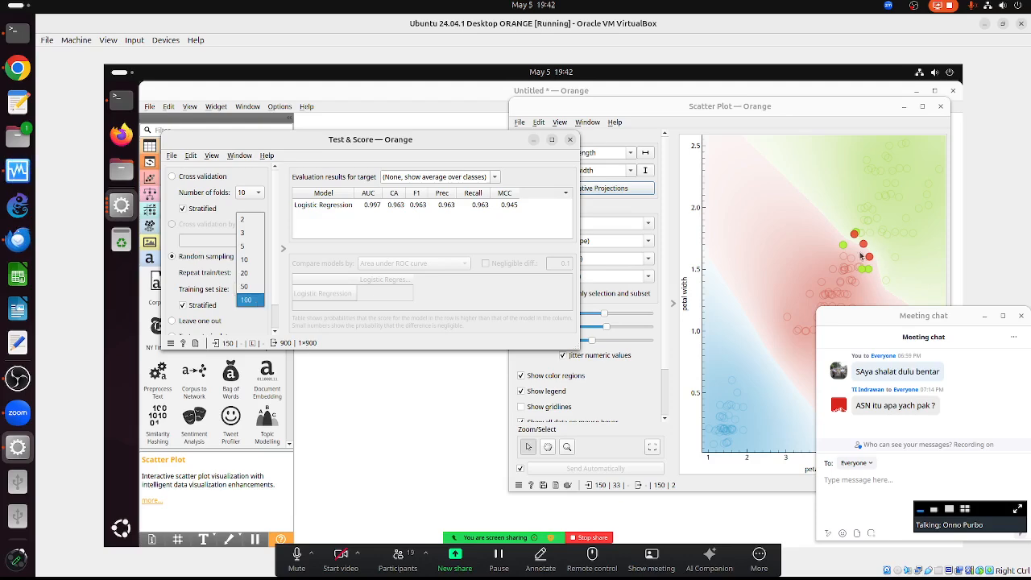
{"action": "left_click", "coordinate": [245, 299]}
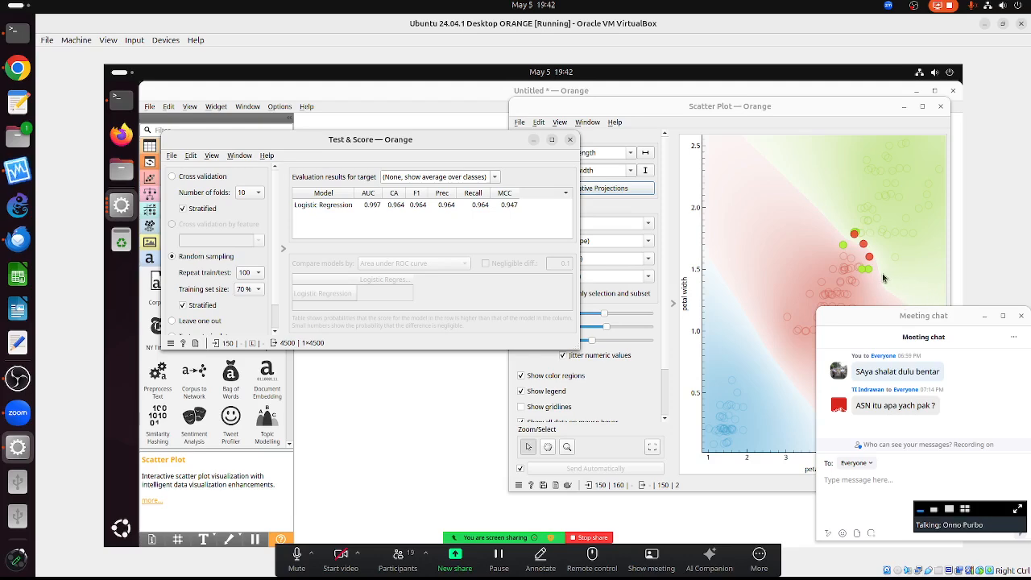
{"action": "left_click", "coordinate": [253, 293]}
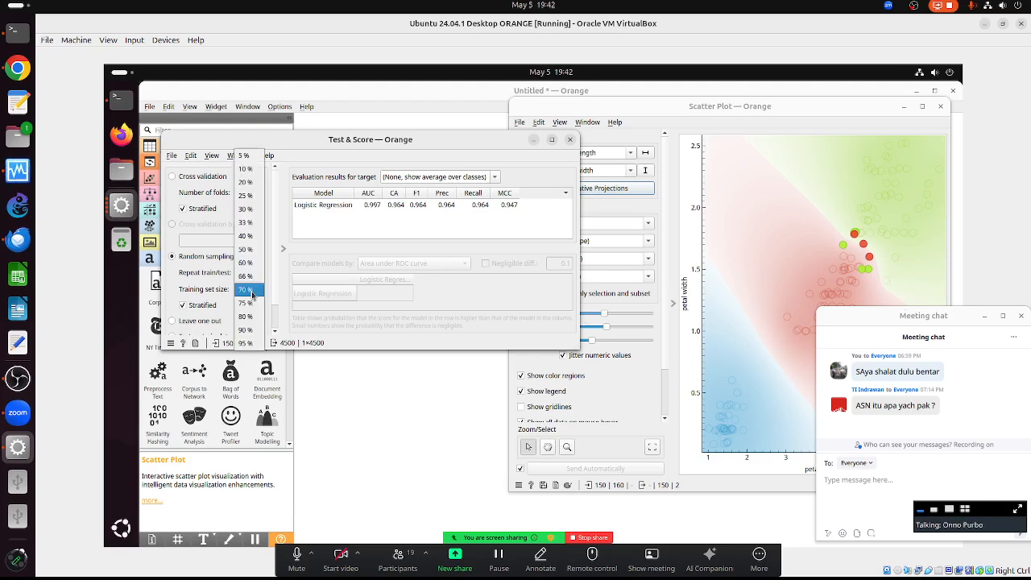
{"action": "left_click", "coordinate": [250, 185]}
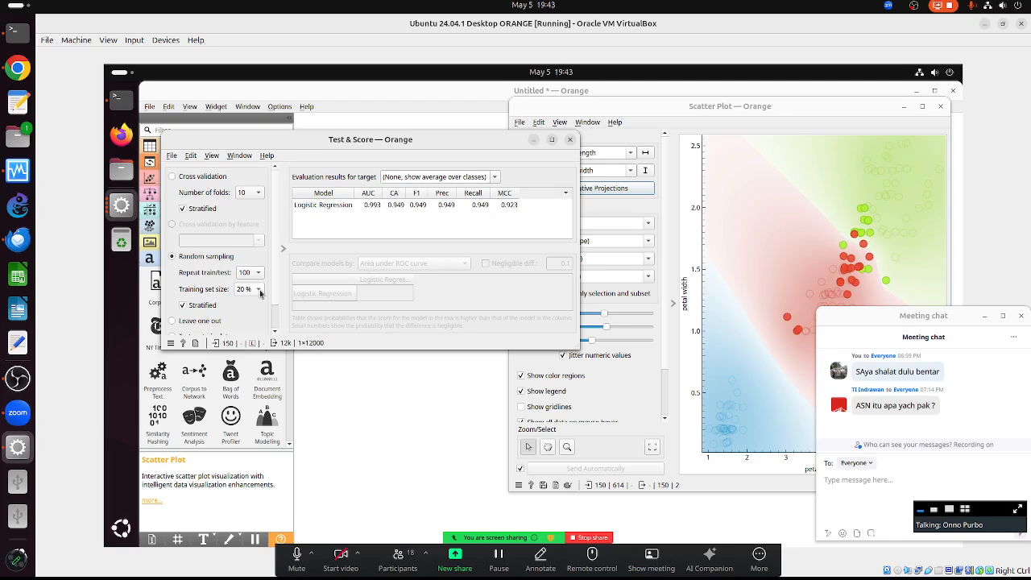
{"action": "left_click", "coordinate": [260, 293]}
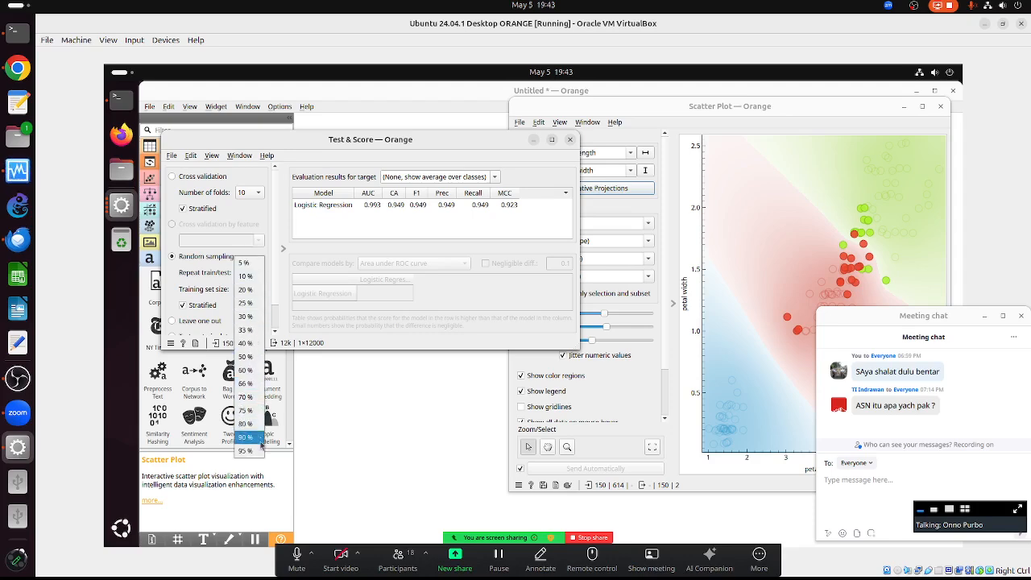
{"action": "left_click", "coordinate": [243, 439]}
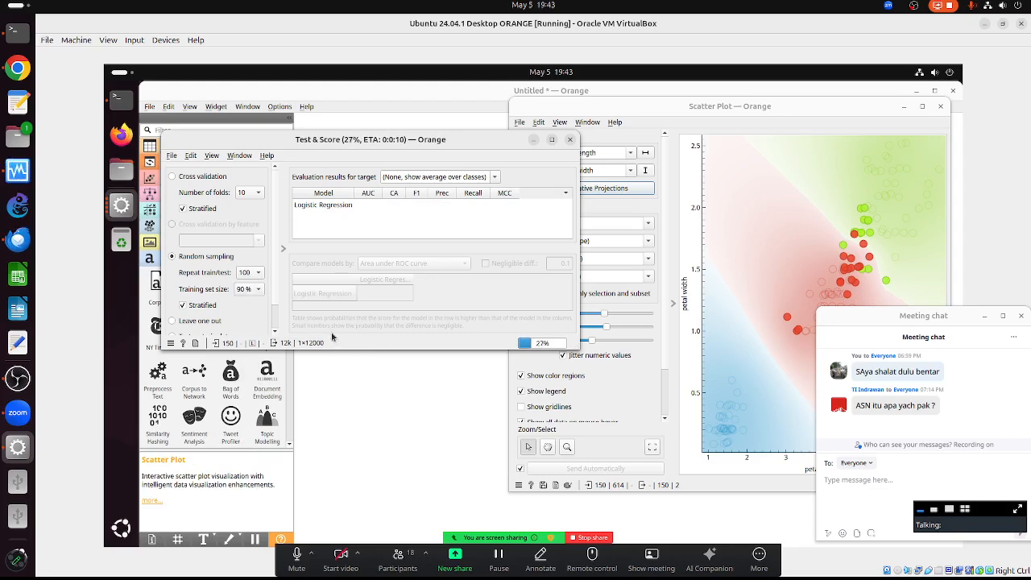
- Reduce the train/test repeats to 10 and return to the workflow canvas
{"action": "left_click", "coordinate": [248, 272]}
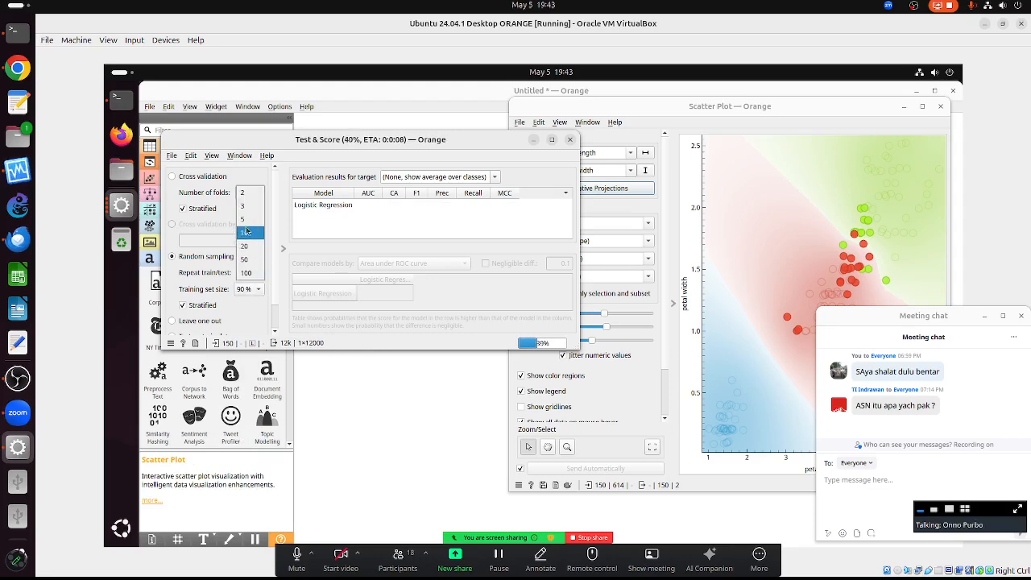
{"action": "left_click", "coordinate": [246, 234]}
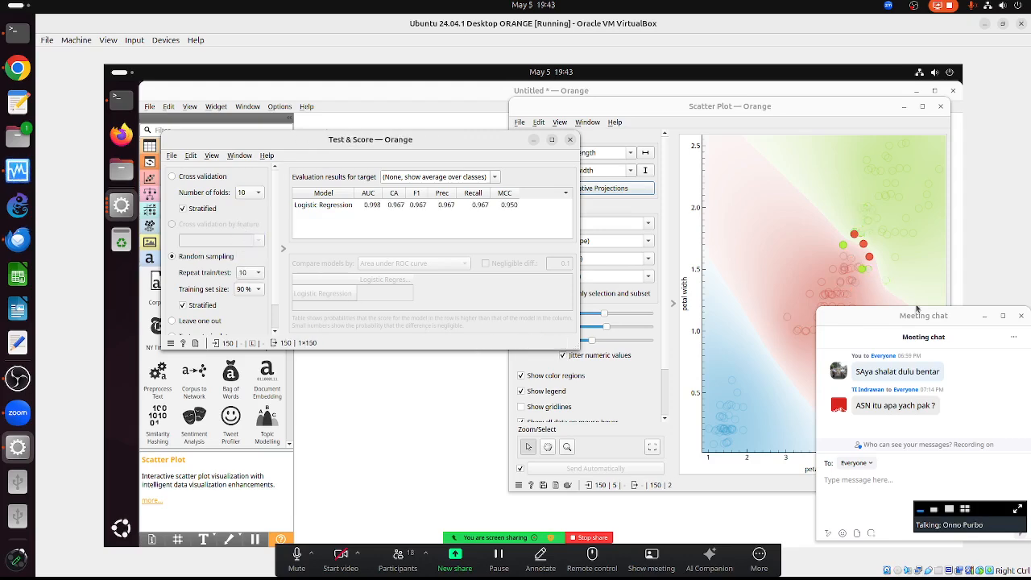
{"action": "left_click", "coordinate": [444, 377]}
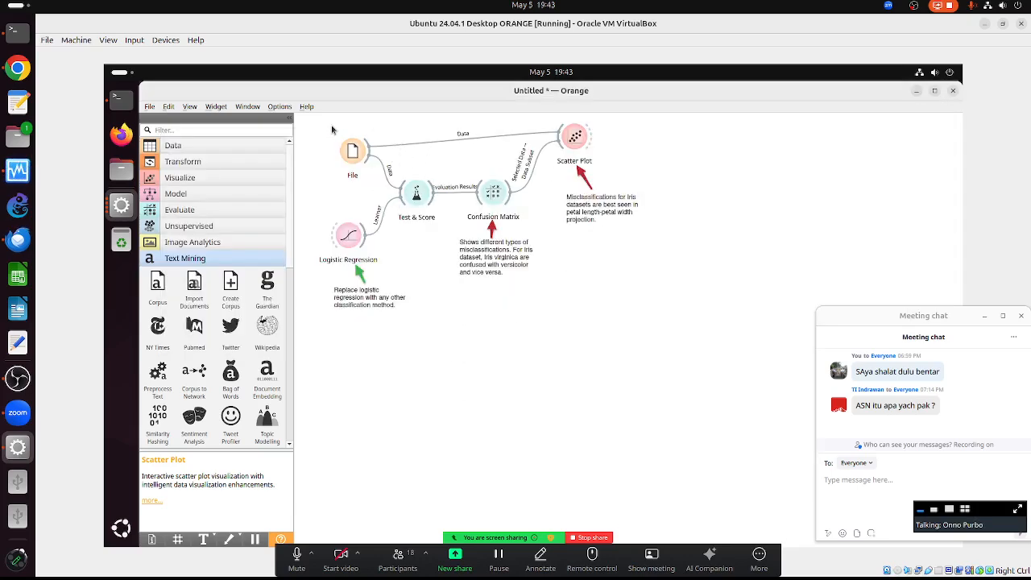
{"action": "key", "text": "ctrl+a"}
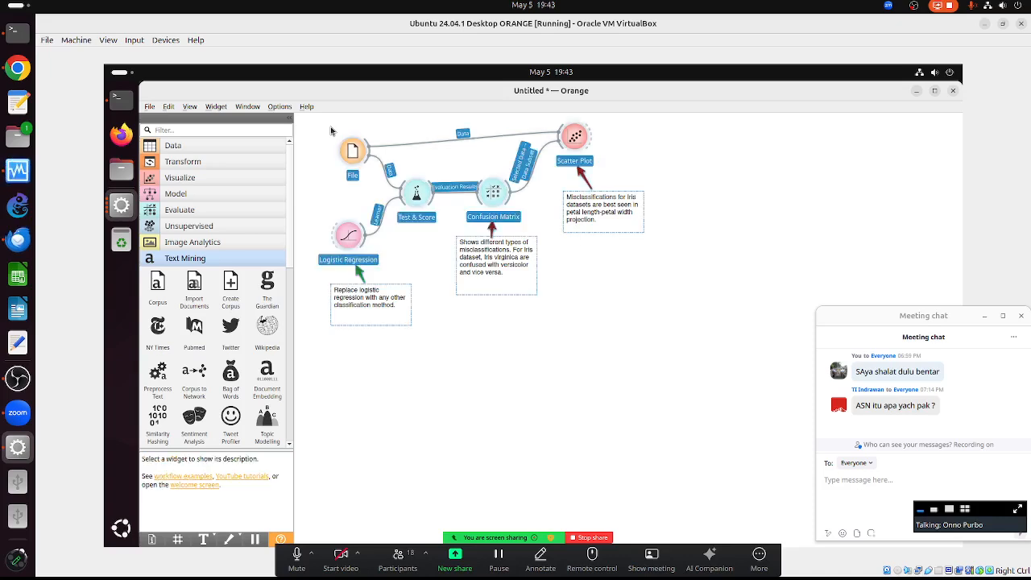
{"action": "key", "text": "Delete"}
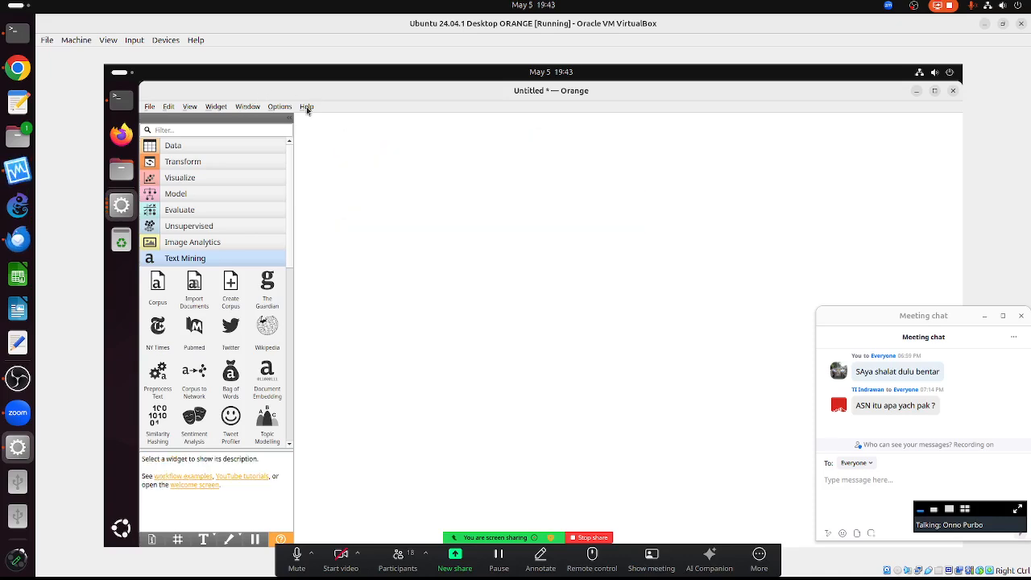
{"action": "left_click", "coordinate": [306, 106]}
{"action": "left_click", "coordinate": [338, 160]}
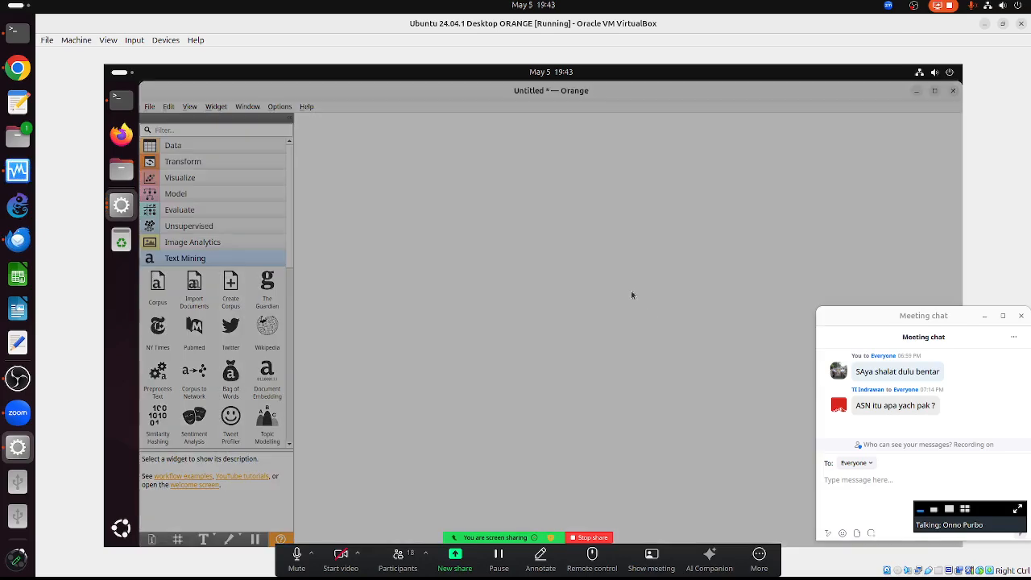
{"action": "scroll", "coordinate": [676, 451], "scroll_direction": "down", "scroll_amount": 5}
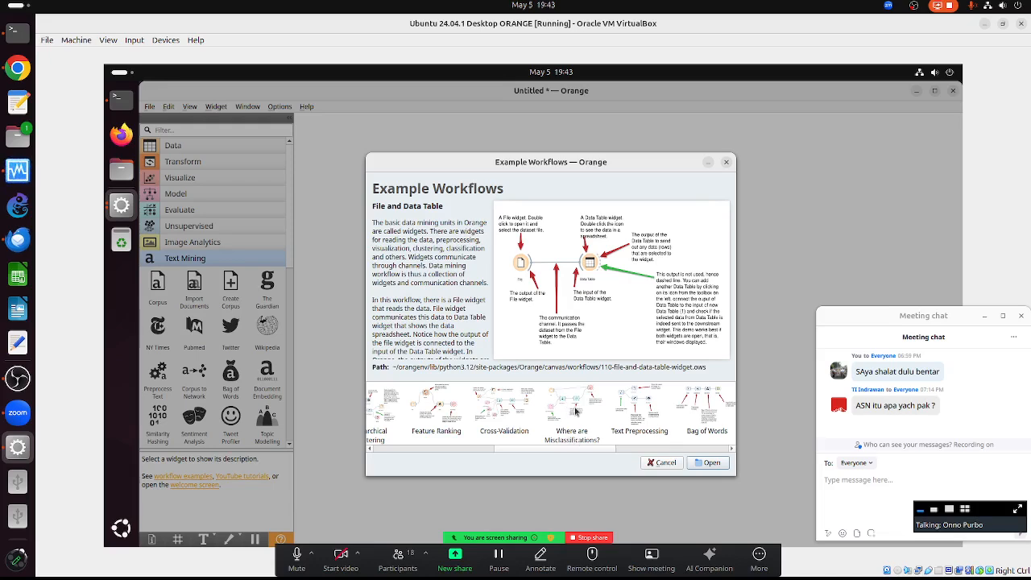
{"action": "double_click", "coordinate": [633, 406]}
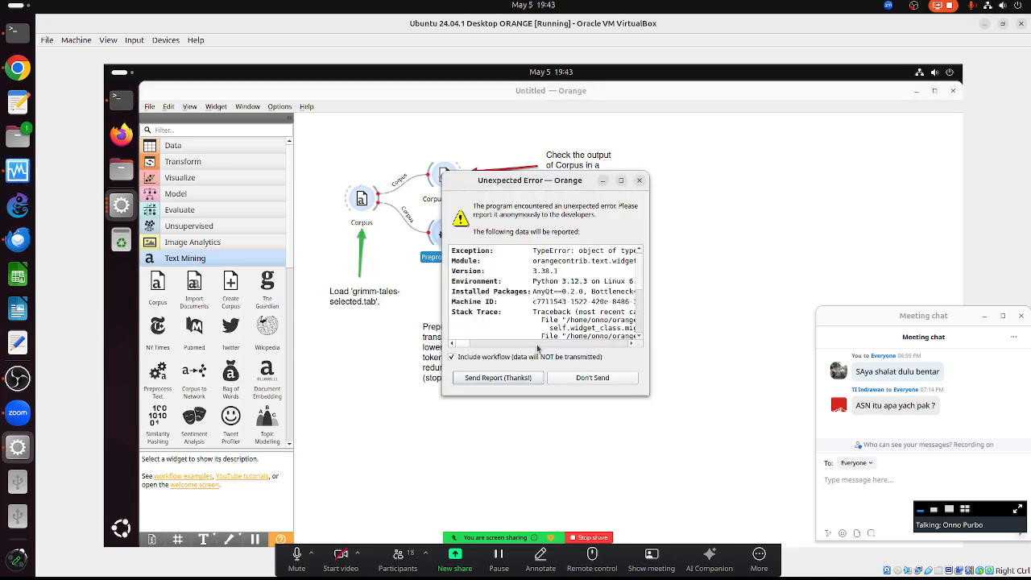
{"action": "left_click", "coordinate": [600, 379]}
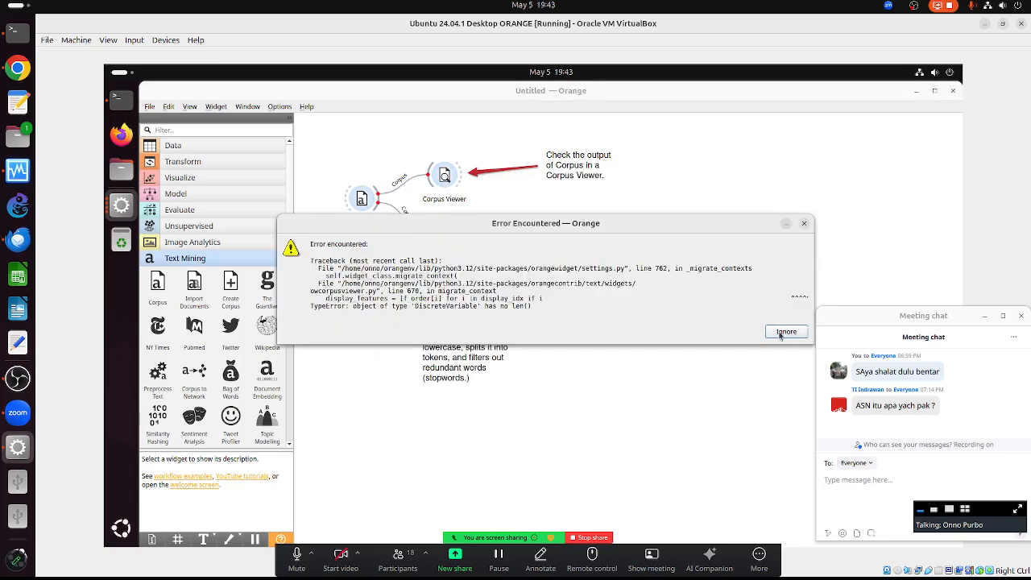
{"action": "left_click", "coordinate": [781, 332]}
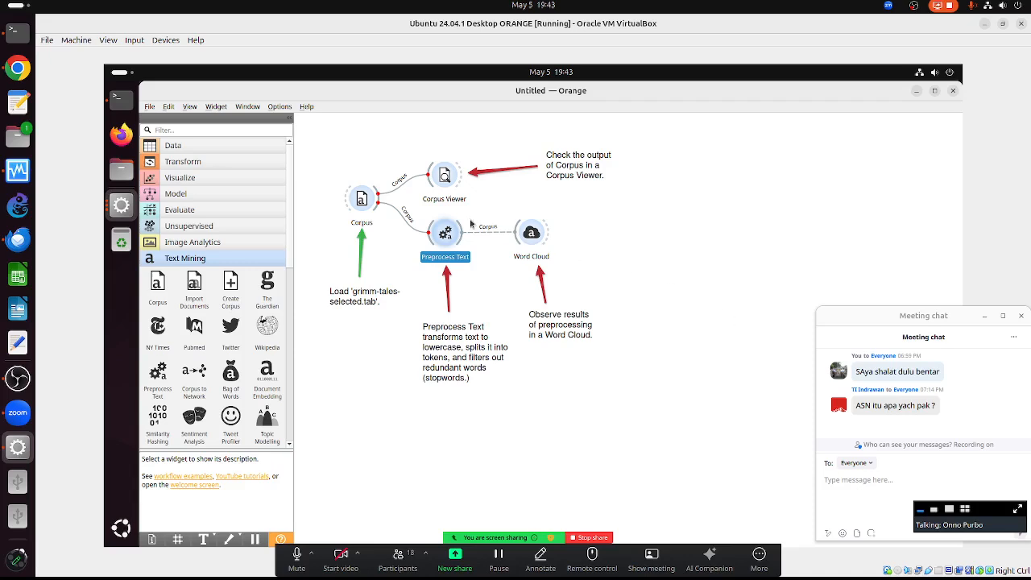
{"action": "double_click", "coordinate": [363, 200]}
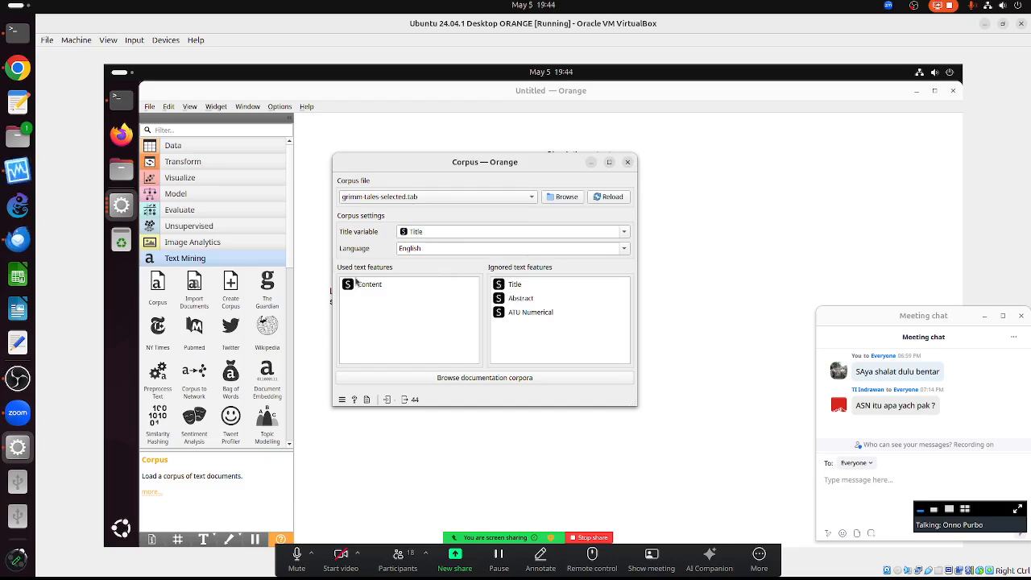
{"action": "left_click", "coordinate": [627, 163]}
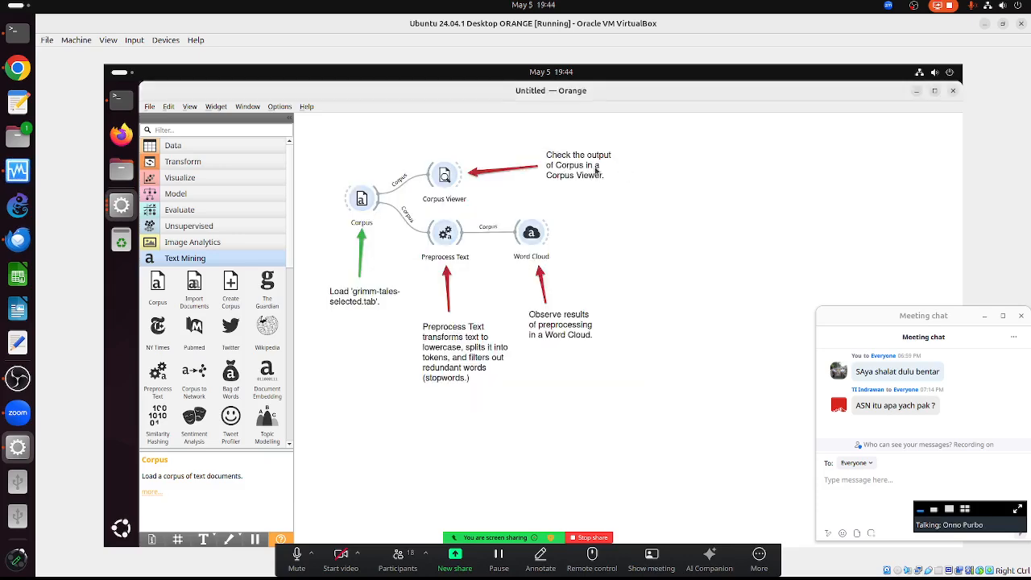
{"action": "left_click", "coordinate": [448, 174]}
{"action": "double_click", "coordinate": [451, 174]}
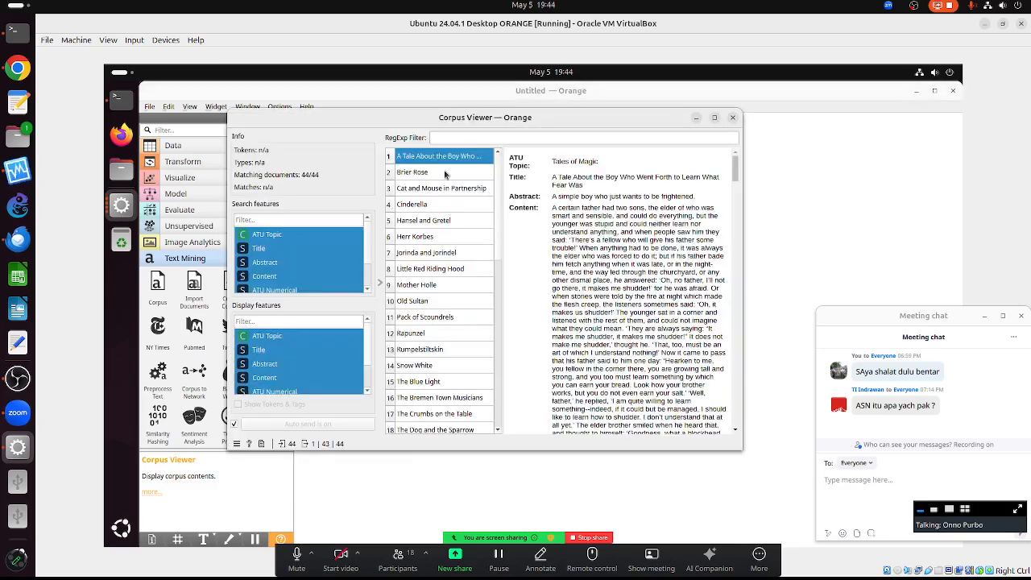
{"action": "left_click", "coordinate": [714, 119]}
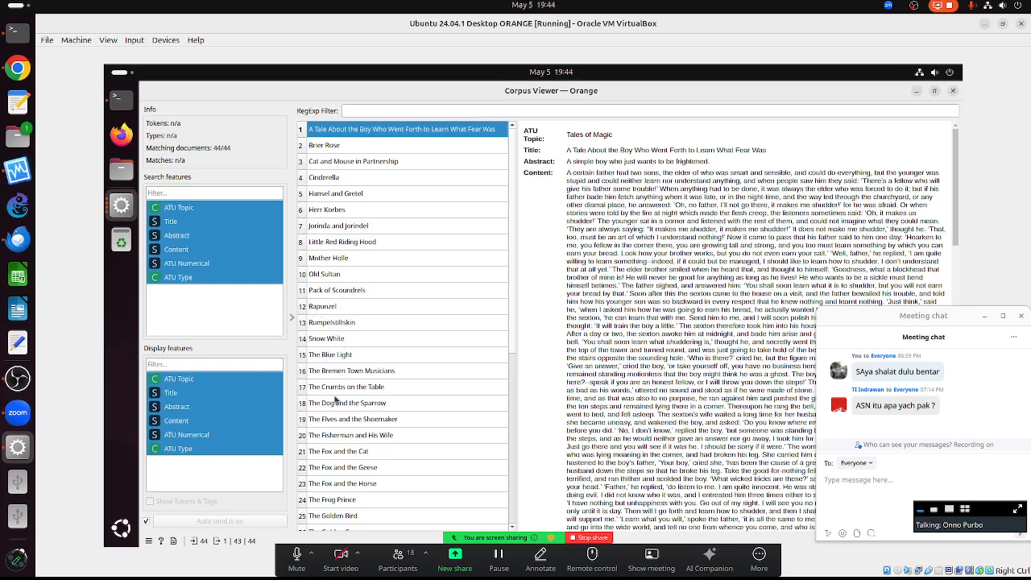
{"action": "scroll", "coordinate": [351, 463], "scroll_direction": "down", "scroll_amount": 1}
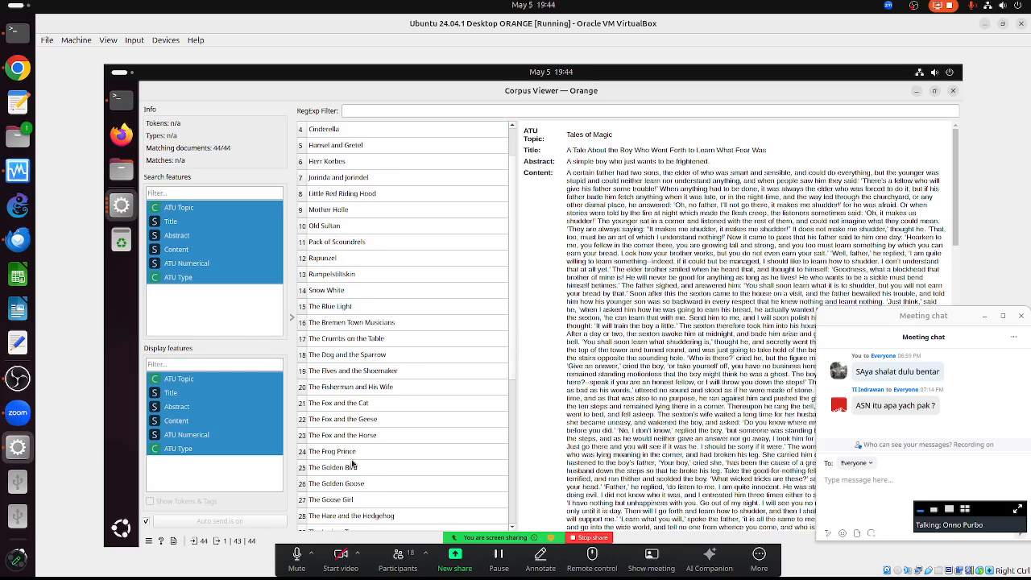
{"action": "scroll", "coordinate": [352, 464], "scroll_direction": "down", "scroll_amount": 2}
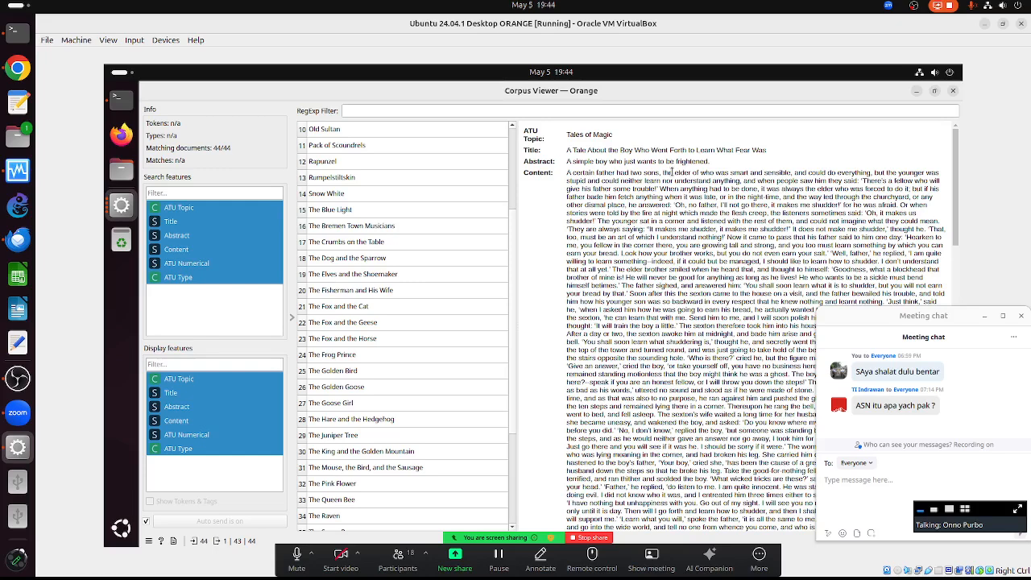
{"action": "left_click", "coordinate": [952, 92]}
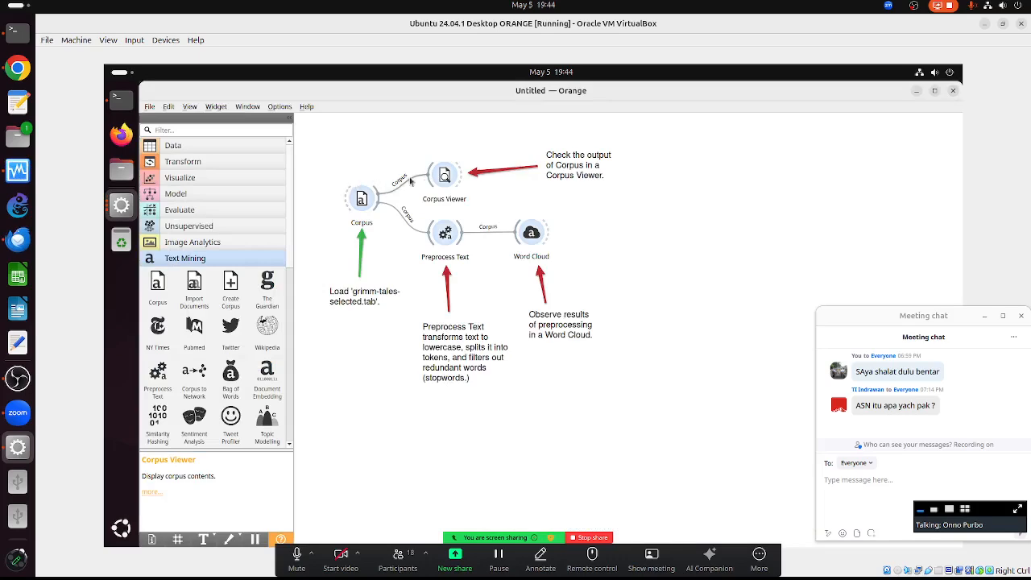
- Reopen the Corpus Viewer and dismiss its ready notification
{"action": "left_click", "coordinate": [444, 176]}
{"action": "double_click", "coordinate": [444, 176]}
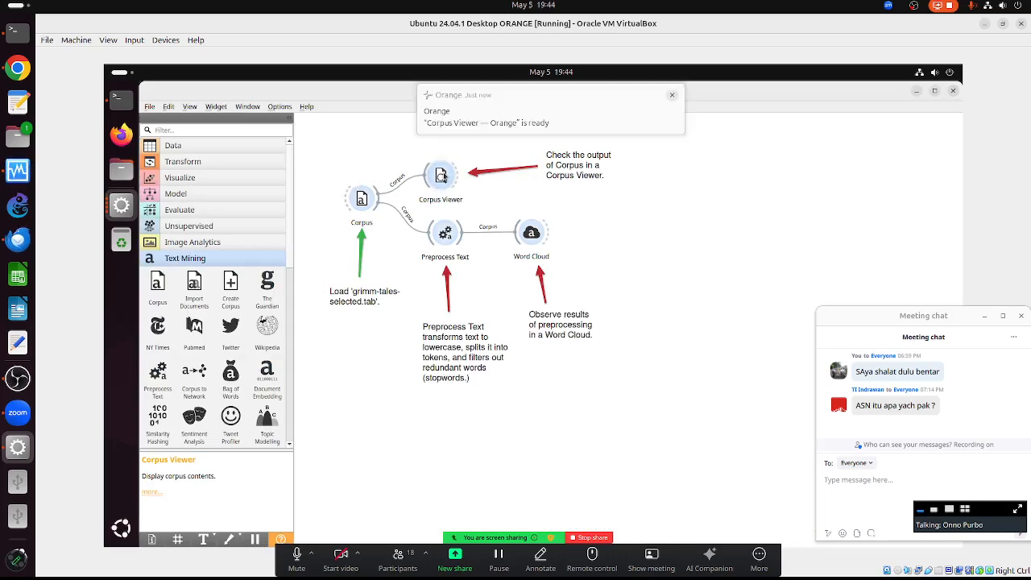
{"action": "left_click", "coordinate": [672, 95]}
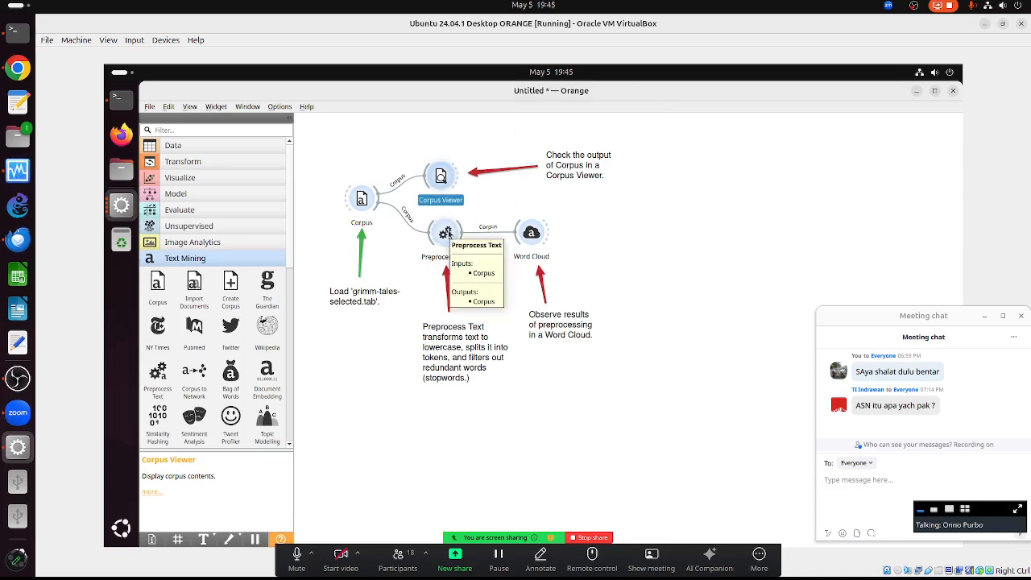
- Enable Parse html and Remove urls in Preprocess Text, then close its settings
{"action": "double_click", "coordinate": [444, 234]}
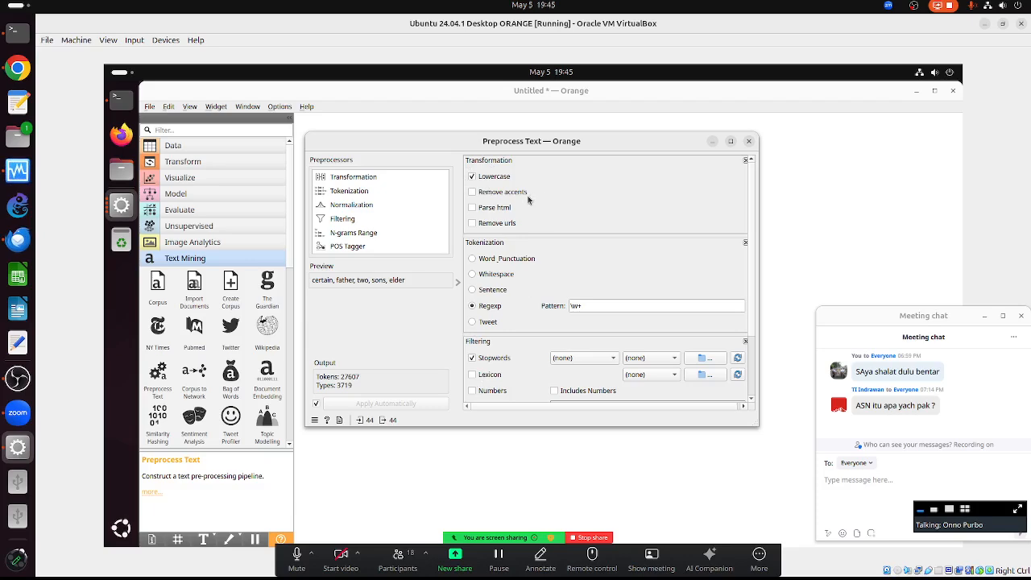
{"action": "left_click", "coordinate": [471, 208]}
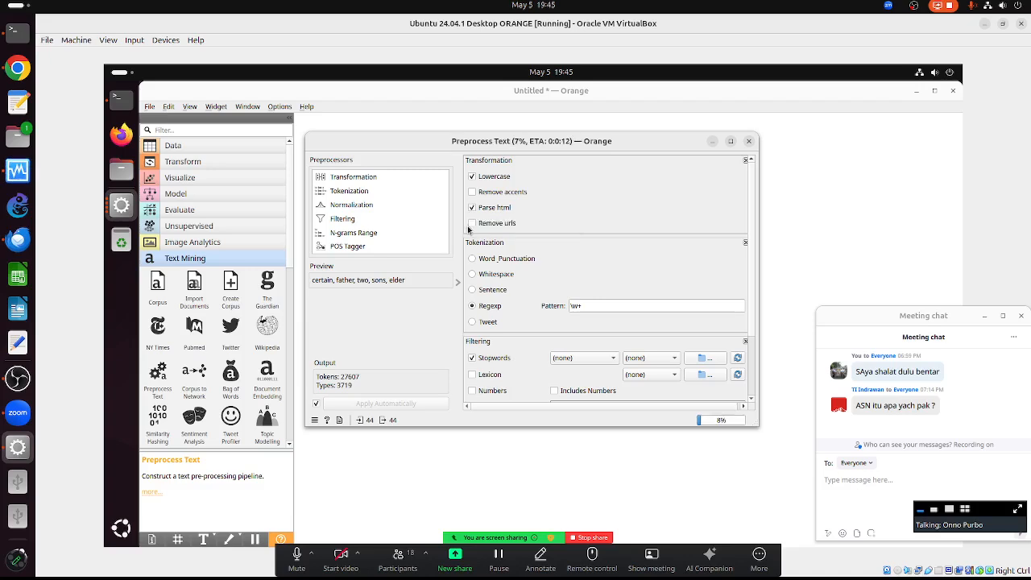
{"action": "left_click", "coordinate": [472, 224]}
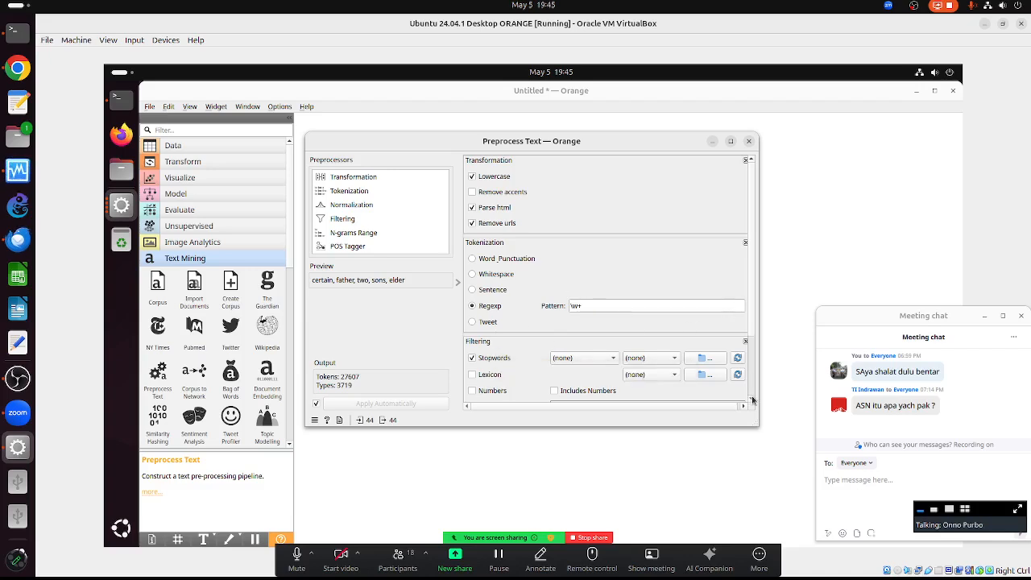
{"action": "scroll", "coordinate": [753, 396], "scroll_direction": "down", "scroll_amount": 2}
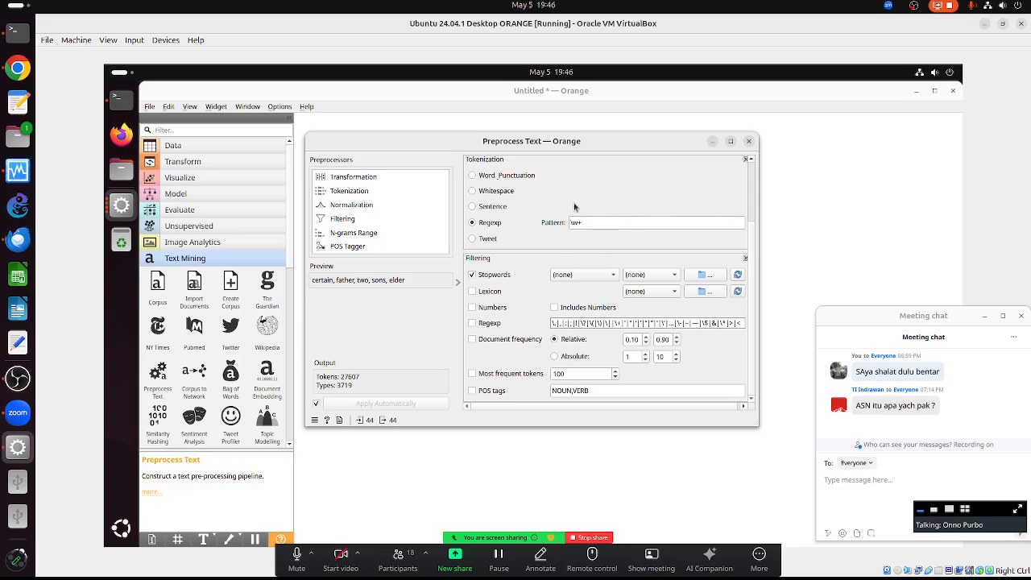
{"action": "left_click", "coordinate": [749, 143]}
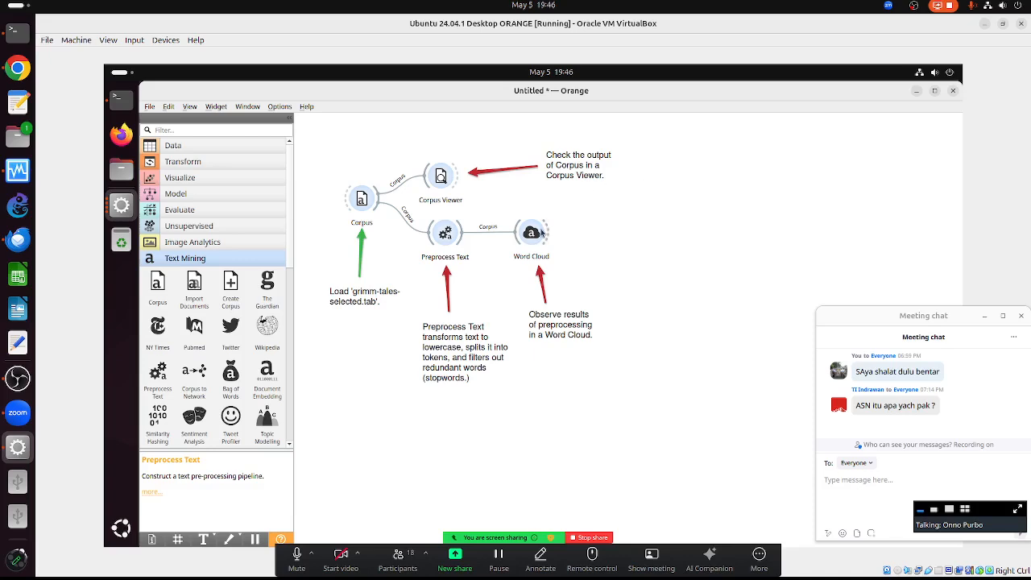
- Open the Word Cloud maximized, set word tilt to none, and close it
{"action": "left_click", "coordinate": [534, 234]}
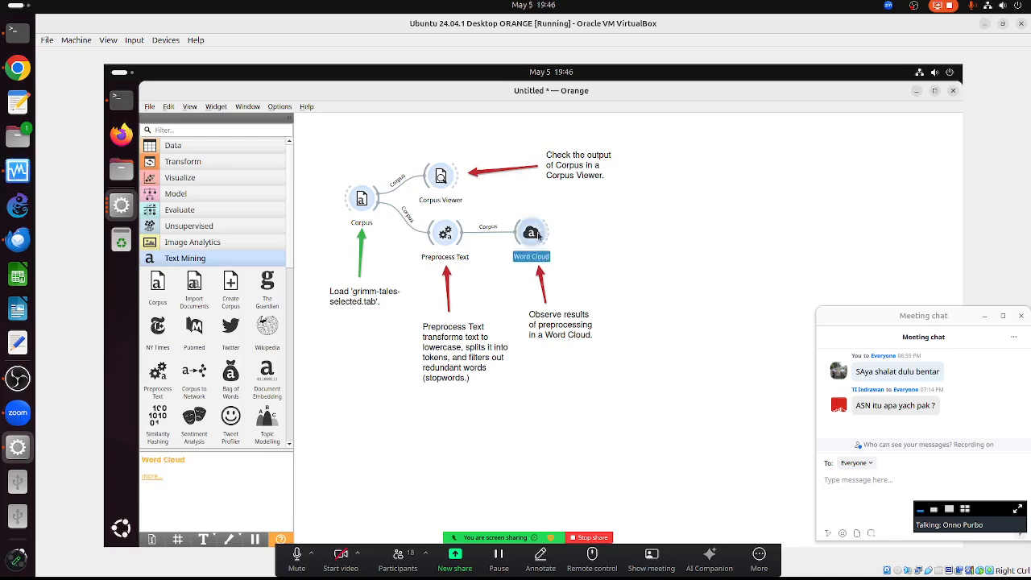
{"action": "double_click", "coordinate": [533, 235]}
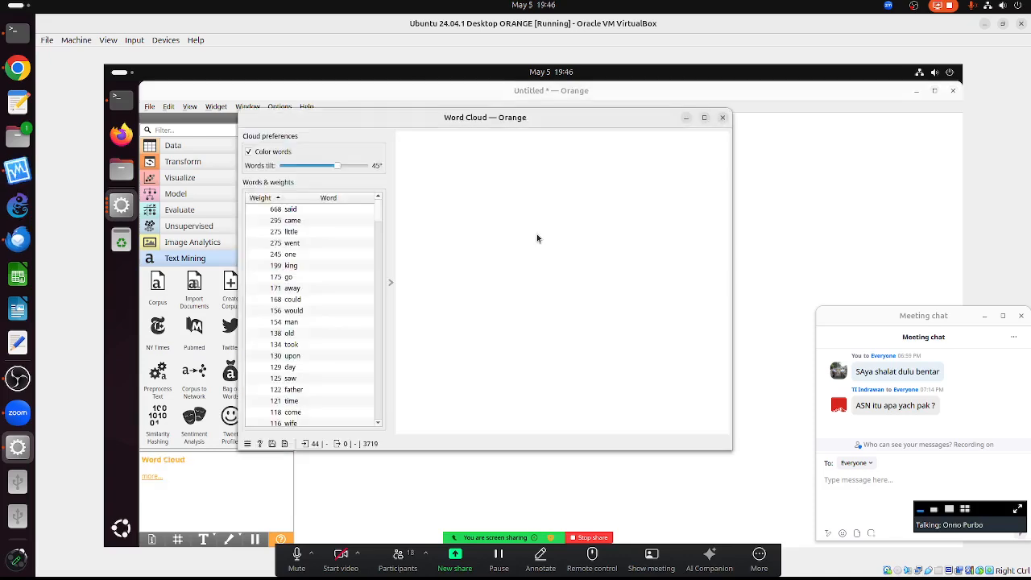
{"action": "left_click", "coordinate": [704, 118]}
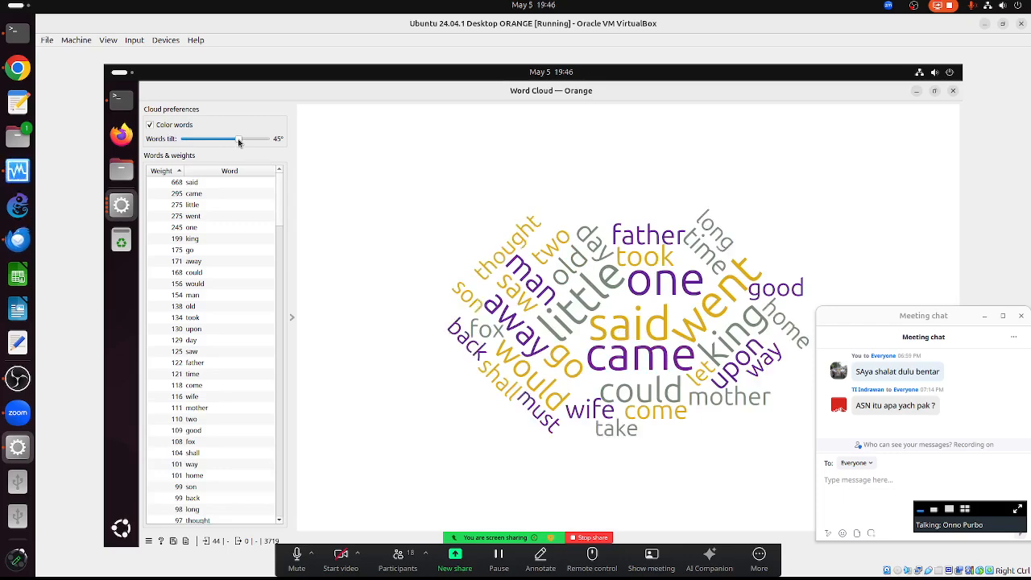
{"action": "left_click_drag", "start_coordinate": [207, 142], "coordinate": [165, 140]}
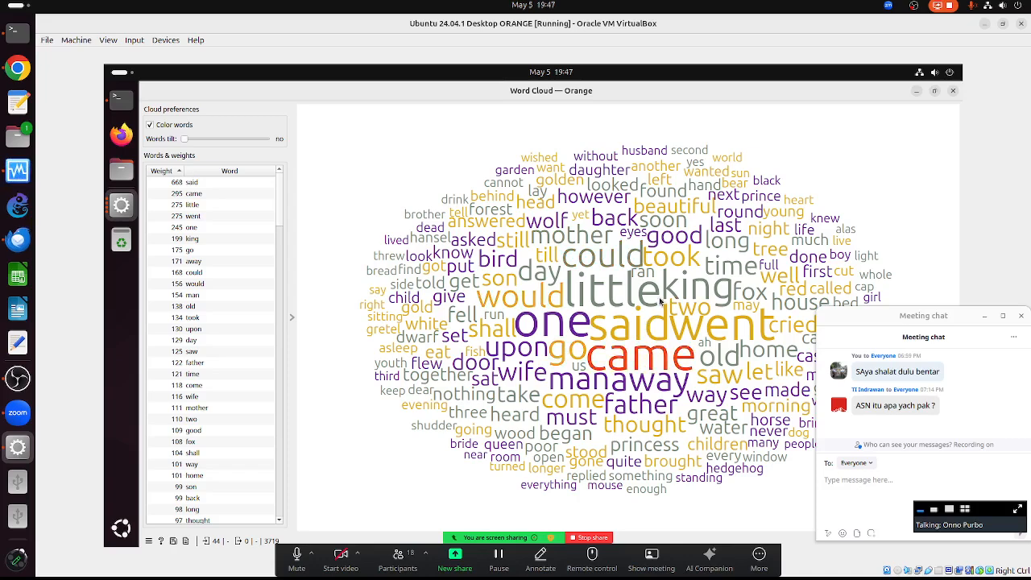
{"action": "left_click", "coordinate": [953, 92]}
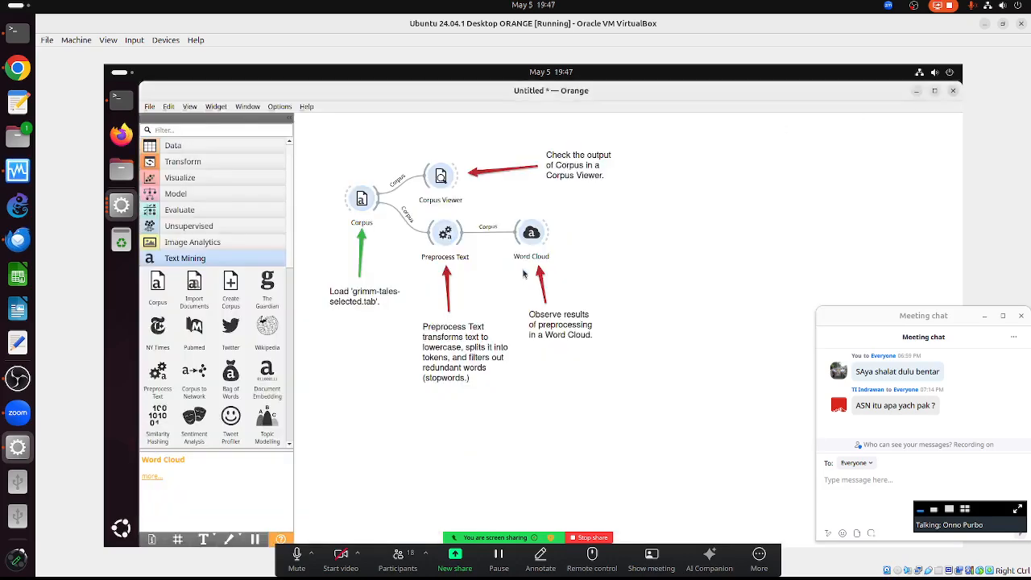
- Remove the Corpus widget along with its green arrow and Load note
{"action": "right_click", "coordinate": [364, 202]}
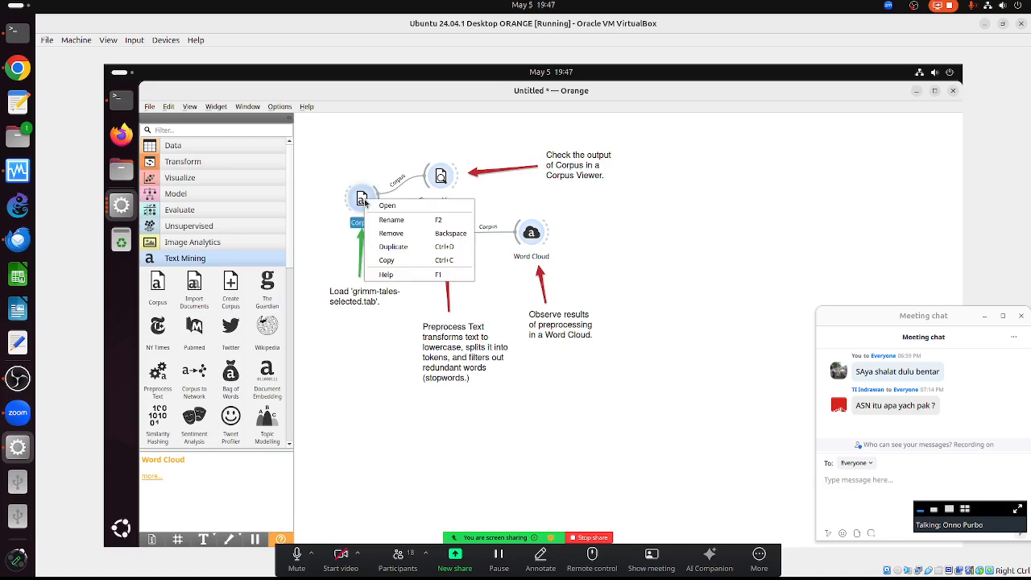
{"action": "left_click", "coordinate": [389, 233]}
{"action": "left_click_drag", "start_coordinate": [338, 213], "coordinate": [405, 324]}
{"action": "key", "text": "Delete"}
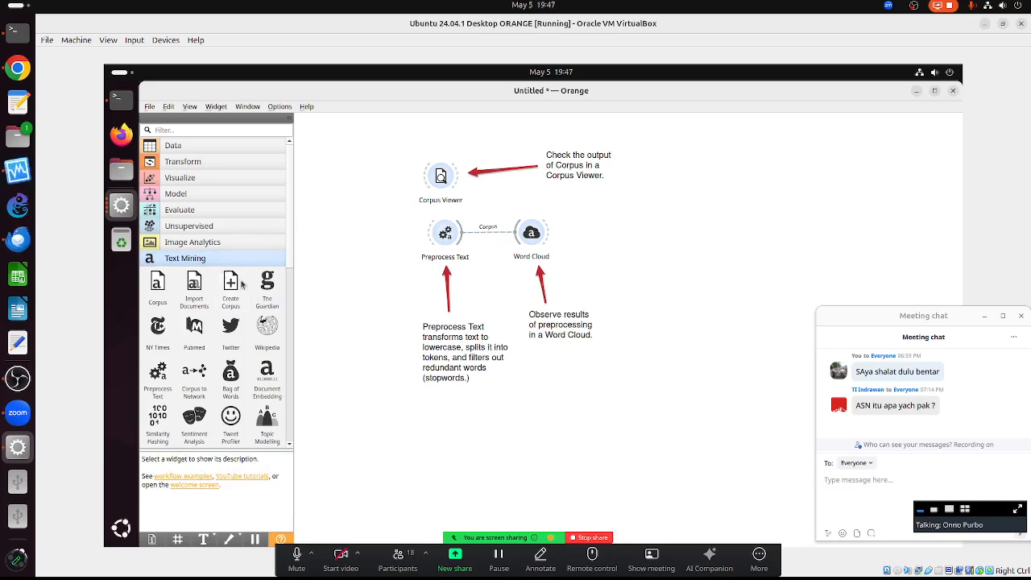
- Add a Wikipedia widget fetching 'trump' articles and connect it to Corpus Viewer
{"action": "left_click_drag", "start_coordinate": [298, 264], "coordinate": [338, 198]}
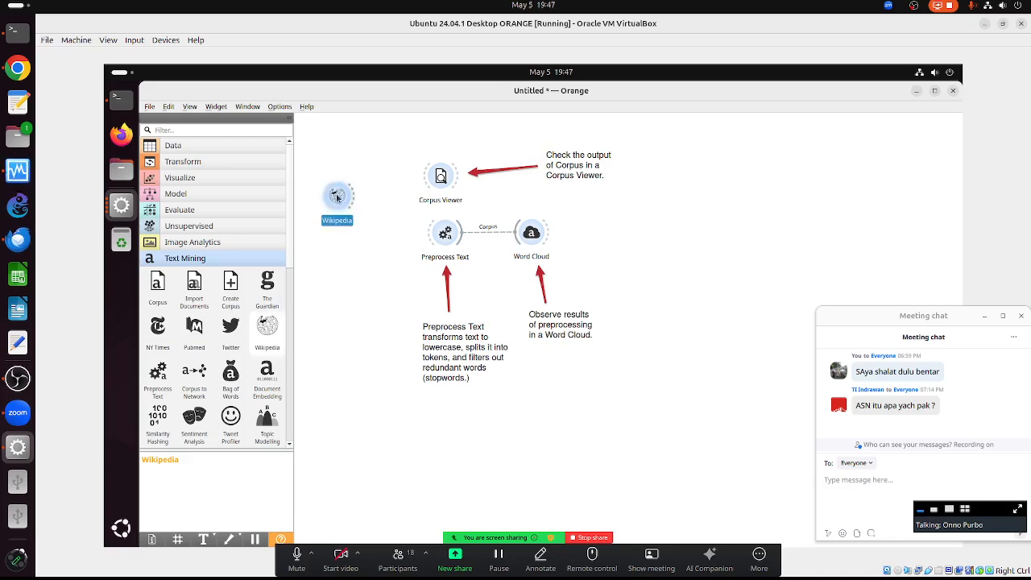
{"action": "double_click", "coordinate": [337, 196]}
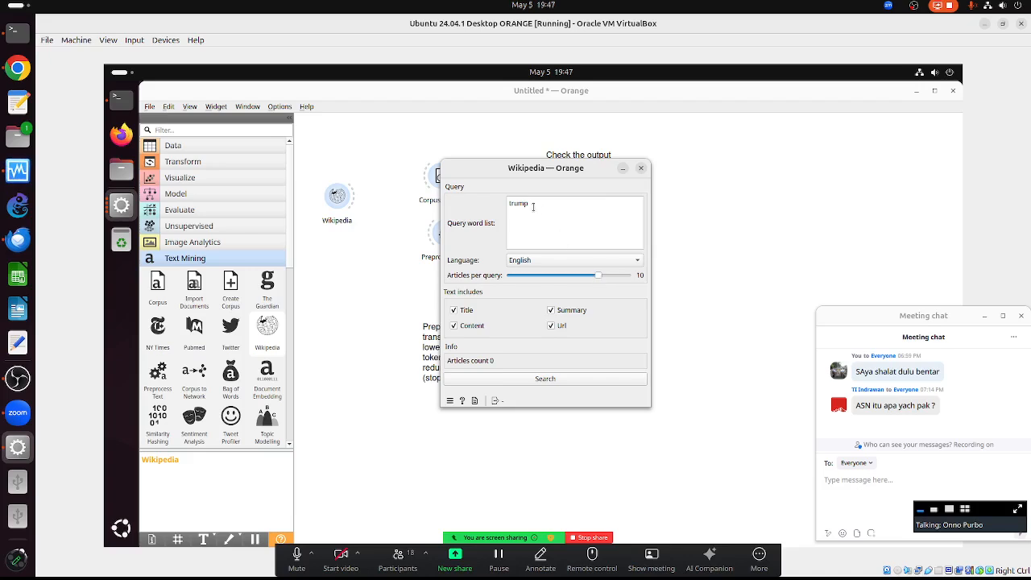
{"action": "left_click", "coordinate": [547, 379]}
{"action": "left_click_drag", "start_coordinate": [487, 167], "coordinate": [502, 271]}
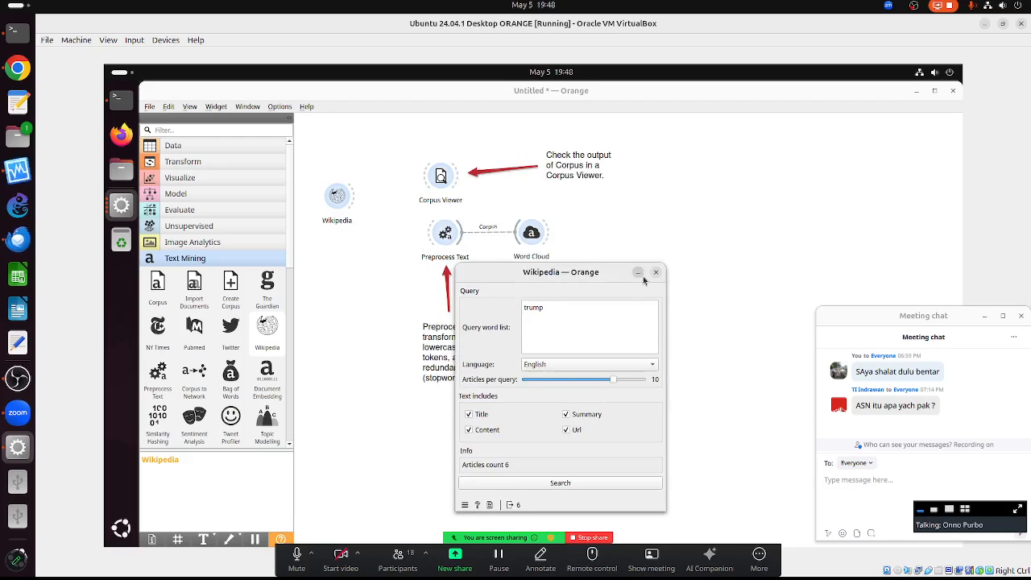
{"action": "left_click_drag", "start_coordinate": [629, 272], "coordinate": [775, 181]}
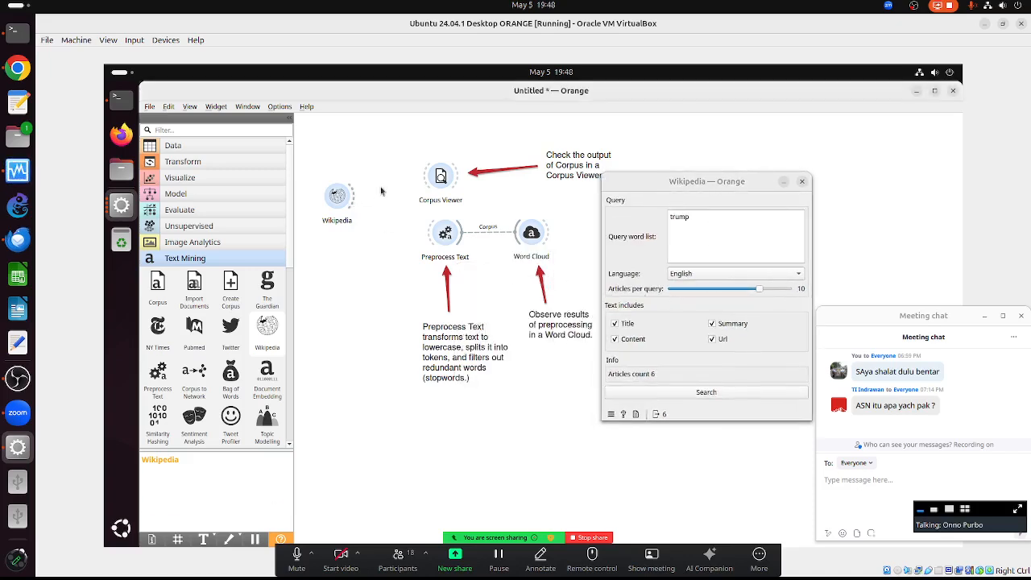
{"action": "left_click_drag", "start_coordinate": [356, 206], "coordinate": [440, 177]}
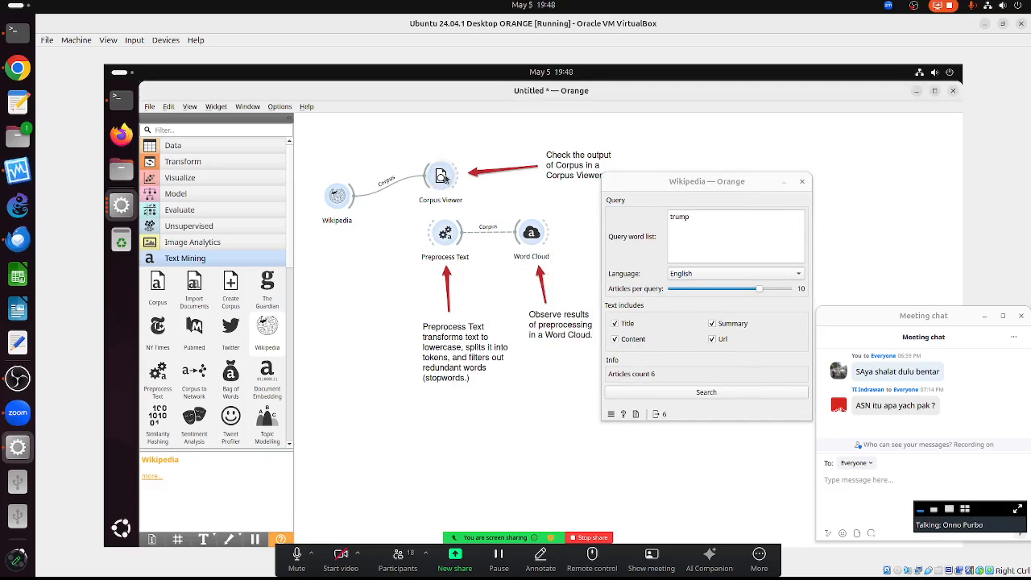
{"action": "double_click", "coordinate": [441, 177]}
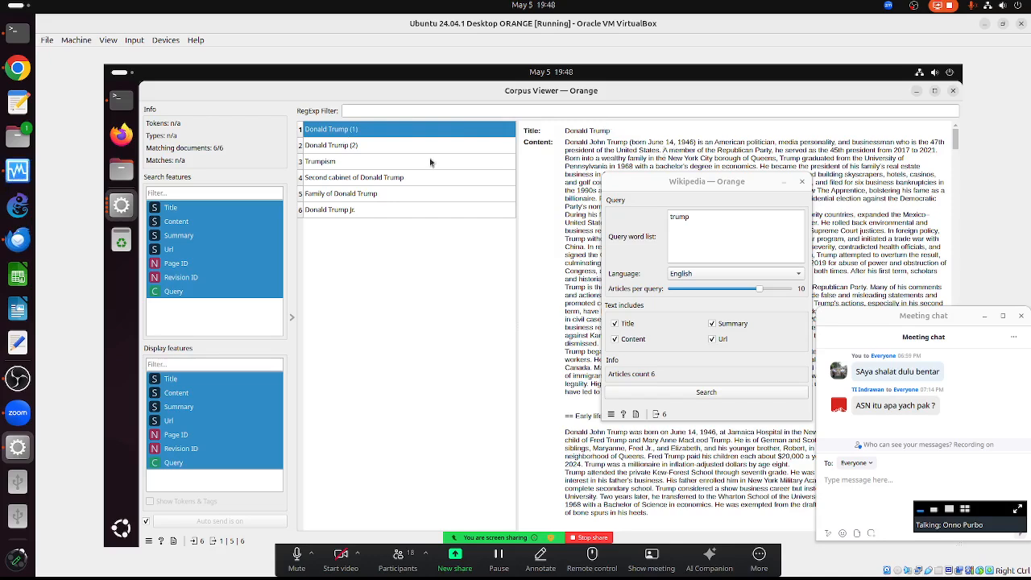
- Read the Trumpism, cabinet, family and Trump Jr. articles, then close both windows
{"action": "left_click", "coordinate": [336, 148]}
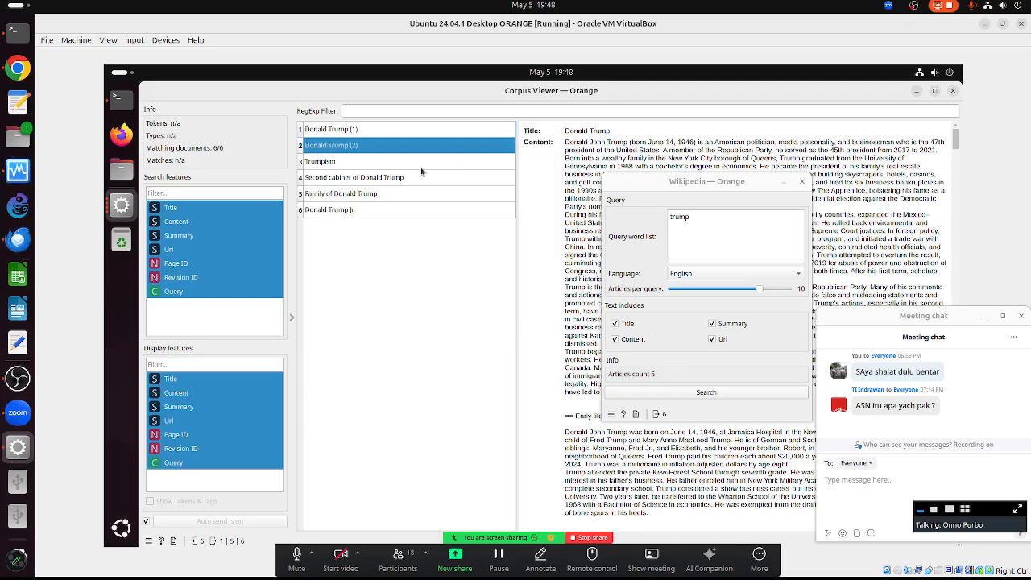
{"action": "left_click", "coordinate": [334, 164]}
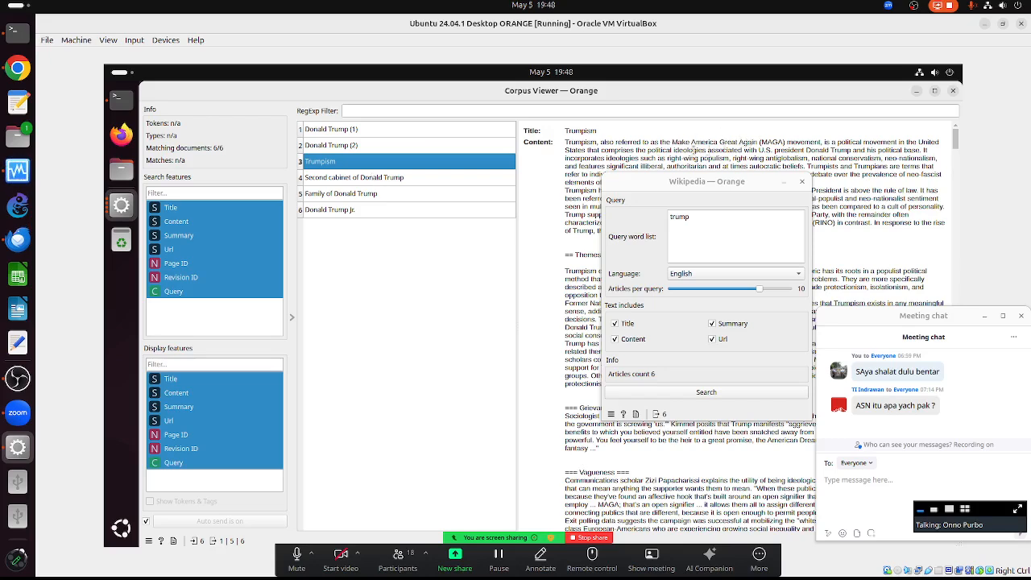
{"action": "left_click", "coordinate": [358, 182]}
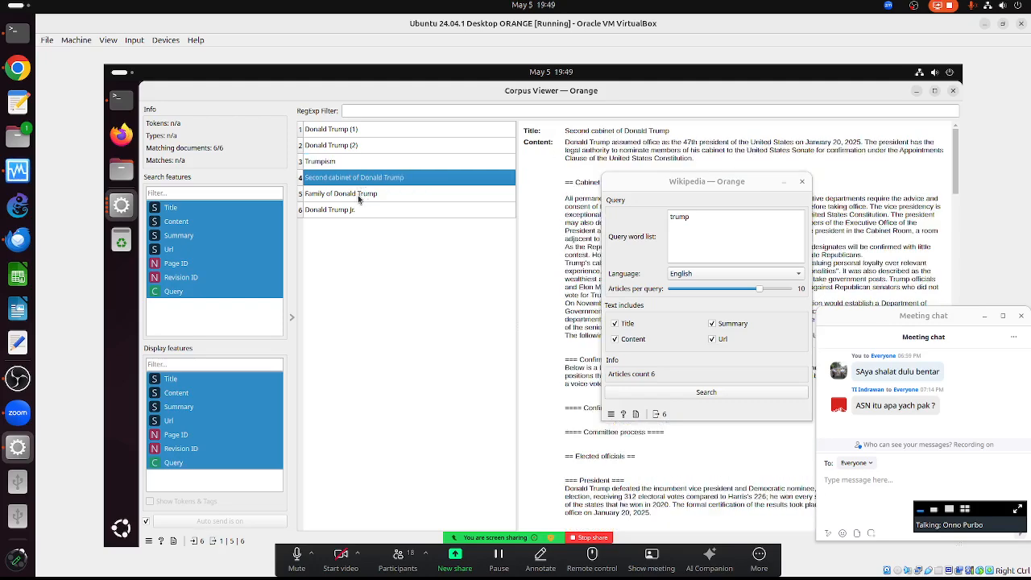
{"action": "left_click", "coordinate": [399, 202]}
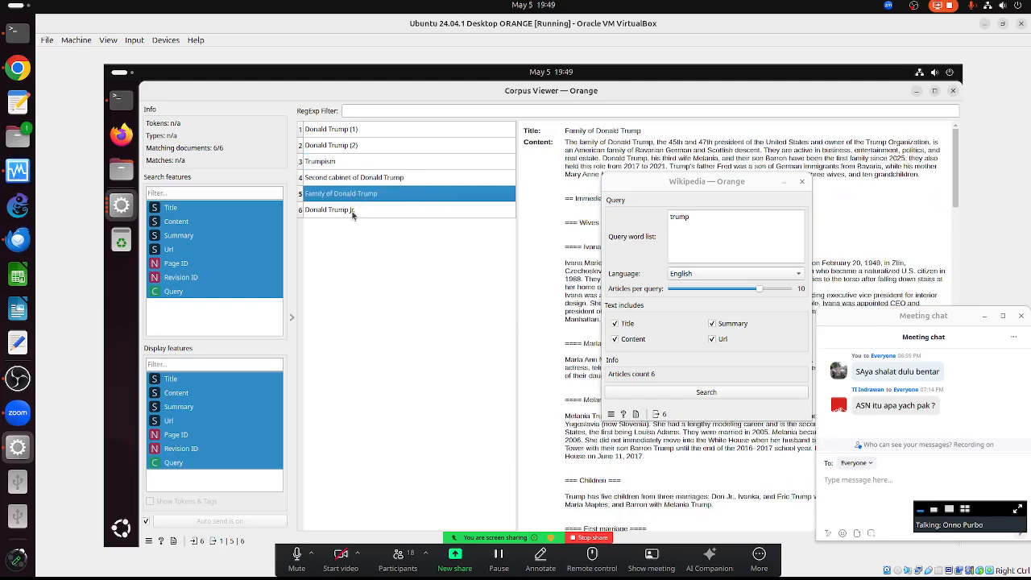
{"action": "left_click", "coordinate": [330, 212]}
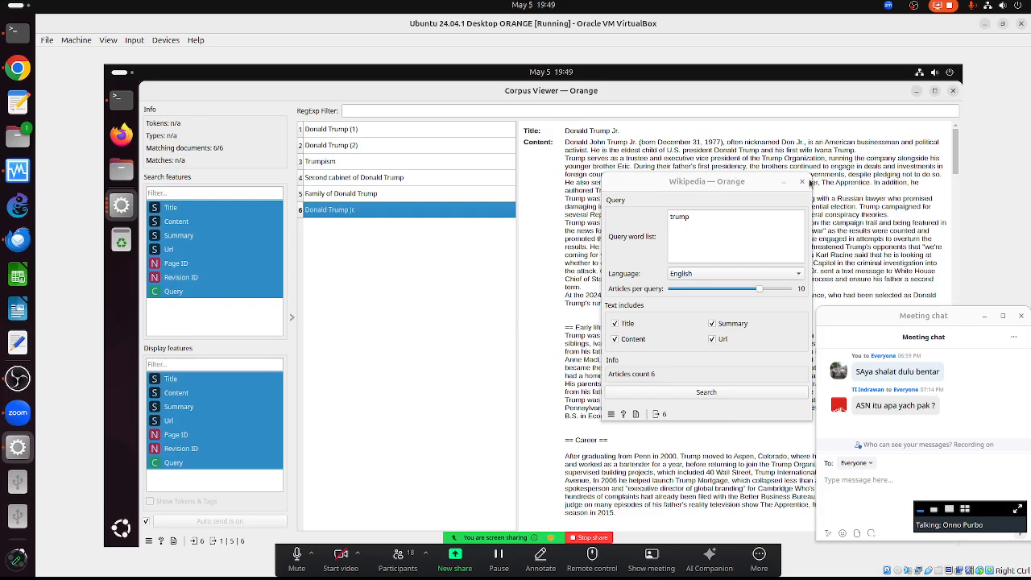
{"action": "left_click", "coordinate": [802, 181]}
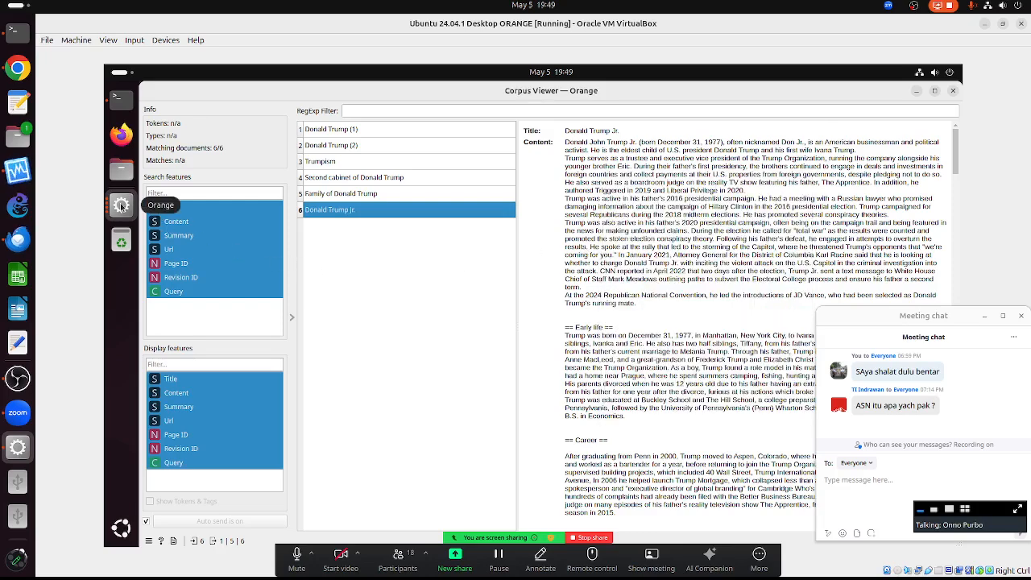
{"action": "left_click", "coordinate": [951, 91]}
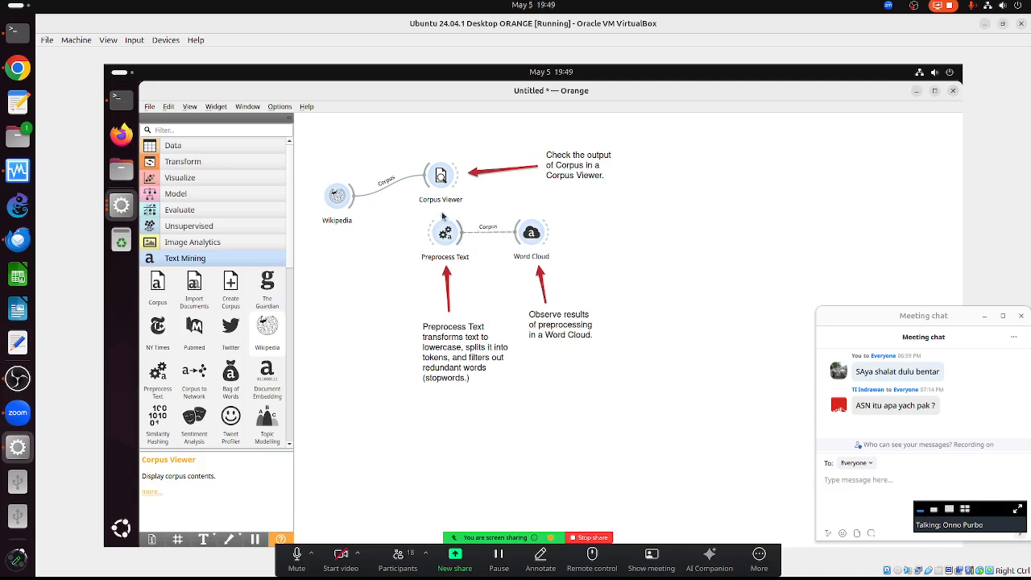
- Link Wikipedia into Preprocess Text and inspect the resulting trump-led Word Cloud
{"action": "left_click_drag", "start_coordinate": [356, 198], "coordinate": [456, 242]}
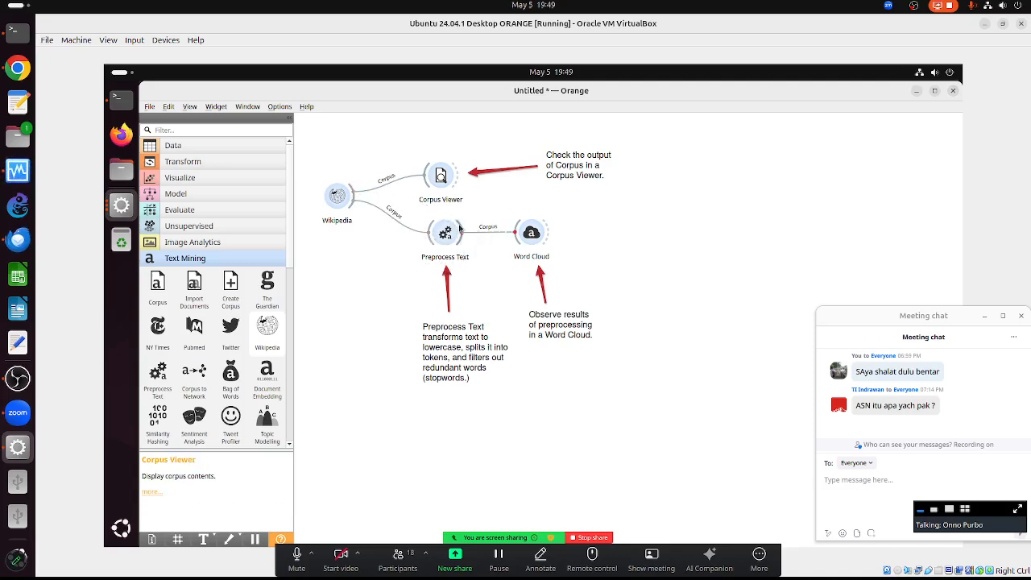
{"action": "double_click", "coordinate": [531, 233]}
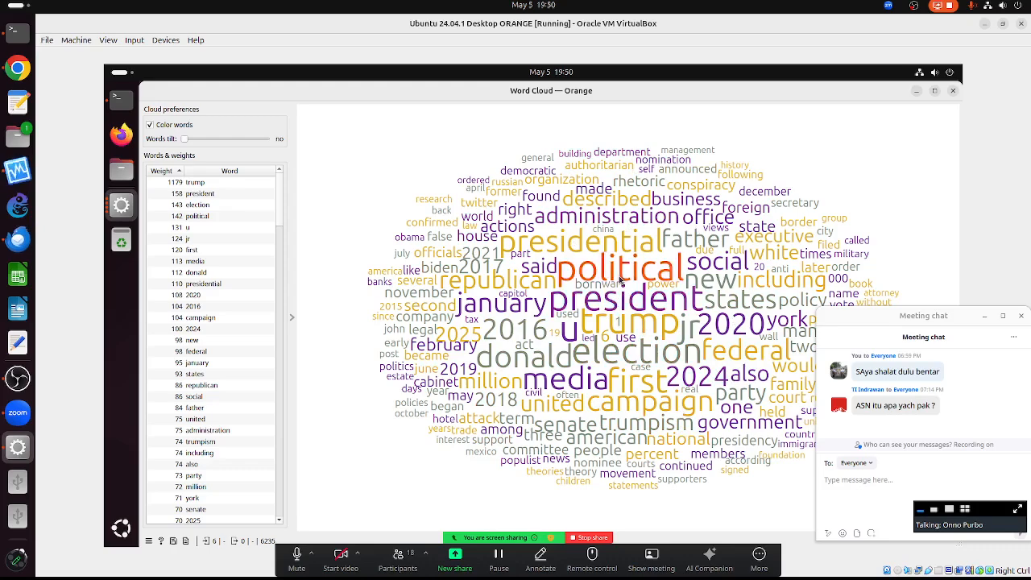
{"action": "left_click", "coordinate": [953, 91]}
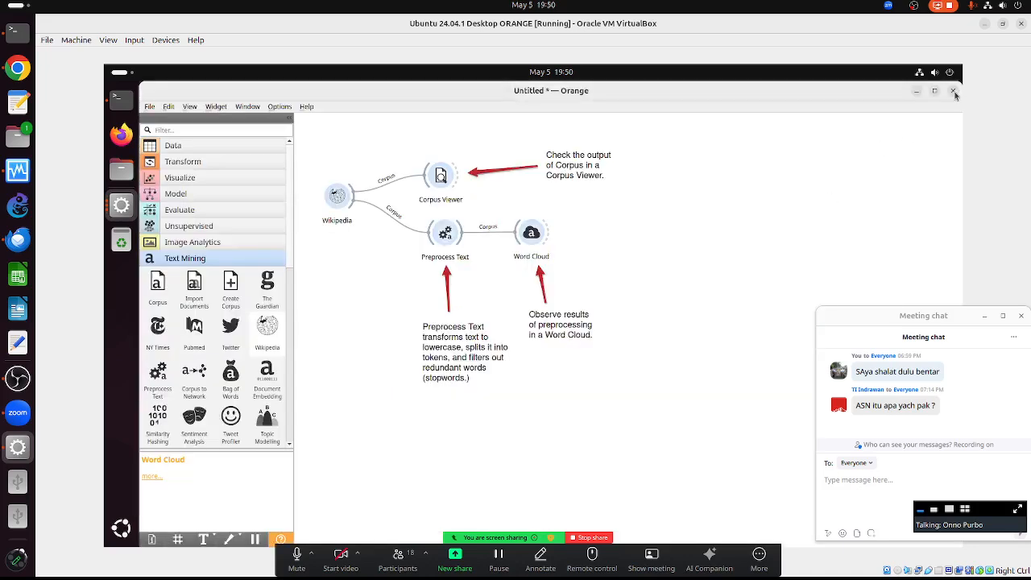
- Change the Wikipedia query from trump to 'prabowo', search, and reopen the Word Cloud
{"action": "double_click", "coordinate": [337, 198]}
{"action": "double_click", "coordinate": [696, 216]}
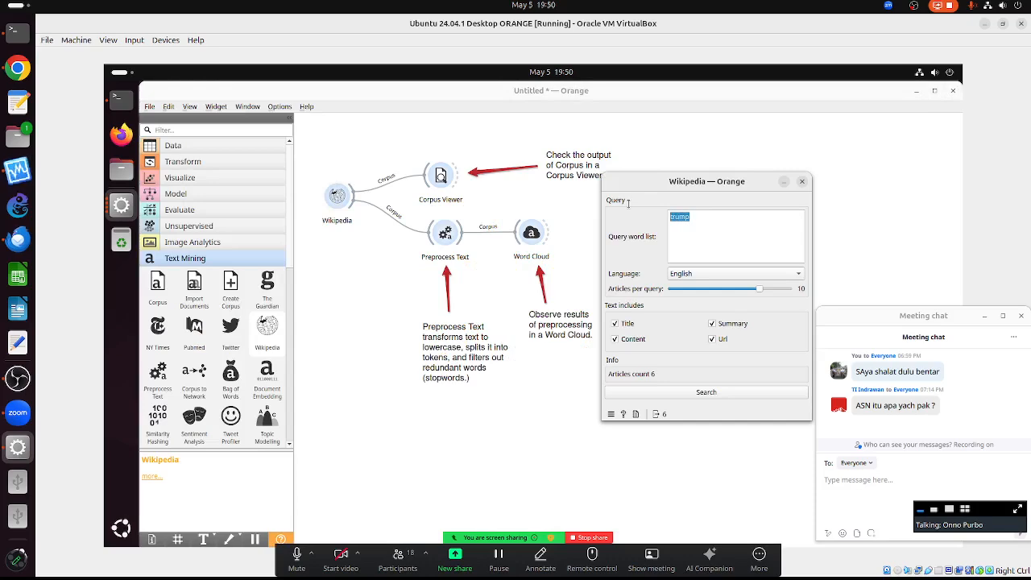
{"action": "type", "text": "p"}
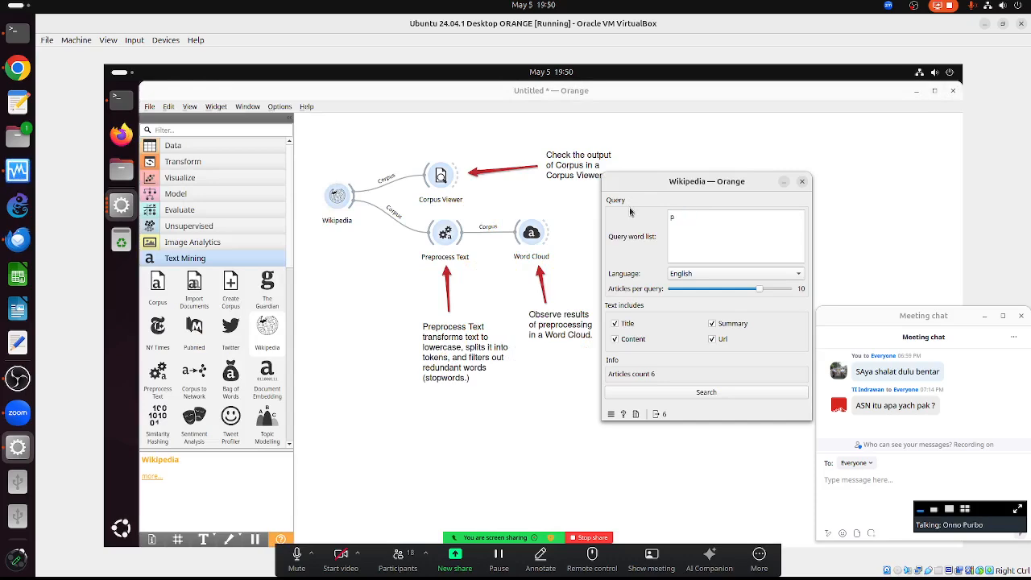
{"action": "type", "text": "rabowo"}
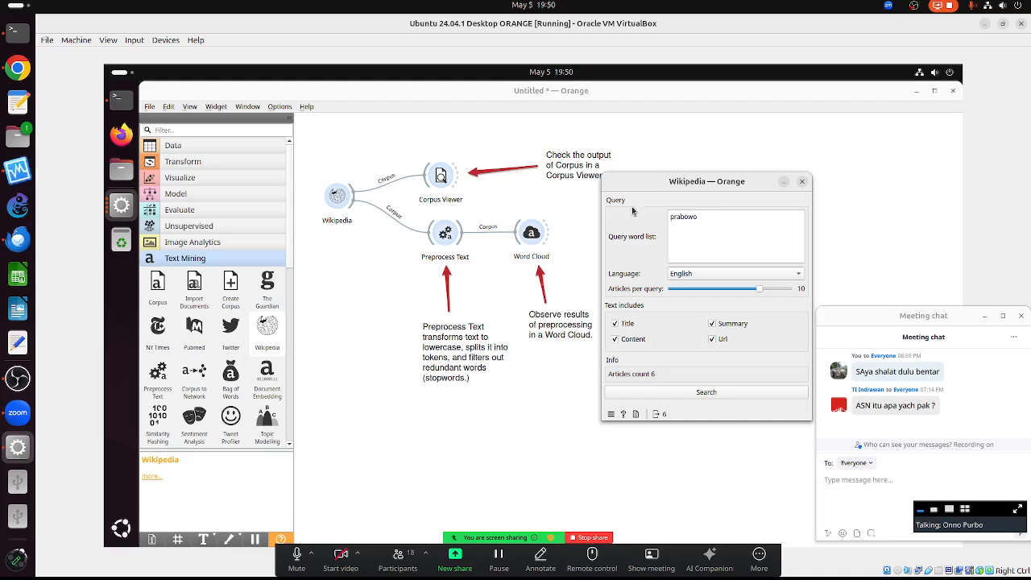
{"action": "left_click", "coordinate": [700, 393]}
{"action": "double_click", "coordinate": [531, 235]}
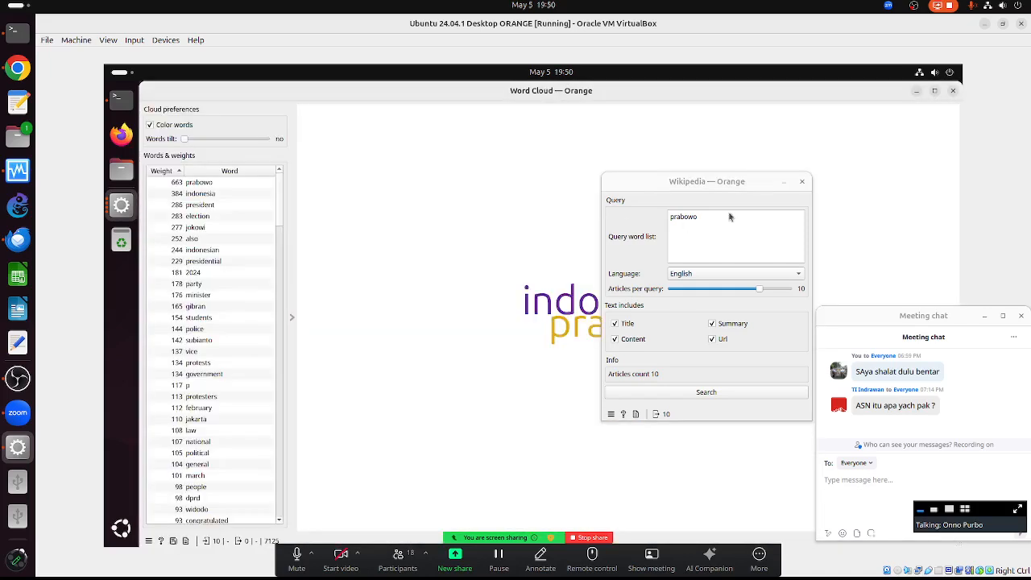
- Close the Wikipedia settings window, then the Word Cloud window, to return to the canvas
{"action": "left_click", "coordinate": [802, 181]}
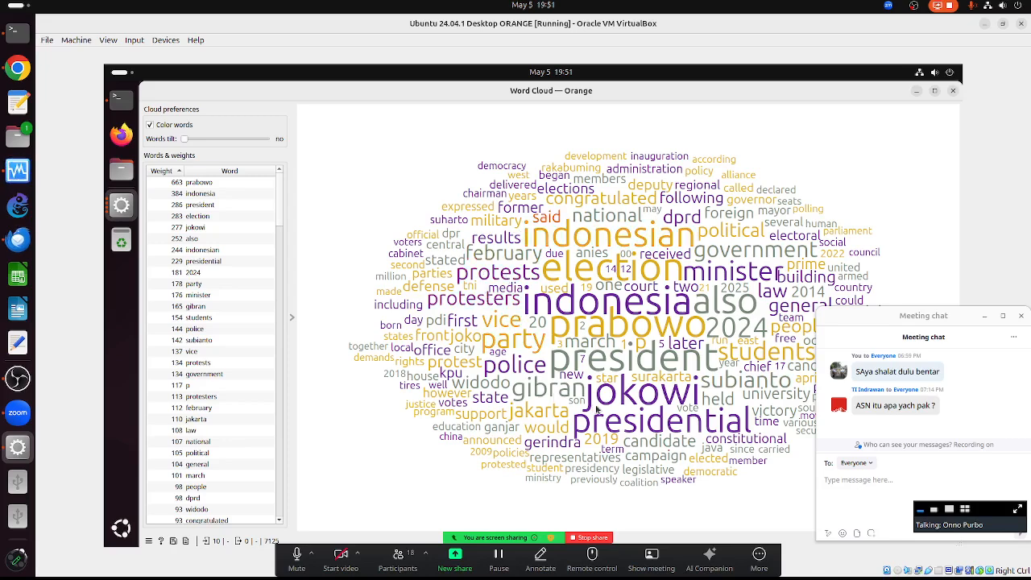
{"action": "left_click", "coordinate": [953, 90]}
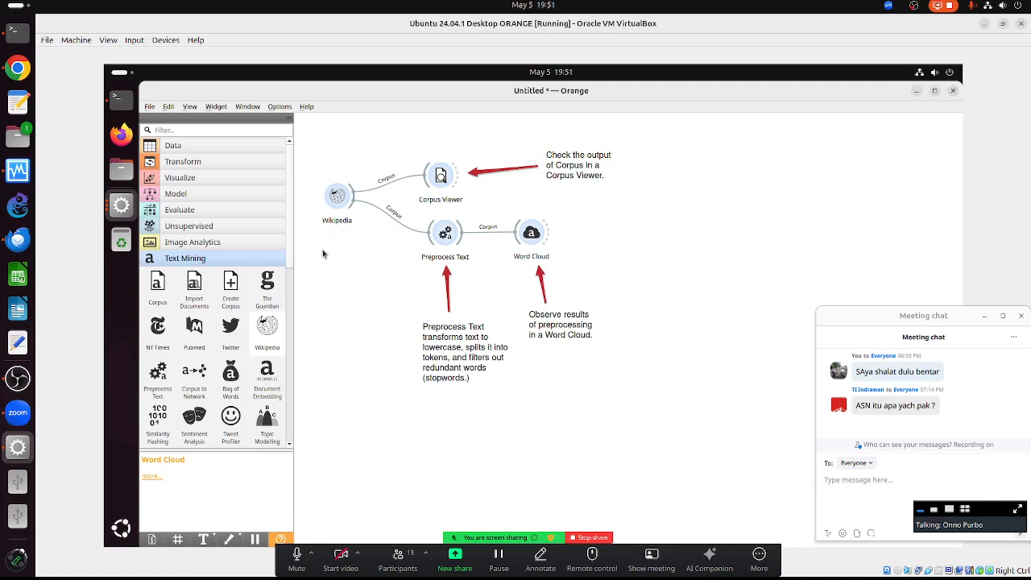
- Replace the Wikipedia widget with a The Guardian widget, unlocking the keyring with its password
{"action": "right_click", "coordinate": [330, 191]}
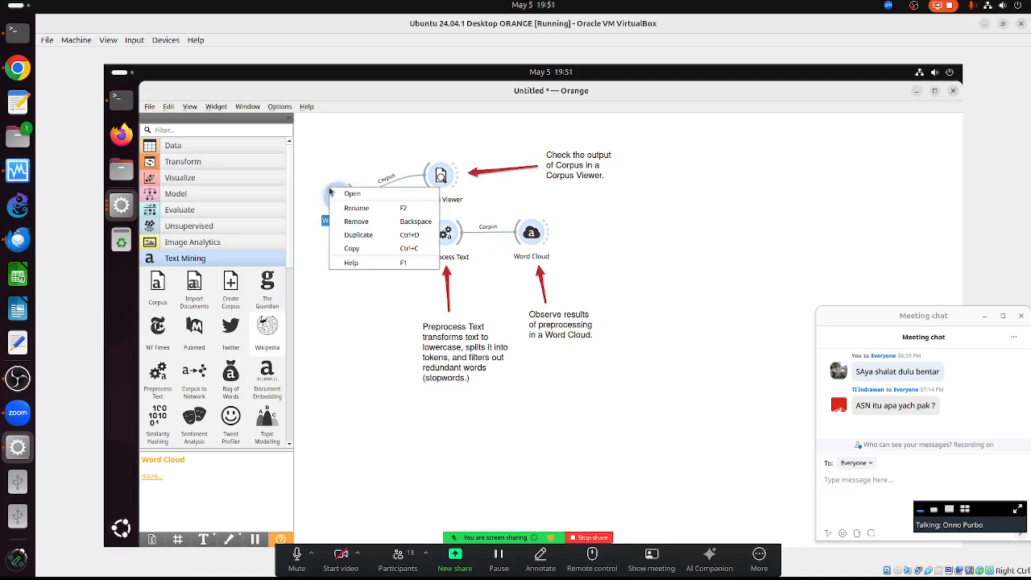
{"action": "left_click", "coordinate": [356, 221]}
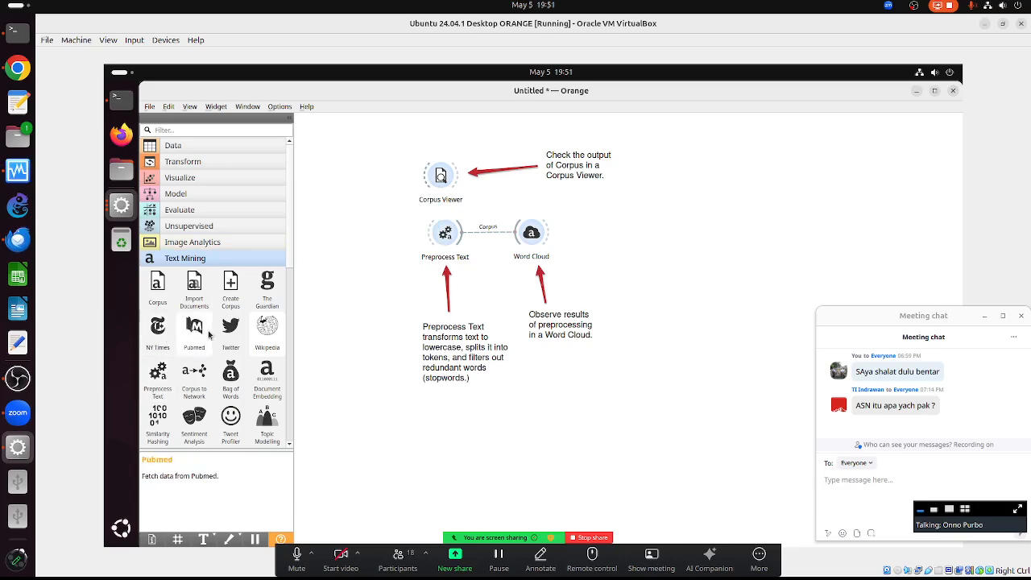
{"action": "left_click_drag", "start_coordinate": [267, 282], "coordinate": [346, 182]}
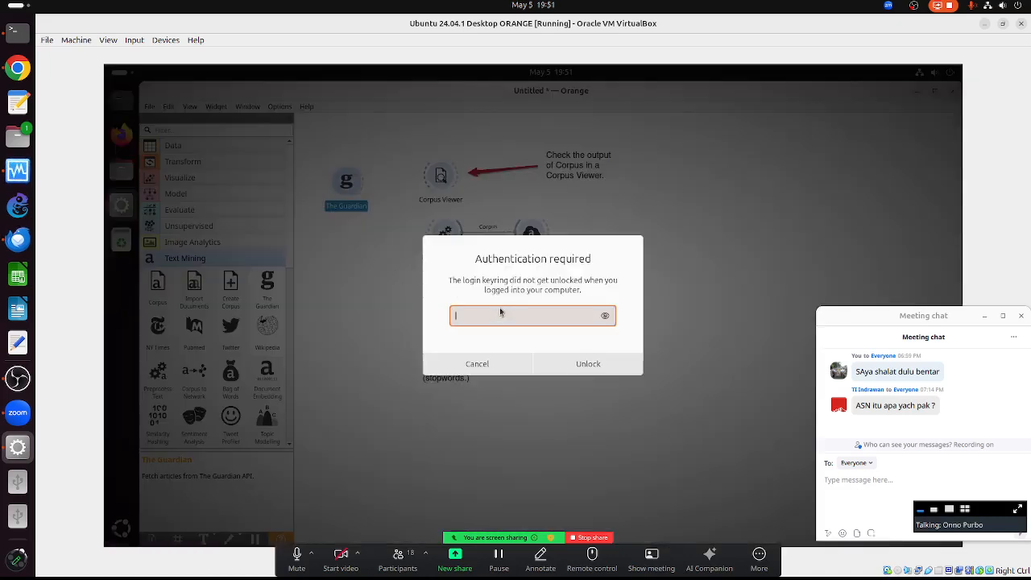
{"action": "type", "text": "****"}
{"action": "key", "text": "Return"}
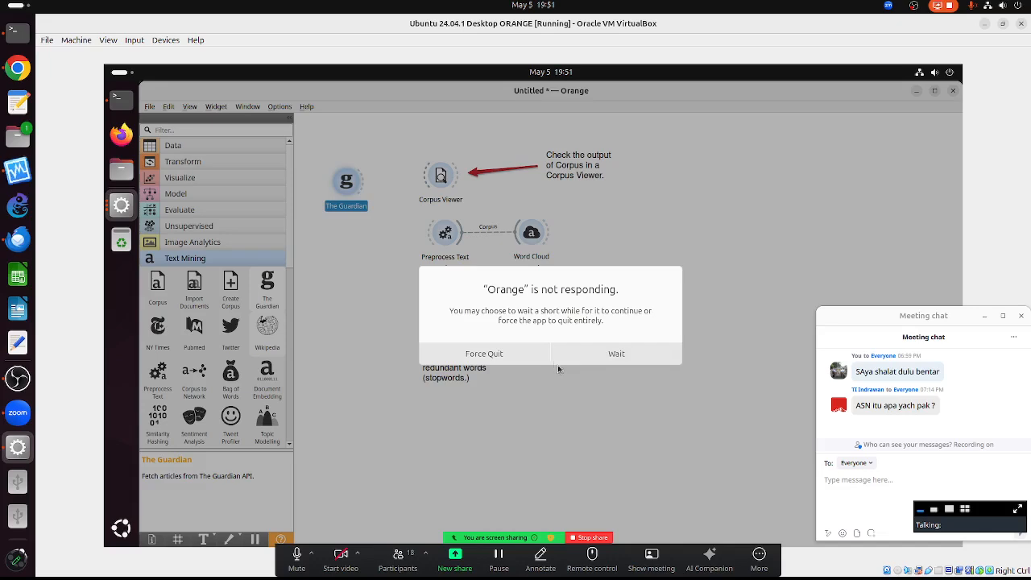
{"action": "left_click", "coordinate": [600, 360]}
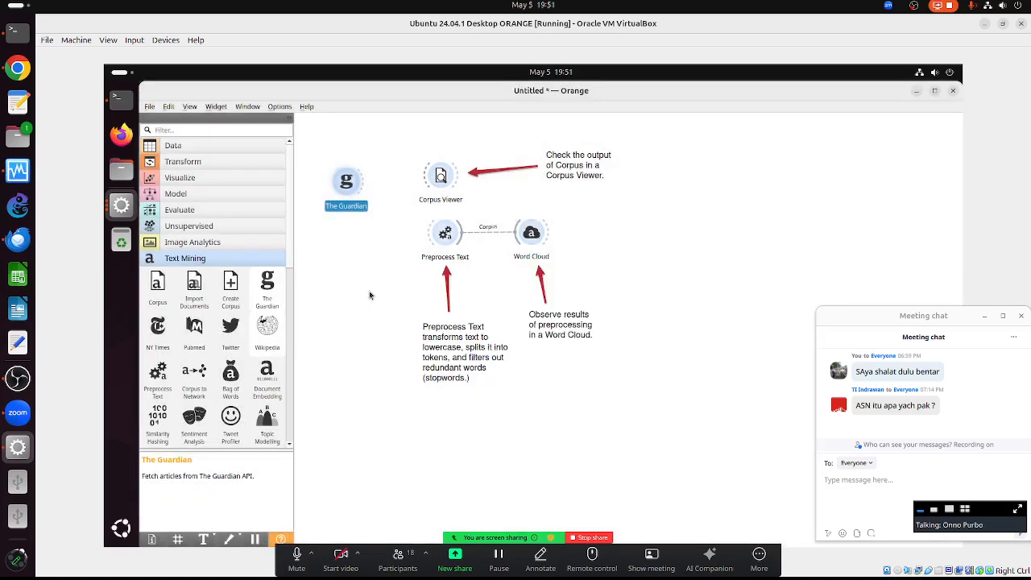
- Open The Guardian widget's settings and confirm its API key credentials
{"action": "left_click", "coordinate": [365, 252]}
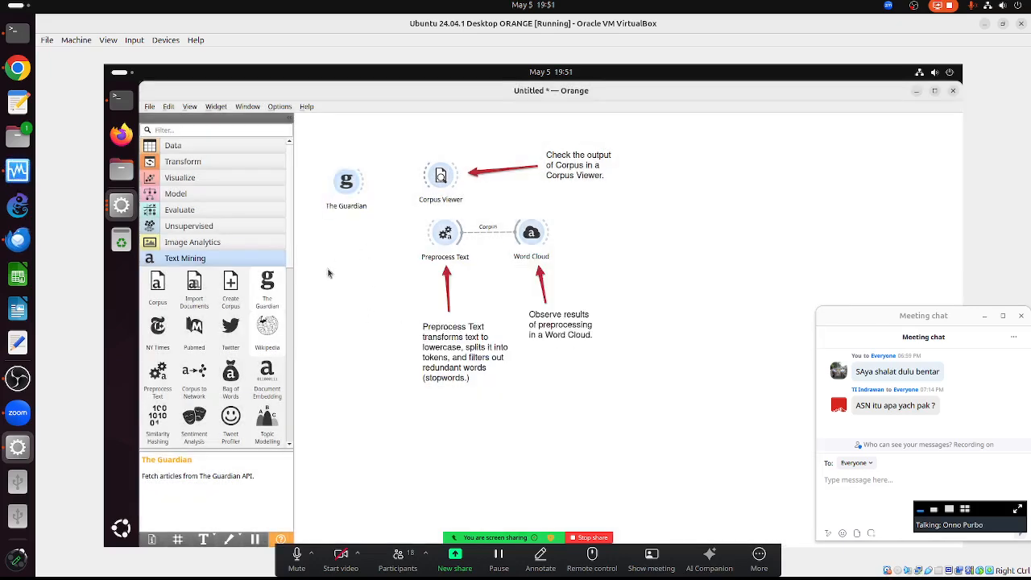
{"action": "double_click", "coordinate": [344, 187]}
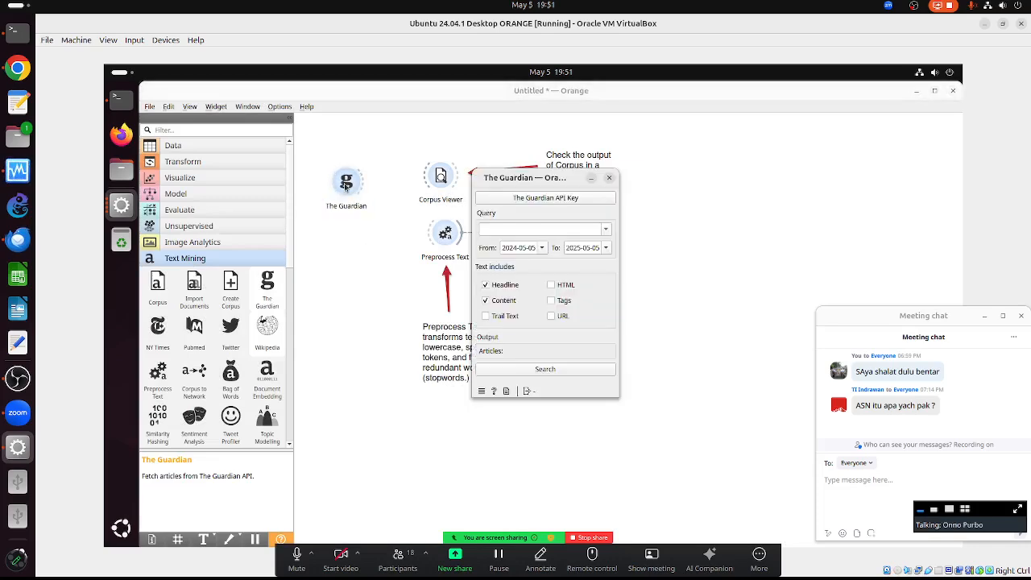
{"action": "left_click", "coordinate": [561, 199]}
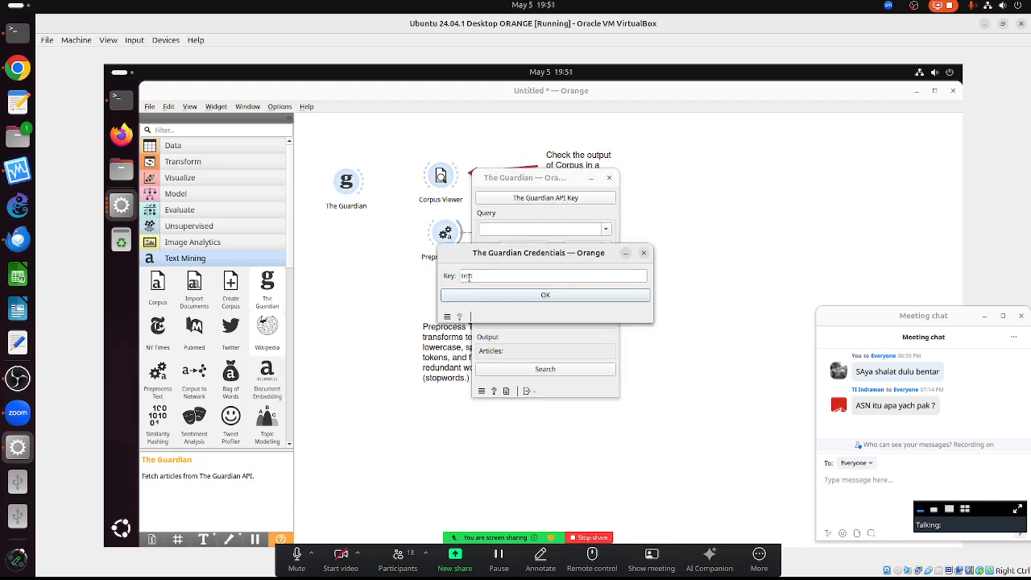
{"action": "key", "text": "Return"}
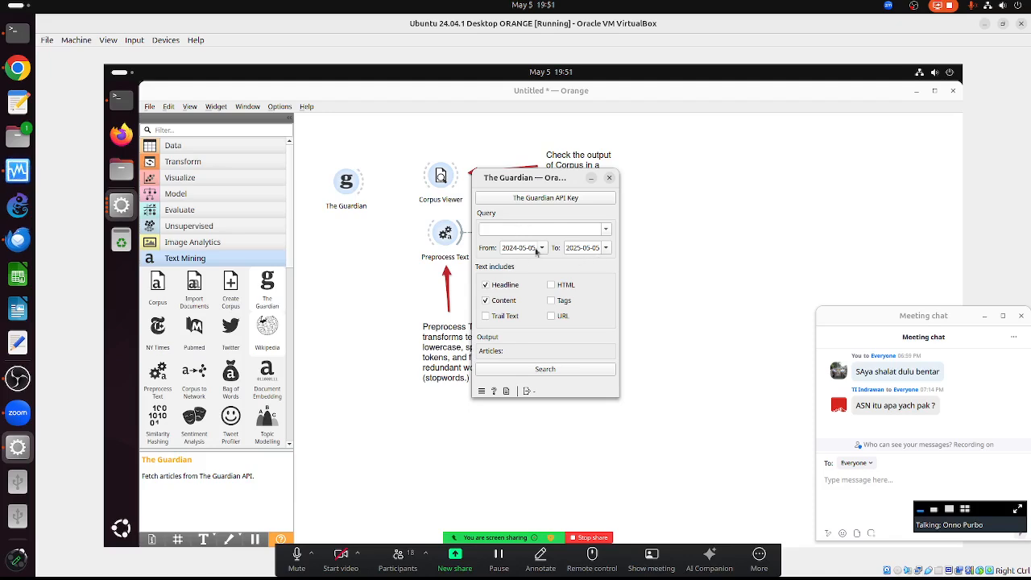
- Browse the From-date calendar and close it, keeping the range 2024-05-05 to 2025-05-05
{"action": "left_click", "coordinate": [542, 248]}
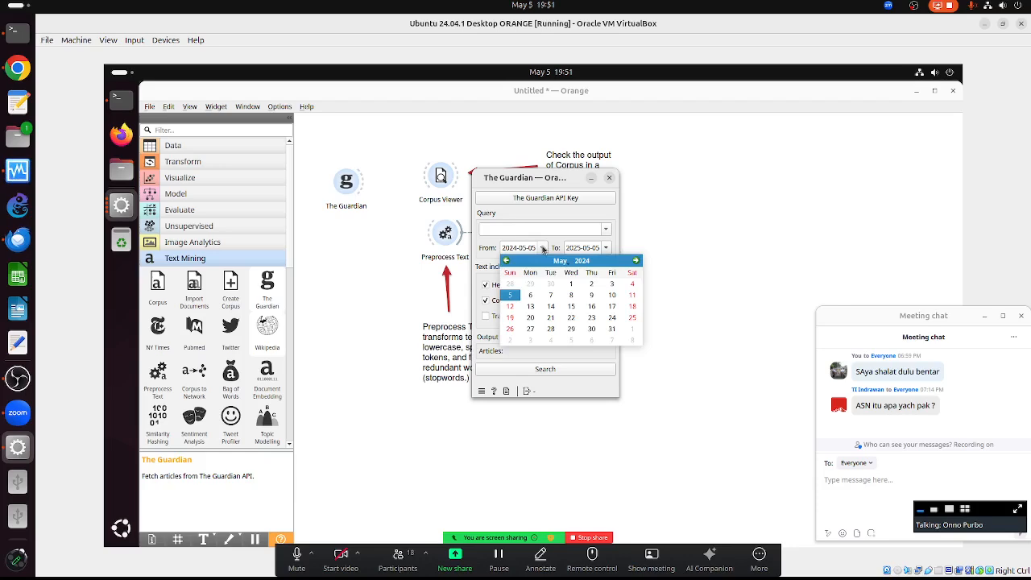
{"action": "left_click", "coordinate": [635, 260]}
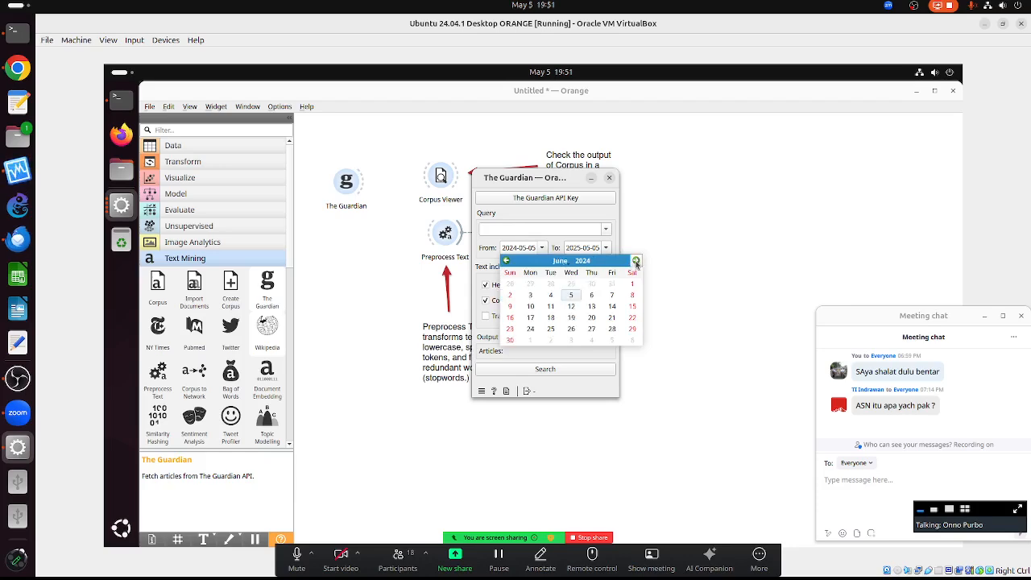
{"action": "left_click", "coordinate": [635, 260]}
{"action": "left_click", "coordinate": [636, 261]}
{"action": "left_click", "coordinate": [635, 261]}
{"action": "left_click", "coordinate": [635, 261]}
{"action": "left_click", "coordinate": [635, 261]}
{"action": "left_click", "coordinate": [635, 261]}
{"action": "left_click", "coordinate": [636, 261]}
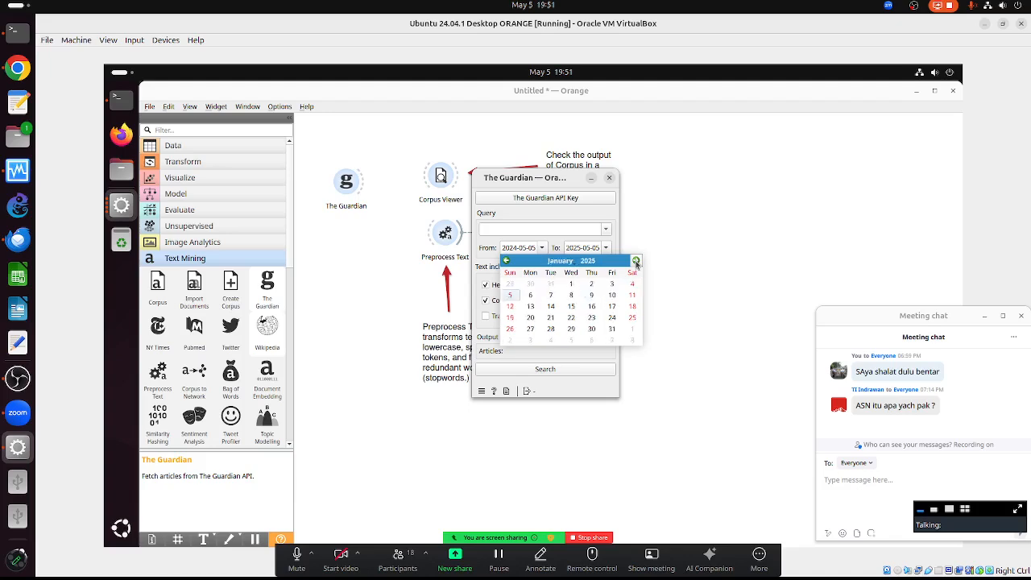
{"action": "left_click", "coordinate": [635, 261]}
{"action": "left_click", "coordinate": [635, 261]}
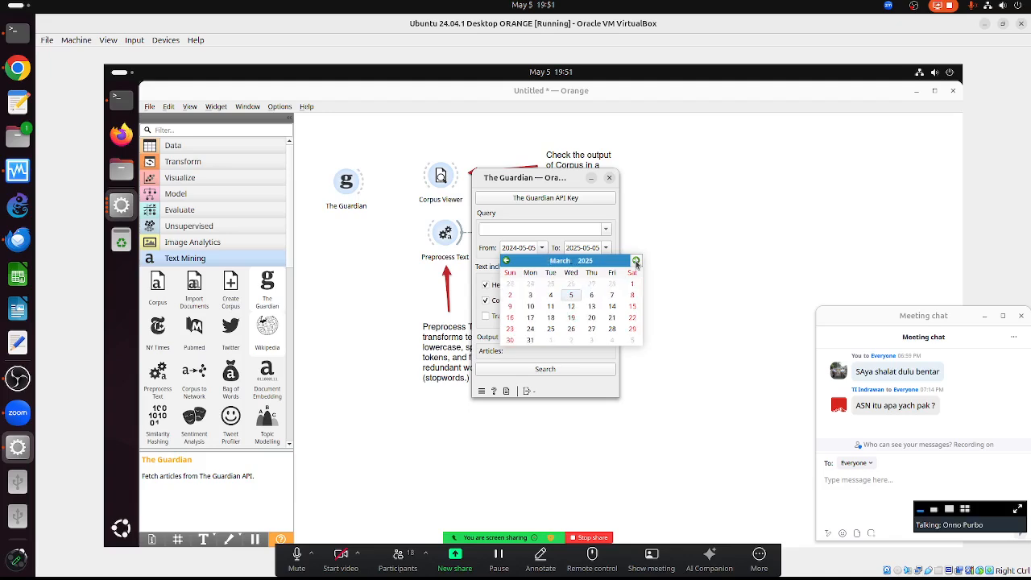
{"action": "left_click", "coordinate": [506, 261]}
{"action": "left_click", "coordinate": [507, 261]}
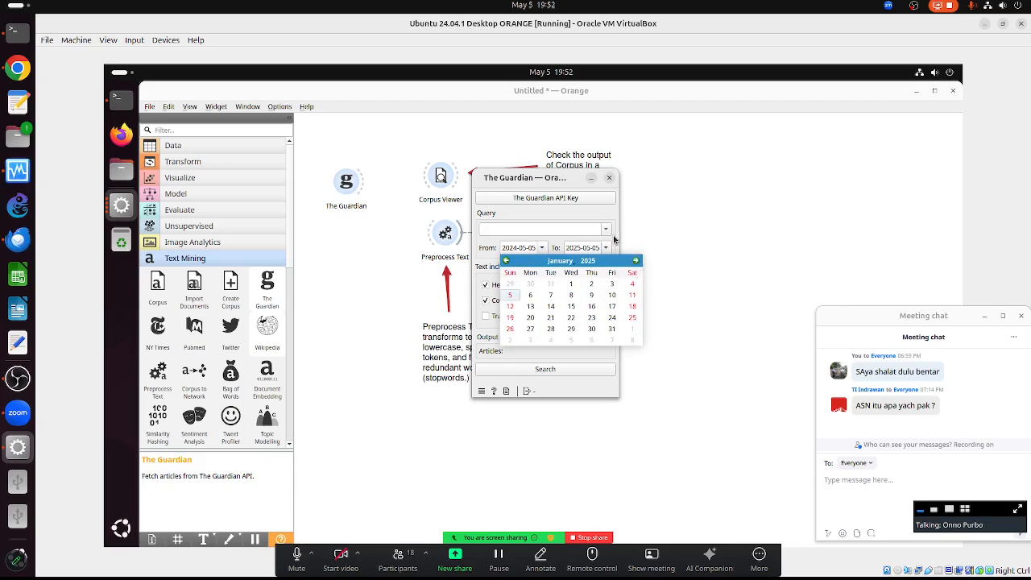
{"action": "left_click", "coordinate": [614, 240]}
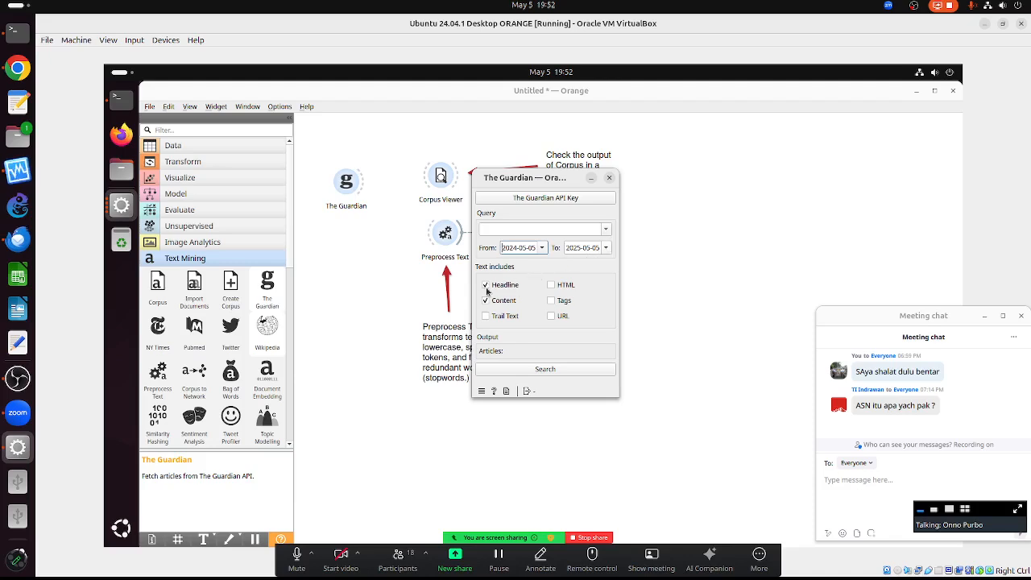
- Search The Guardian for 'indonesia', retrieving all 510 matching articles
{"action": "left_click", "coordinate": [513, 228]}
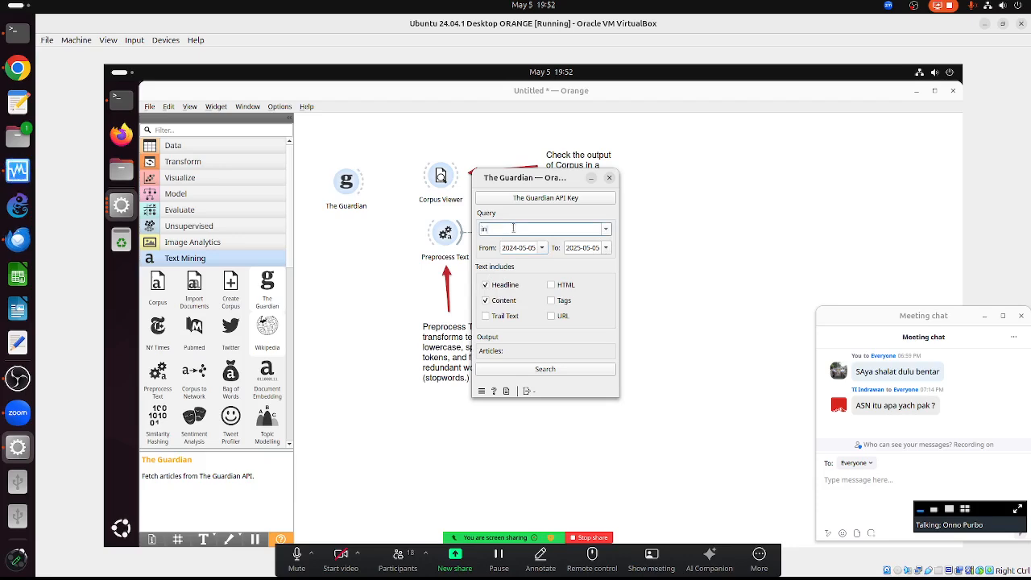
{"action": "type", "text": "indonesia"}
{"action": "left_click", "coordinate": [547, 370]}
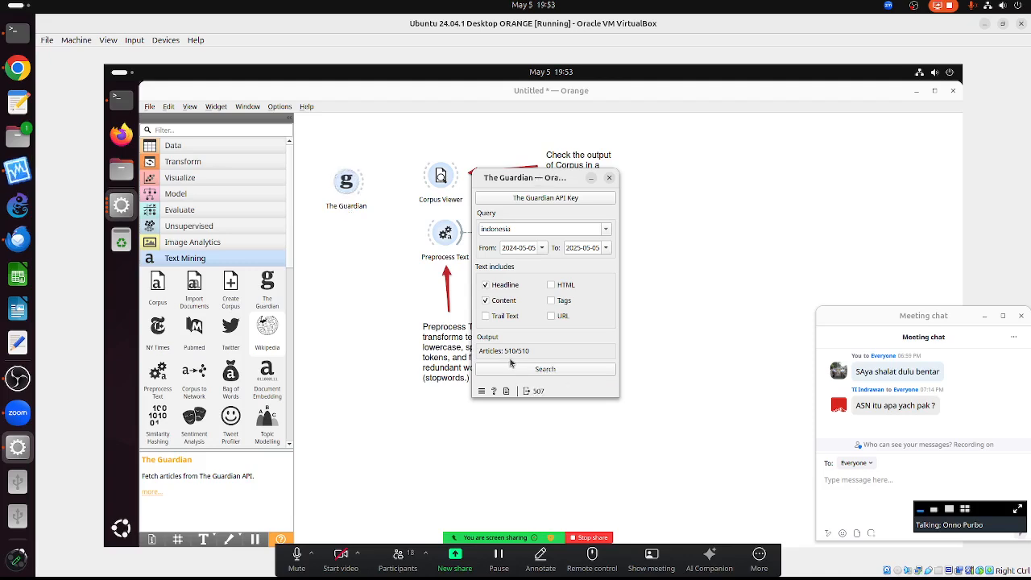
- Link The Guardian's corpus to Corpus Viewer and Preprocess Text, checking the articles in Corpus Viewer
{"action": "left_click", "coordinate": [610, 178]}
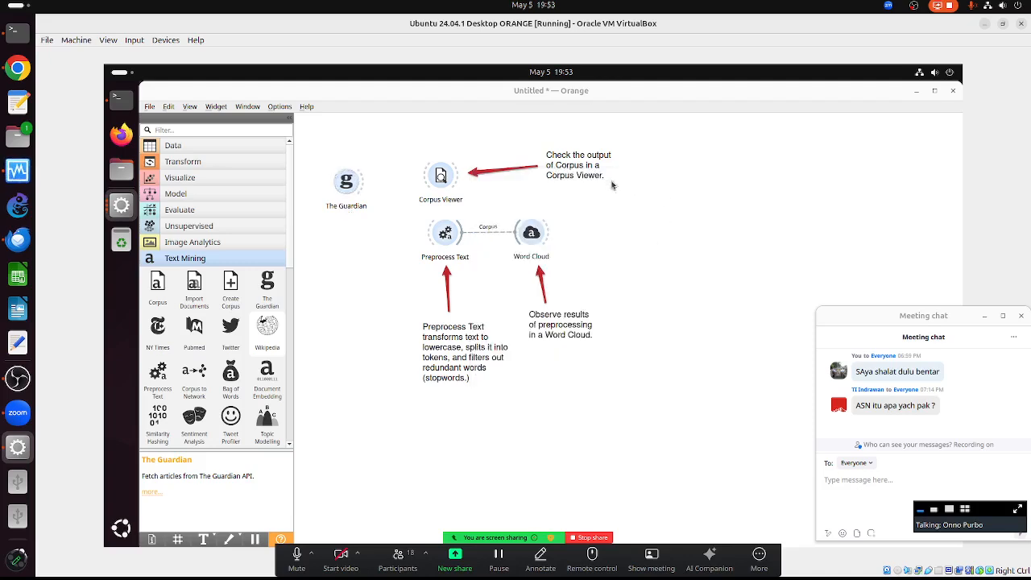
{"action": "left_click_drag", "start_coordinate": [361, 185], "coordinate": [441, 176]}
{"action": "double_click", "coordinate": [441, 176]}
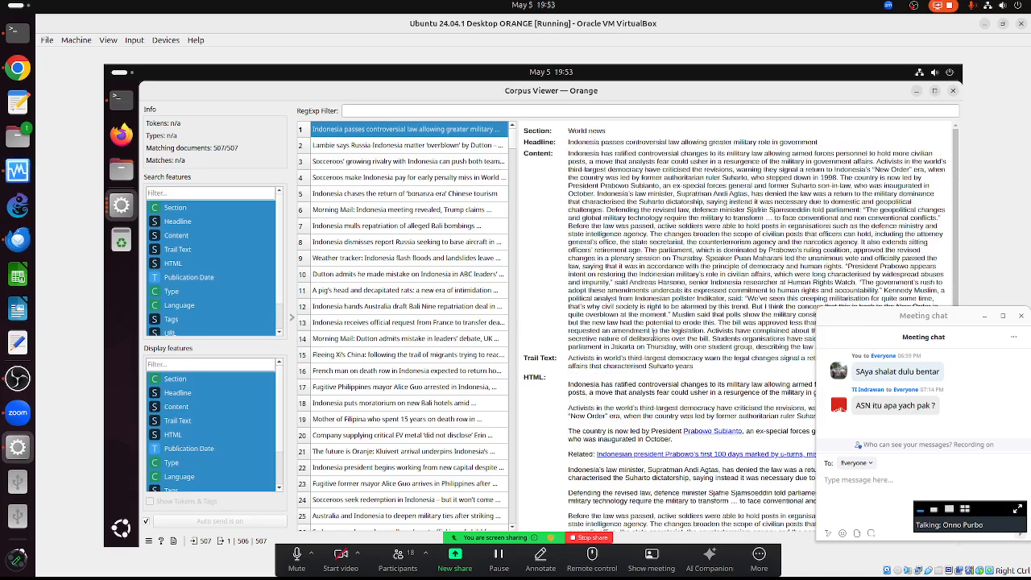
{"action": "left_click", "coordinate": [953, 91]}
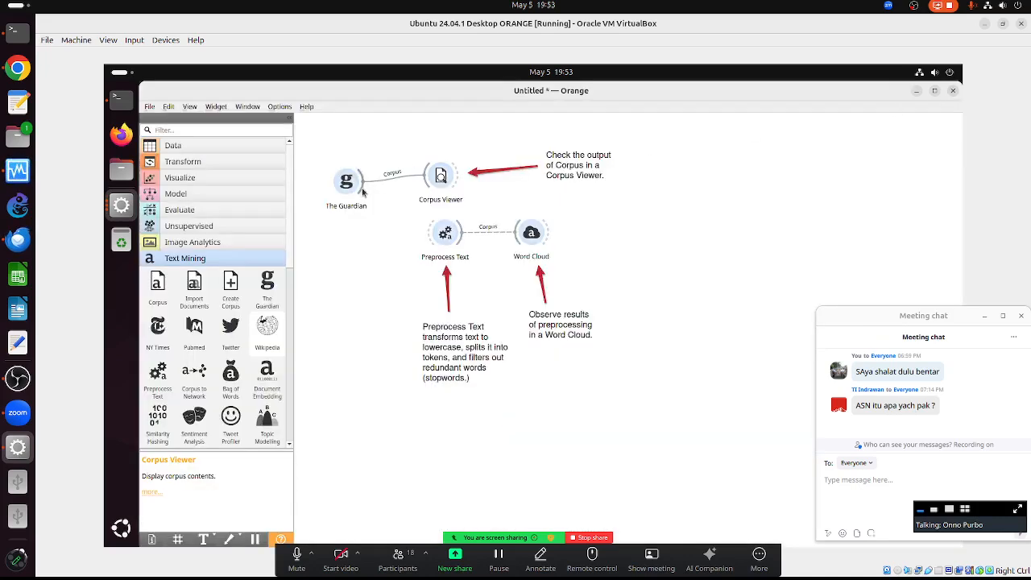
{"action": "left_click_drag", "start_coordinate": [364, 179], "coordinate": [428, 234]}
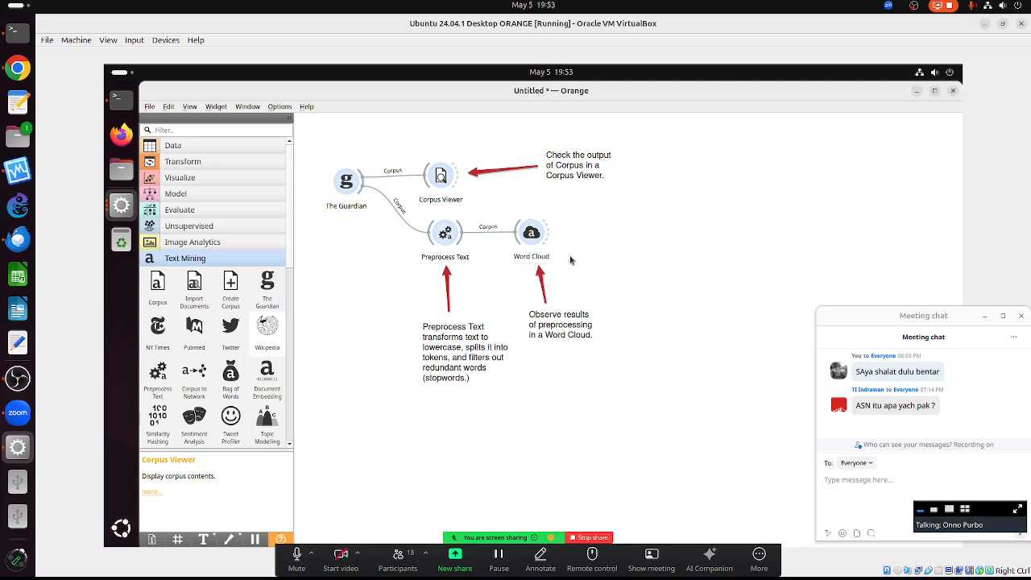
{"action": "double_click", "coordinate": [530, 233]}
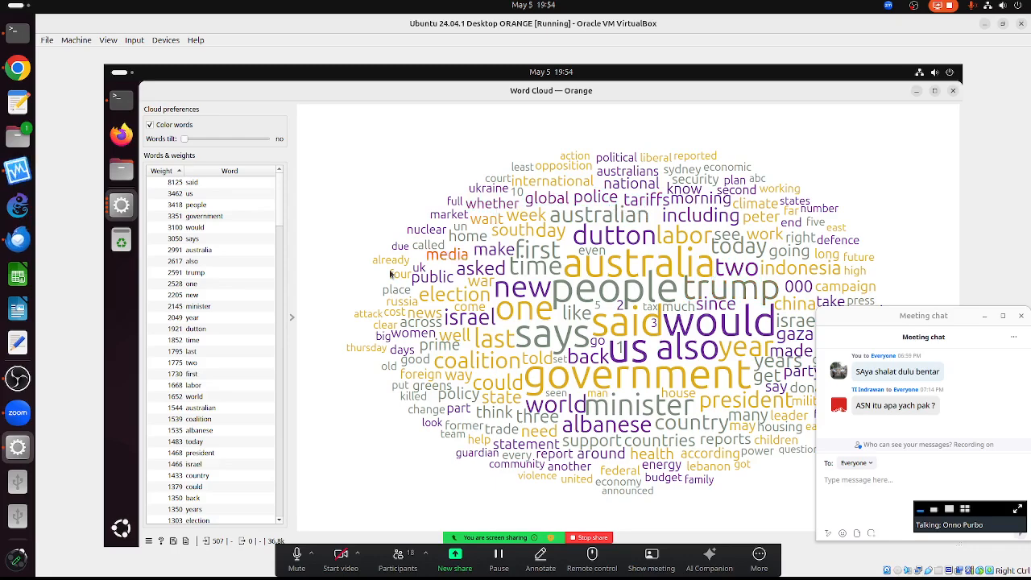
{"action": "left_click", "coordinate": [953, 92]}
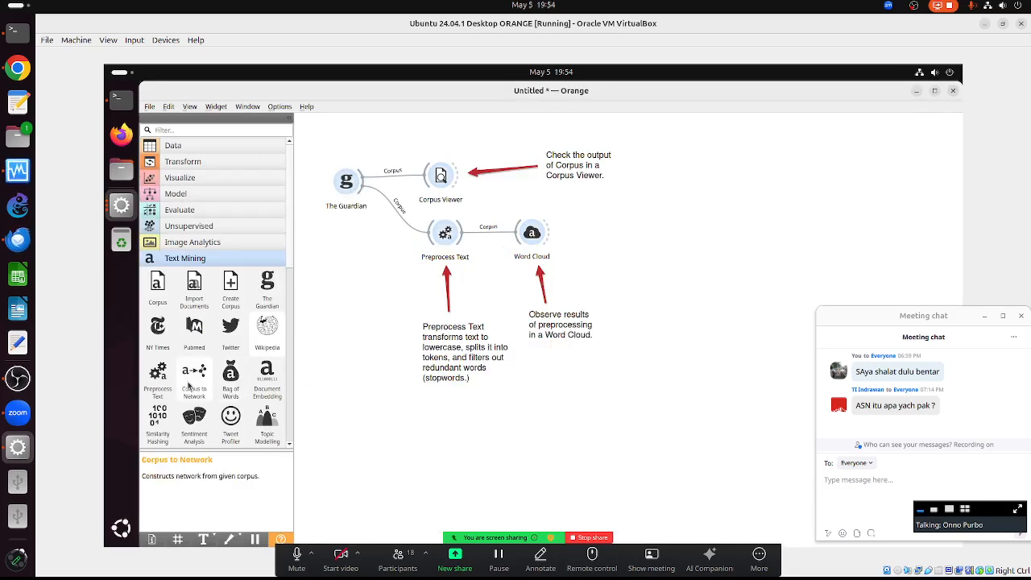
- Limit Preprocess Text to the 70 most frequent tokens instead of 100, then close it
{"action": "left_click", "coordinate": [448, 236]}
{"action": "double_click", "coordinate": [448, 236]}
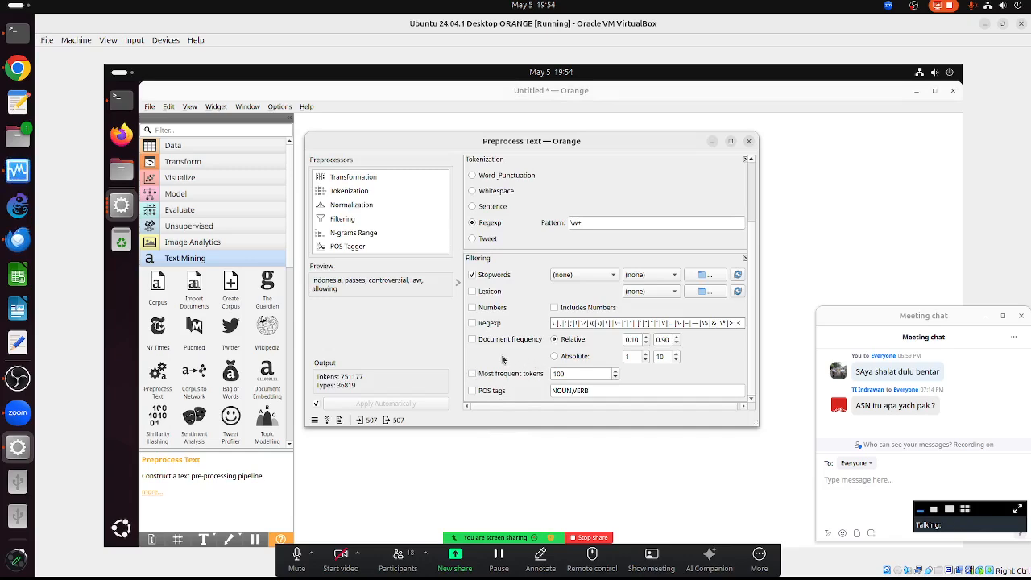
{"action": "left_click", "coordinate": [472, 374]}
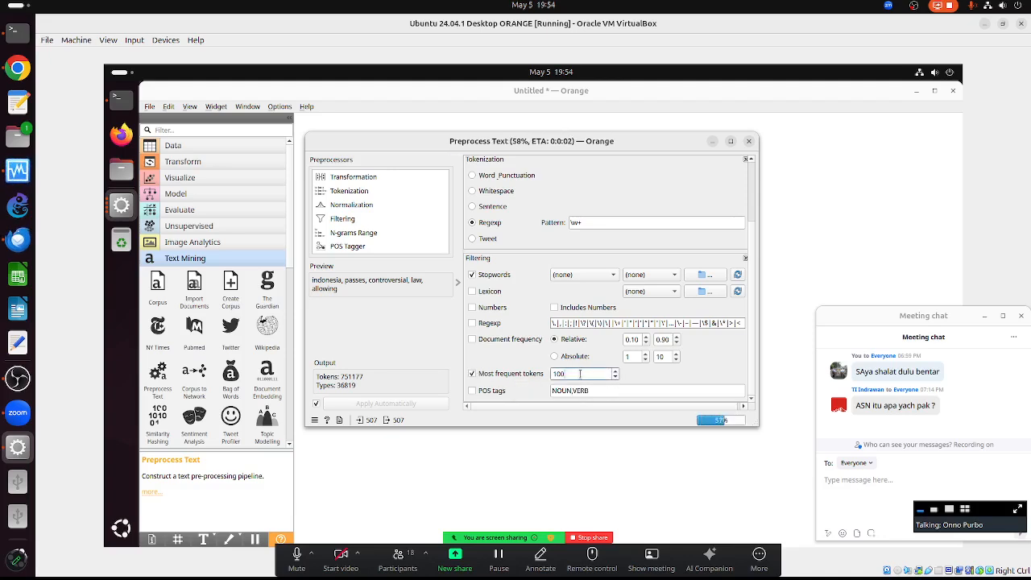
{"action": "left_click_drag", "start_coordinate": [567, 374], "coordinate": [526, 368]}
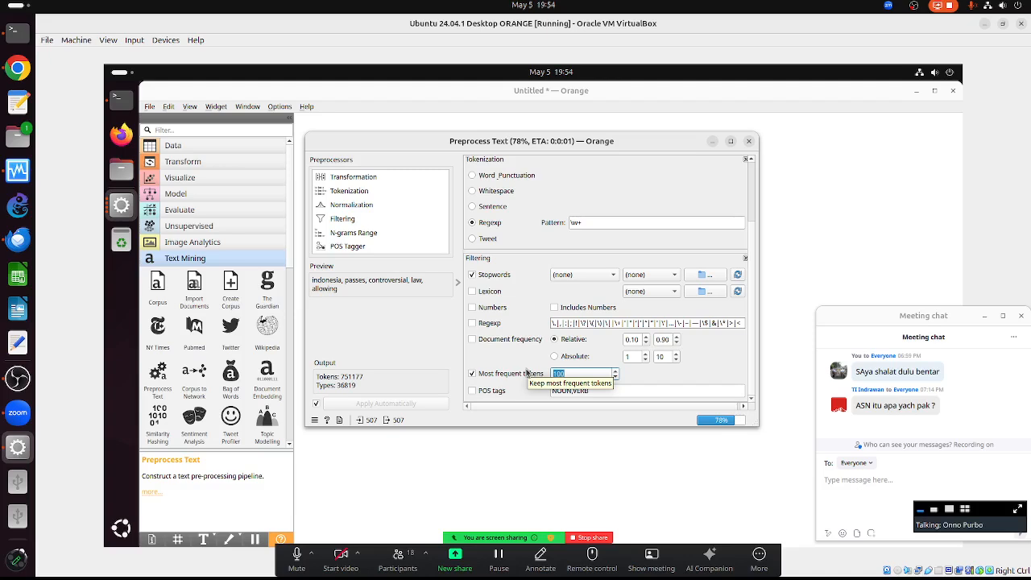
{"action": "type", "text": "70"}
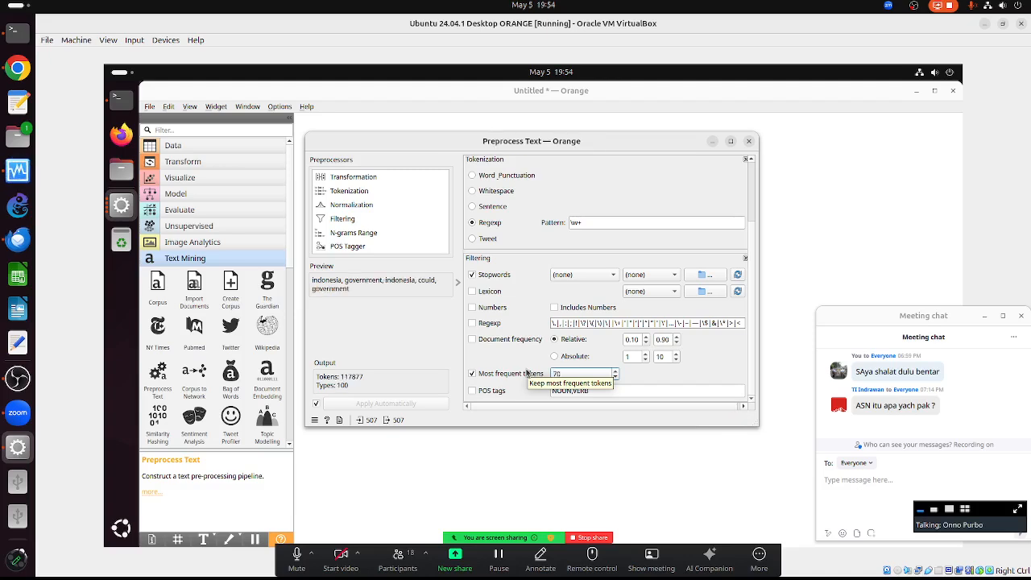
{"action": "key", "text": "Return"}
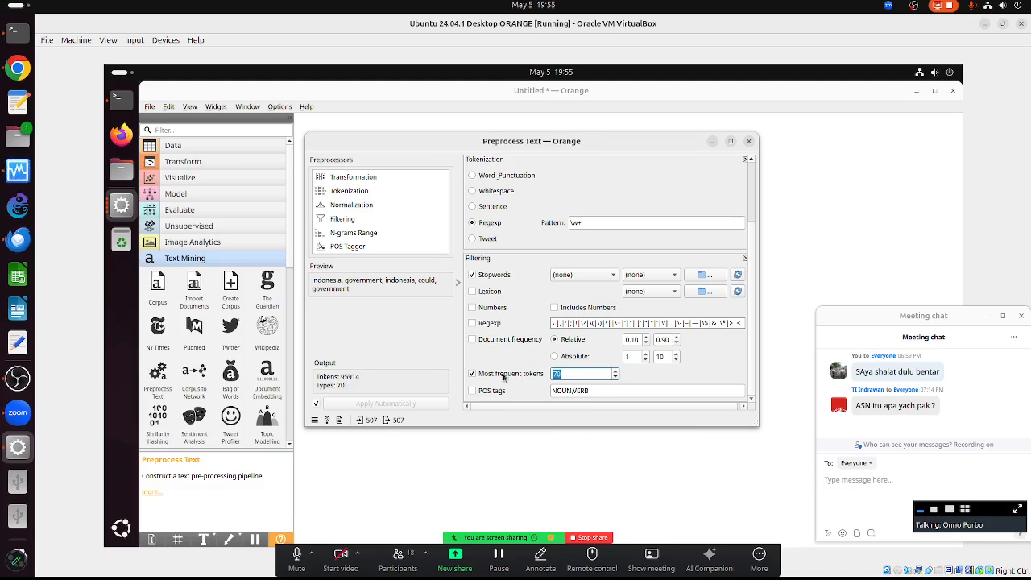
{"action": "left_click", "coordinate": [750, 142]}
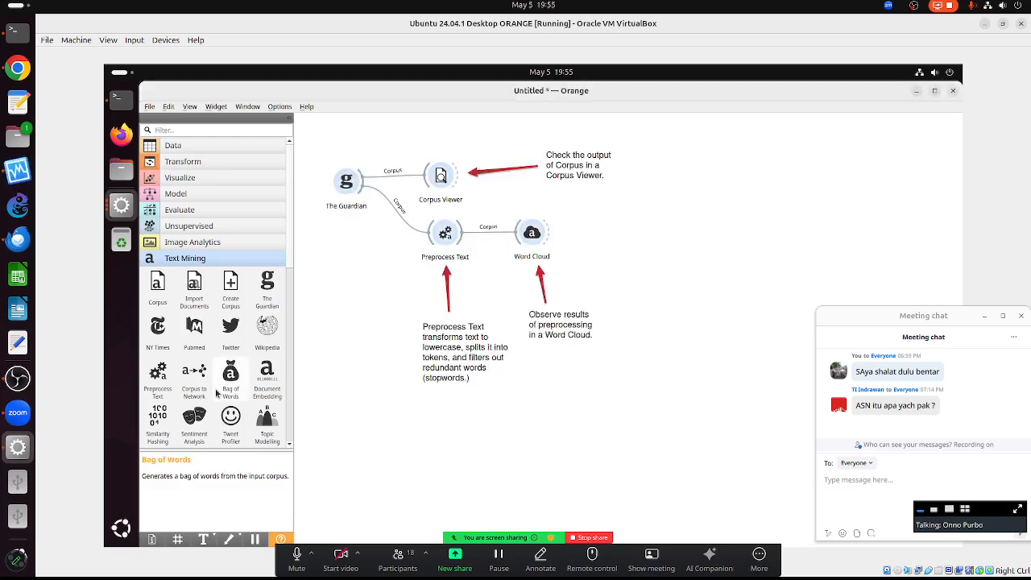
{"action": "left_click_drag", "start_coordinate": [197, 376], "coordinate": [544, 402]}
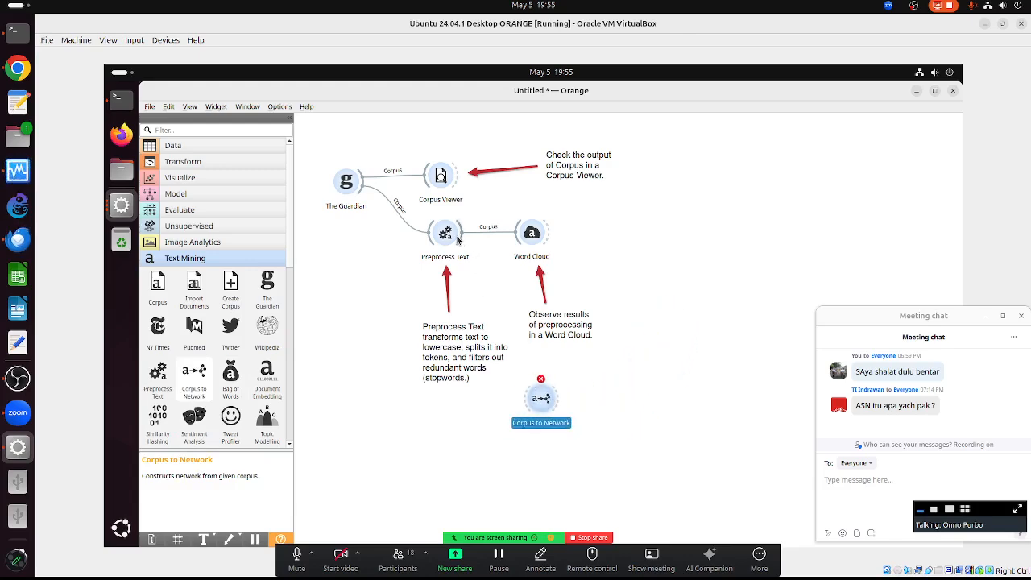
{"action": "left_click_drag", "start_coordinate": [460, 241], "coordinate": [525, 404]}
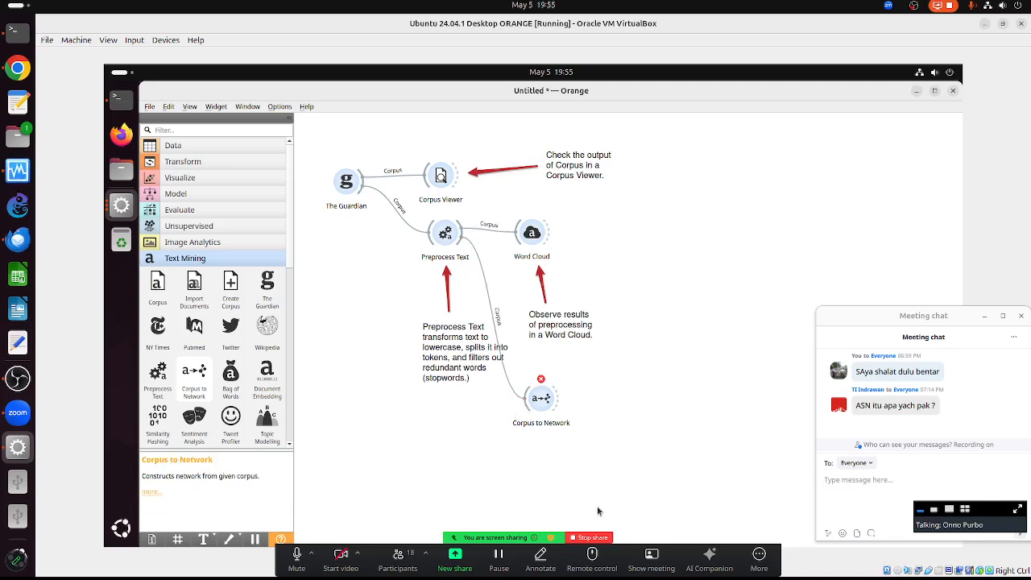
{"action": "double_click", "coordinate": [545, 403]}
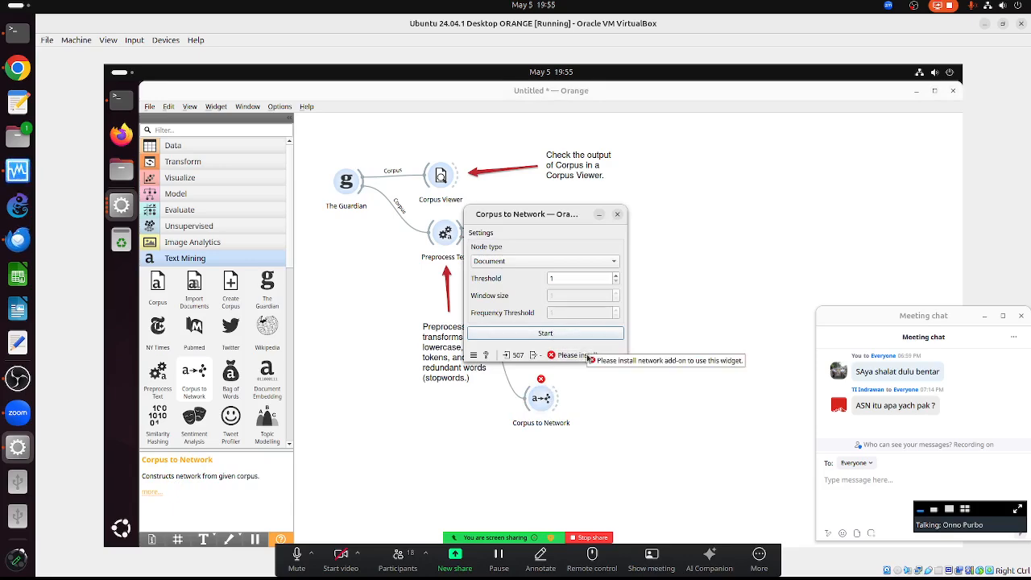
{"action": "left_click", "coordinate": [618, 215]}
{"action": "right_click", "coordinate": [540, 398]}
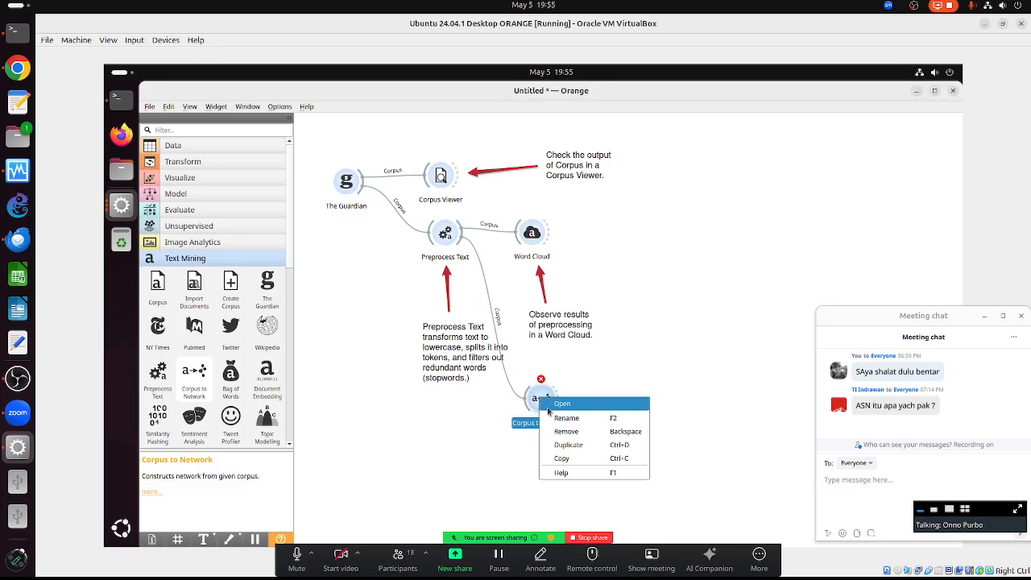
{"action": "left_click", "coordinate": [572, 436]}
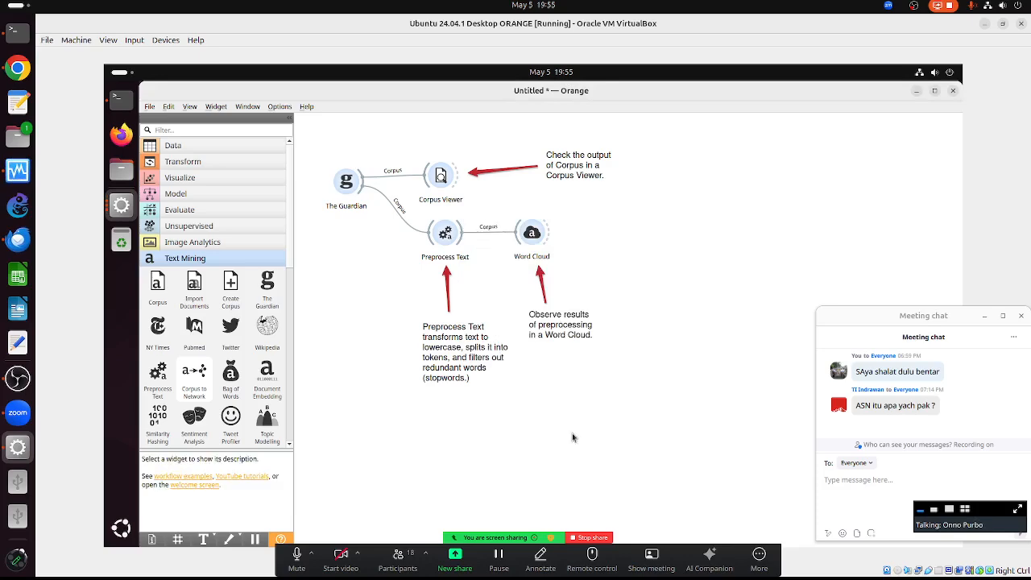
{"action": "left_click", "coordinate": [282, 108]}
- Install the Network add-on through Options > Add-ons
{"action": "left_click", "coordinate": [295, 146]}
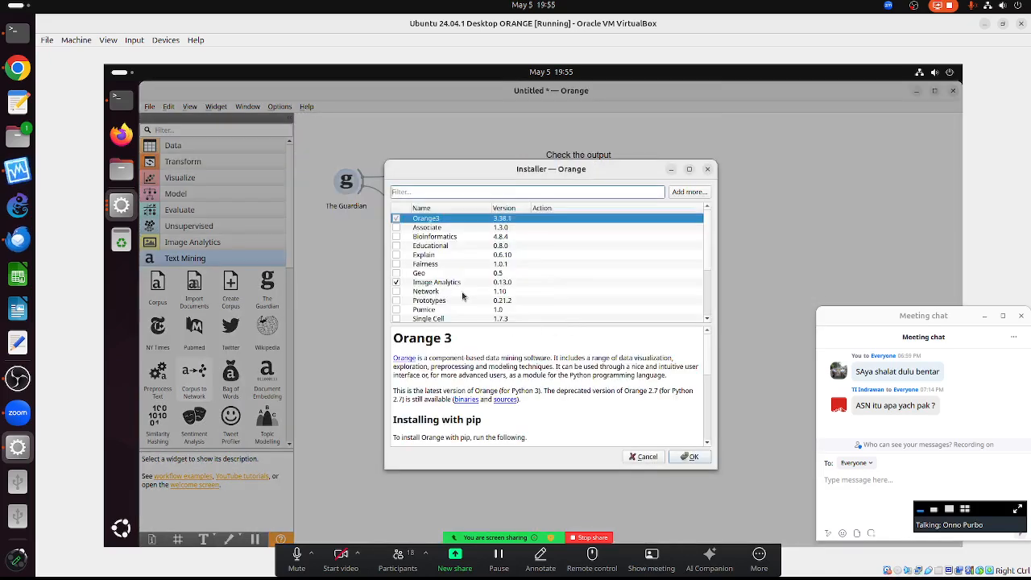
{"action": "left_click", "coordinate": [396, 291]}
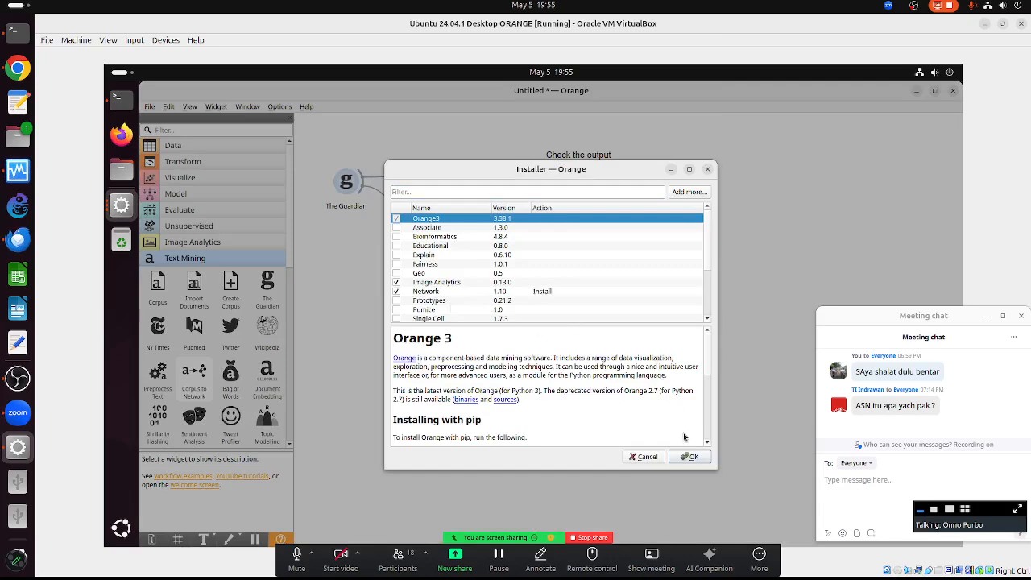
{"action": "left_click", "coordinate": [687, 456]}
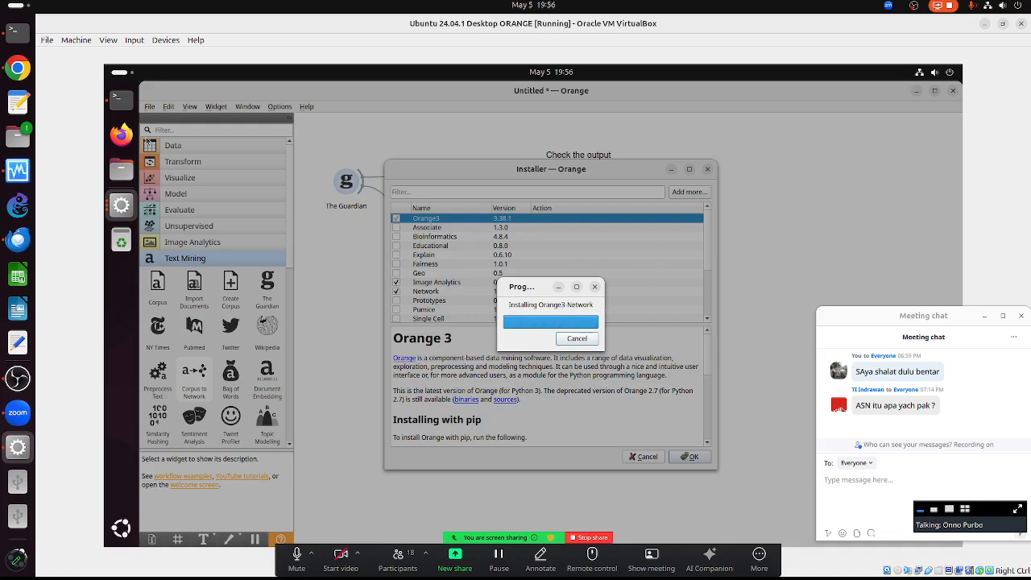
- Monitor the Orange3-Network 1.10 install until it finishes, checking both the Terminal pip output and Orange
{"action": "left_click", "coordinate": [115, 99]}
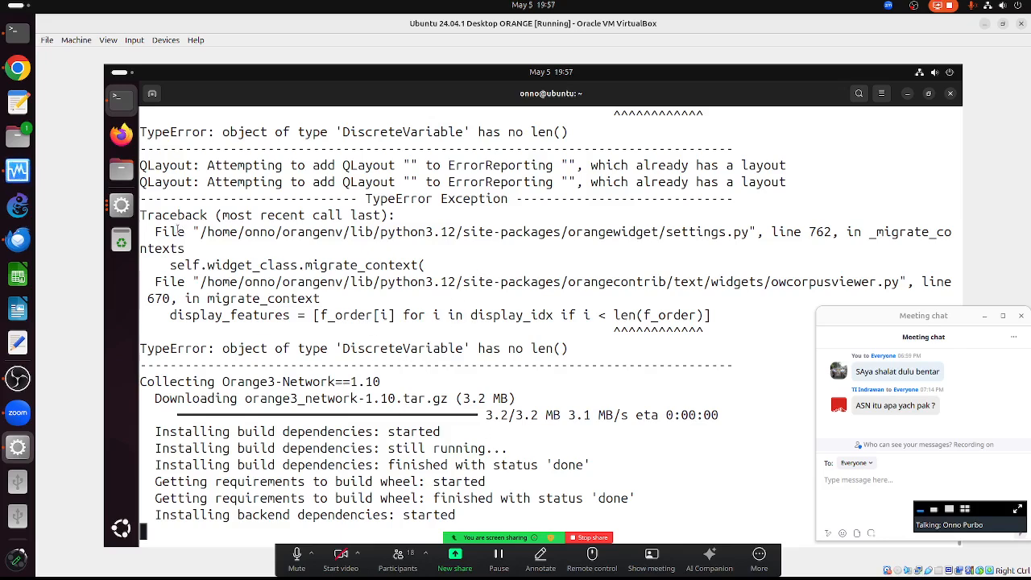
{"action": "left_click", "coordinate": [121, 206]}
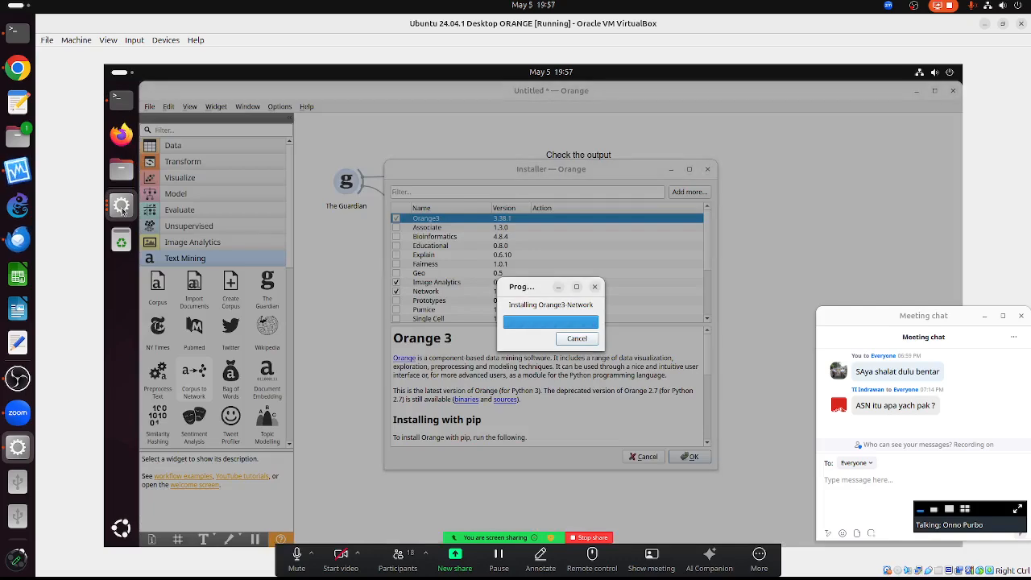
{"action": "left_click", "coordinate": [121, 98]}
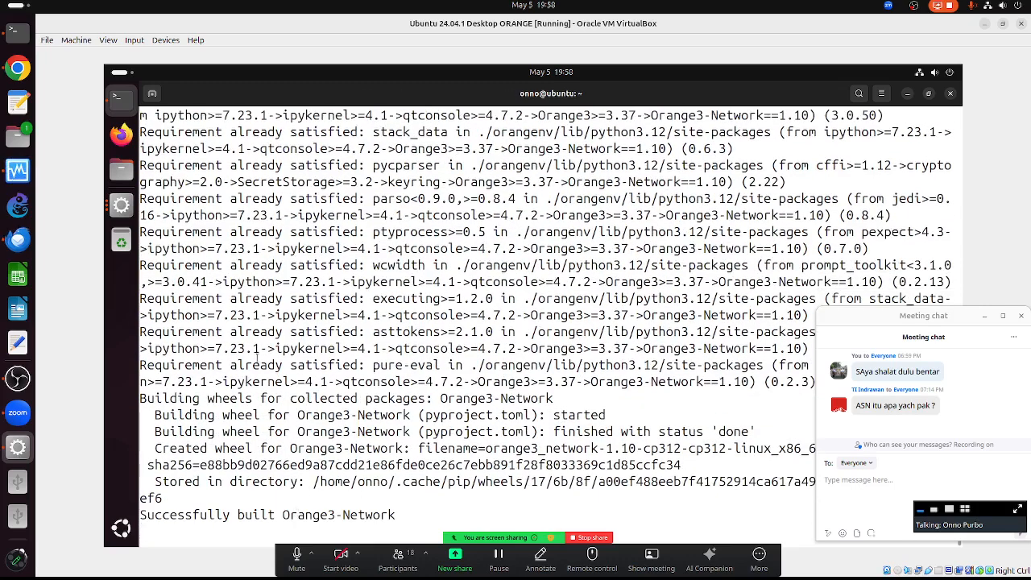
{"action": "left_click", "coordinate": [120, 205]}
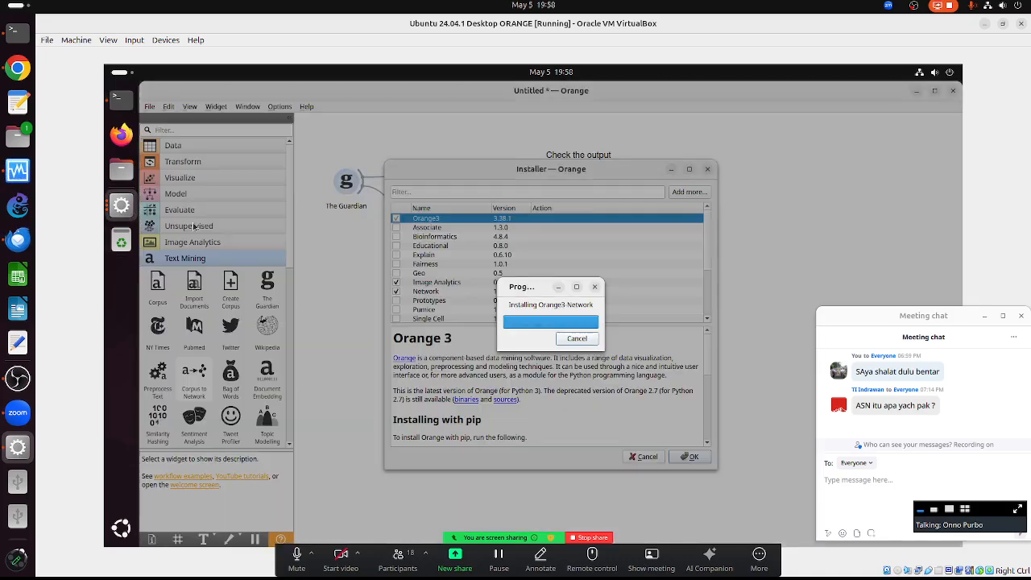
{"action": "left_click", "coordinate": [121, 98]}
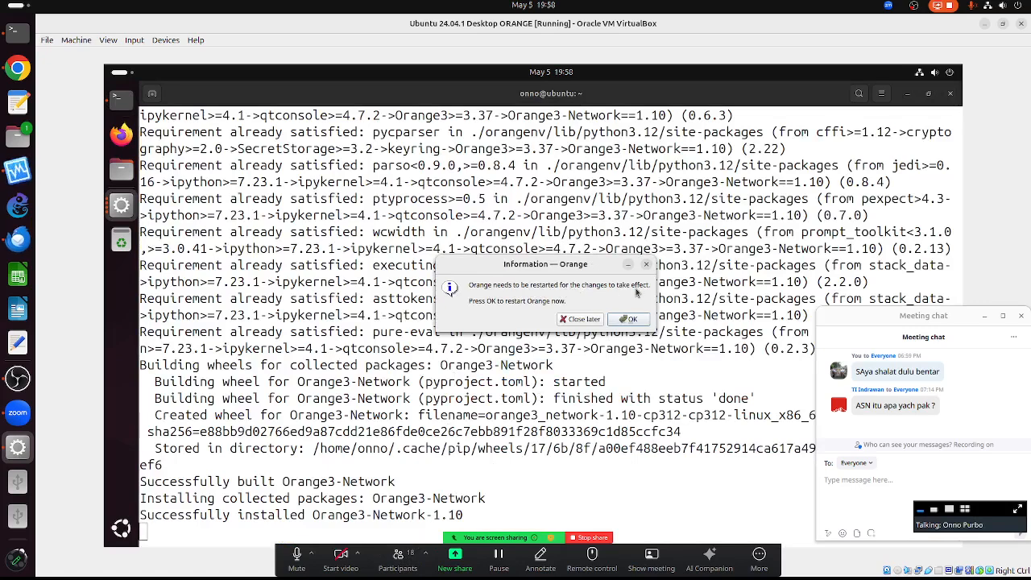
- Dismiss the restart notice and quit Orange with Close without Saving
{"action": "left_click", "coordinate": [594, 319]}
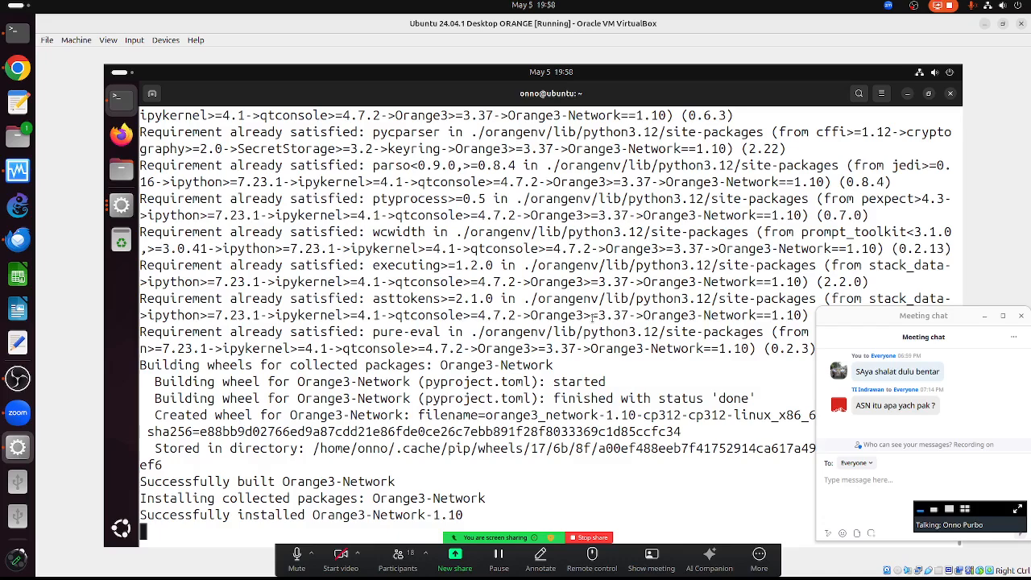
{"action": "left_click", "coordinate": [121, 204]}
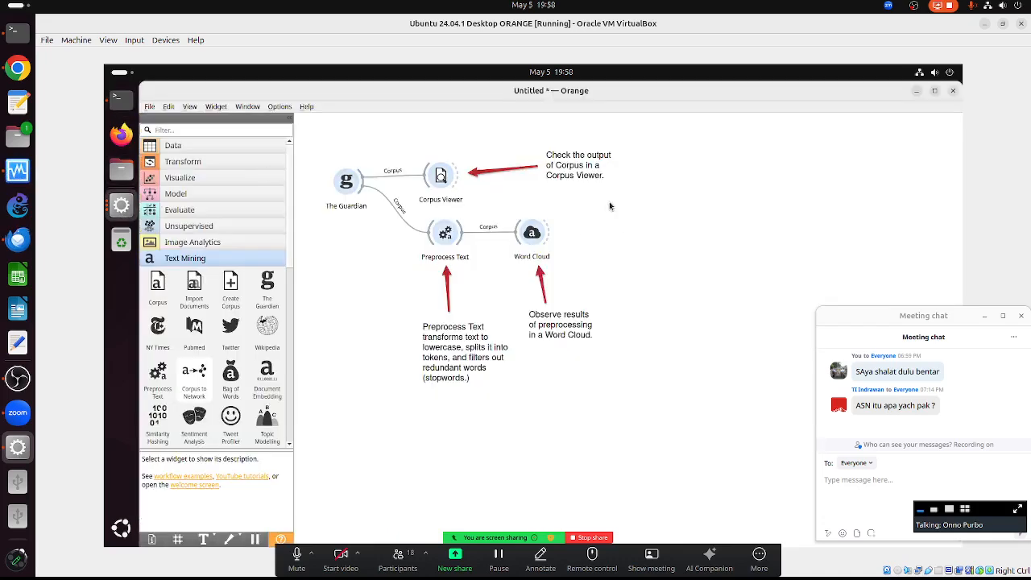
{"action": "left_click", "coordinate": [953, 91]}
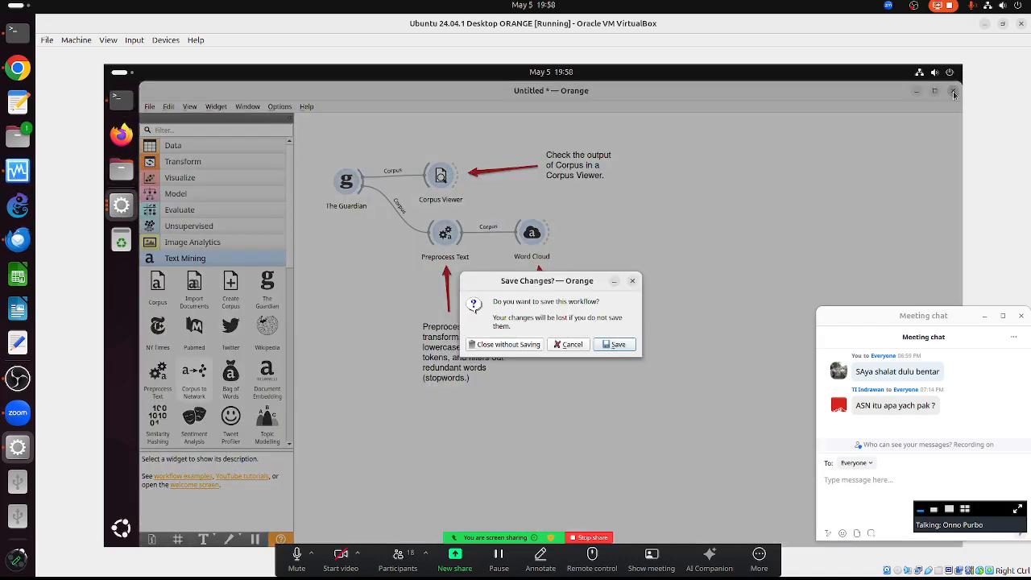
{"action": "left_click", "coordinate": [526, 348]}
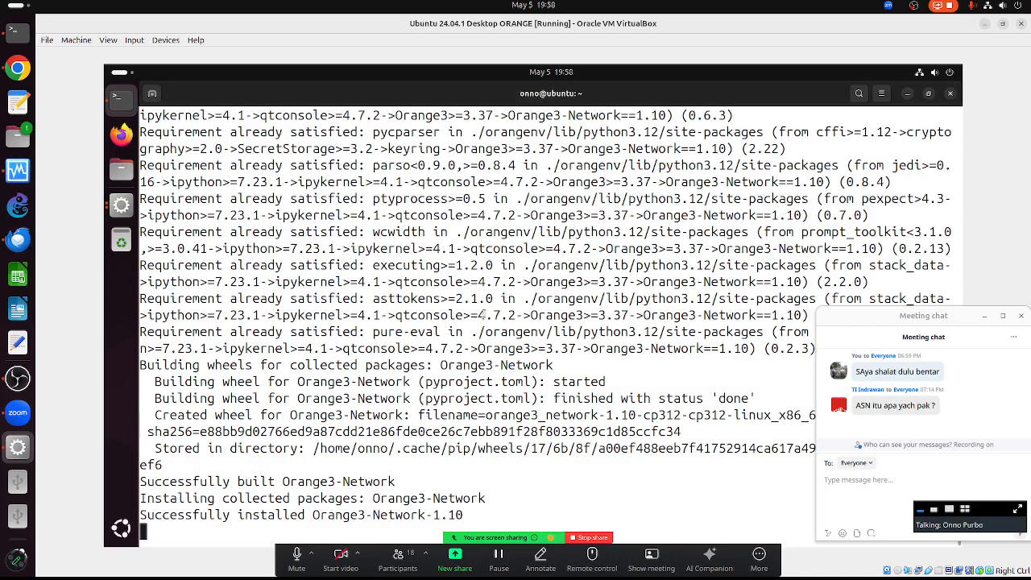
{"action": "key", "text": "Return"}
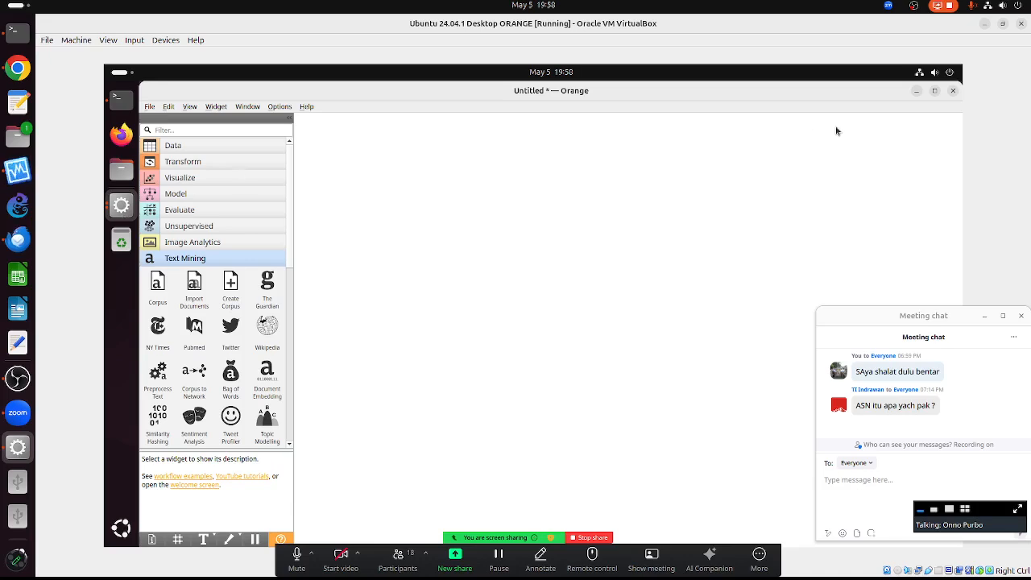
{"action": "left_click", "coordinate": [953, 91]}
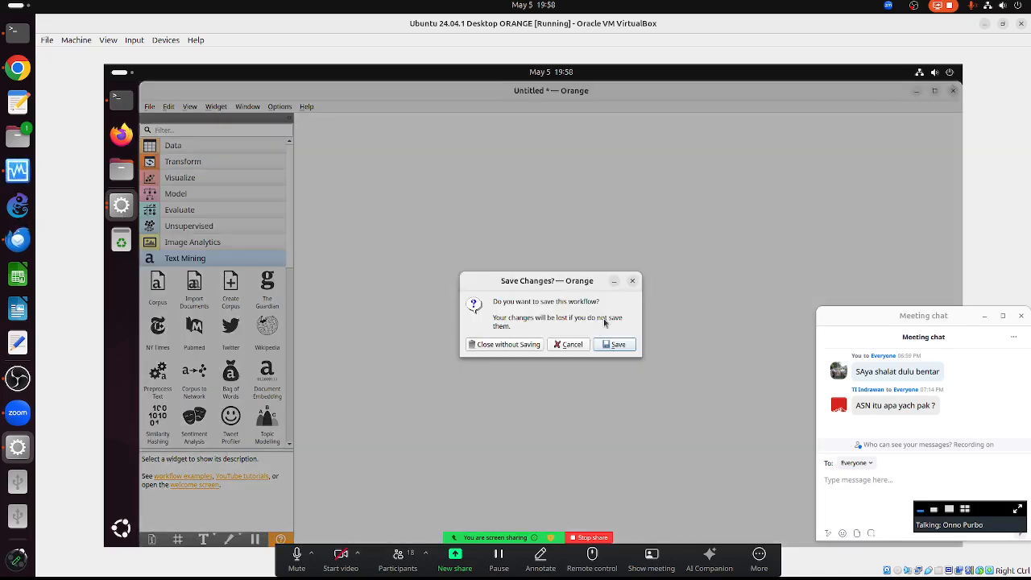
{"action": "left_click", "coordinate": [507, 344]}
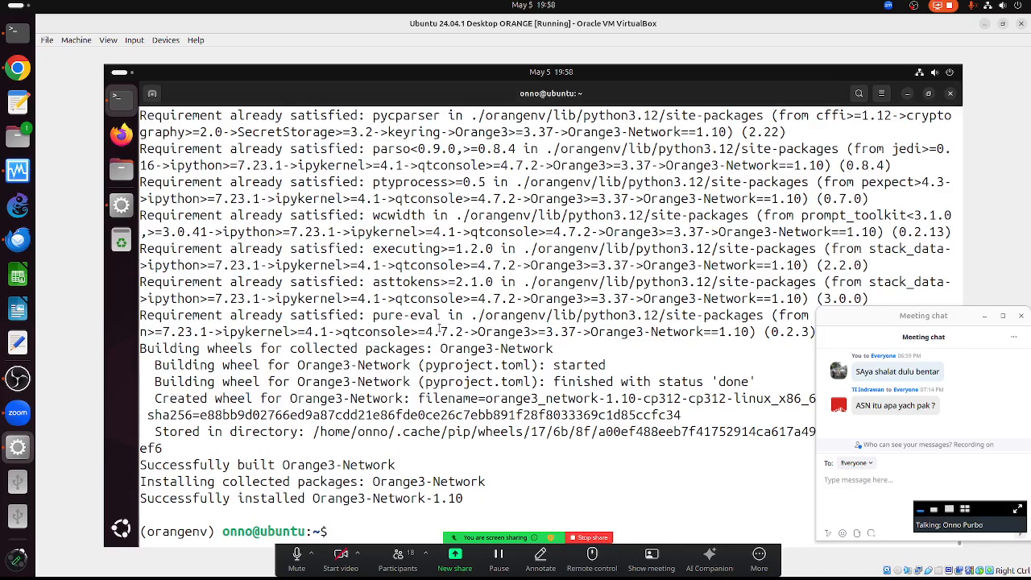
- Clear the terminal and relaunch Orange with 'orange-canvas &'
{"action": "type", "text": "clear"}
{"action": "key", "text": "Return"}
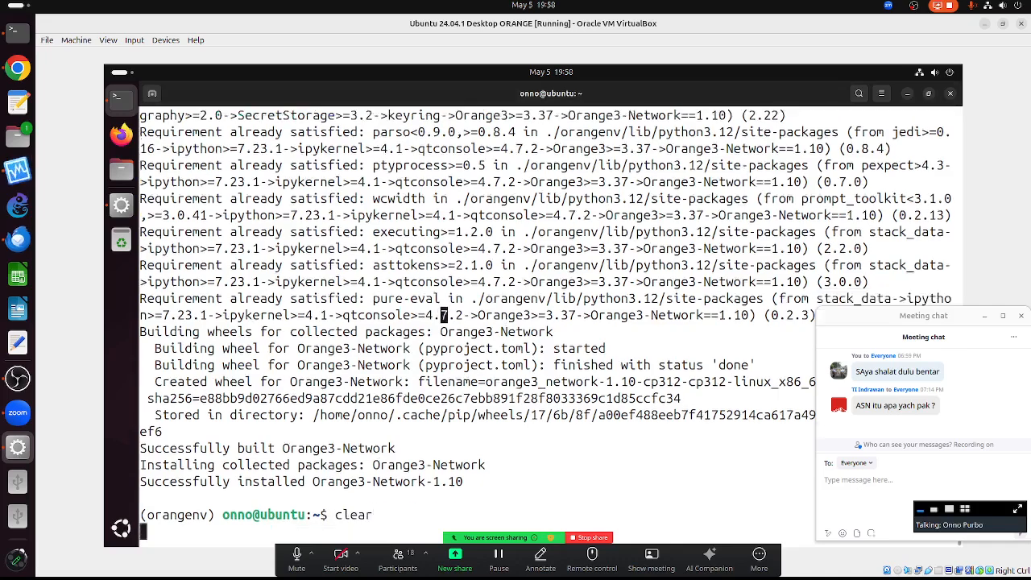
{"action": "type", "text": "orange-canvas &"}
{"action": "key", "text": "Return"}
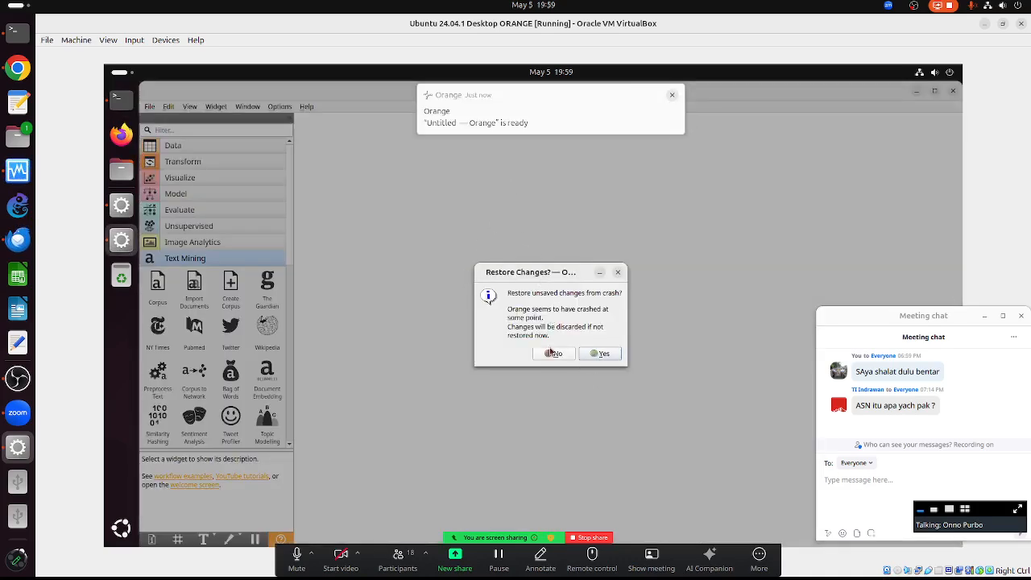
- Decline crash restore, load the Text Preprocessing example, and dismiss the error dialogs without sending
{"action": "left_click", "coordinate": [553, 353]}
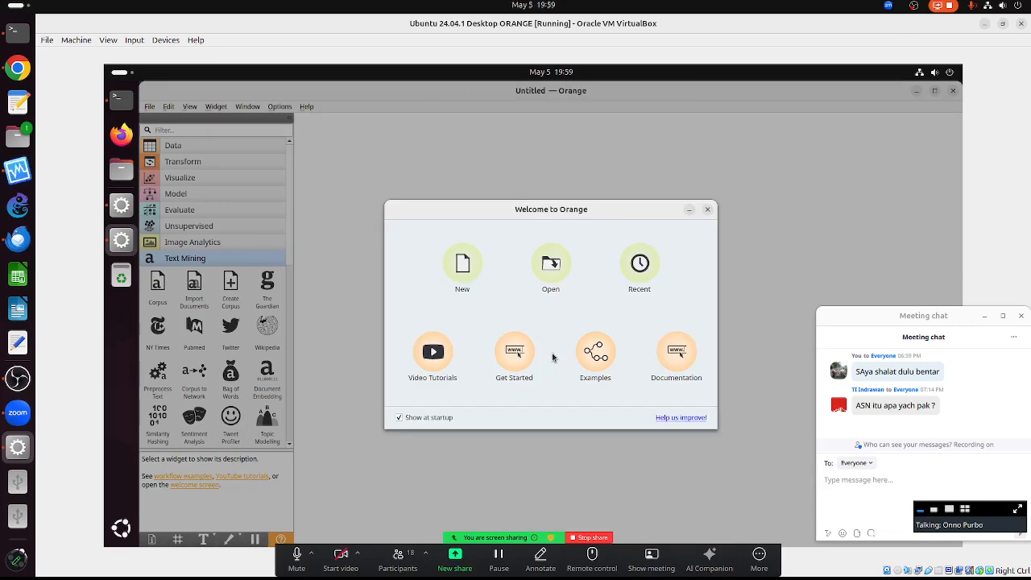
{"action": "left_click", "coordinate": [606, 352]}
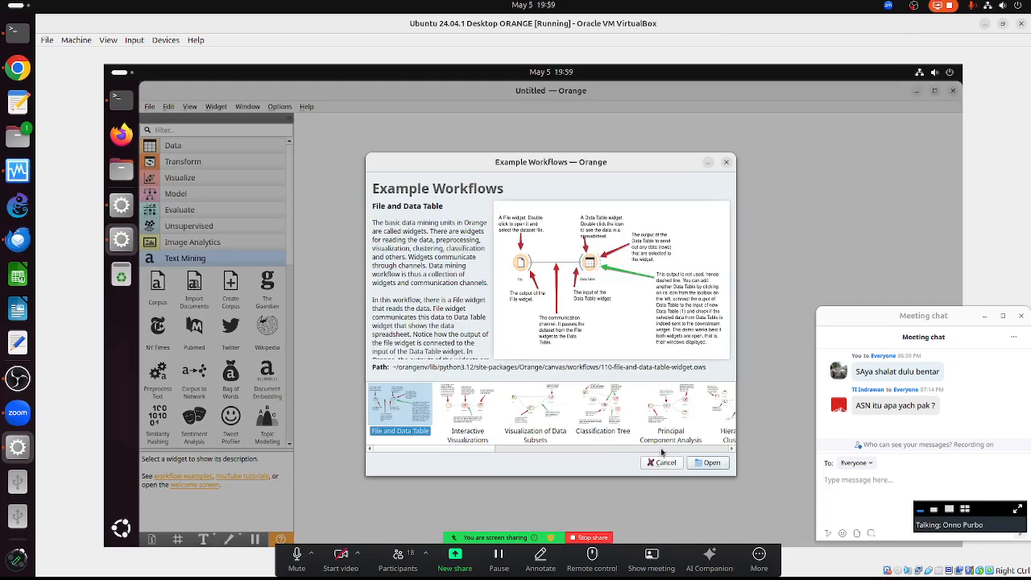
{"action": "left_click", "coordinate": [653, 451]}
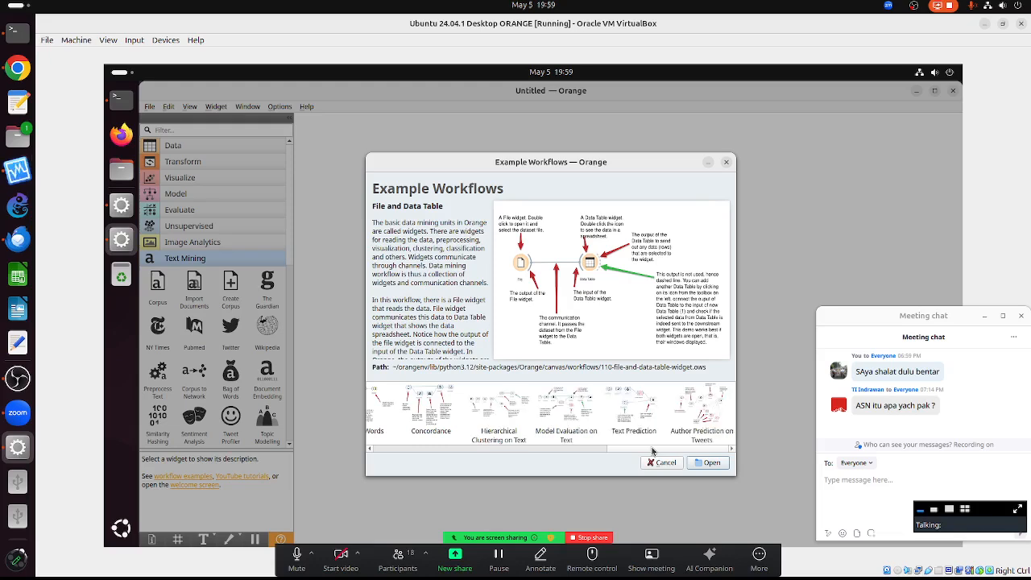
{"action": "left_click", "coordinate": [472, 452]}
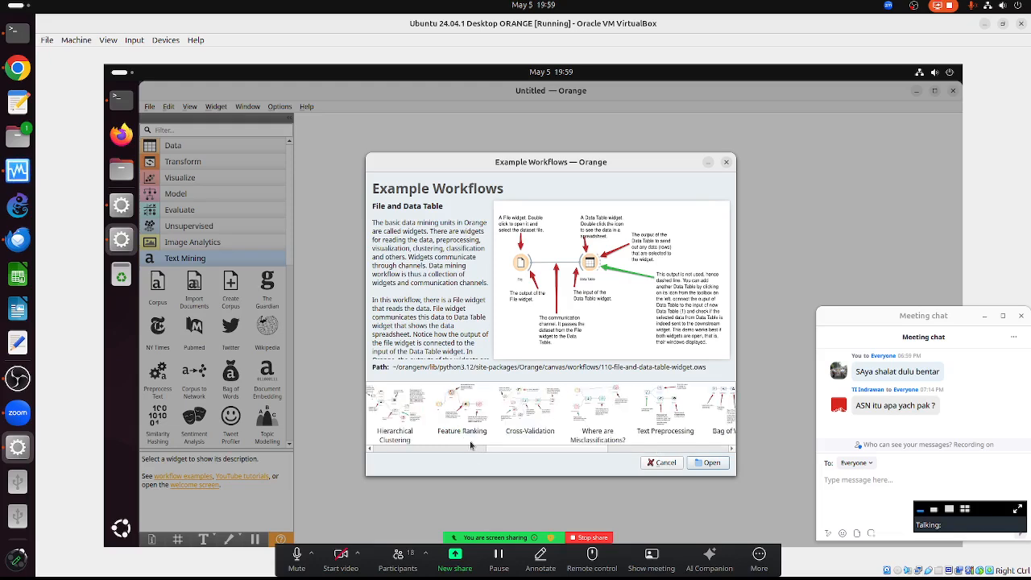
{"action": "double_click", "coordinate": [659, 417]}
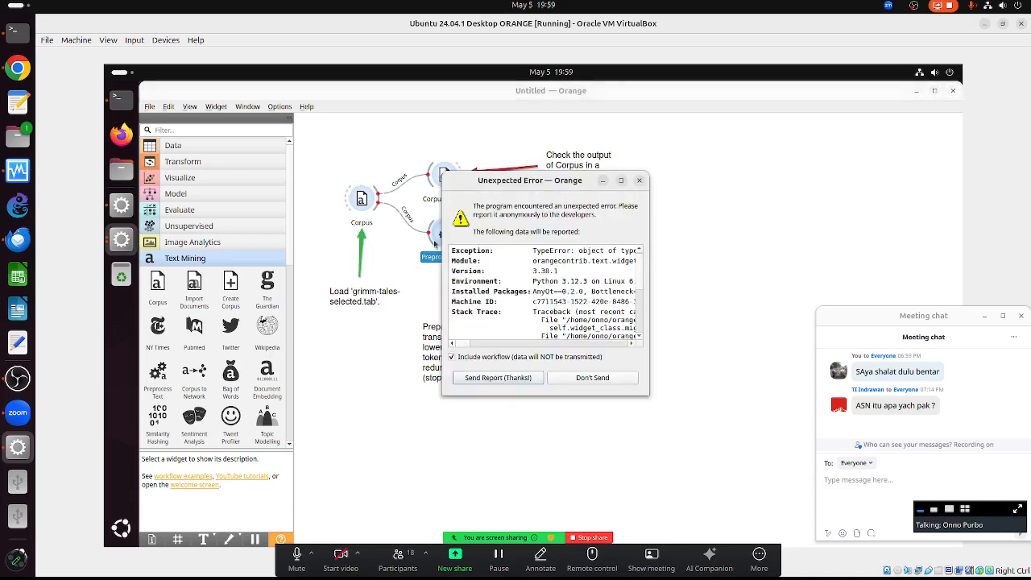
{"action": "left_click", "coordinate": [594, 378]}
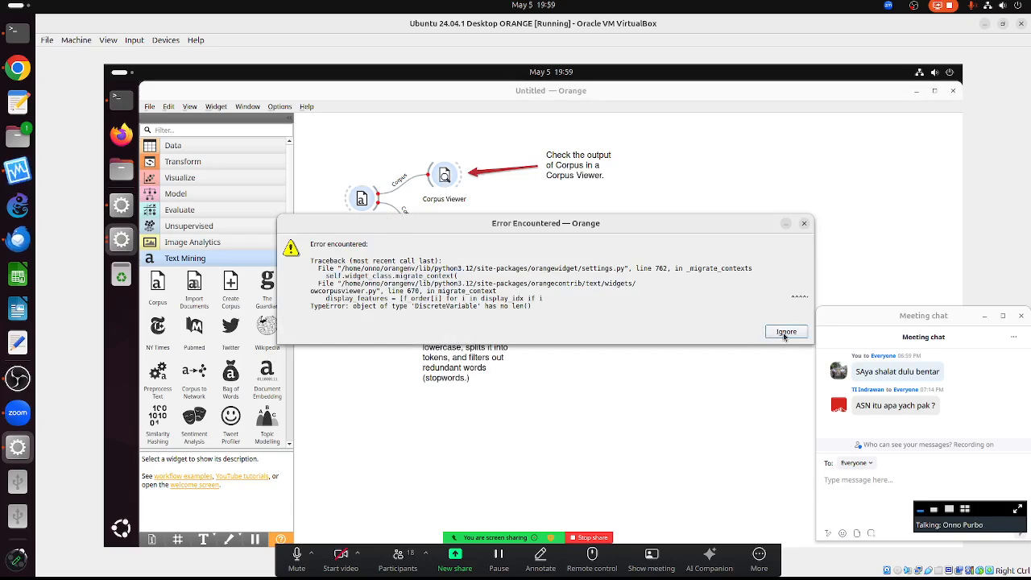
{"action": "left_click", "coordinate": [786, 332]}
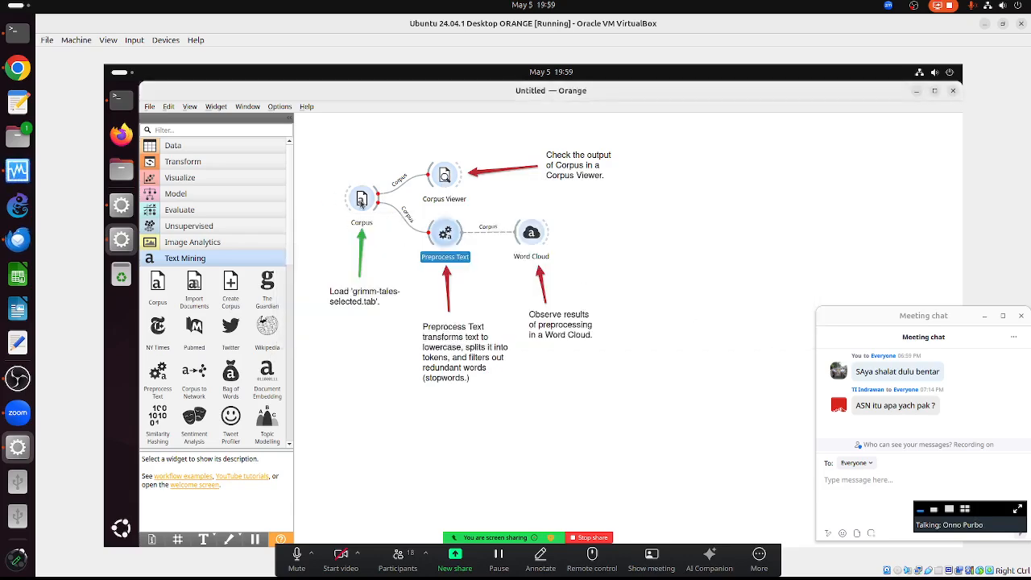
- Inspect the Corpus widget's settings, then remove the Corpus node from the workflow
{"action": "double_click", "coordinate": [361, 202]}
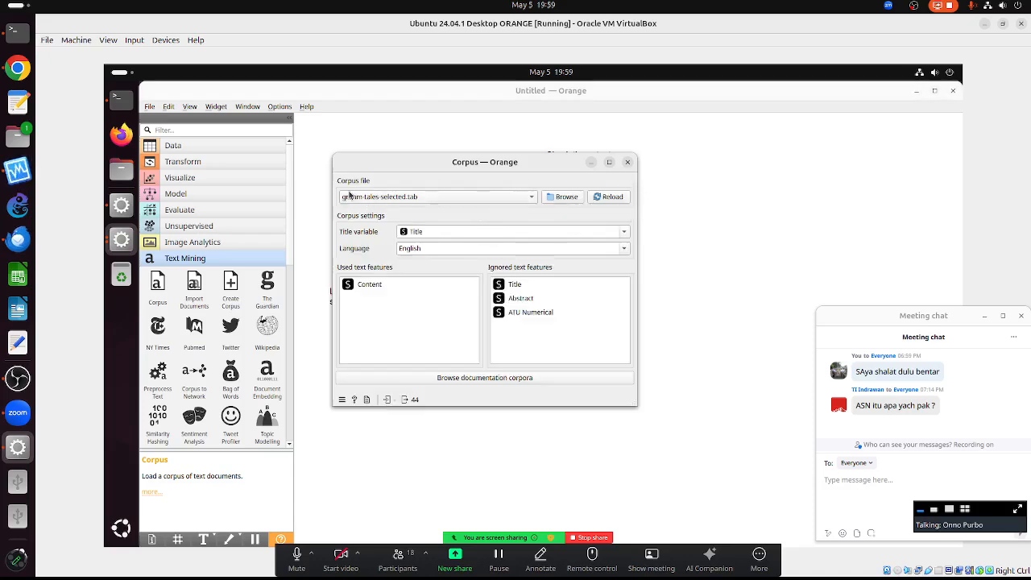
{"action": "left_click", "coordinate": [627, 165]}
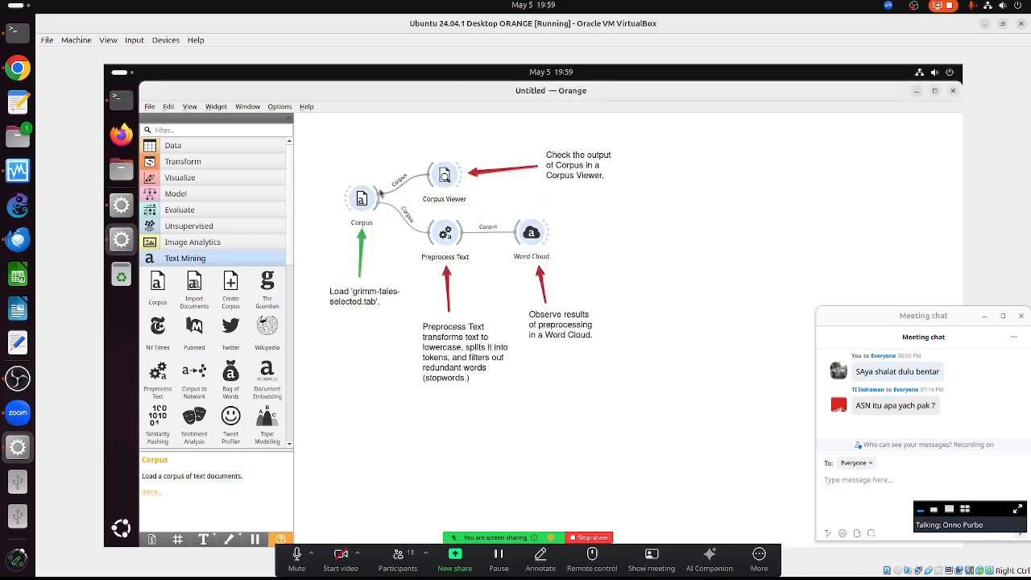
{"action": "right_click", "coordinate": [357, 196]}
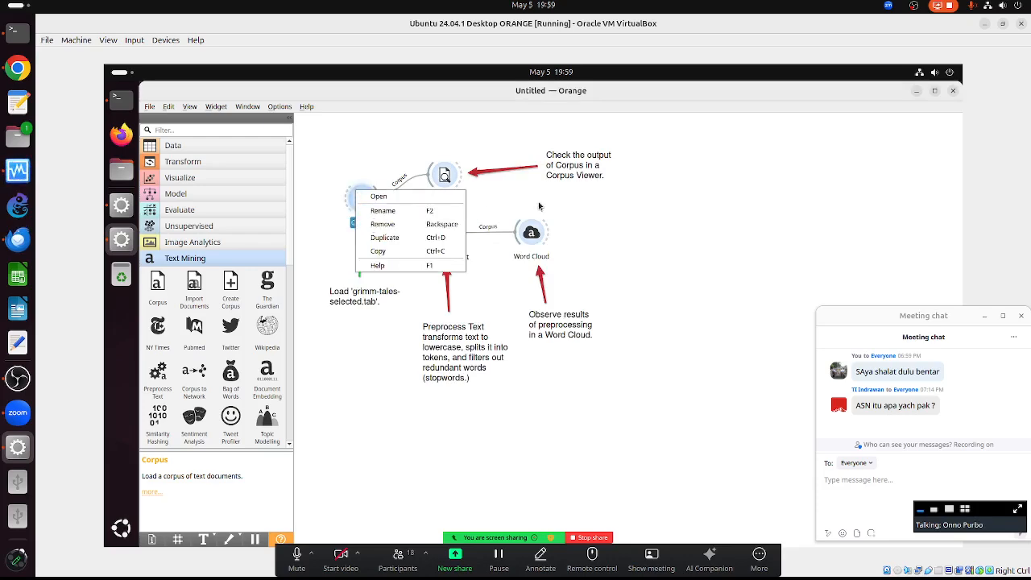
{"action": "left_click", "coordinate": [539, 206]}
{"action": "right_click", "coordinate": [369, 191]}
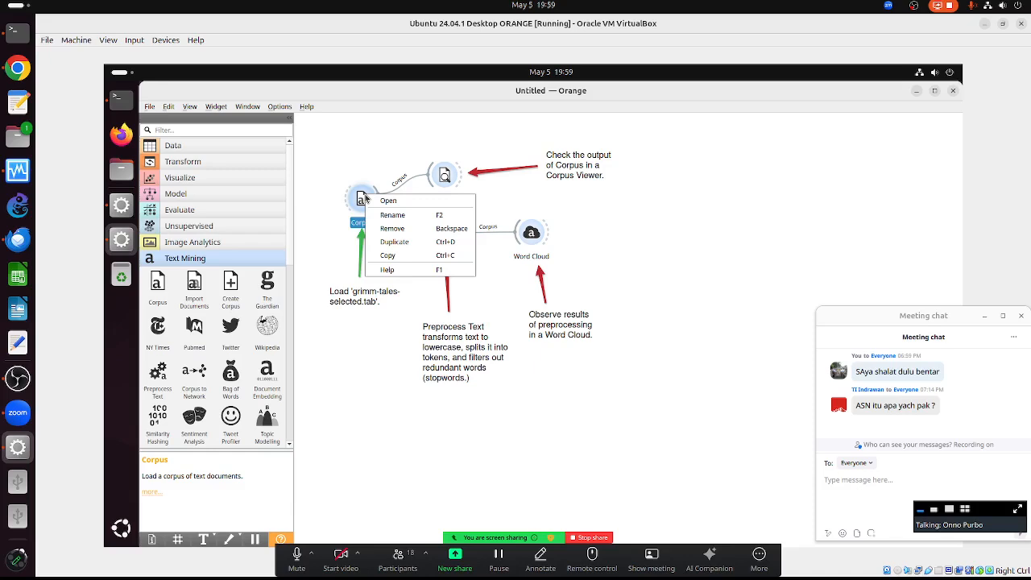
{"action": "left_click", "coordinate": [387, 229]}
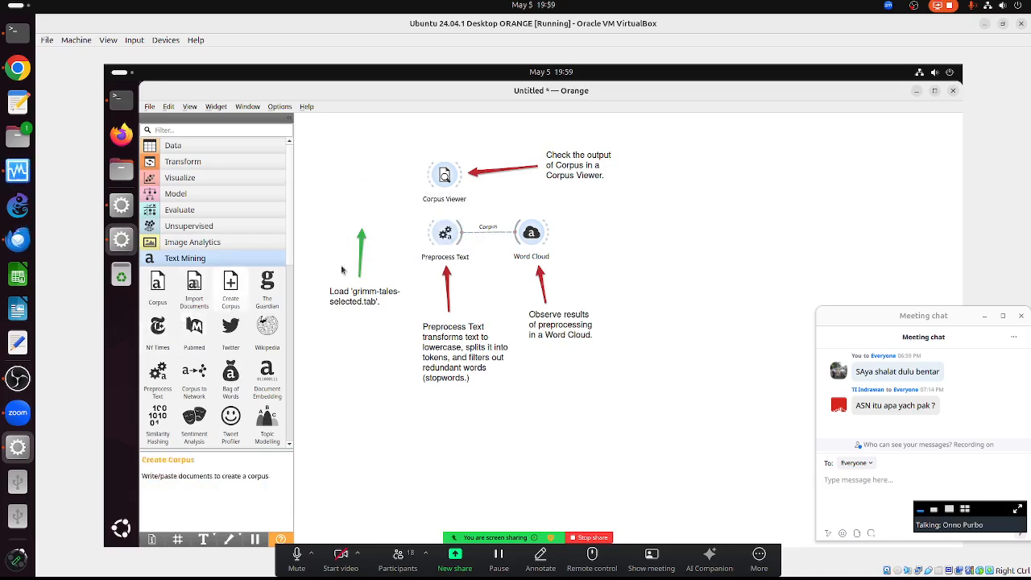
- Delete the green arrow with its load annotation and the Corpus Viewer note with its red arrow
{"action": "mouse_move", "coordinate": [351, 224]}
{"action": "left_mouse_down"}
{"action": "mouse_move", "coordinate": [385, 328]}
{"action": "mouse_move", "coordinate": [662, 381]}
{"action": "mouse_move", "coordinate": [664, 442]}
{"action": "left_mouse_up"}
{"action": "key", "text": "Delete"}
{"action": "key", "text": "Delete"}
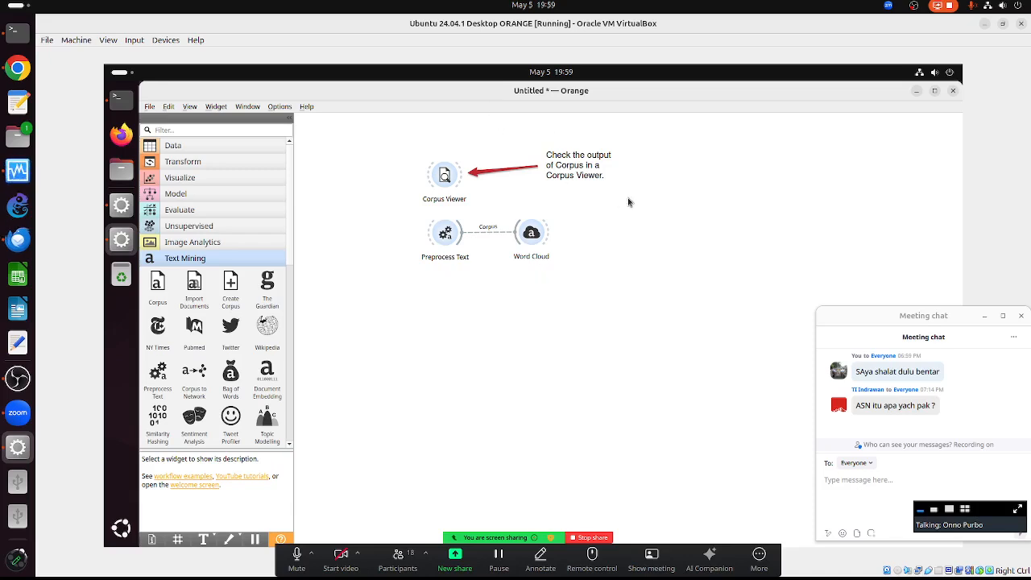
{"action": "left_click_drag", "start_coordinate": [515, 134], "coordinate": [646, 204]}
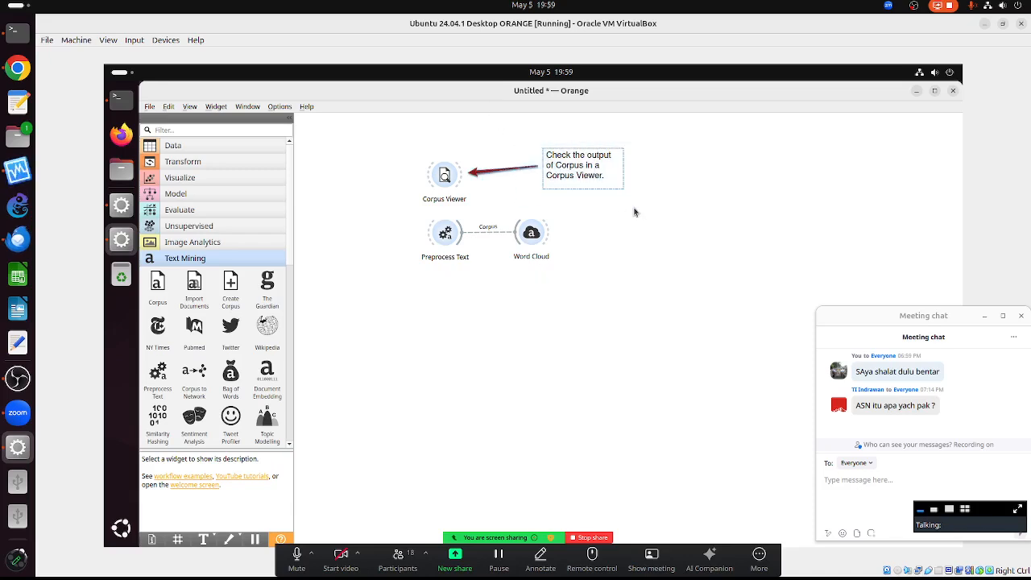
{"action": "key", "text": "Delete"}
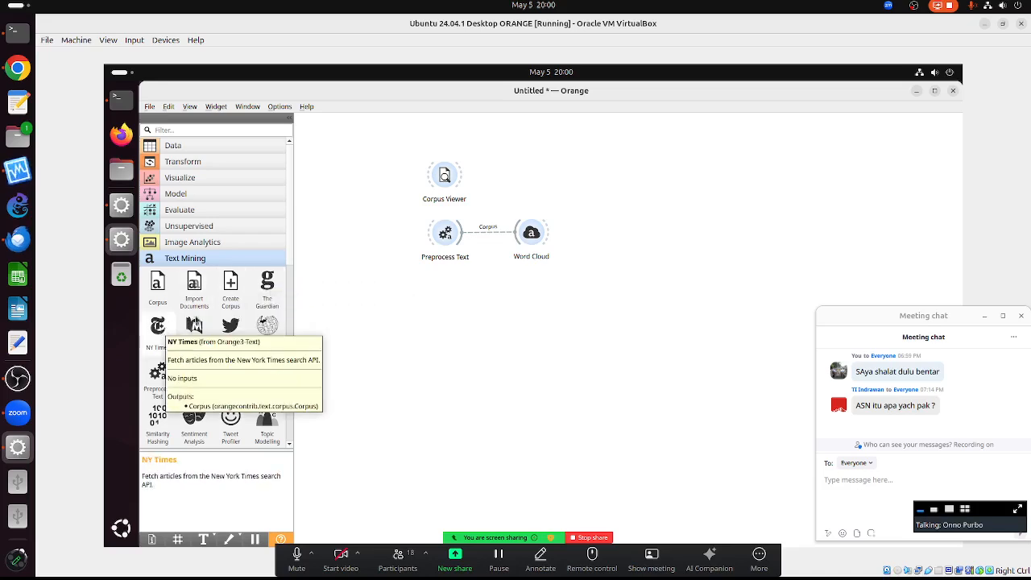
- Add a The Guardian widget and set its From date to 2025-01-01
{"action": "left_click_drag", "start_coordinate": [265, 290], "coordinate": [338, 205]}
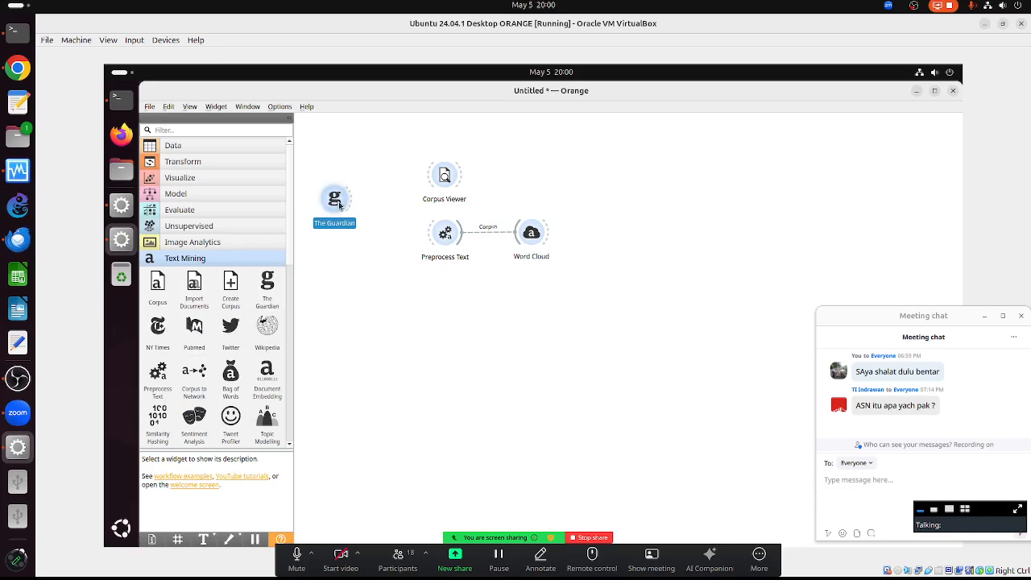
{"action": "double_click", "coordinate": [339, 205]}
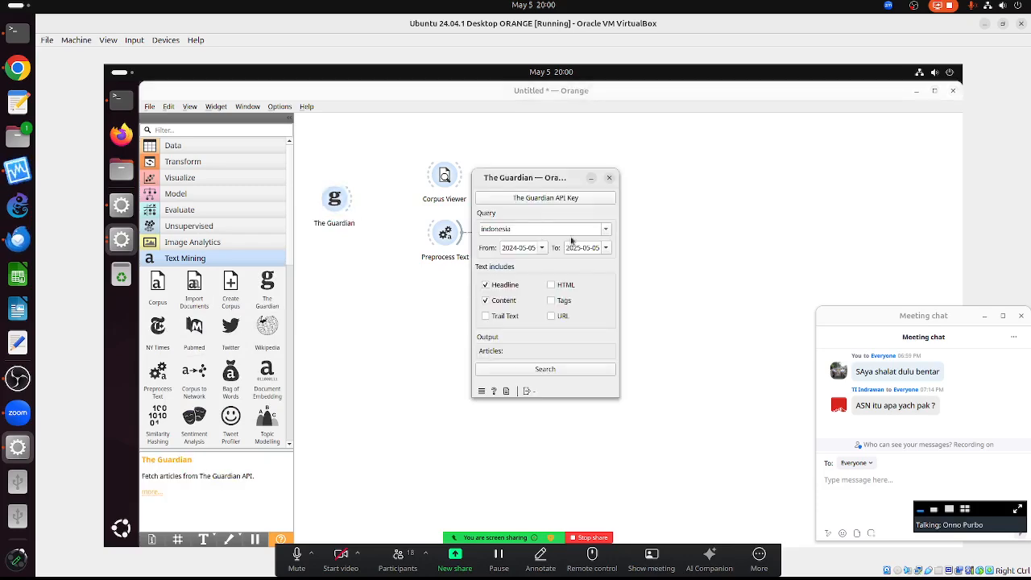
{"action": "left_click", "coordinate": [543, 249]}
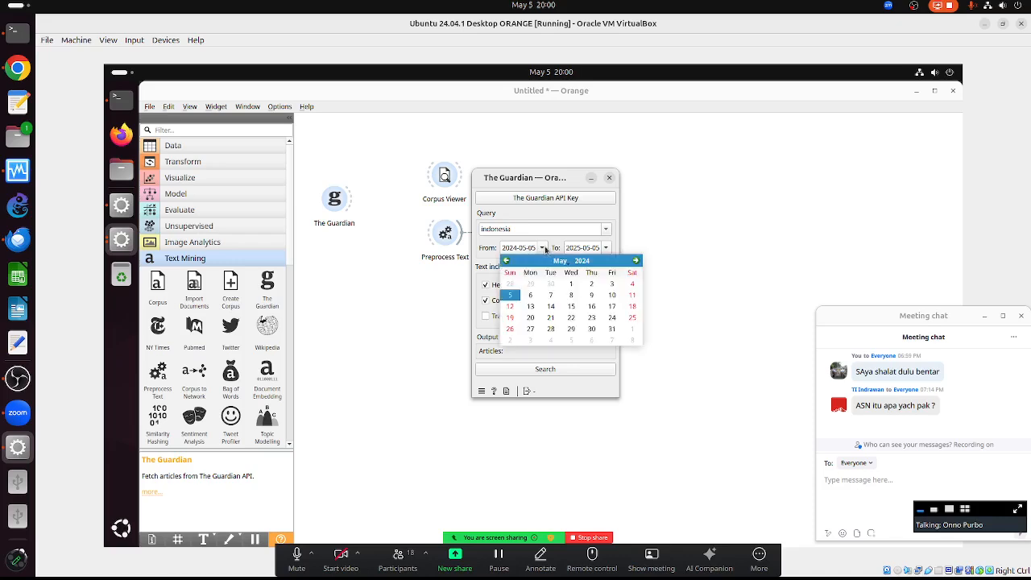
{"action": "left_click", "coordinate": [636, 261]}
{"action": "left_click", "coordinate": [635, 260]}
{"action": "left_click", "coordinate": [636, 260]}
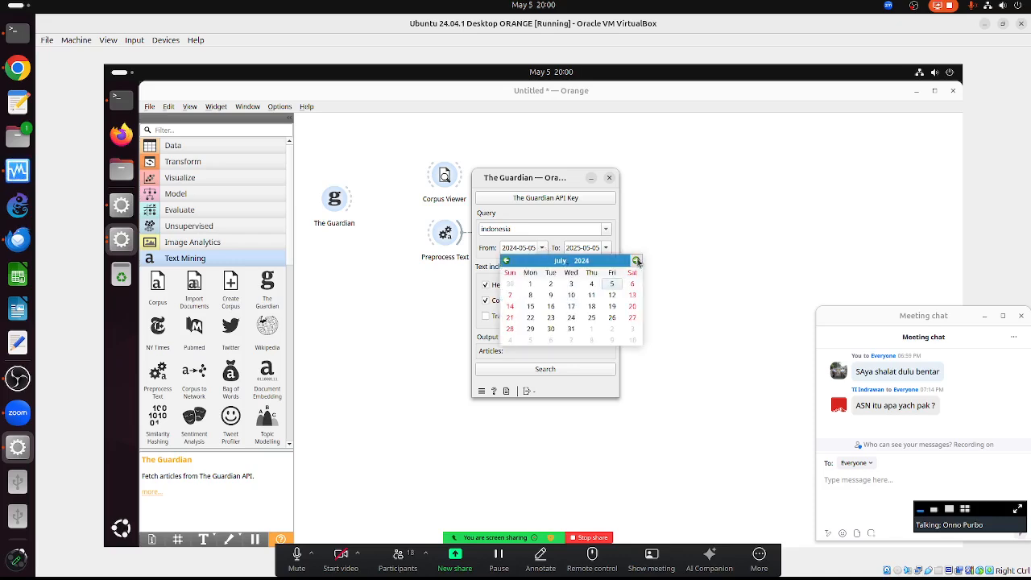
{"action": "left_click", "coordinate": [636, 260]}
{"action": "left_click", "coordinate": [636, 260]}
{"action": "left_click", "coordinate": [635, 261]}
{"action": "left_click", "coordinate": [636, 260]}
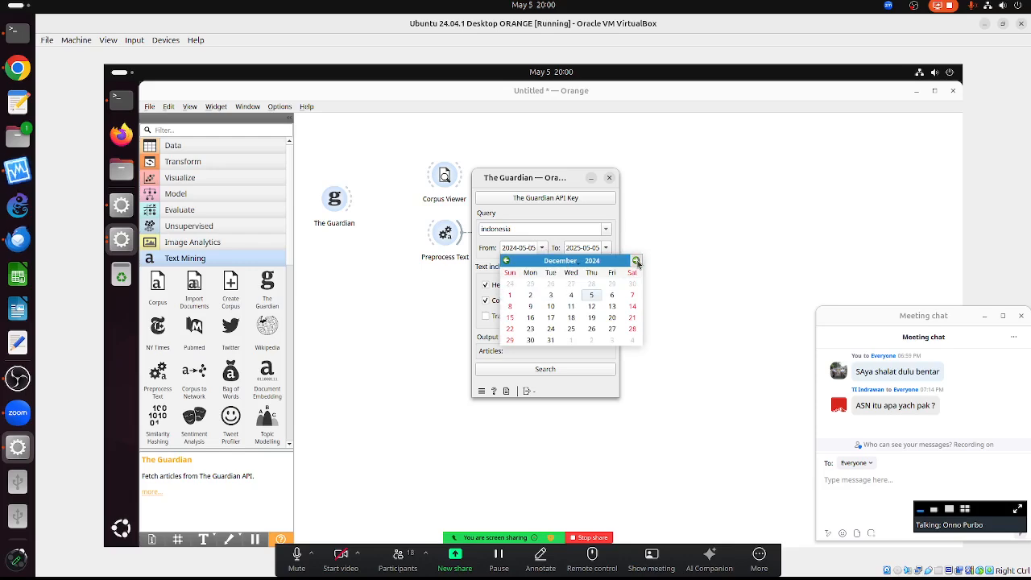
{"action": "left_click", "coordinate": [636, 260]}
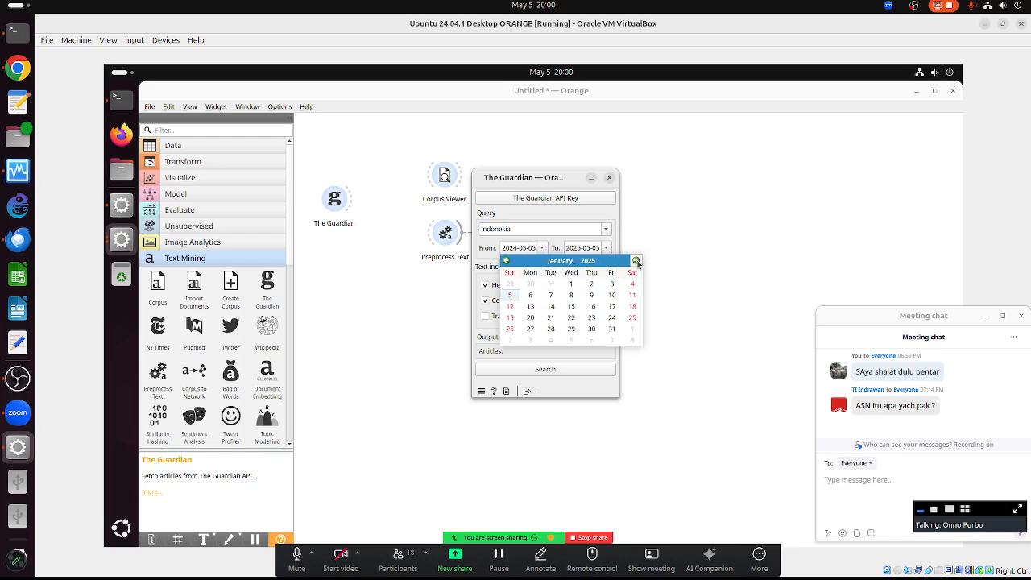
{"action": "left_click", "coordinate": [571, 286]}
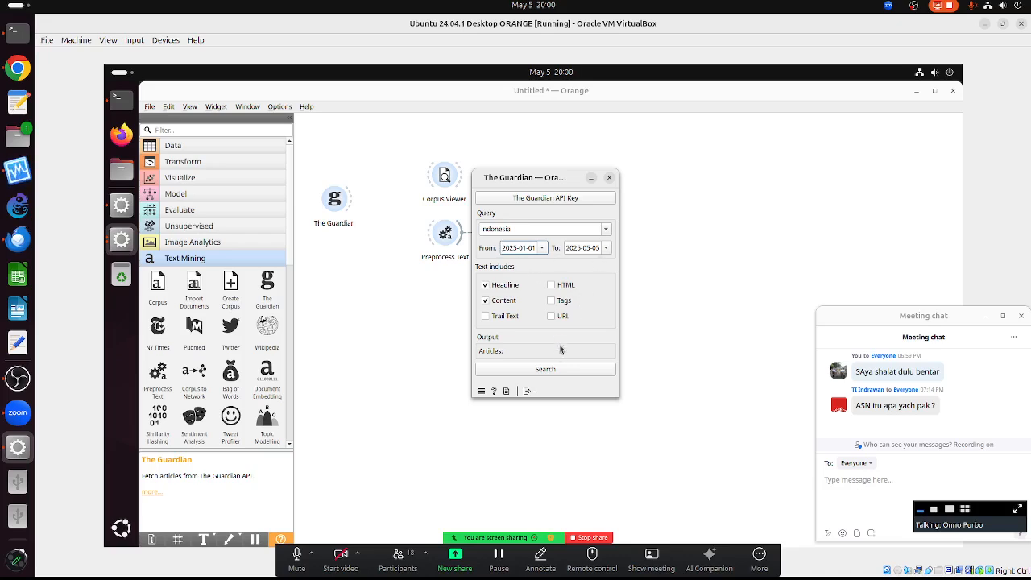
- Fetch 190 'indonesia' articles (2025-01-01 to 2025-05-05) and link The Guardian to Corpus Viewer
{"action": "left_click", "coordinate": [551, 371]}
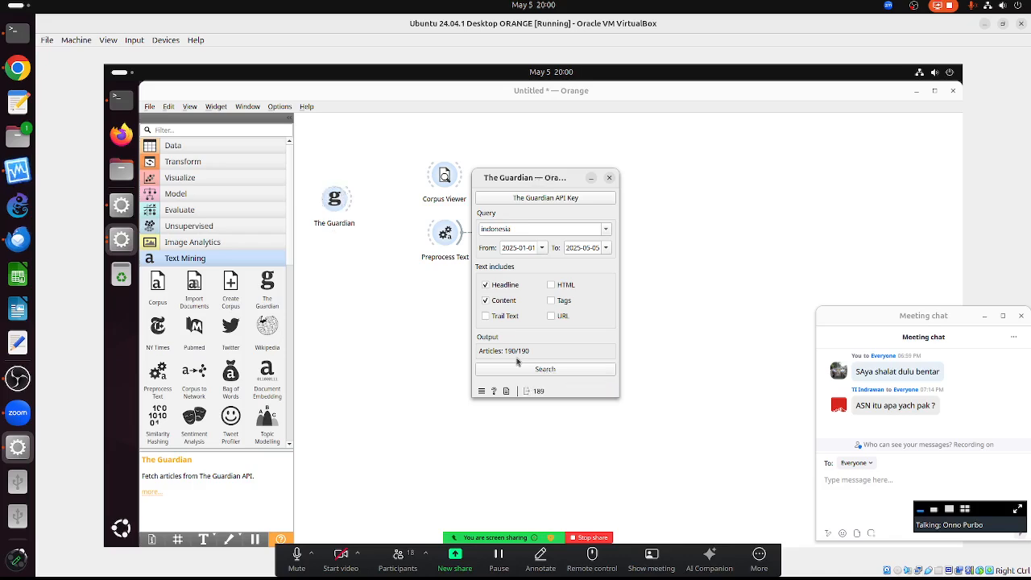
{"action": "left_click", "coordinate": [609, 179]}
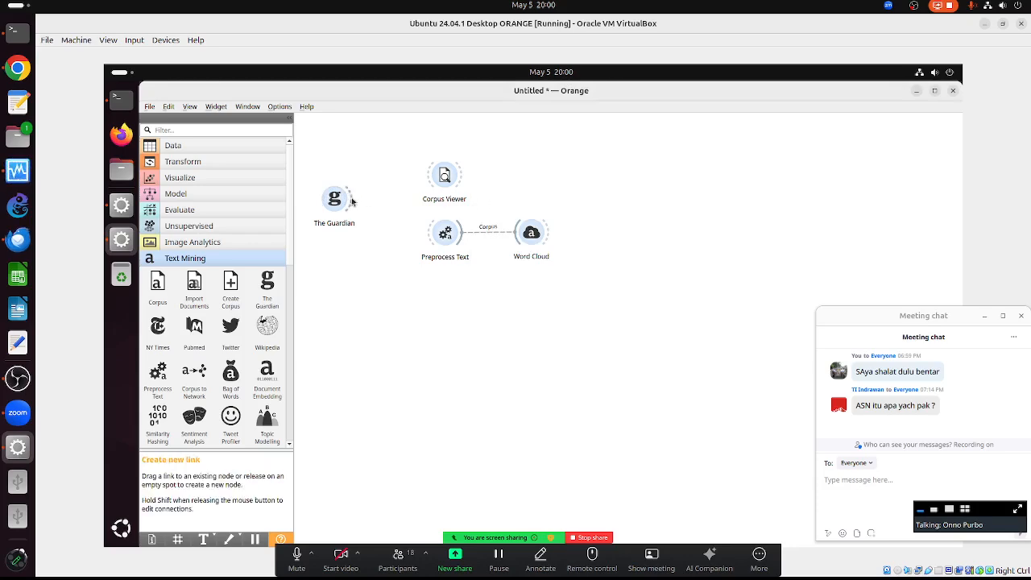
{"action": "left_click_drag", "start_coordinate": [351, 201], "coordinate": [442, 177]}
- Read the eighth Guardian article in Corpus Viewer, then connect The Guardian to Preprocess Text
{"action": "double_click", "coordinate": [443, 177]}
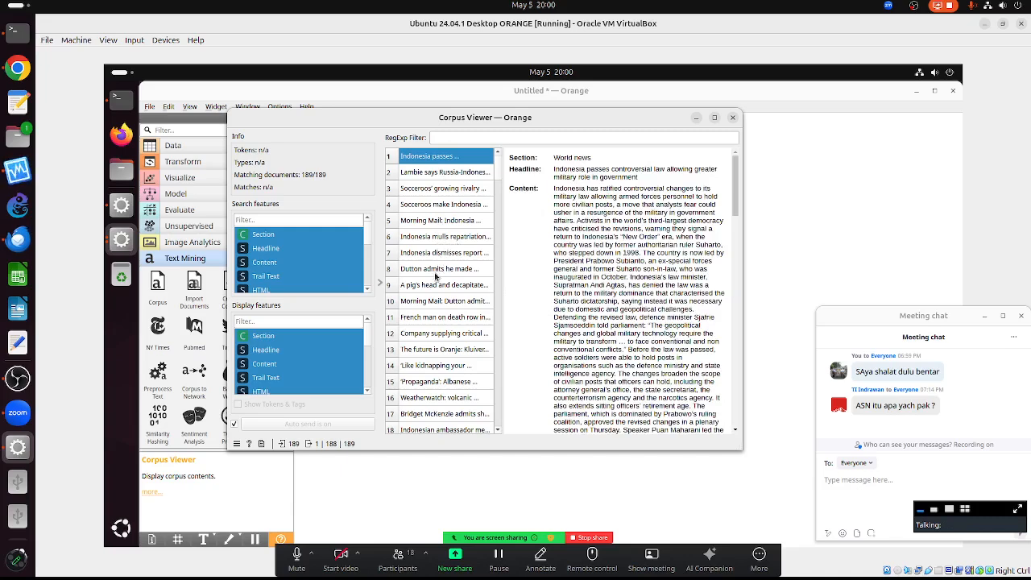
{"action": "left_click", "coordinate": [433, 272]}
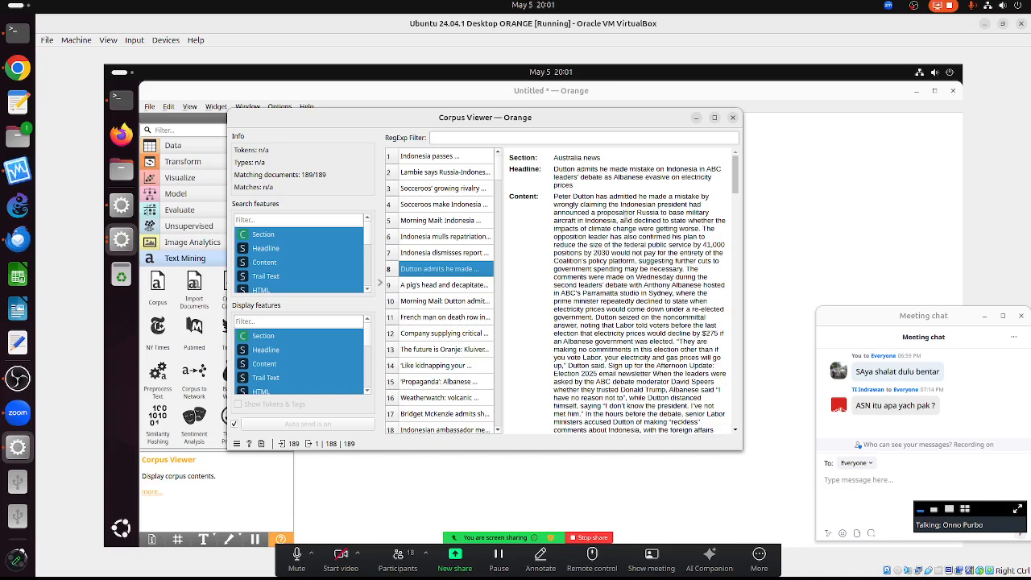
{"action": "left_click", "coordinate": [732, 119]}
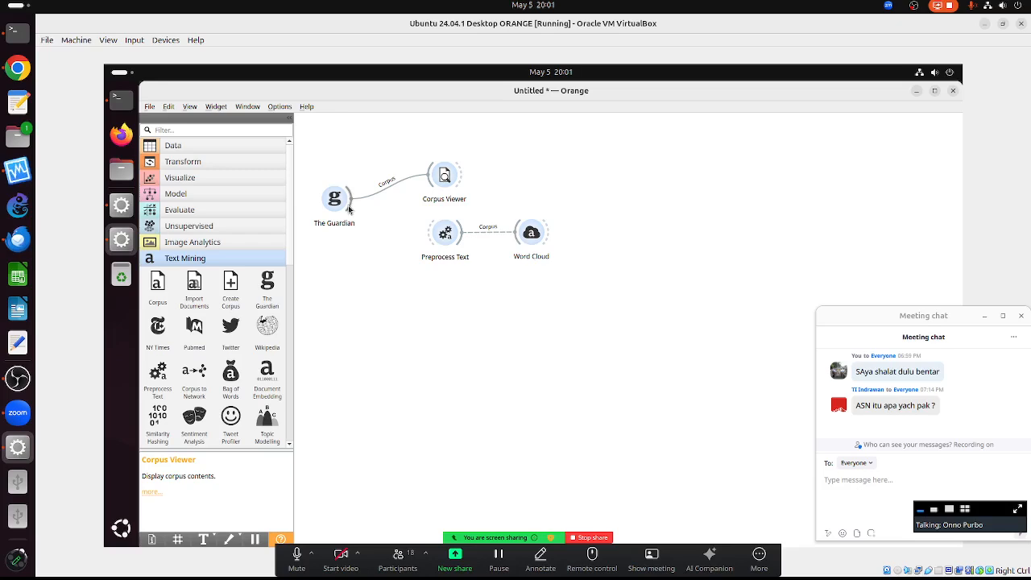
{"action": "left_click_drag", "start_coordinate": [348, 208], "coordinate": [439, 237]}
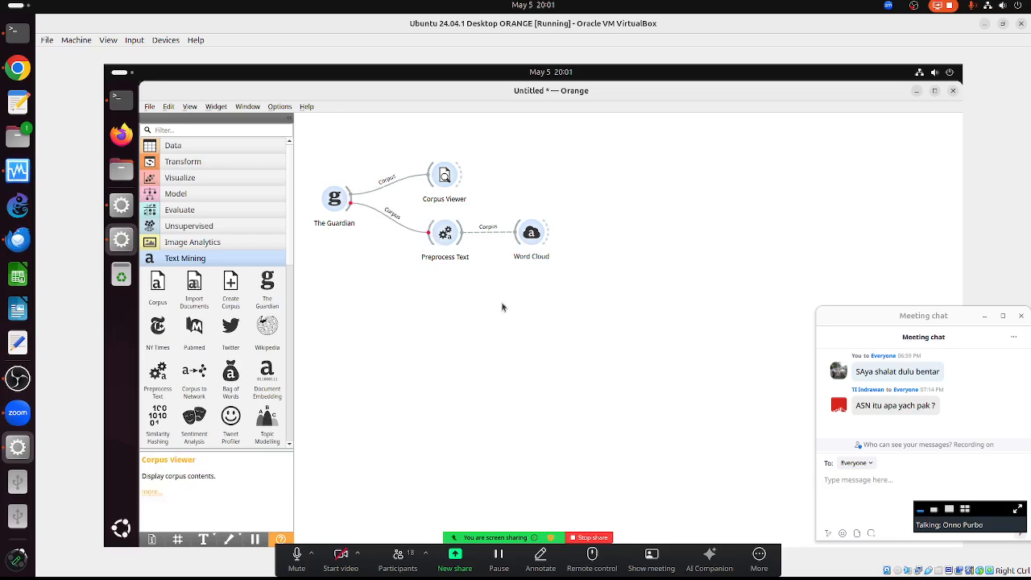
{"action": "double_click", "coordinate": [442, 238]}
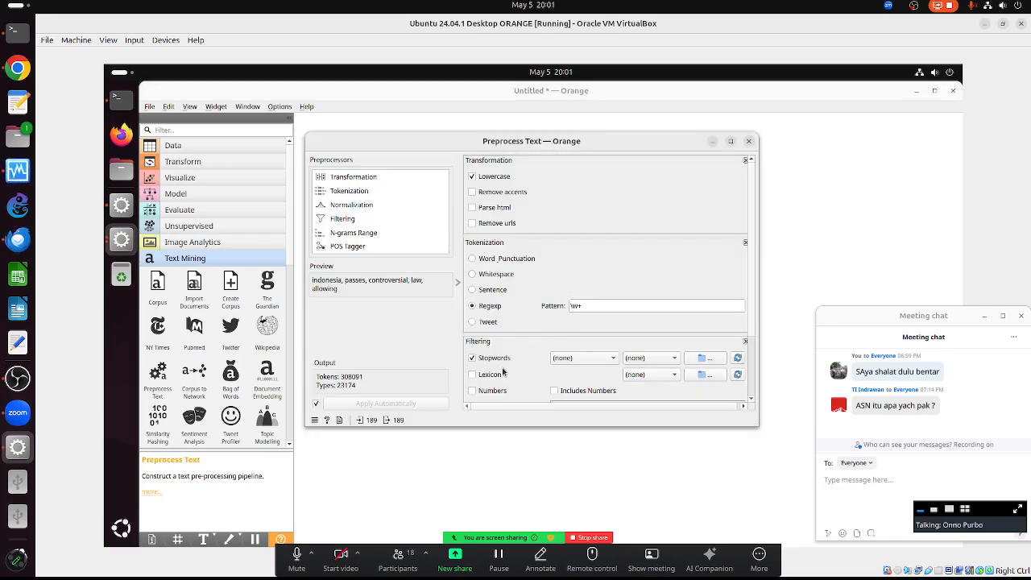
{"action": "scroll", "coordinate": [600, 286], "scroll_direction": "down", "scroll_amount": 5}
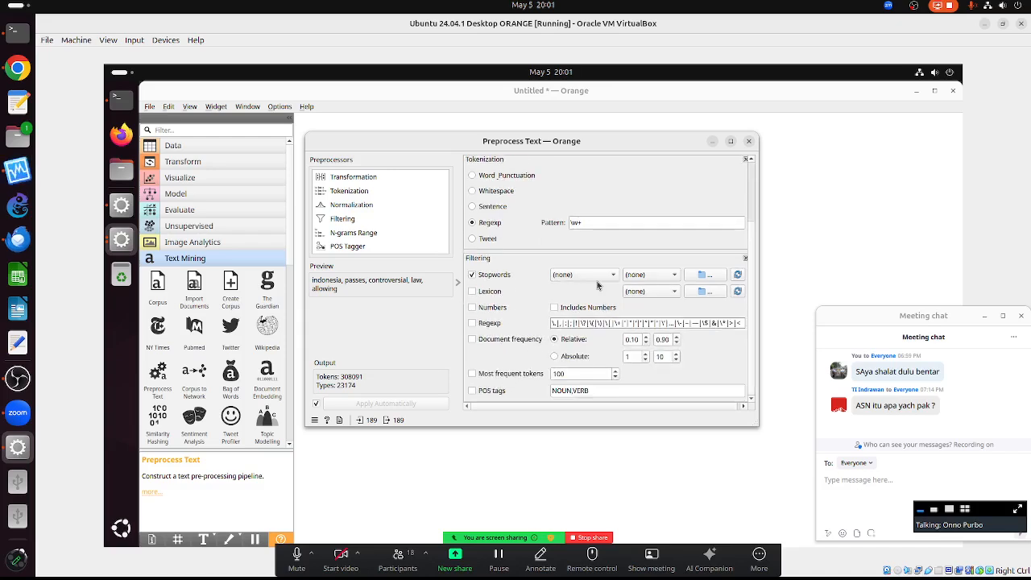
{"action": "left_click", "coordinate": [474, 375]}
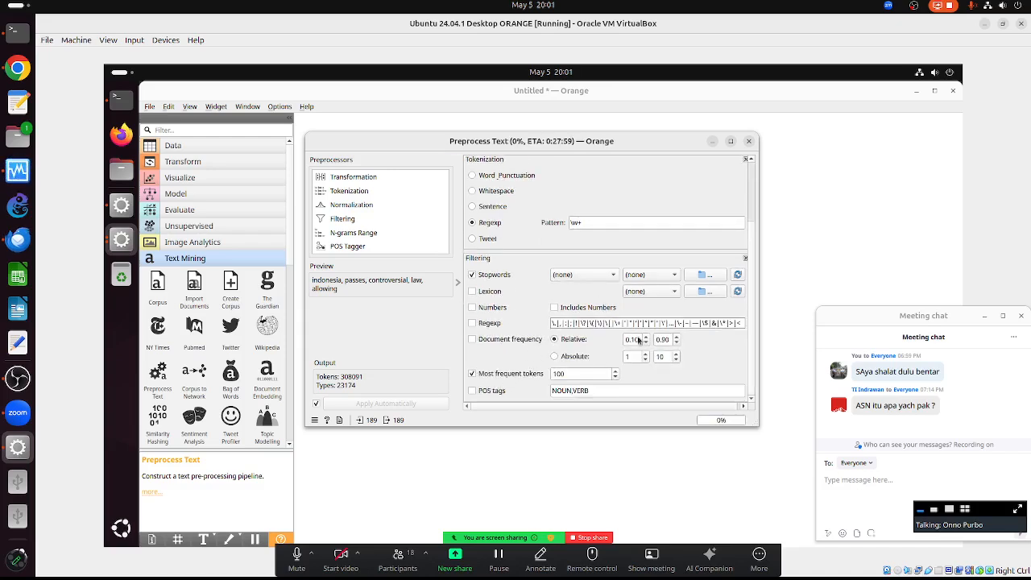
{"action": "left_click", "coordinate": [474, 374]}
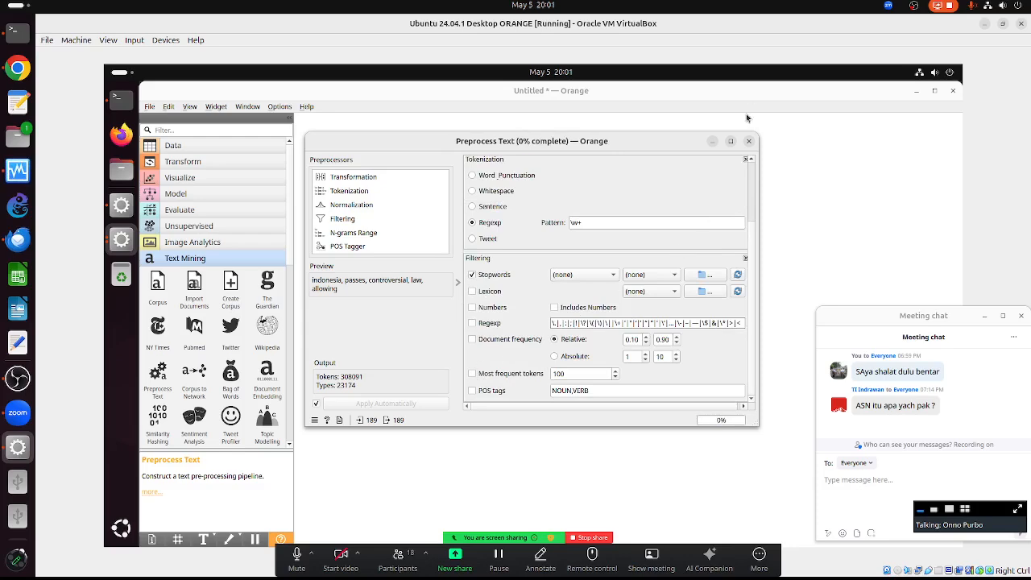
{"action": "left_click", "coordinate": [749, 141]}
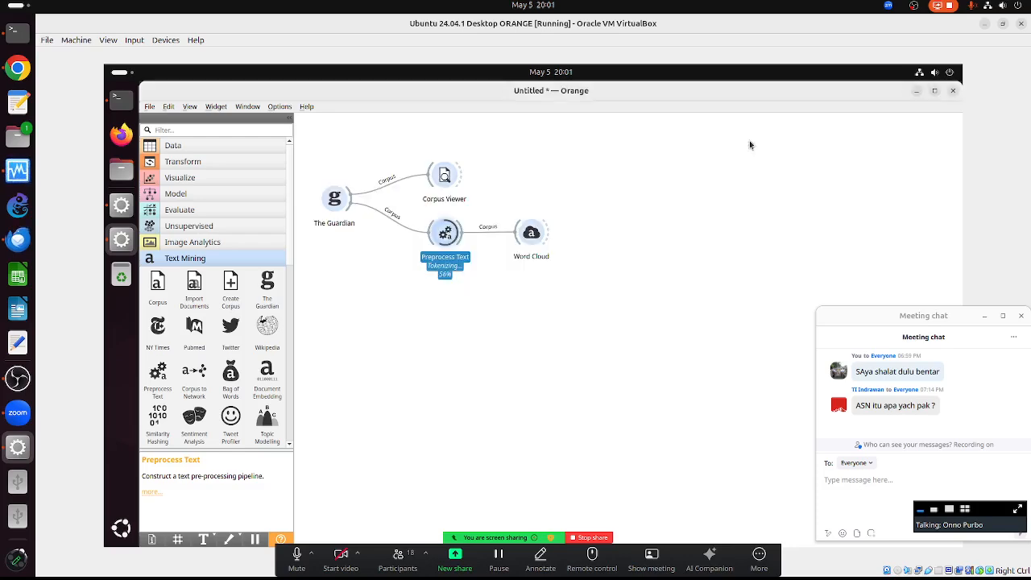
{"action": "left_click", "coordinate": [536, 240]}
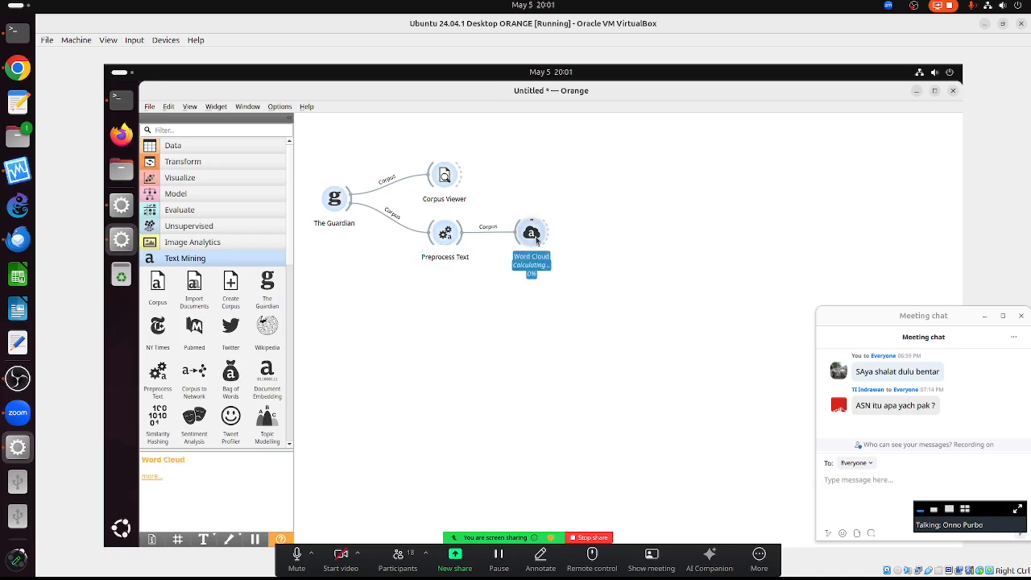
- Set the Word Cloud's word tilt to none, showing 'said', 'would', 'trump', 'government' upright
{"action": "double_click", "coordinate": [536, 239]}
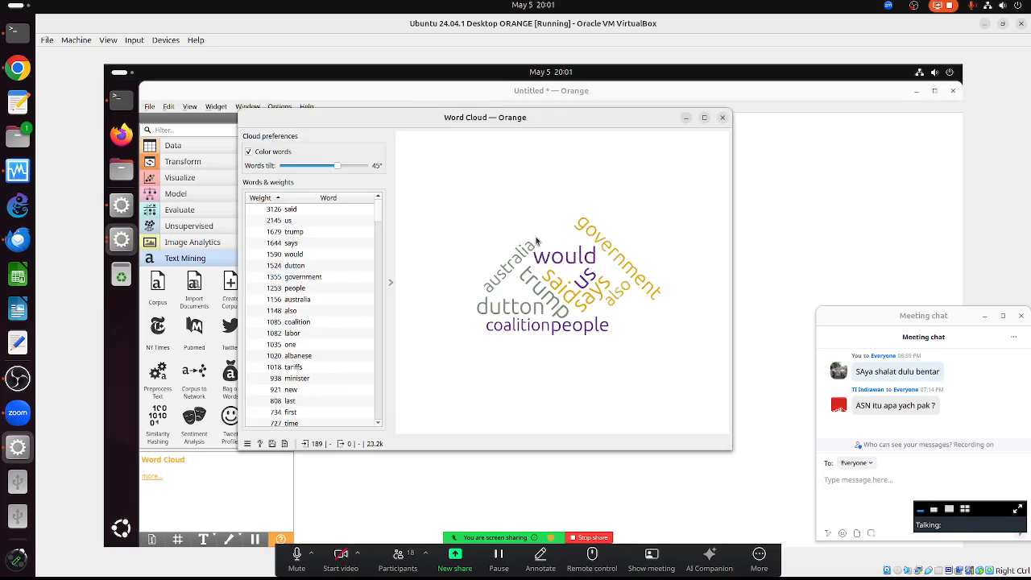
{"action": "left_click_drag", "start_coordinate": [337, 165], "coordinate": [216, 160]}
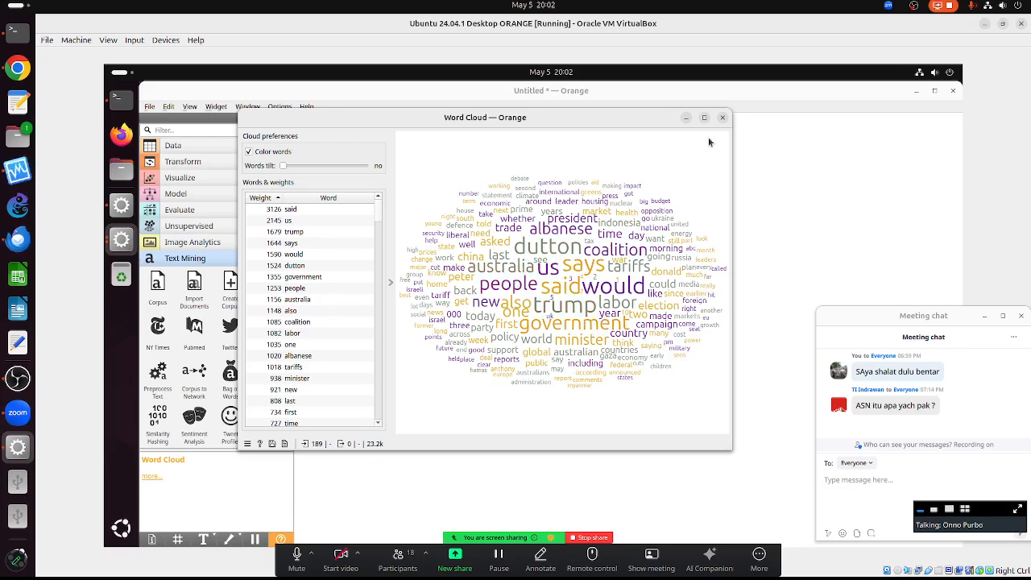
{"action": "left_click", "coordinate": [723, 118]}
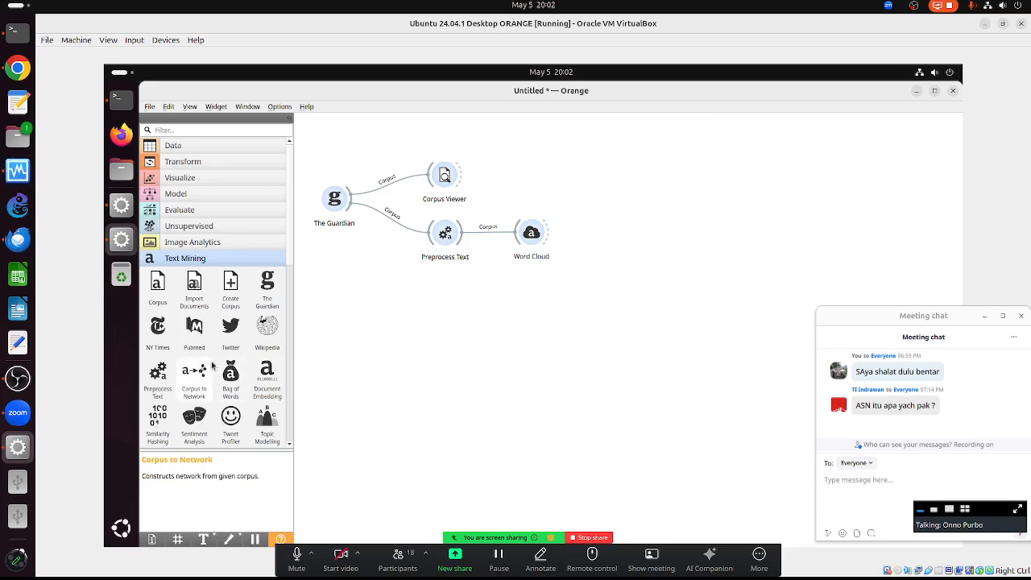
- Add a Corpus to Network node fed by Preprocess Text and move Word Cloud higher
{"action": "double_click", "coordinate": [444, 233]}
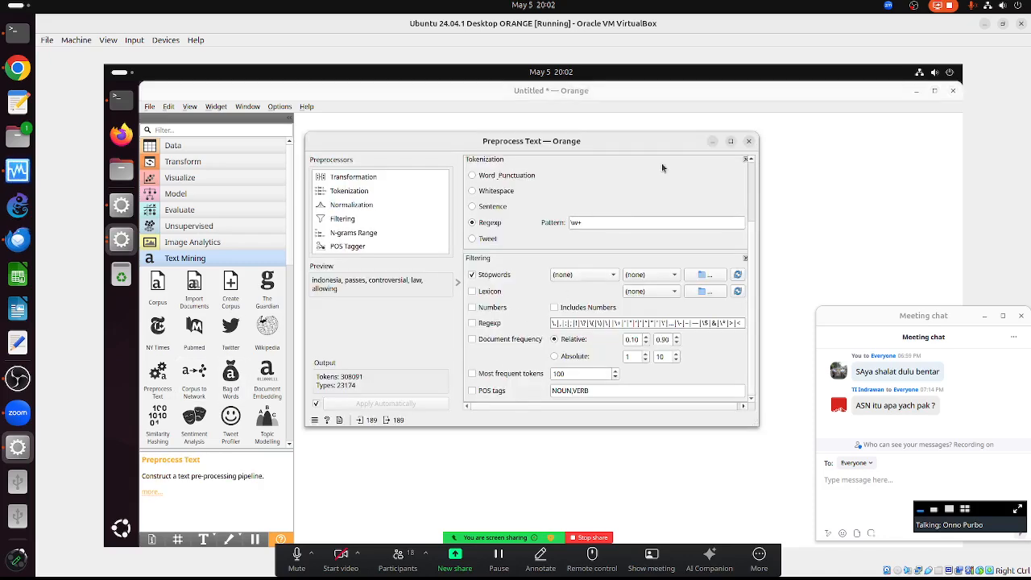
{"action": "left_click", "coordinate": [749, 142]}
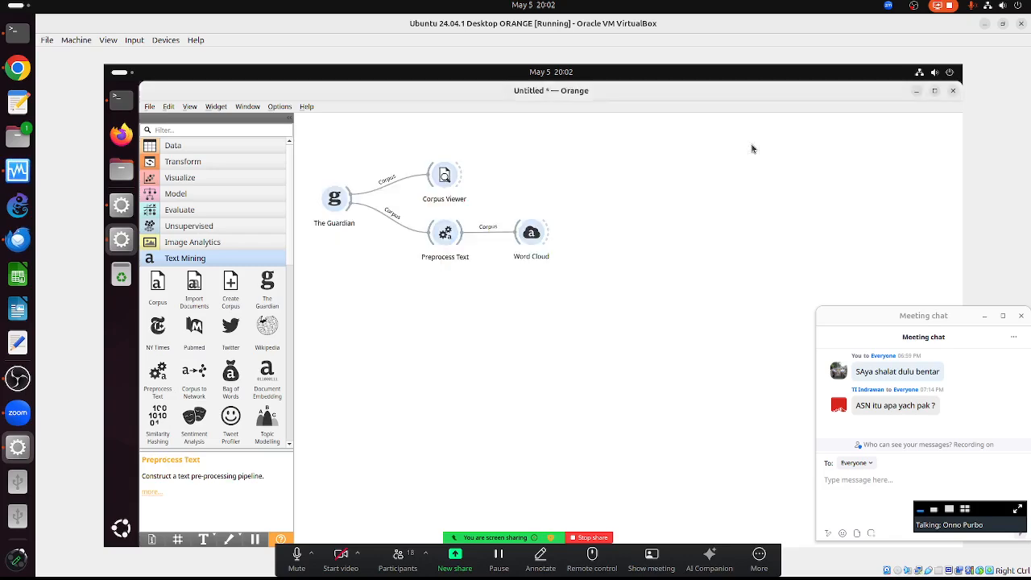
{"action": "left_click_drag", "start_coordinate": [194, 372], "coordinate": [527, 306]}
{"action": "left_click_drag", "start_coordinate": [462, 233], "coordinate": [524, 300]}
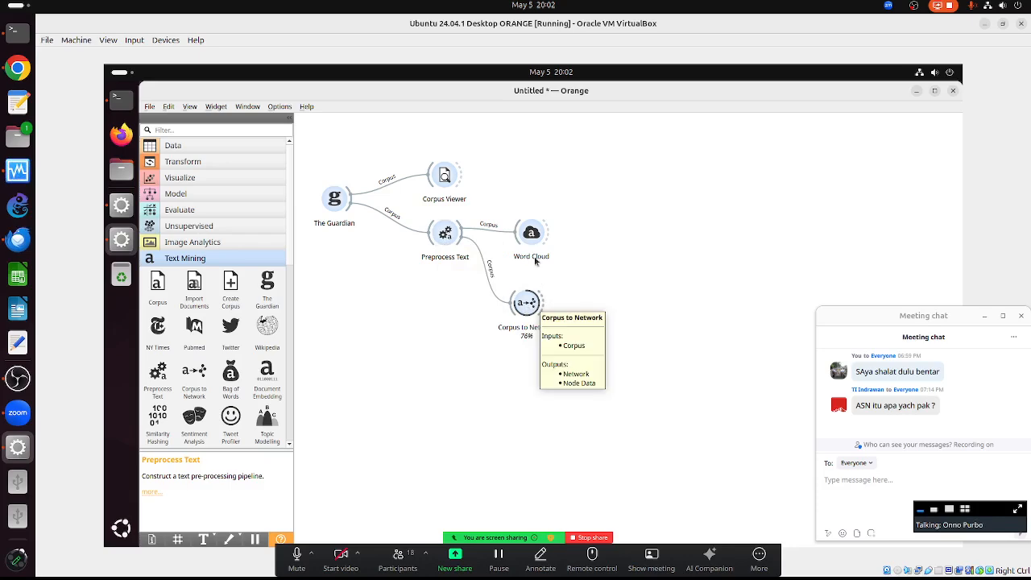
{"action": "left_click_drag", "start_coordinate": [531, 232], "coordinate": [540, 201]}
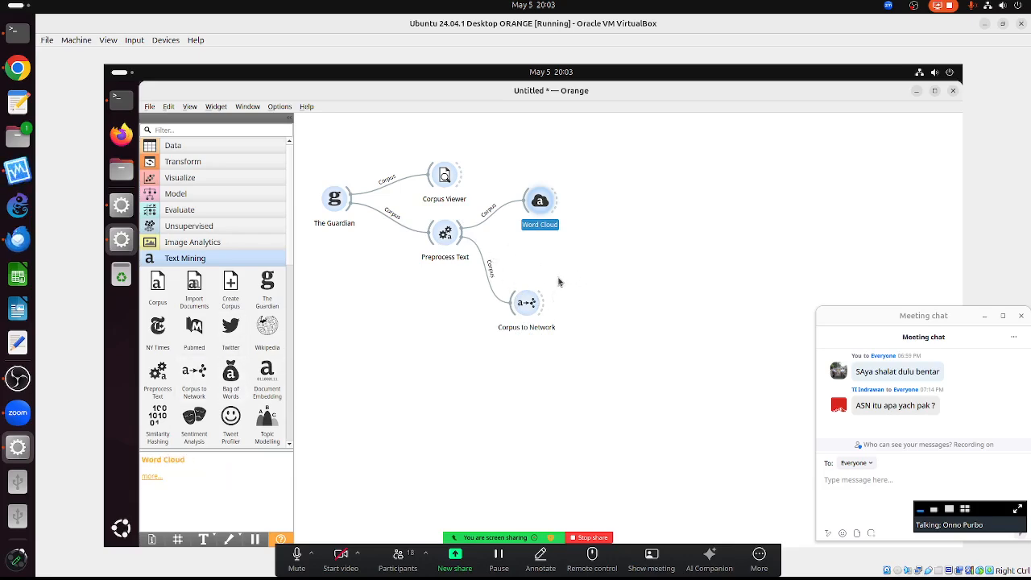
- Set Corpus to Network's node type to Word and start building the network
{"action": "double_click", "coordinate": [525, 304]}
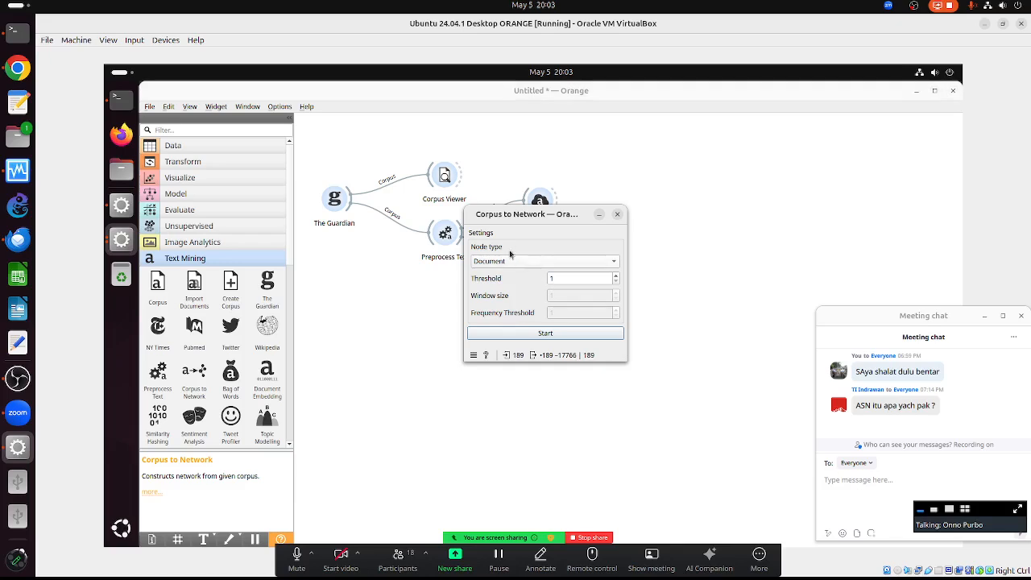
{"action": "left_click", "coordinate": [503, 262]}
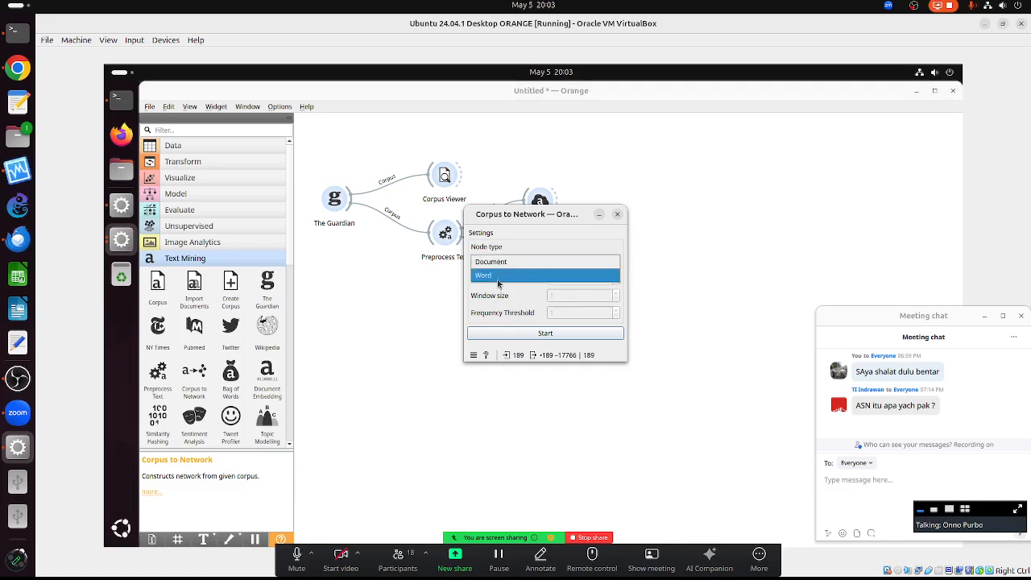
{"action": "left_click", "coordinate": [498, 283]}
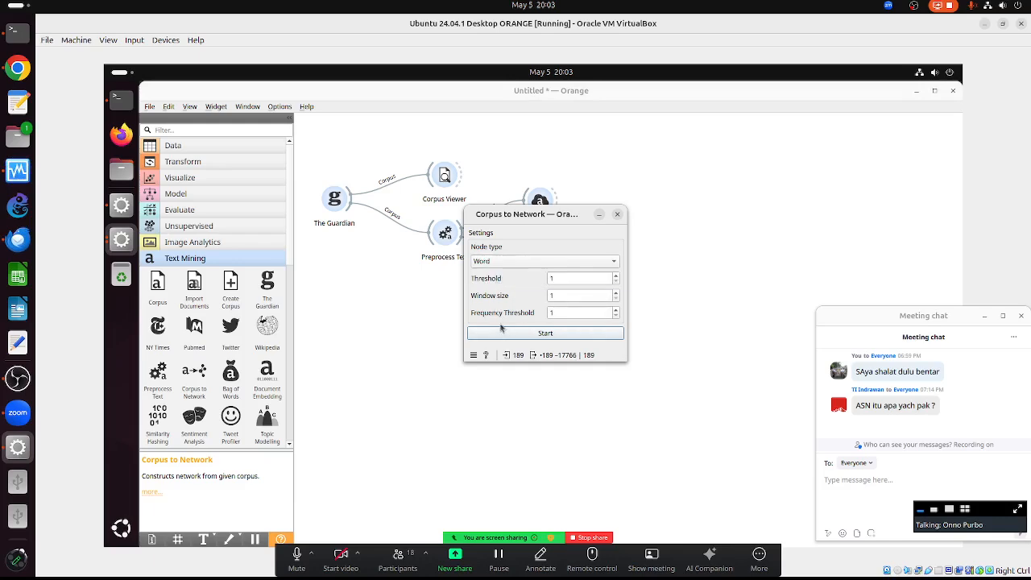
{"action": "left_click", "coordinate": [546, 333]}
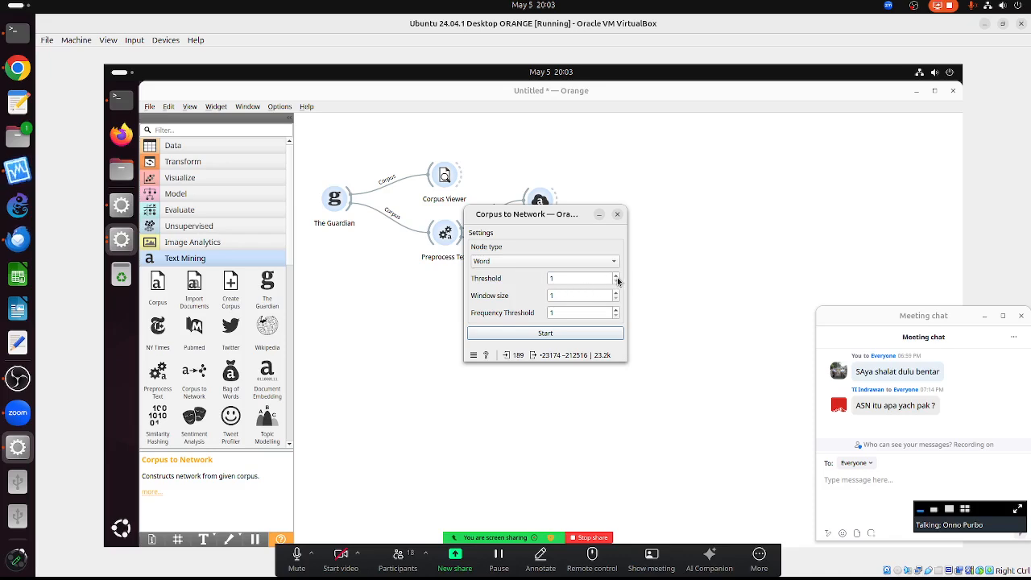
- Try Threshold values 10, 100 and 1000, then reset the threshold to 1
{"action": "left_click", "coordinate": [569, 279]}
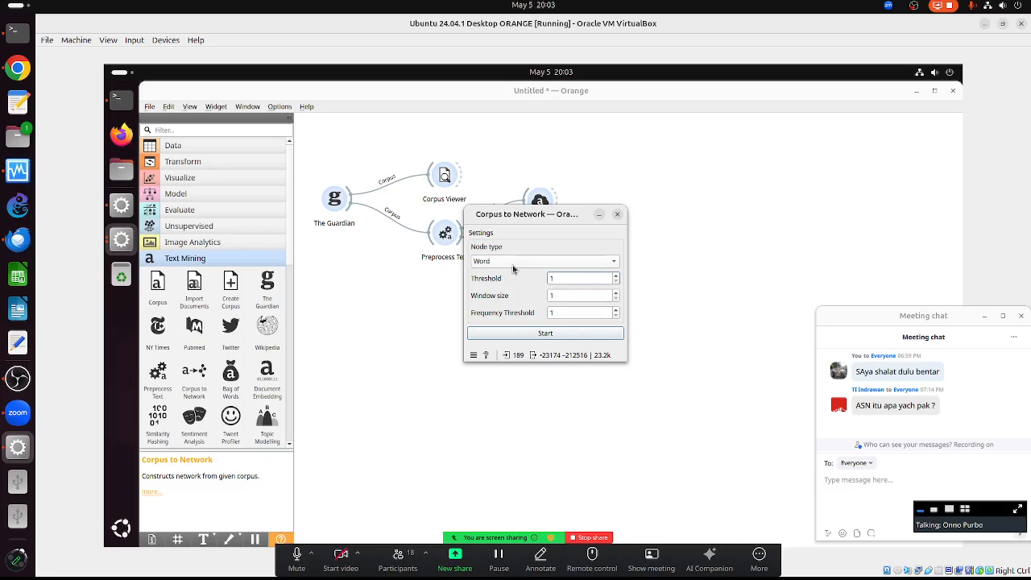
{"action": "type", "text": "0"}
{"action": "key", "text": "Return"}
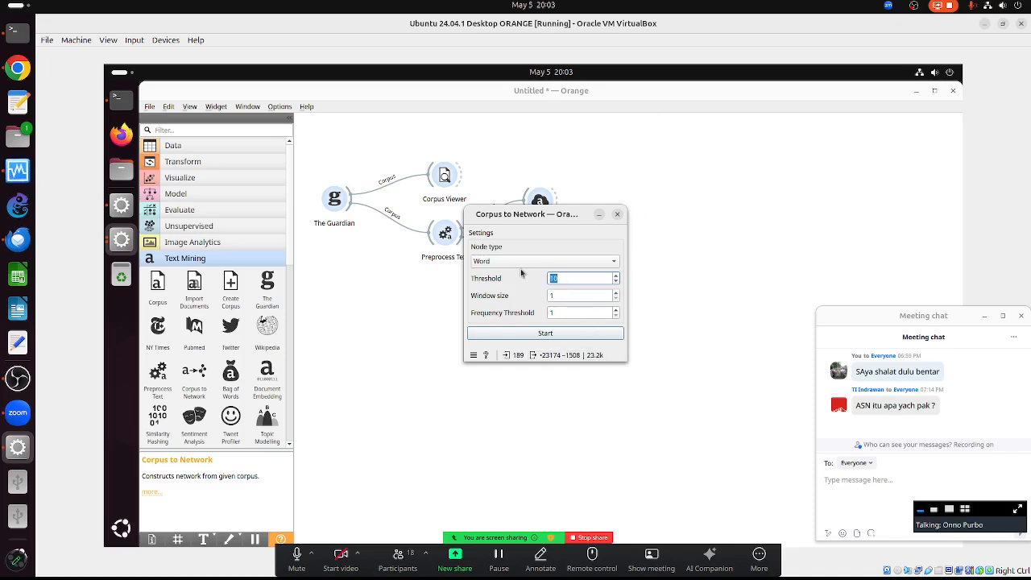
{"action": "key", "text": "Return"}
{"action": "type", "text": "1000"}
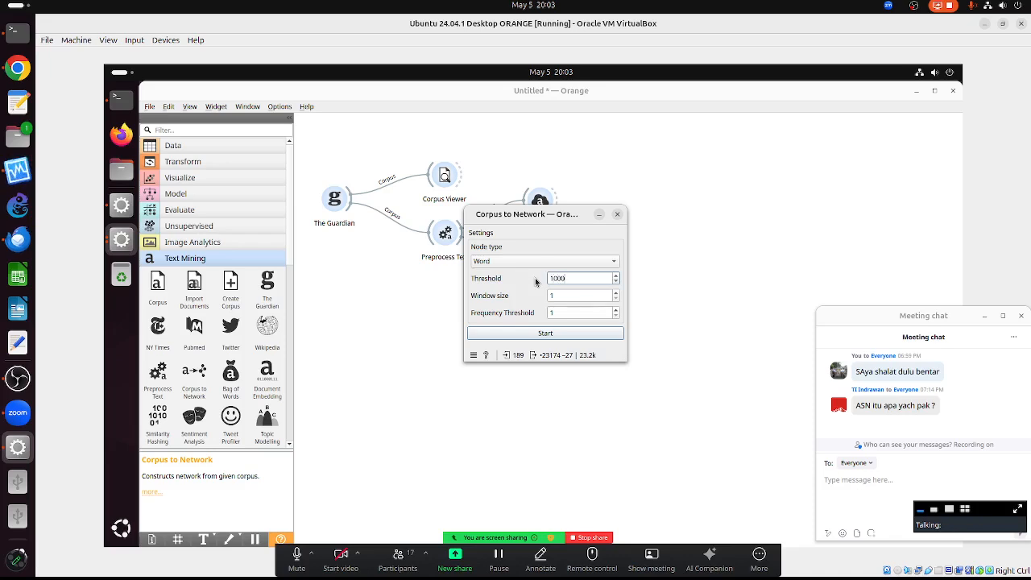
{"action": "key", "text": "Return"}
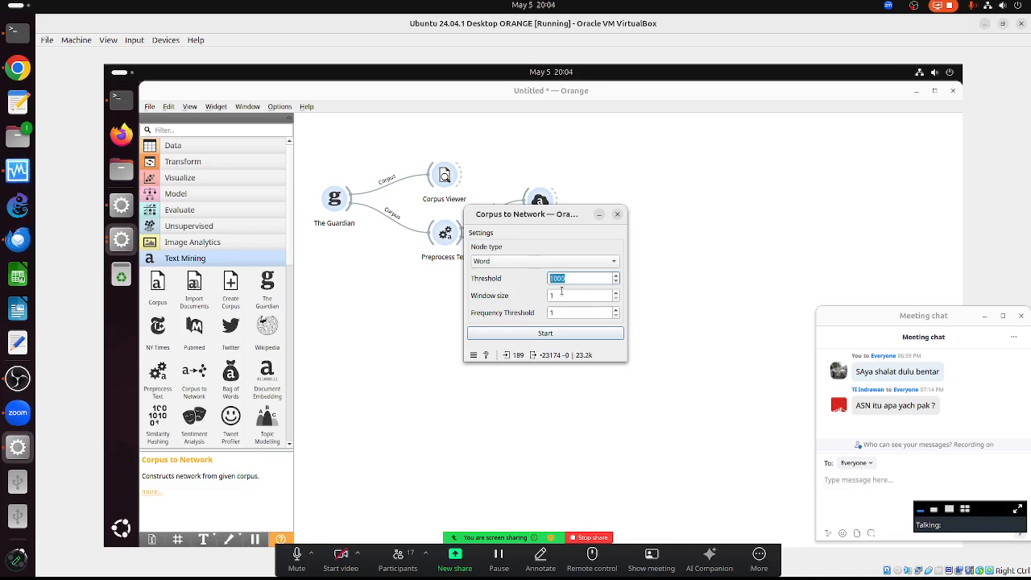
{"action": "left_click", "coordinate": [561, 294]}
{"action": "left_click_drag", "start_coordinate": [556, 313], "coordinate": [527, 308]}
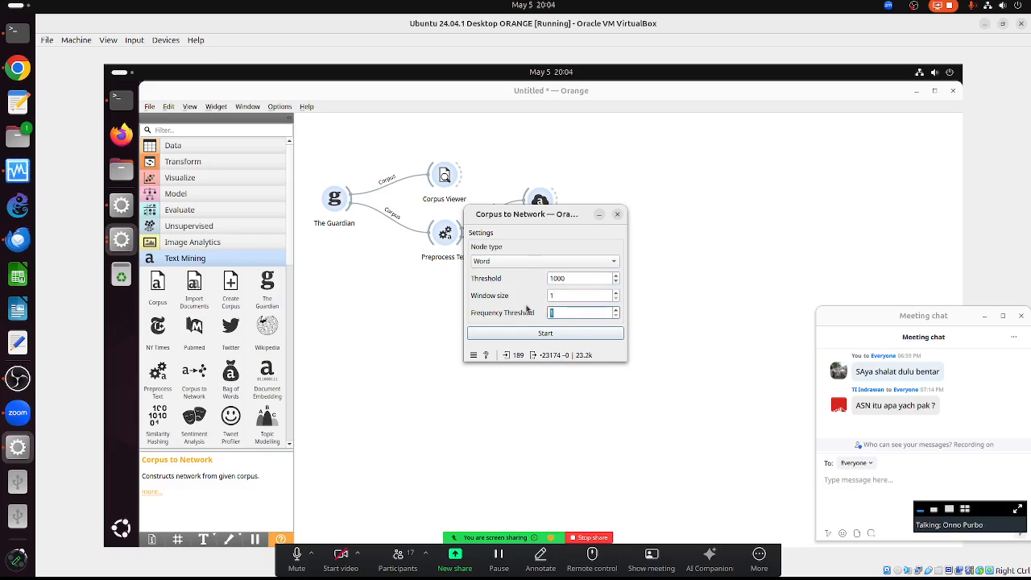
{"action": "left_click_drag", "start_coordinate": [563, 278], "coordinate": [523, 276]}
{"action": "type", "text": "1"}
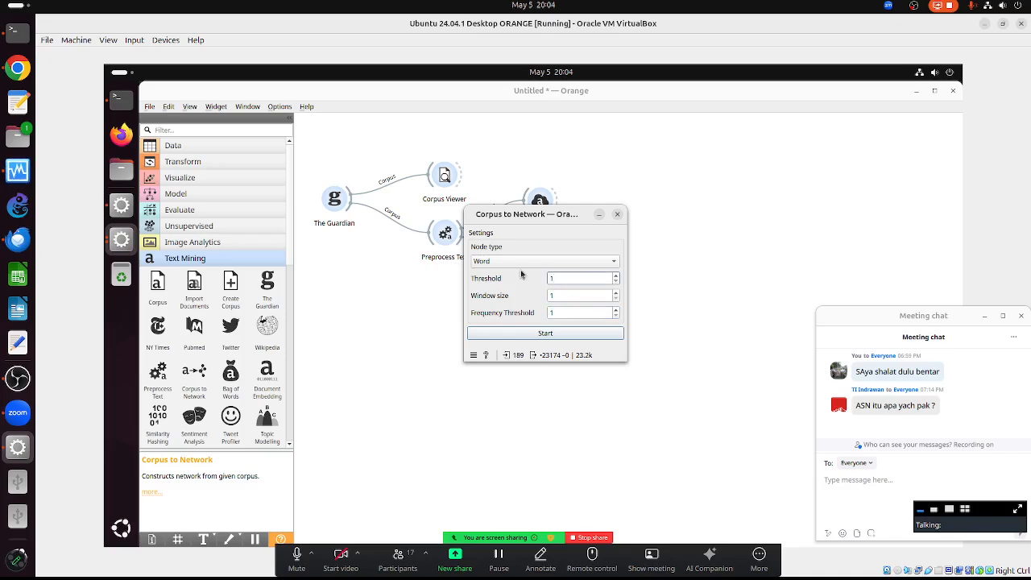
{"action": "type", "text": "10"}
- Raise Frequency Threshold through 10 and 100 to 1000 with Threshold 10, then close the settings
{"action": "left_click_drag", "start_coordinate": [580, 313], "coordinate": [521, 314]}
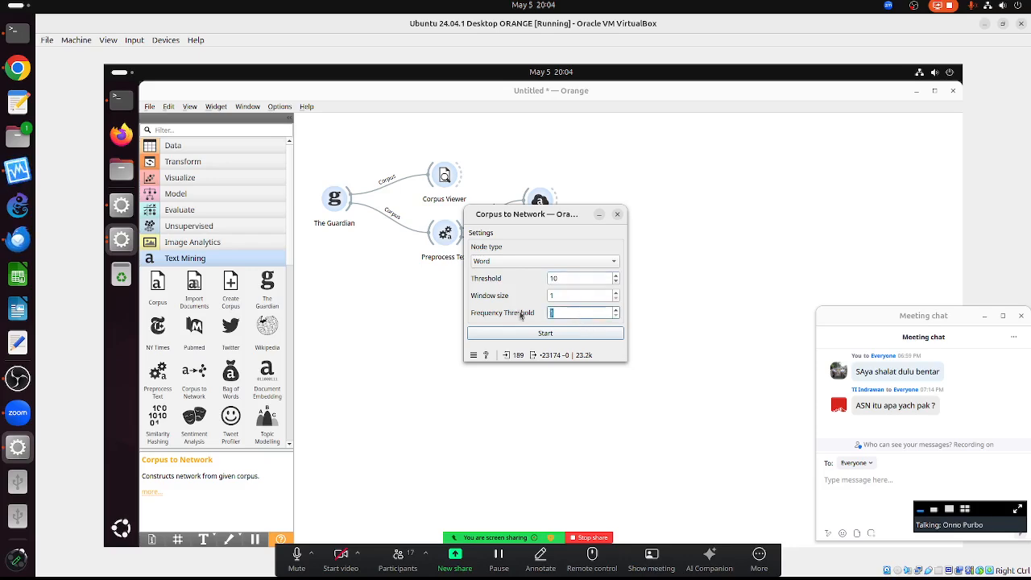
{"action": "type", "text": "10"}
{"action": "key", "text": "Return"}
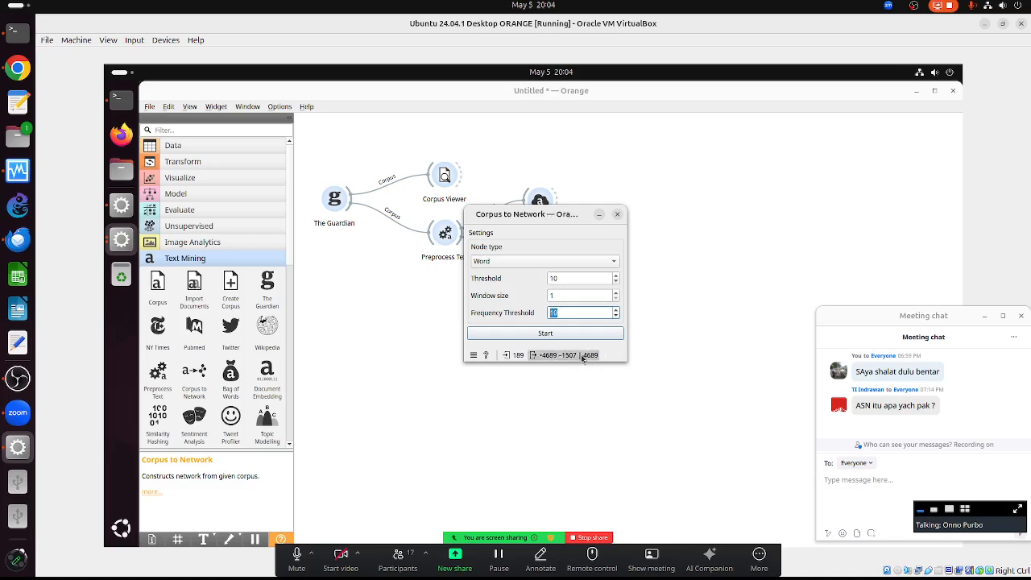
{"action": "left_click", "coordinate": [564, 312]}
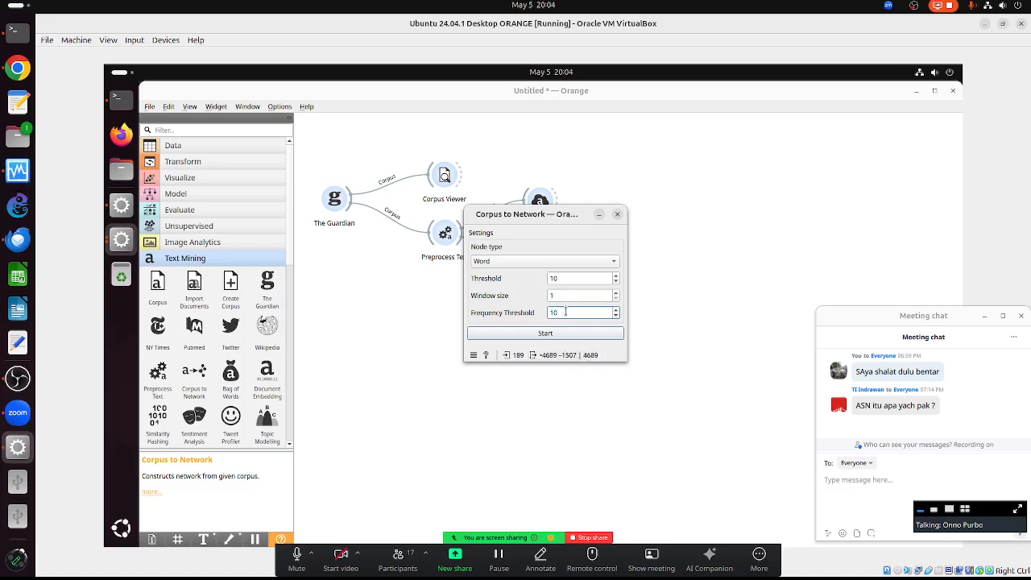
{"action": "key", "text": "Return"}
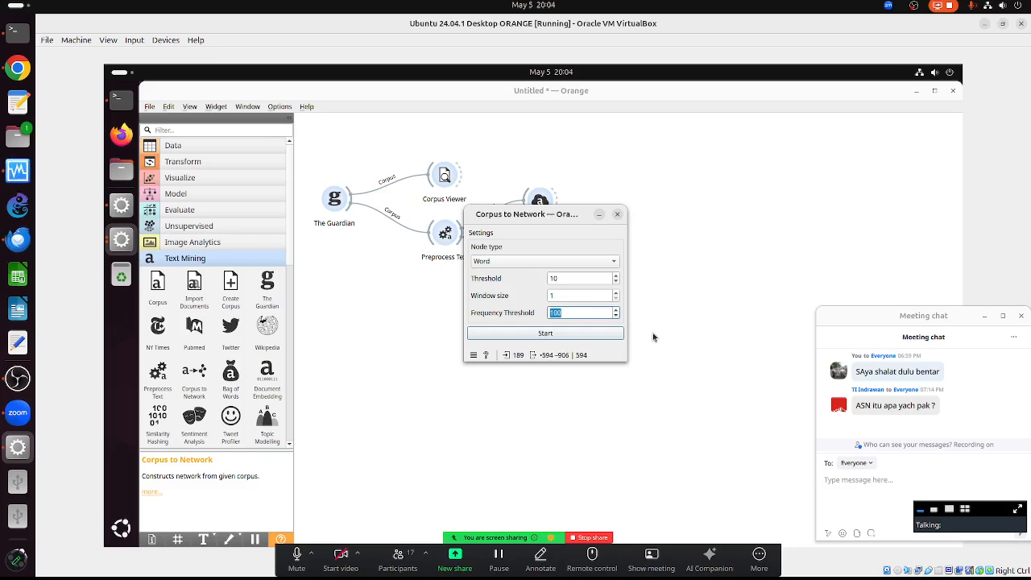
{"action": "left_click", "coordinate": [571, 313]}
{"action": "type", "text": "0"}
{"action": "key", "text": "Return"}
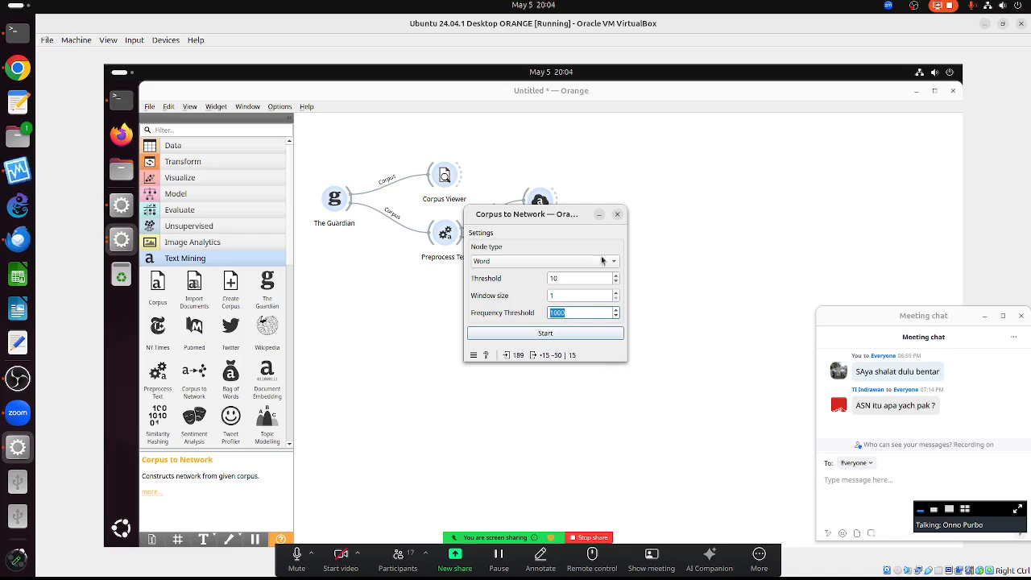
{"action": "left_click", "coordinate": [618, 215]}
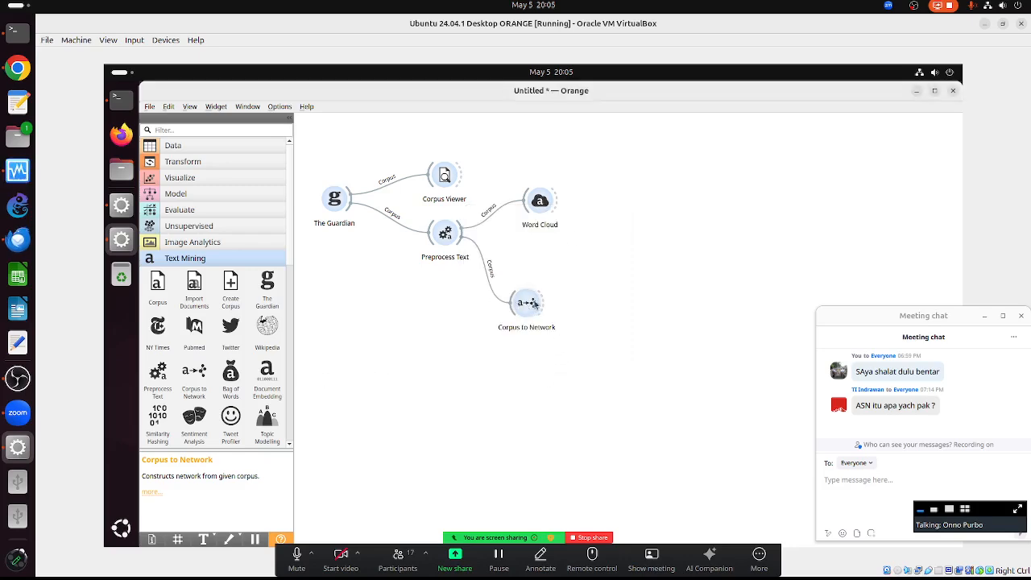
- Dismiss the error report dialog
{"action": "left_click", "coordinate": [290, 447]}
{"action": "left_click", "coordinate": [289, 446]}
{"action": "left_click", "coordinate": [289, 445]}
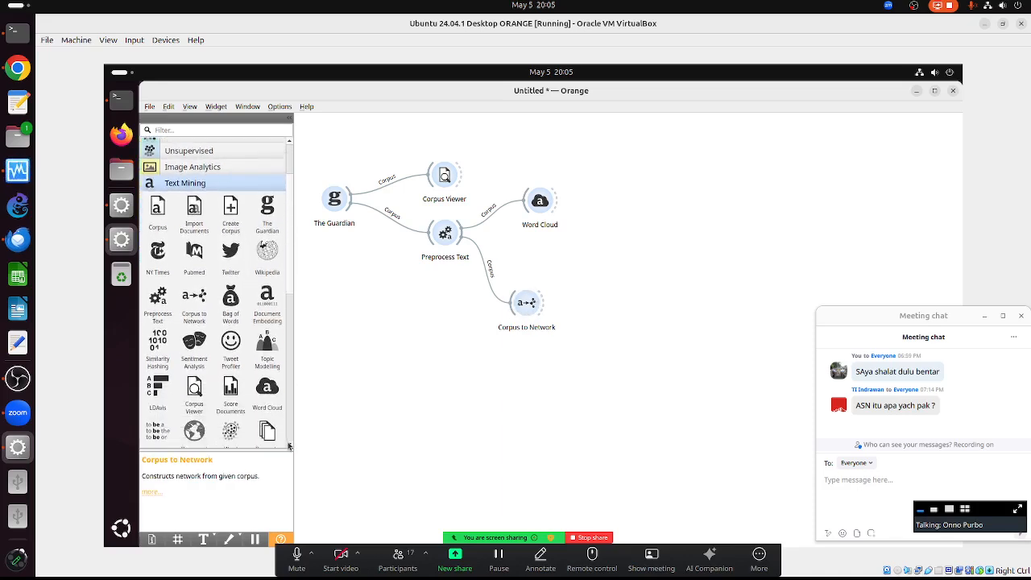
{"action": "left_click", "coordinate": [289, 445]}
{"action": "left_click", "coordinate": [289, 446]}
{"action": "left_click", "coordinate": [289, 445]}
{"action": "left_click", "coordinate": [289, 445]}
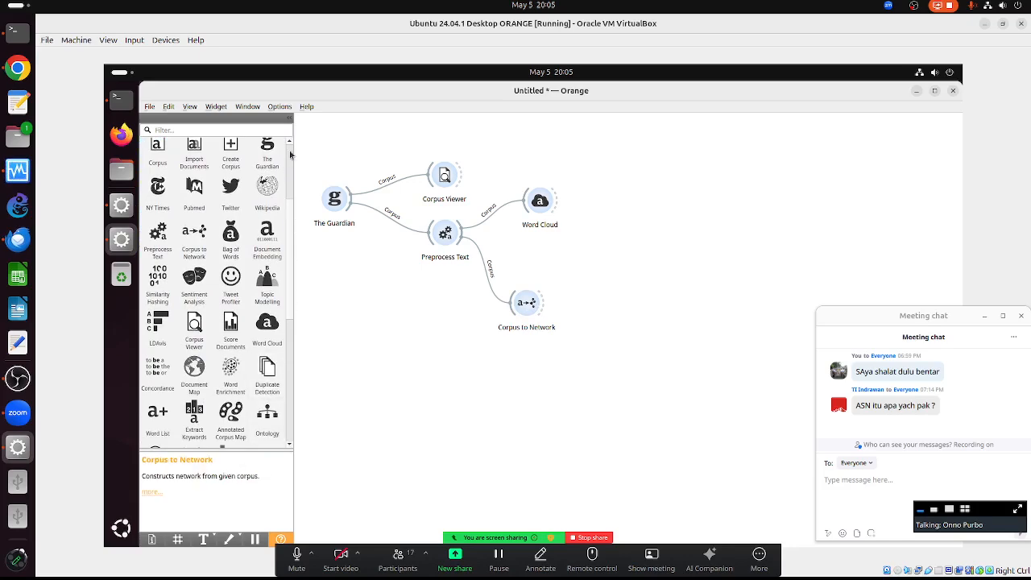
- Collapse the Text Mining and Textable widget groups and show the Network widgets
{"action": "scroll", "coordinate": [230, 196], "scroll_direction": "up", "scroll_amount": 5}
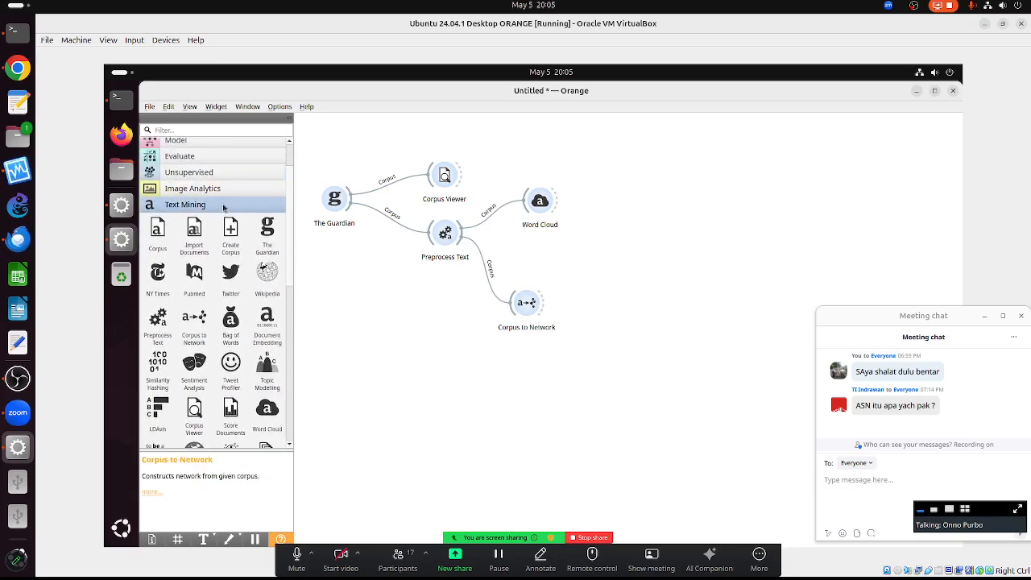
{"action": "left_click", "coordinate": [224, 208]}
{"action": "left_click", "coordinate": [212, 225]}
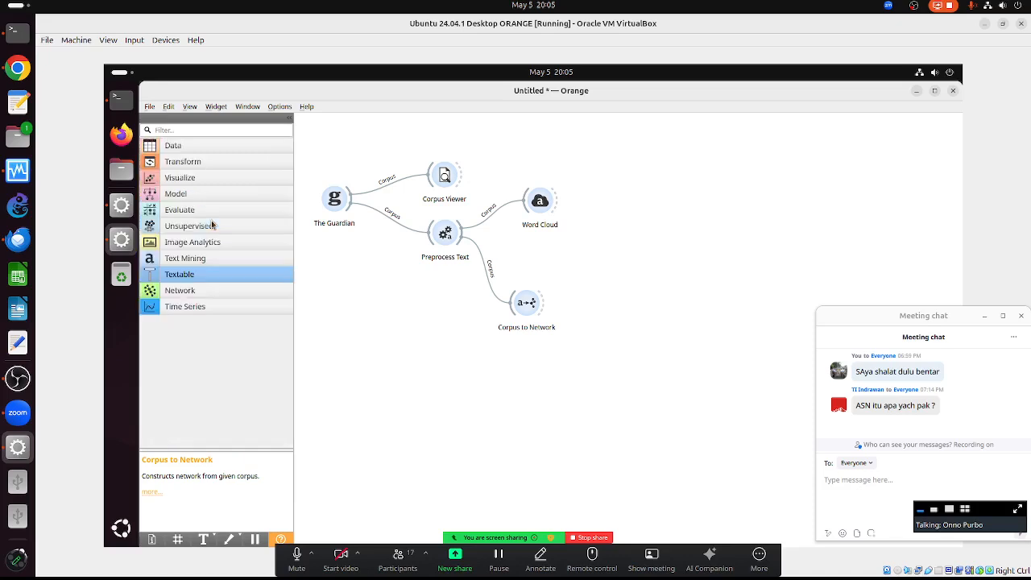
{"action": "left_click", "coordinate": [184, 289]}
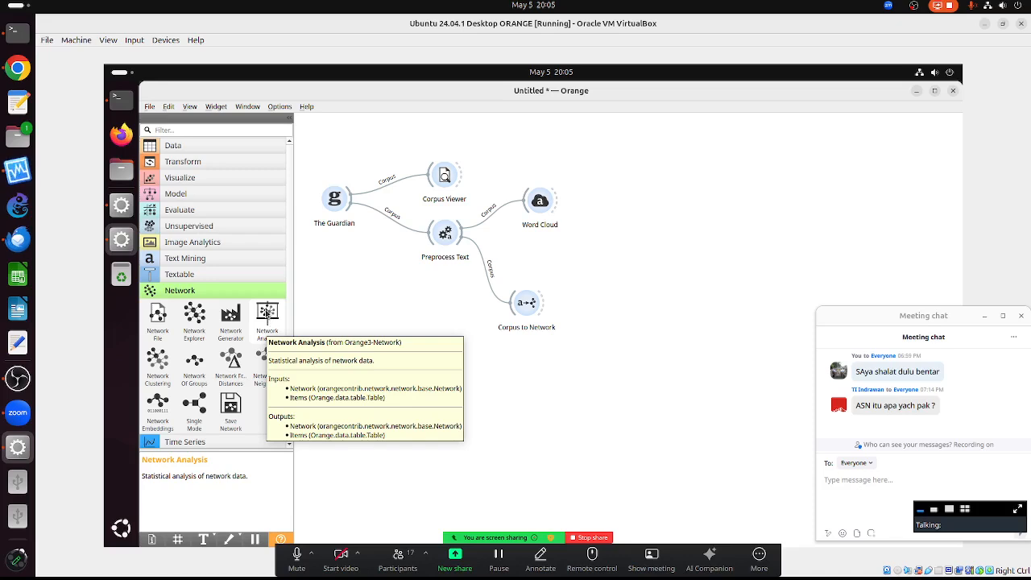
- Place a Network Analysis node after Corpus to Network, then delete it unconnected
{"action": "left_click_drag", "start_coordinate": [265, 317], "coordinate": [608, 307]}
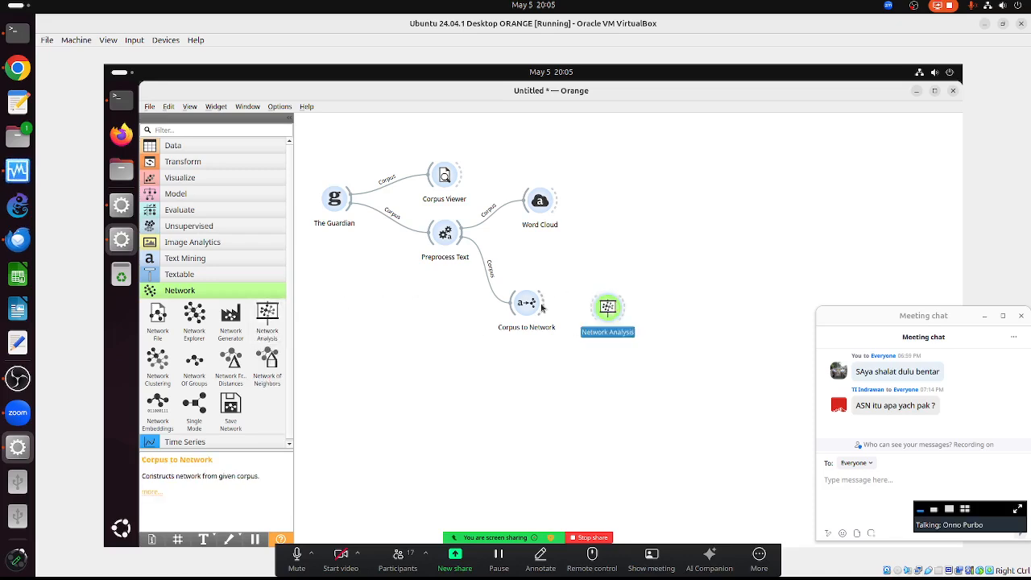
{"action": "left_click_drag", "start_coordinate": [542, 307], "coordinate": [603, 326]}
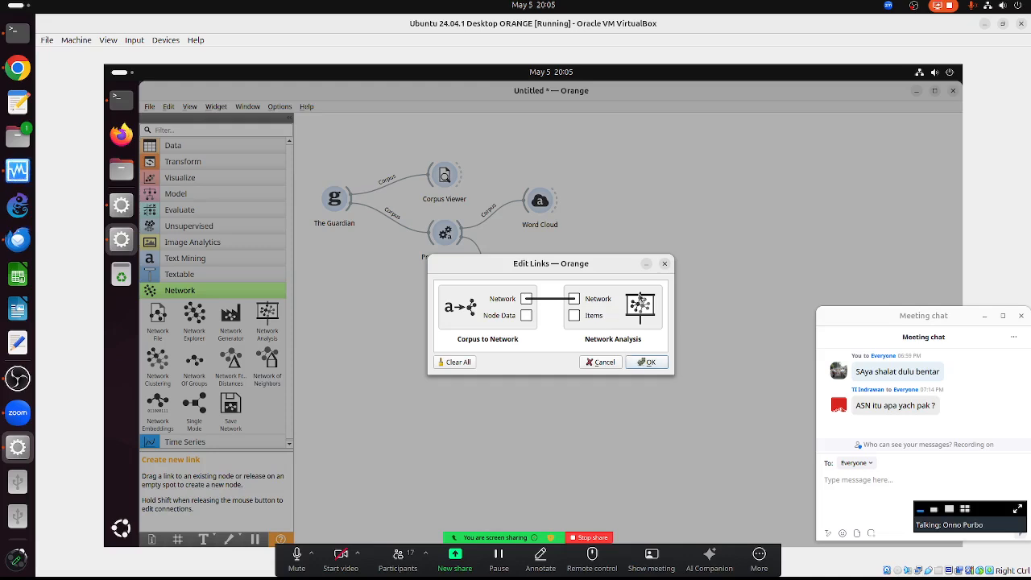
{"action": "left_click", "coordinate": [663, 266]}
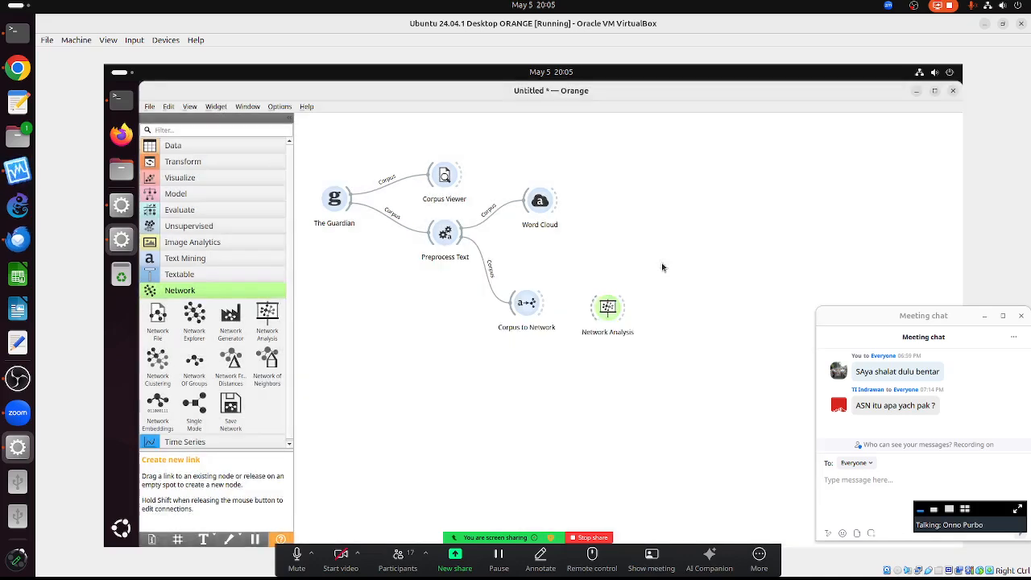
{"action": "right_click", "coordinate": [607, 307]}
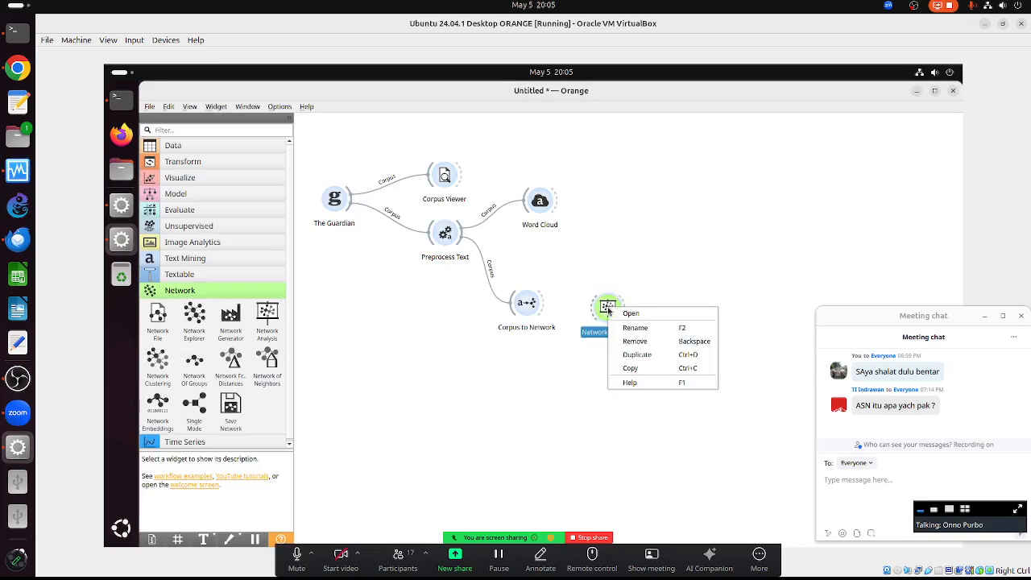
{"action": "left_click", "coordinate": [635, 340]}
- Connect a Network Clustering node to Corpus to Network, dismiss its error, then remove it
{"action": "left_click_drag", "start_coordinate": [158, 361], "coordinate": [622, 288]}
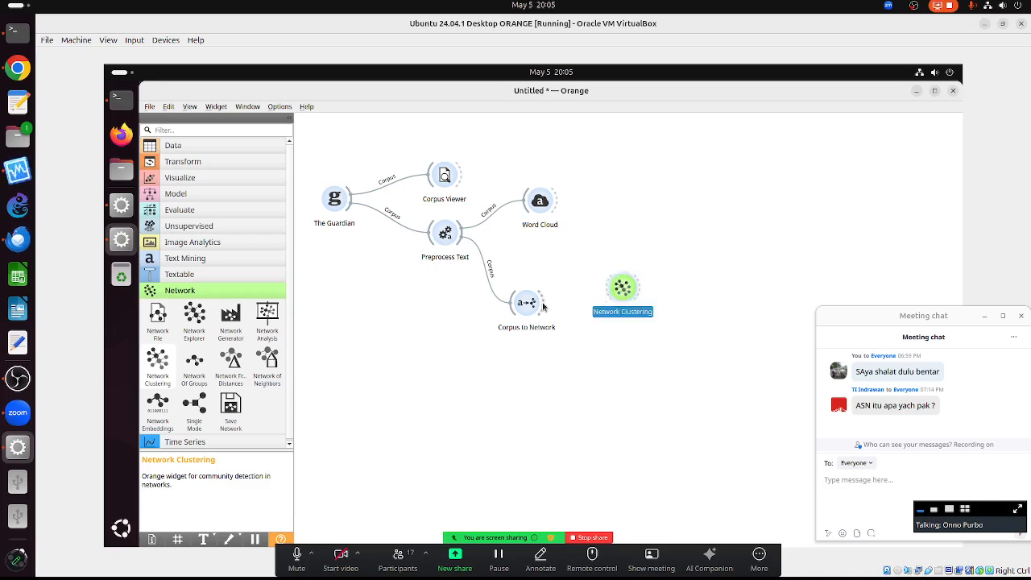
{"action": "left_click_drag", "start_coordinate": [545, 304], "coordinate": [627, 294]}
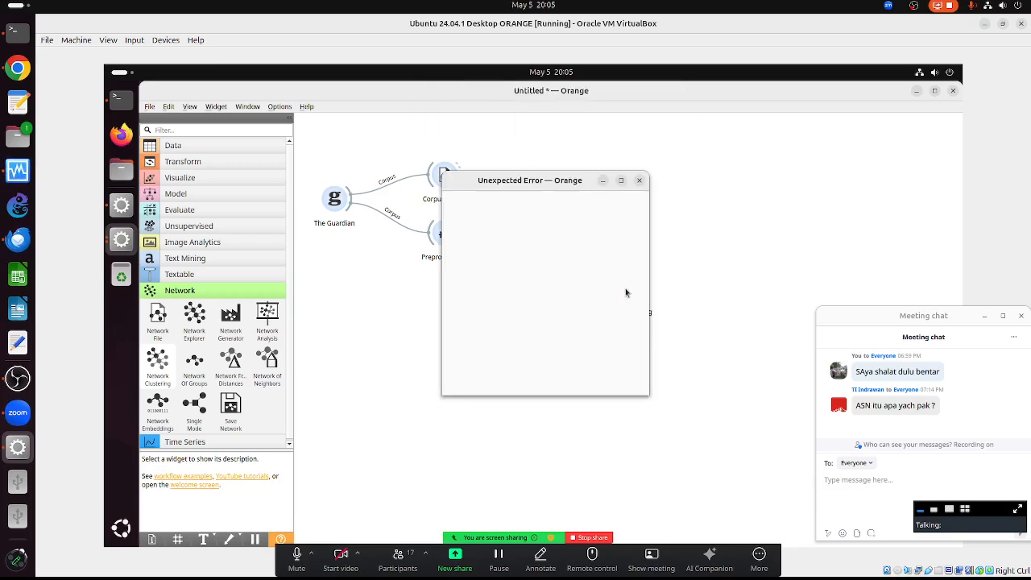
{"action": "left_click", "coordinate": [592, 379]}
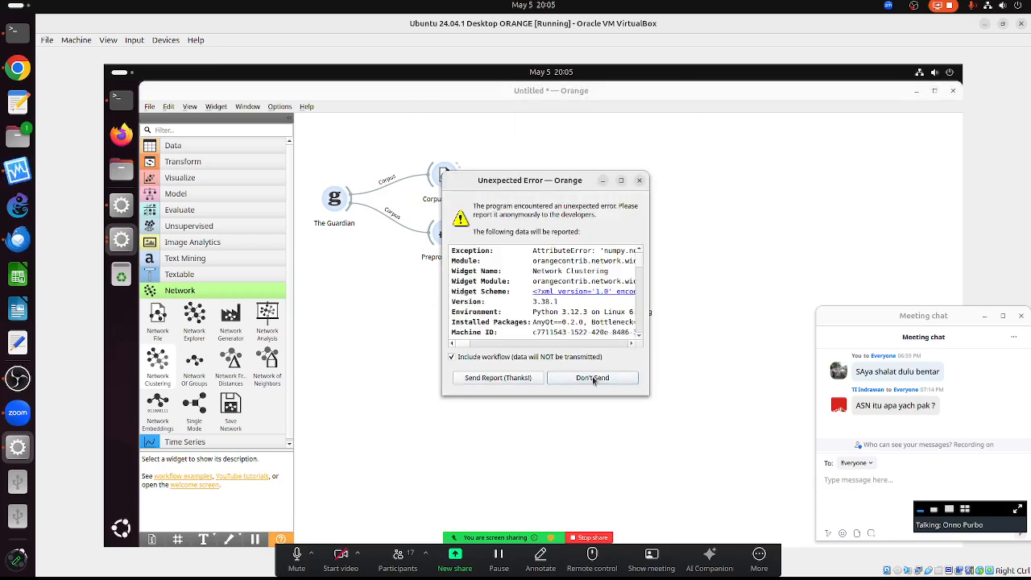
{"action": "double_click", "coordinate": [625, 293]}
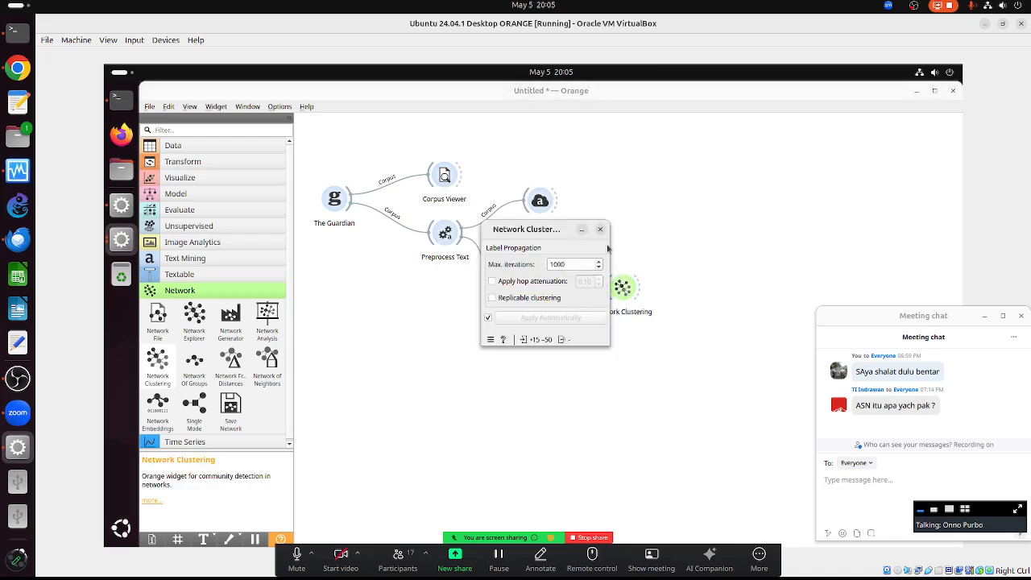
{"action": "left_click", "coordinate": [600, 232]}
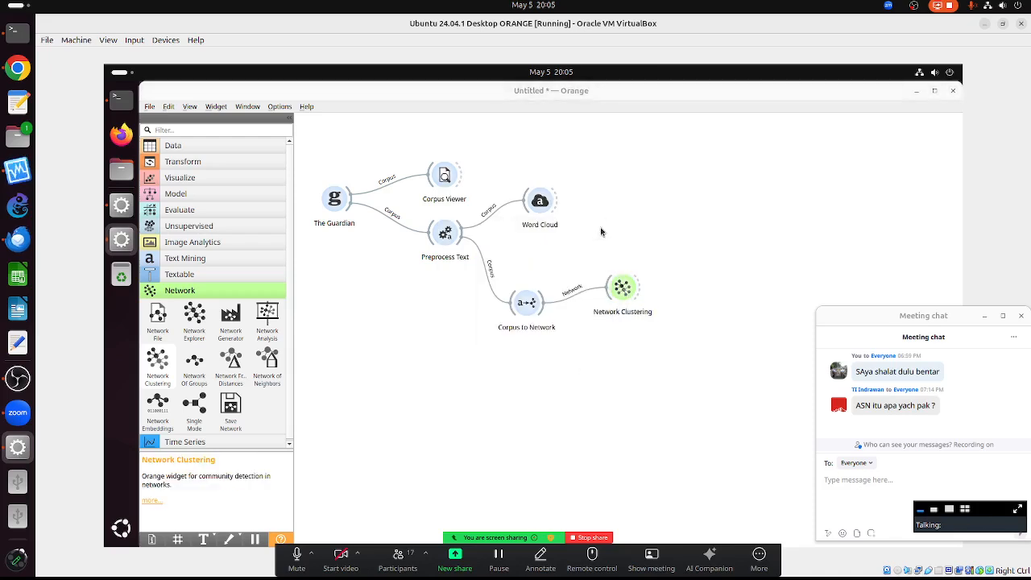
{"action": "right_click", "coordinate": [614, 278]}
{"action": "left_click", "coordinate": [636, 325]}
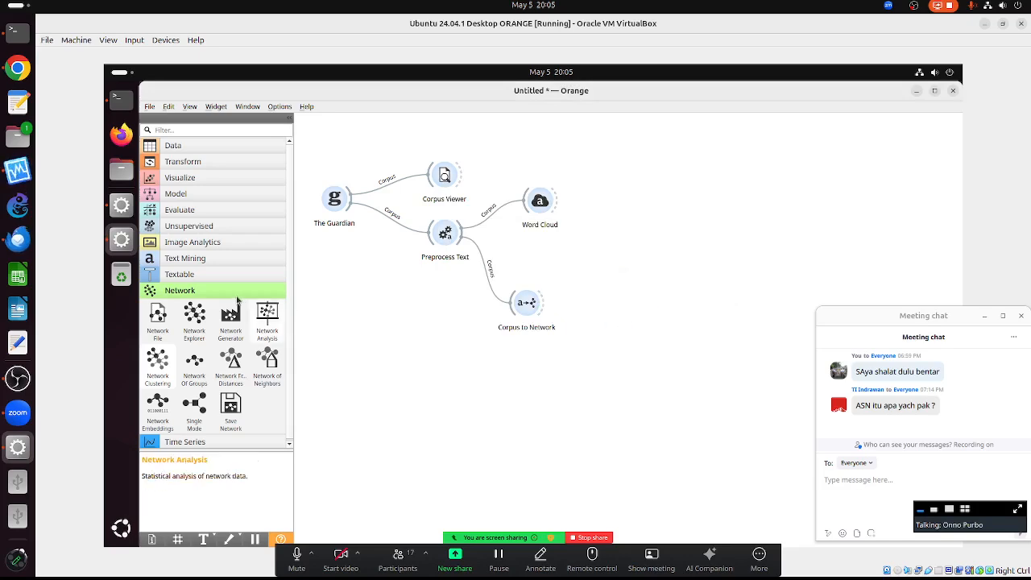
- Feed Corpus to Network into Network Explorer and maximize its 15-node, 50-edge word graph
{"action": "left_click_drag", "start_coordinate": [194, 319], "coordinate": [615, 300]}
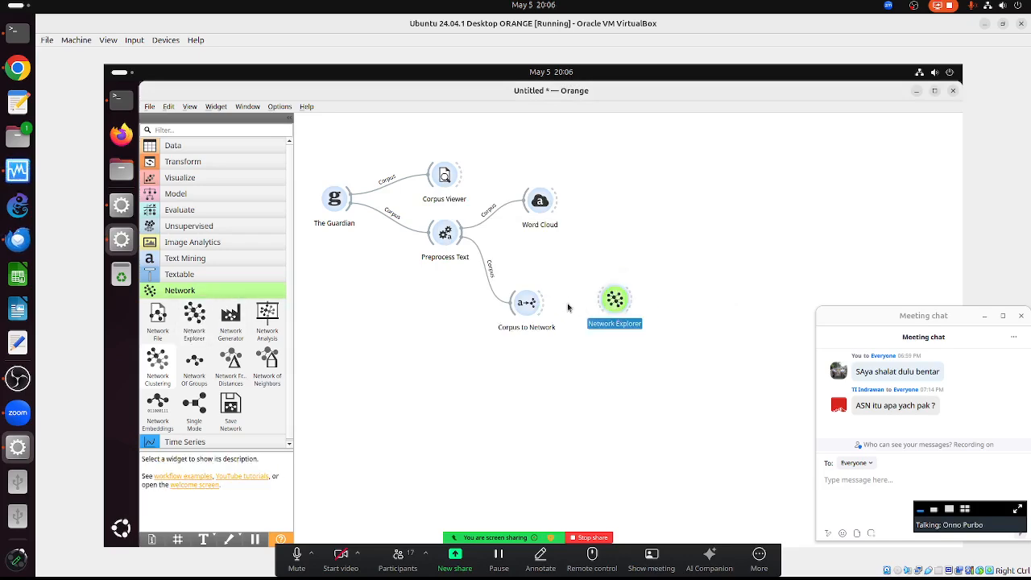
{"action": "left_click_drag", "start_coordinate": [546, 303], "coordinate": [603, 302]}
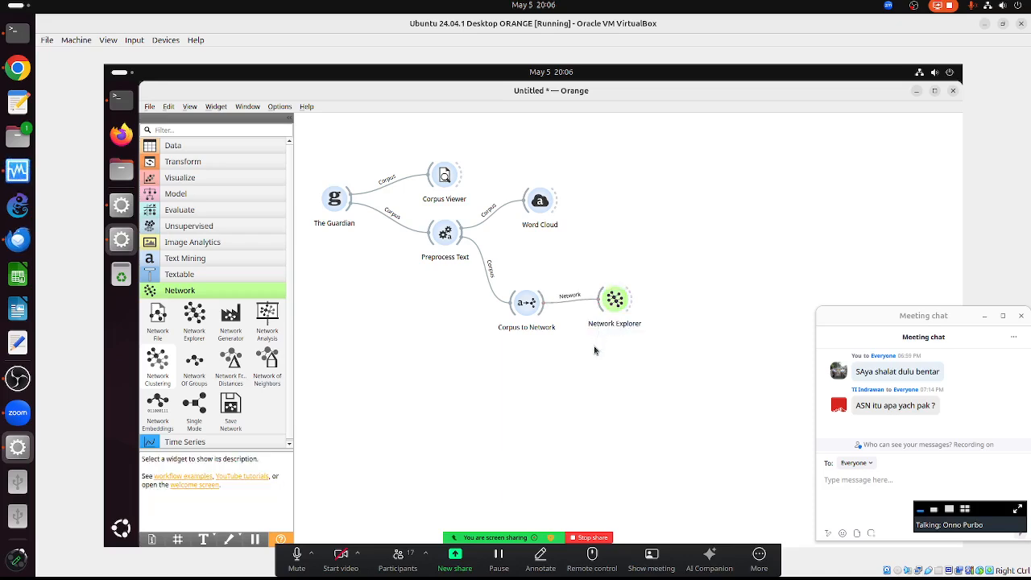
{"action": "double_click", "coordinate": [613, 299]}
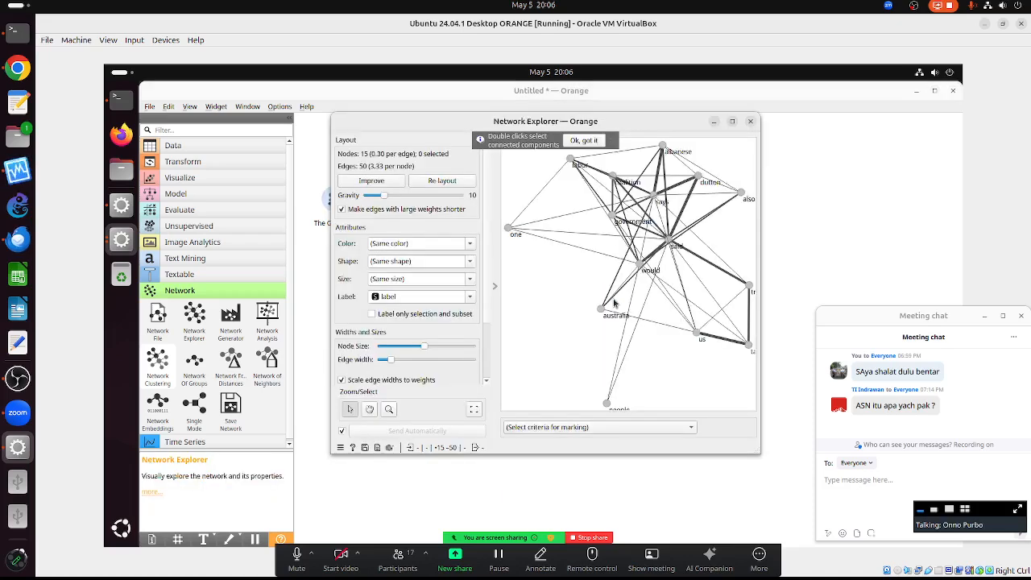
{"action": "left_click", "coordinate": [732, 121]}
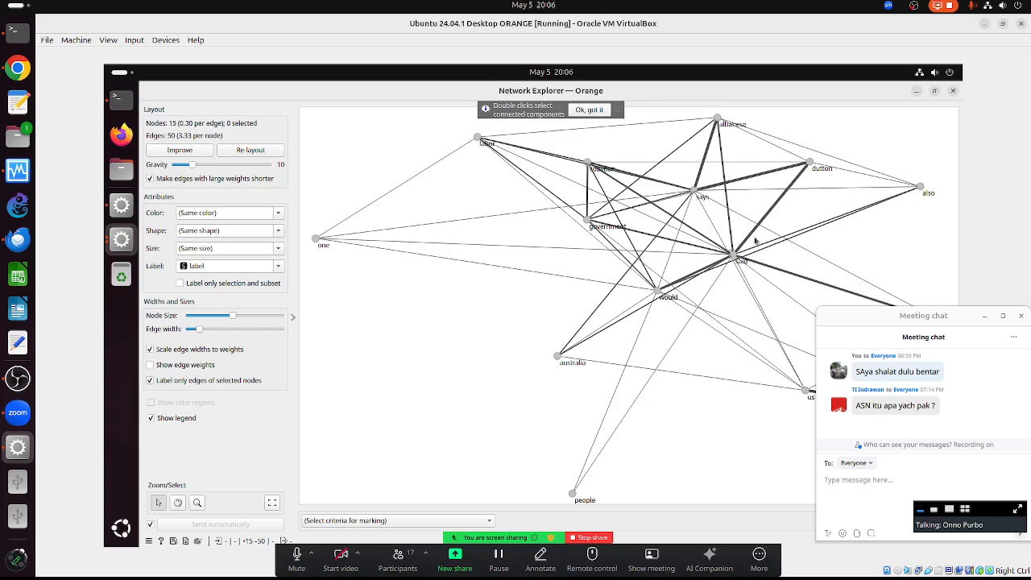
{"action": "left_click_drag", "start_coordinate": [928, 317], "coordinate": [908, 446]}
{"action": "mouse_move", "coordinate": [942, 323]}
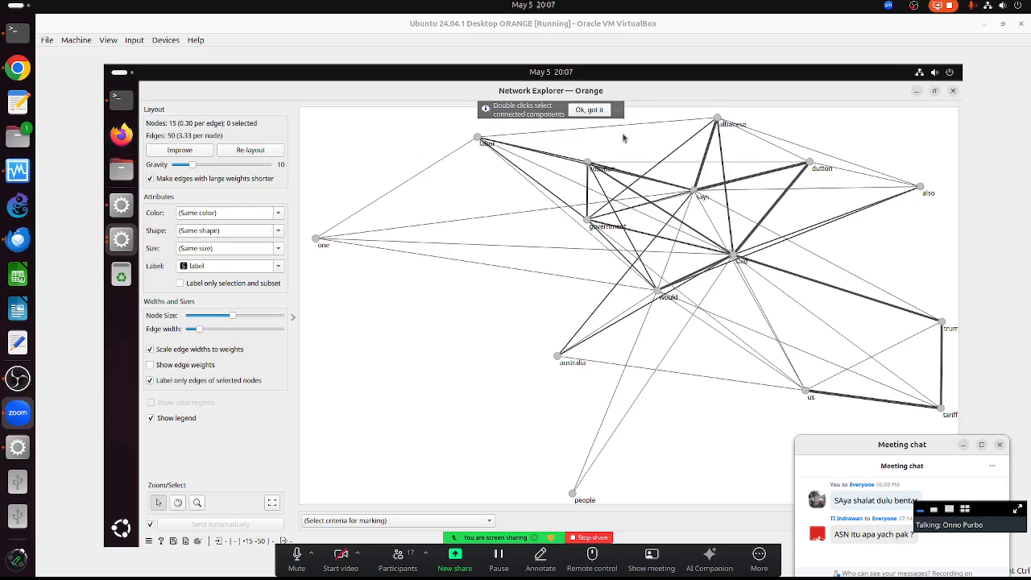
- Arrange the Network Explorer and Corpus to Network settings windows side by side
{"action": "left_click", "coordinate": [936, 95]}
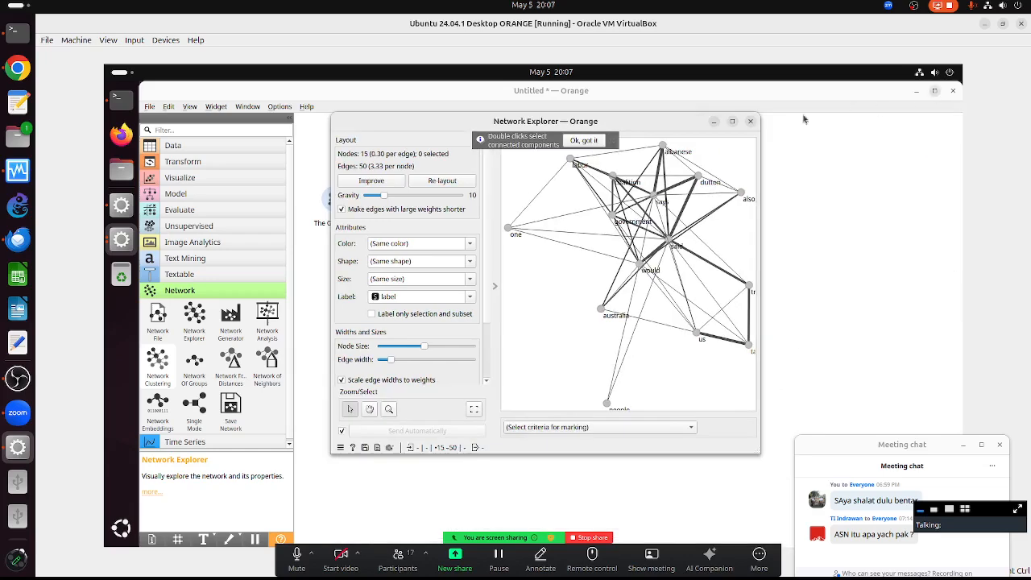
{"action": "left_click_drag", "start_coordinate": [611, 123], "coordinate": [828, 131]}
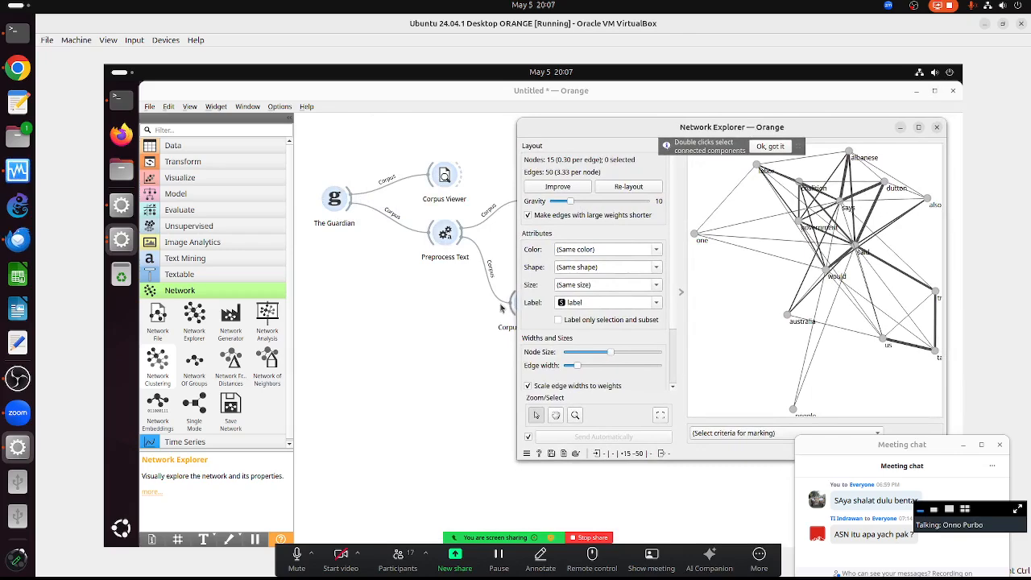
{"action": "left_click", "coordinate": [680, 294]}
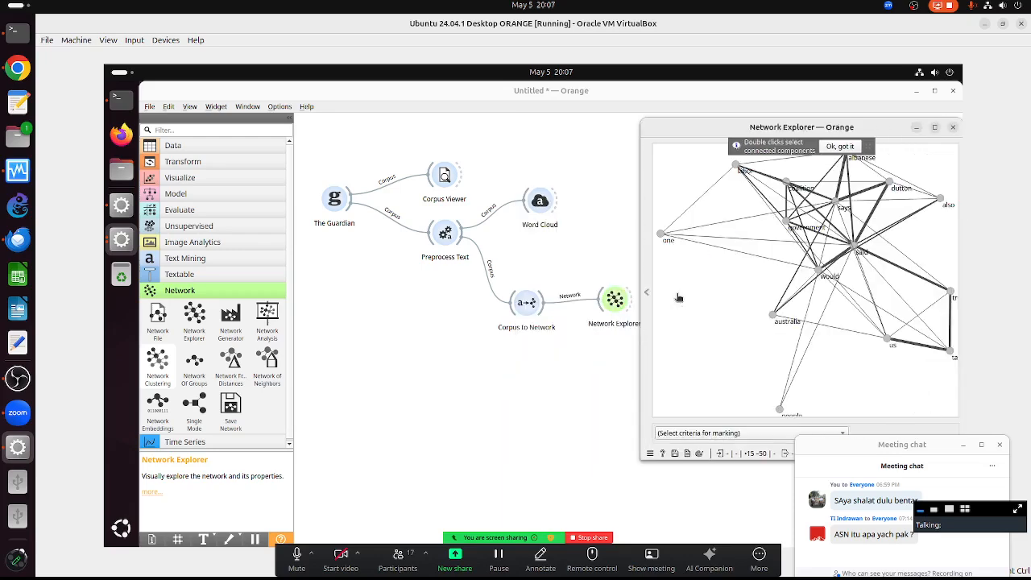
{"action": "double_click", "coordinate": [535, 308]}
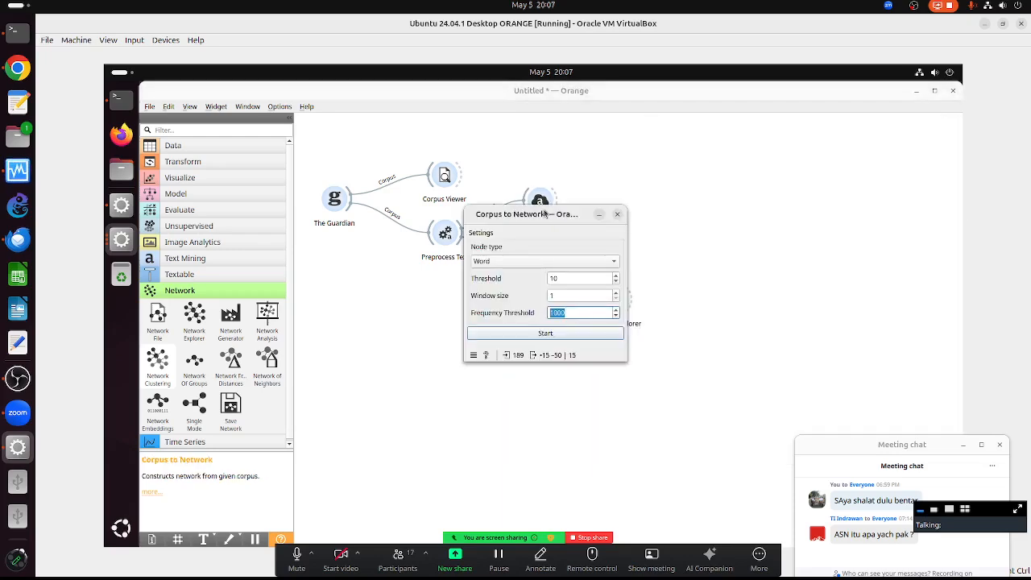
{"action": "left_click_drag", "start_coordinate": [545, 212], "coordinate": [376, 168]}
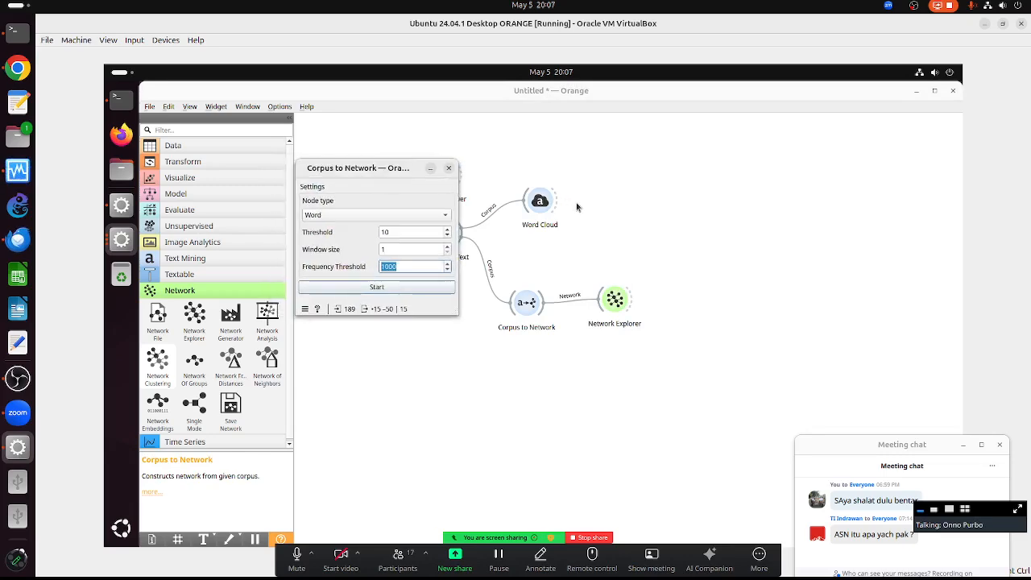
{"action": "key", "text": "alt+Tab"}
{"action": "key", "text": "alt+Tab"}
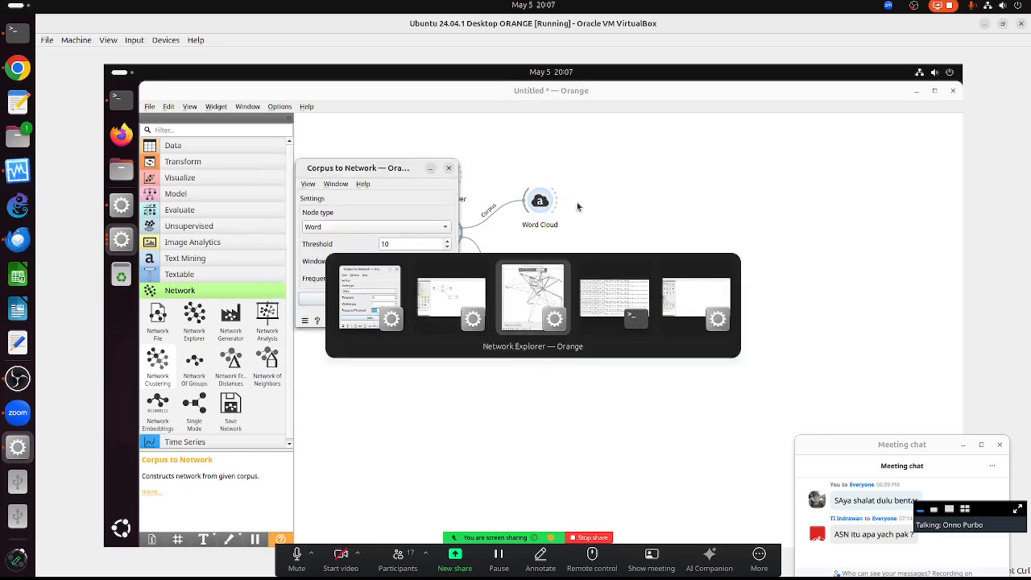
{"action": "left_click_drag", "start_coordinate": [685, 136], "coordinate": [637, 117]}
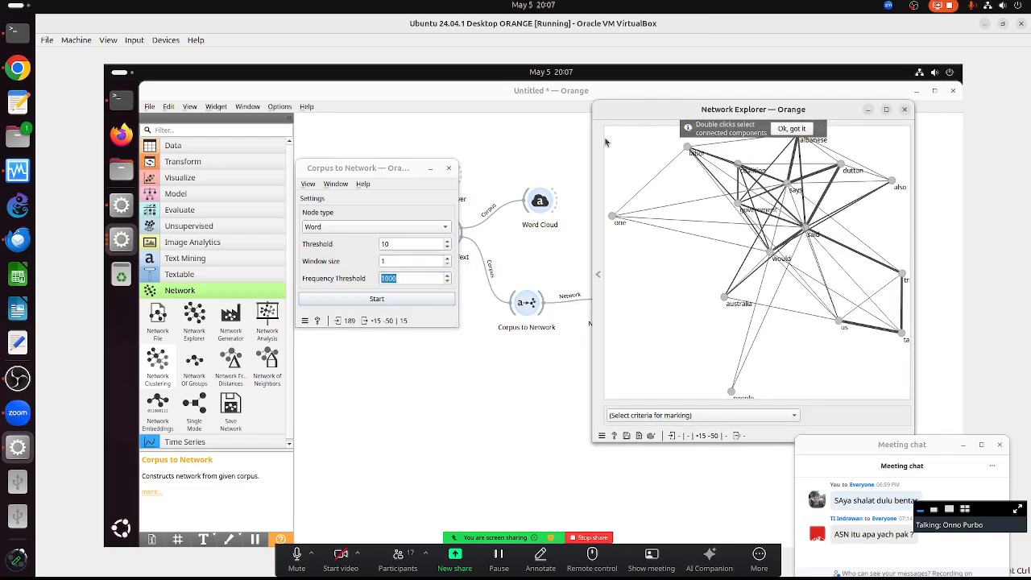
- Rebuild the network with Frequency Threshold 500, giving 43 nodes and 146 edges
{"action": "left_click", "coordinate": [401, 278]}
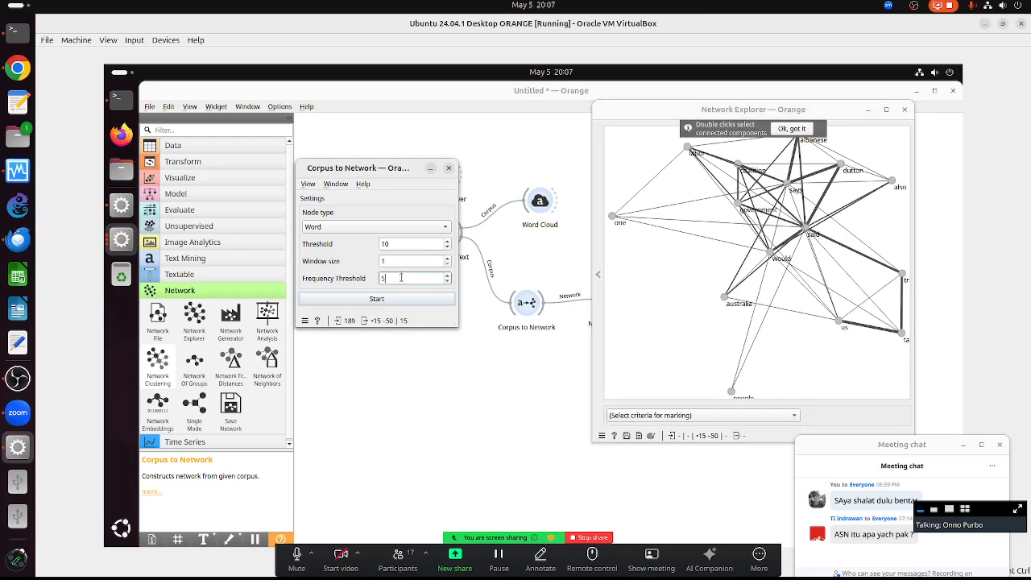
{"action": "type", "text": "500"}
{"action": "key", "text": "Return"}
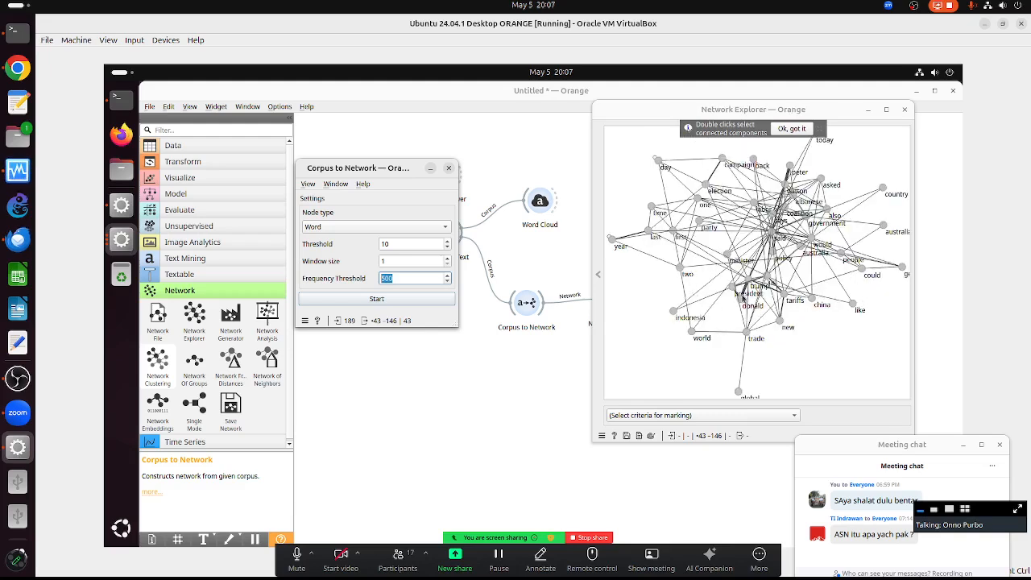
{"action": "left_click", "coordinate": [731, 287]}
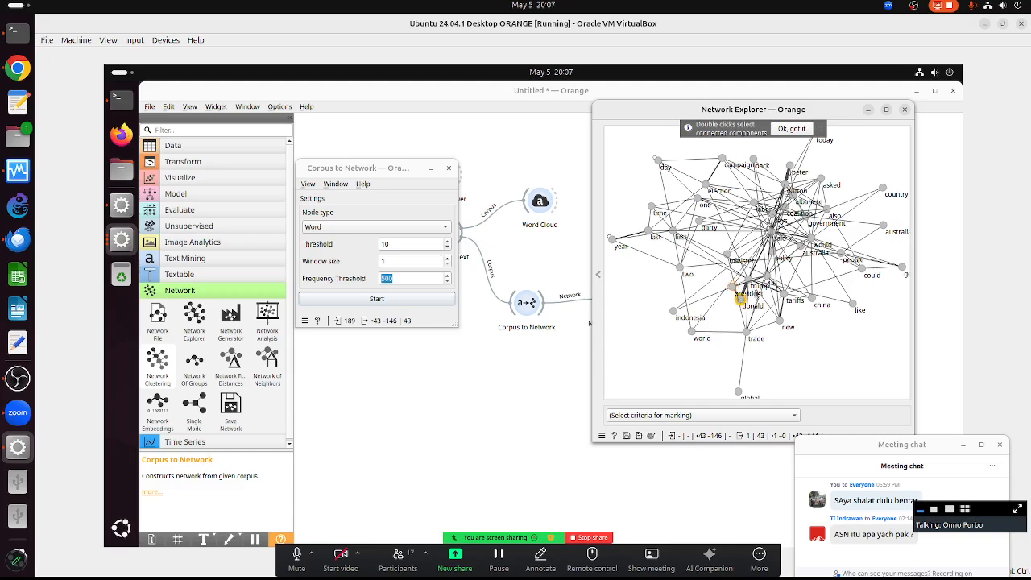
{"action": "left_click_drag", "start_coordinate": [753, 279], "coordinate": [774, 306]}
{"action": "left_click", "coordinate": [886, 109]}
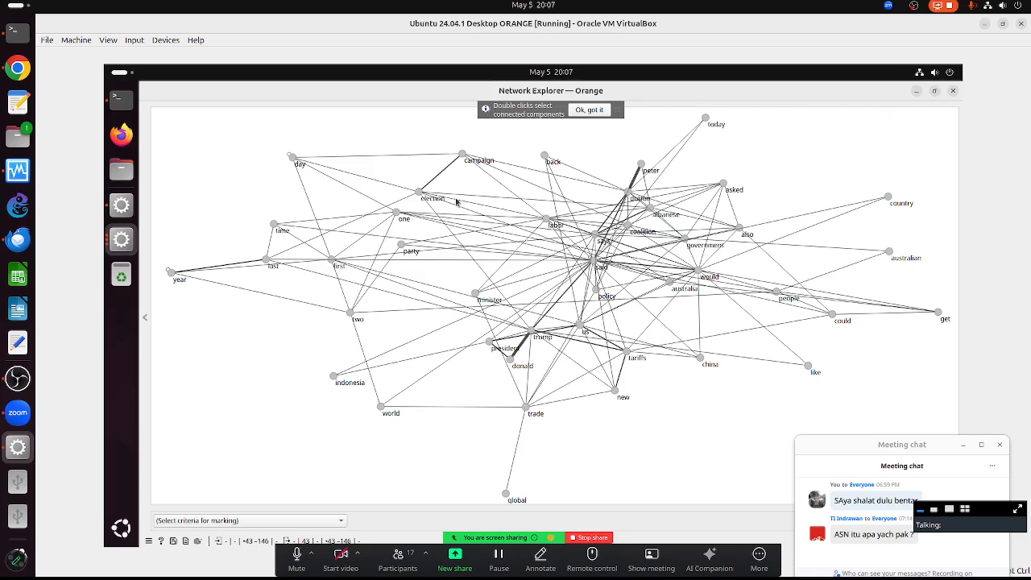
- Show the Network Explorer settings and enlarge the nodes with the Node Size slider
{"action": "left_click", "coordinate": [147, 321]}
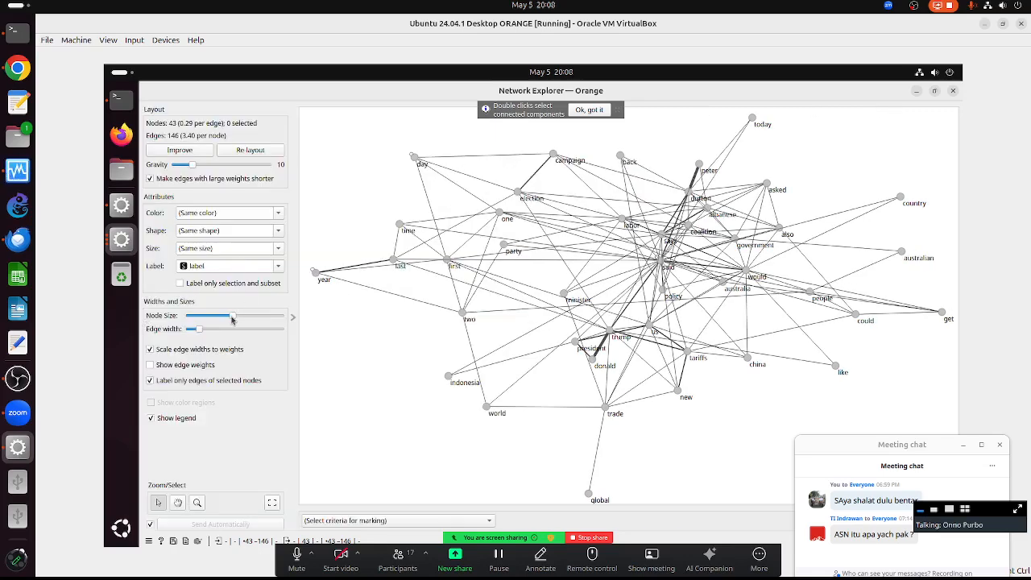
{"action": "left_click_drag", "start_coordinate": [232, 319], "coordinate": [193, 316]}
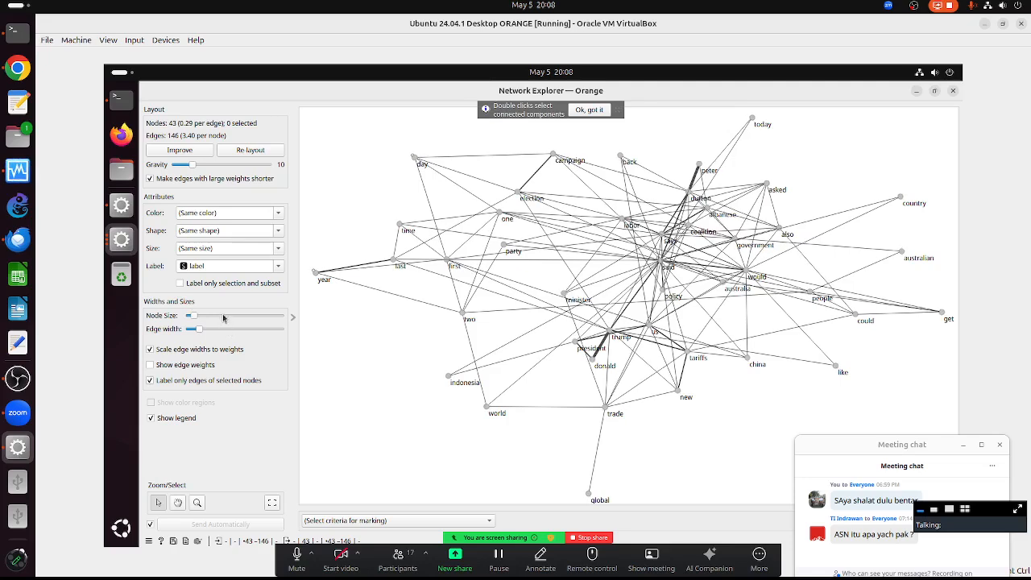
{"action": "left_click", "coordinate": [223, 315]}
{"action": "left_click", "coordinate": [224, 317]}
{"action": "left_click", "coordinate": [225, 317]}
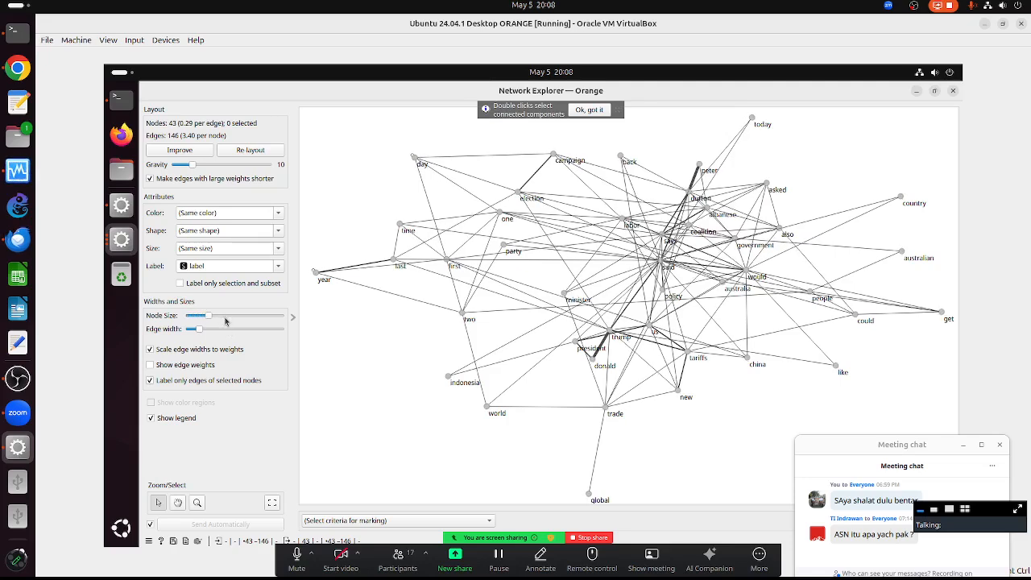
{"action": "left_click", "coordinate": [225, 317]}
- Thicken the graph's edges with the Edge width slider, then ease them slightly thinner
{"action": "left_click", "coordinate": [218, 331]}
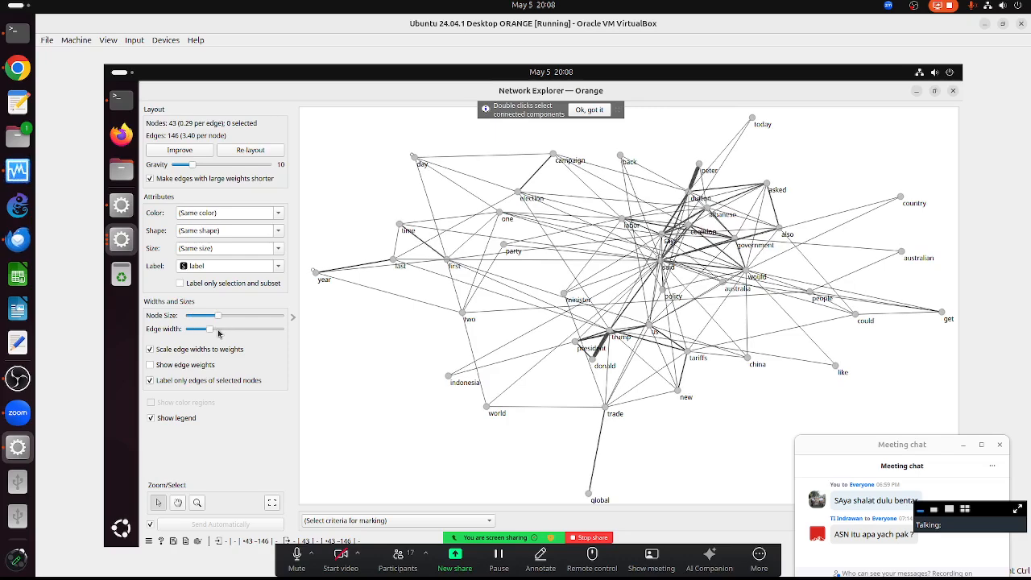
{"action": "left_click", "coordinate": [225, 331]}
{"action": "left_click", "coordinate": [230, 331]}
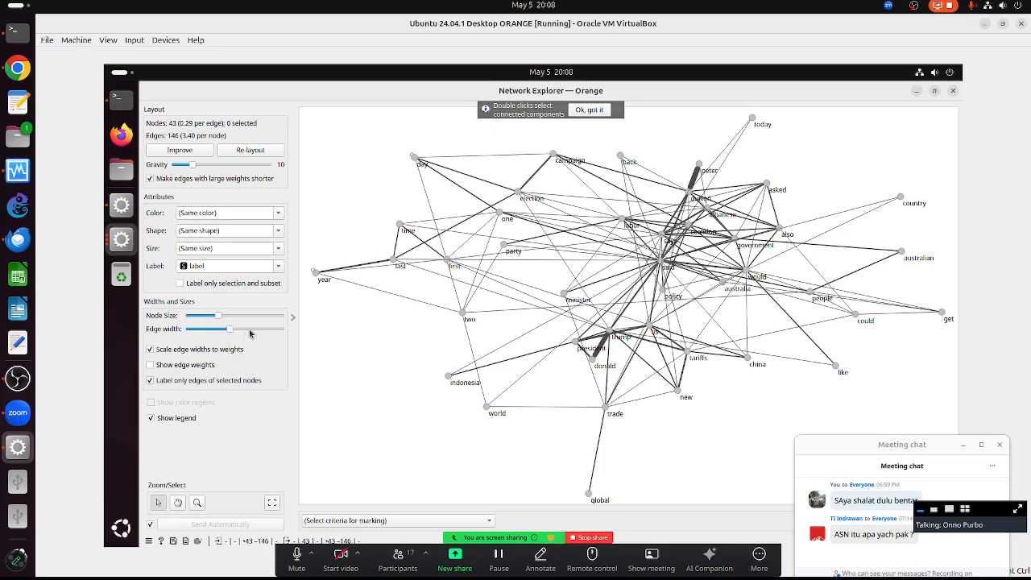
{"action": "left_click", "coordinate": [249, 331]}
{"action": "left_click", "coordinate": [256, 332]}
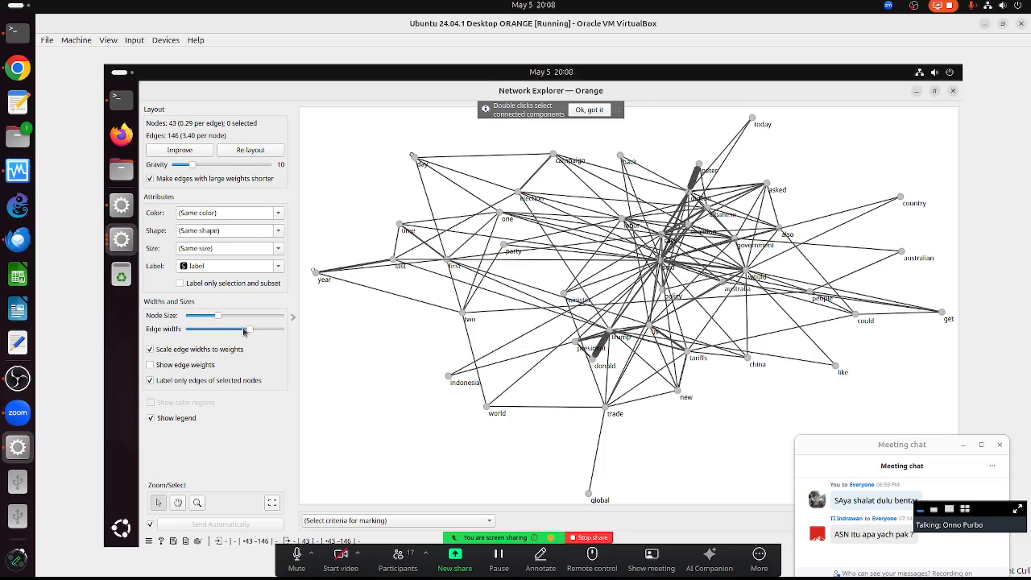
{"action": "left_click_drag", "start_coordinate": [248, 330], "coordinate": [218, 330]}
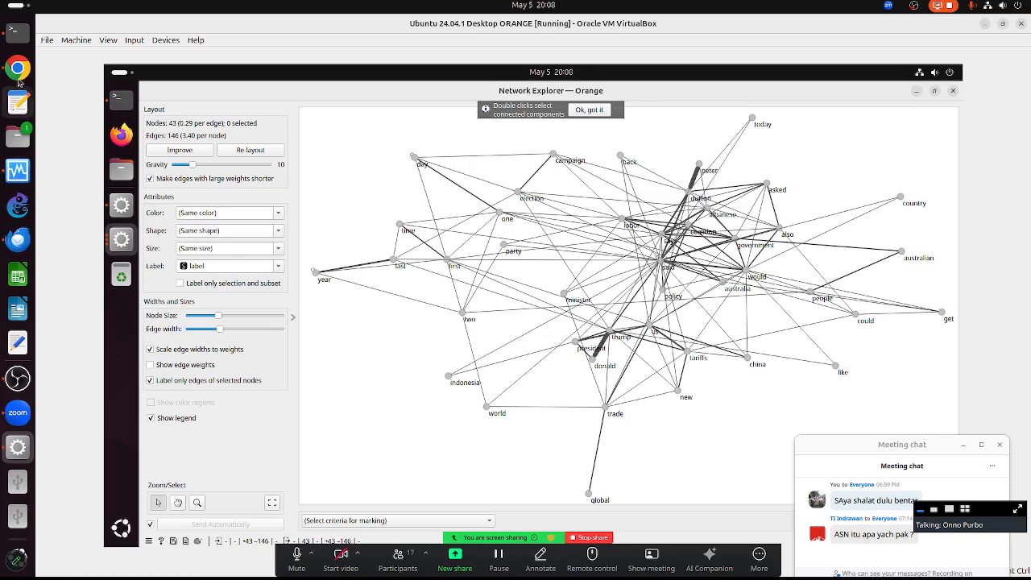
{"action": "left_click", "coordinate": [16, 67]}
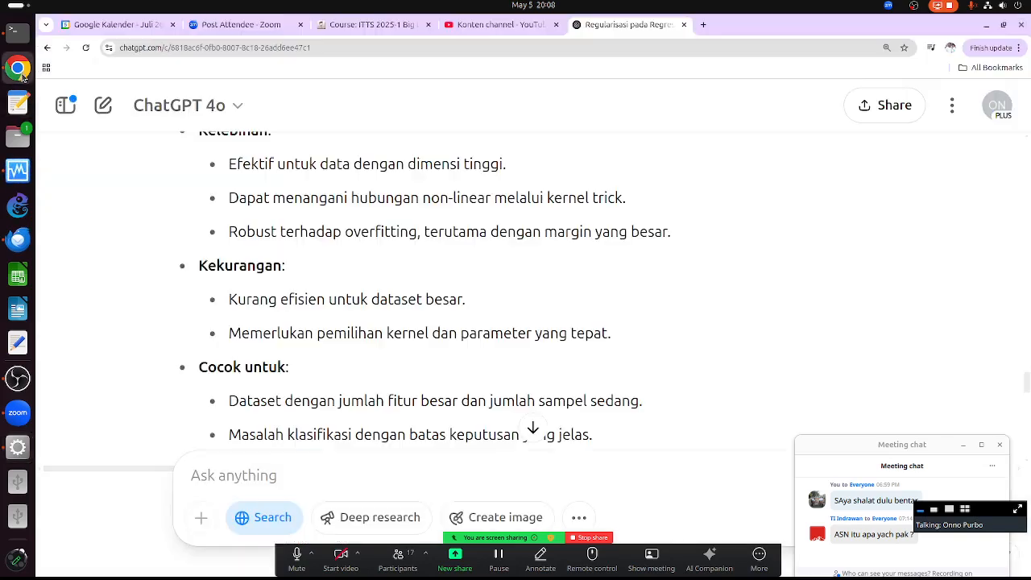
- In the existing ChatGPT conversation, ask in Indonesian who a particular Australian politician is
{"action": "left_click", "coordinate": [703, 24]}
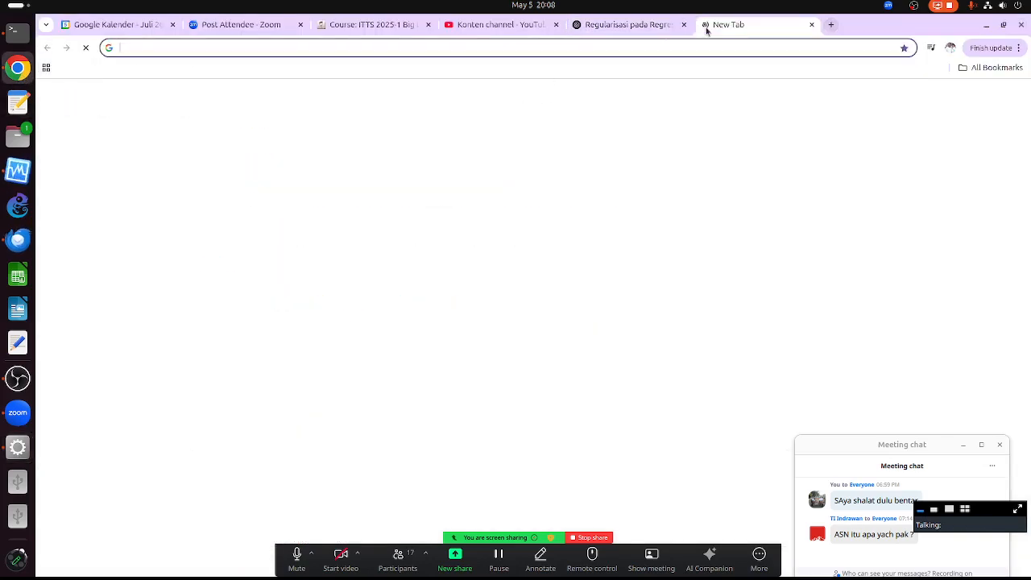
{"action": "left_click", "coordinate": [640, 28]}
{"action": "scroll", "coordinate": [443, 213], "scroll_direction": "down", "scroll_amount": 2}
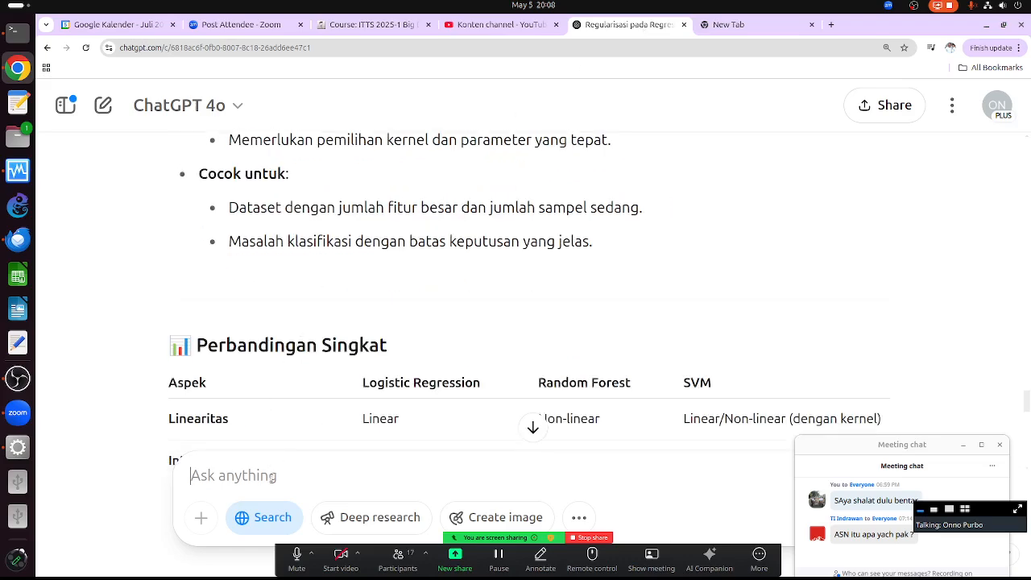
{"action": "type", "text": "siapakah"}
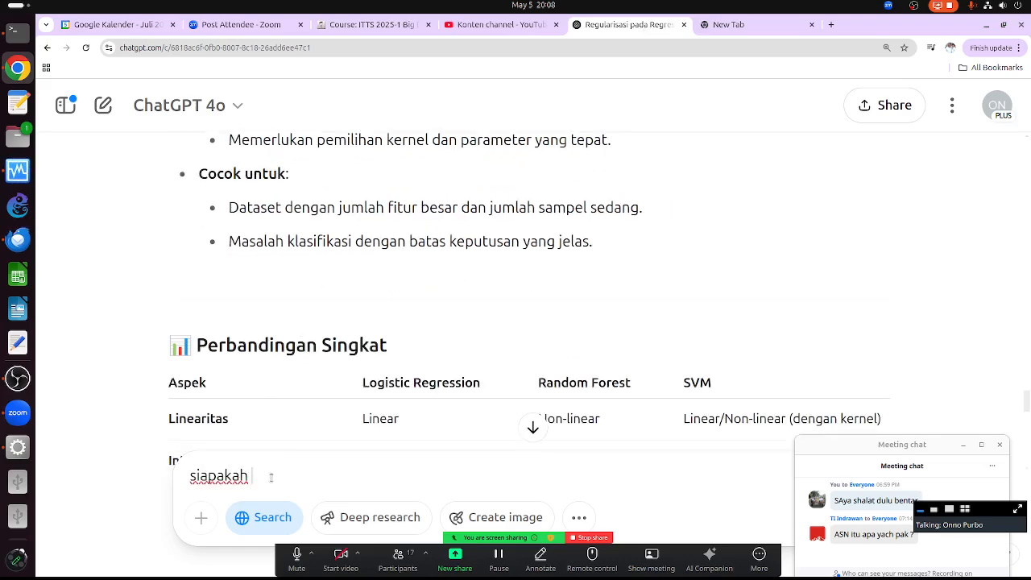
{"action": "type", "text": " peter dutton australia"}
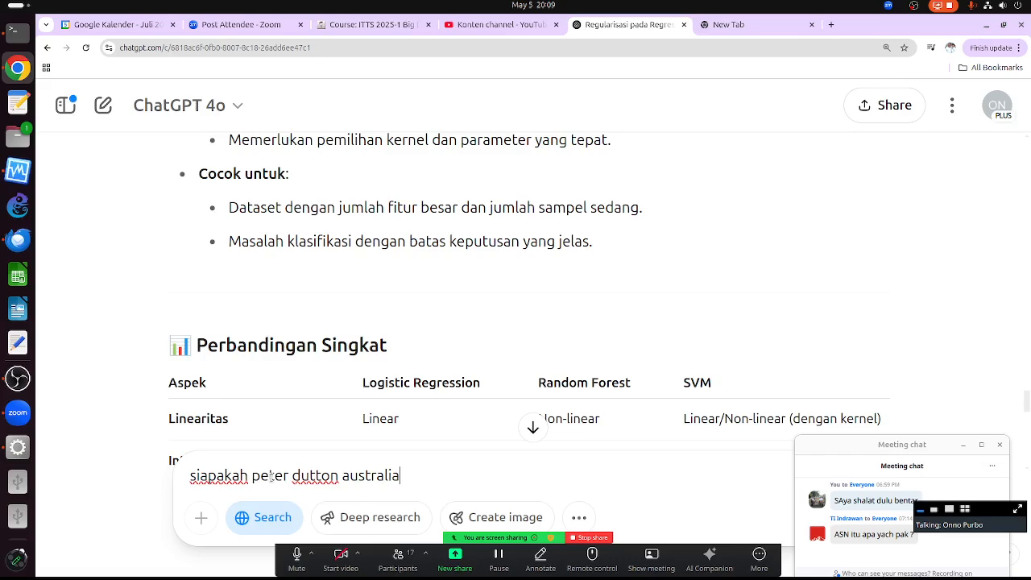
{"action": "key", "text": "Return"}
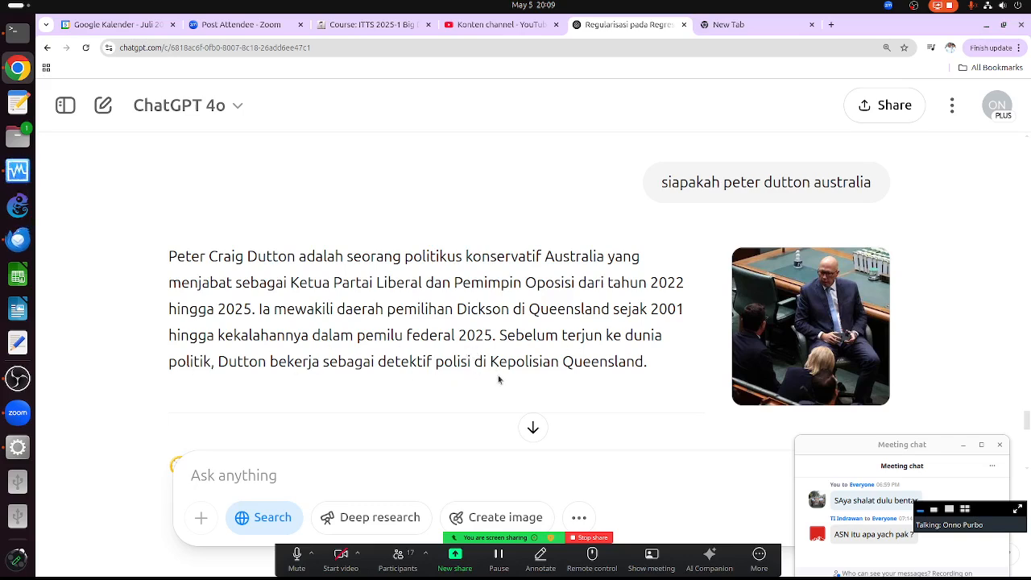
- Read through ChatGPT's answer, then go back to the ChatGPT start page
{"action": "scroll", "coordinate": [655, 393], "scroll_direction": "down", "scroll_amount": 1}
{"action": "scroll", "coordinate": [655, 392], "scroll_direction": "down", "scroll_amount": 3}
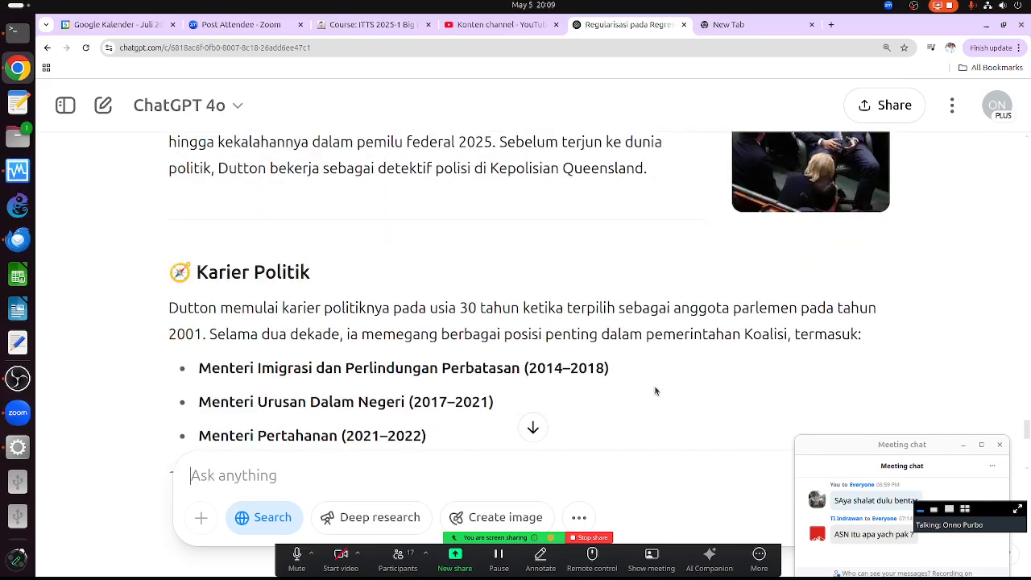
{"action": "scroll", "coordinate": [654, 392], "scroll_direction": "up", "scroll_amount": 1}
{"action": "scroll", "coordinate": [564, 339], "scroll_direction": "down", "scroll_amount": 2}
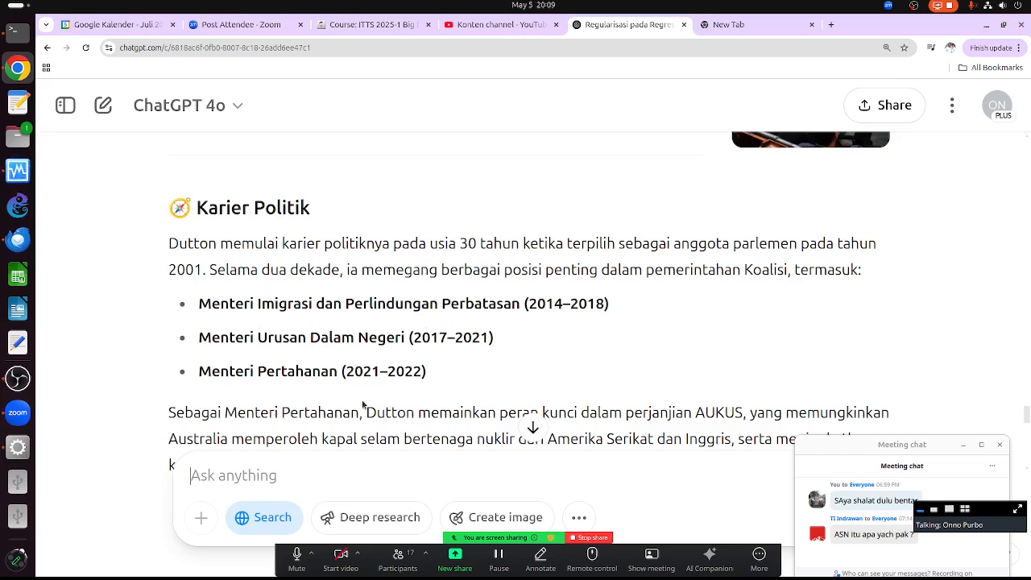
{"action": "scroll", "coordinate": [370, 407], "scroll_direction": "down", "scroll_amount": 3}
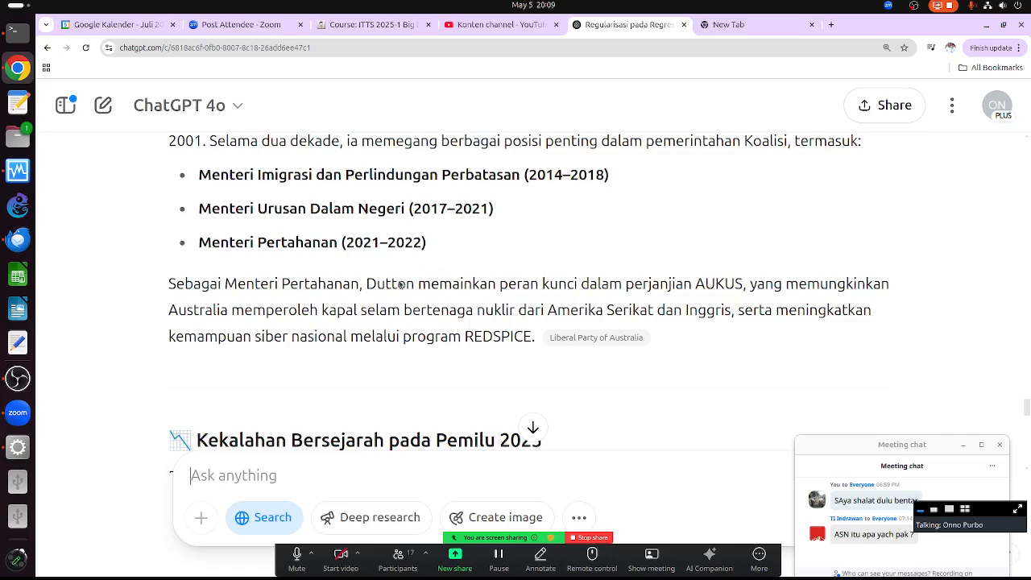
{"action": "scroll", "coordinate": [454, 351], "scroll_direction": "down", "scroll_amount": 5}
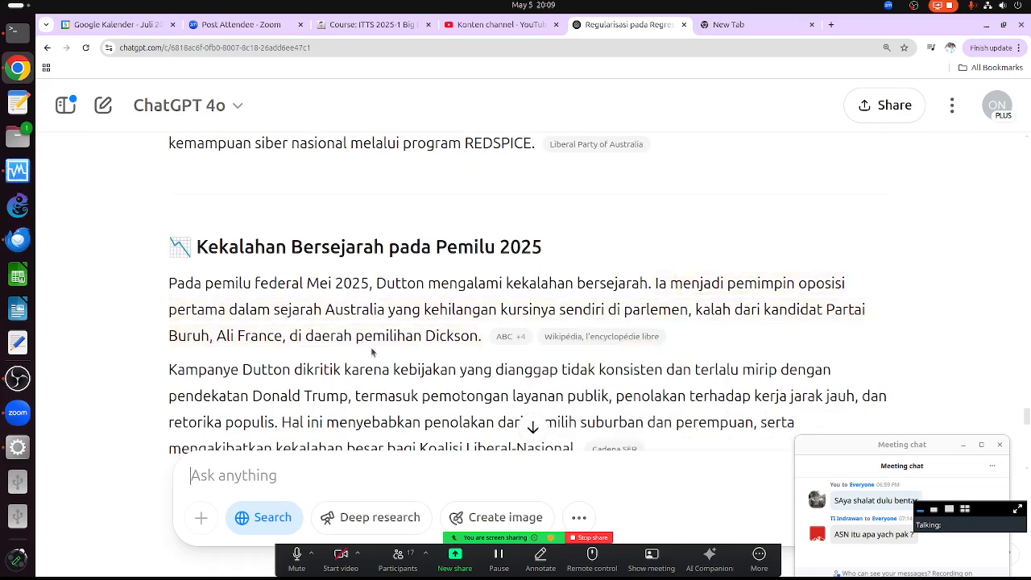
{"action": "scroll", "coordinate": [439, 395], "scroll_direction": "down", "scroll_amount": 3}
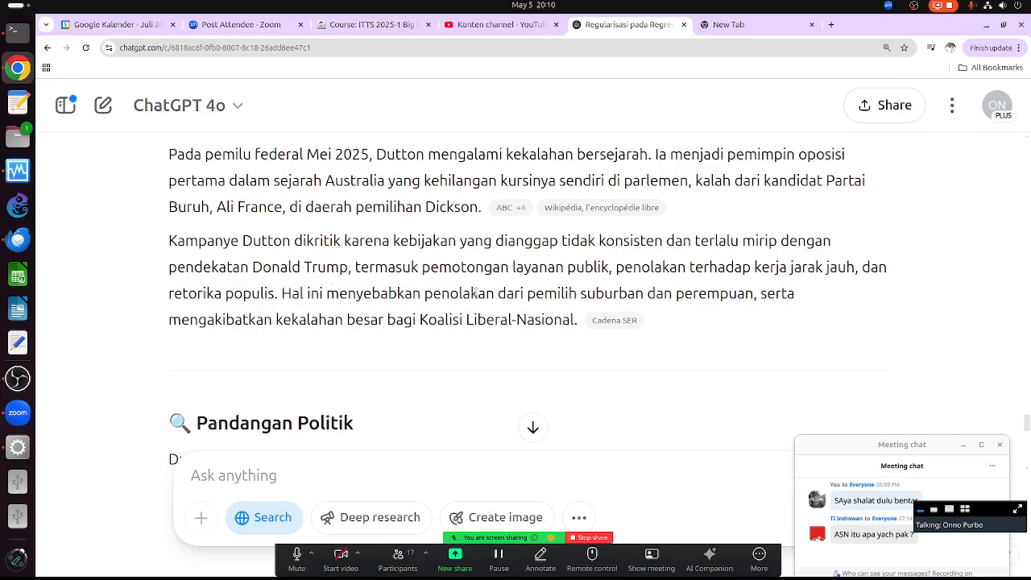
{"action": "scroll", "coordinate": [391, 299], "scroll_direction": "down", "scroll_amount": 3}
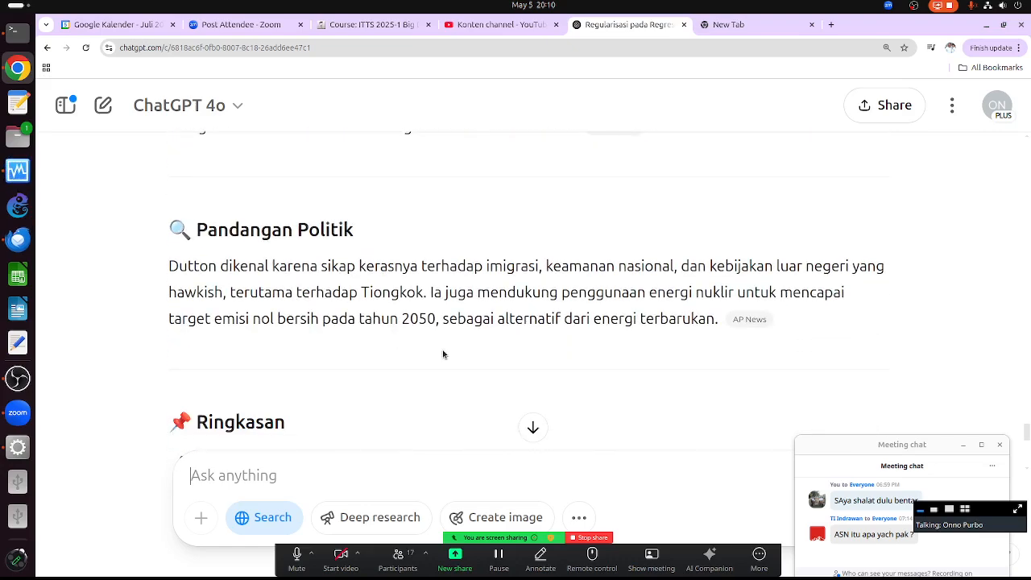
{"action": "scroll", "coordinate": [443, 354], "scroll_direction": "up", "scroll_amount": 3}
{"action": "scroll", "coordinate": [443, 349], "scroll_direction": "up", "scroll_amount": 1}
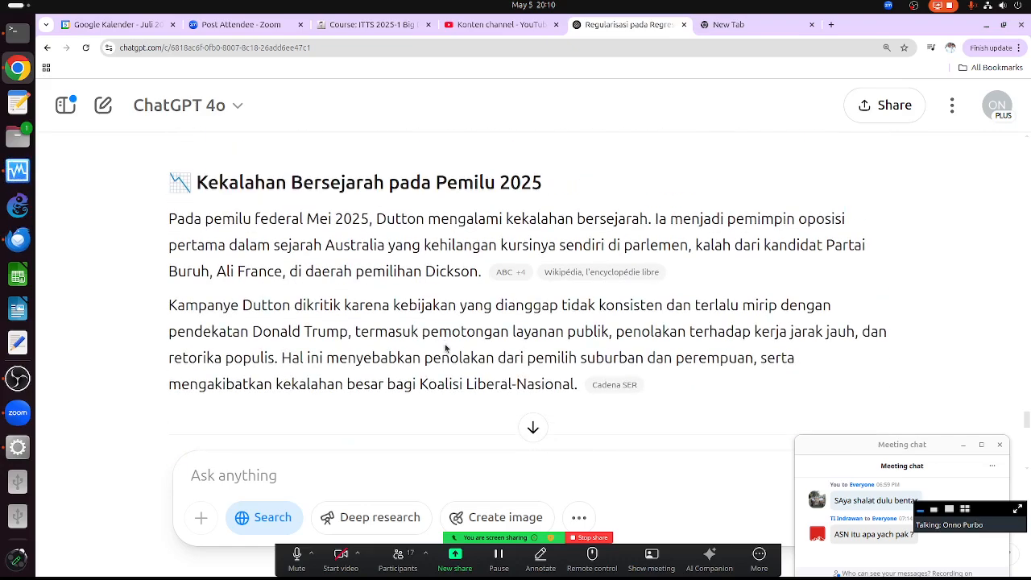
{"action": "left_click", "coordinate": [50, 49]}
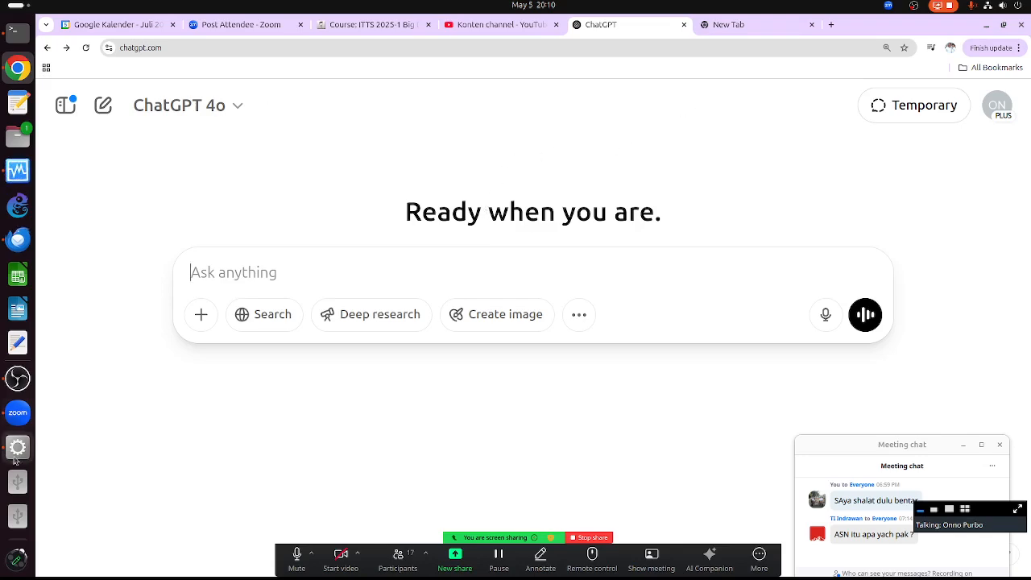
- Check the Orange virtual machine, then return to Chrome's empty new tab
{"action": "left_click", "coordinate": [18, 448]}
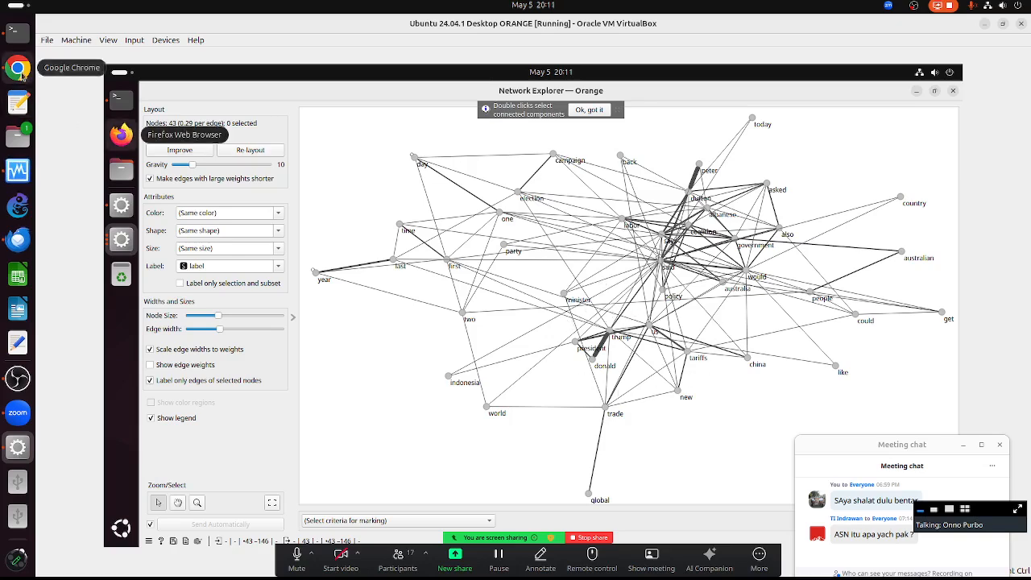
{"action": "left_click", "coordinate": [18, 67]}
{"action": "left_click", "coordinate": [747, 29]}
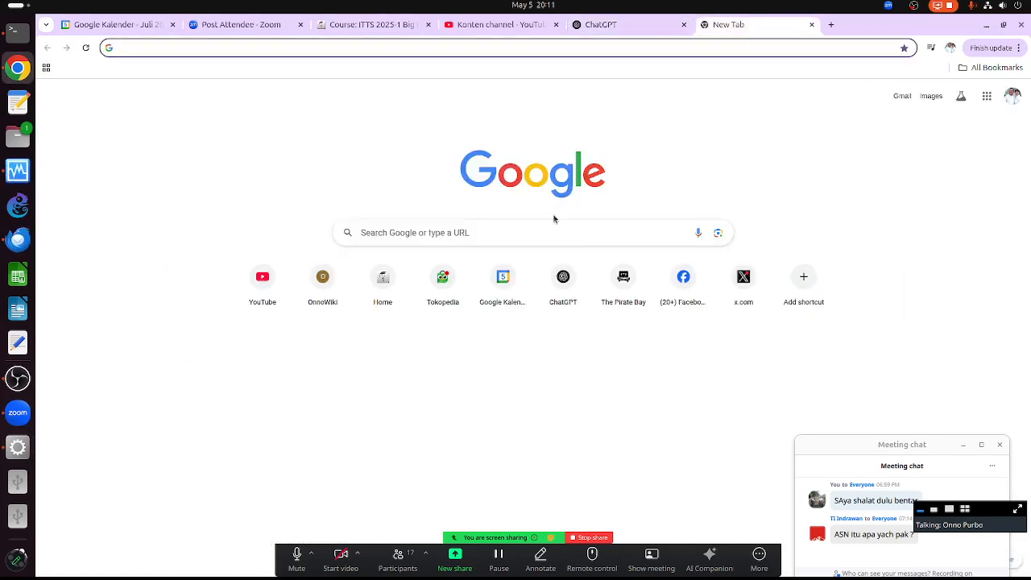
- Search Google for 'drone emprit' and browse the image results
{"action": "left_click", "coordinate": [541, 240]}
{"action": "type", "text": "d"}
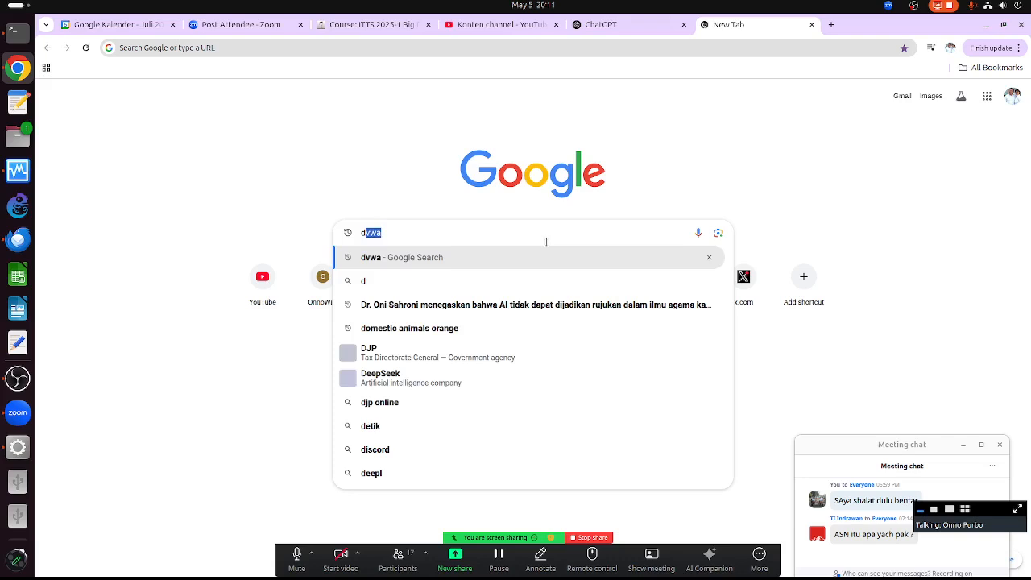
{"action": "type", "text": "rone emprit"}
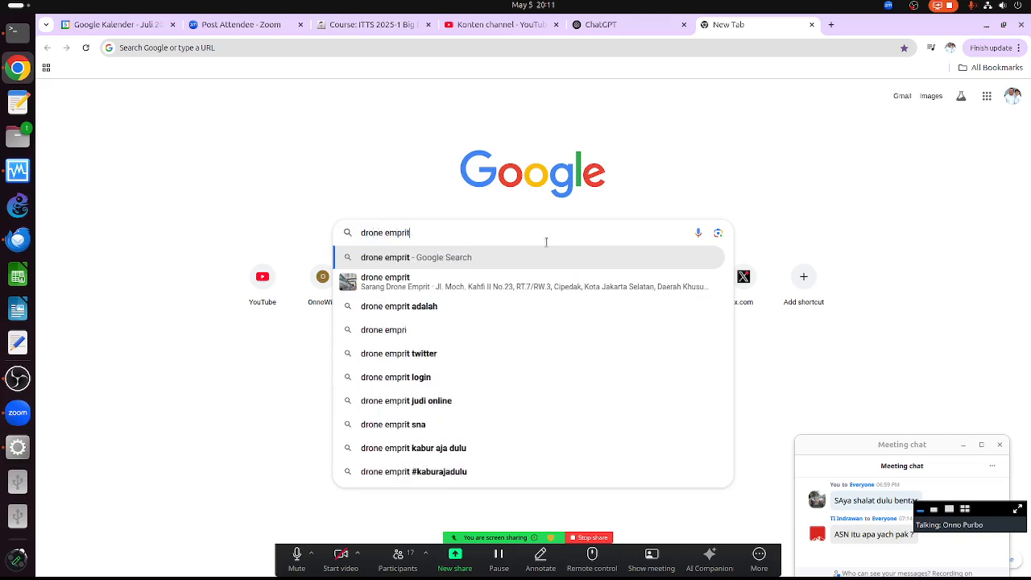
{"action": "key", "text": "Return"}
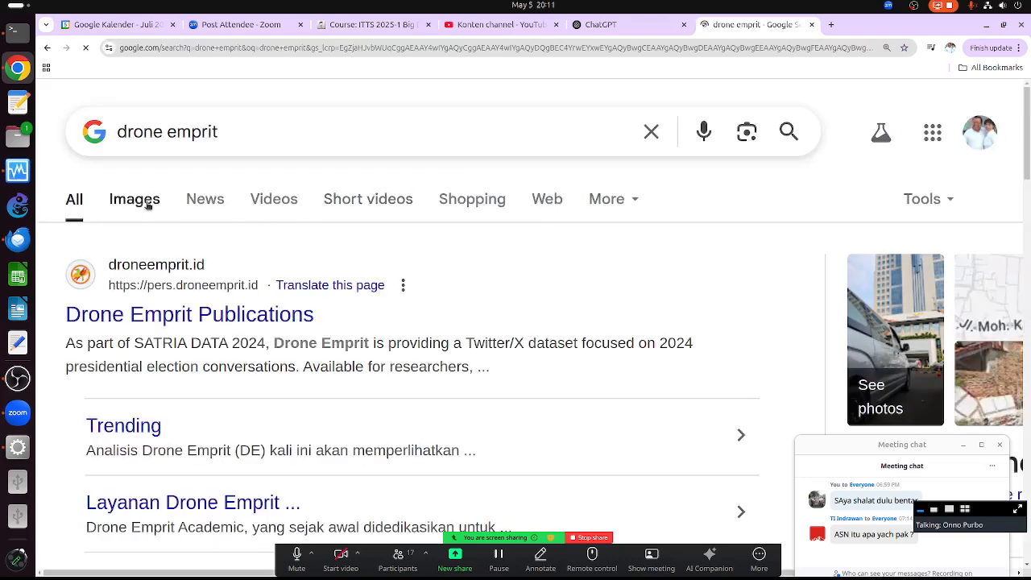
{"action": "left_click", "coordinate": [149, 202]}
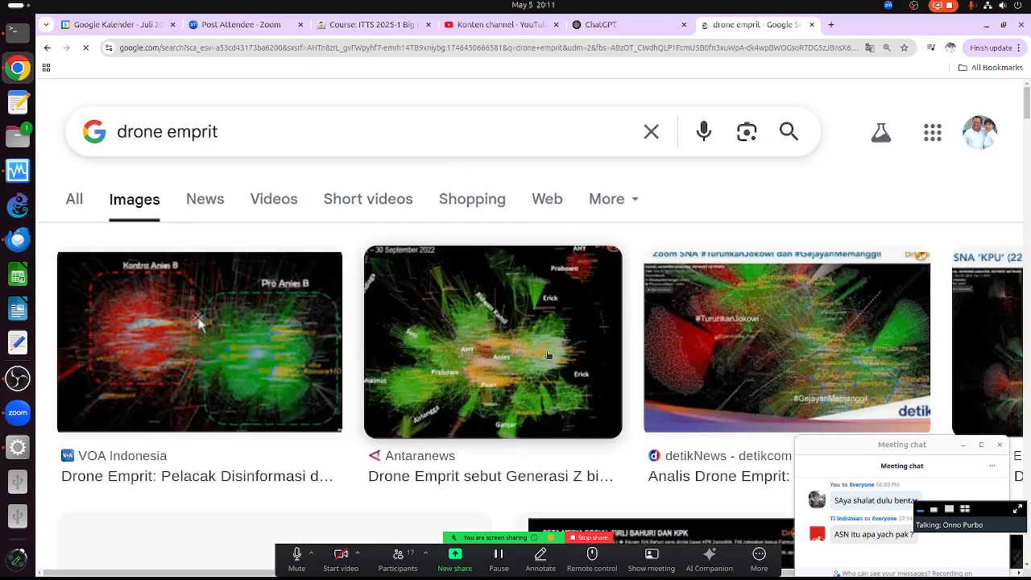
{"action": "scroll", "coordinate": [486, 395], "scroll_direction": "down", "scroll_amount": 2}
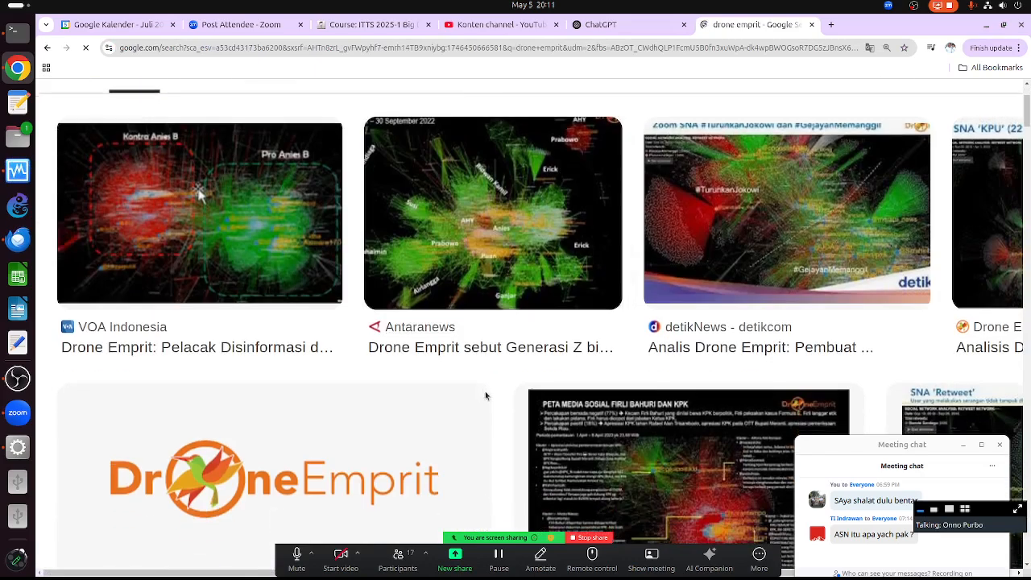
{"action": "scroll", "coordinate": [486, 395], "scroll_direction": "down", "scroll_amount": 3}
{"action": "scroll", "coordinate": [659, 322], "scroll_direction": "down", "scroll_amount": 2}
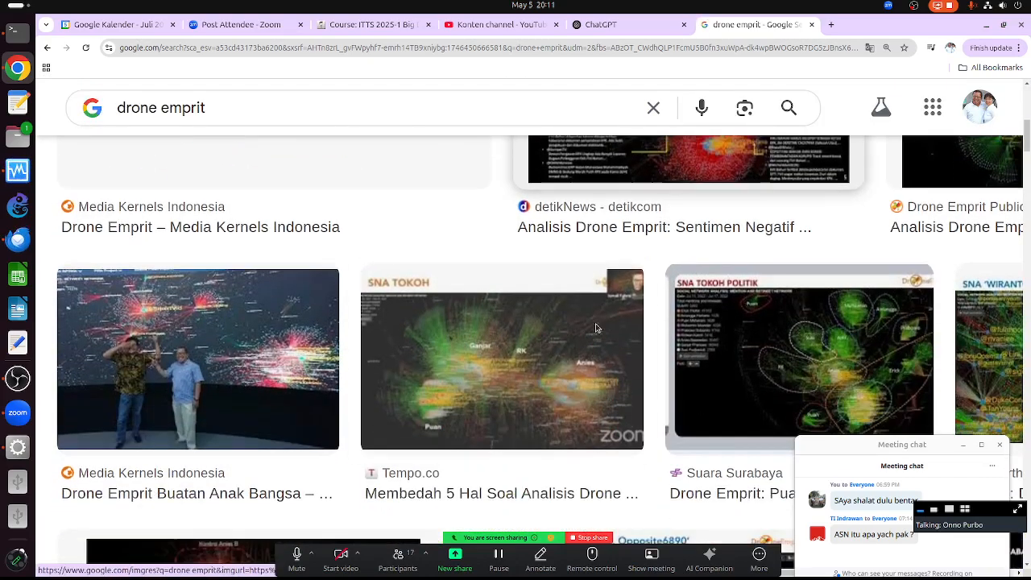
{"action": "scroll", "coordinate": [133, 176], "scroll_direction": "down", "scroll_amount": 3}
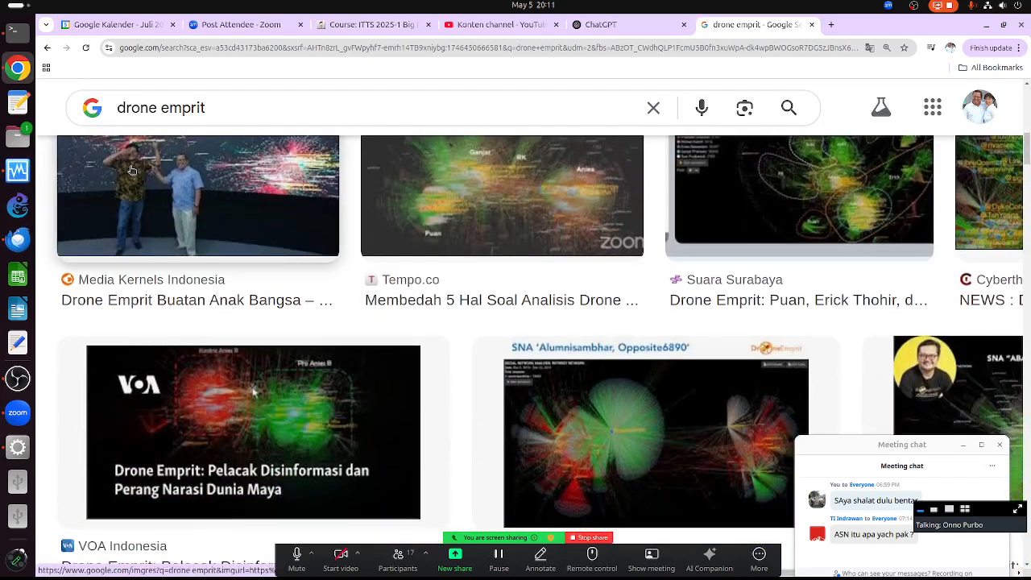
{"action": "scroll", "coordinate": [133, 177], "scroll_direction": "up", "scroll_amount": 1}
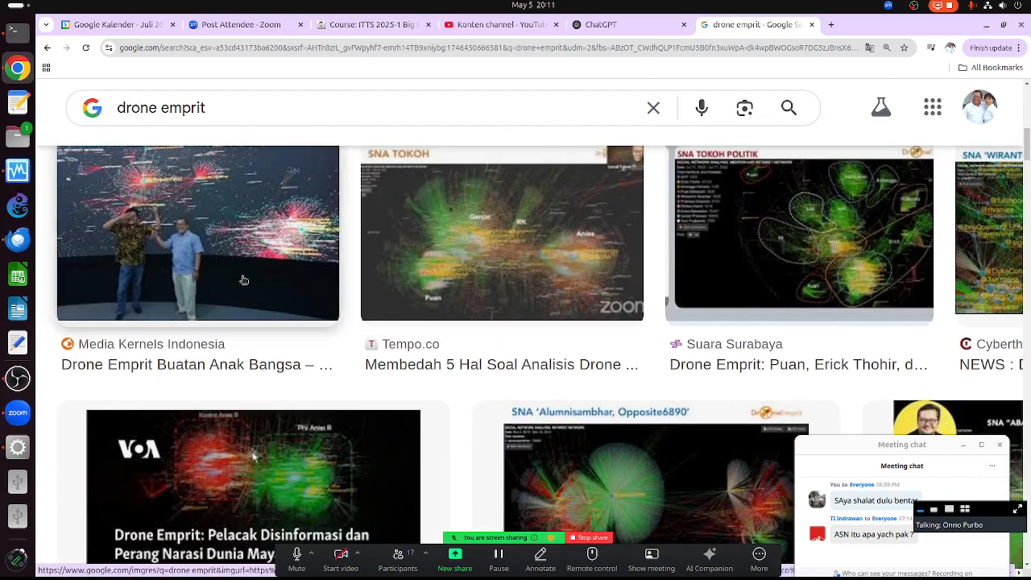
{"action": "scroll", "coordinate": [186, 278], "scroll_direction": "up", "scroll_amount": 2}
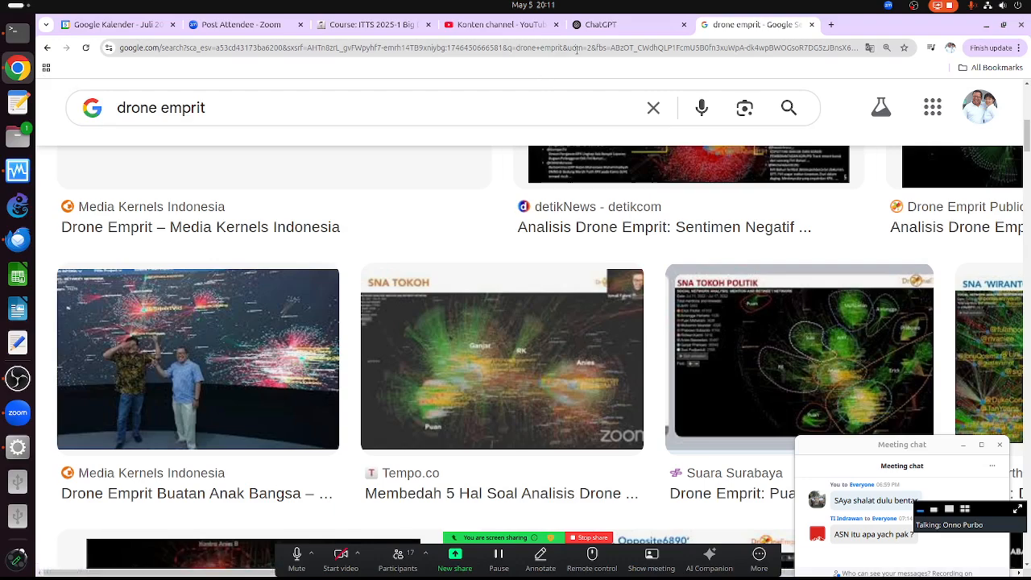
- Flip through the ChatGPT and YouTube Studio tabs, then return to Orange's network graph
{"action": "left_click", "coordinate": [617, 27]}
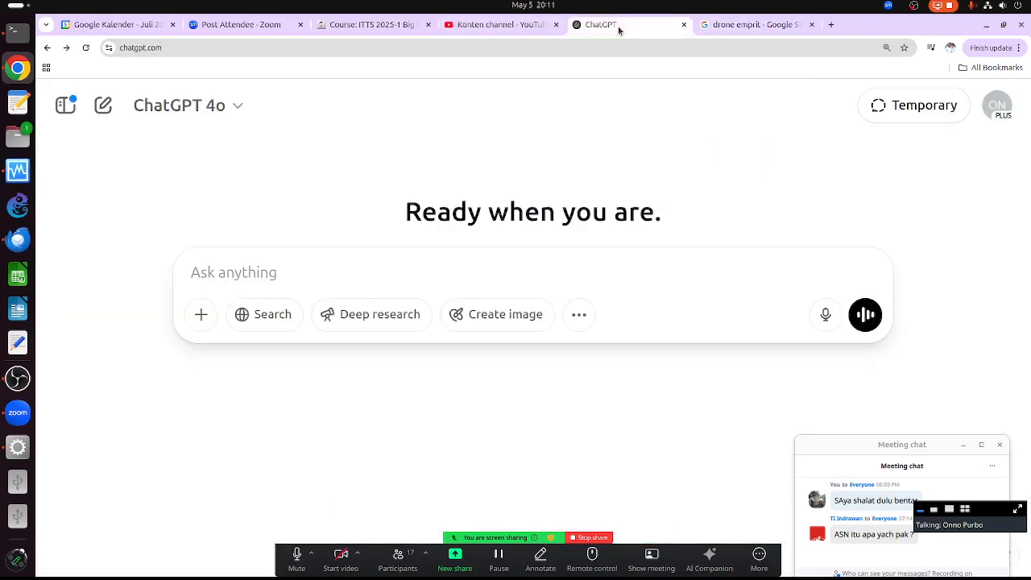
{"action": "left_click", "coordinate": [503, 26]}
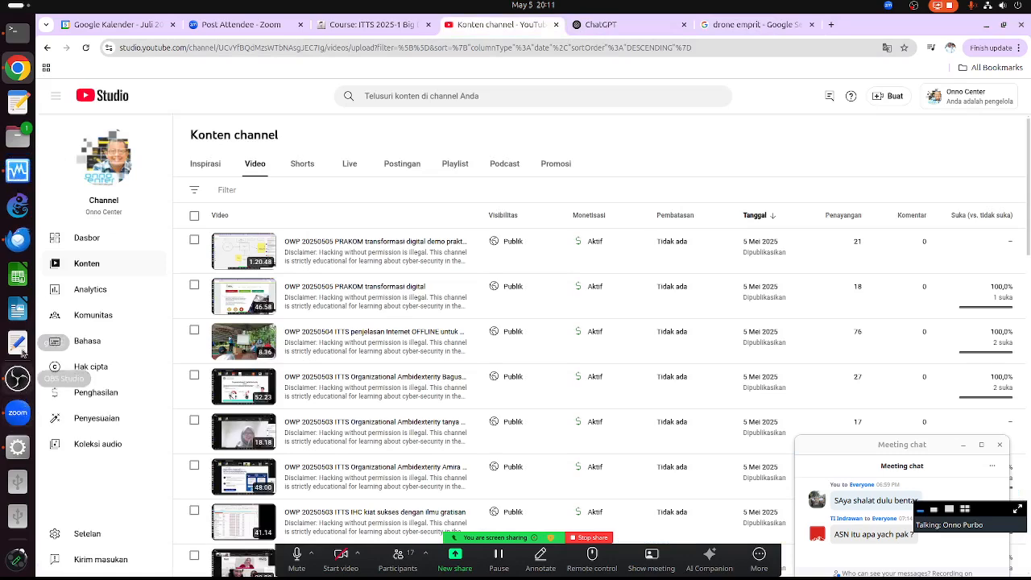
{"action": "left_click", "coordinate": [18, 447]}
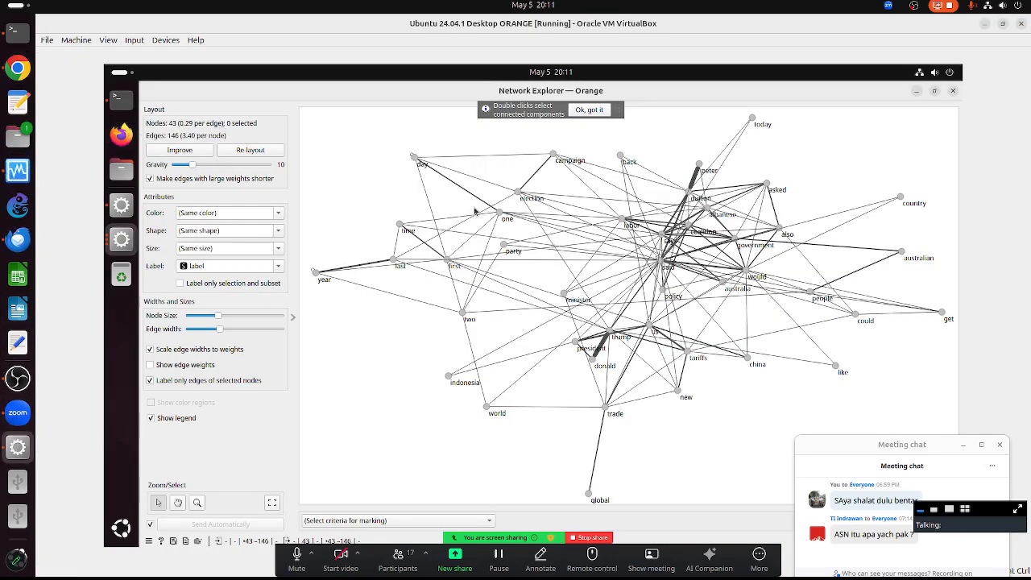
- Close the network windows and delete every widget on the canvas with Ctrl+A and Delete
{"action": "left_click", "coordinate": [951, 95]}
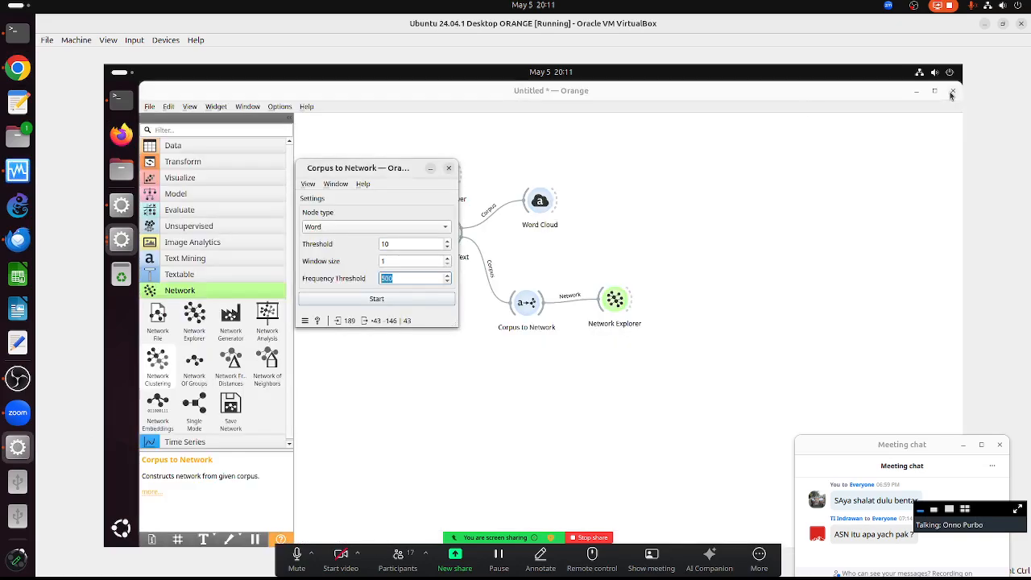
{"action": "left_click", "coordinate": [449, 172]}
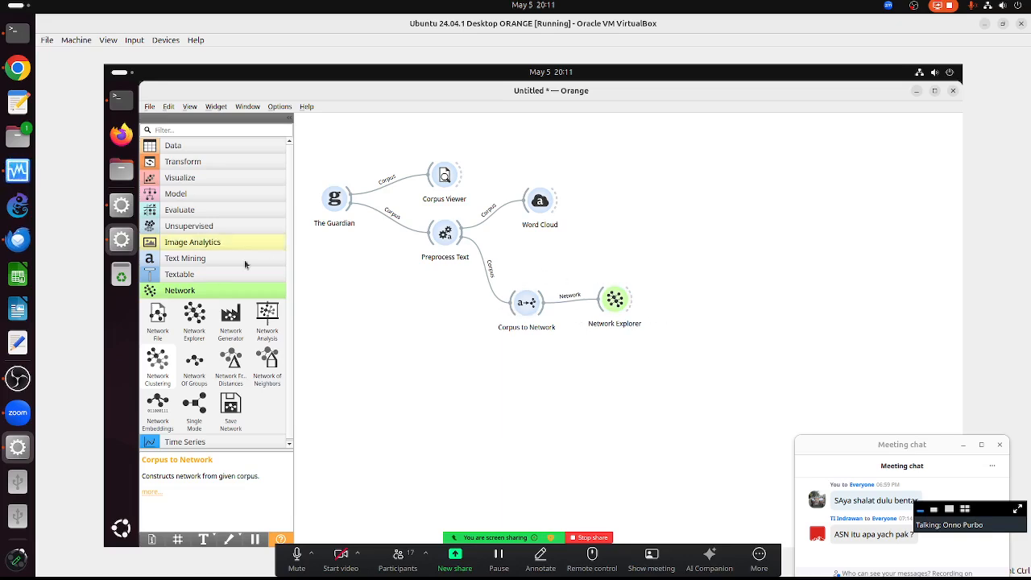
{"action": "left_click", "coordinate": [306, 107]}
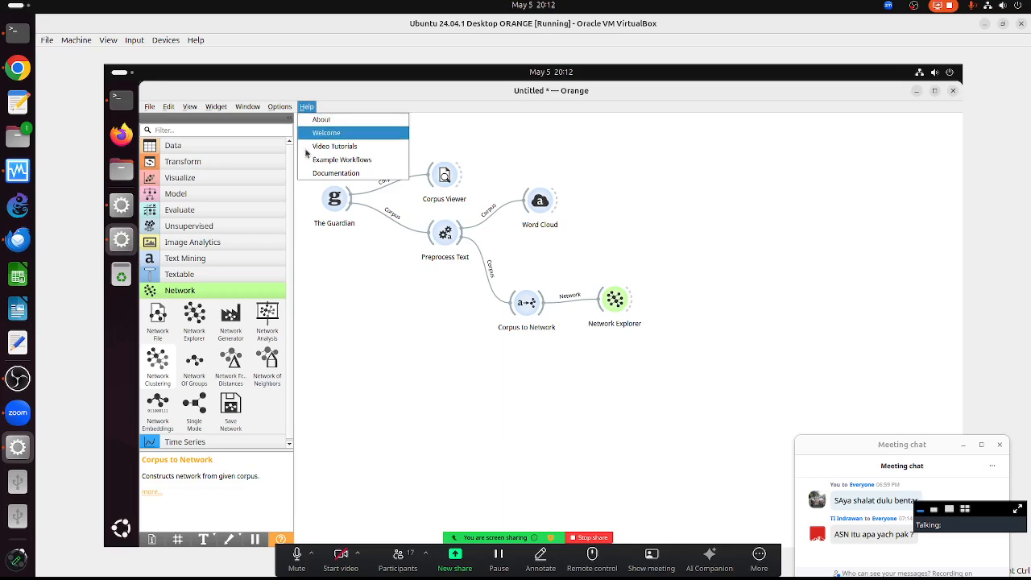
{"action": "left_click", "coordinate": [352, 158]}
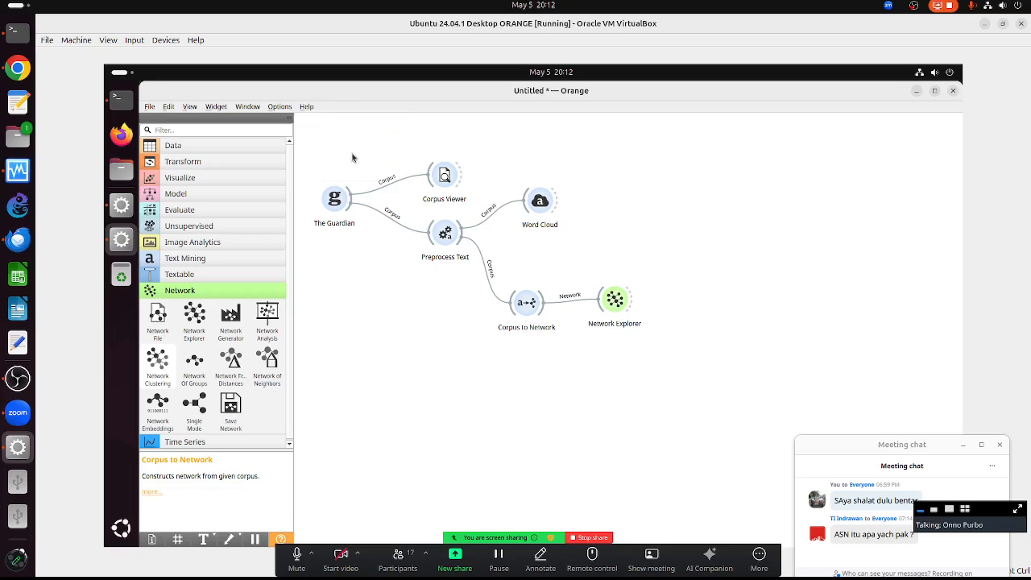
{"action": "key", "text": "ctrl+a"}
{"action": "key", "text": "Delete"}
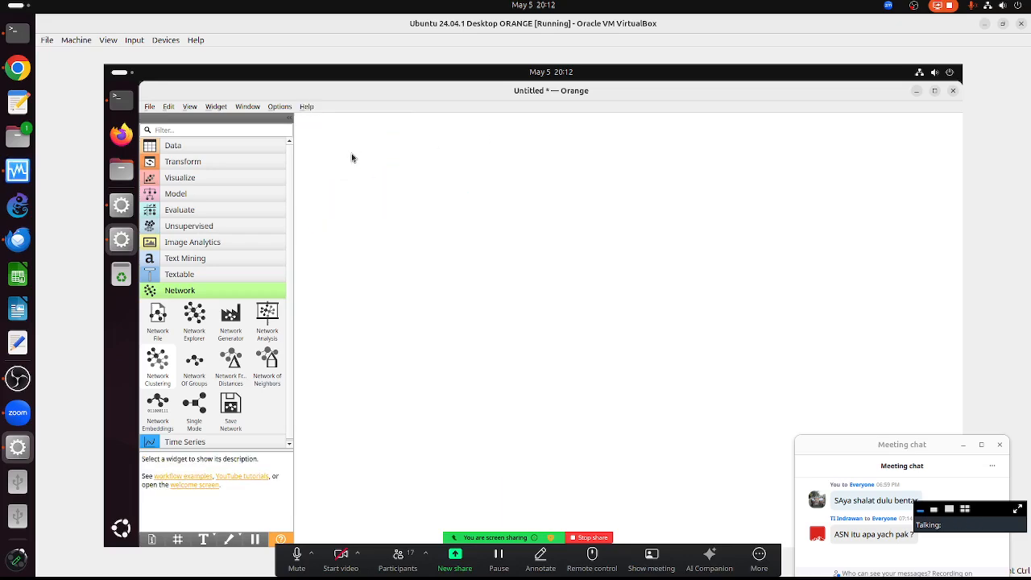
{"action": "left_click", "coordinate": [309, 108]}
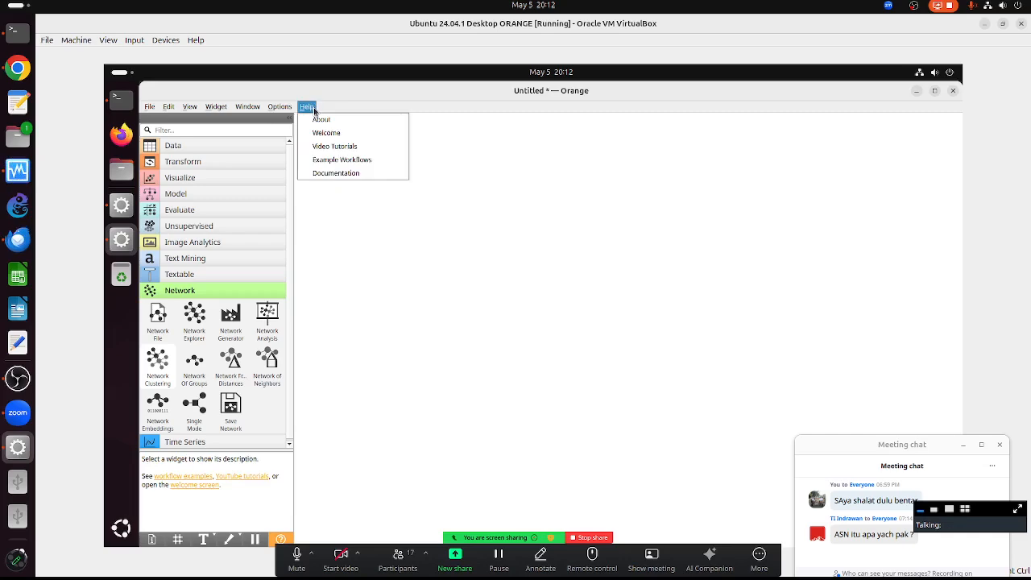
- Load the Bag of Words example from Help > Example Workflows onto the canvas
{"action": "left_click", "coordinate": [342, 160]}
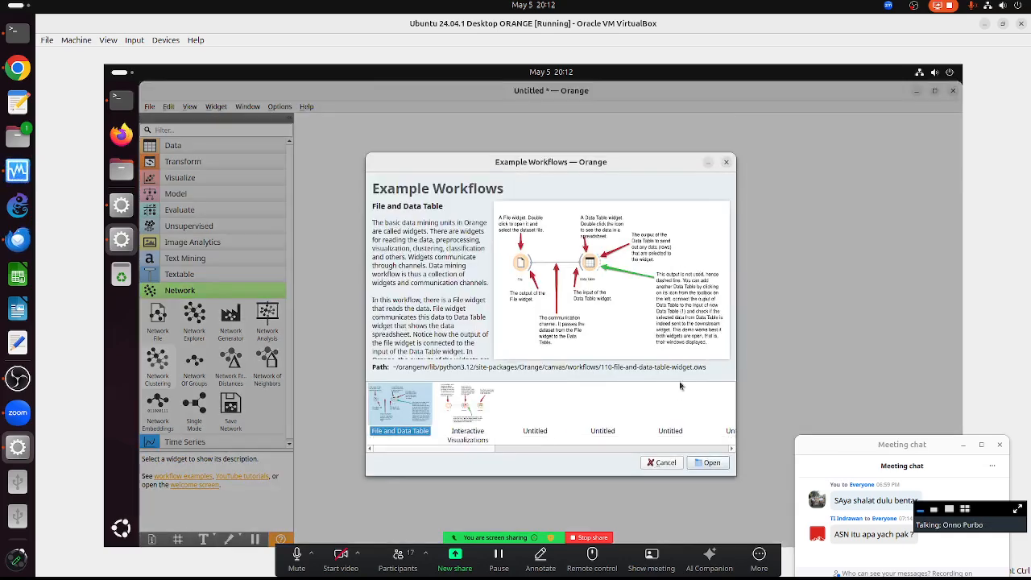
{"action": "left_click", "coordinate": [675, 450]}
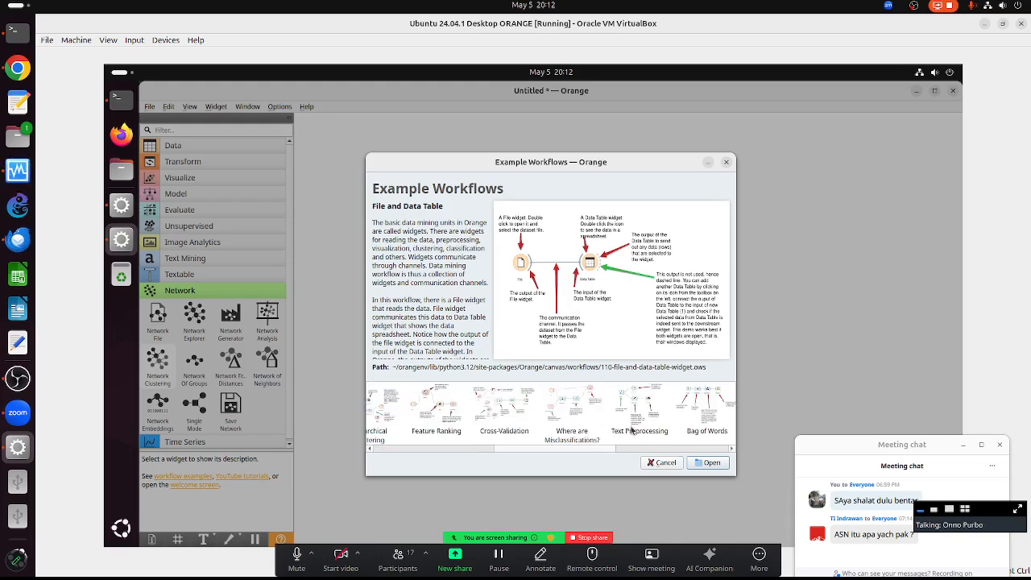
{"action": "left_click", "coordinate": [707, 414]}
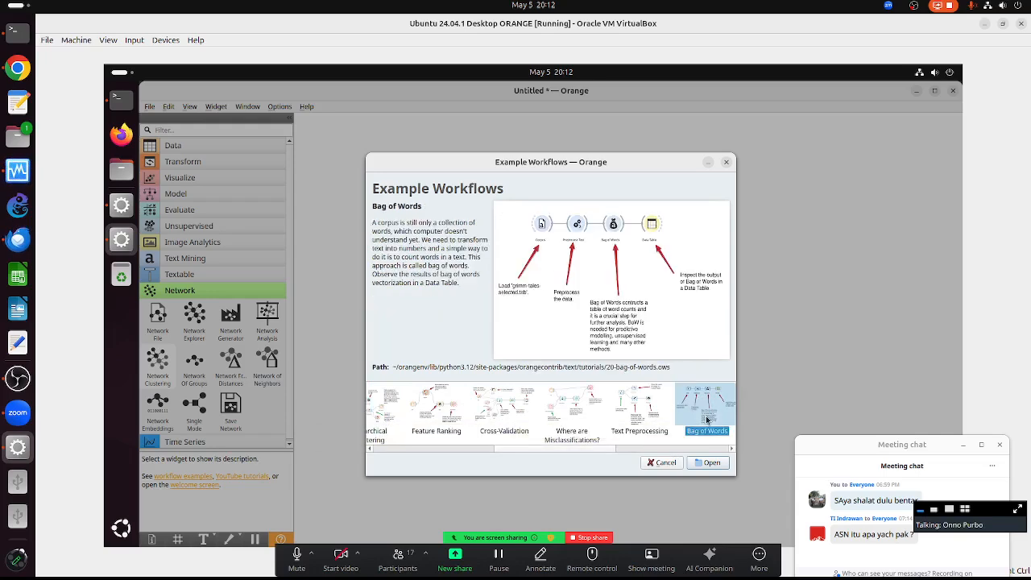
{"action": "left_click", "coordinate": [707, 462]}
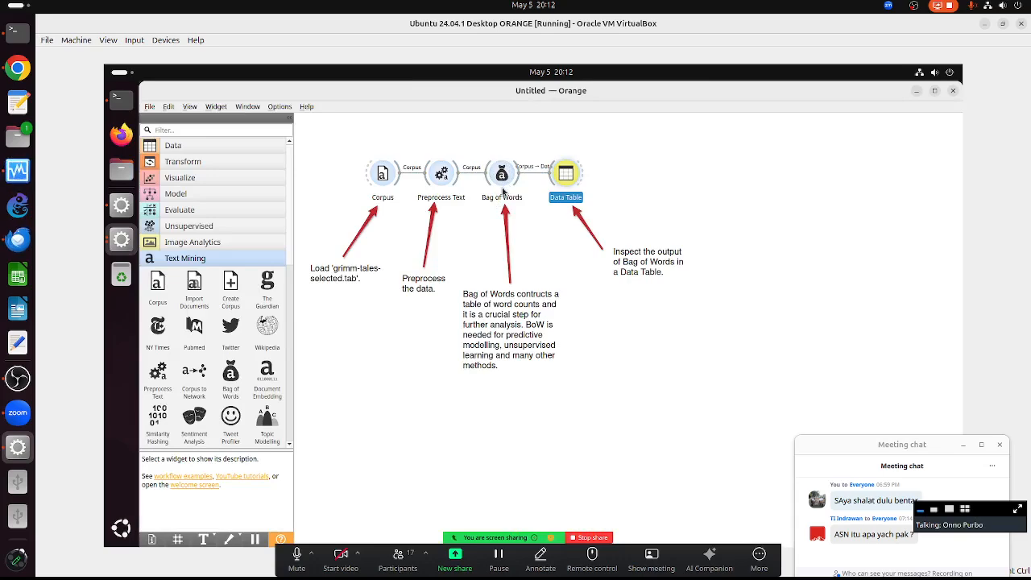
{"action": "mouse_move", "coordinate": [503, 182]}
{"action": "mouse_move", "coordinate": [570, 177]}
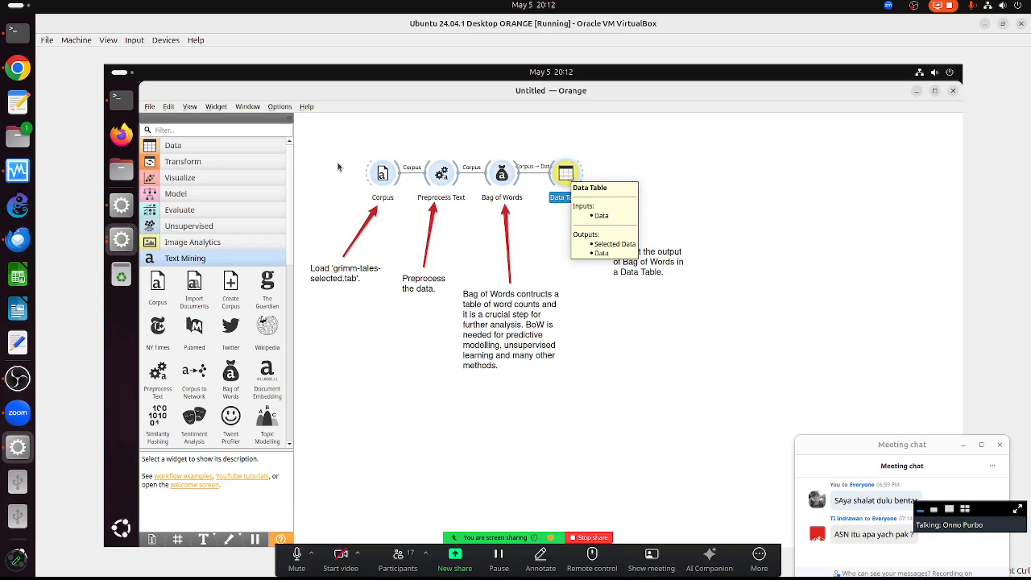
- Review the Corpus and Preprocess Text settings, toggling stopword removal
{"action": "double_click", "coordinate": [381, 173]}
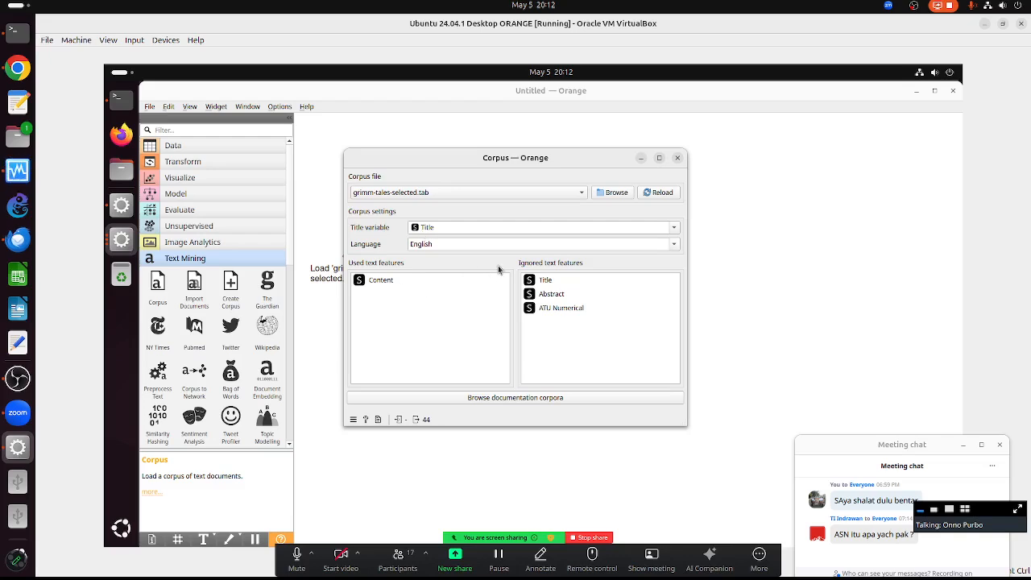
{"action": "left_click", "coordinate": [677, 158]}
{"action": "double_click", "coordinate": [440, 172]}
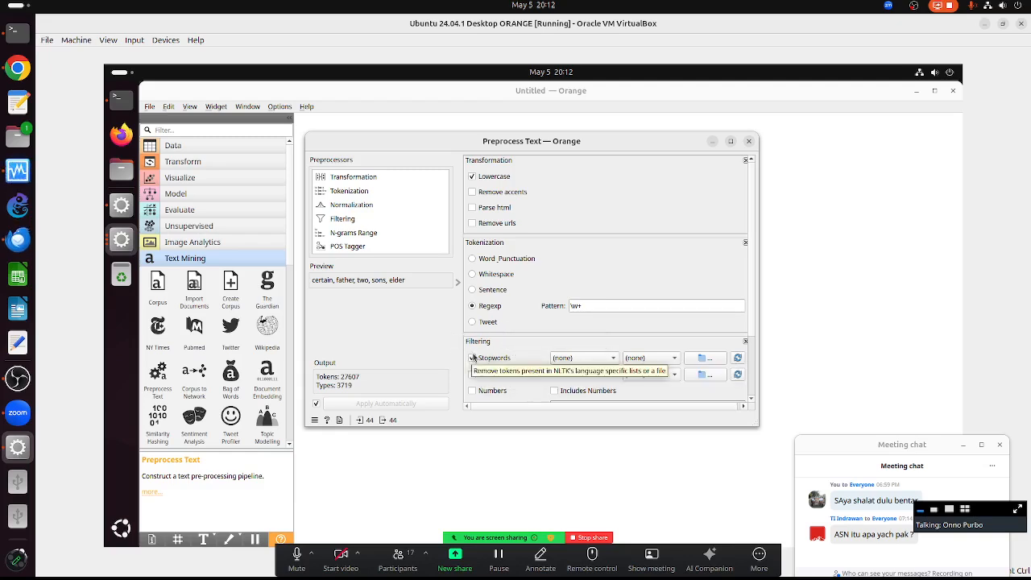
{"action": "left_click", "coordinate": [471, 353]}
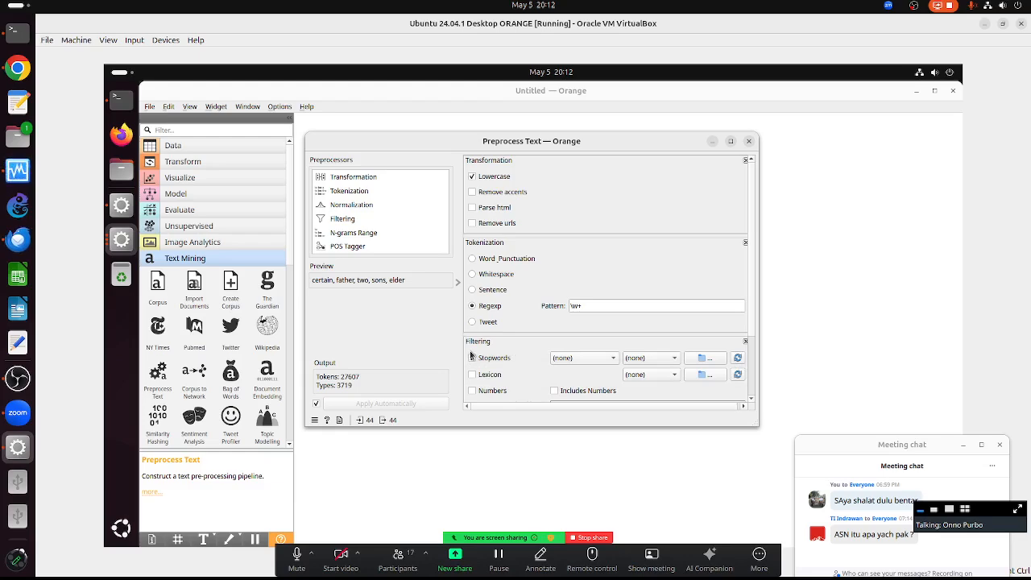
{"action": "left_click", "coordinate": [749, 142]}
- Keep Bag of Words term frequency at Count and view its 44×3719 output in Data Table
{"action": "left_click", "coordinate": [501, 178]}
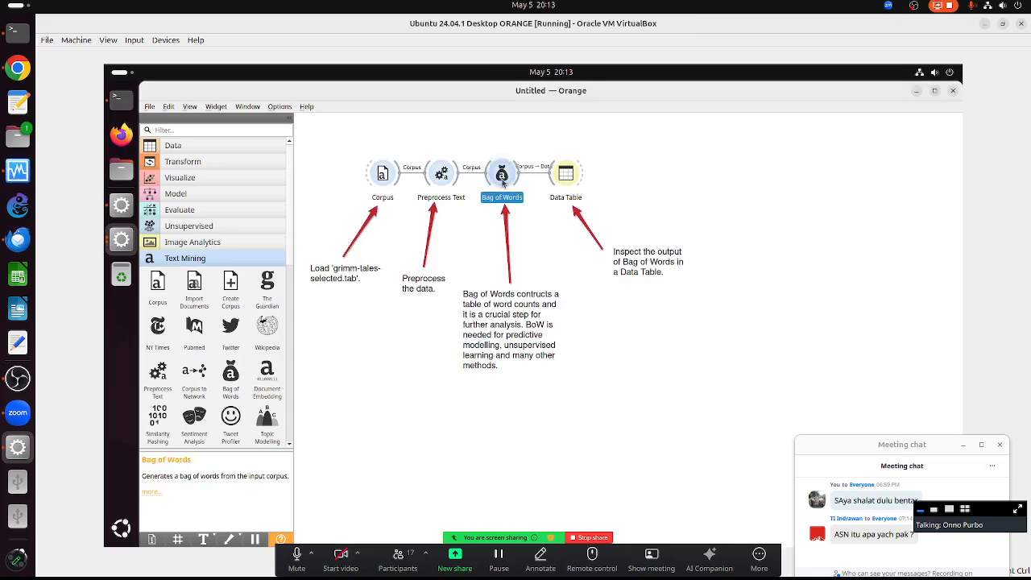
{"action": "double_click", "coordinate": [501, 177]}
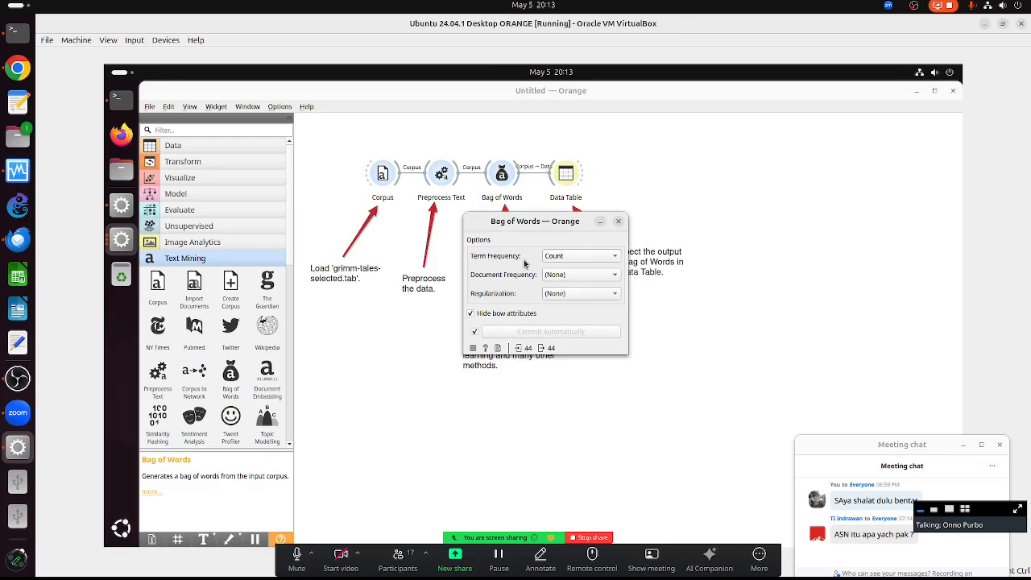
{"action": "left_click", "coordinate": [557, 257]}
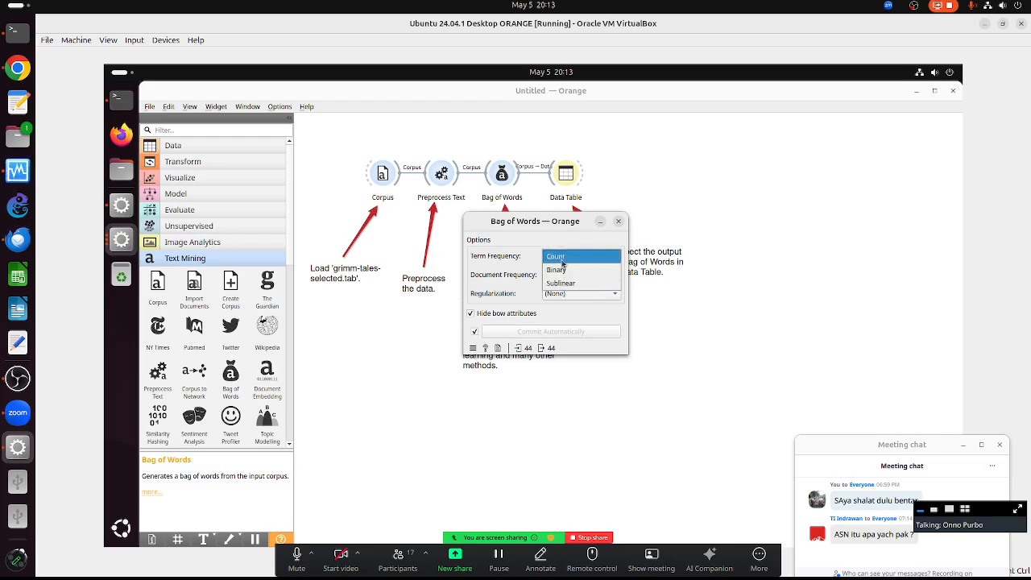
{"action": "left_click", "coordinate": [562, 258]}
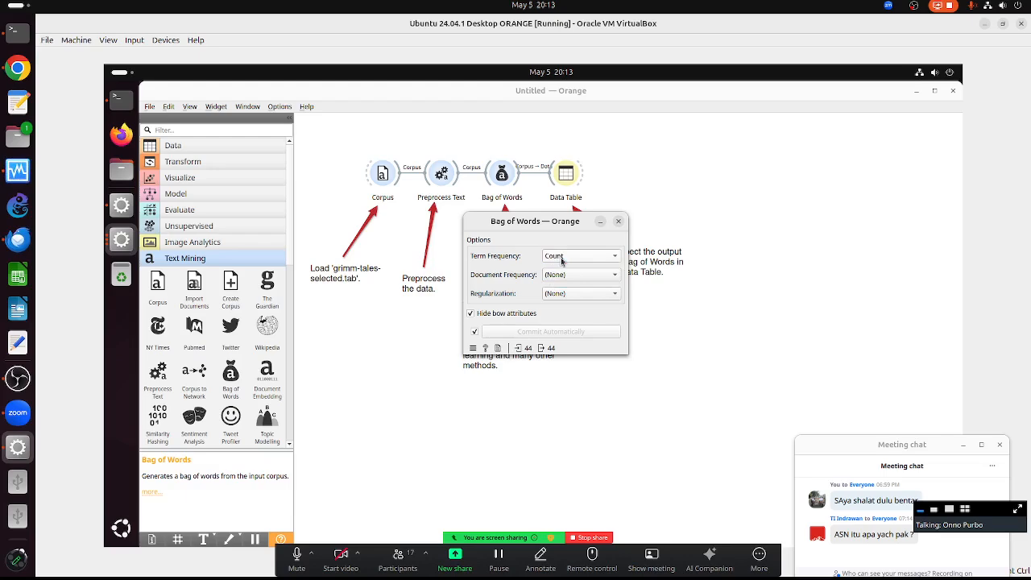
{"action": "left_click", "coordinate": [618, 223]}
{"action": "double_click", "coordinate": [567, 175]}
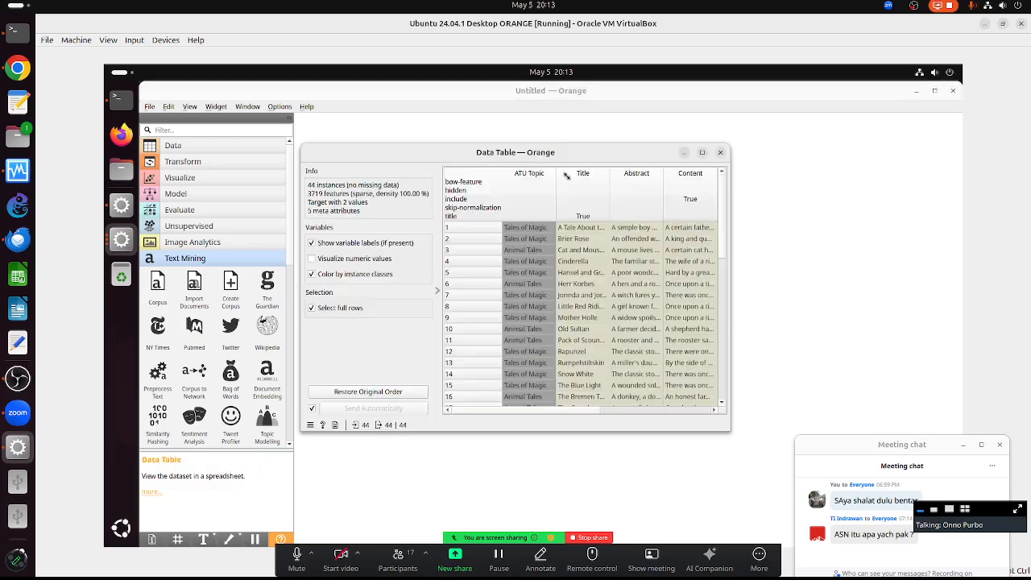
- Maximize the Data Table, widen the {...} word-count column, and select row 21, an Animal Tales story
{"action": "left_click", "coordinate": [703, 153]}
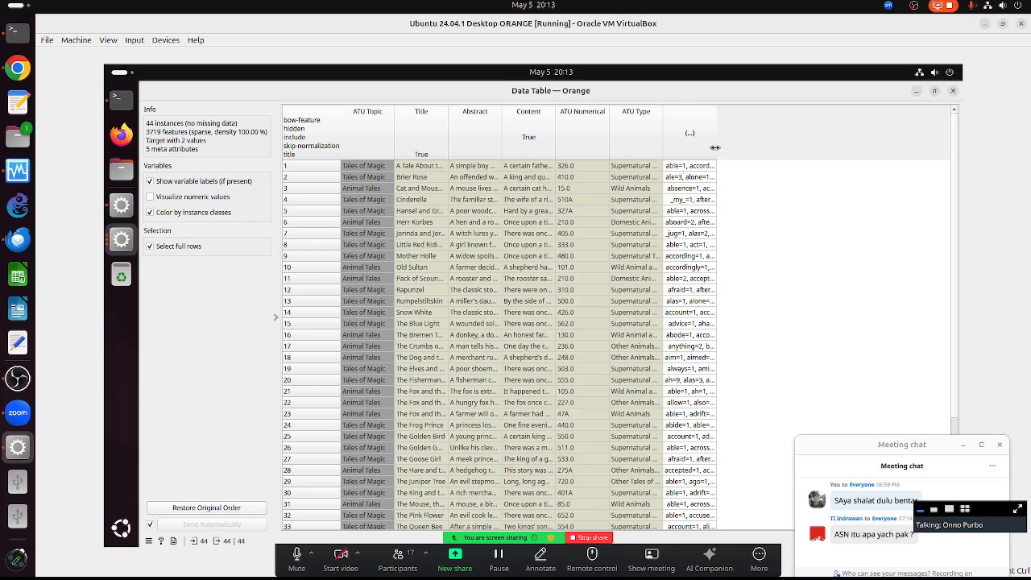
{"action": "left_click_drag", "start_coordinate": [716, 157], "coordinate": [904, 149]}
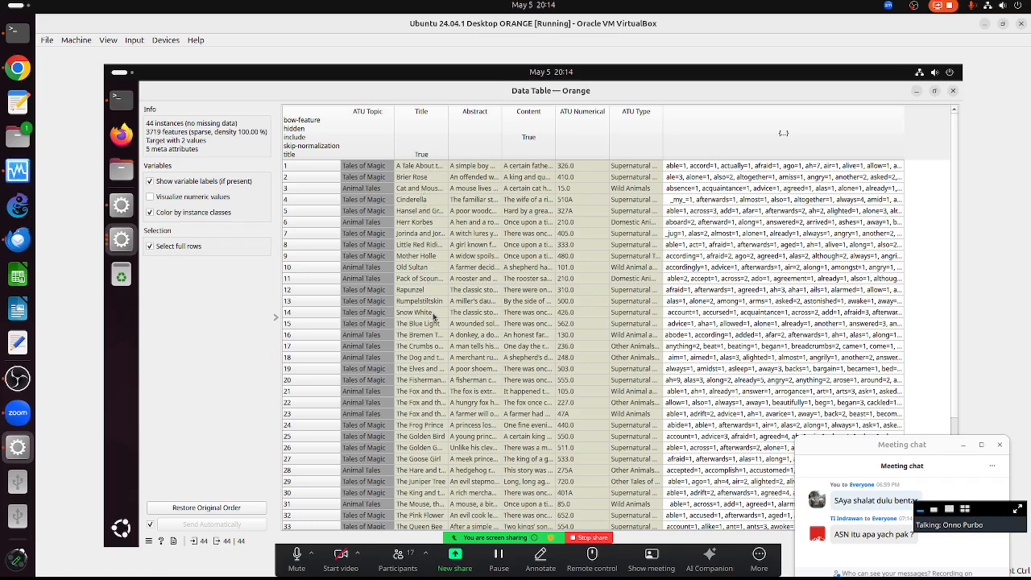
{"action": "left_click", "coordinate": [419, 392]}
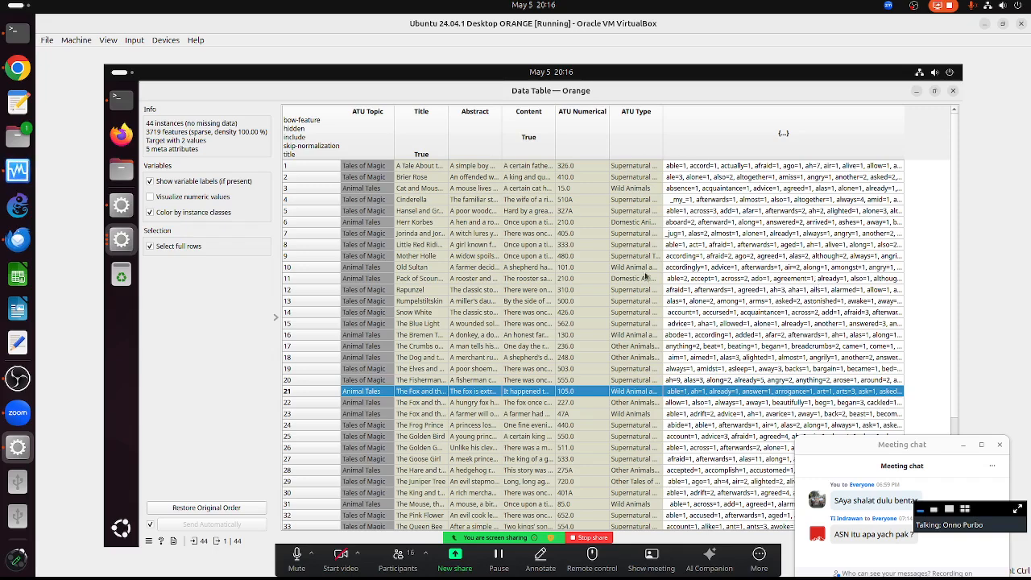
- Close the Data Table, then box-select all widgets and notes on the canvas
{"action": "left_click", "coordinate": [953, 92]}
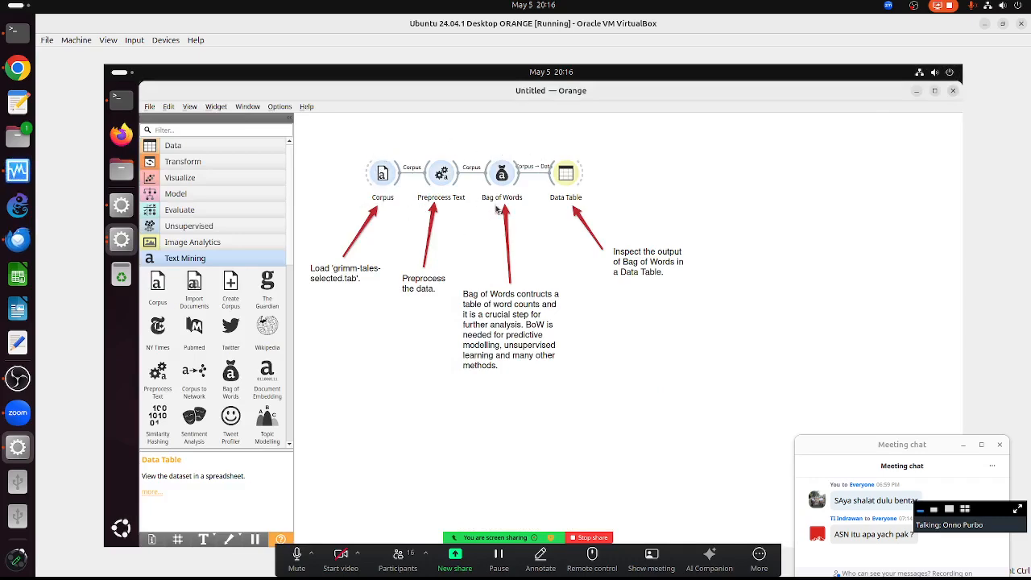
{"action": "double_click", "coordinate": [566, 174]}
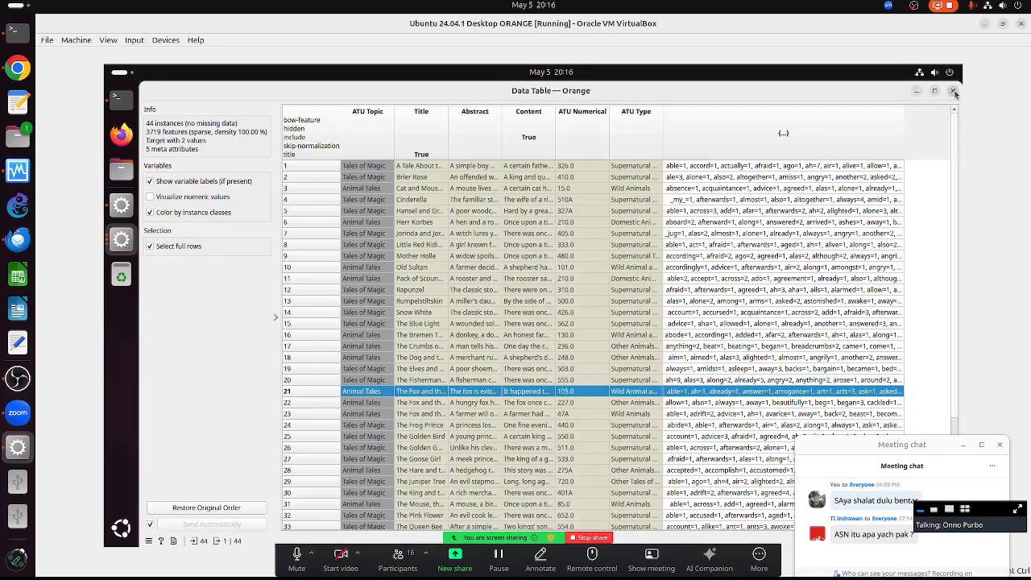
{"action": "left_click", "coordinate": [953, 92]}
{"action": "left_click_drag", "start_coordinate": [337, 132], "coordinate": [805, 443]}
- Delete the Bag of Words workflow and preview the Text Preprocessing example in Example Workflows
{"action": "key", "text": "Delete"}
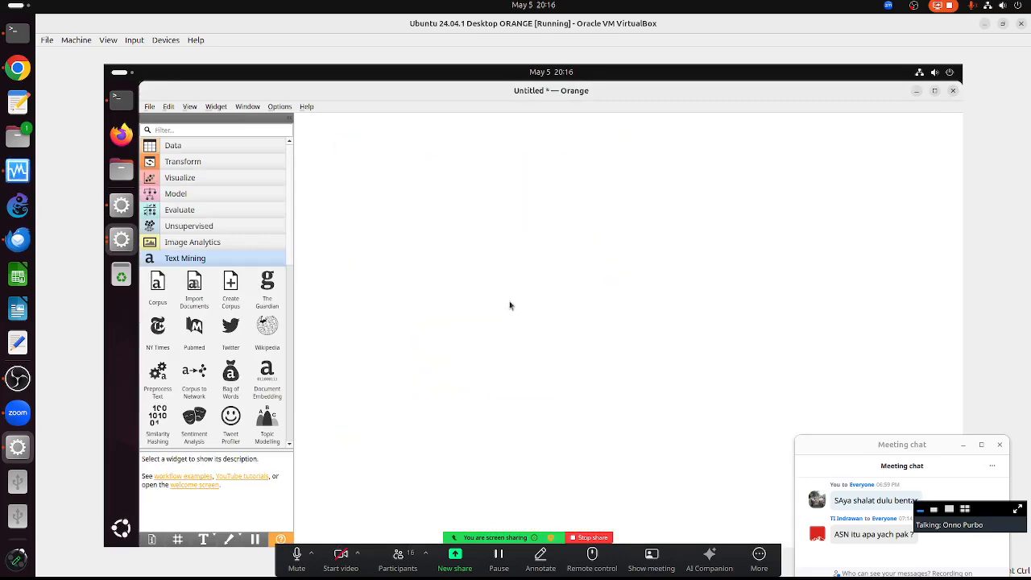
{"action": "left_click", "coordinate": [303, 108]}
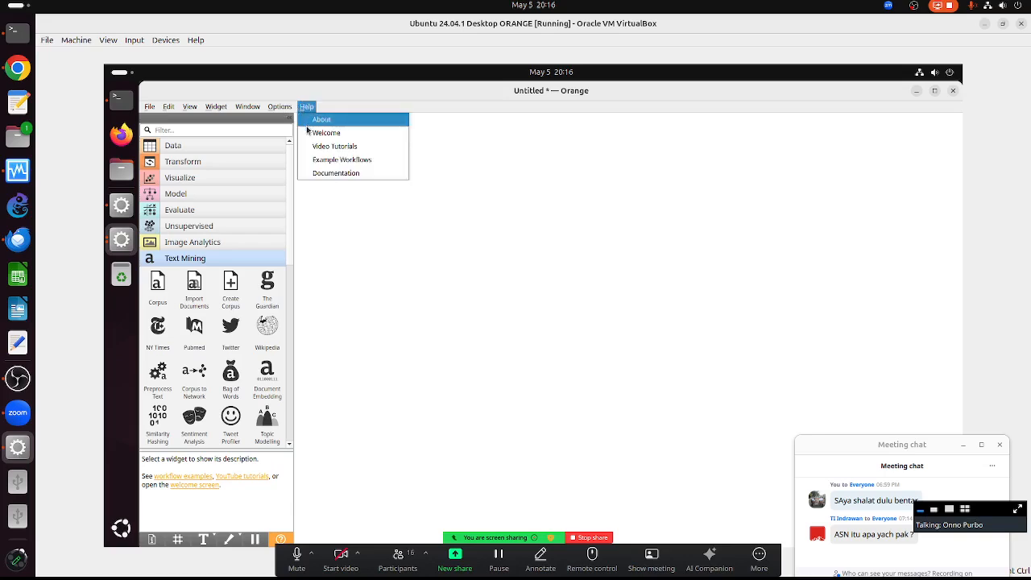
{"action": "left_click", "coordinate": [319, 162]}
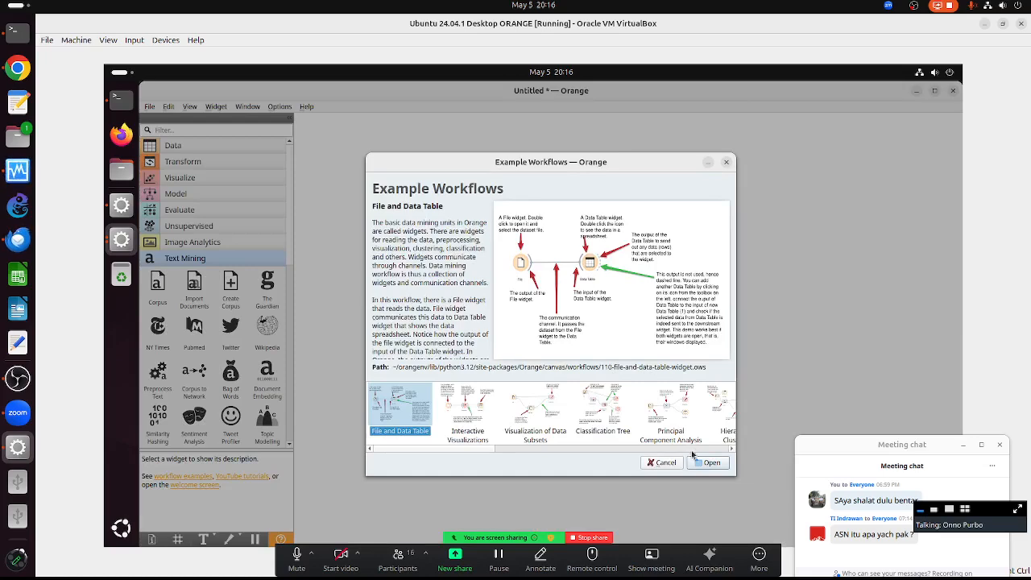
{"action": "left_click", "coordinate": [692, 451]}
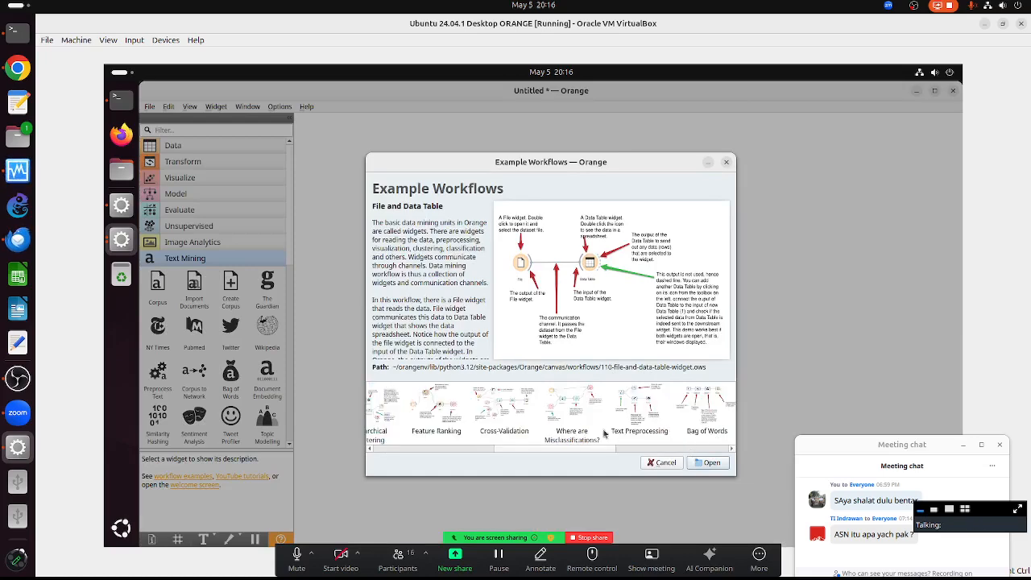
{"action": "left_click", "coordinate": [639, 426]}
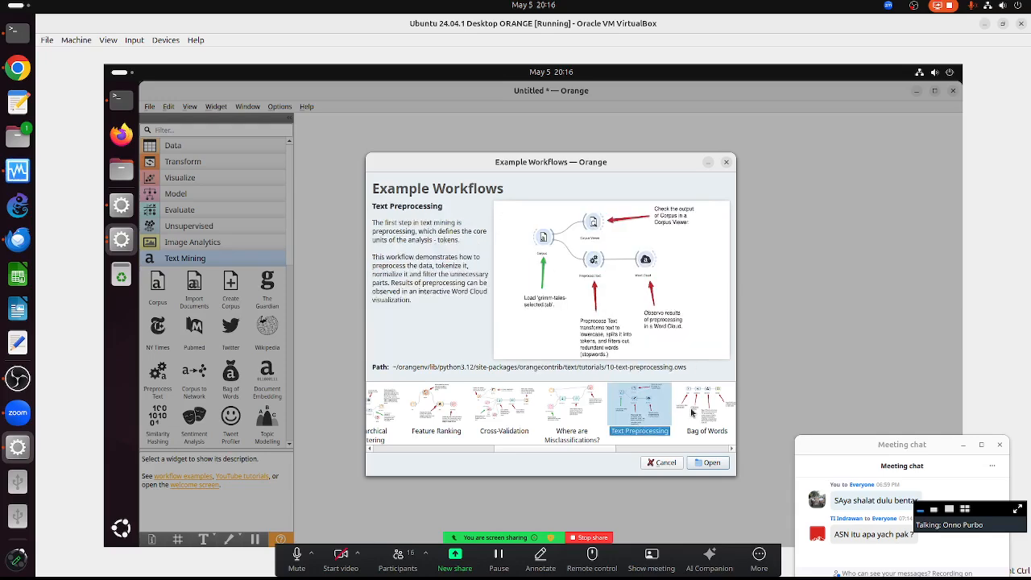
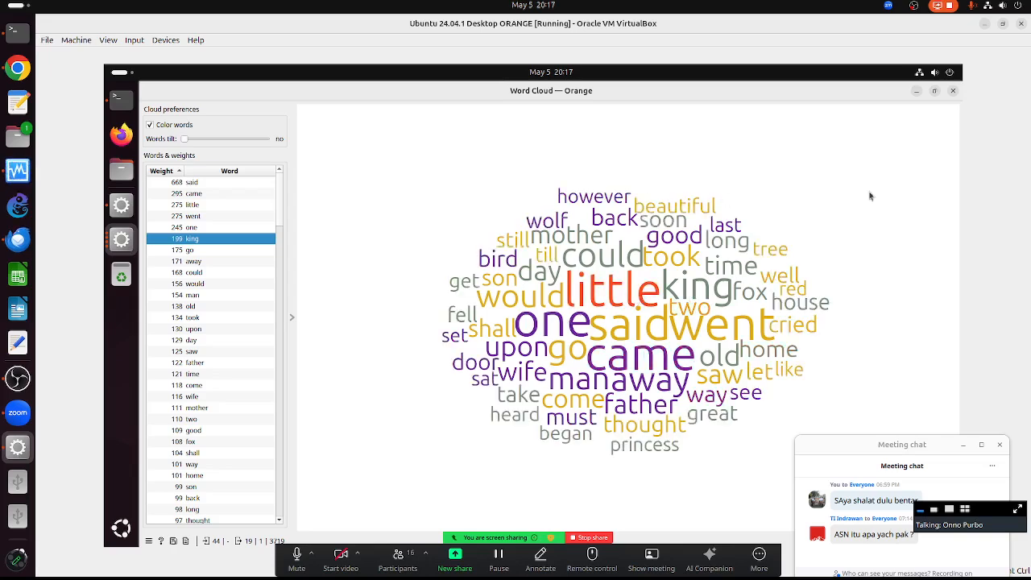
- Close the Word Cloud and open the 'king' Concordance results enlarged
{"action": "left_click", "coordinate": [954, 93]}
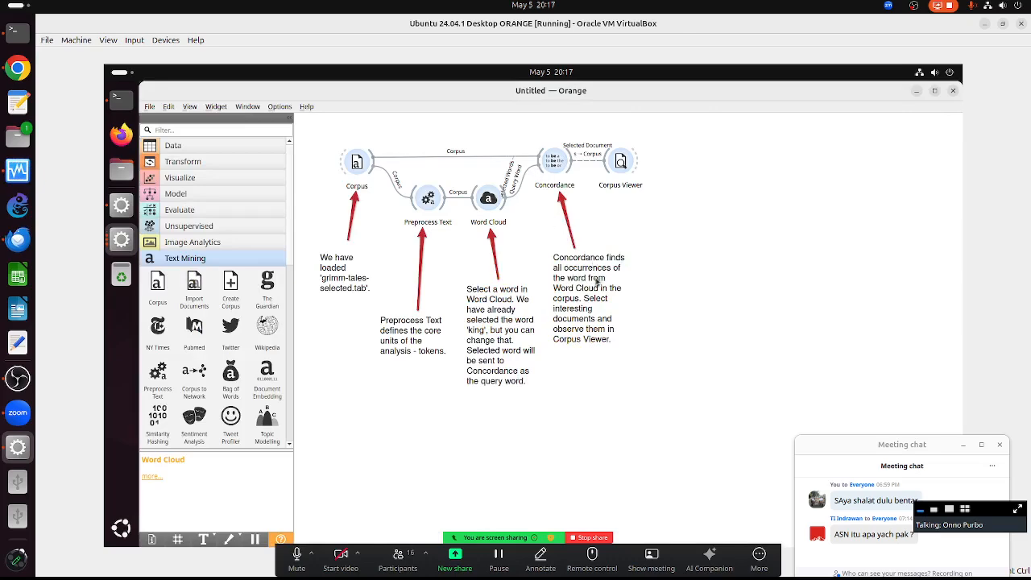
{"action": "double_click", "coordinate": [551, 166]}
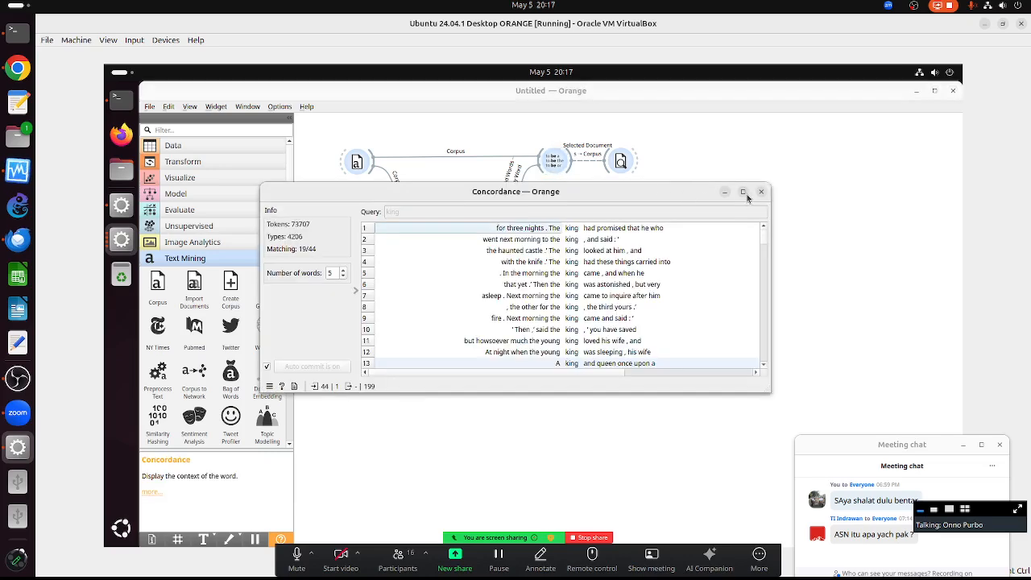
{"action": "left_click", "coordinate": [743, 191]}
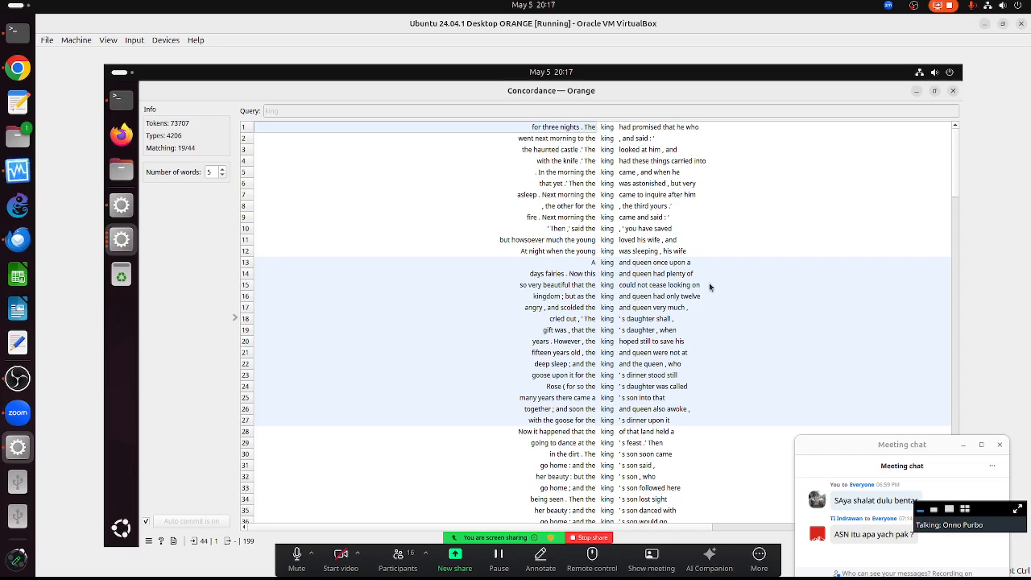
- Browse the 'king' occurrences of the first three tales, ending on the first tale
{"action": "left_click", "coordinate": [551, 164]}
{"action": "left_click", "coordinate": [591, 275]}
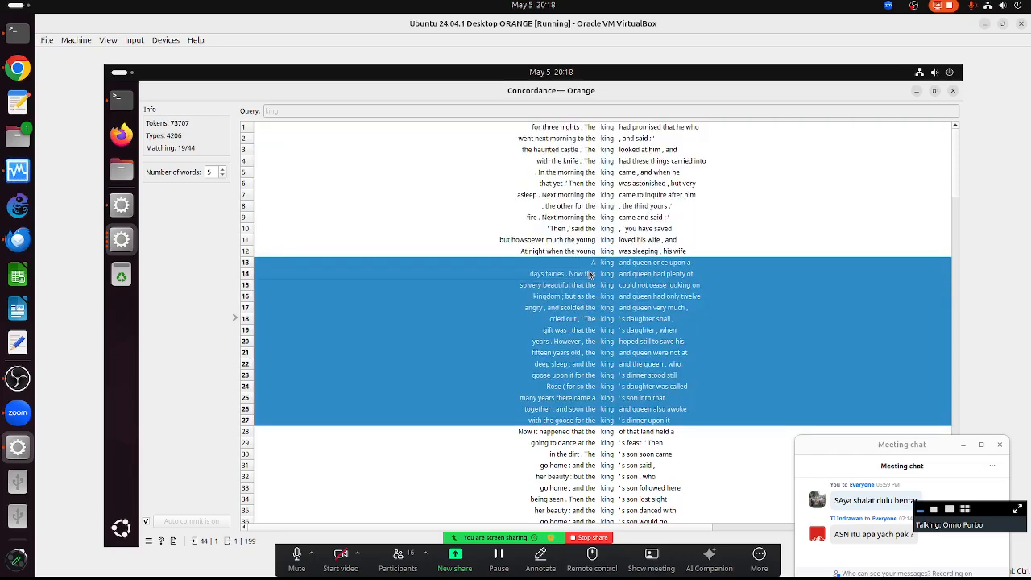
{"action": "left_click", "coordinate": [570, 149]}
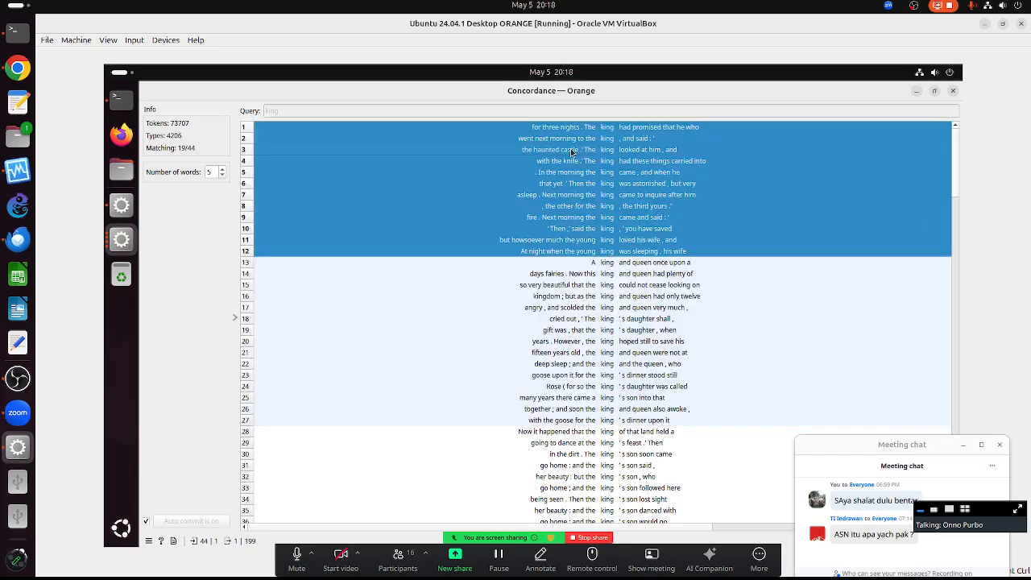
{"action": "left_click", "coordinate": [578, 273]}
{"action": "left_click", "coordinate": [581, 436]}
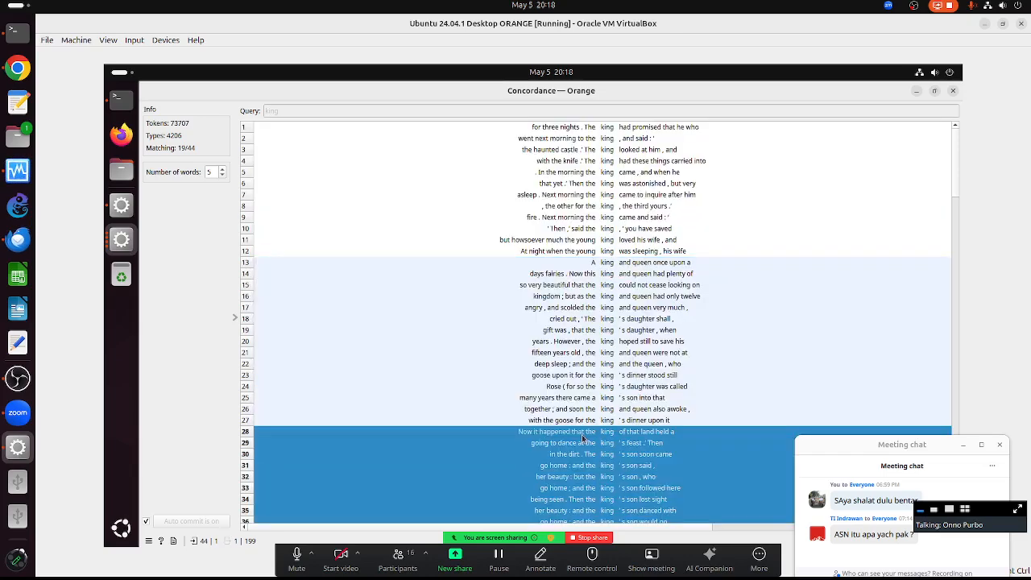
{"action": "left_click", "coordinate": [566, 140]}
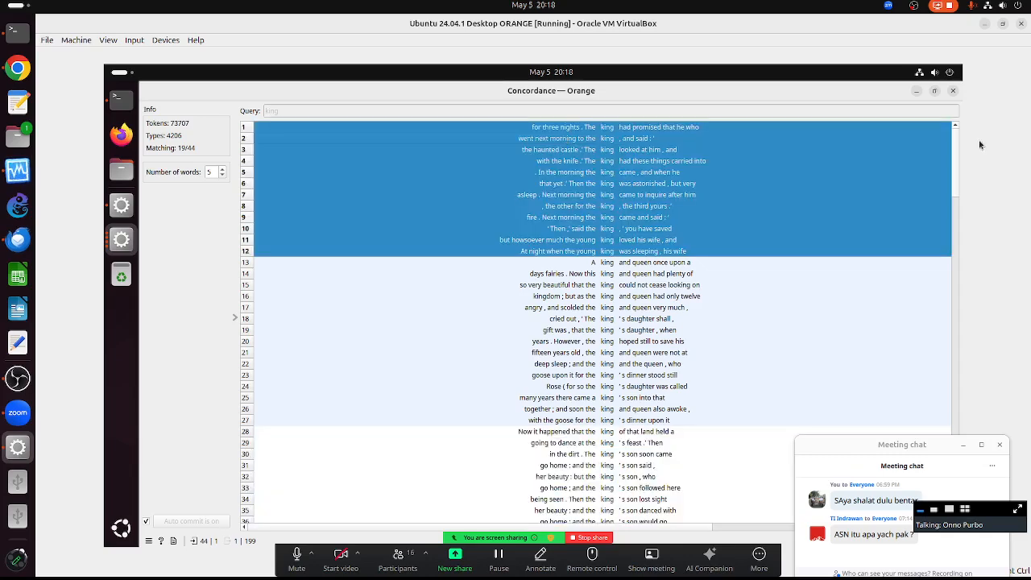
- Close and reopen the 'king' Concordance, restoring it to a floating window
{"action": "left_click", "coordinate": [953, 93]}
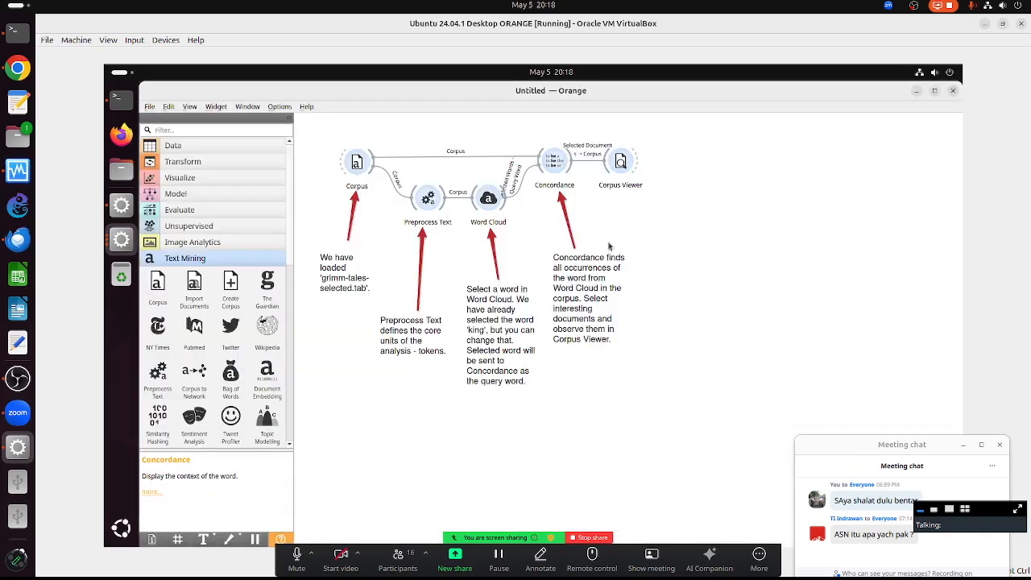
{"action": "left_click", "coordinate": [562, 163]}
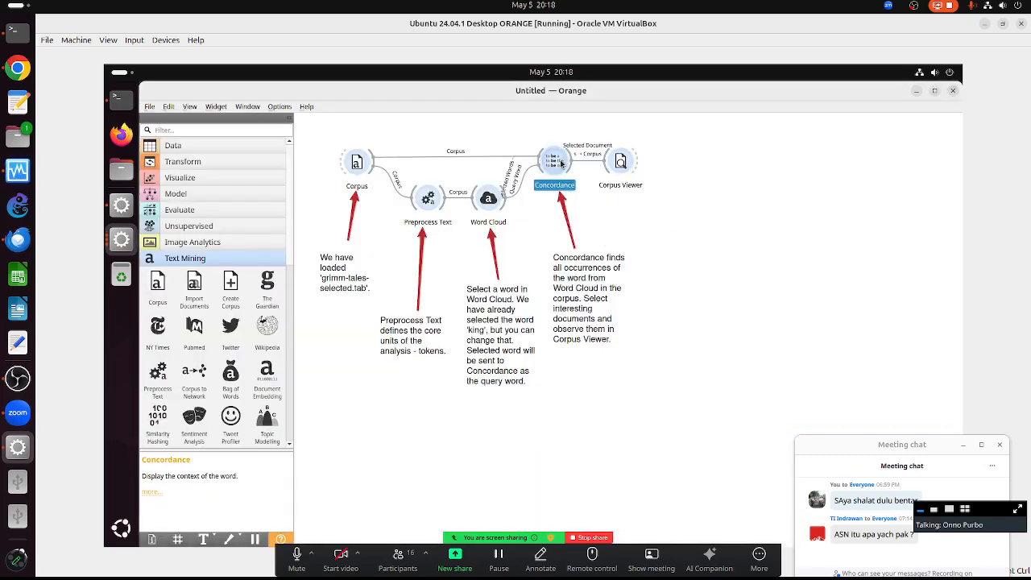
{"action": "double_click", "coordinate": [561, 163]}
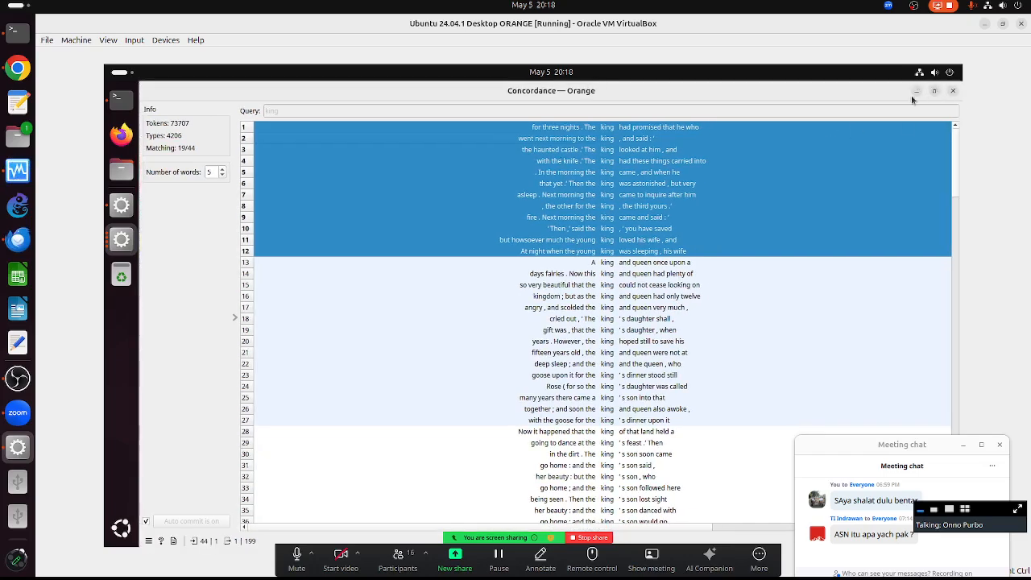
{"action": "left_click", "coordinate": [934, 91]}
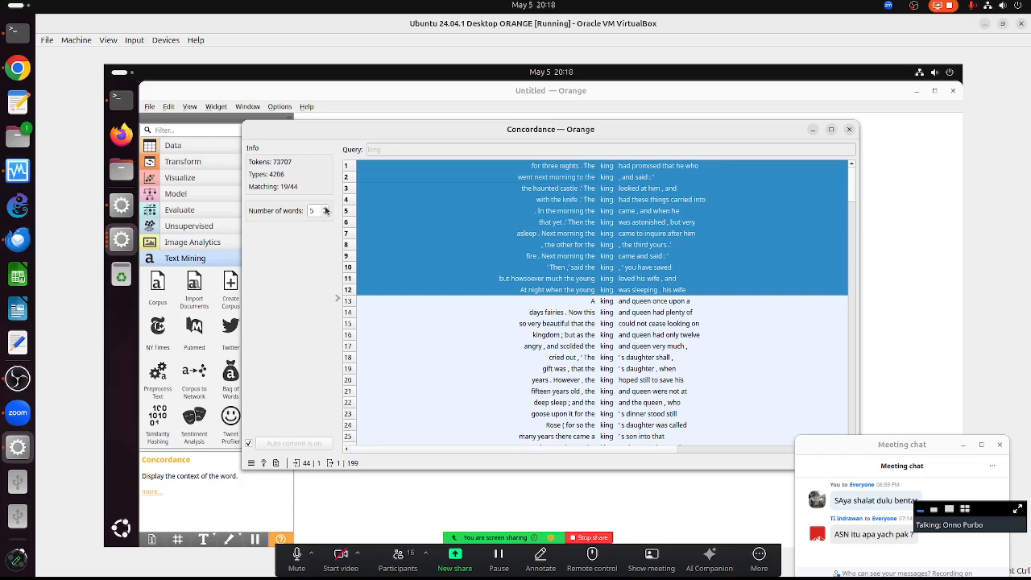
- Try several context widths around 'king', settling on 6 surrounding words
{"action": "left_click", "coordinate": [326, 211]}
{"action": "left_click", "coordinate": [325, 211]}
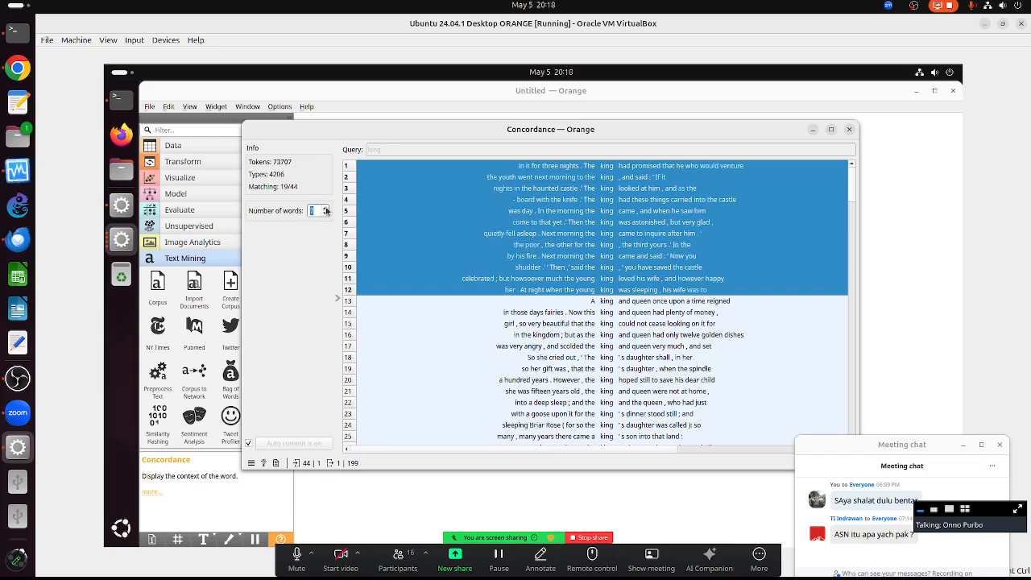
{"action": "left_click", "coordinate": [326, 214]}
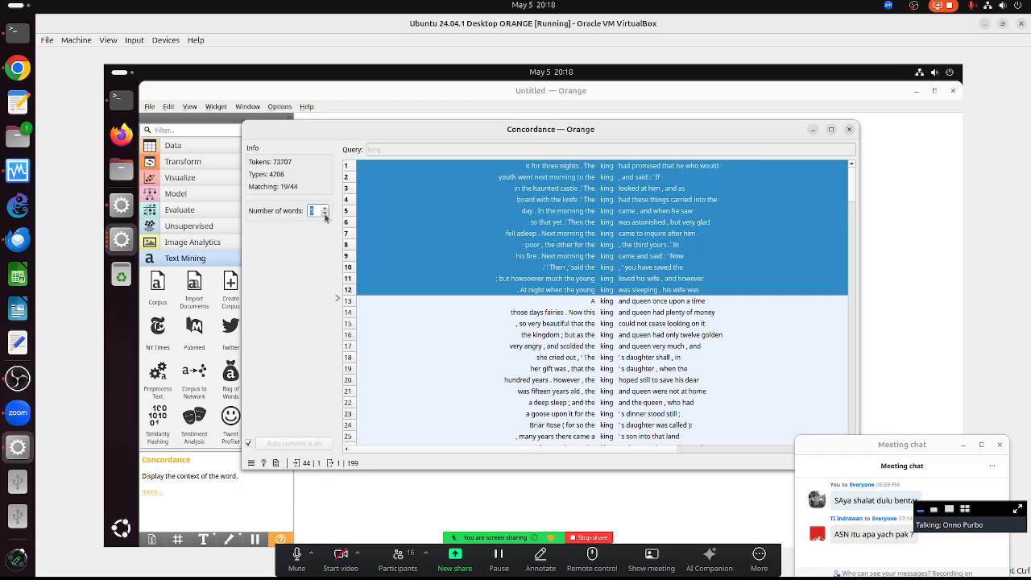
{"action": "left_click", "coordinate": [326, 214]}
{"action": "left_click", "coordinate": [325, 214]}
{"action": "left_click", "coordinate": [325, 214]}
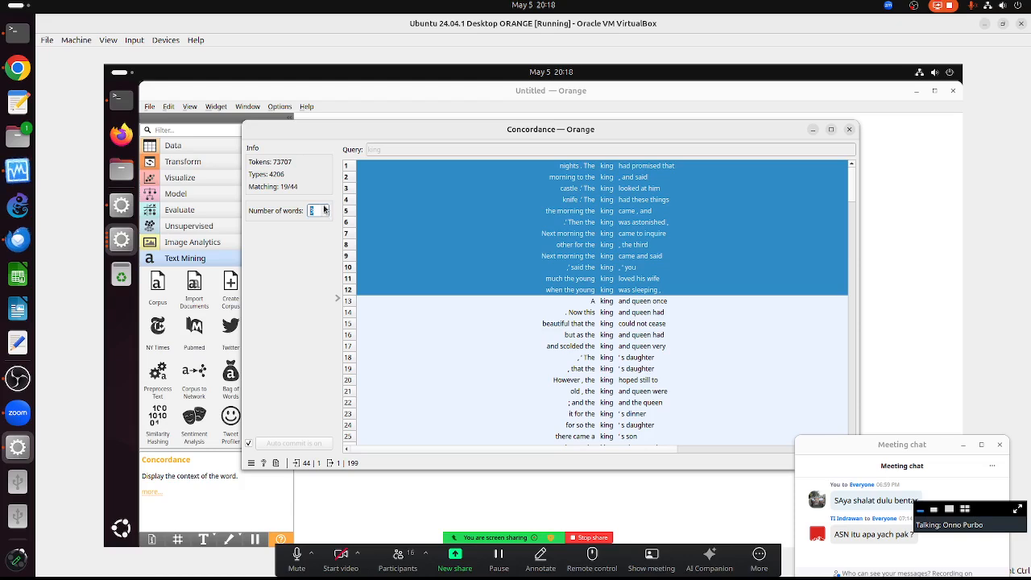
{"action": "left_click", "coordinate": [325, 208]}
{"action": "left_click", "coordinate": [326, 208]}
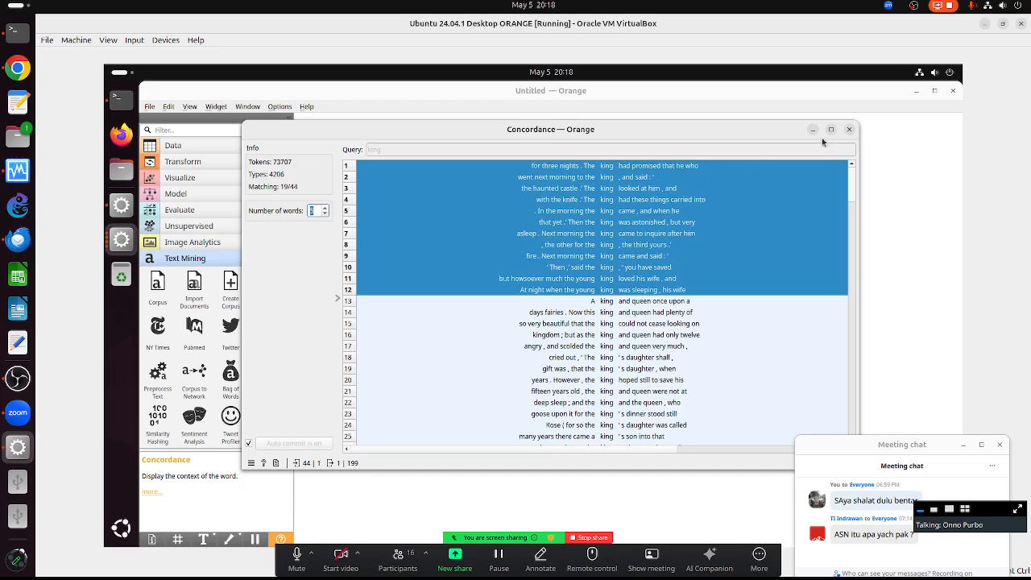
- Hide the Concordance settings panel and open the boy-who-learned-fear tale in Corpus Viewer
{"action": "left_click", "coordinate": [337, 293]}
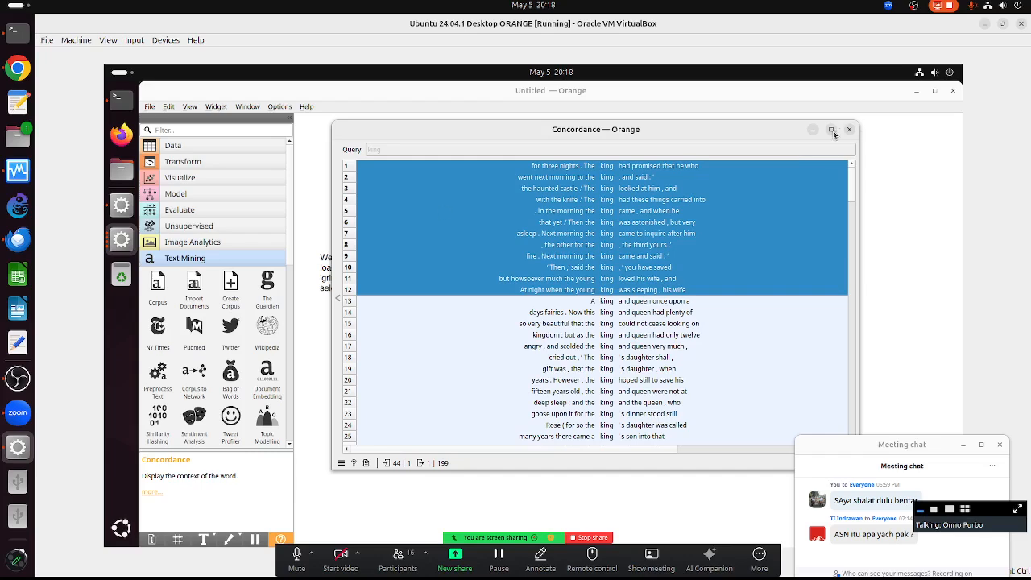
{"action": "left_click", "coordinate": [832, 130]}
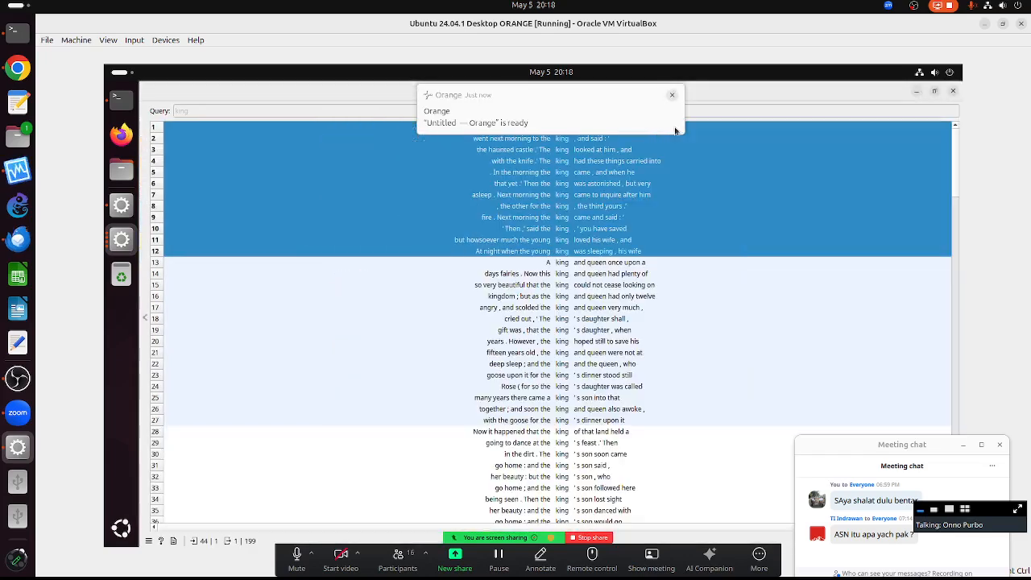
{"action": "left_click", "coordinate": [933, 91]}
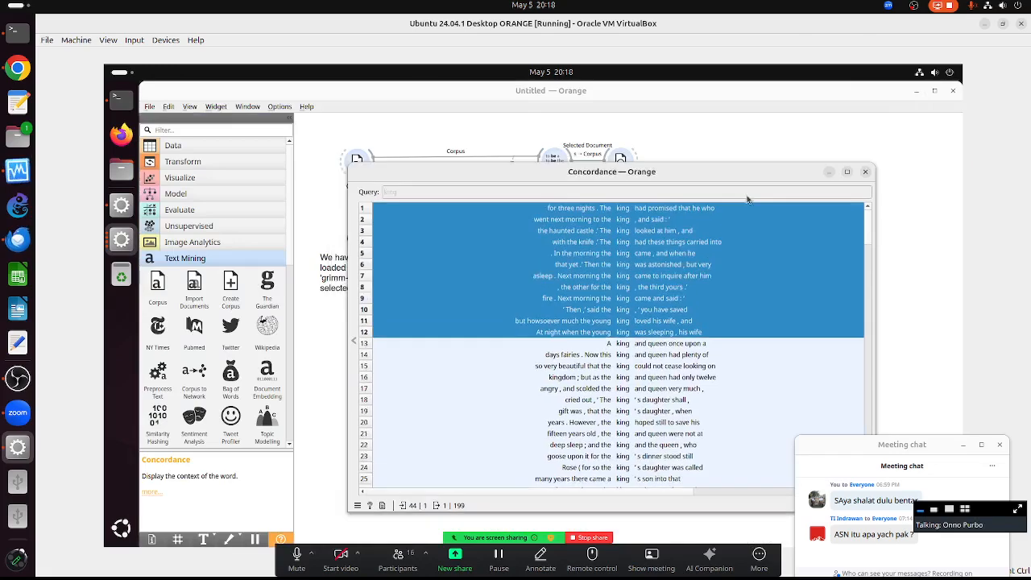
{"action": "double_click", "coordinate": [624, 161]}
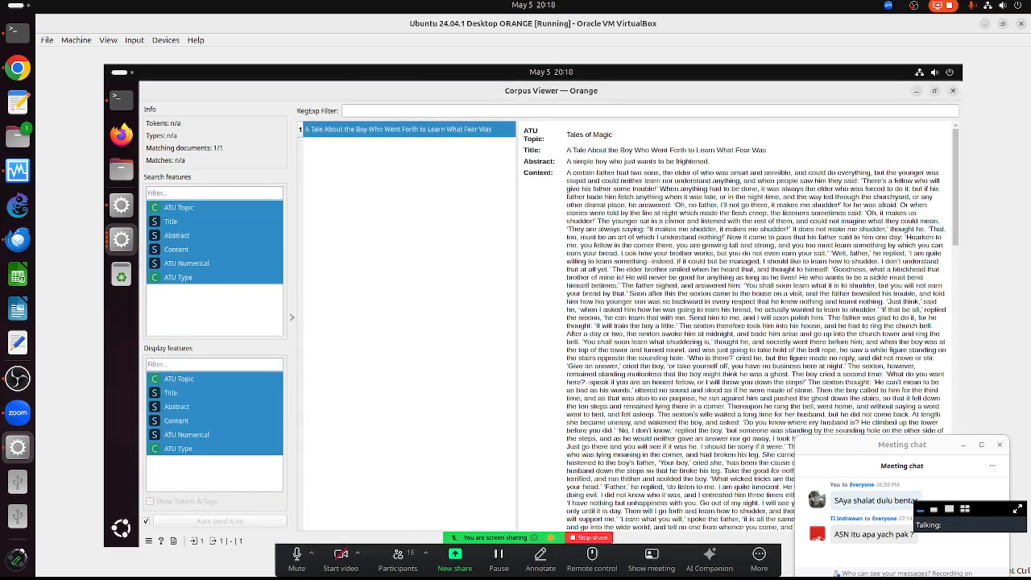
- Arrange the Corpus Viewer and Concordance windows side by side
{"action": "left_click", "coordinate": [933, 93]}
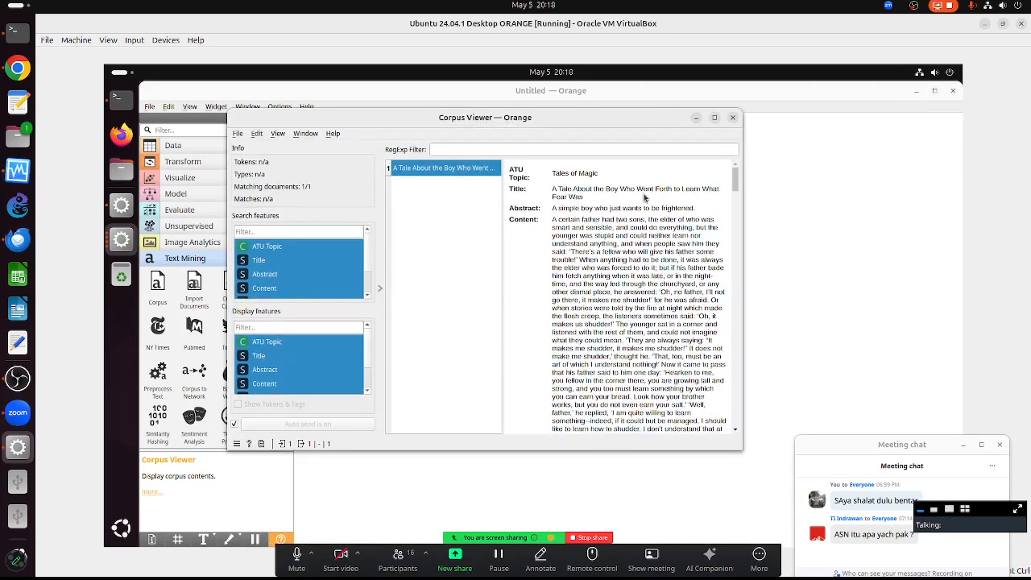
{"action": "key", "text": "alt+Tab"}
{"action": "key", "text": "alt+Tab"}
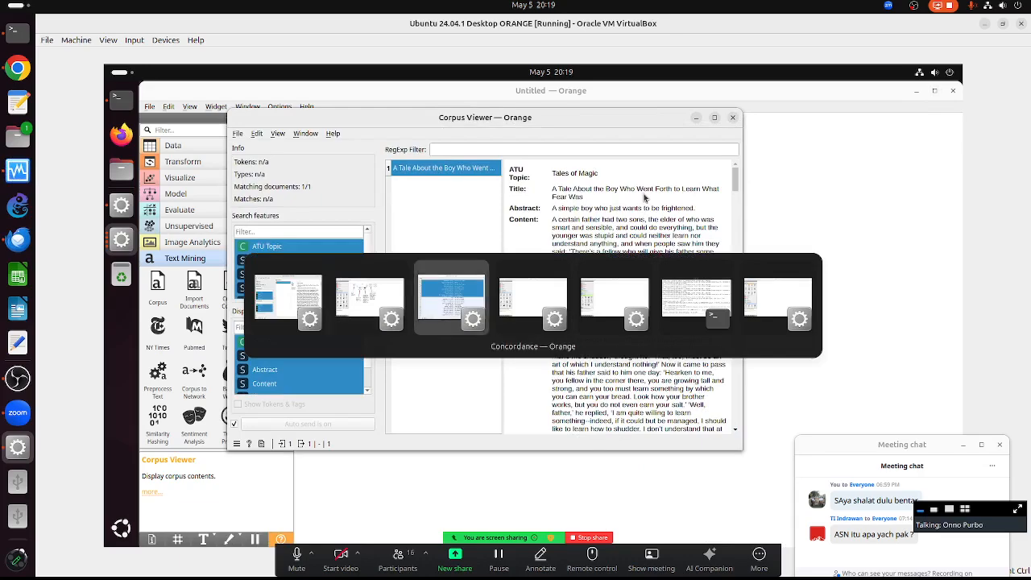
{"action": "left_click_drag", "start_coordinate": [578, 264], "coordinate": [819, 163]}
{"action": "left_click_drag", "start_coordinate": [819, 205], "coordinate": [333, 164]}
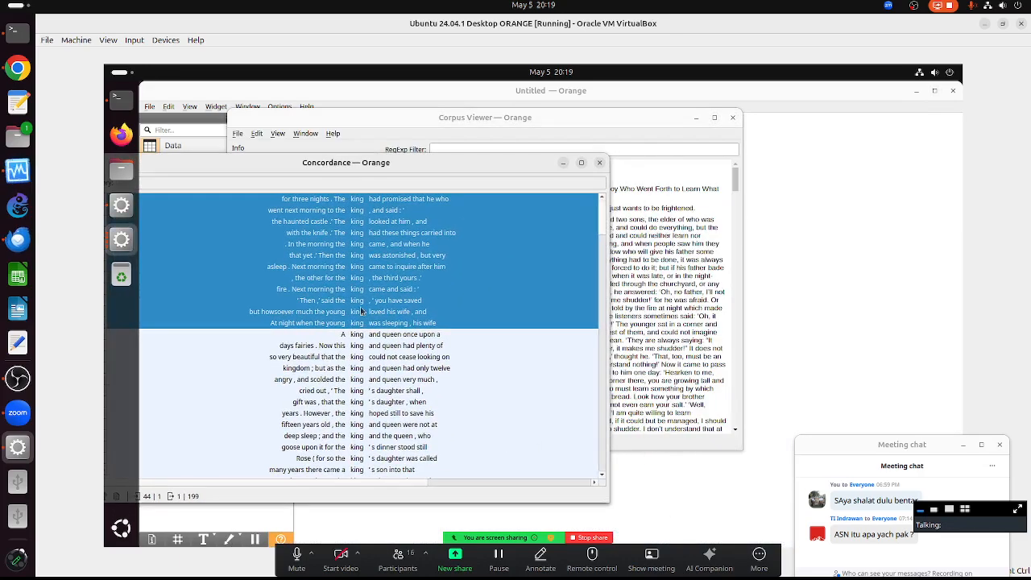
{"action": "left_click_drag", "start_coordinate": [411, 165], "coordinate": [888, 224]}
{"action": "left_click", "coordinate": [599, 119]}
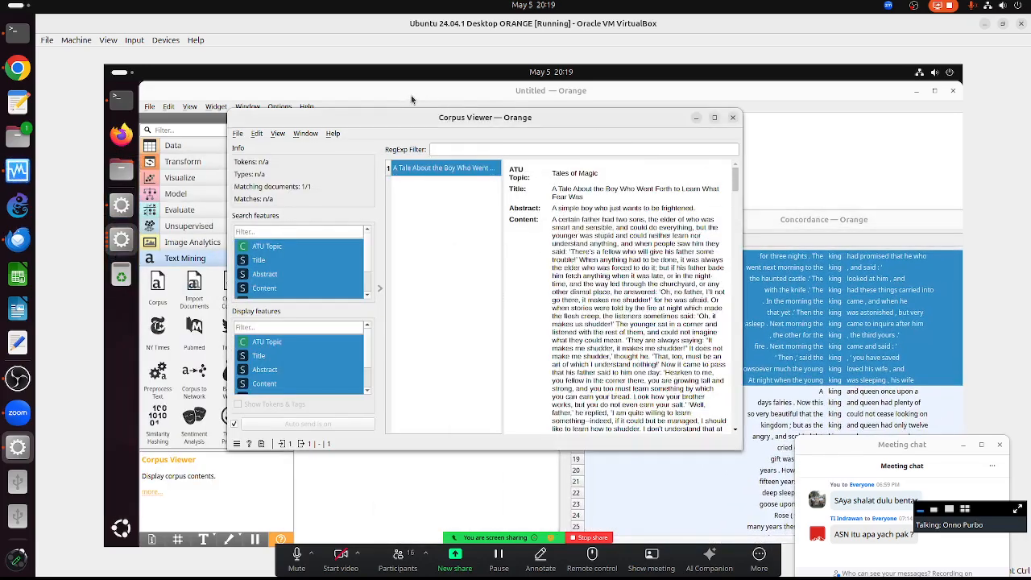
{"action": "double_click", "coordinate": [463, 118]}
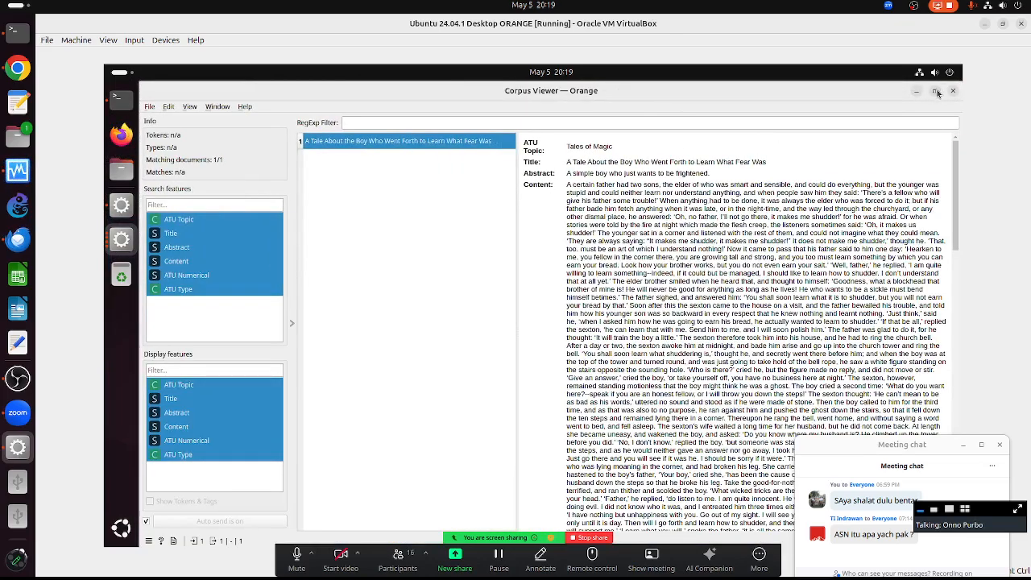
{"action": "left_click", "coordinate": [934, 92]}
{"action": "left_click", "coordinate": [755, 225]}
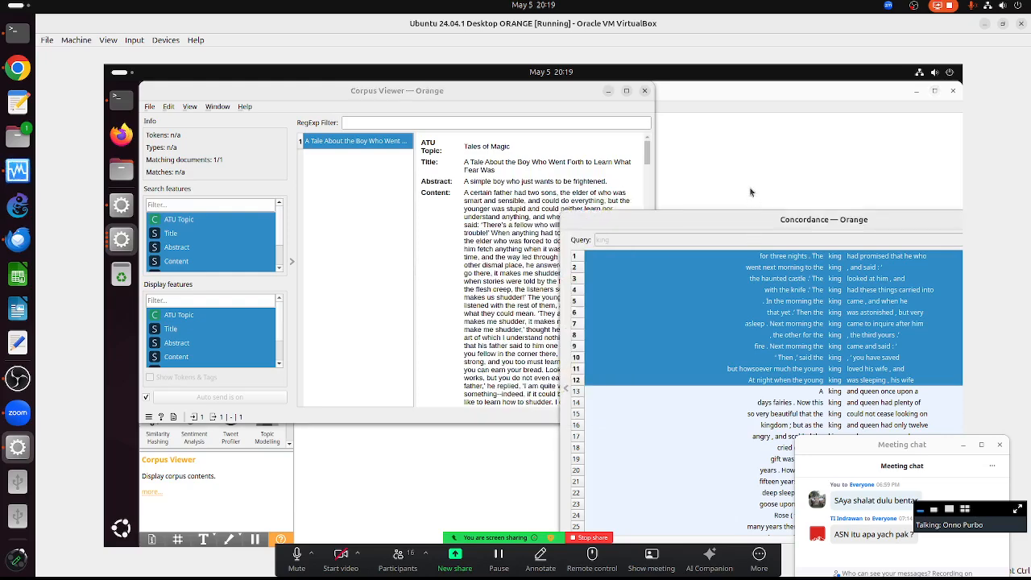
{"action": "left_click_drag", "start_coordinate": [747, 219], "coordinate": [691, 177]}
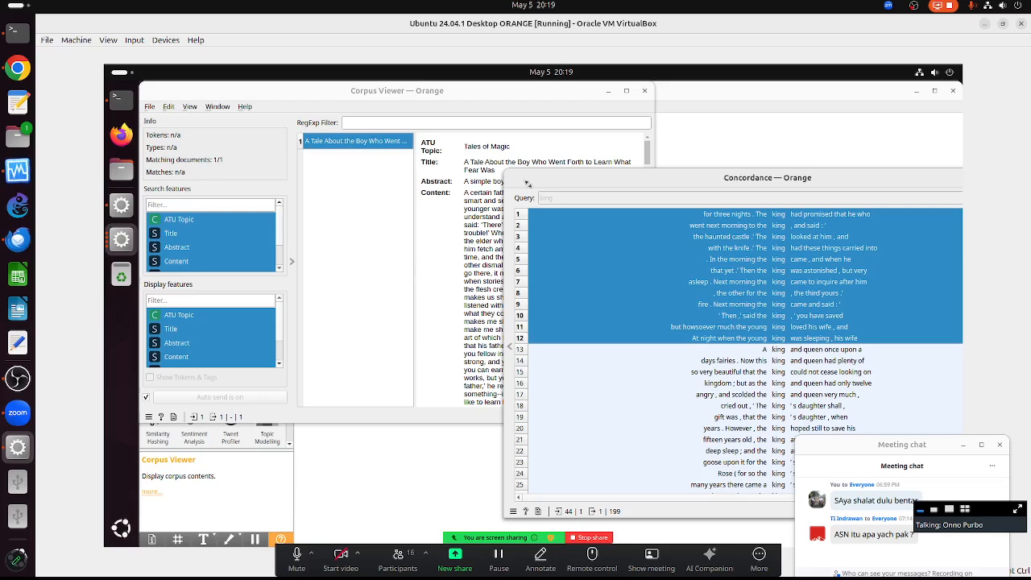
- View the 'king' passages in Brier Rose, Cinderella and Rapunzel
{"action": "left_click", "coordinate": [668, 371]}
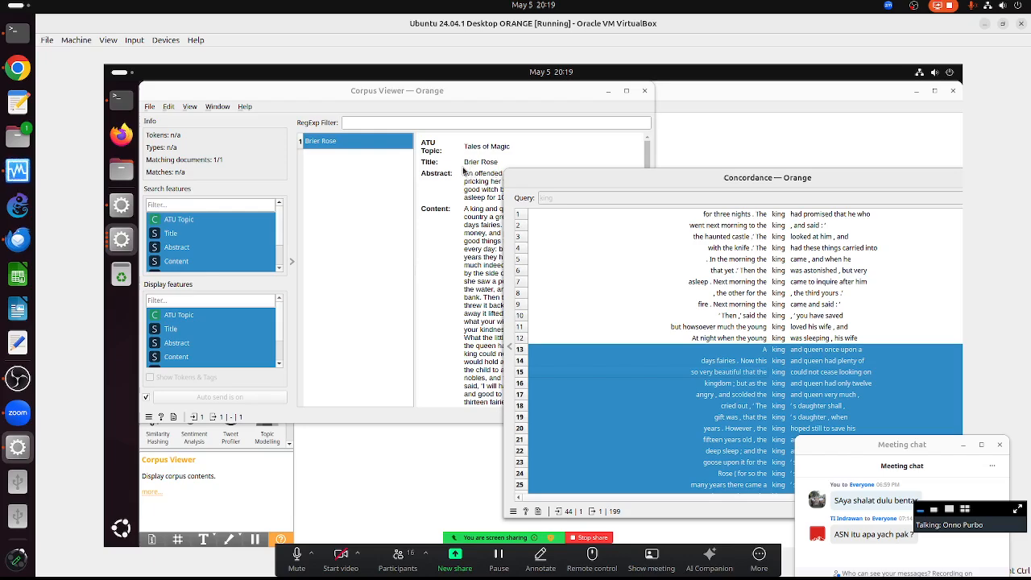
{"action": "left_click_drag", "start_coordinate": [714, 189], "coordinate": [714, 124]}
{"action": "scroll", "coordinate": [779, 281], "scroll_direction": "down", "scroll_amount": 1}
{"action": "scroll", "coordinate": [780, 281], "scroll_direction": "down", "scroll_amount": 6}
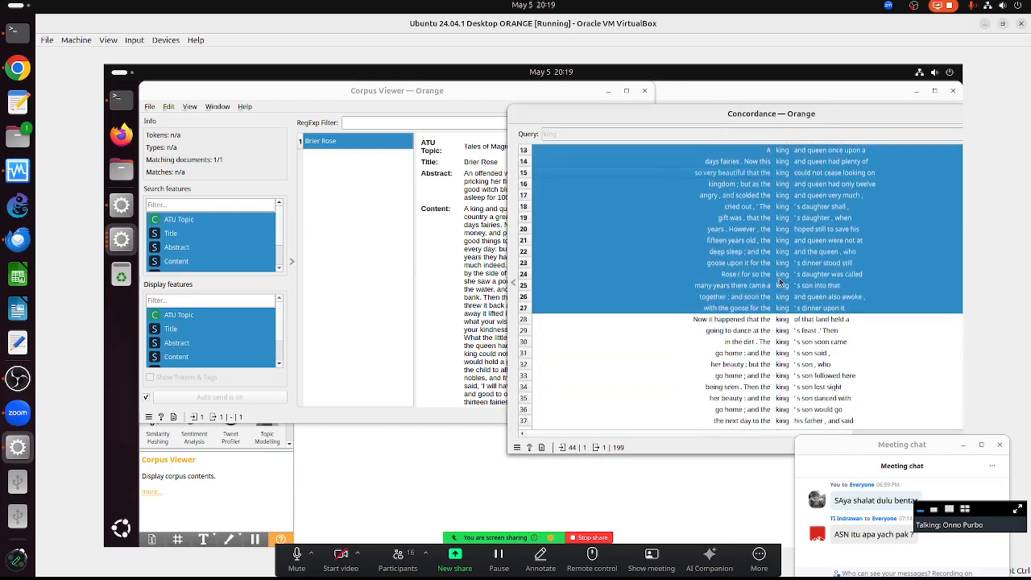
{"action": "left_click", "coordinate": [734, 247]}
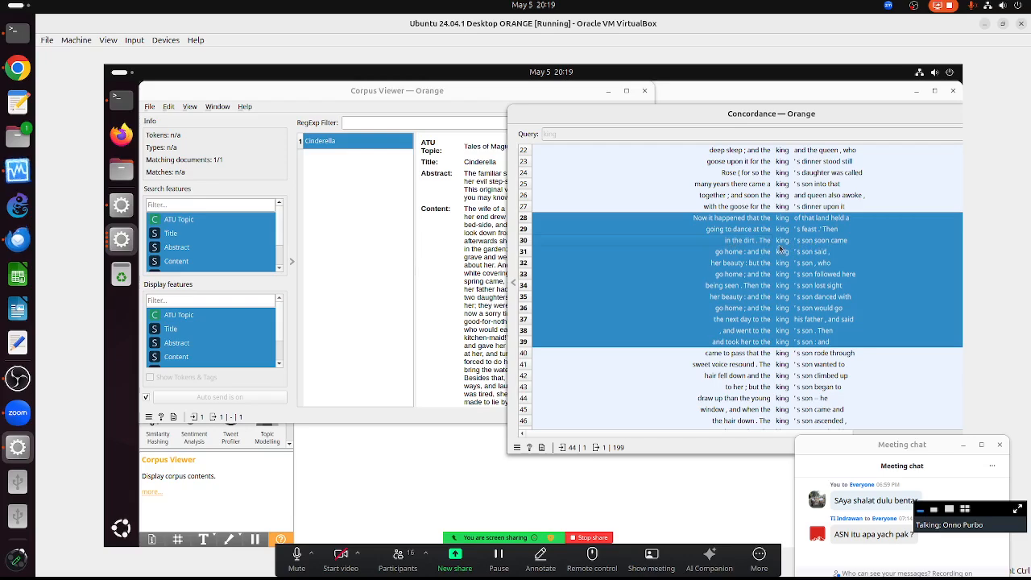
{"action": "left_click", "coordinate": [744, 174]}
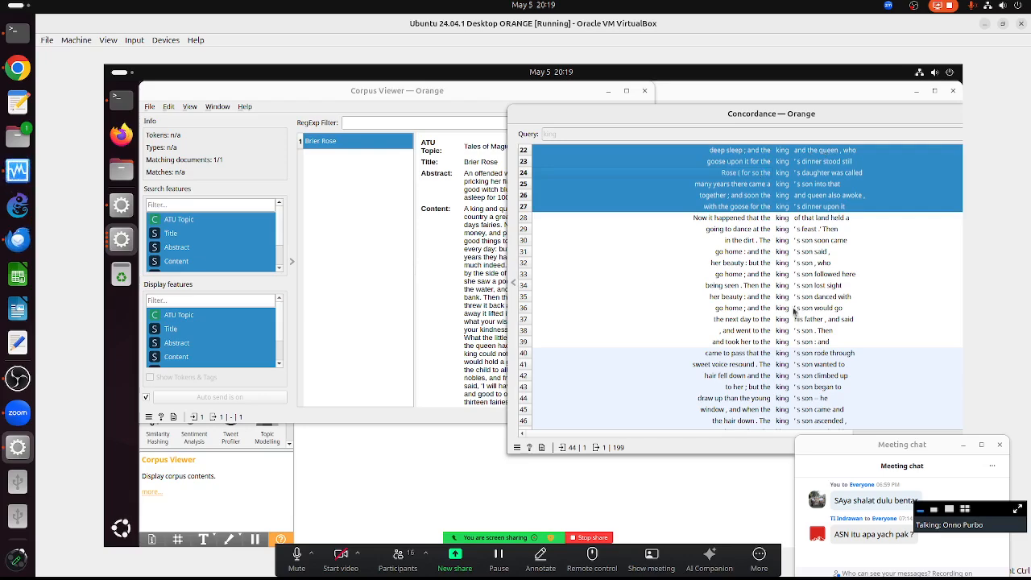
{"action": "left_click", "coordinate": [764, 368]}
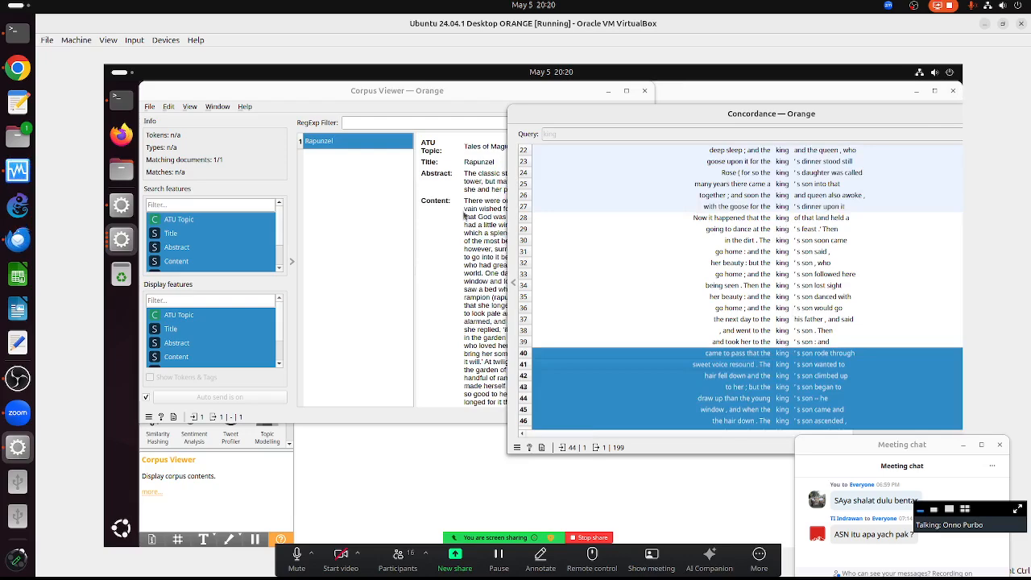
{"action": "left_click", "coordinate": [458, 462]}
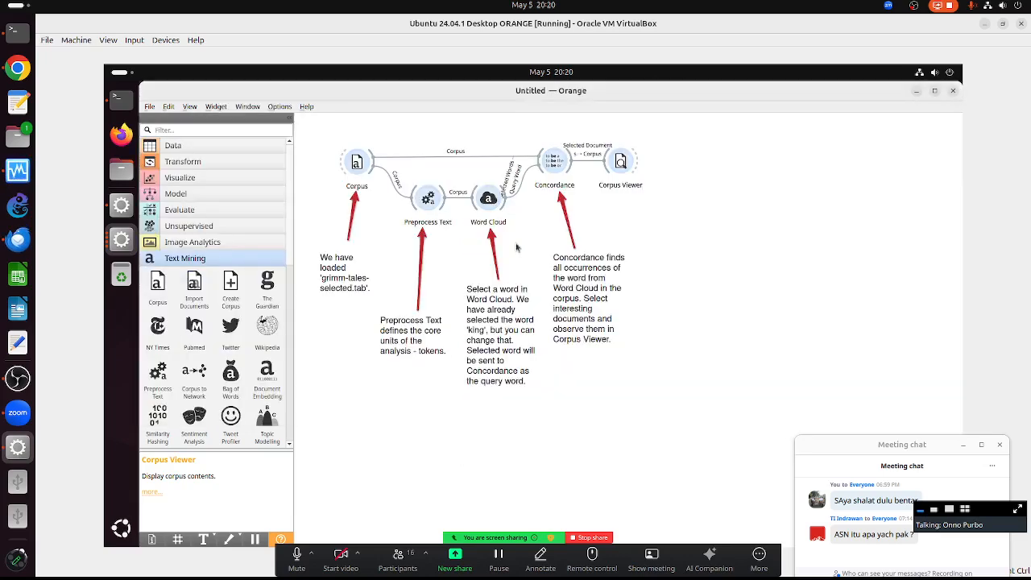
- Choose 'little' in the Word Cloud and check its Concordance occurrences in the tales
{"action": "double_click", "coordinate": [488, 199]}
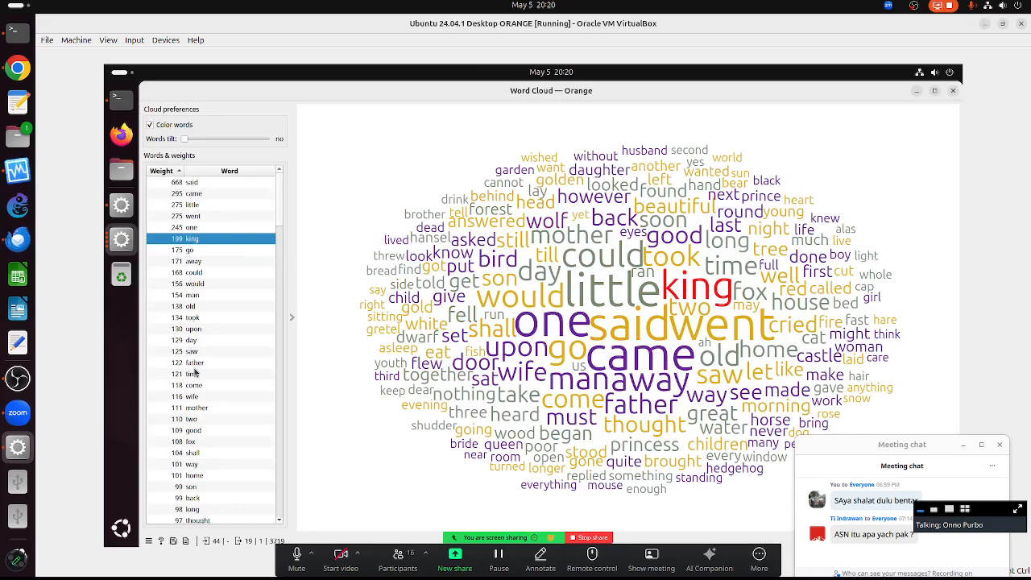
{"action": "left_click", "coordinate": [191, 206]}
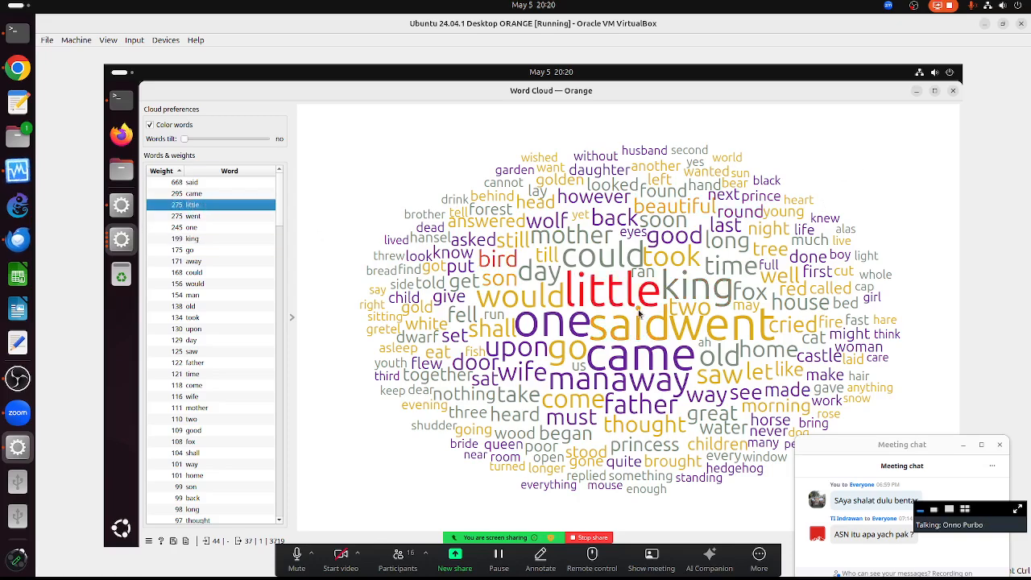
{"action": "left_click", "coordinate": [916, 93]}
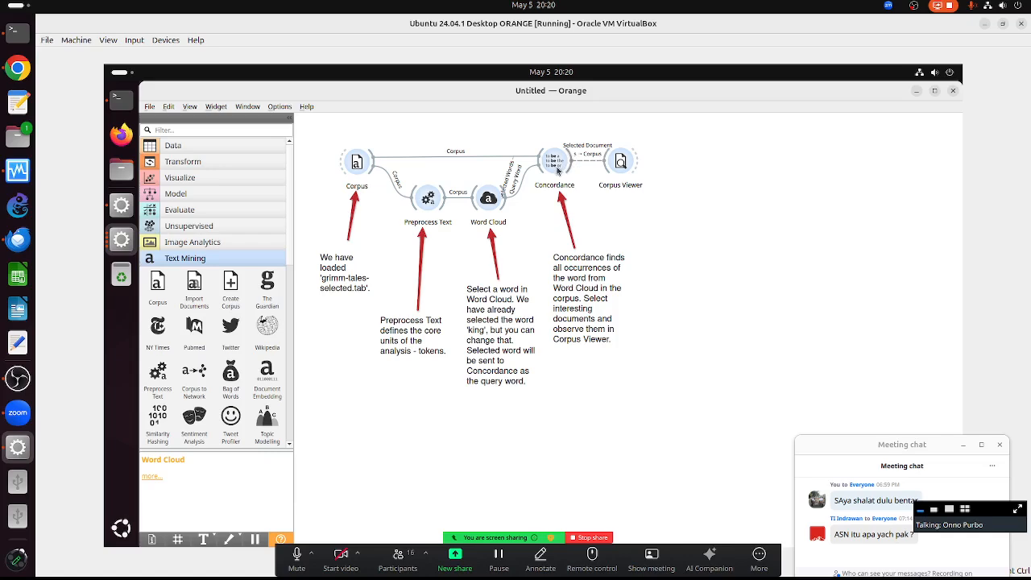
{"action": "double_click", "coordinate": [555, 168]}
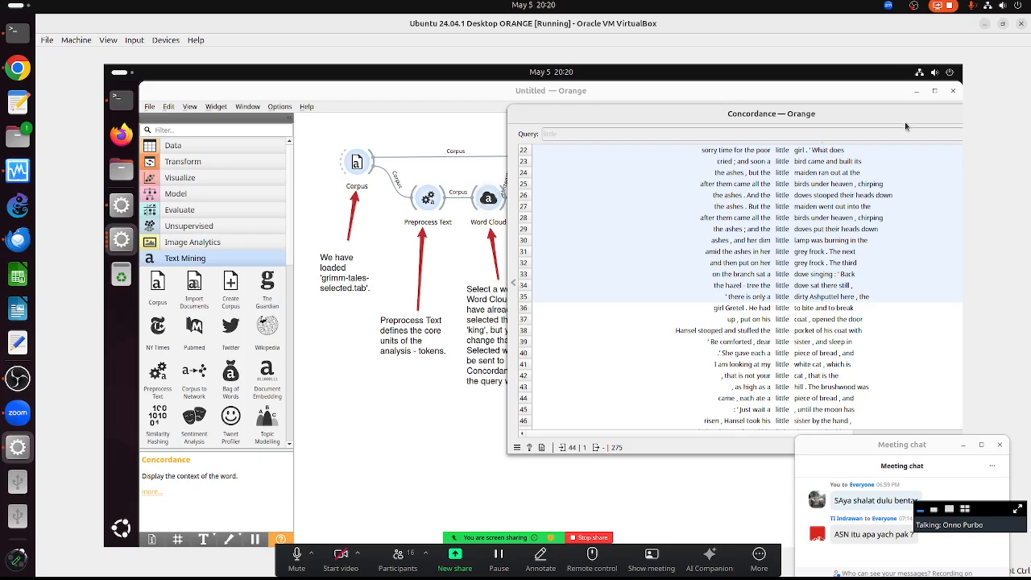
{"action": "left_click_drag", "start_coordinate": [857, 116], "coordinate": [872, 263]}
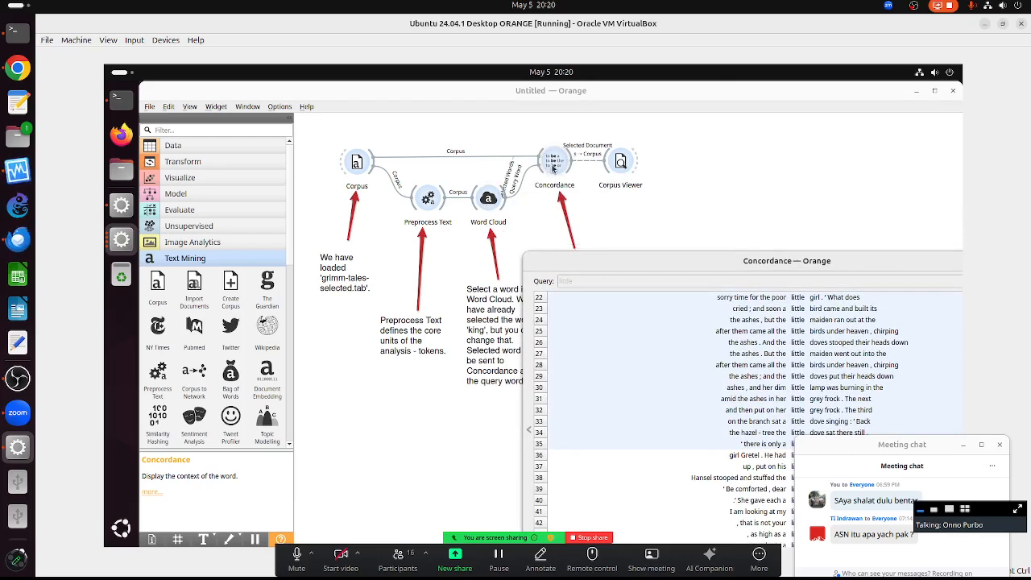
{"action": "left_click", "coordinate": [620, 161]}
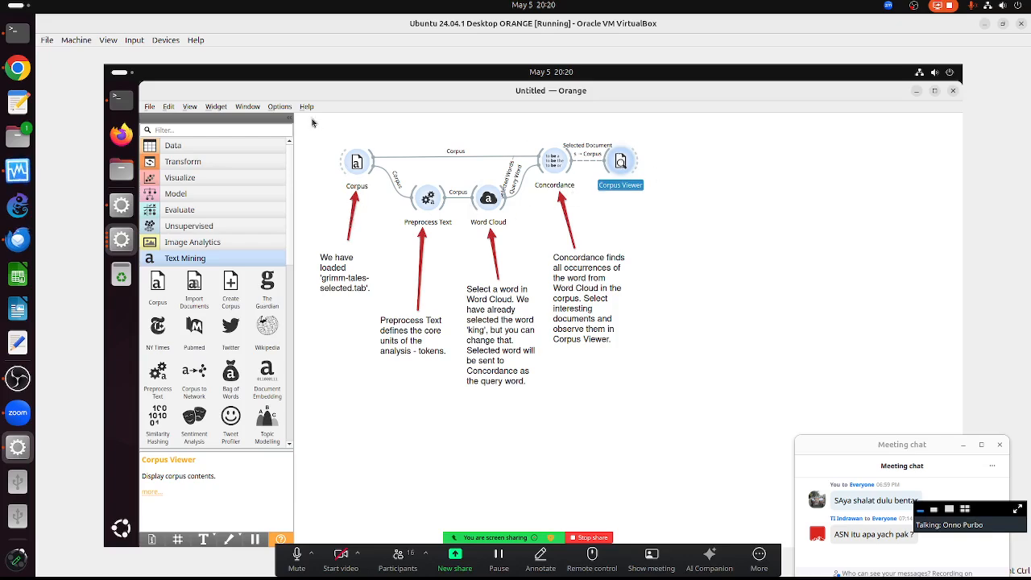
- Delete the whole Concordance workflow and load Hierarchical Clustering on Text from Example Workflows
{"action": "left_click_drag", "start_coordinate": [313, 122], "coordinate": [697, 410]}
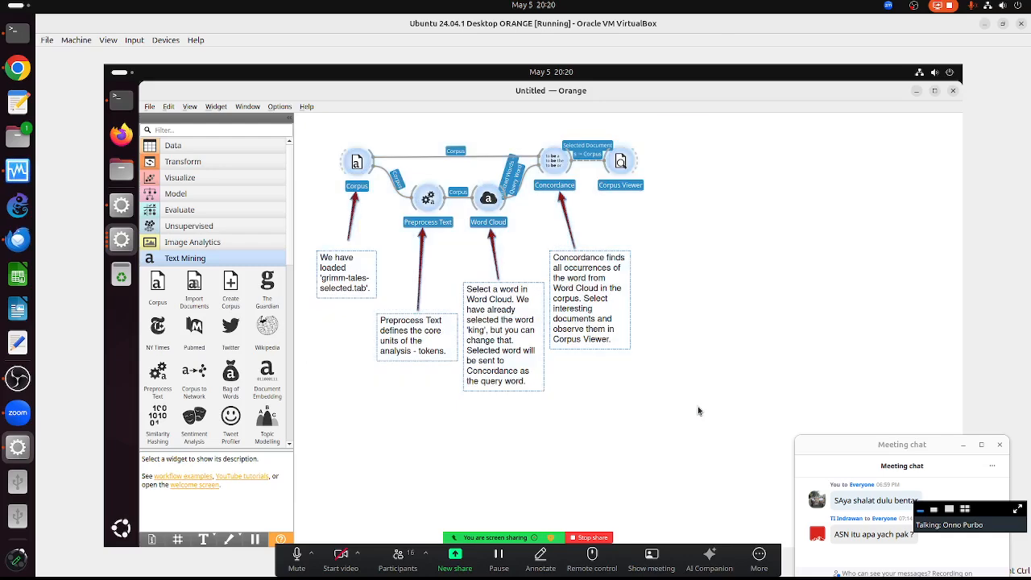
{"action": "key", "text": "Delete"}
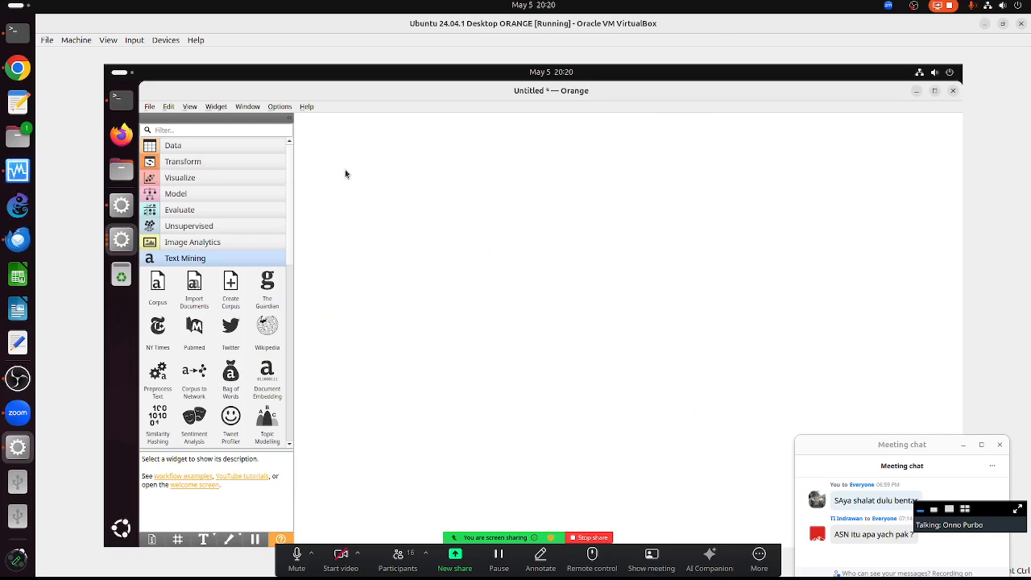
{"action": "left_click", "coordinate": [304, 108]}
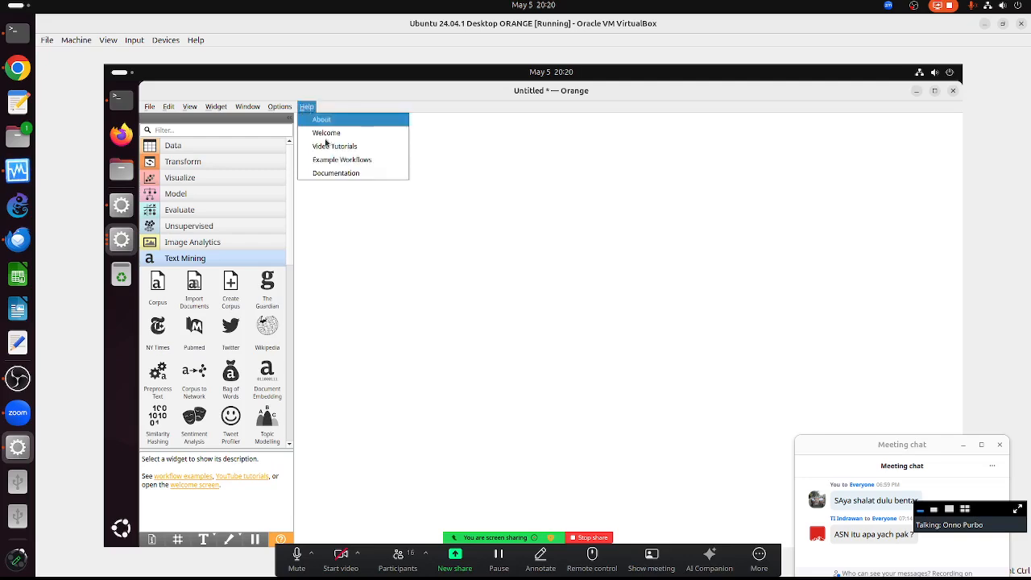
{"action": "left_click", "coordinate": [355, 160]}
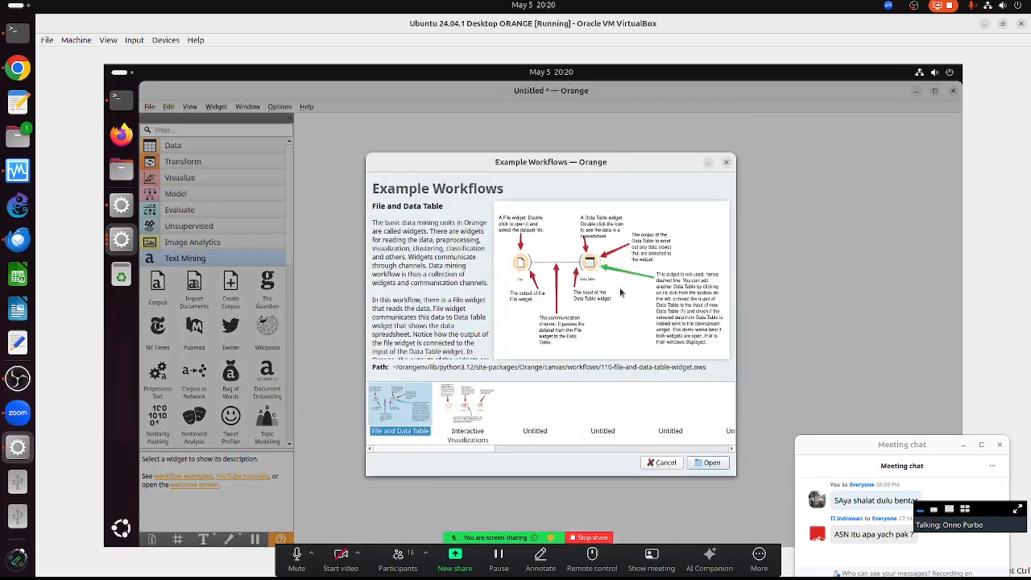
{"action": "left_click", "coordinate": [678, 449]}
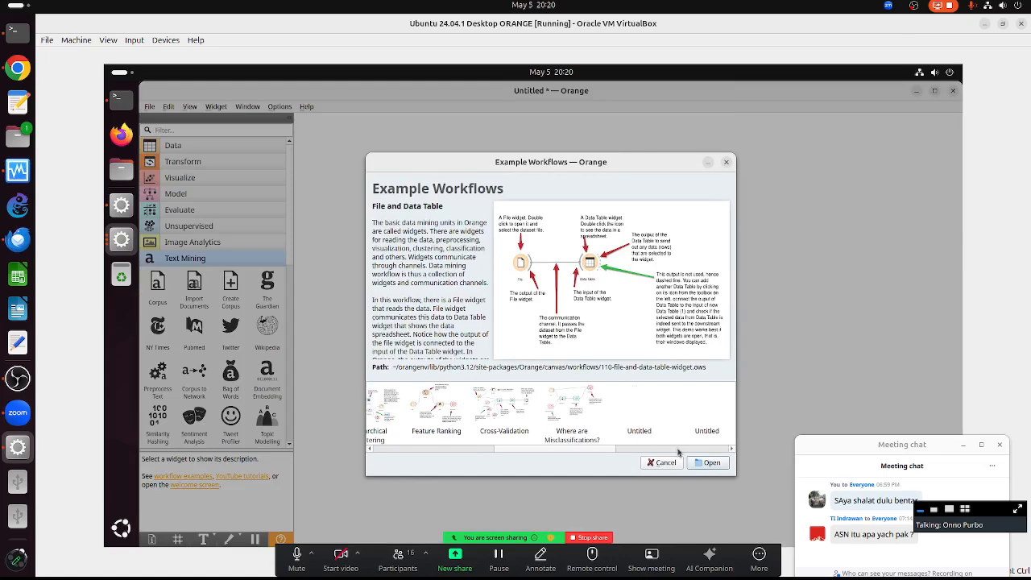
{"action": "left_click", "coordinate": [678, 451]}
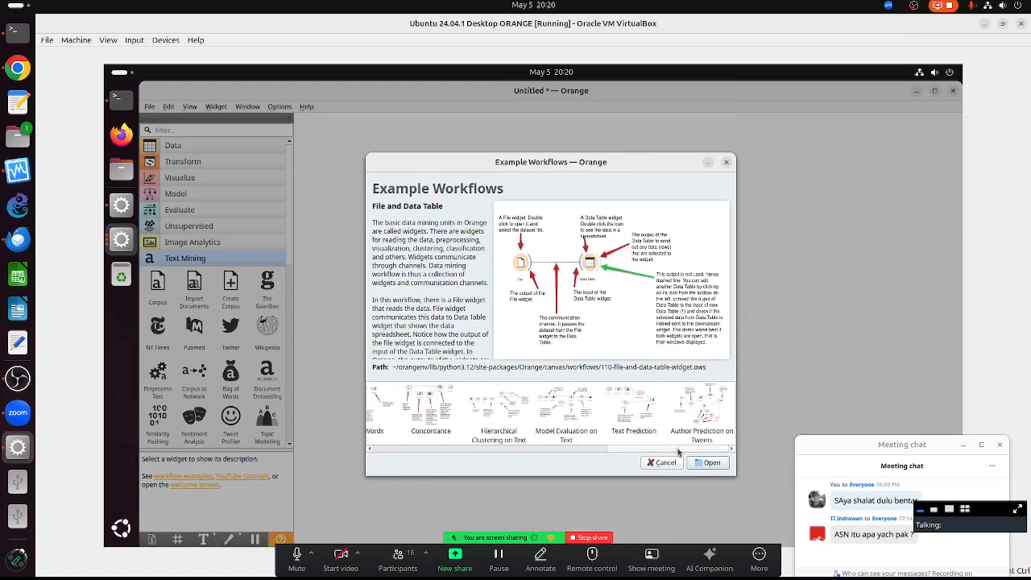
{"action": "left_click", "coordinate": [502, 411]}
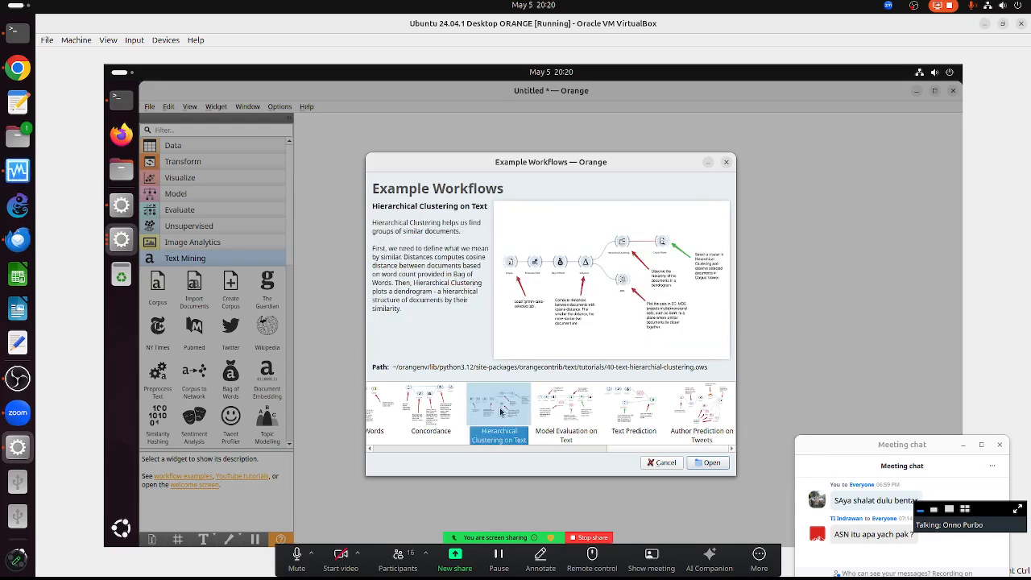
{"action": "double_click", "coordinate": [500, 412]}
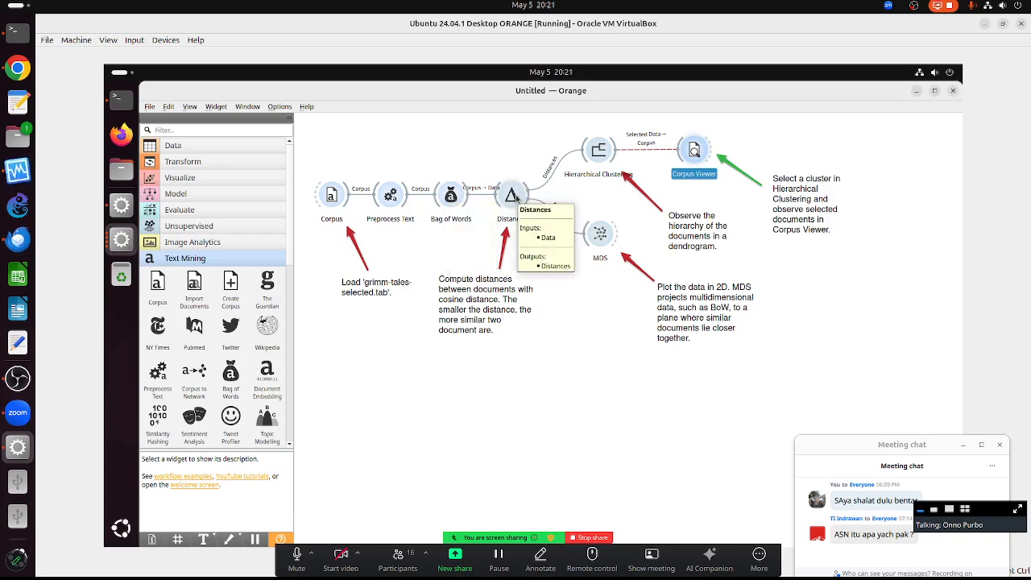
- Open the Hierarchical Clustering dendrogram, scroll through the 44 tales, and move it left
{"action": "double_click", "coordinate": [600, 151]}
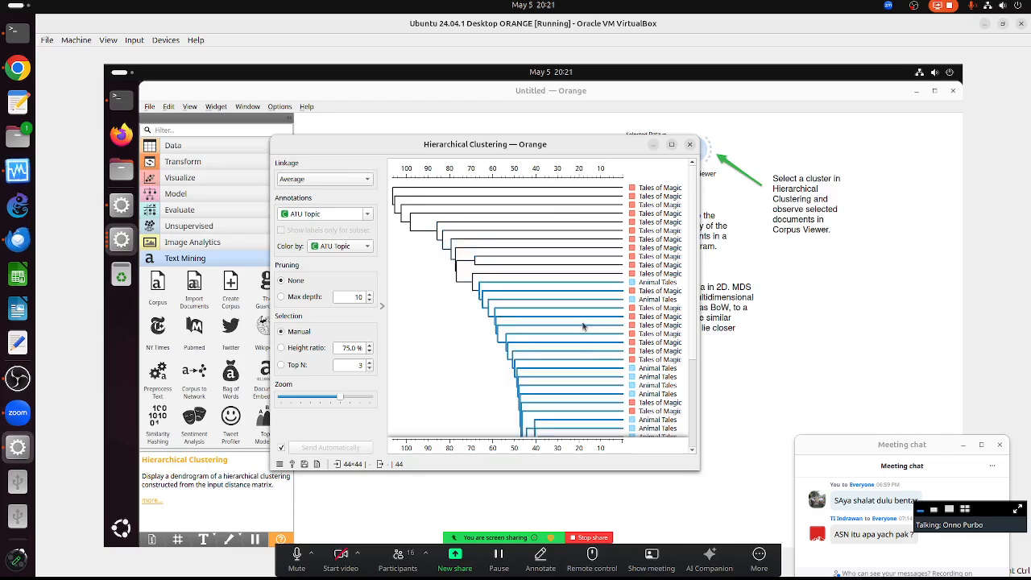
{"action": "scroll", "coordinate": [580, 346], "scroll_direction": "down", "scroll_amount": 5}
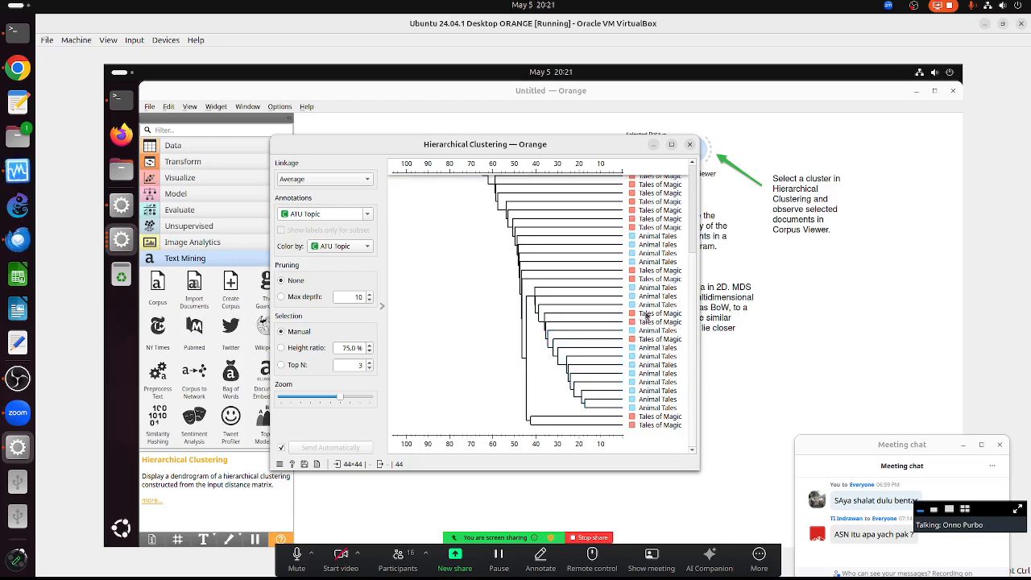
{"action": "scroll", "coordinate": [569, 302], "scroll_direction": "up", "scroll_amount": 3}
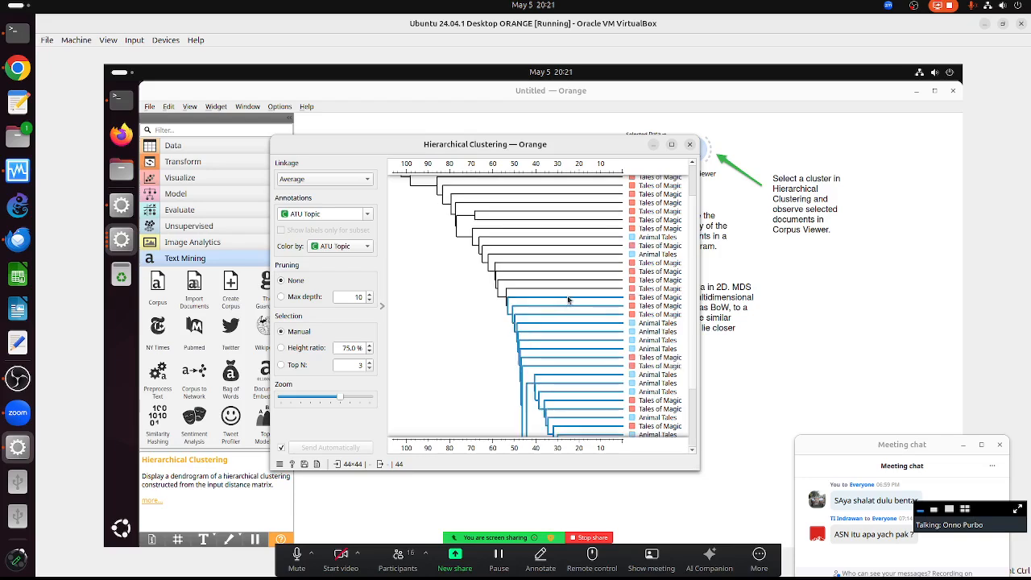
{"action": "scroll", "coordinate": [568, 300], "scroll_direction": "up", "scroll_amount": 2}
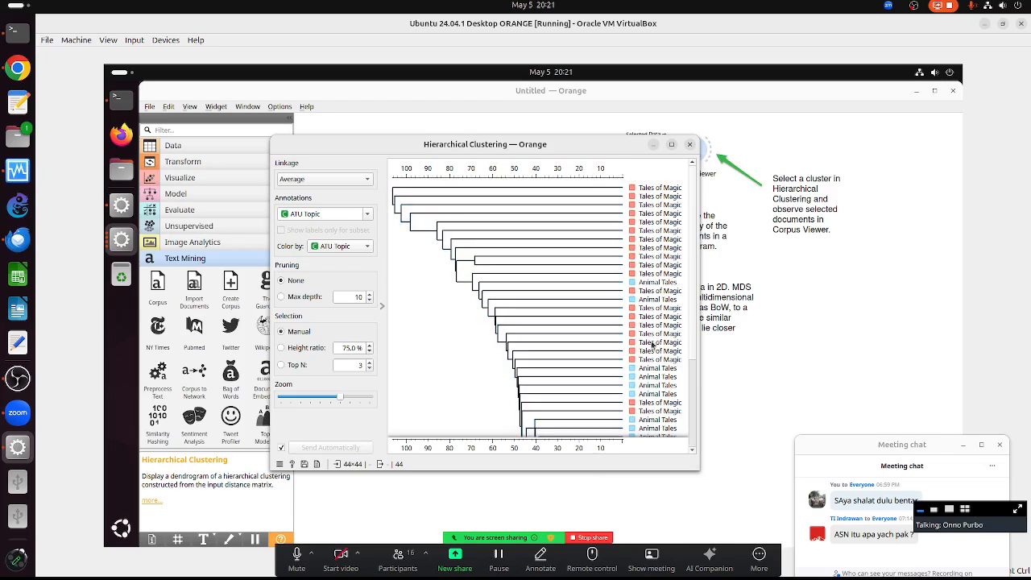
{"action": "scroll", "coordinate": [600, 377], "scroll_direction": "down", "scroll_amount": 4}
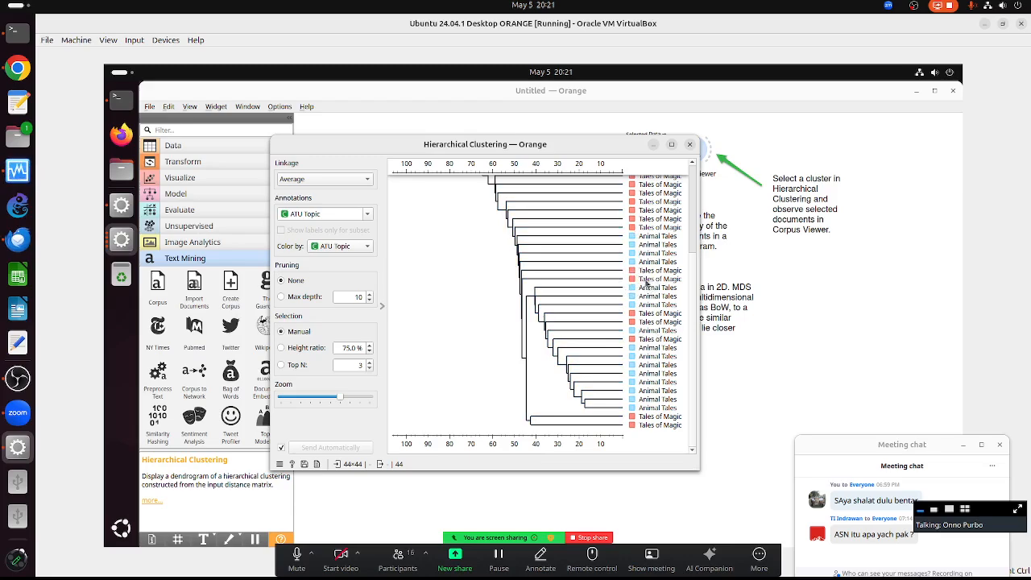
{"action": "left_click_drag", "start_coordinate": [573, 144], "coordinate": [424, 154]}
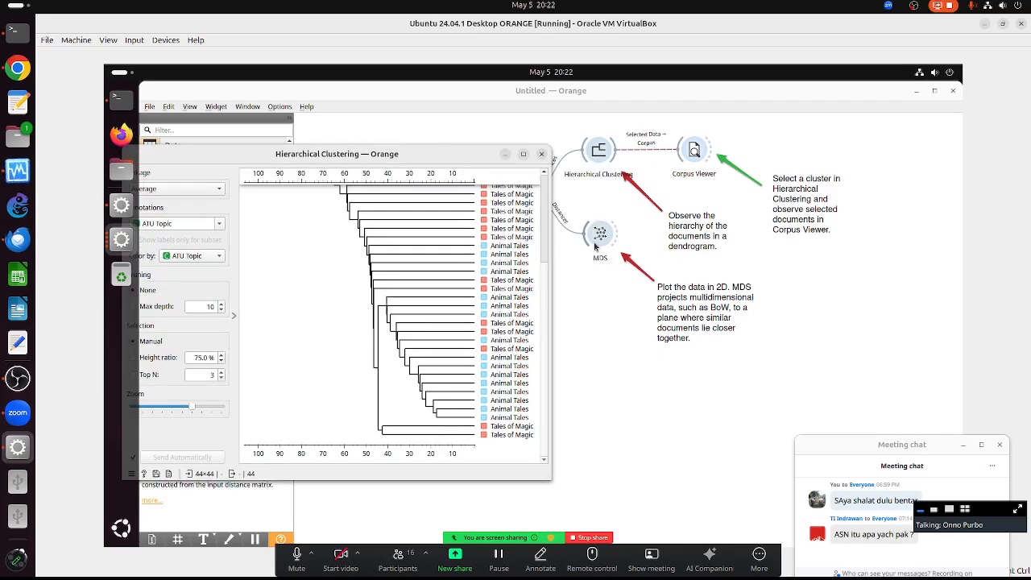
- Maximize the MDS plot and colour points by ATU Type, briefly comparing ATU Topic
{"action": "double_click", "coordinate": [595, 246]}
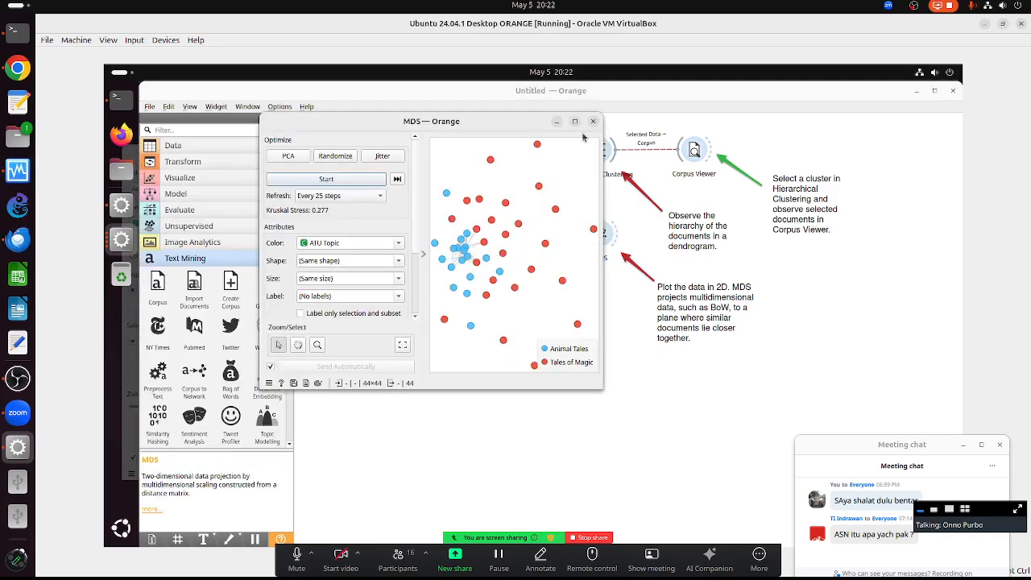
{"action": "left_click", "coordinate": [577, 122]}
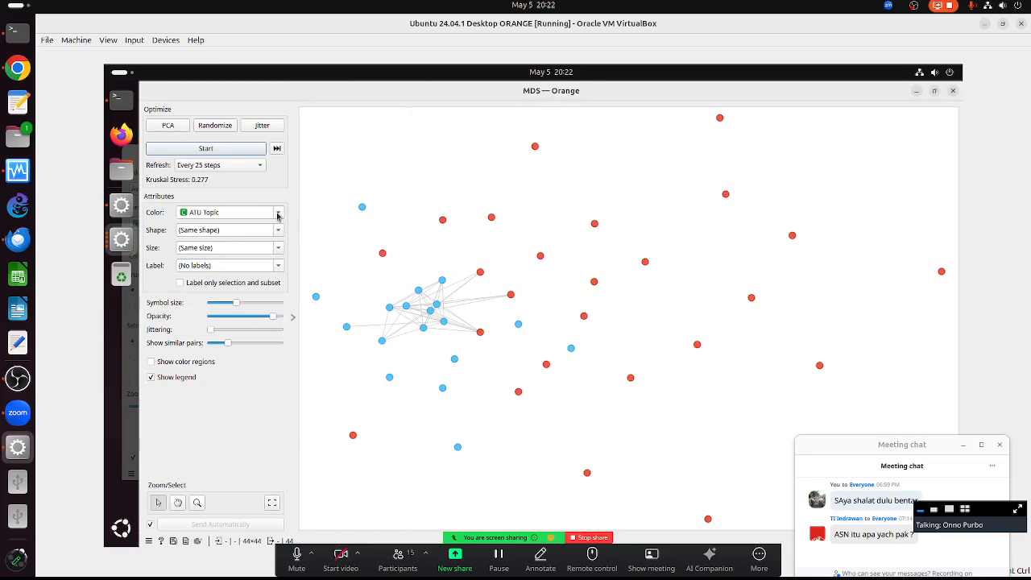
{"action": "left_click", "coordinate": [277, 215]}
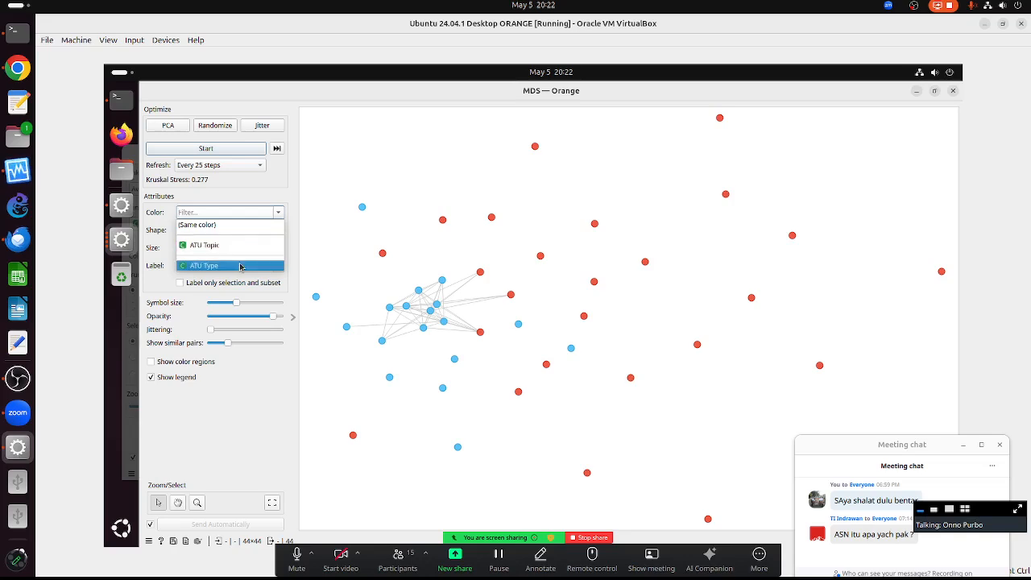
{"action": "left_click", "coordinate": [241, 266]}
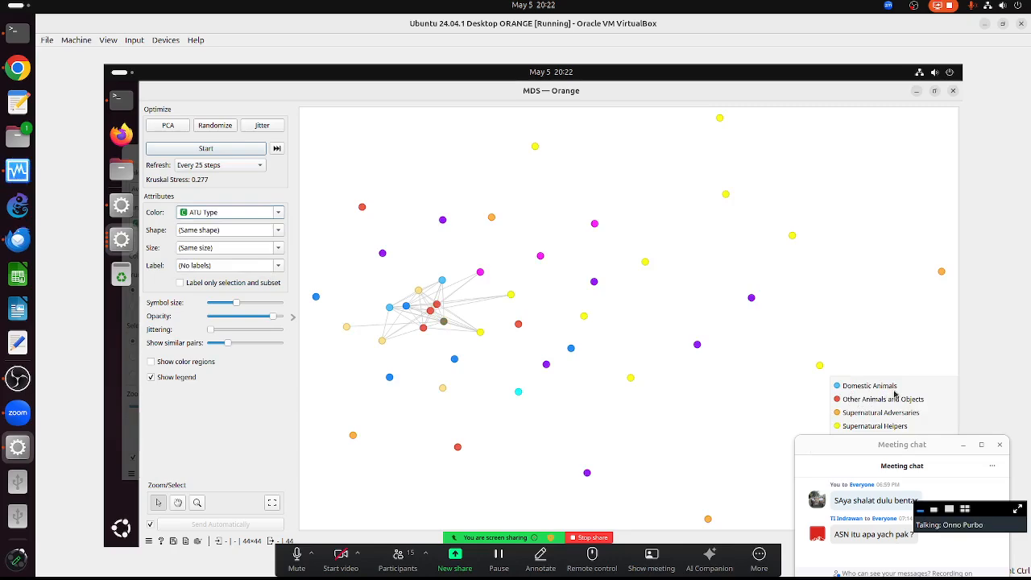
{"action": "left_click_drag", "start_coordinate": [876, 447], "coordinate": [881, 504]}
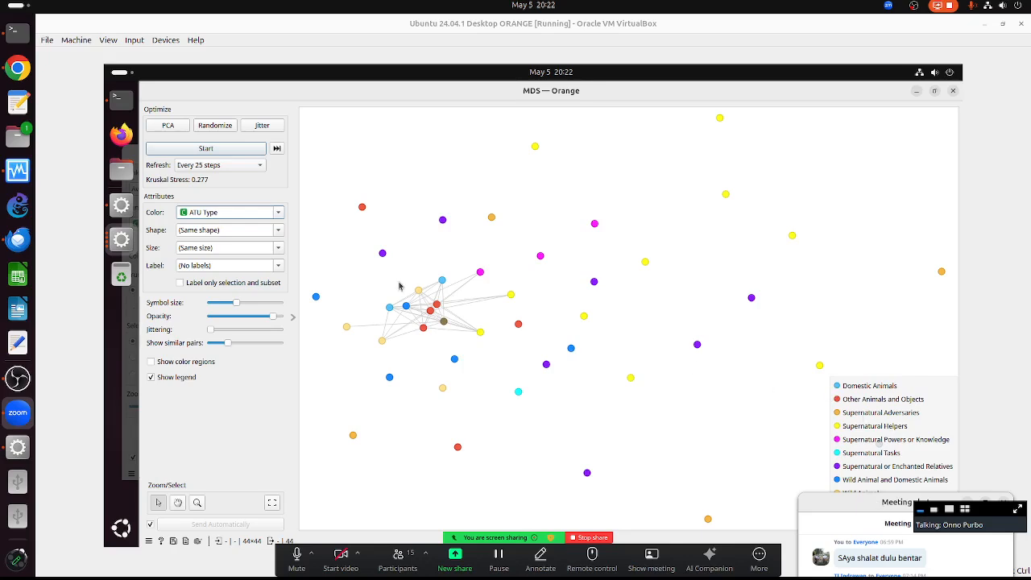
{"action": "left_click", "coordinate": [276, 212]}
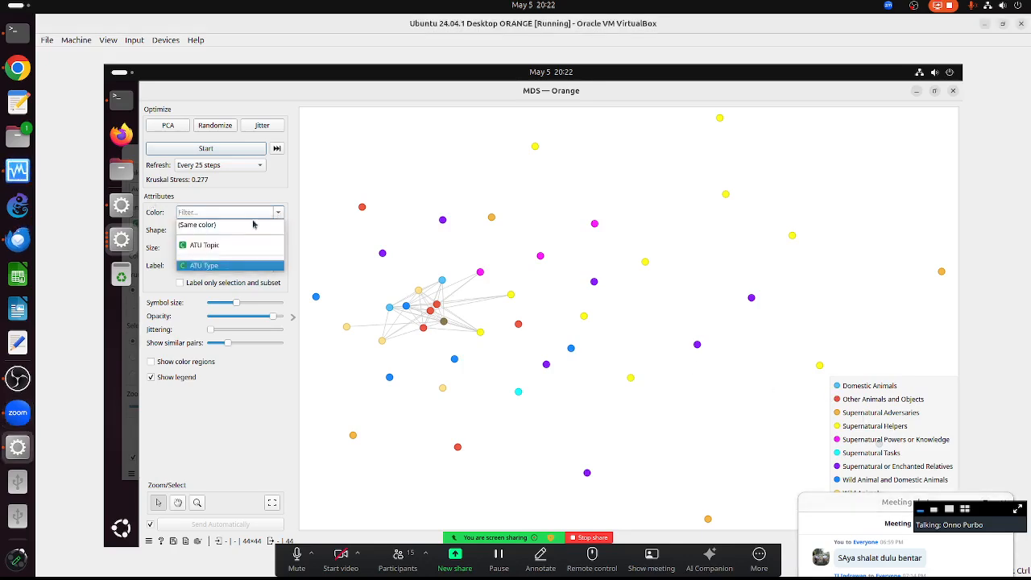
{"action": "left_click", "coordinate": [232, 245]}
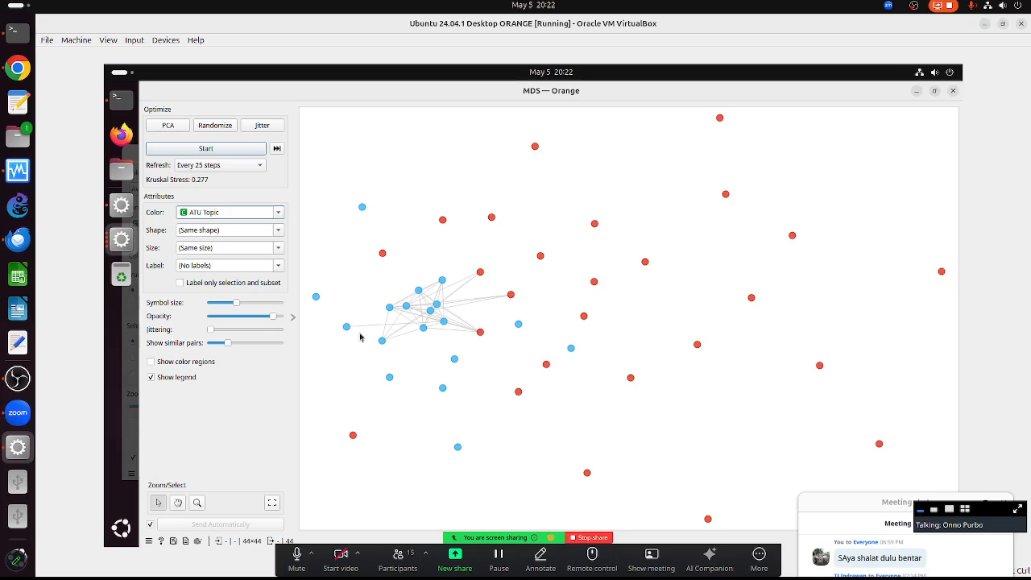
{"action": "left_click", "coordinate": [280, 213]}
{"action": "left_click", "coordinate": [251, 265]}
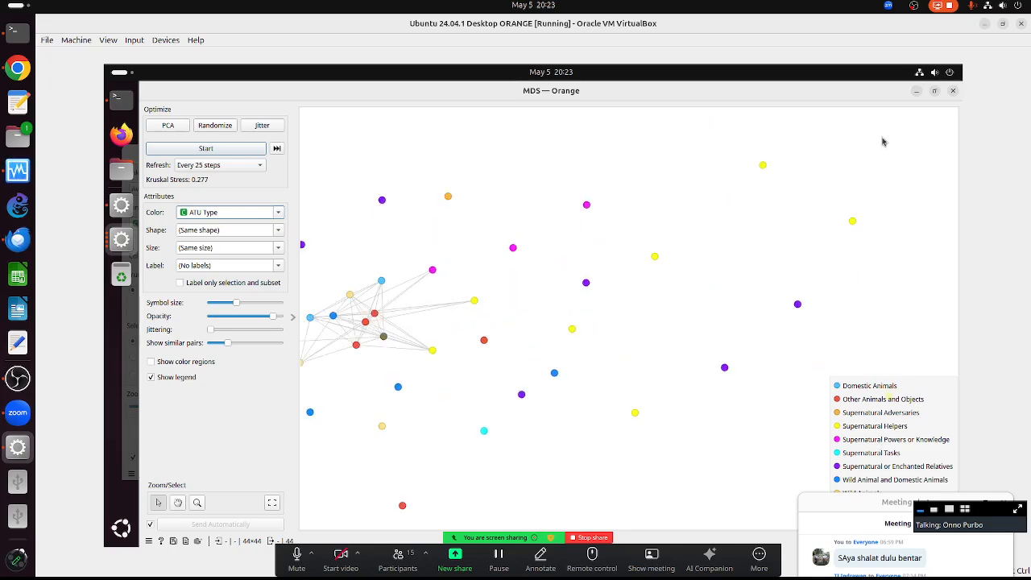
{"action": "left_click", "coordinate": [953, 92]}
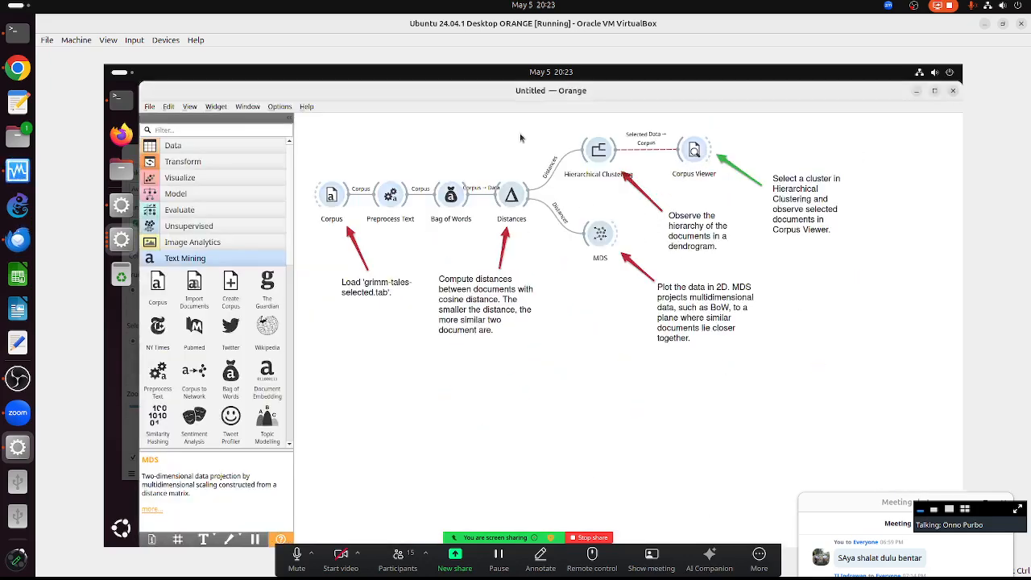
- Select the Animal Tales cluster in the dendrogram and open it in Corpus Viewer
{"action": "double_click", "coordinate": [594, 154]}
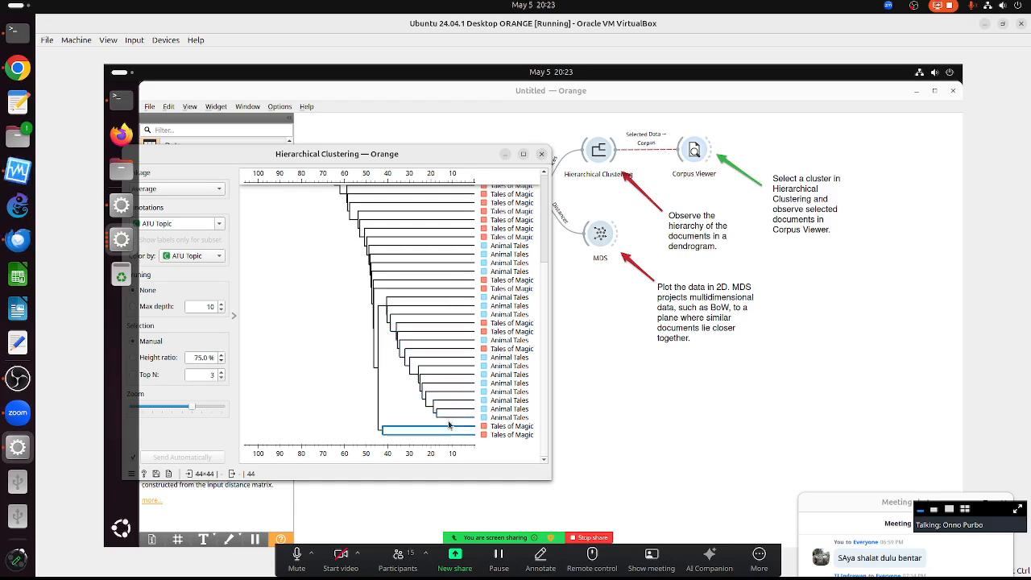
{"action": "left_click", "coordinate": [427, 387]}
{"action": "left_click", "coordinate": [428, 388]}
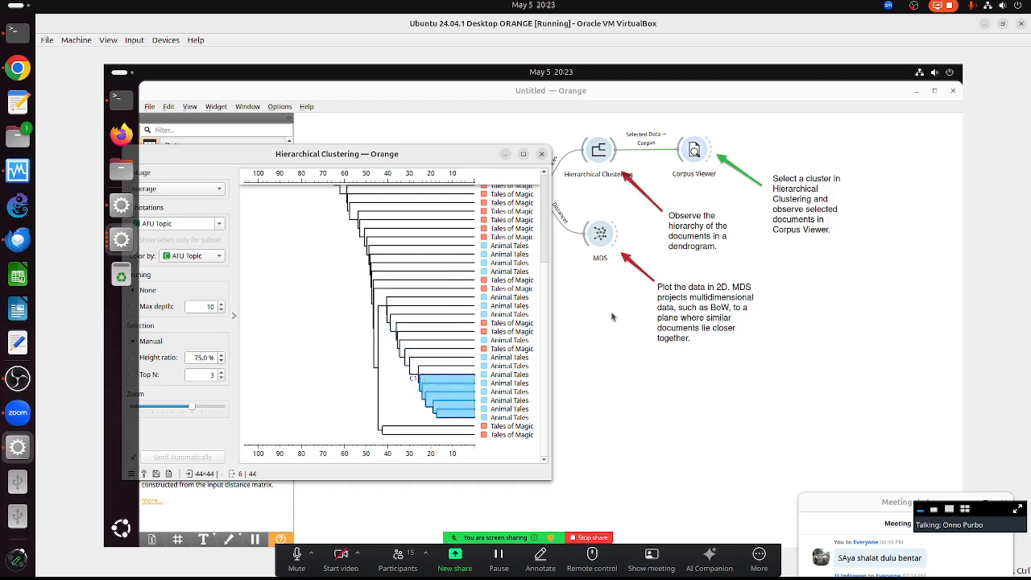
{"action": "double_click", "coordinate": [697, 152]}
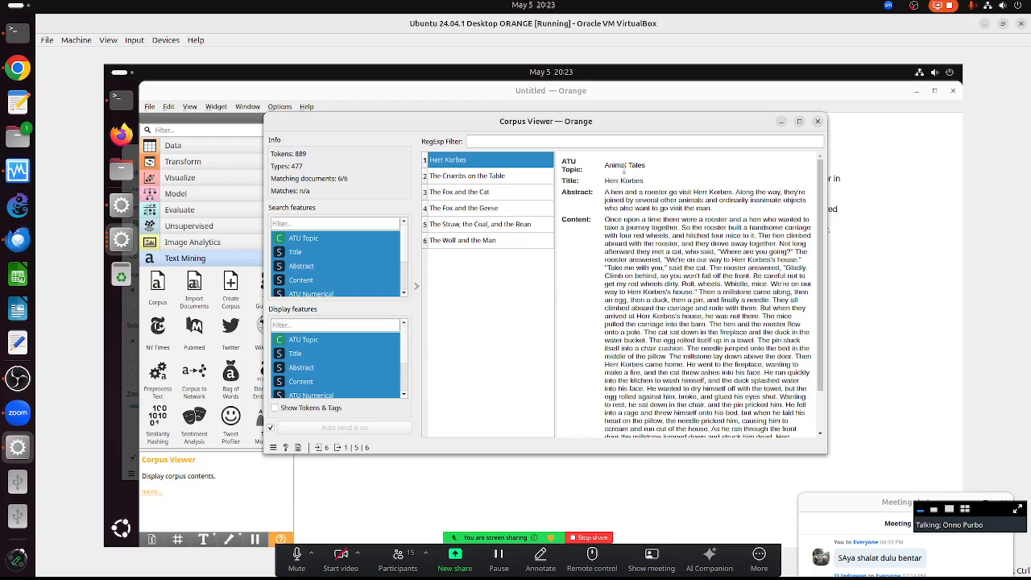
- Read The Crumbs on the Table, fox tales, The Straw, the Coal, and the Bean, and The Wolf and the Man
{"action": "left_click", "coordinate": [466, 174]}
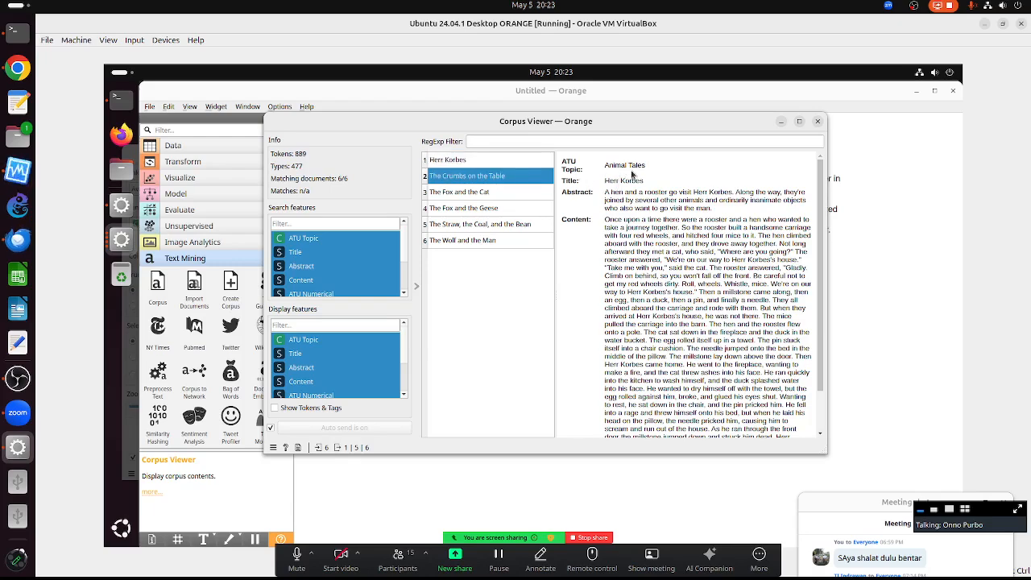
{"action": "left_click", "coordinate": [485, 193]}
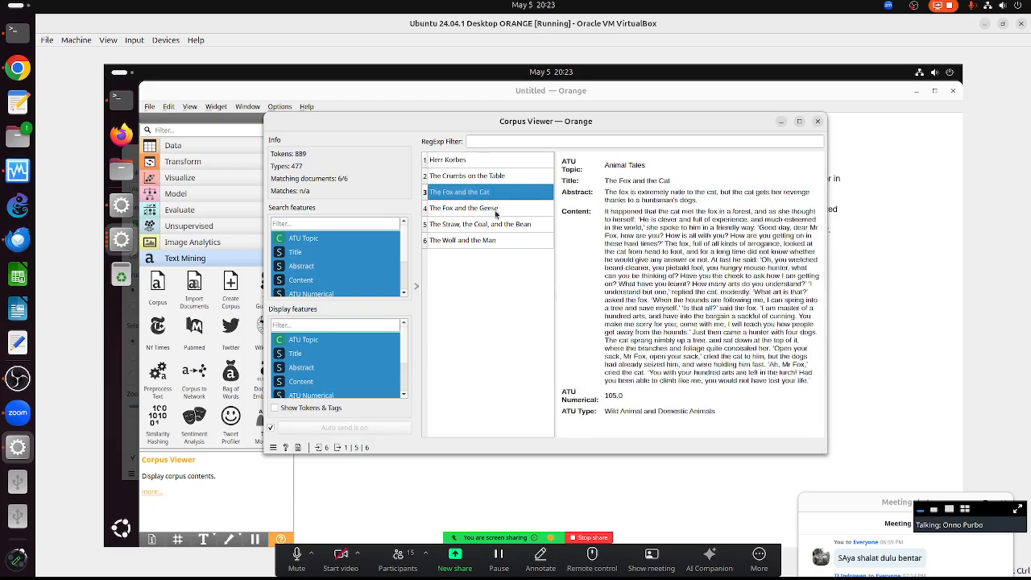
{"action": "left_click", "coordinate": [495, 210]}
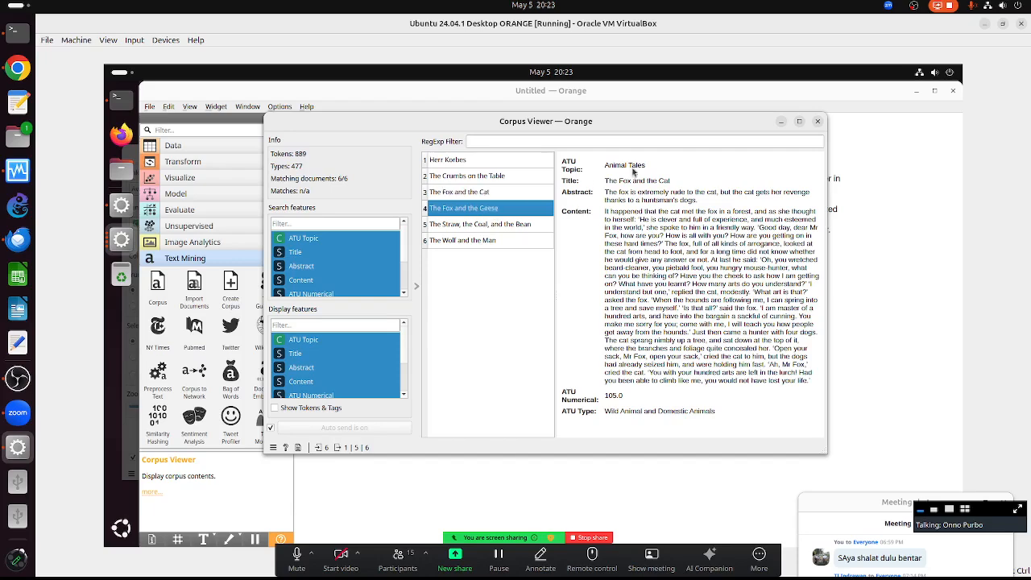
{"action": "left_click", "coordinate": [491, 226]}
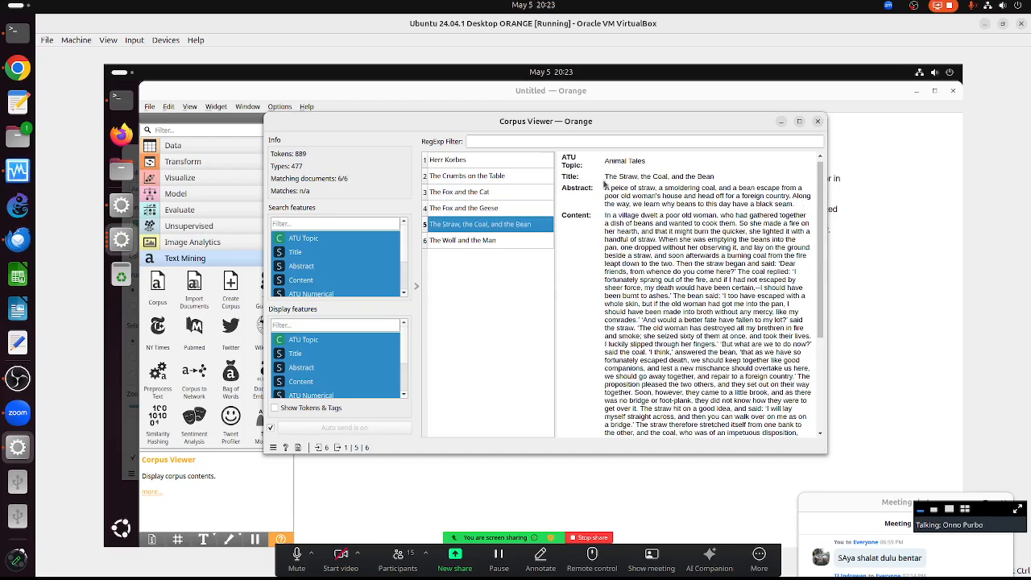
{"action": "left_click", "coordinate": [470, 240]}
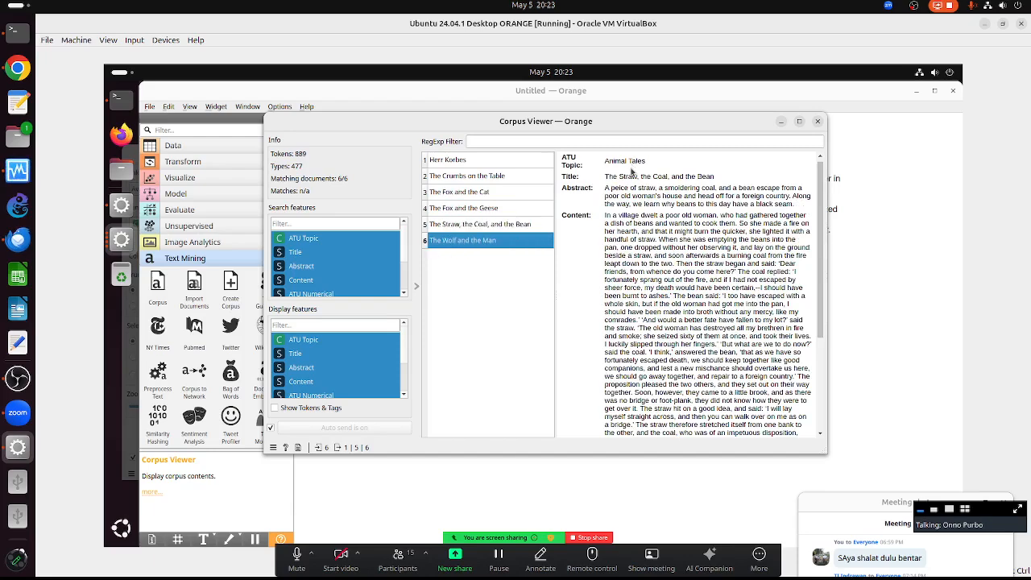
{"action": "left_click", "coordinate": [816, 122]}
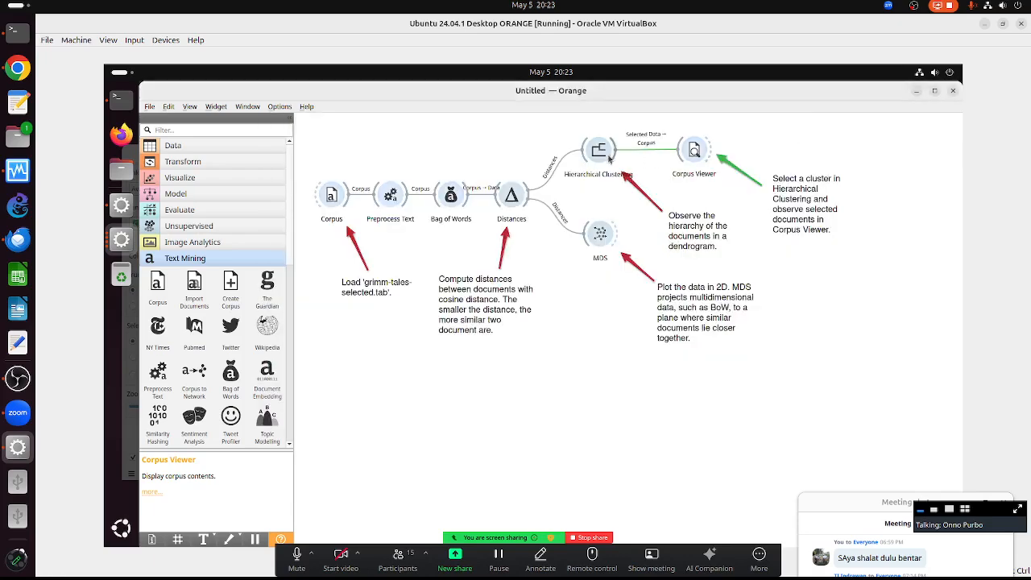
- Try dendrogram clusters of 41, all, 32 and 2 documents, settling on the 37-document one
{"action": "double_click", "coordinate": [596, 158]}
{"action": "scroll", "coordinate": [380, 222], "scroll_direction": "up", "scroll_amount": 5}
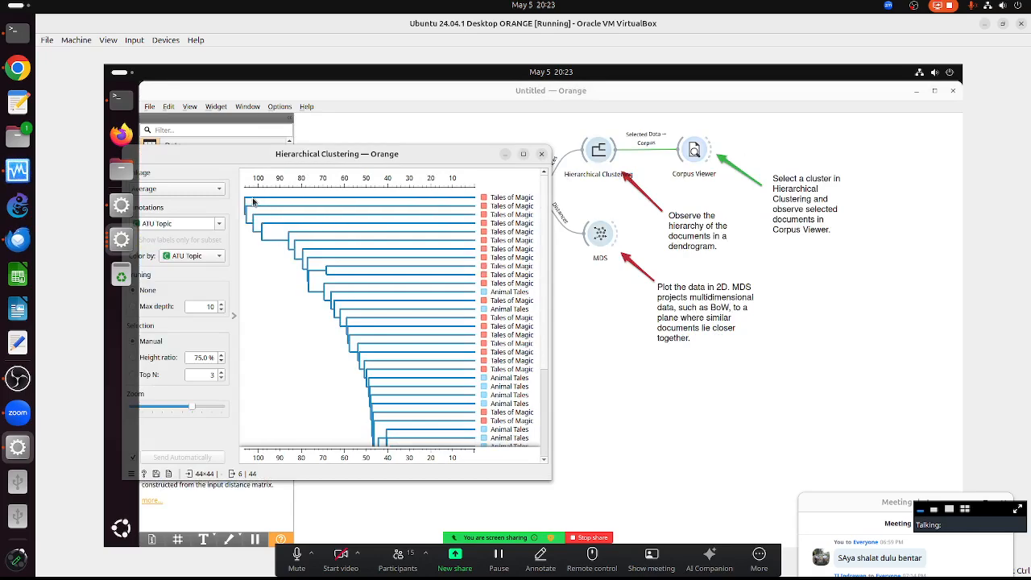
{"action": "left_click", "coordinate": [272, 235]}
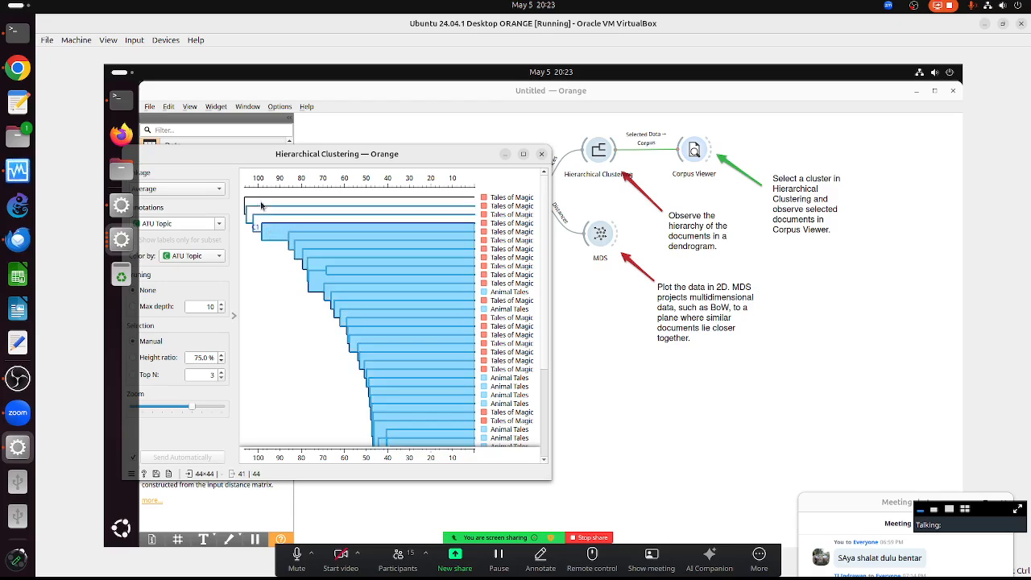
{"action": "left_click", "coordinate": [259, 200]}
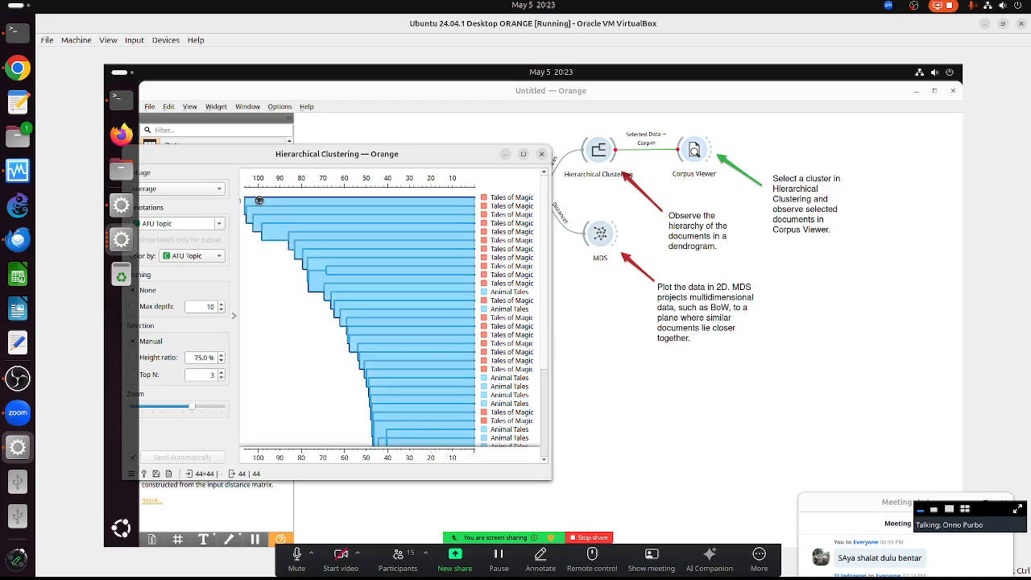
{"action": "left_click", "coordinate": [362, 292]}
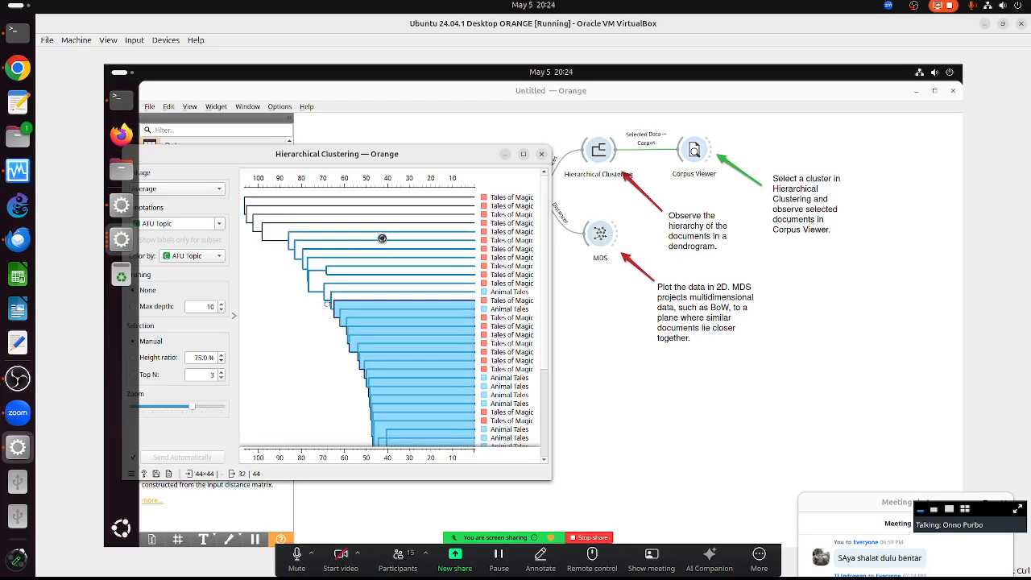
{"action": "left_click", "coordinate": [376, 269]}
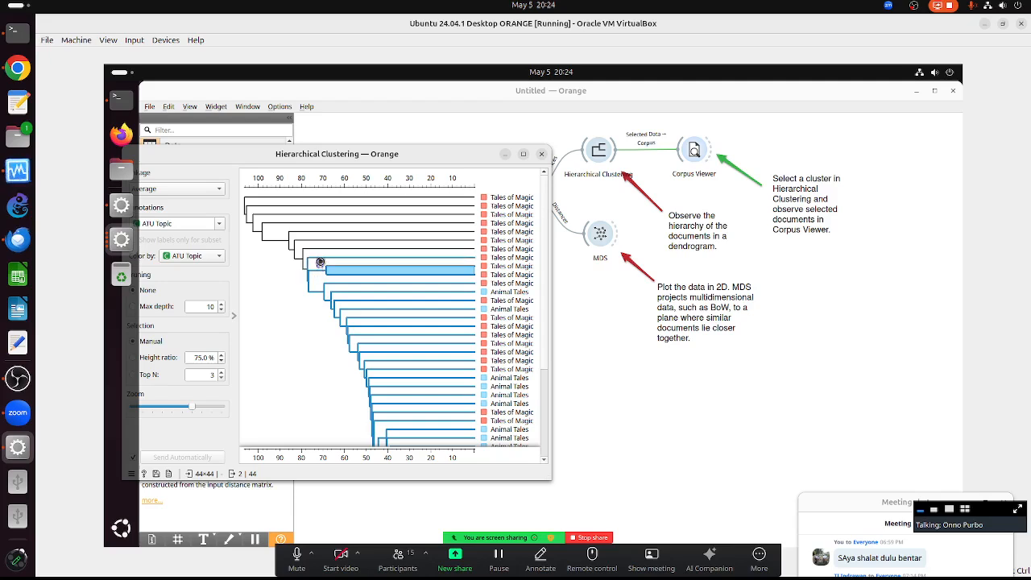
{"action": "left_click", "coordinate": [317, 264]}
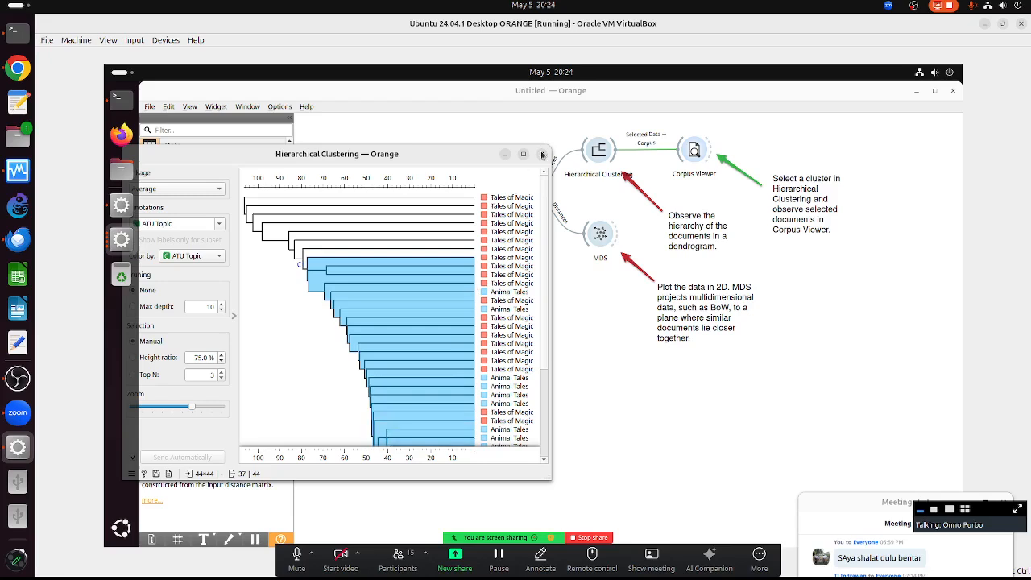
{"action": "left_click", "coordinate": [541, 154]}
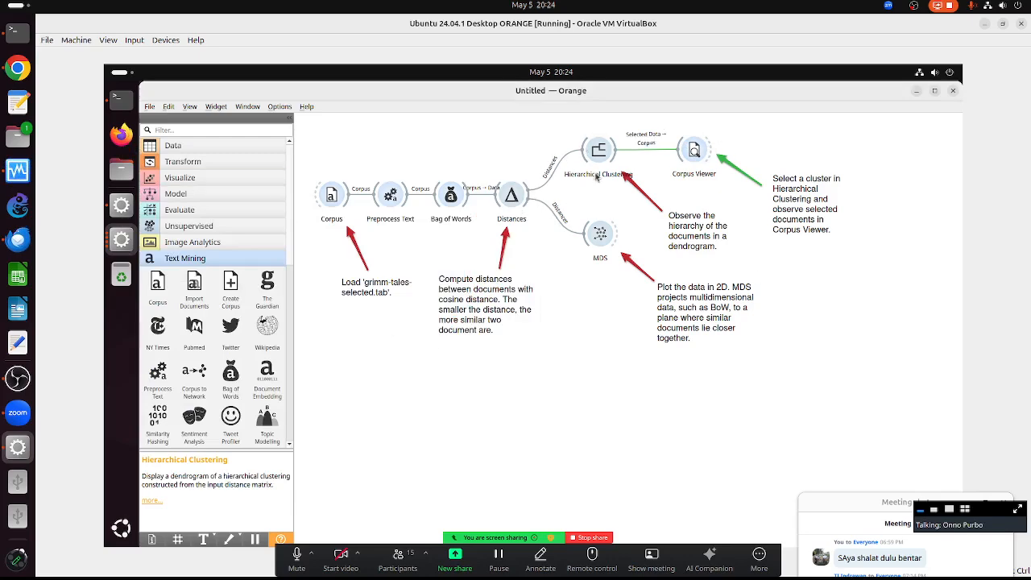
- Check the Distances widget's Euclidean row metric, then box-select the whole workflow
{"action": "right_click", "coordinate": [511, 199]}
{"action": "left_click", "coordinate": [520, 211]}
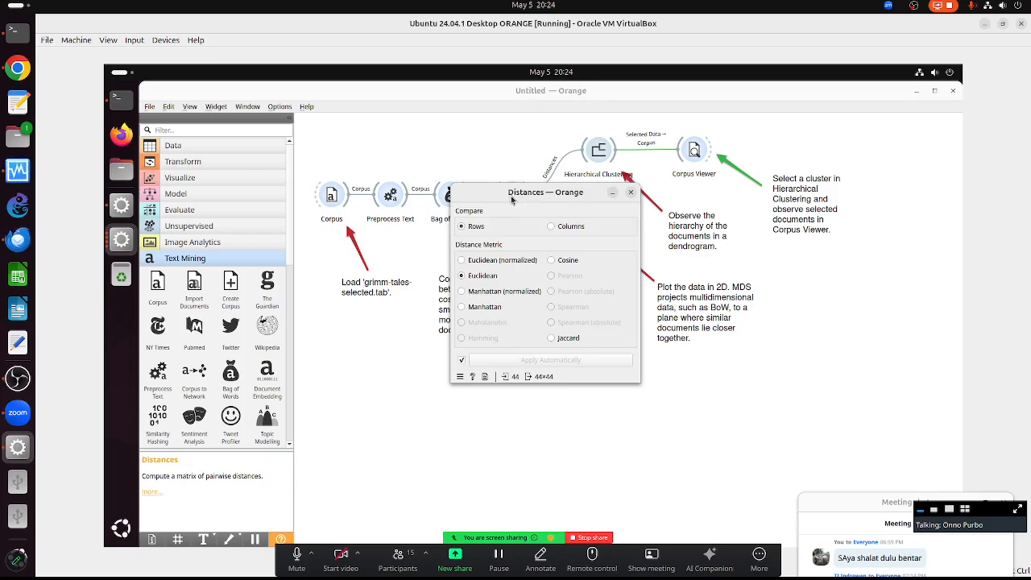
{"action": "left_click", "coordinate": [870, 512]}
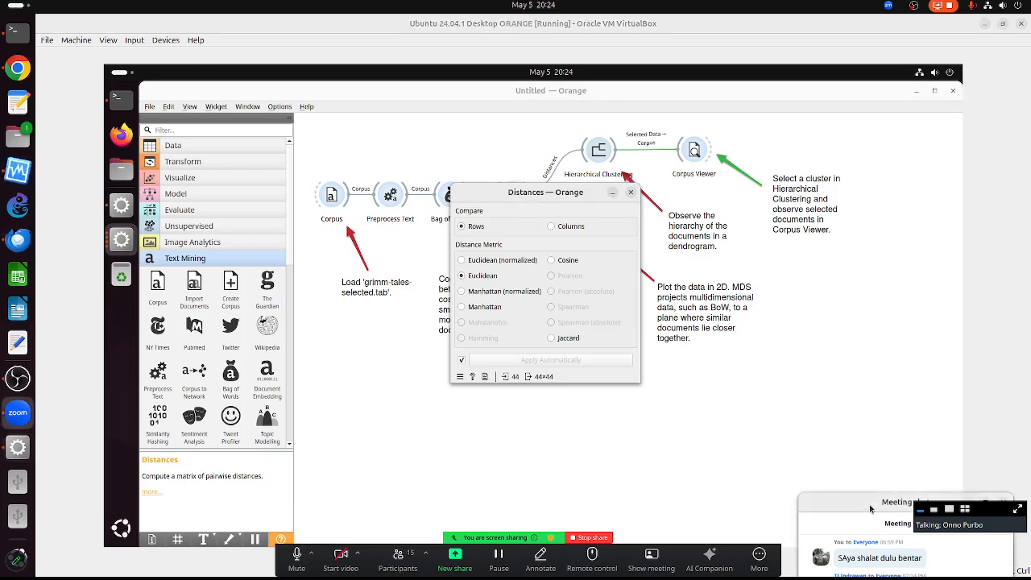
{"action": "left_click", "coordinate": [631, 194]}
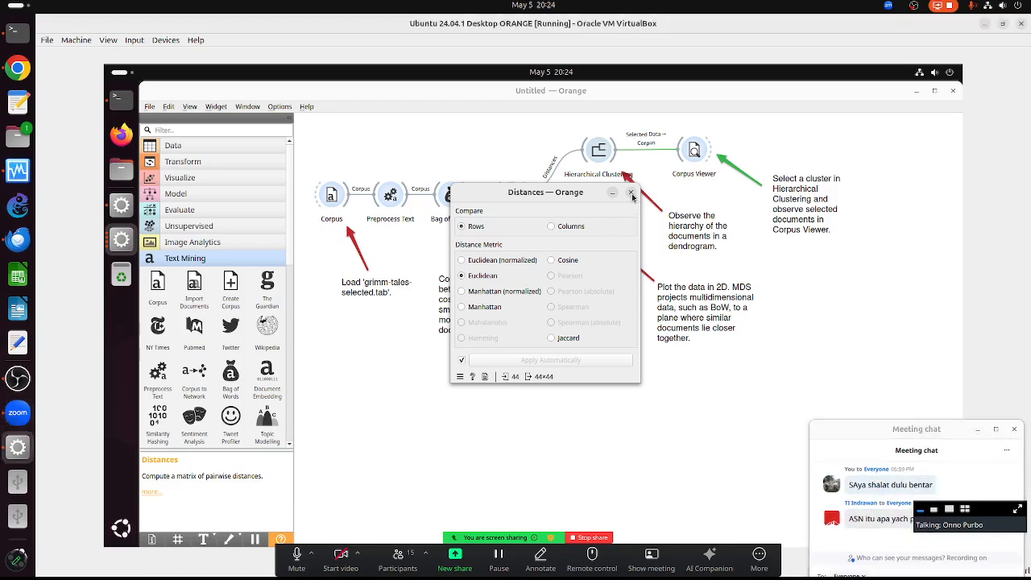
{"action": "mouse_move", "coordinate": [316, 124]}
{"action": "left_mouse_down"}
{"action": "mouse_move", "coordinate": [762, 258]}
{"action": "mouse_move", "coordinate": [863, 366]}
{"action": "mouse_move", "coordinate": [860, 379]}
{"action": "left_mouse_up"}
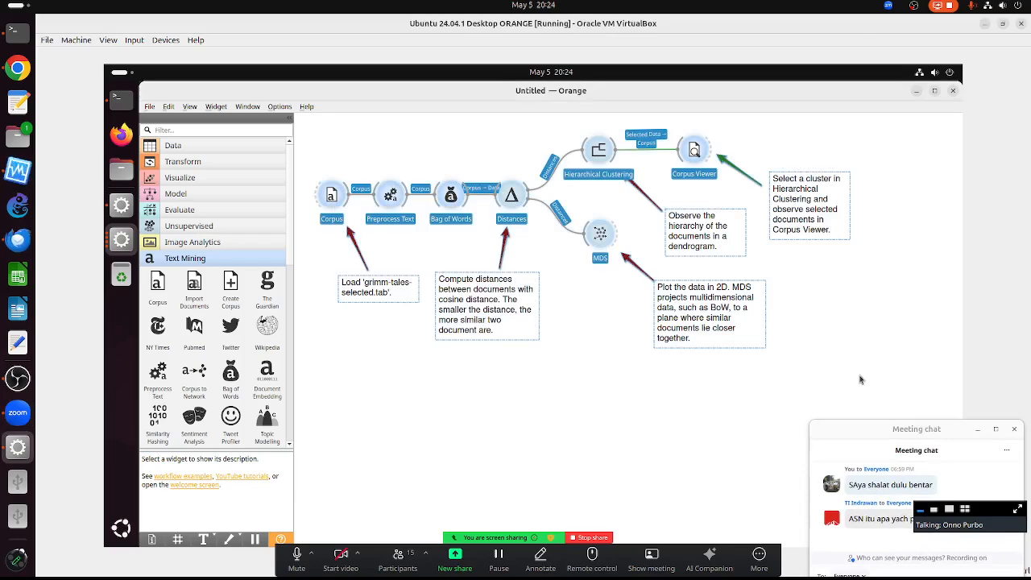
- Delete the old workflow and load the Model Evaluation on Text example from Example Workflows
{"action": "key", "text": "Delete"}
{"action": "left_click", "coordinate": [314, 105]}
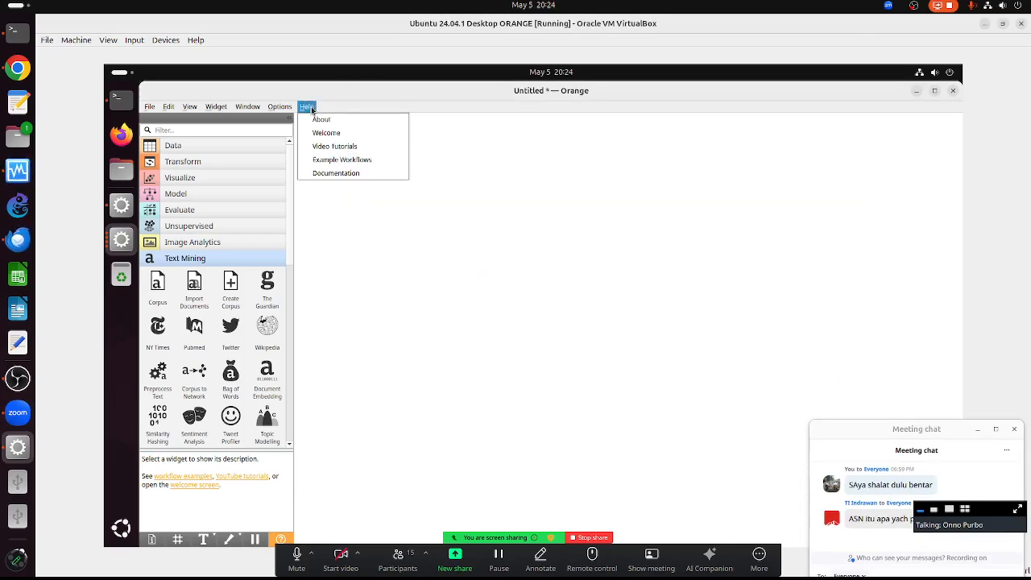
{"action": "left_click", "coordinate": [337, 163]}
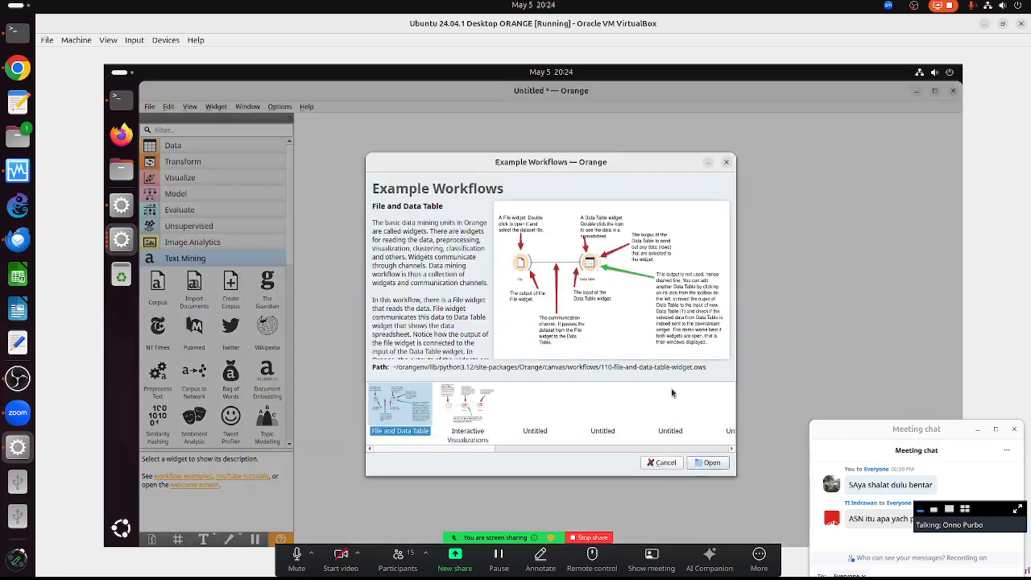
{"action": "left_click", "coordinate": [687, 449]}
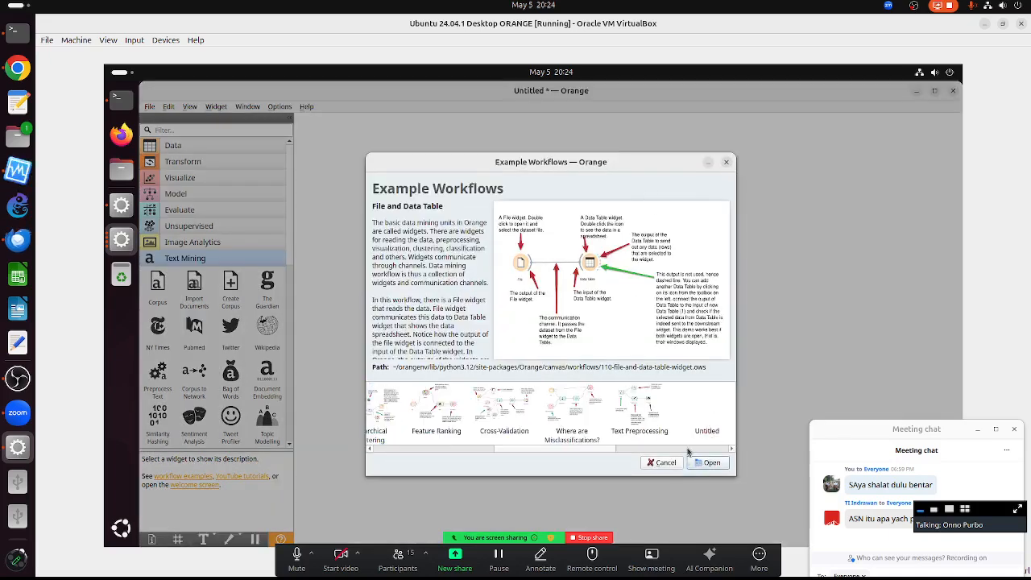
{"action": "left_click", "coordinate": [687, 449]}
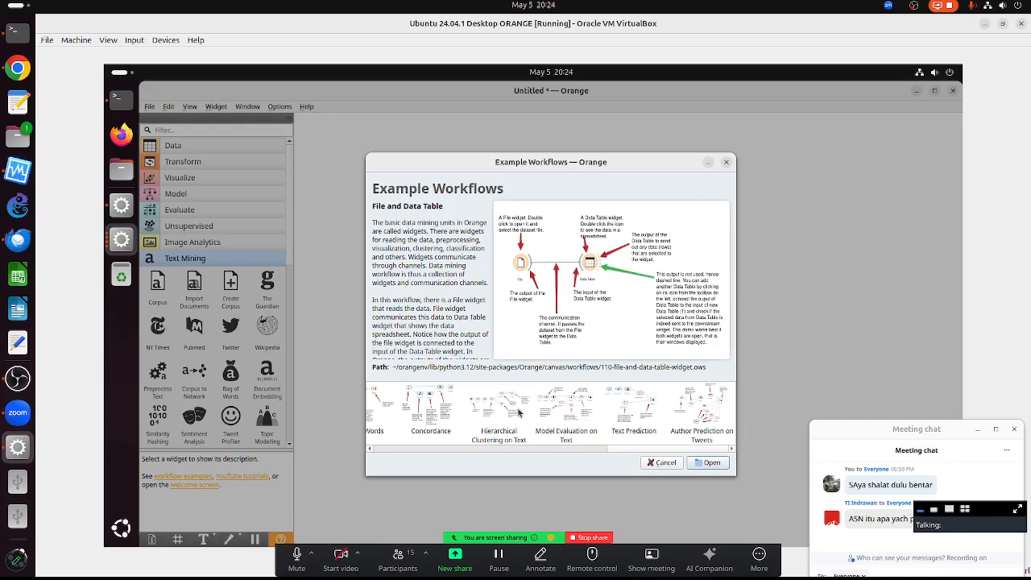
{"action": "double_click", "coordinate": [567, 411]}
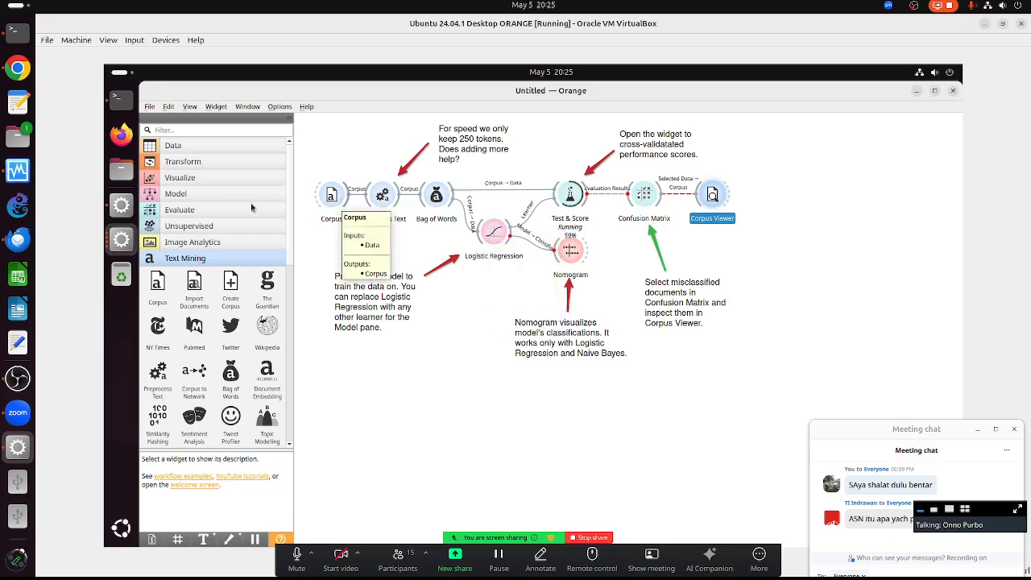
- Add a Data Table fed by Corpus and view the 44 tales full-screen
{"action": "left_click", "coordinate": [193, 147]}
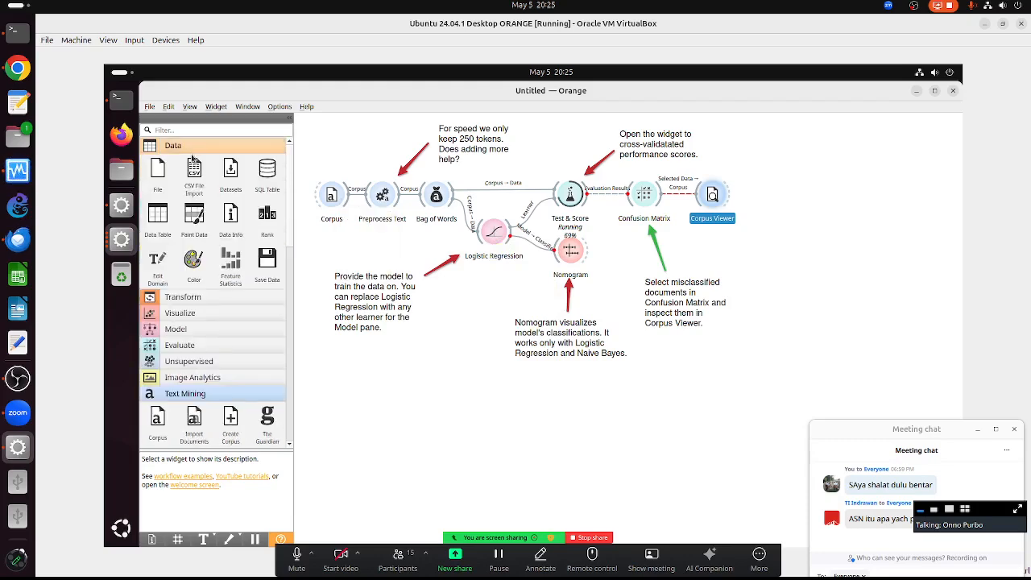
{"action": "left_click_drag", "start_coordinate": [160, 211], "coordinate": [432, 370]}
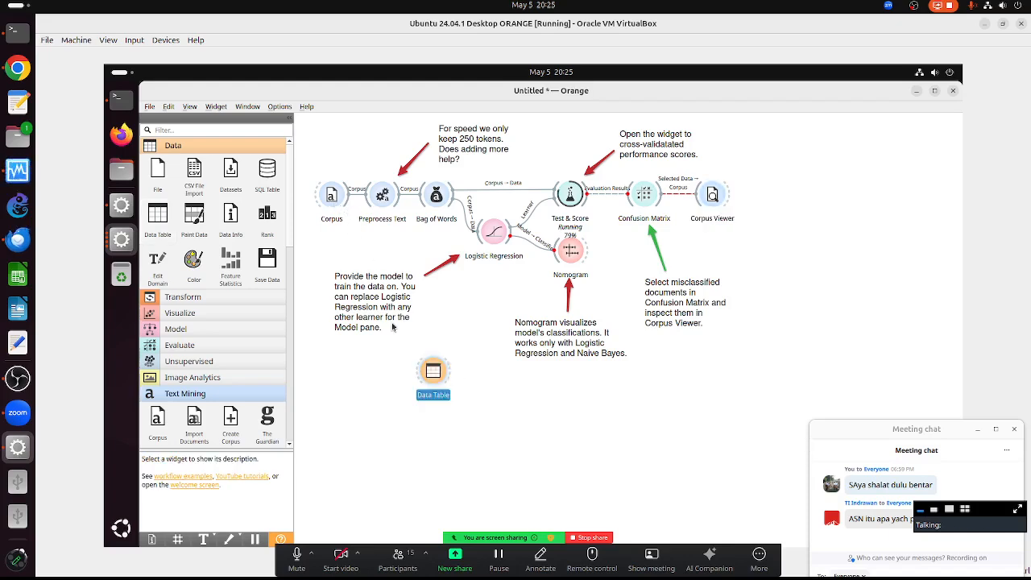
{"action": "left_click_drag", "start_coordinate": [348, 194], "coordinate": [435, 375]}
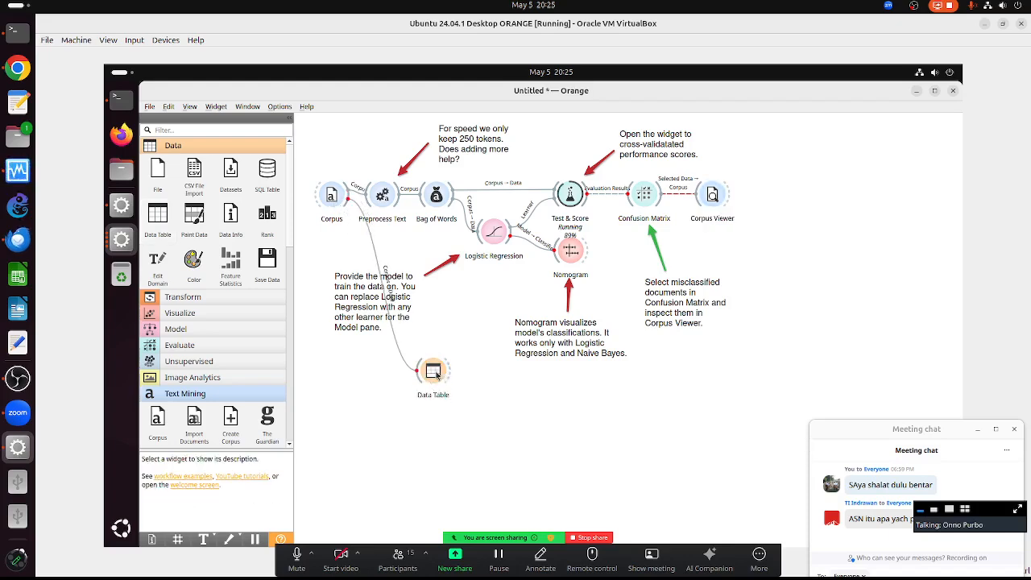
{"action": "left_click", "coordinate": [436, 375]}
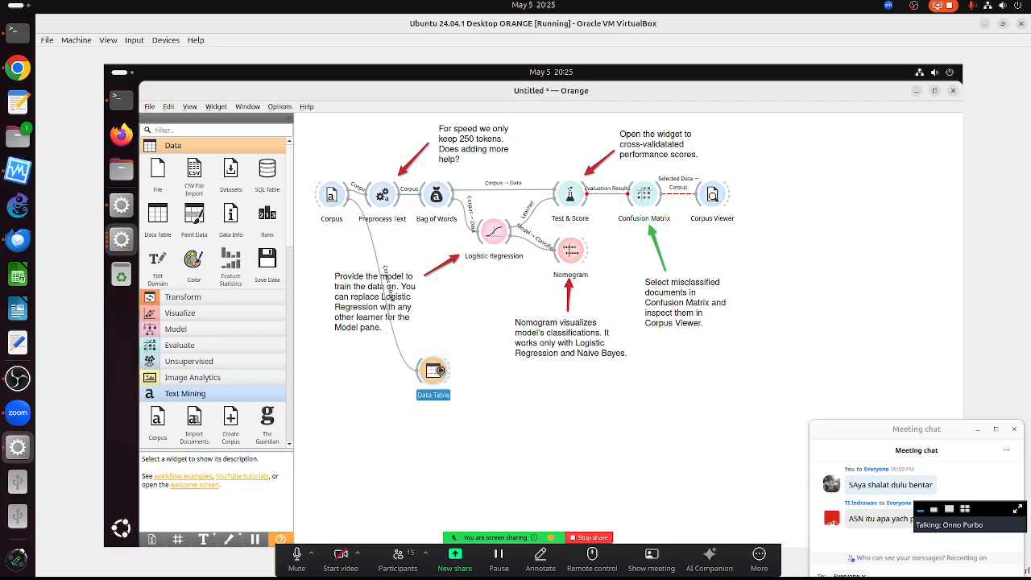
{"action": "double_click", "coordinate": [436, 375]}
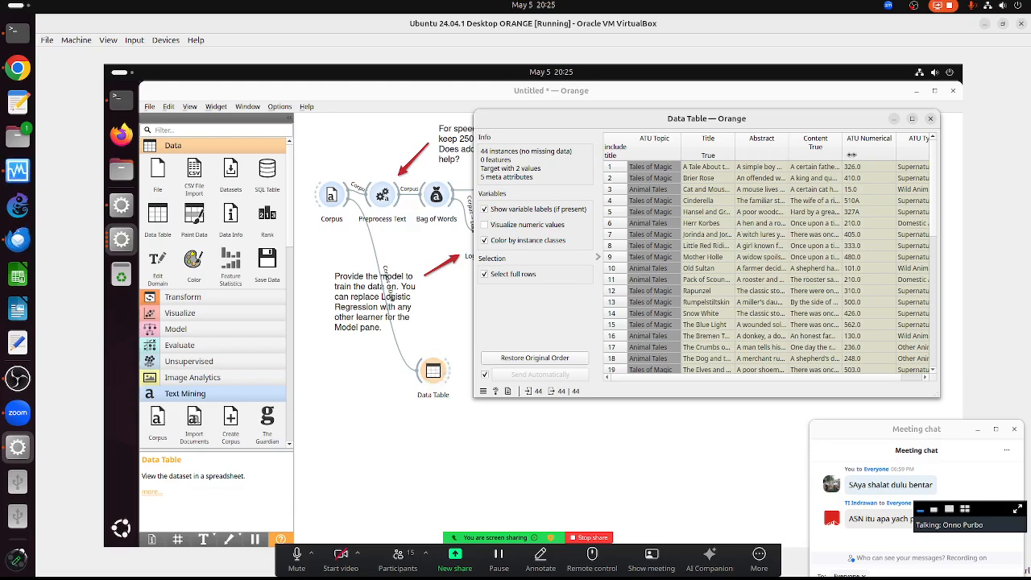
{"action": "left_click", "coordinate": [912, 119]}
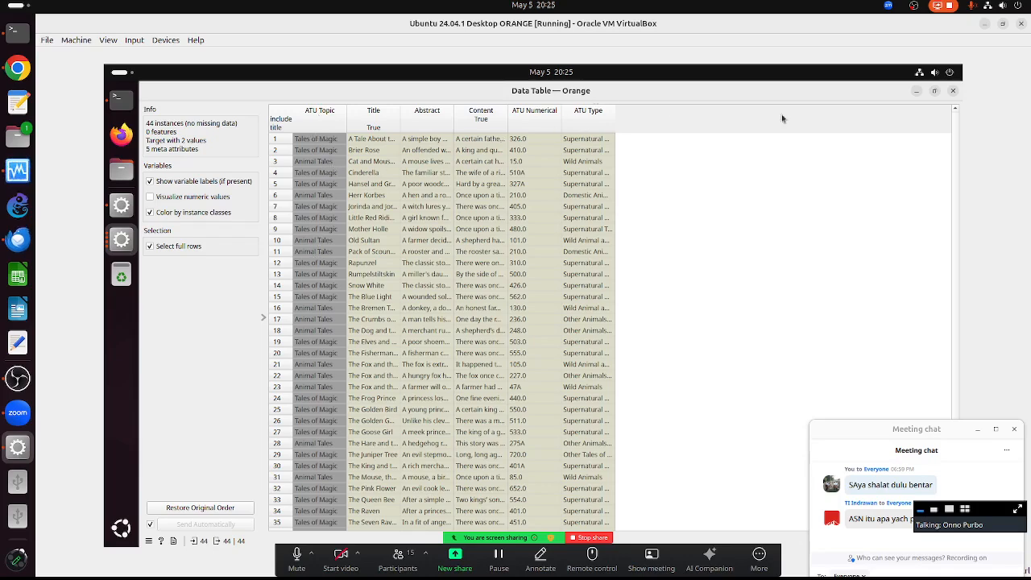
{"action": "left_click", "coordinate": [951, 91]}
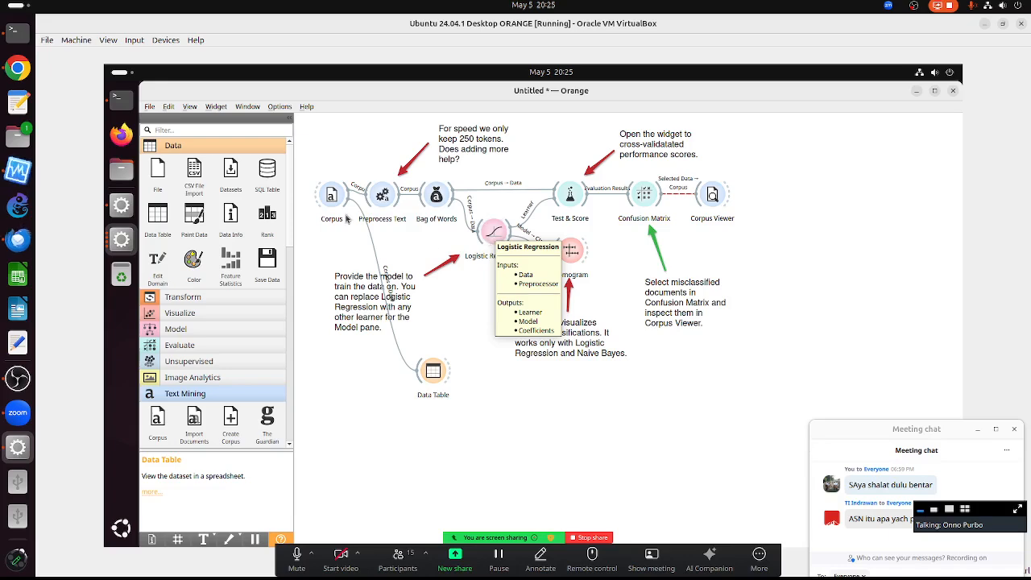
- Remove the temporary Data Table and open Logistic Regression's Test & Score results (AUC 0.964)
{"action": "right_click", "coordinate": [435, 379]}
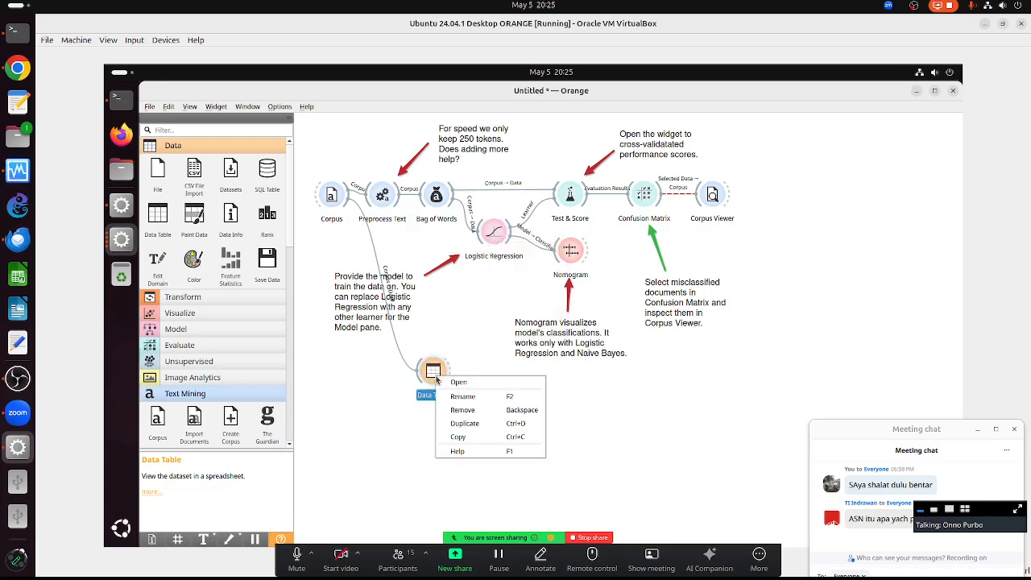
{"action": "left_click", "coordinate": [473, 415]}
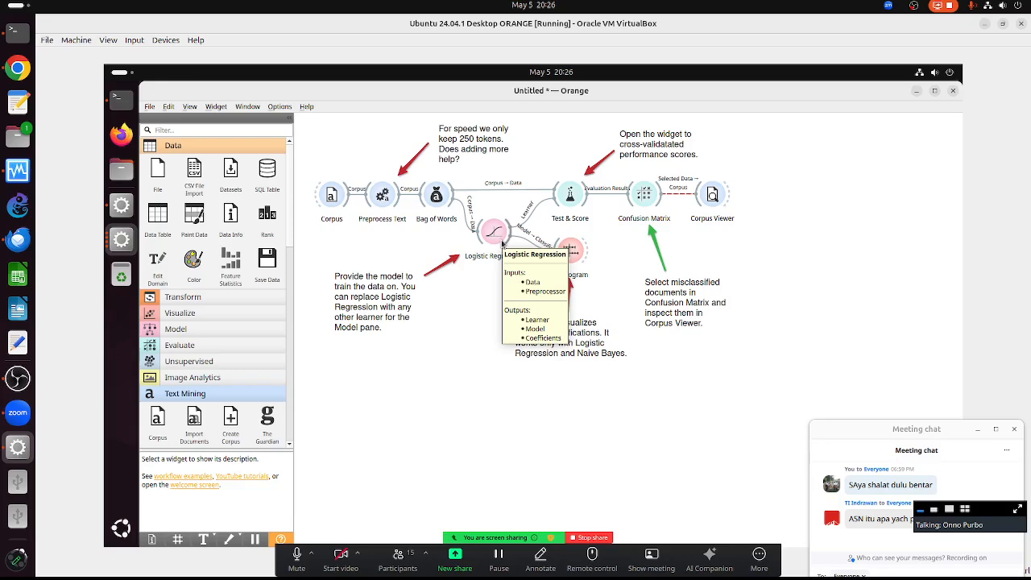
{"action": "left_click", "coordinate": [569, 197]}
{"action": "double_click", "coordinate": [570, 198]}
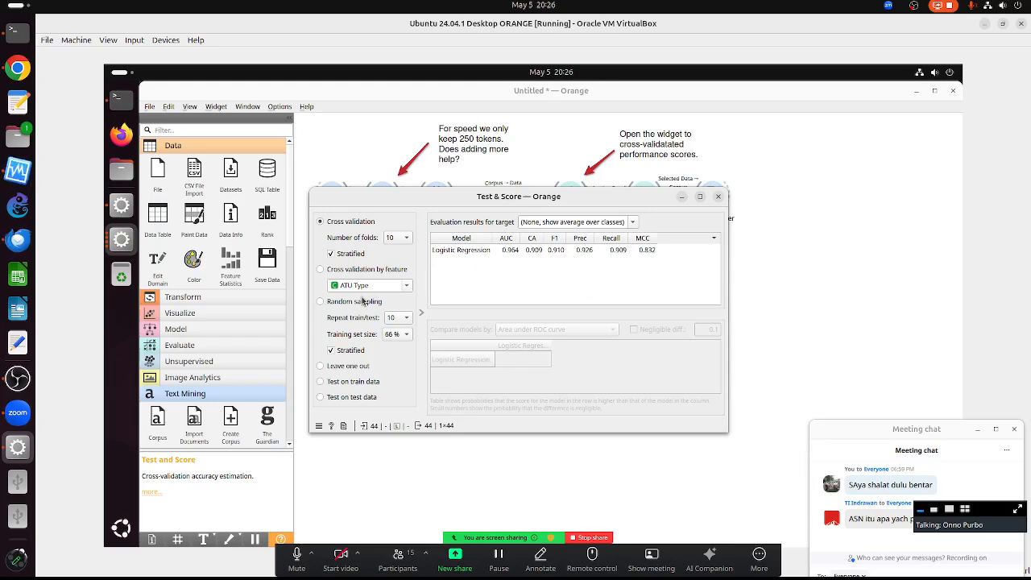
{"action": "left_click", "coordinate": [321, 269]}
{"action": "left_click", "coordinate": [407, 286]}
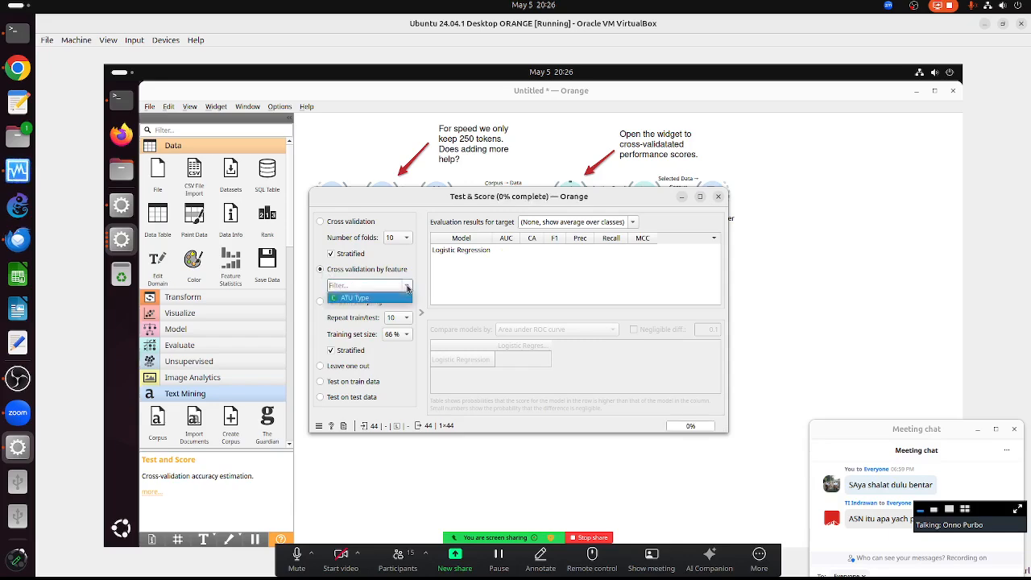
{"action": "left_click", "coordinate": [392, 301]}
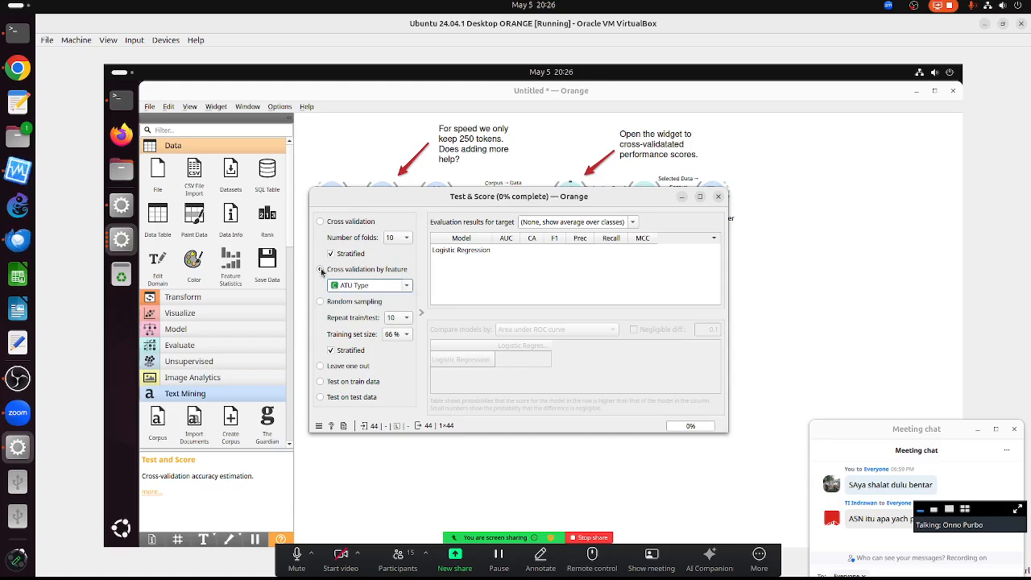
{"action": "left_click", "coordinate": [323, 222]}
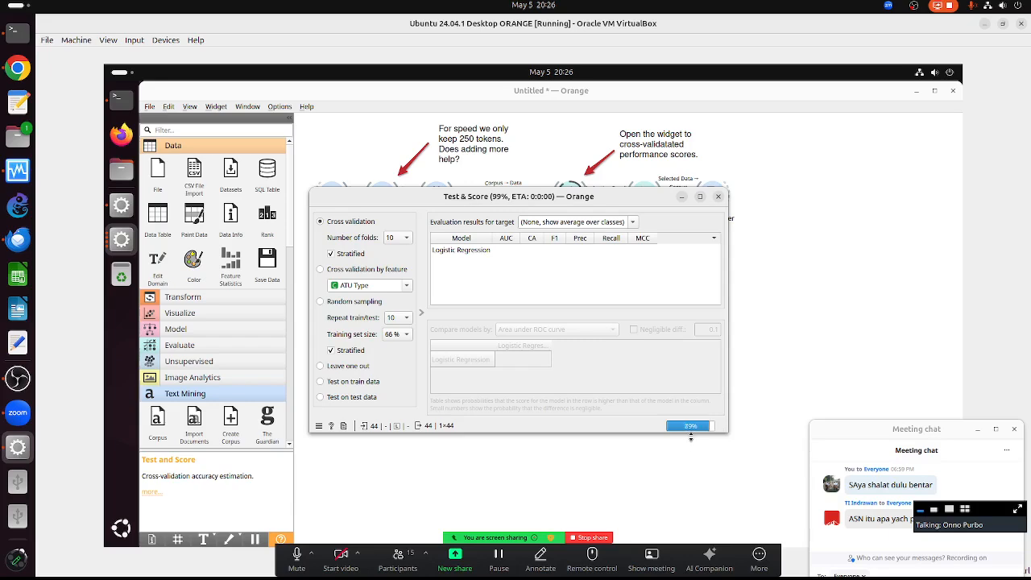
- Close Test & Score, review the Confusion Matrix, and open Corpus Viewer moved aside from the workflow
{"action": "left_click", "coordinate": [718, 196]}
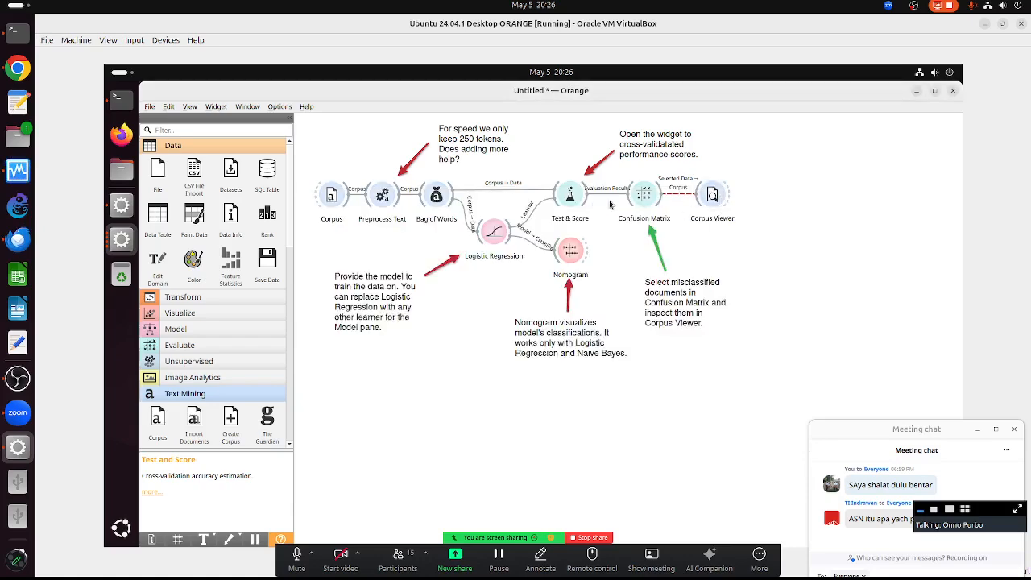
{"action": "left_click", "coordinate": [644, 197]}
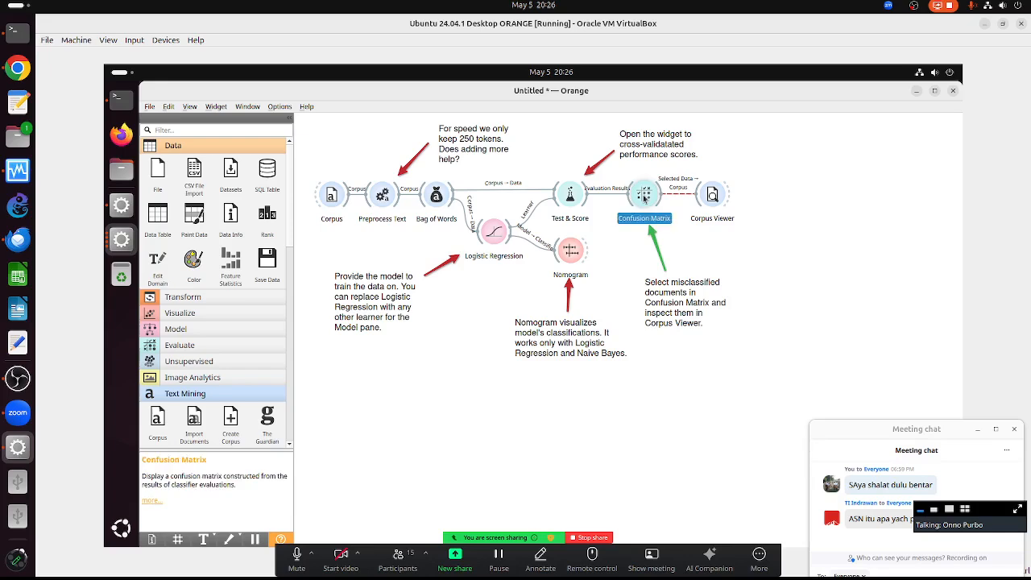
{"action": "double_click", "coordinate": [644, 197]}
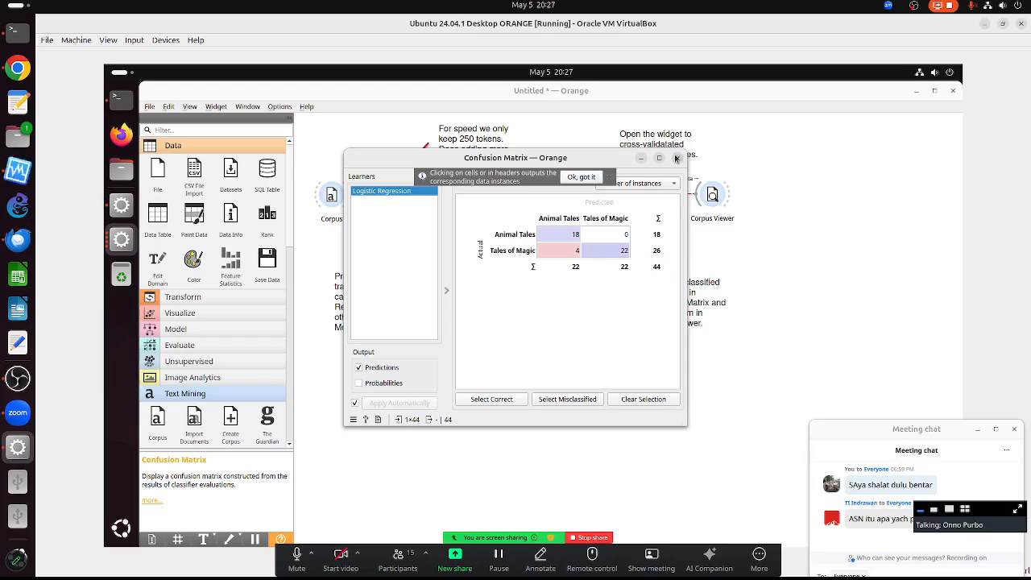
{"action": "left_click", "coordinate": [678, 158]}
{"action": "double_click", "coordinate": [713, 196]}
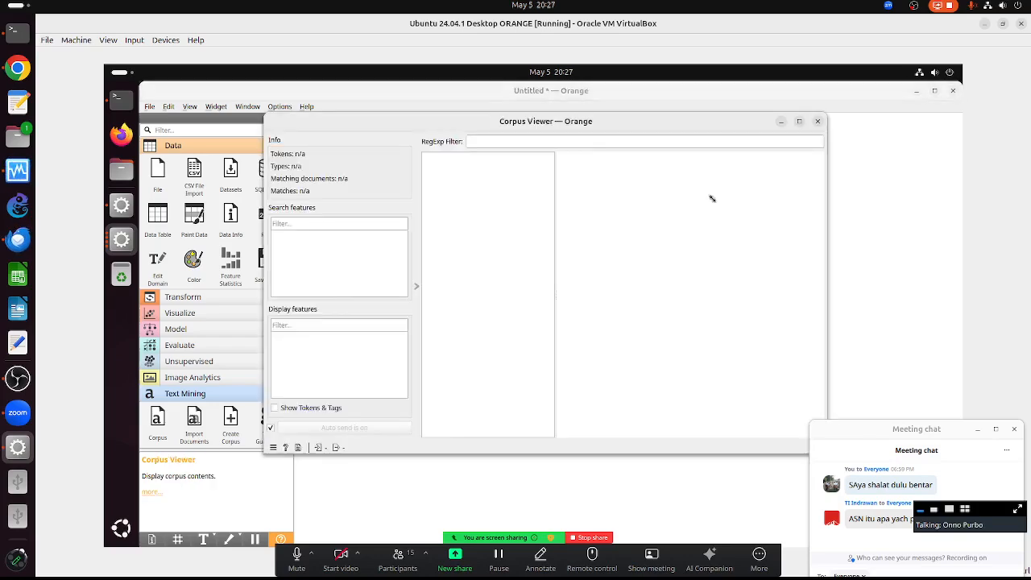
{"action": "left_click_drag", "start_coordinate": [713, 123], "coordinate": [850, 163]}
{"action": "left_click", "coordinate": [337, 356]}
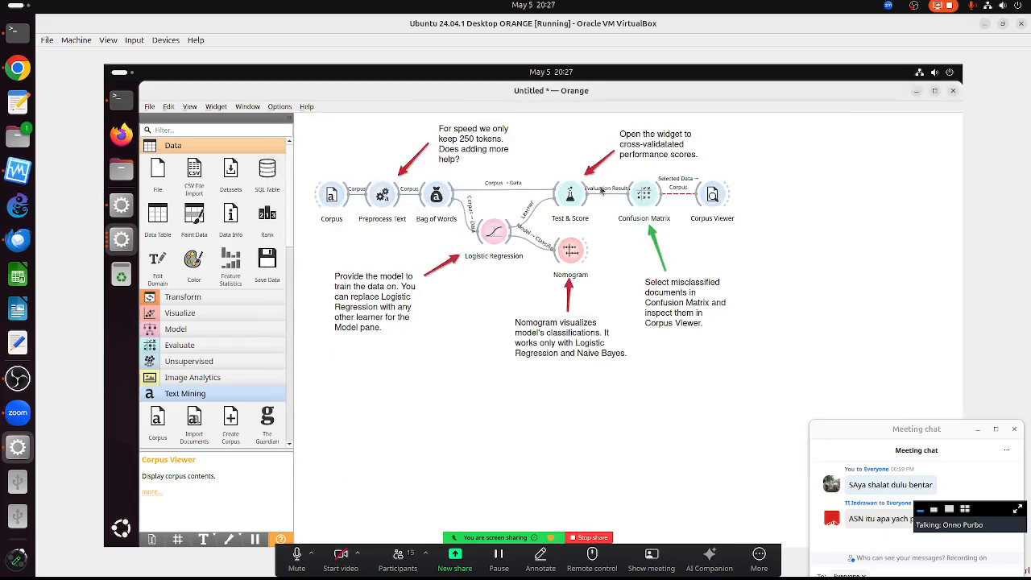
- Select the 4 Tales of Magic predicted as Animal Tales in Confusion Matrix and open Corpus Viewer
{"action": "double_click", "coordinate": [642, 202]}
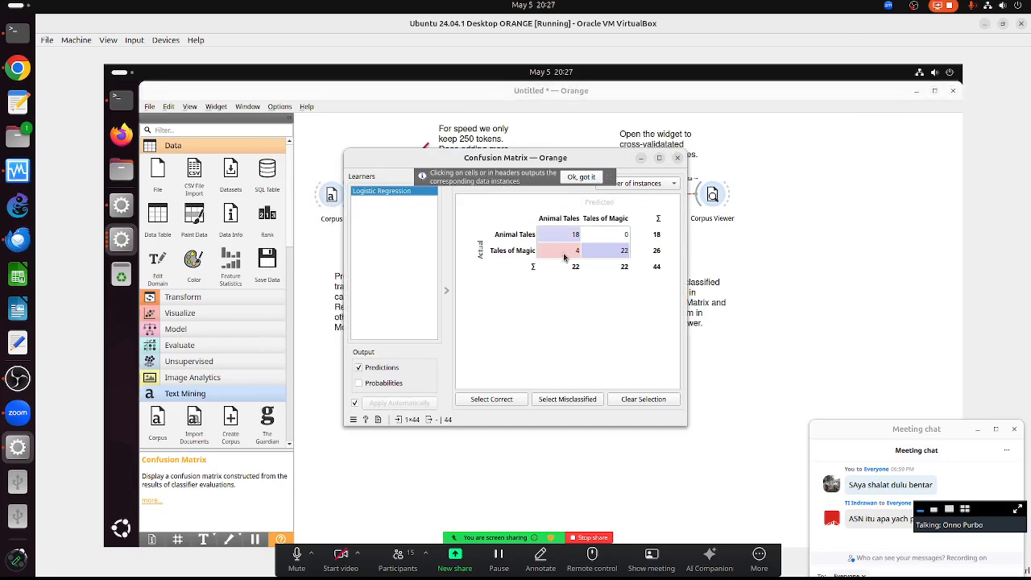
{"action": "left_click", "coordinate": [564, 253]}
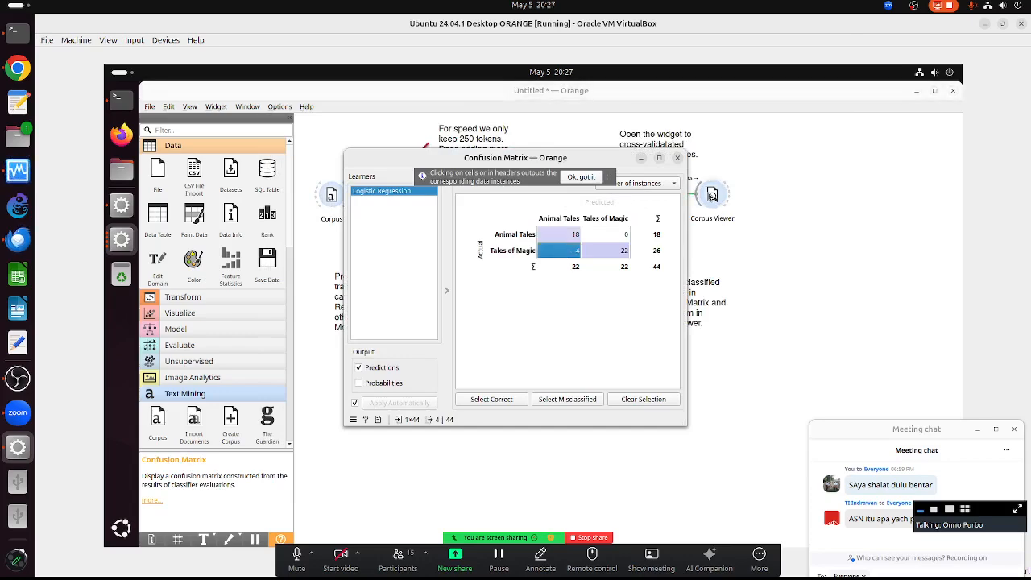
{"action": "double_click", "coordinate": [712, 195]}
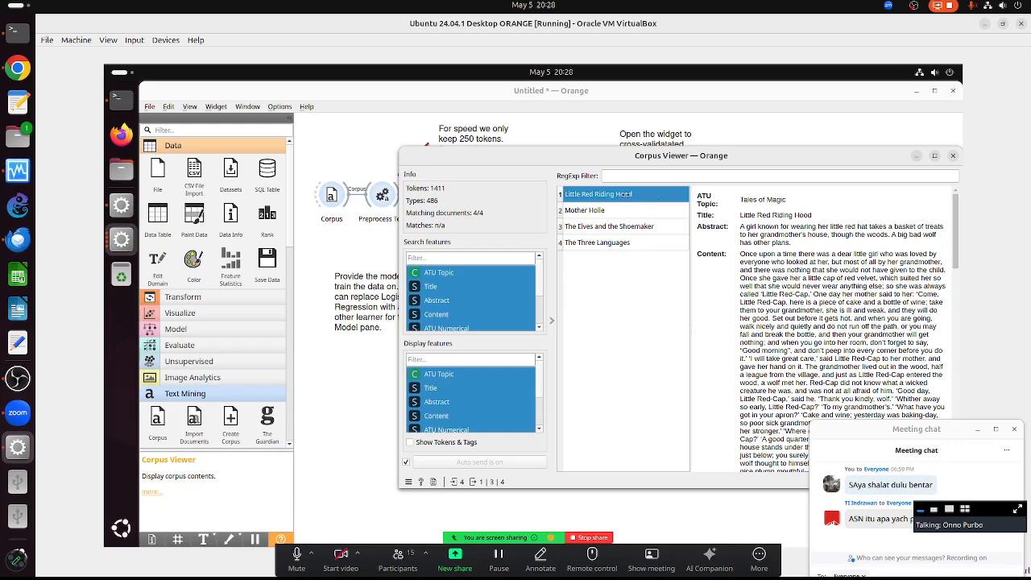
- Read Mother Holle, The Elves and the Shoemaker and The Three Languages, then close both windows
{"action": "left_click", "coordinate": [577, 212]}
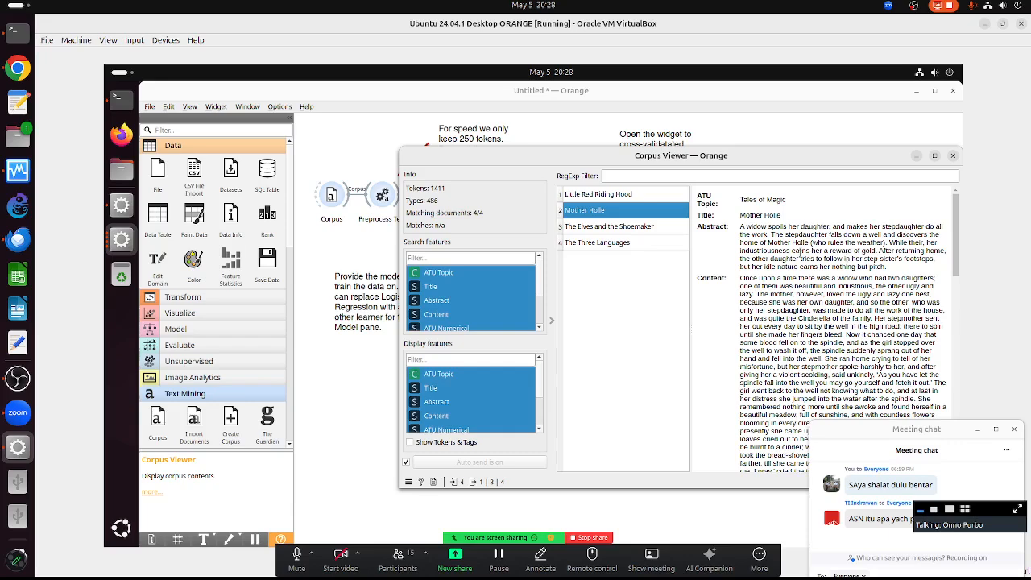
{"action": "left_click", "coordinate": [612, 231]}
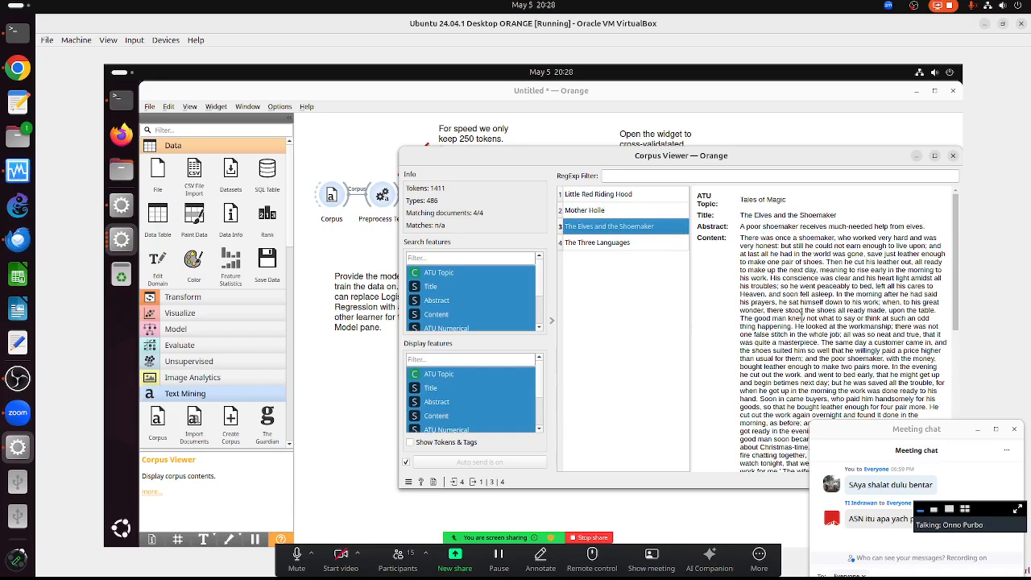
{"action": "scroll", "coordinate": [802, 318], "scroll_direction": "down", "scroll_amount": 1}
{"action": "left_click", "coordinate": [609, 242]}
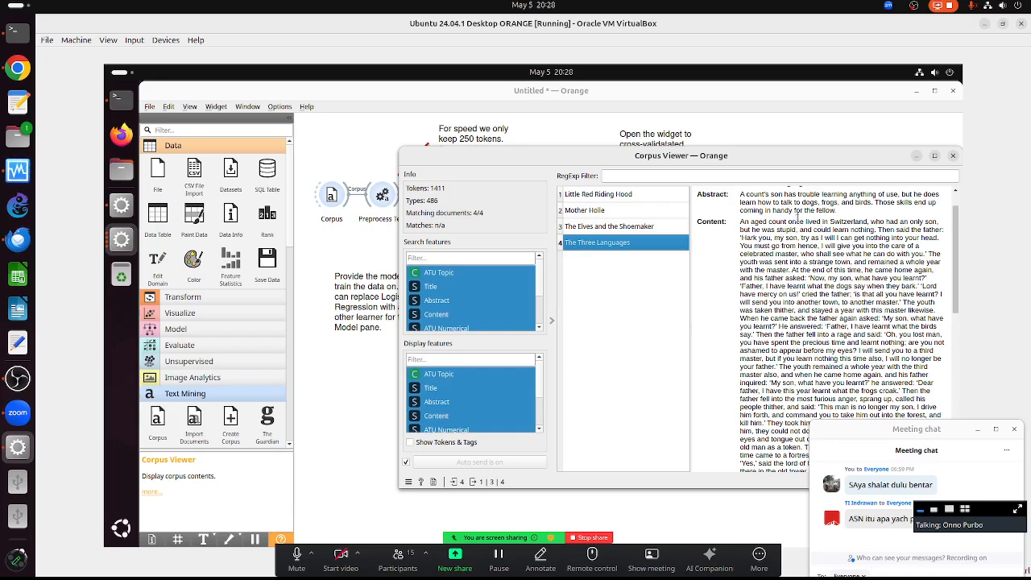
{"action": "left_click", "coordinate": [953, 156]}
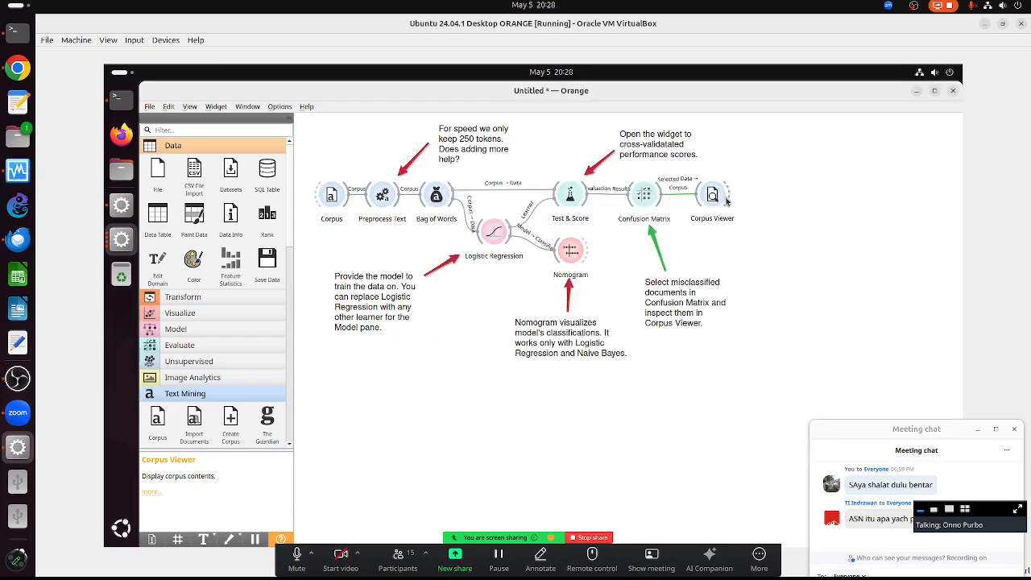
{"action": "left_click", "coordinate": [649, 202]}
{"action": "double_click", "coordinate": [649, 202]}
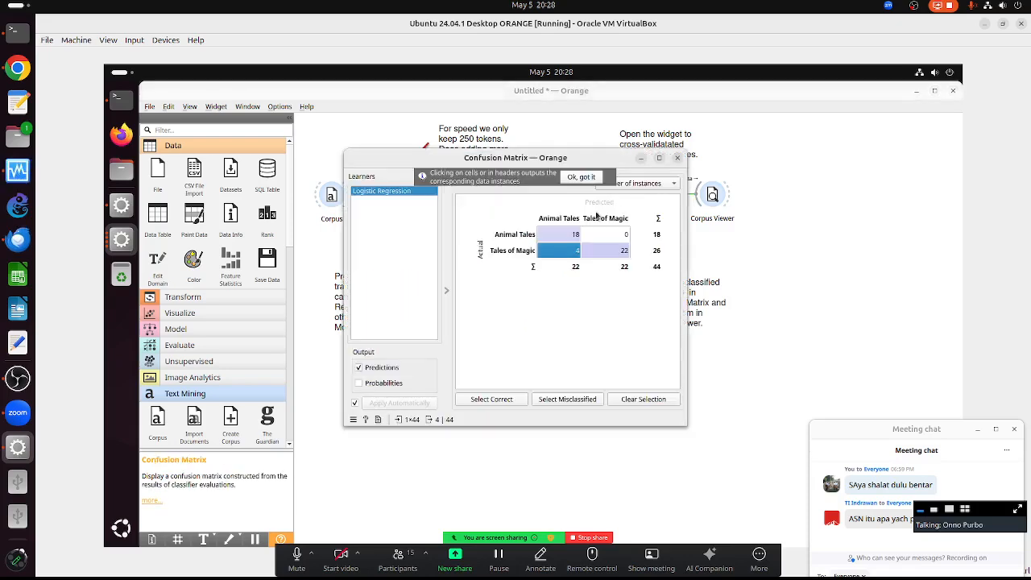
{"action": "left_click", "coordinate": [677, 159]}
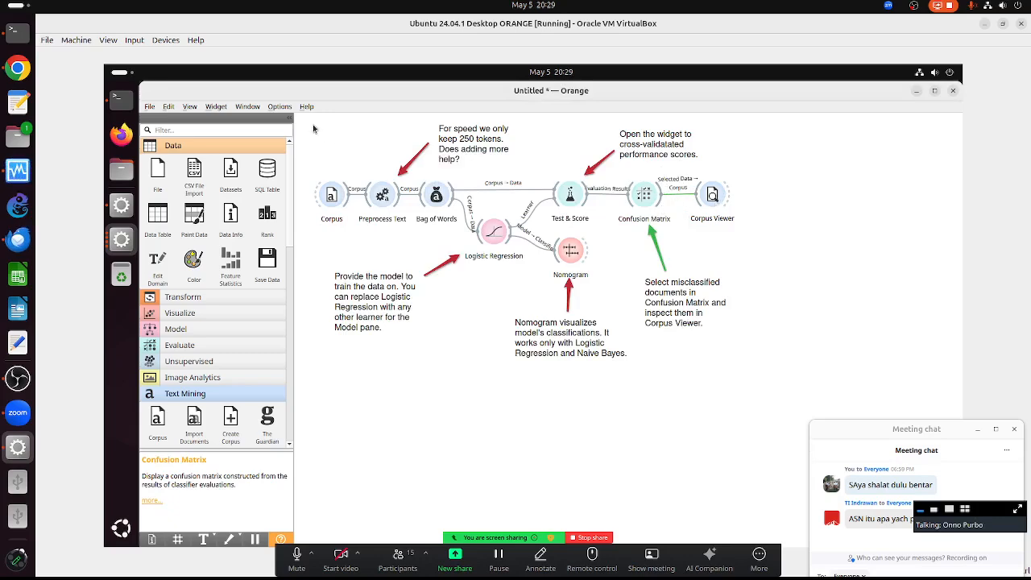
- Delete every widget and load the Author Prediction on Tweets example from Example Workflows
{"action": "left_click_drag", "start_coordinate": [314, 125], "coordinate": [783, 395]}
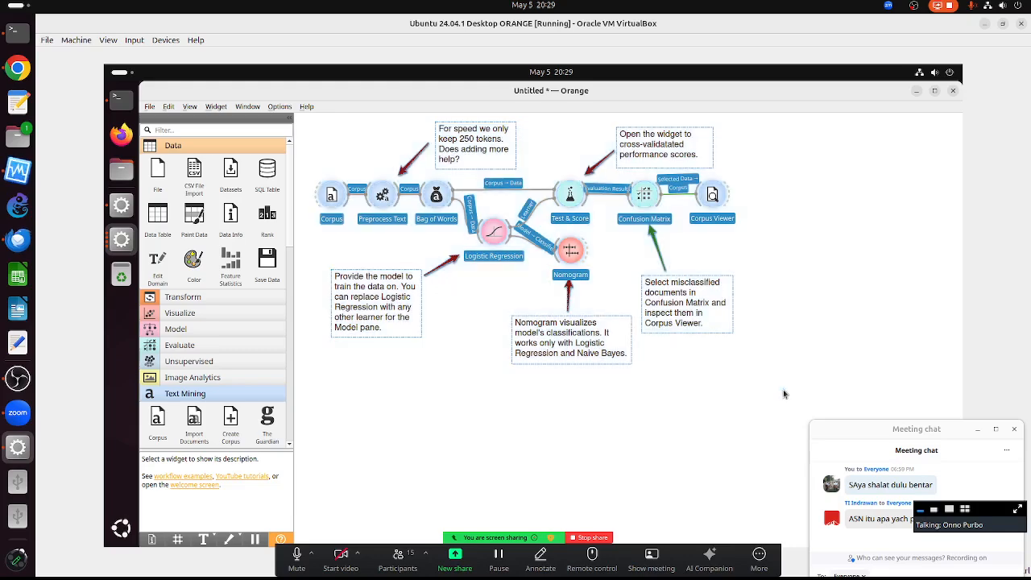
{"action": "key", "text": "Delete"}
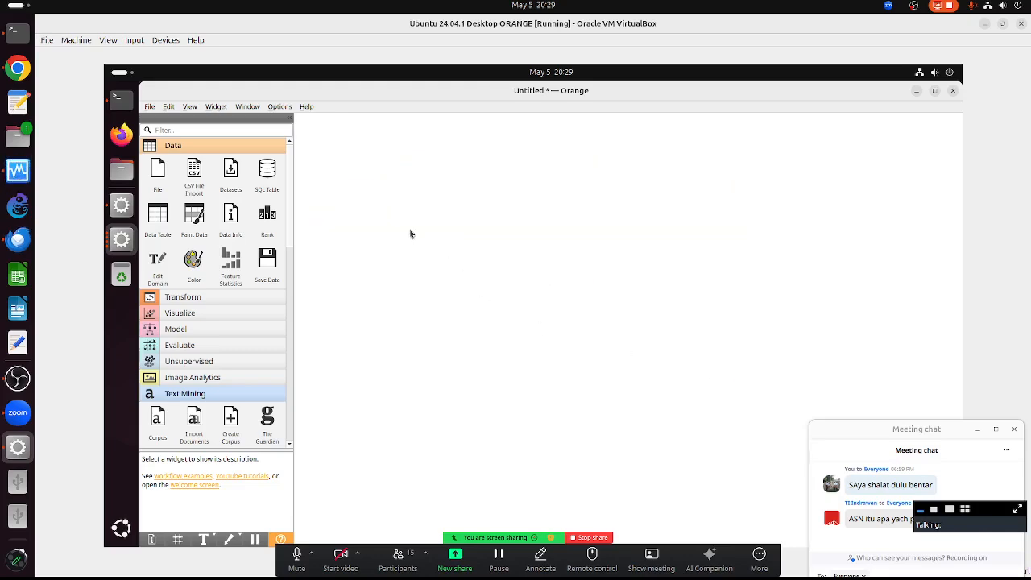
{"action": "left_click", "coordinate": [307, 107]}
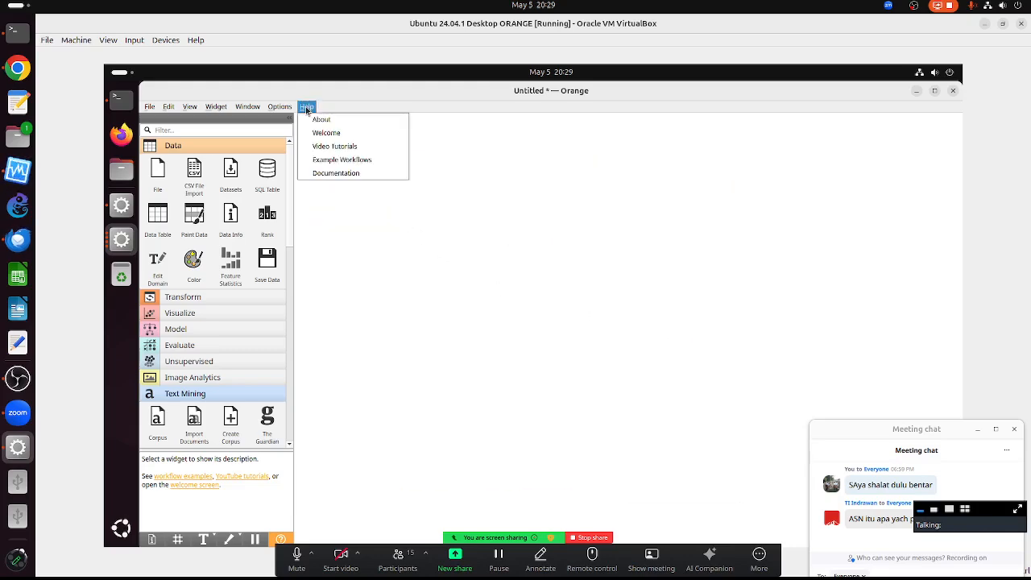
{"action": "left_click", "coordinate": [342, 159]}
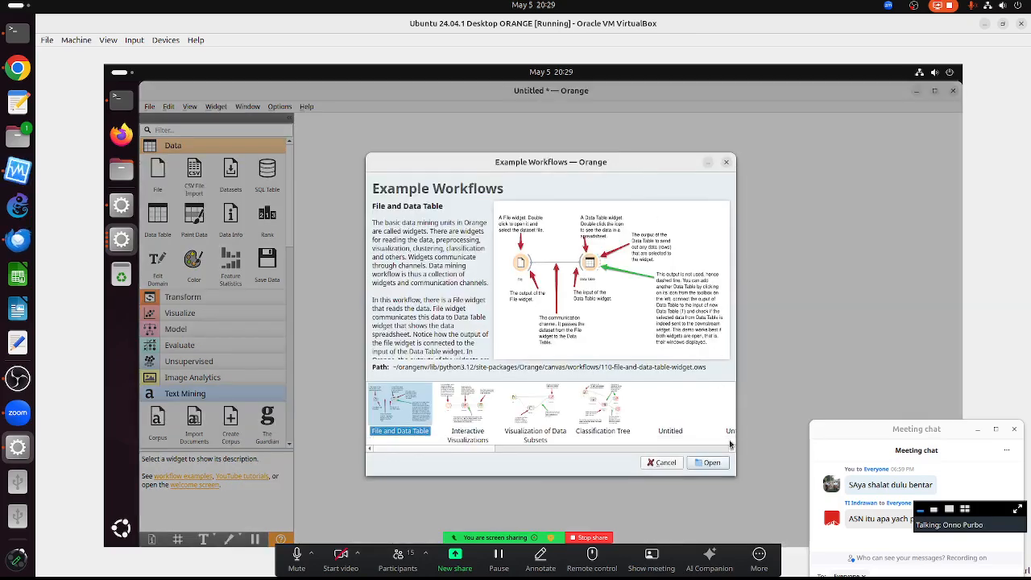
{"action": "left_click", "coordinate": [715, 449]}
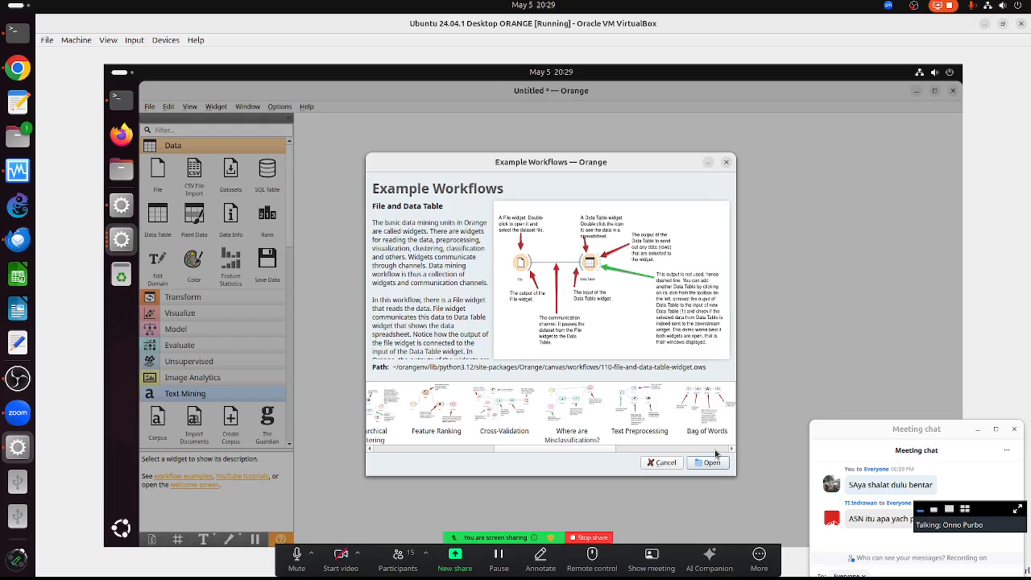
{"action": "left_click", "coordinate": [717, 449]}
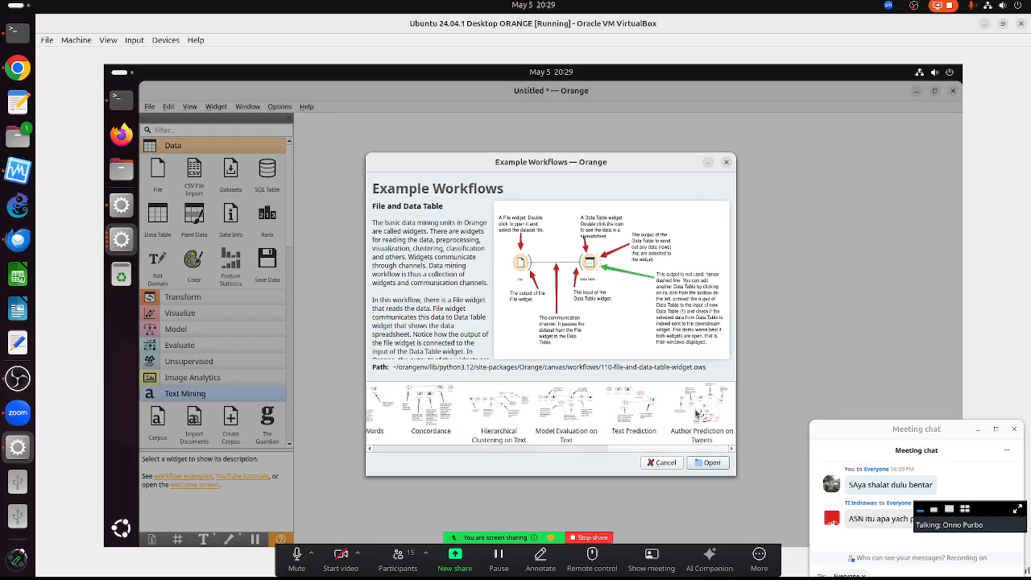
{"action": "double_click", "coordinate": [701, 414]}
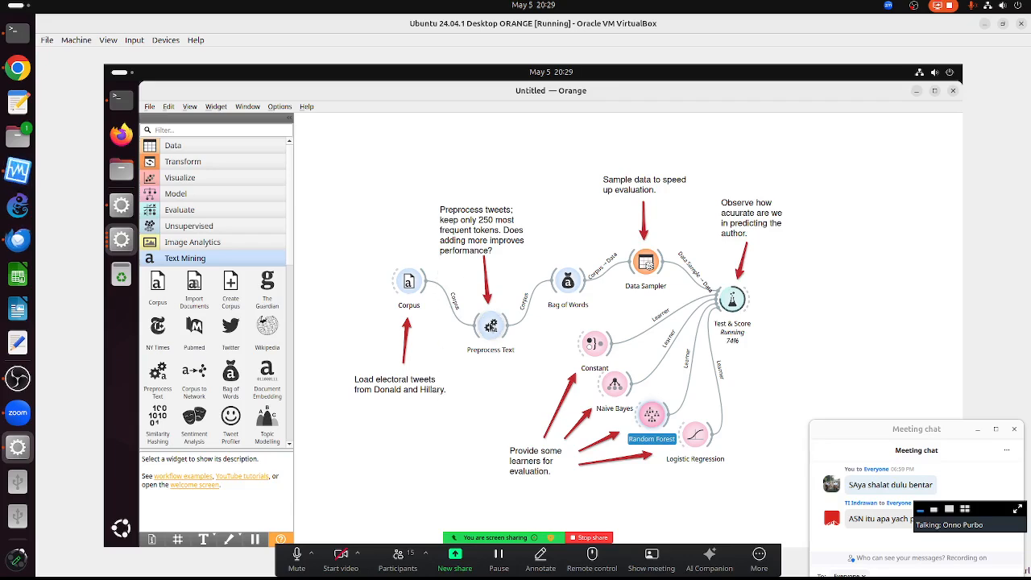
- Inspect the Preprocess Text settings of the author-prediction workflow
{"action": "left_click", "coordinate": [495, 333]}
{"action": "double_click", "coordinate": [496, 333]}
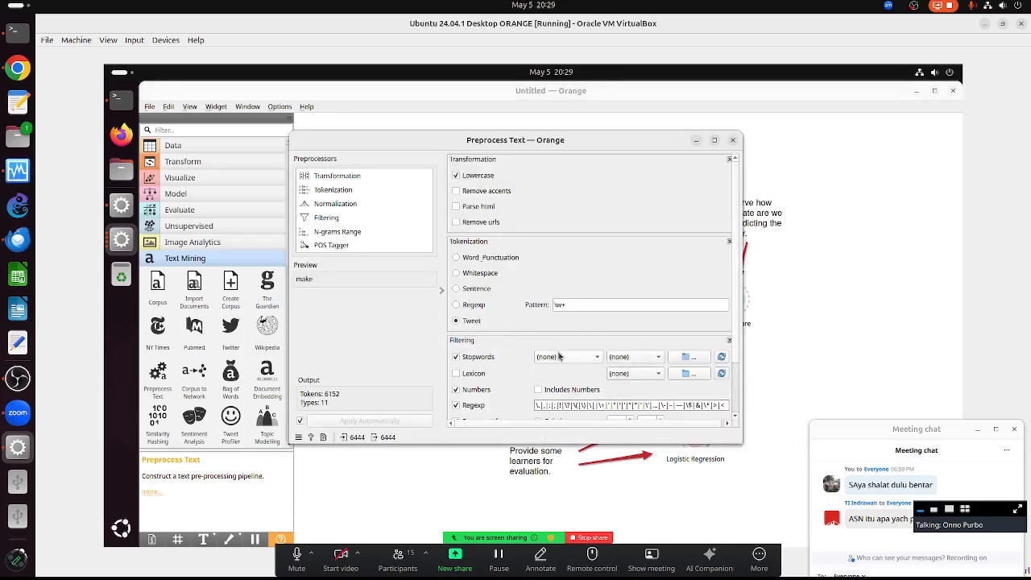
{"action": "scroll", "coordinate": [585, 396], "scroll_direction": "down", "scroll_amount": 1}
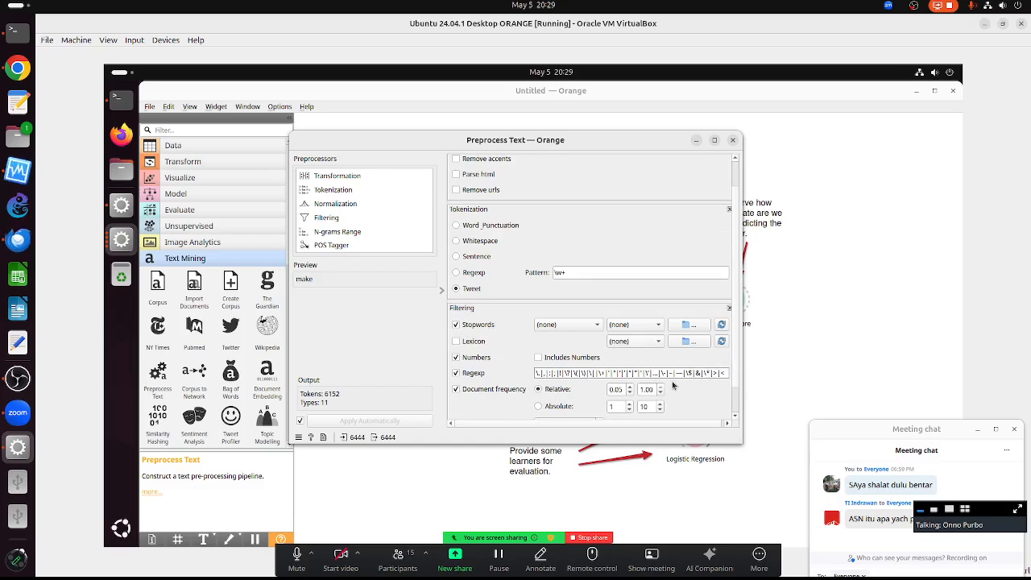
{"action": "scroll", "coordinate": [684, 383], "scroll_direction": "down", "scroll_amount": 2}
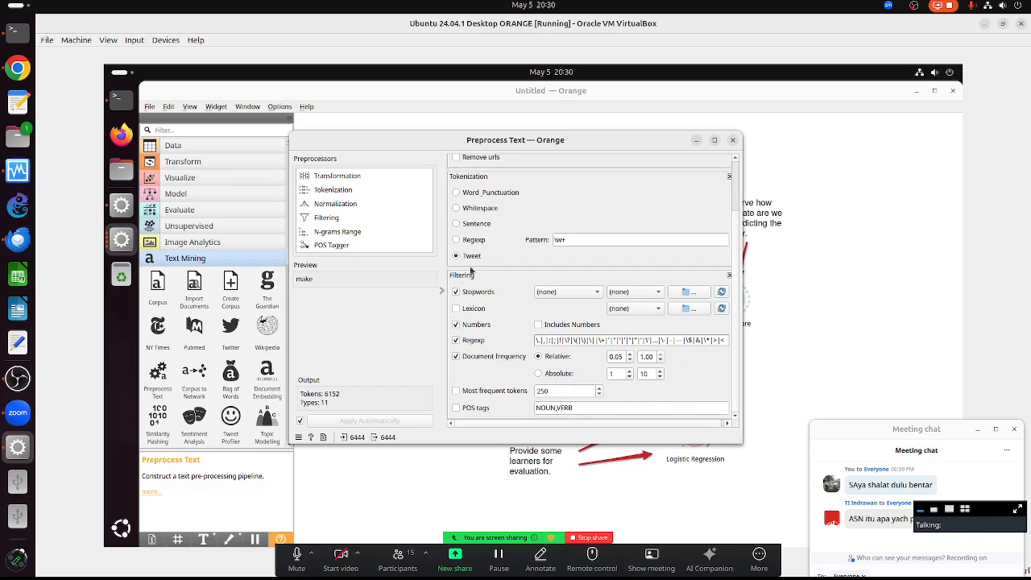
{"action": "left_click", "coordinate": [732, 141]}
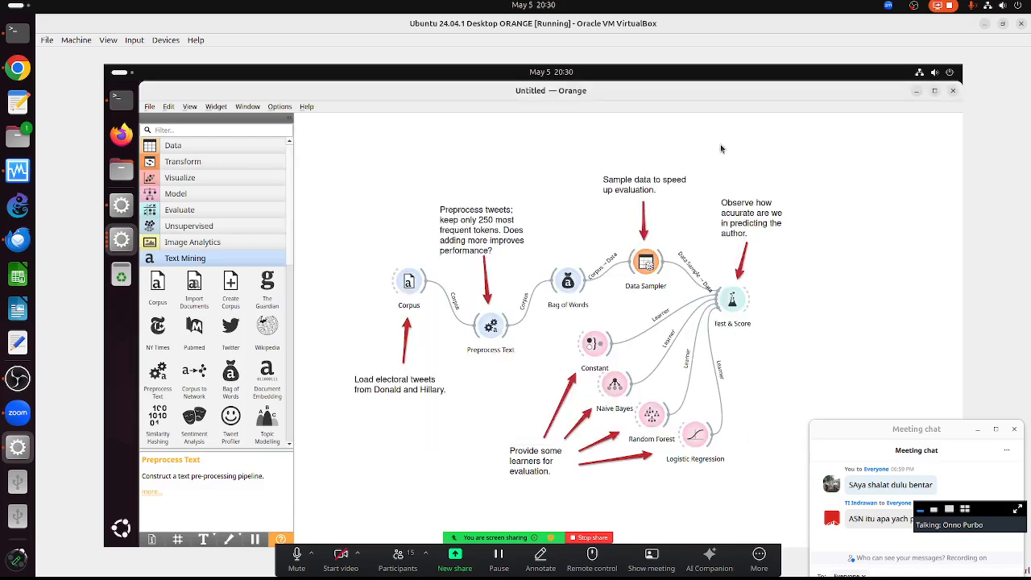
- Check the Bag of Words settings and the Data Sampler's 20% sample (1289 of 6444 tweets)
{"action": "double_click", "coordinate": [568, 283]}
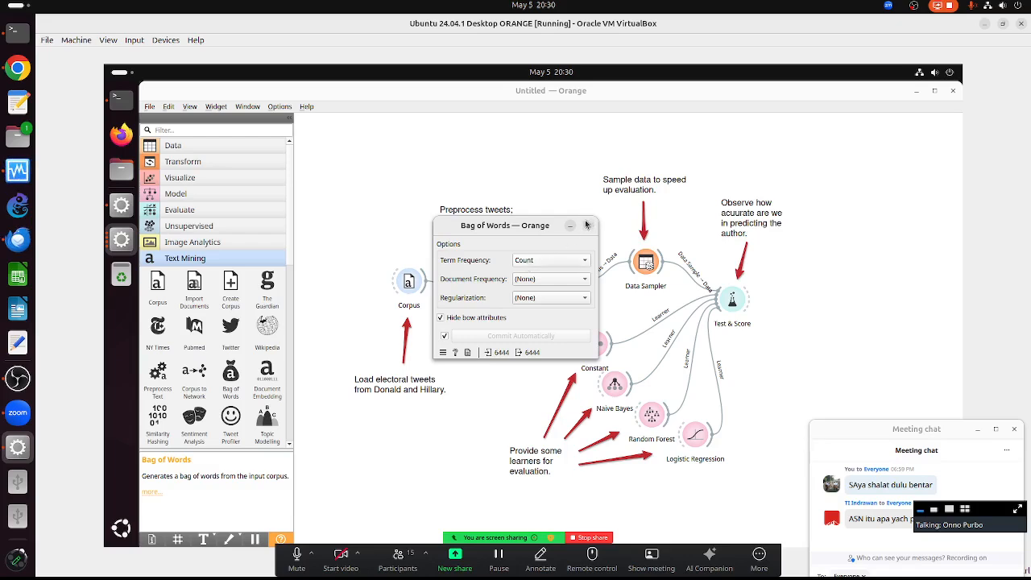
{"action": "left_click", "coordinate": [586, 226]}
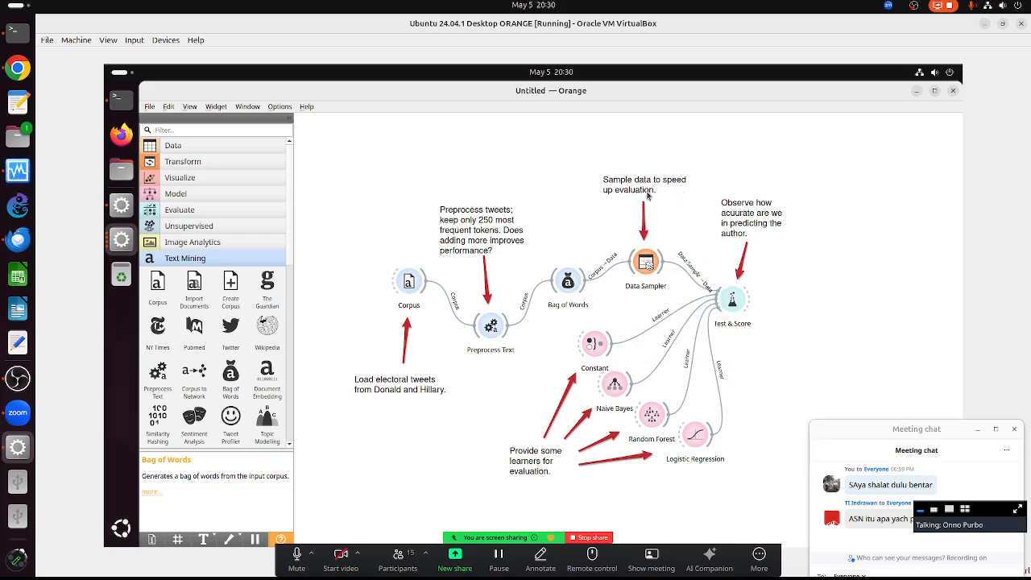
{"action": "double_click", "coordinate": [649, 264]}
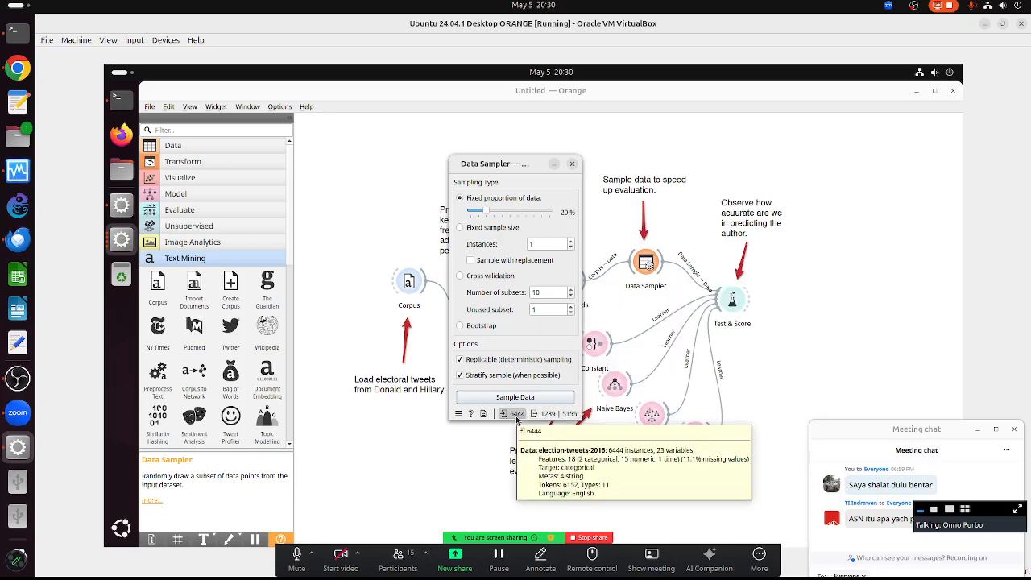
{"action": "mouse_move", "coordinate": [544, 420]}
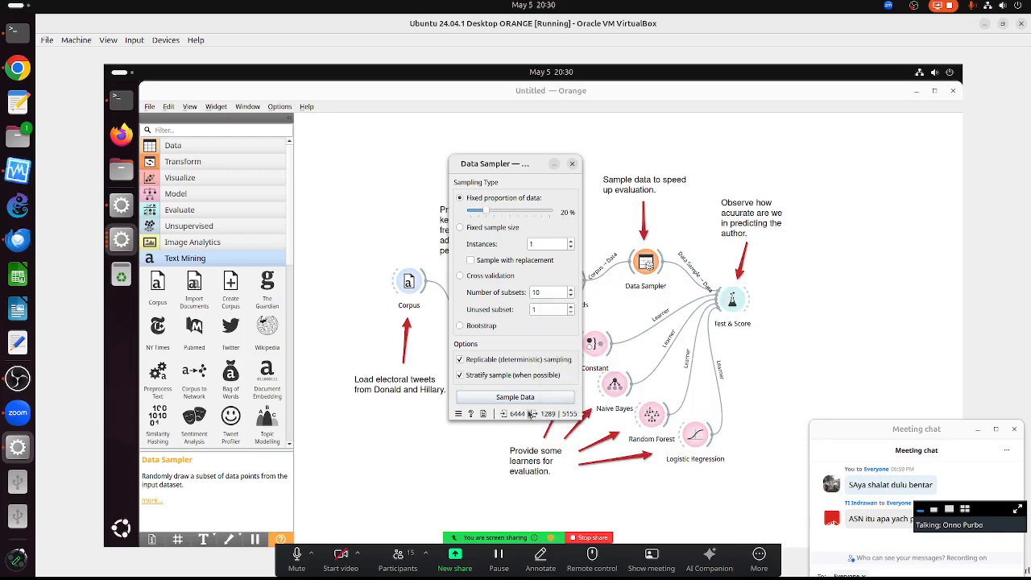
{"action": "left_click", "coordinate": [572, 164]}
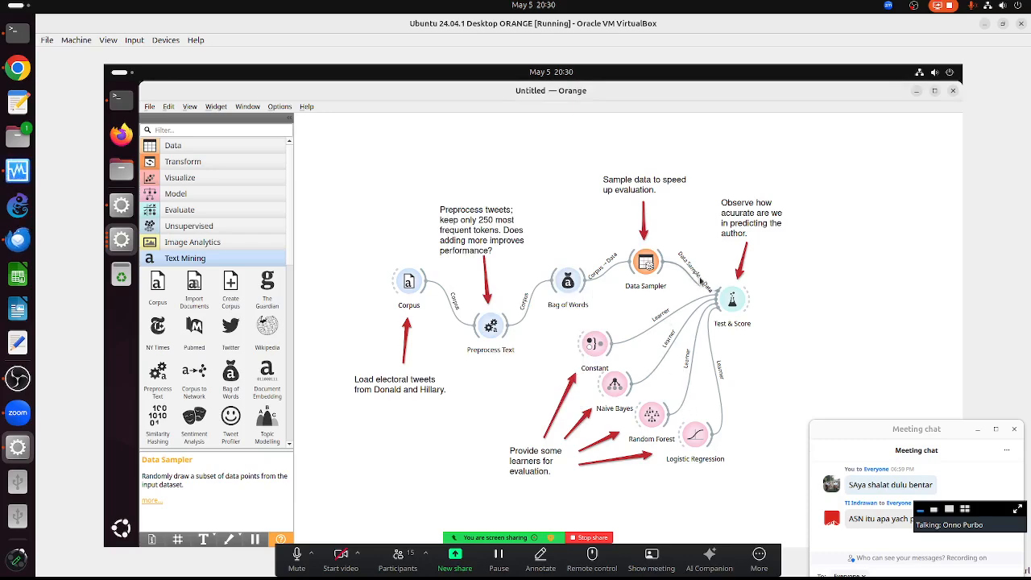
{"action": "double_click", "coordinate": [731, 303]}
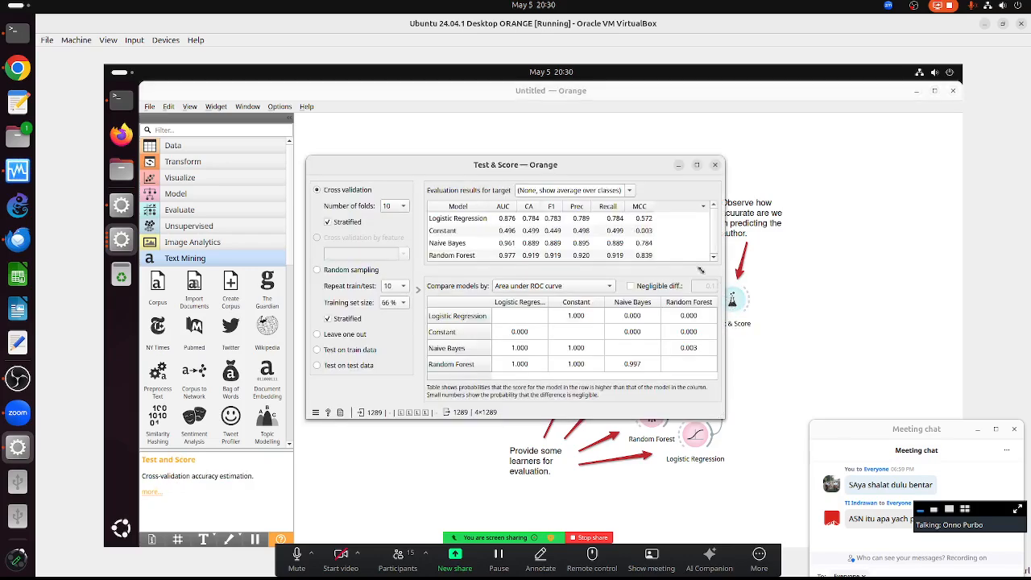
{"action": "left_click", "coordinate": [697, 165]}
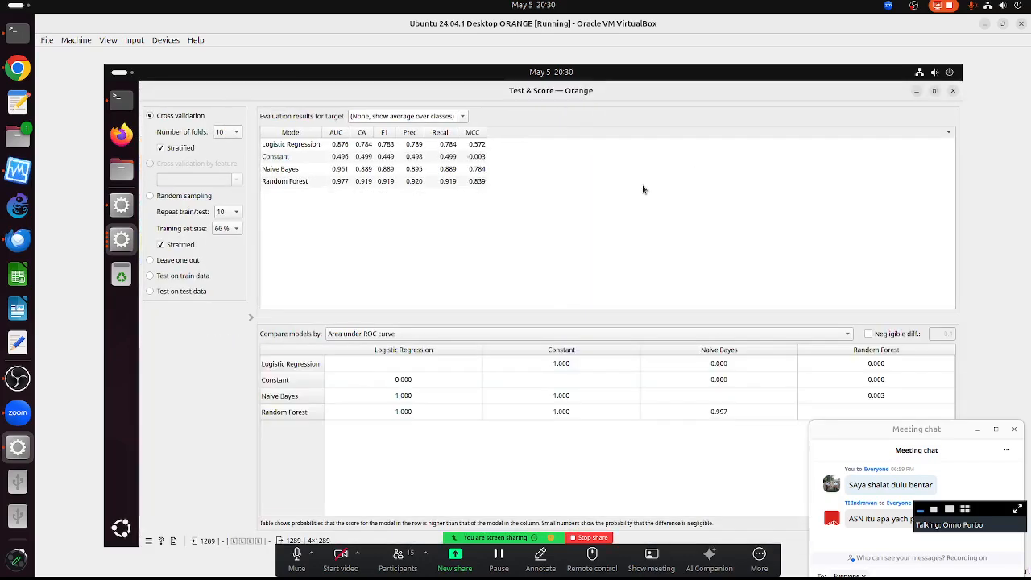
{"action": "left_click", "coordinate": [408, 133]}
{"action": "left_click", "coordinate": [408, 133]}
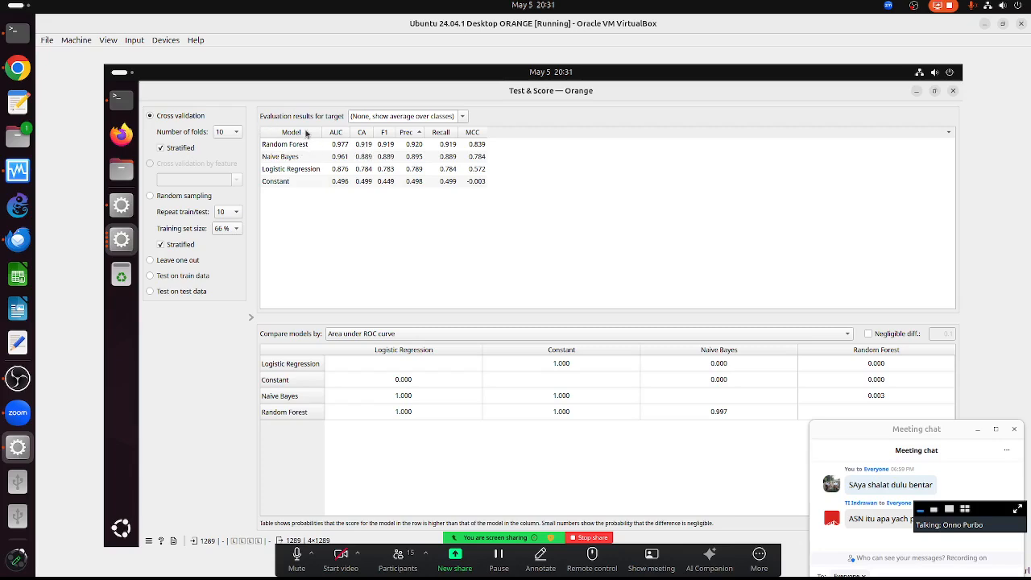
{"action": "left_click", "coordinate": [952, 92]}
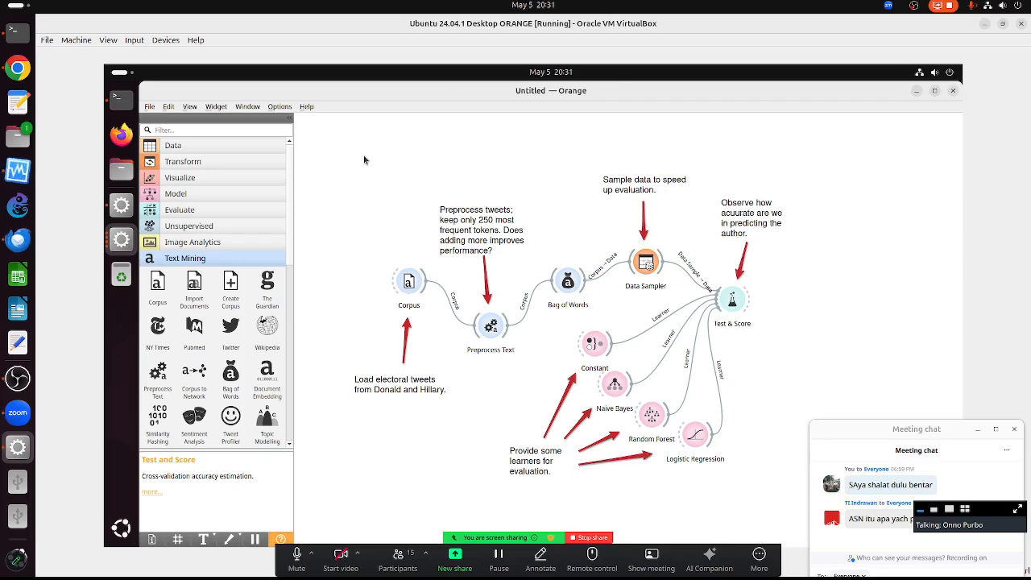
- Delete the whole workflow and reload the Author Prediction on Tweets example
{"action": "mouse_move", "coordinate": [359, 153]}
{"action": "left_mouse_down"}
{"action": "mouse_move", "coordinate": [435, 194]}
{"action": "mouse_move", "coordinate": [820, 514]}
{"action": "left_mouse_up"}
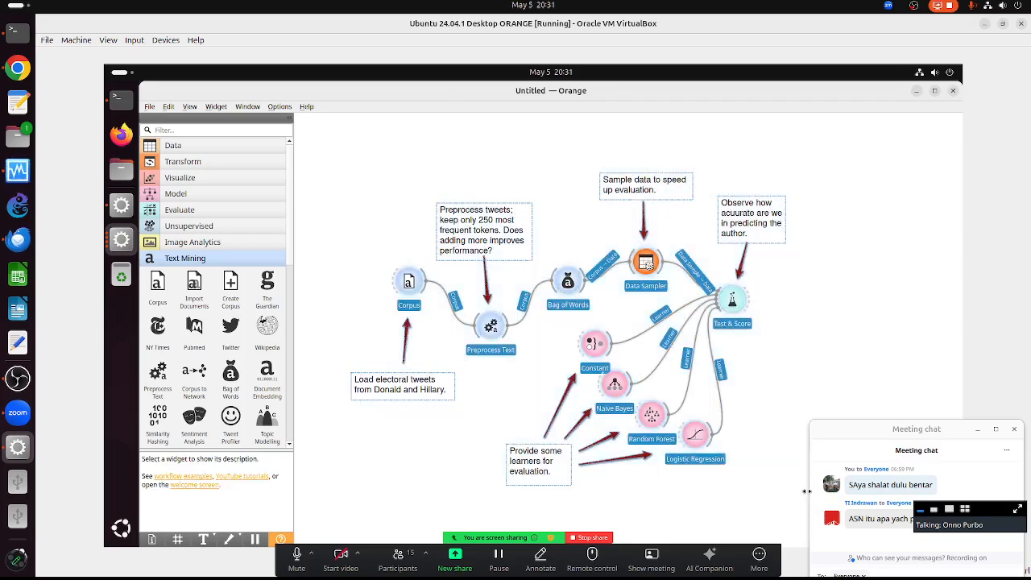
{"action": "key", "text": "Delete"}
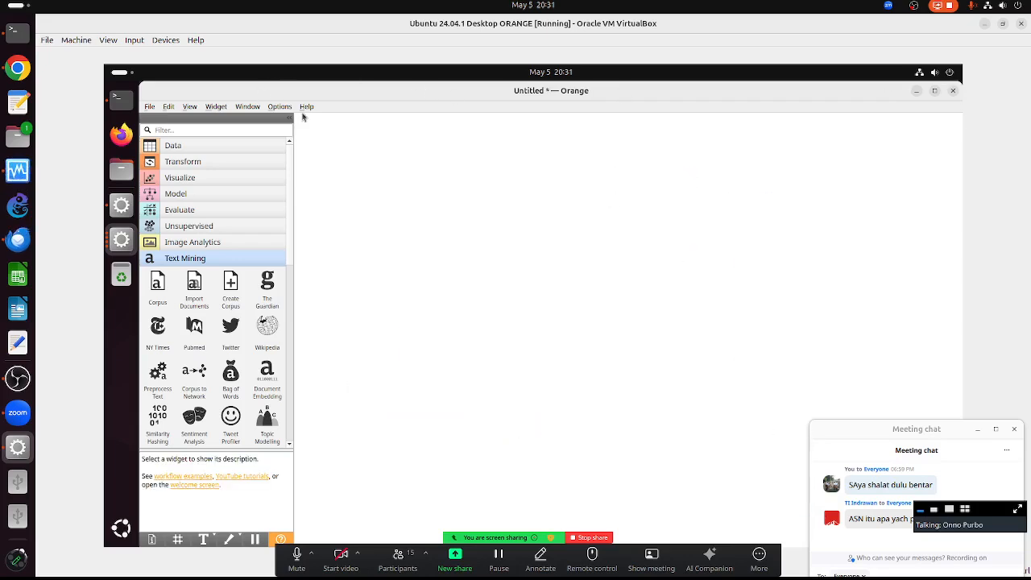
{"action": "left_click", "coordinate": [306, 107]}
{"action": "left_click", "coordinate": [321, 159]}
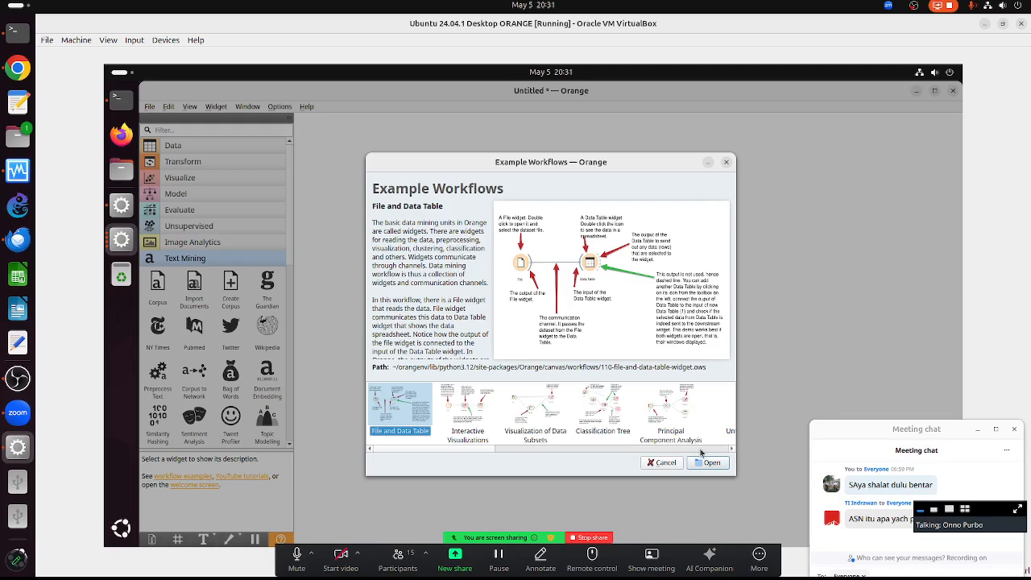
{"action": "scroll", "coordinate": [700, 452], "scroll_direction": "down", "scroll_amount": 5}
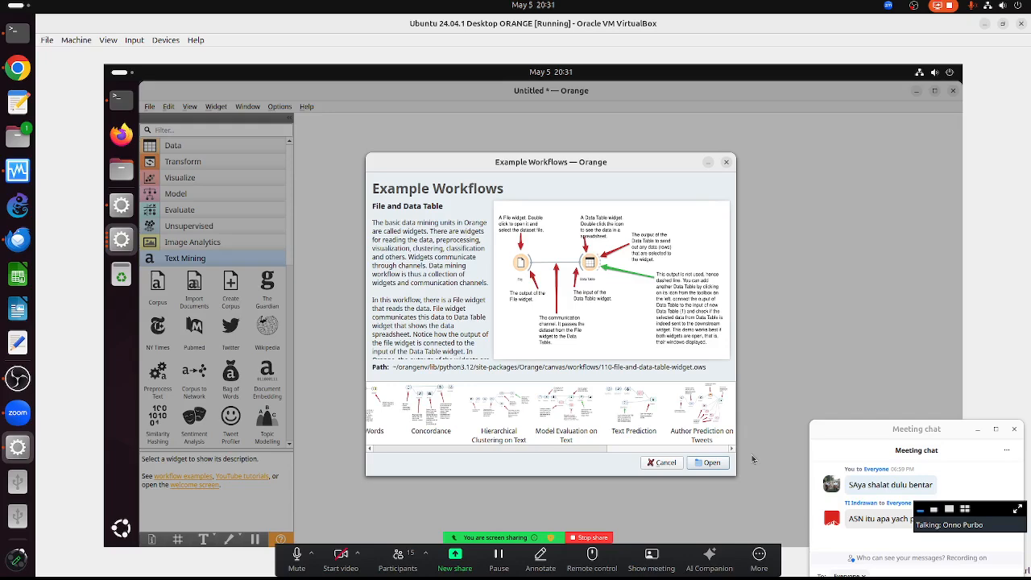
{"action": "double_click", "coordinate": [716, 426]}
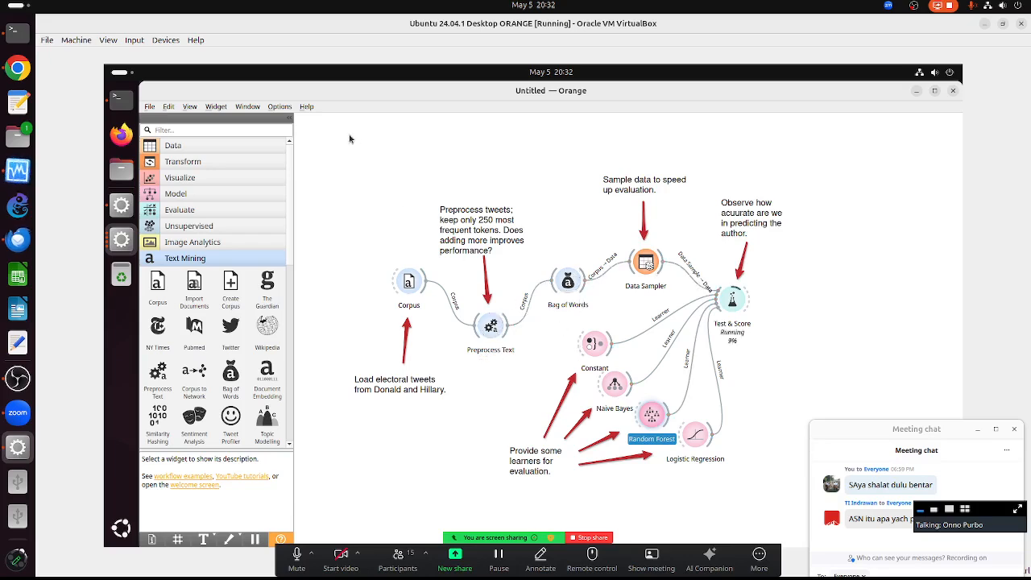
- Revisit Author Prediction on Tweets in Example Workflows, then select Test & Score with its links
{"action": "left_click", "coordinate": [307, 108]}
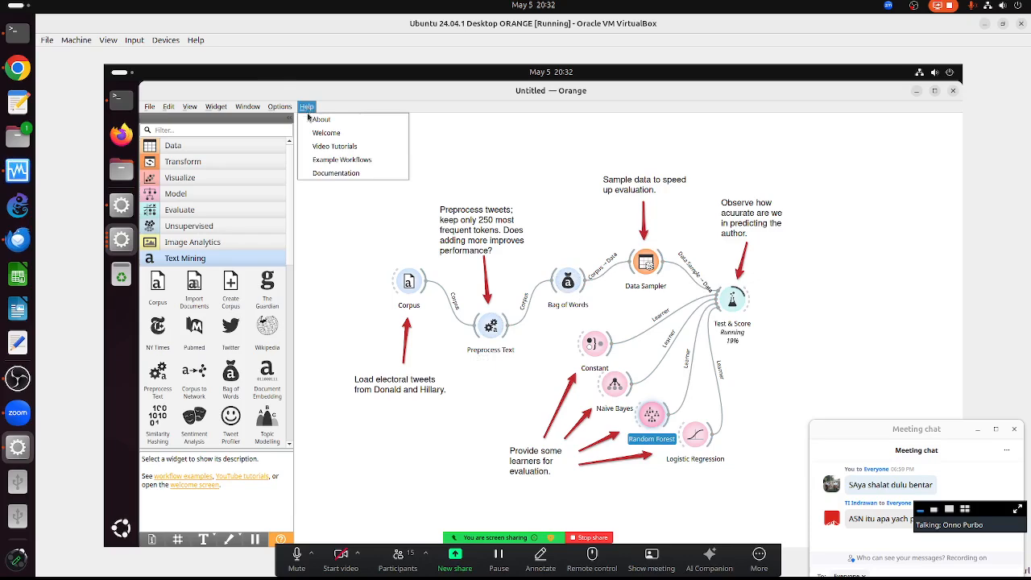
{"action": "left_click", "coordinate": [323, 159]}
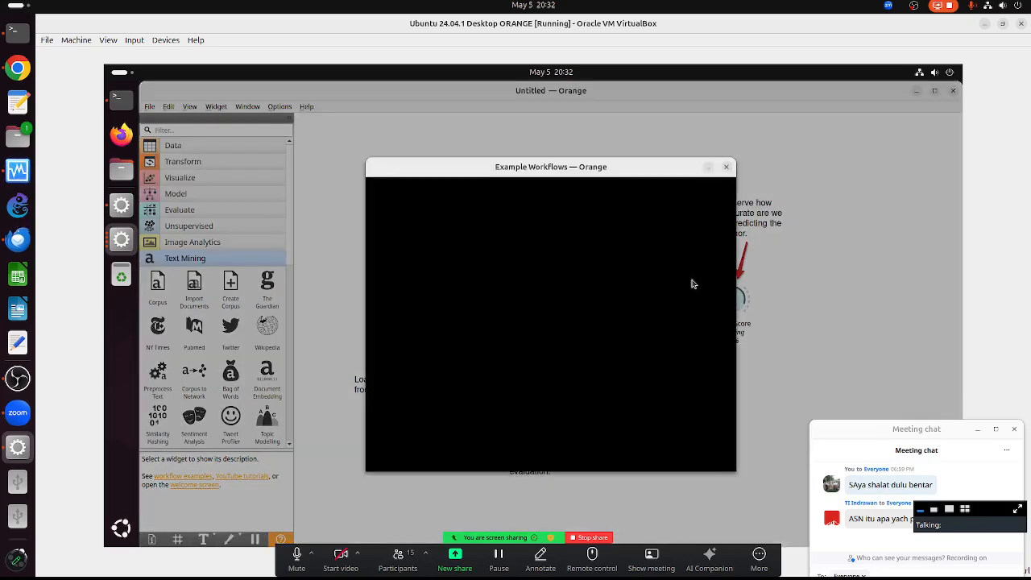
{"action": "left_click", "coordinate": [702, 445]}
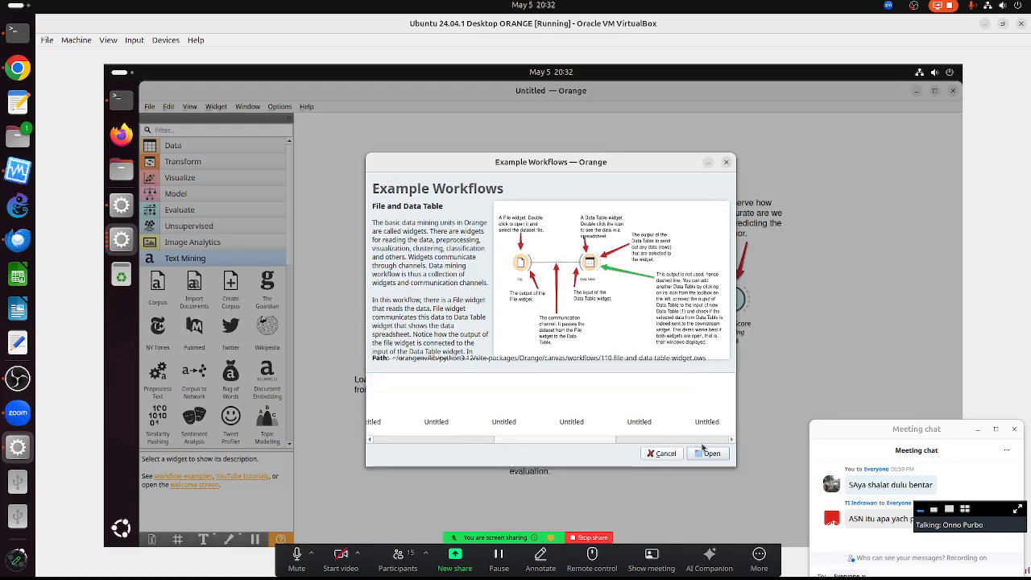
{"action": "left_click", "coordinate": [716, 450]}
{"action": "left_click", "coordinate": [716, 450]}
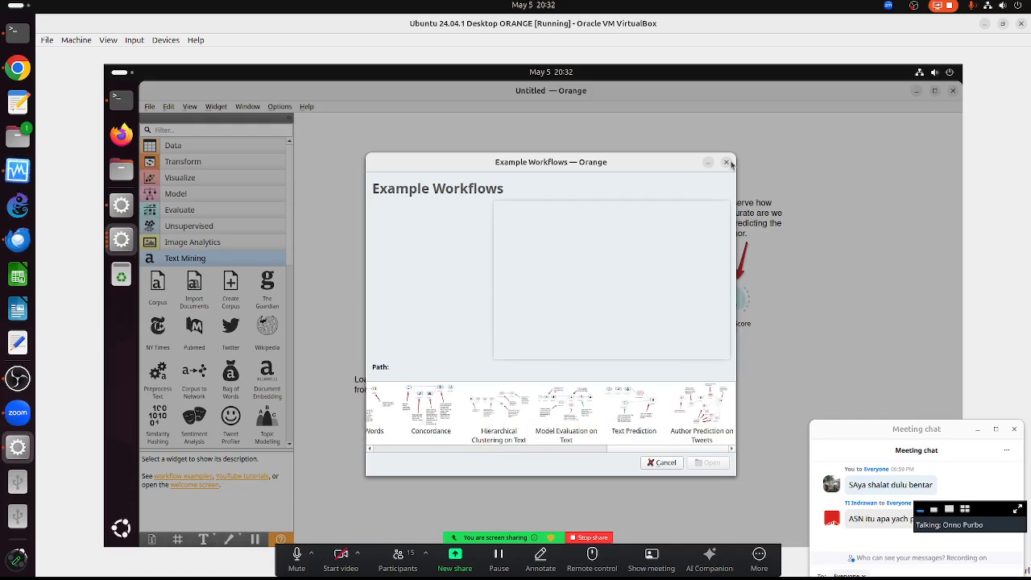
{"action": "left_click", "coordinate": [694, 412]}
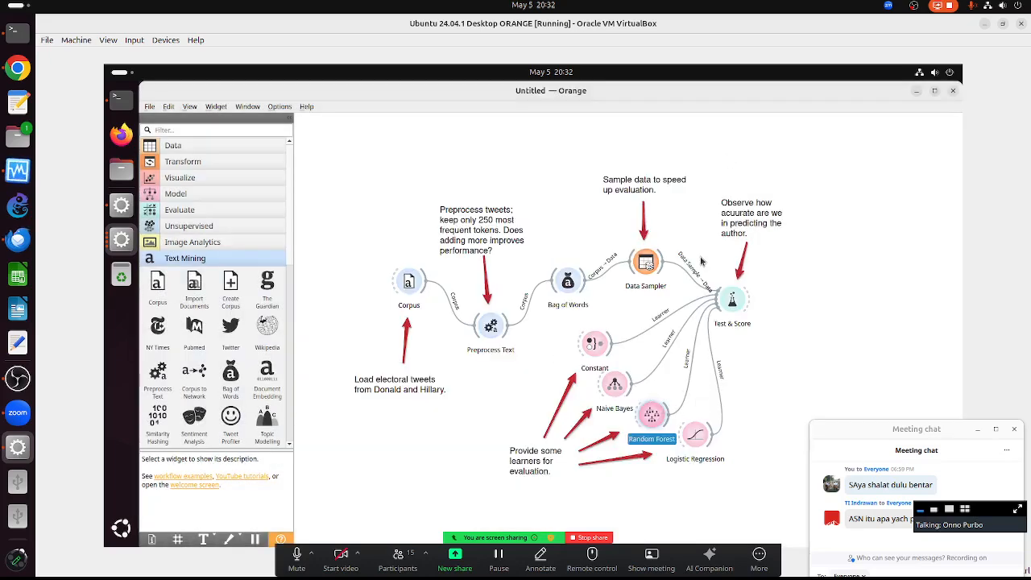
{"action": "left_click", "coordinate": [713, 289]}
{"action": "mouse_move", "coordinate": [741, 344]}
{"action": "left_mouse_down"}
{"action": "mouse_move", "coordinate": [765, 346]}
{"action": "mouse_move", "coordinate": [753, 346]}
{"action": "left_mouse_up"}
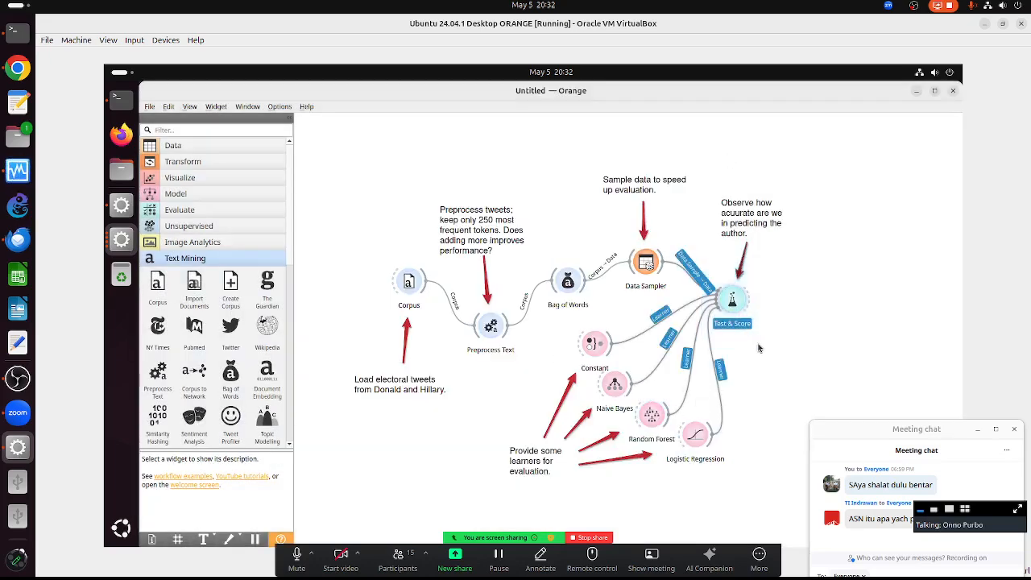
- Delete Test & Score and the Constant, Naive Bayes and Logistic Regression learners, moving Random Forest up
{"action": "key", "text": "Delete"}
{"action": "left_click_drag", "start_coordinate": [650, 414], "coordinate": [783, 277]}
{"action": "left_click_drag", "start_coordinate": [545, 331], "coordinate": [752, 510]}
{"action": "key", "text": "Delete"}
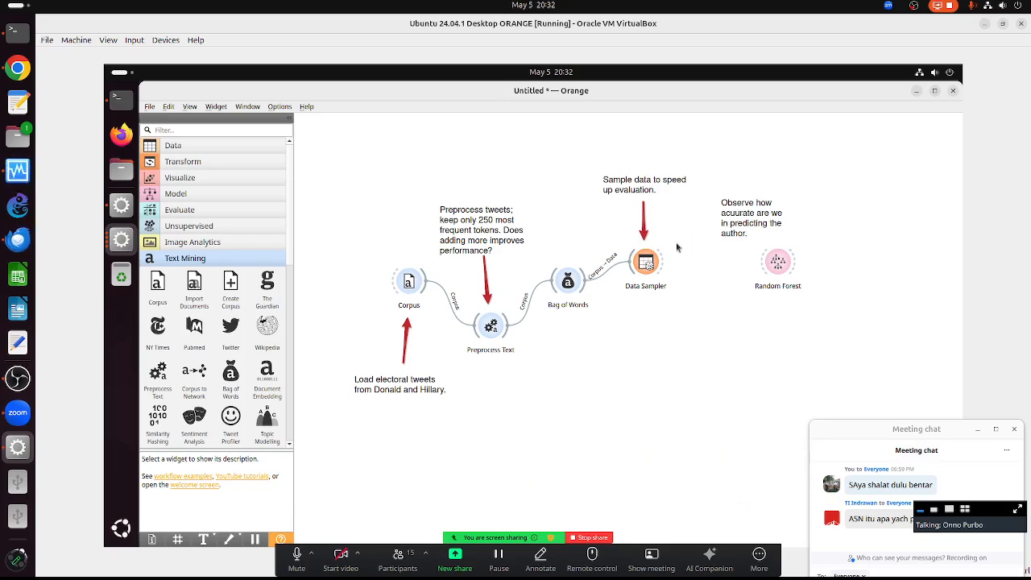
- Set the Data Sampler proportion to 81% and connect its data sample to Random Forest
{"action": "double_click", "coordinate": [653, 263]}
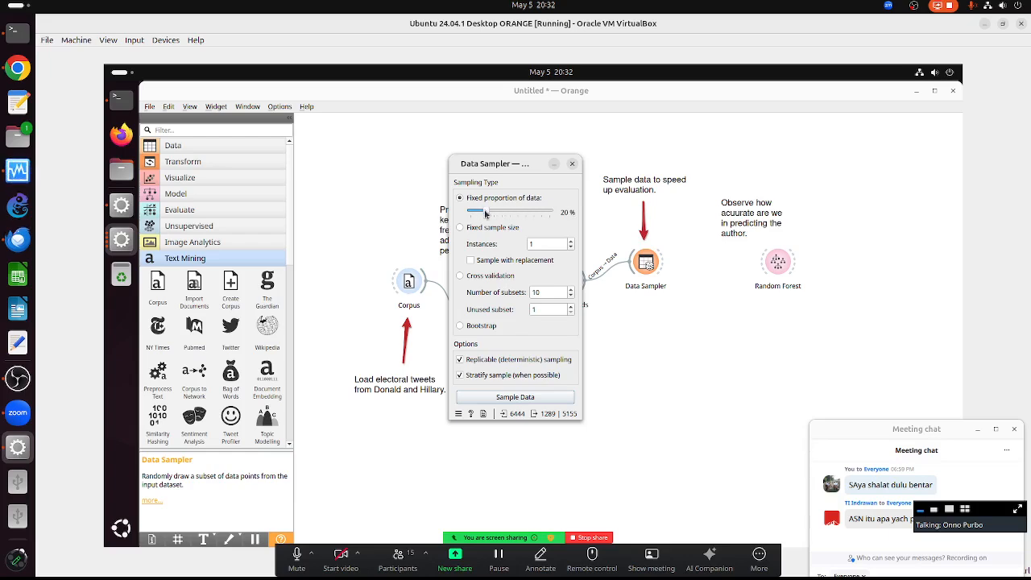
{"action": "left_click_drag", "start_coordinate": [485, 214], "coordinate": [533, 210]}
{"action": "left_click_drag", "start_coordinate": [663, 260], "coordinate": [774, 263]}
{"action": "double_click", "coordinate": [777, 261]}
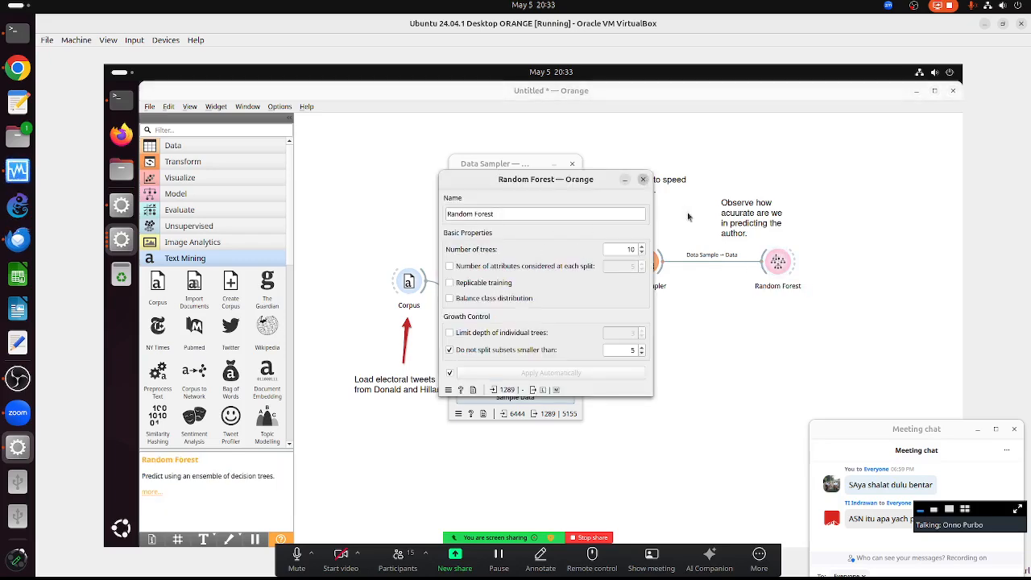
{"action": "left_click", "coordinate": [642, 179]}
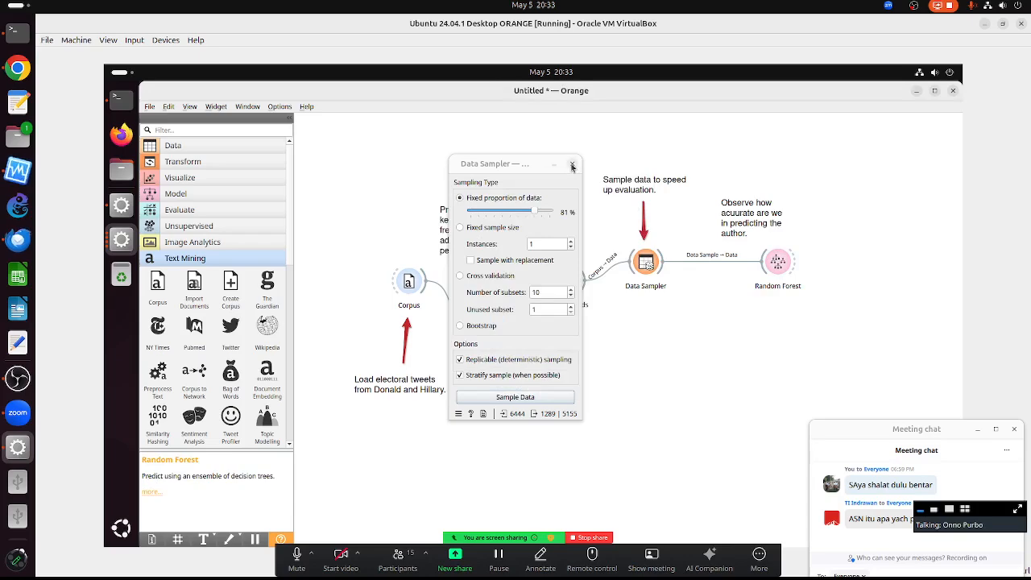
{"action": "left_click", "coordinate": [572, 164]}
- Place a Predictions widget from the Evaluate group to the right of Random Forest
{"action": "left_click", "coordinate": [185, 266]}
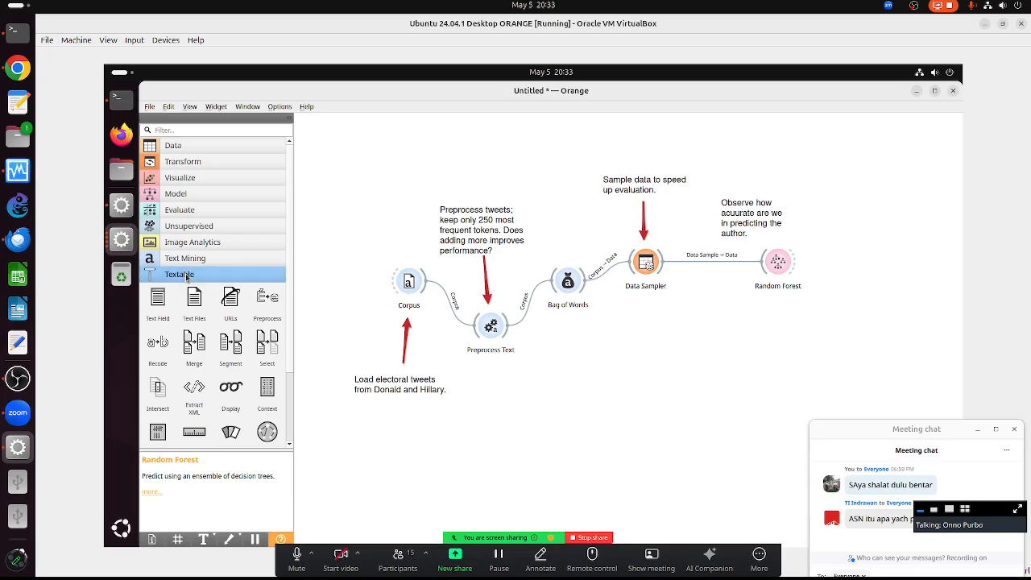
{"action": "left_click", "coordinate": [187, 277]}
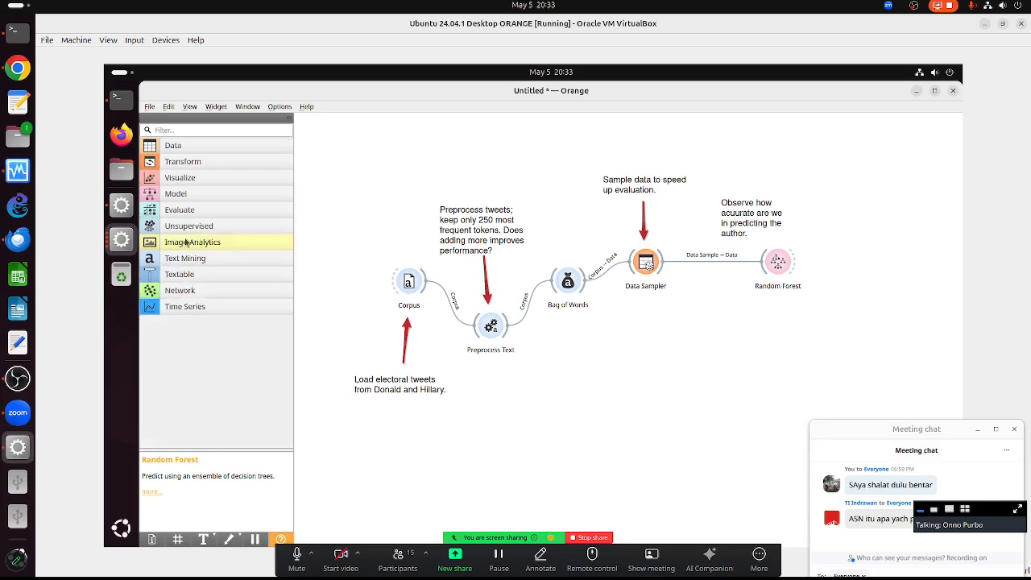
{"action": "left_click", "coordinate": [187, 209]}
{"action": "left_click_drag", "start_coordinate": [201, 240], "coordinate": [880, 298]}
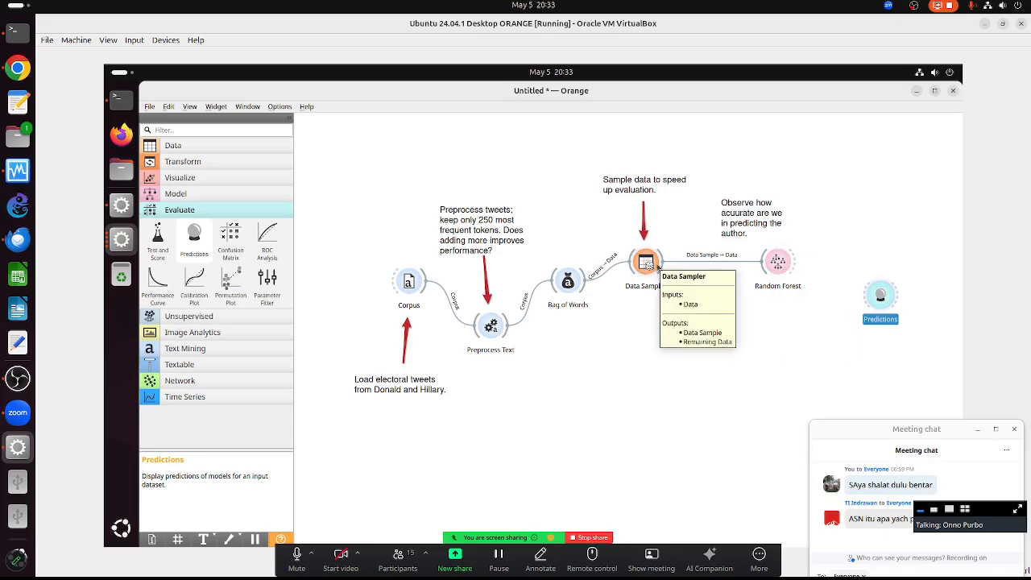
- Link the Data Sampler's Remaining Data output to the Predictions Data input
{"action": "left_click_drag", "start_coordinate": [661, 266], "coordinate": [877, 298]}
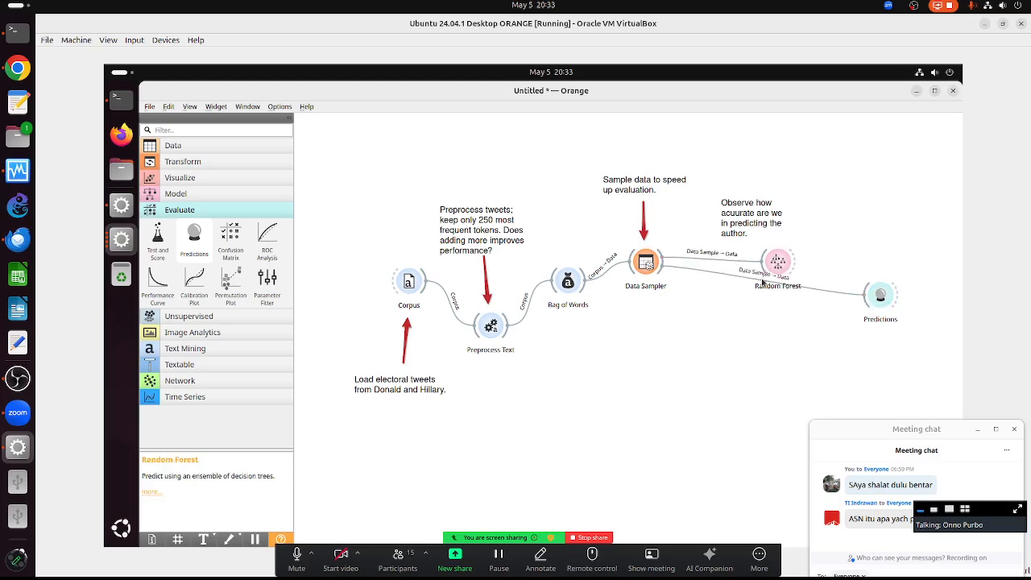
{"action": "double_click", "coordinate": [825, 293]}
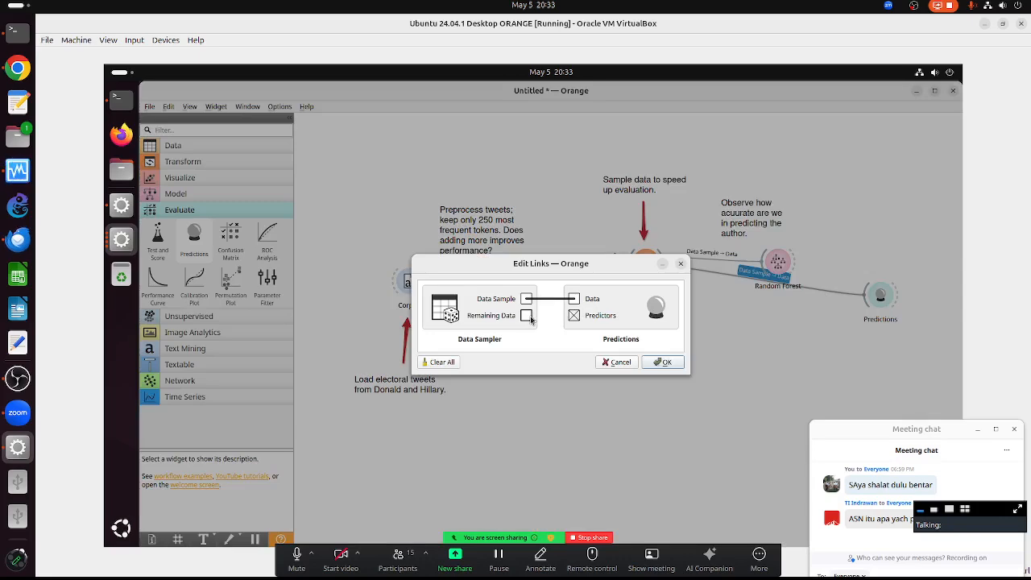
{"action": "left_click", "coordinate": [537, 299]}
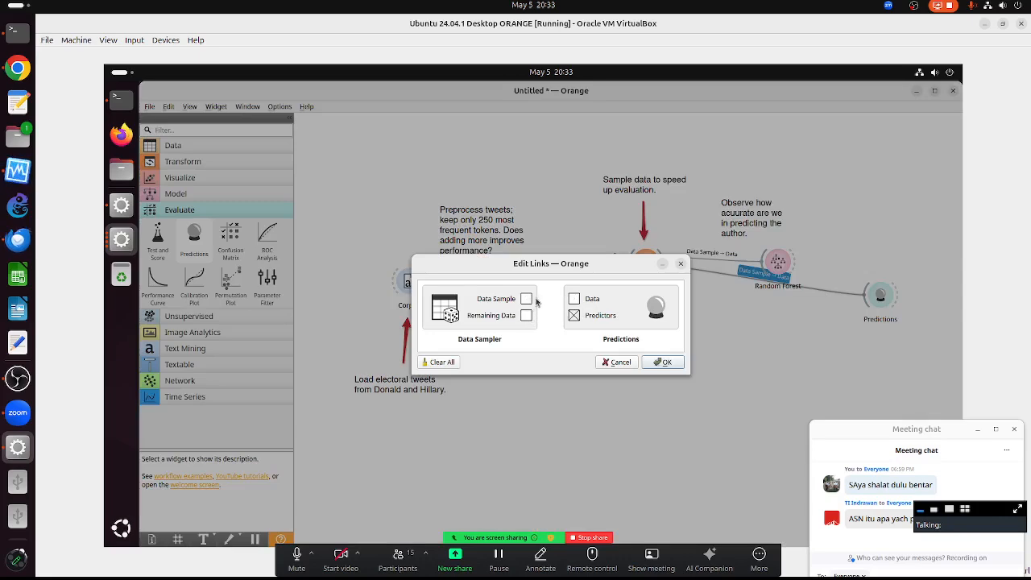
{"action": "left_click_drag", "start_coordinate": [528, 316], "coordinate": [574, 298]}
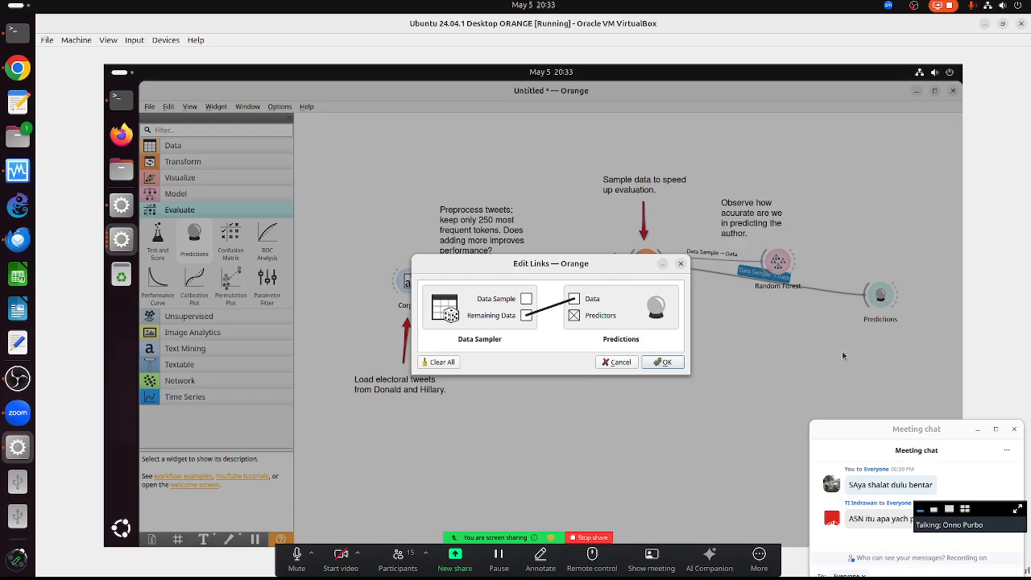
{"action": "left_click", "coordinate": [665, 363]}
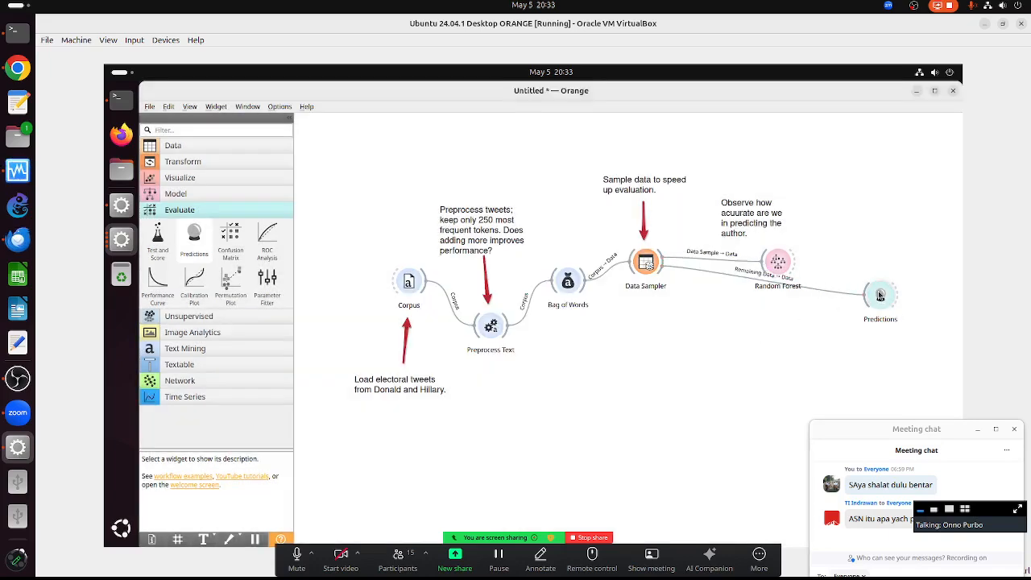
- Move Predictions below Random Forest and feed it the Random Forest model
{"action": "left_click", "coordinate": [865, 359]}
{"action": "left_click_drag", "start_coordinate": [865, 362], "coordinate": [860, 382]}
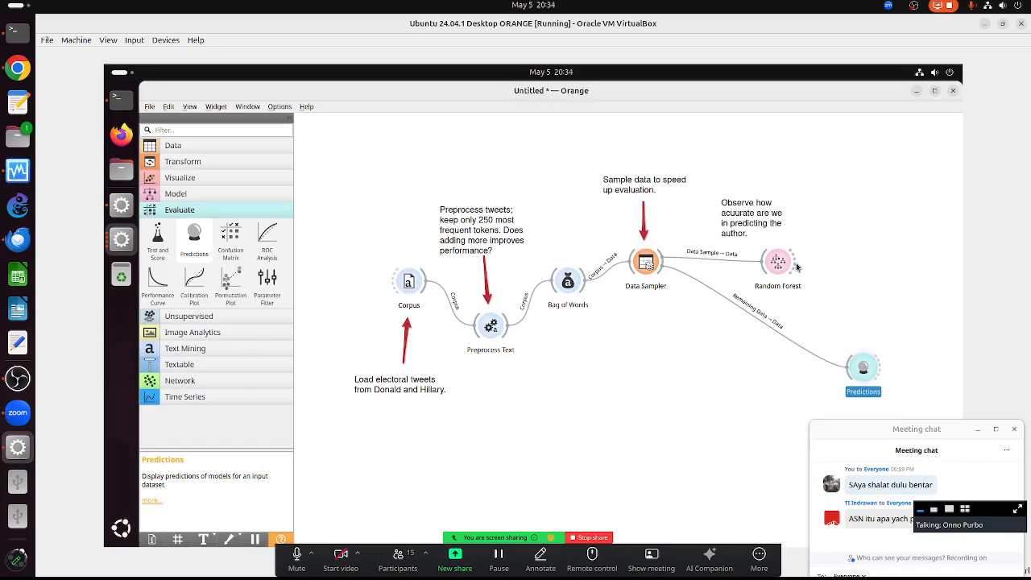
{"action": "left_click_drag", "start_coordinate": [795, 266], "coordinate": [876, 383]}
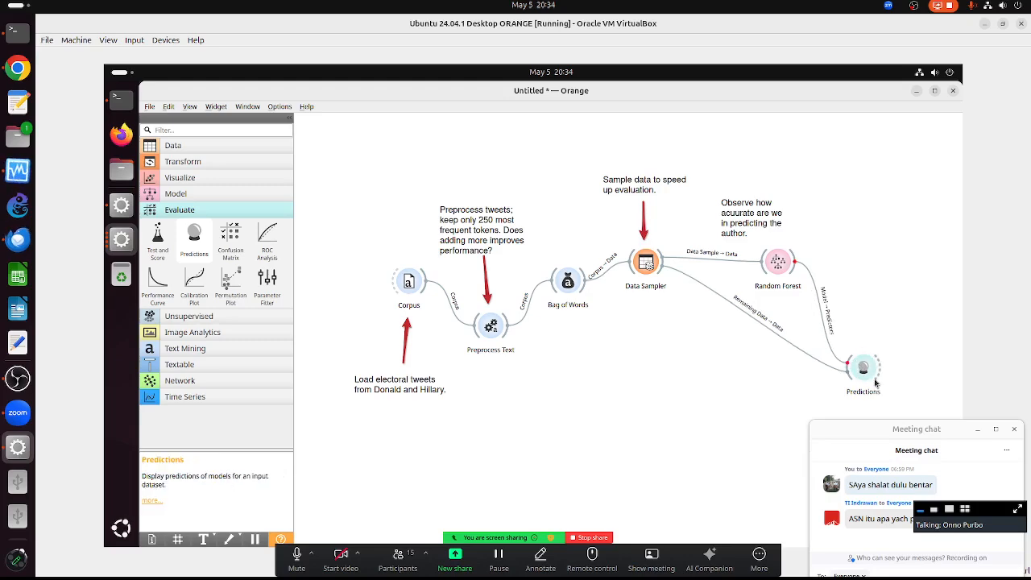
- Open Predictions full-size, widen the Content column, and scroll through the 5155 predicted tweets
{"action": "double_click", "coordinate": [862, 369]}
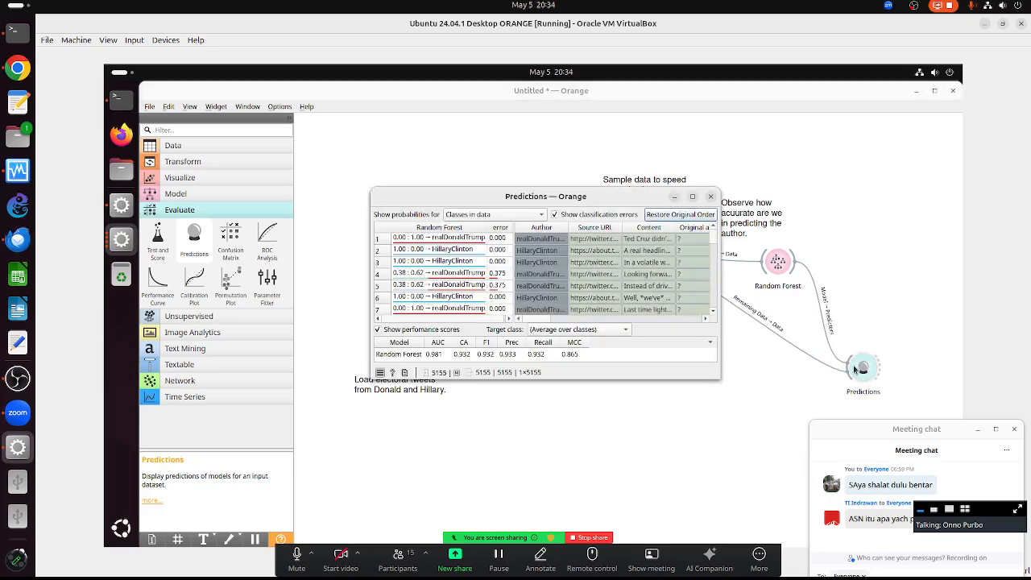
{"action": "left_click", "coordinate": [692, 197]}
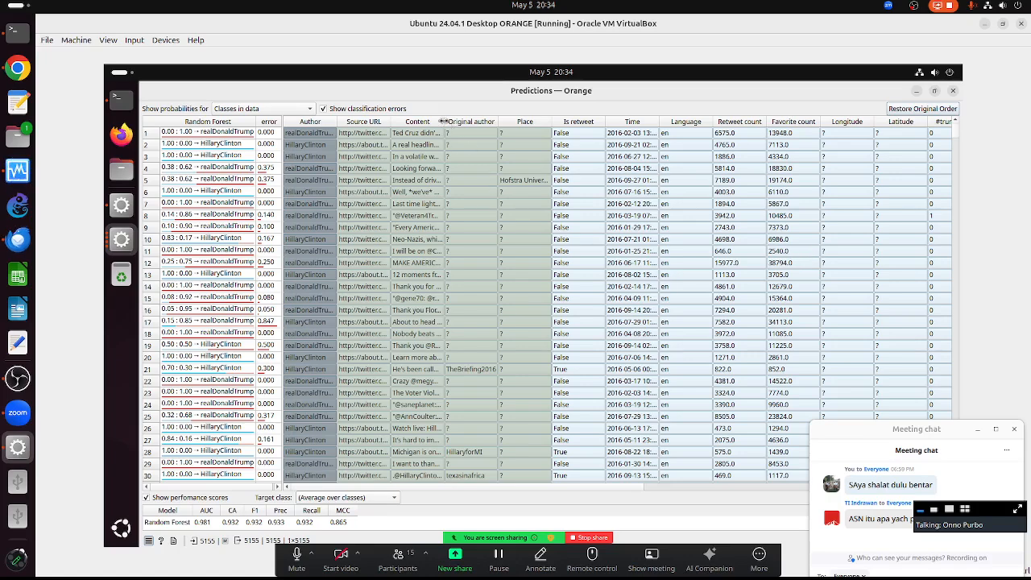
{"action": "left_click_drag", "start_coordinate": [442, 121], "coordinate": [681, 131]}
{"action": "left_click_drag", "start_coordinate": [715, 130], "coordinate": [720, 131]}
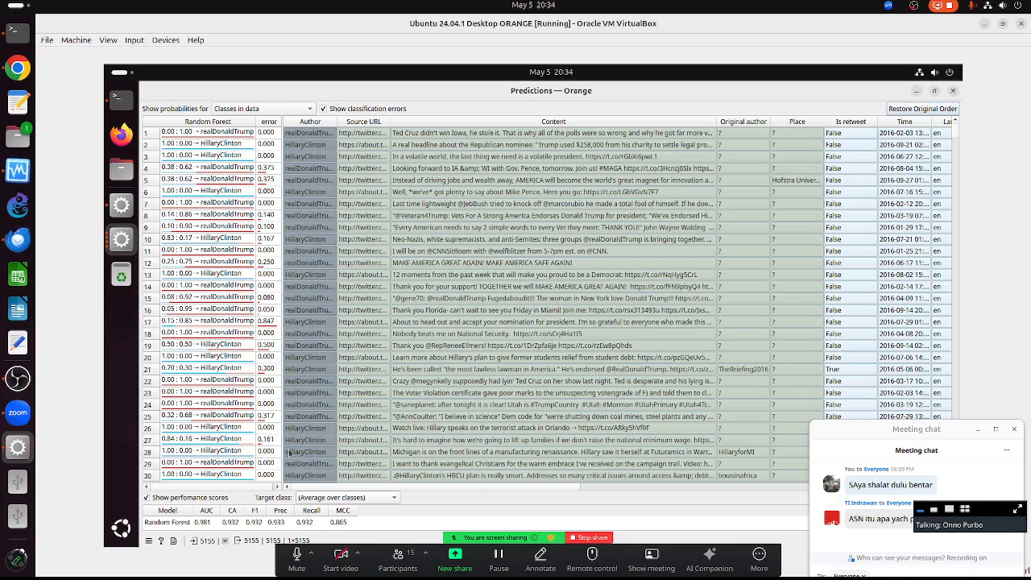
{"action": "scroll", "coordinate": [286, 459], "scroll_direction": "down", "scroll_amount": 1}
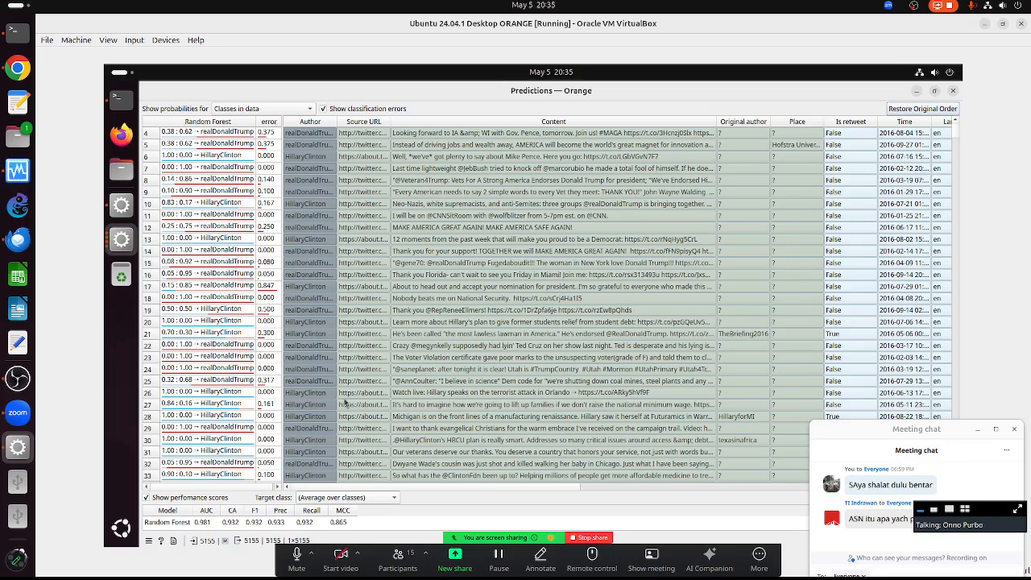
{"action": "scroll", "coordinate": [344, 401], "scroll_direction": "up", "scroll_amount": 3}
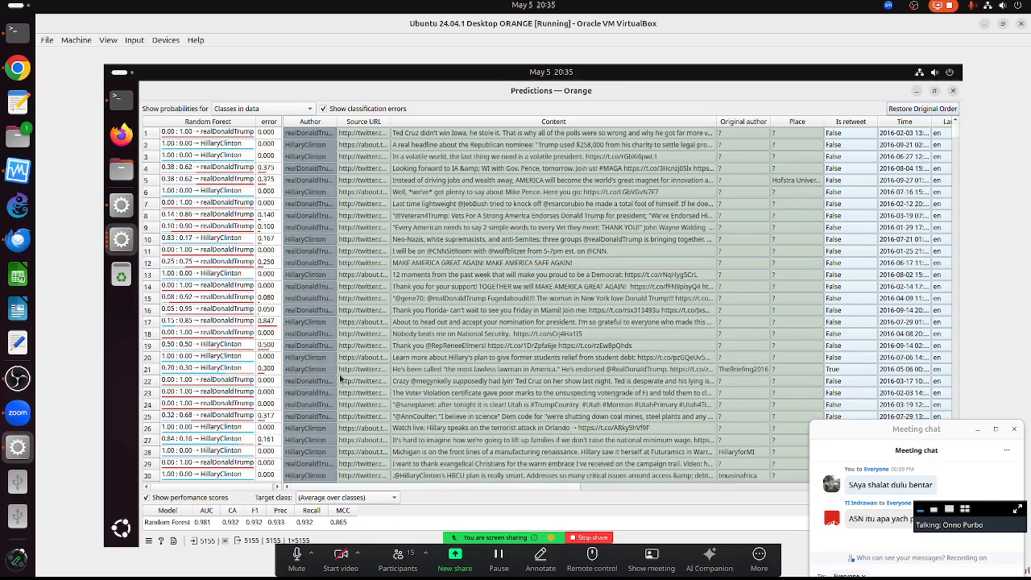
{"action": "scroll", "coordinate": [342, 375], "scroll_direction": "down", "scroll_amount": 15}
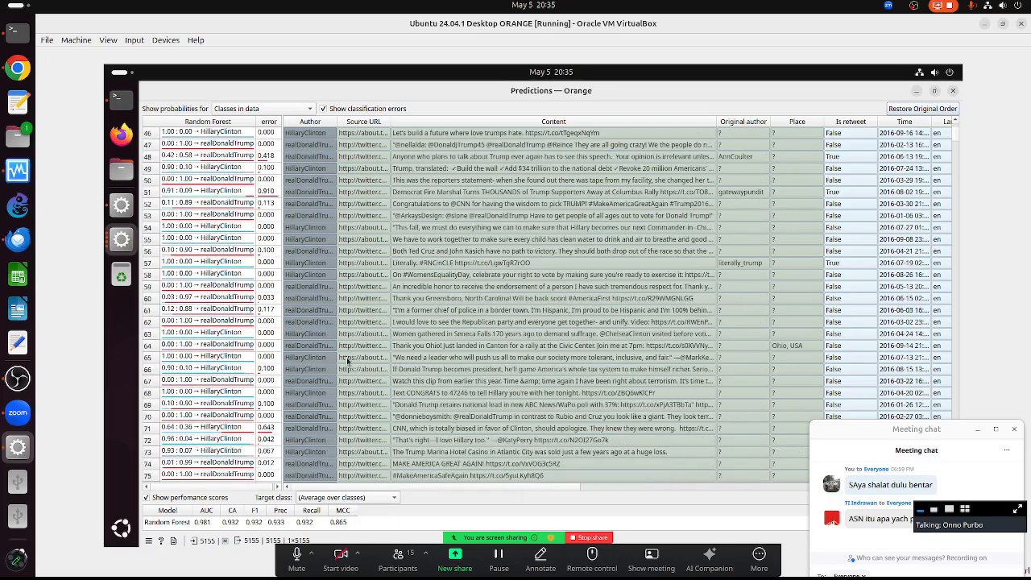
{"action": "scroll", "coordinate": [348, 361], "scroll_direction": "down", "scroll_amount": 13}
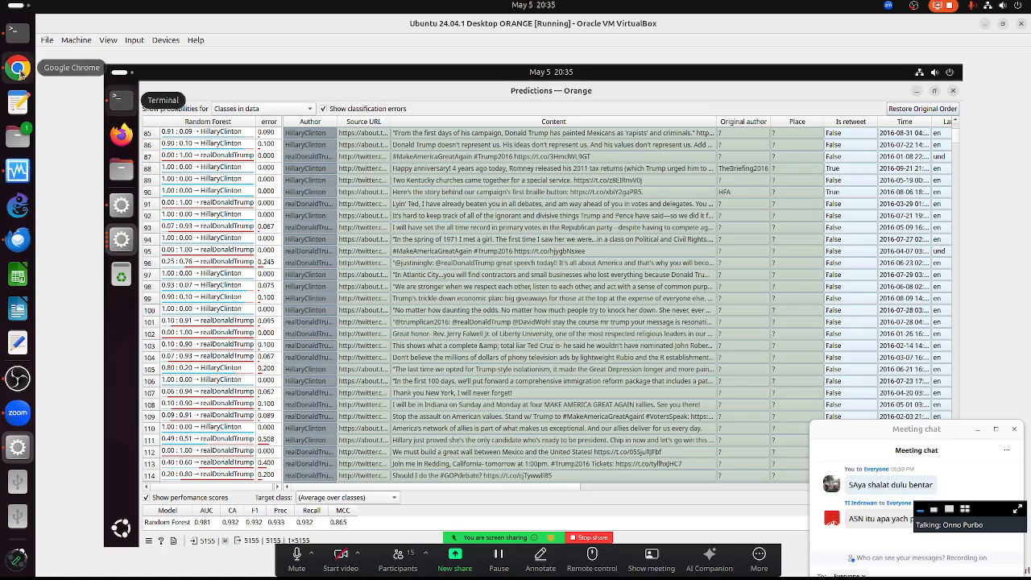
- In Chrome, open a new tab and bring up Google Drive from the apps grid
{"action": "left_click", "coordinate": [18, 68]}
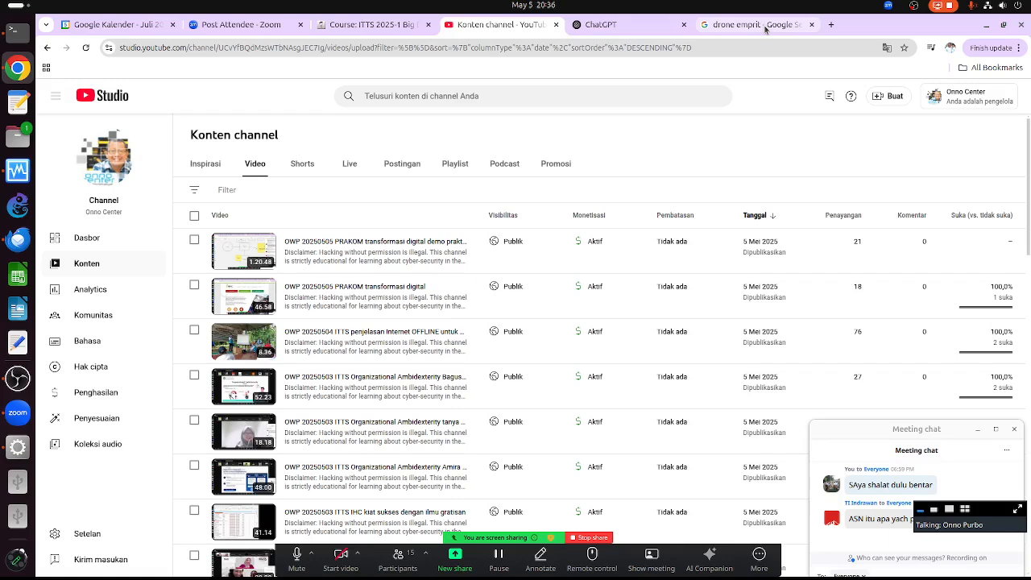
{"action": "left_click", "coordinate": [832, 24]}
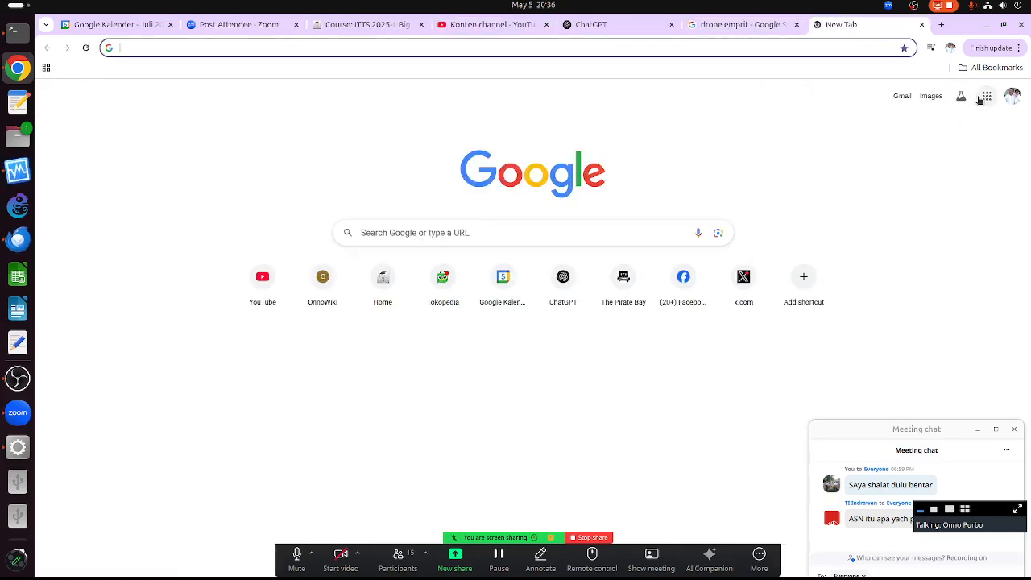
{"action": "left_click", "coordinate": [986, 96]}
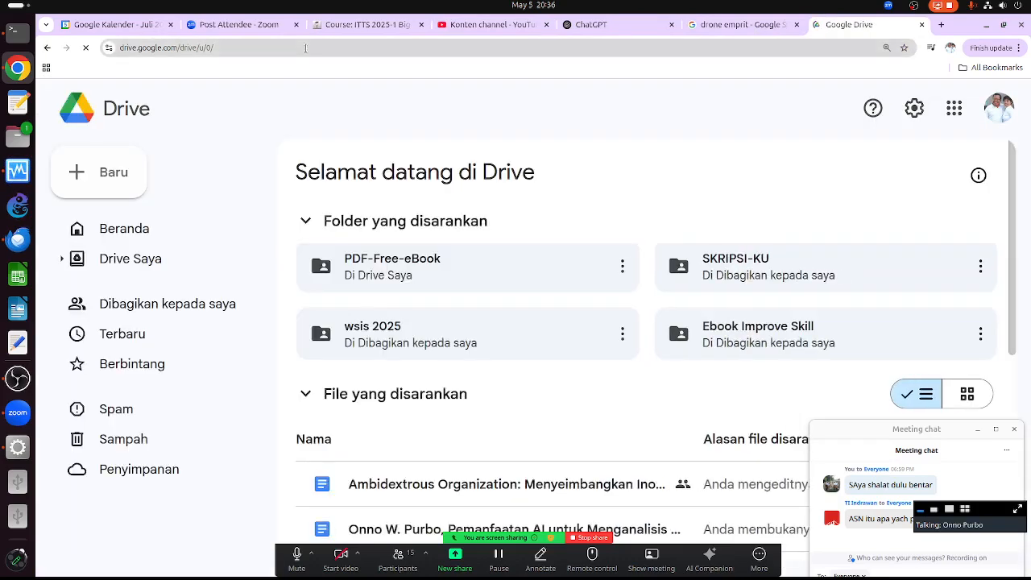
{"action": "left_click", "coordinate": [941, 25]}
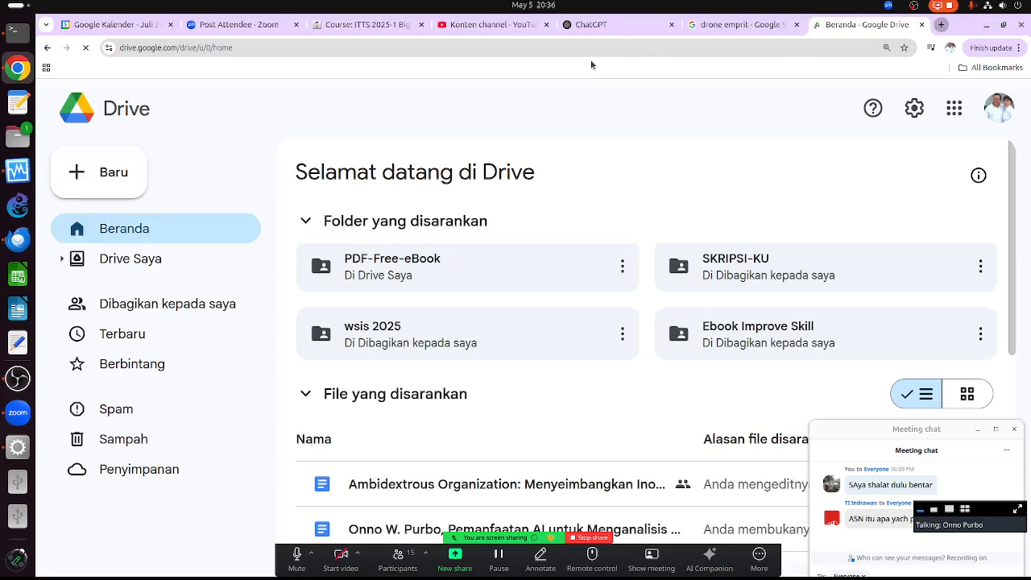
{"action": "left_click", "coordinate": [581, 52]}
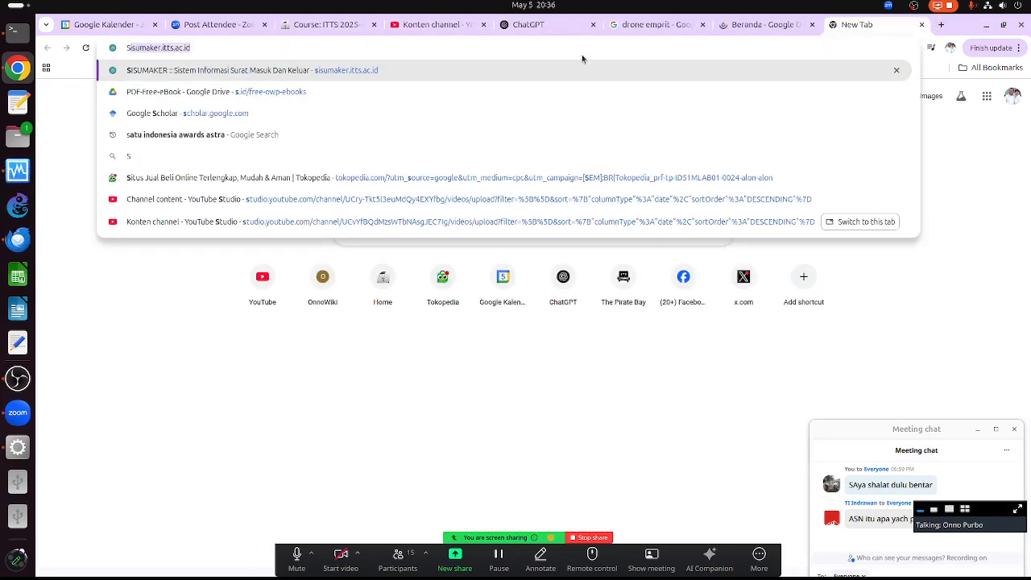
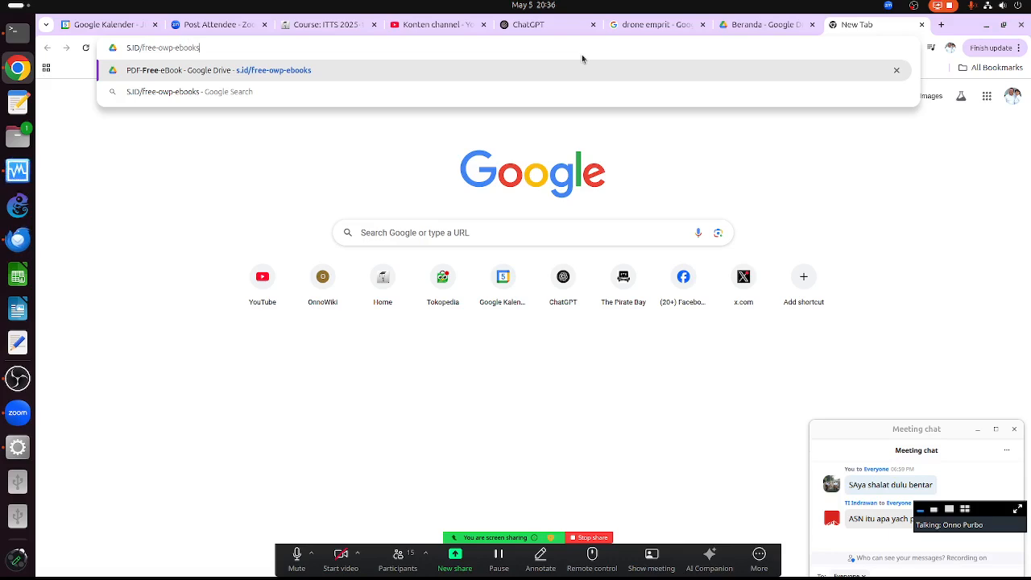
{"action": "key", "text": "Return"}
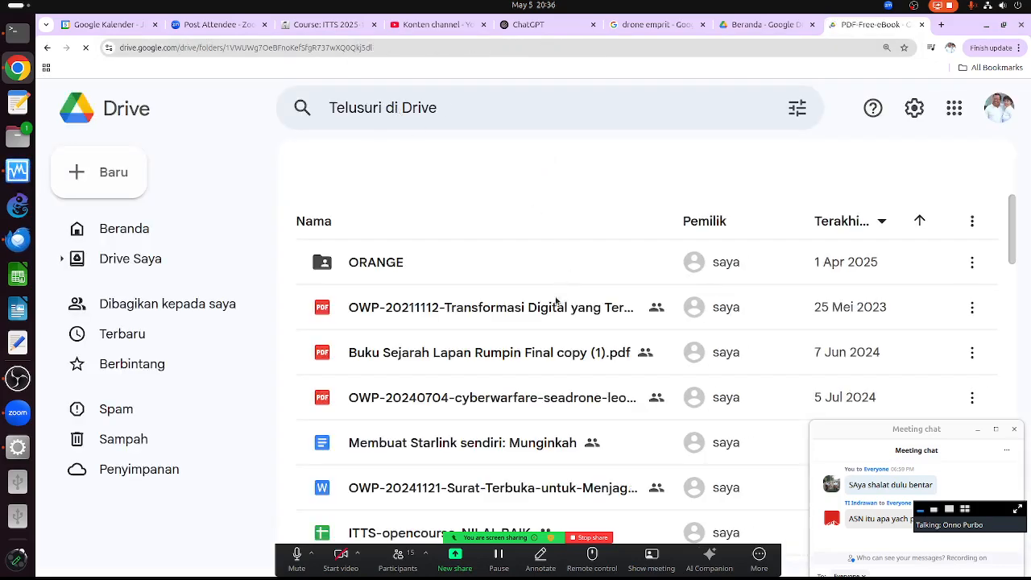
{"action": "scroll", "coordinate": [522, 299], "scroll_direction": "down", "scroll_amount": 1}
{"action": "scroll", "coordinate": [521, 299], "scroll_direction": "down", "scroll_amount": 8}
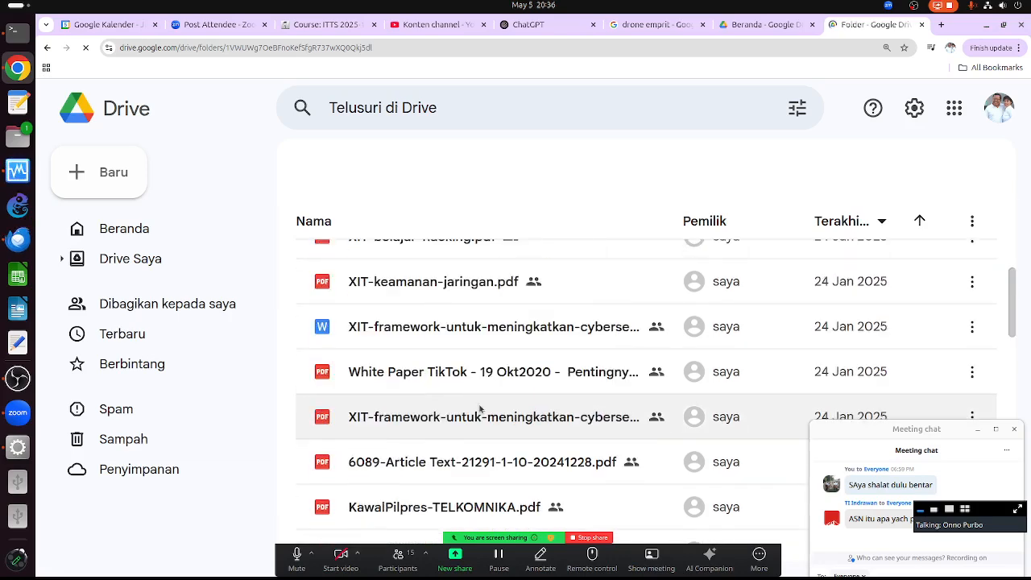
{"action": "scroll", "coordinate": [481, 407], "scroll_direction": "down", "scroll_amount": 10}
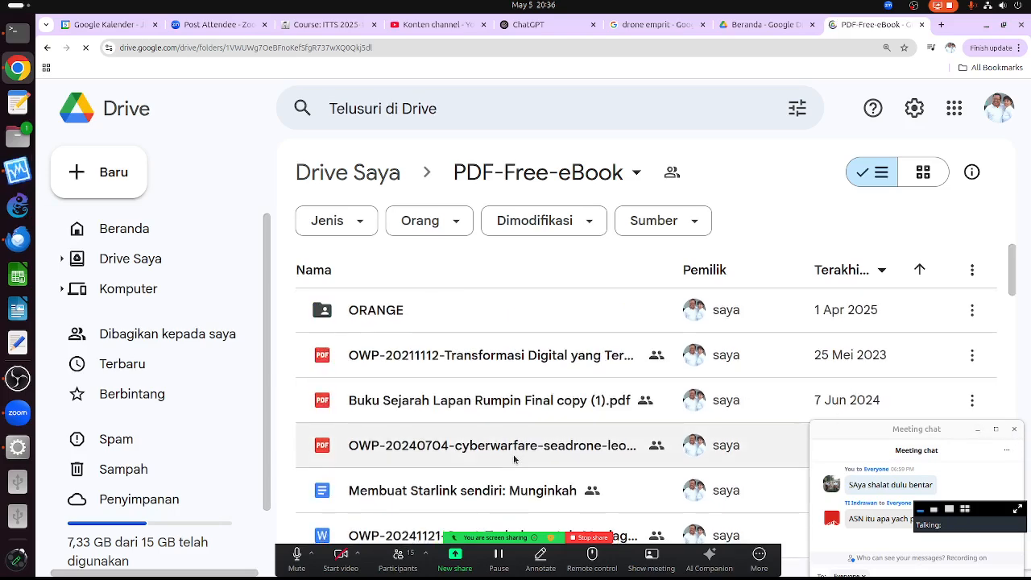
{"action": "scroll", "coordinate": [514, 459], "scroll_direction": "down", "scroll_amount": 15}
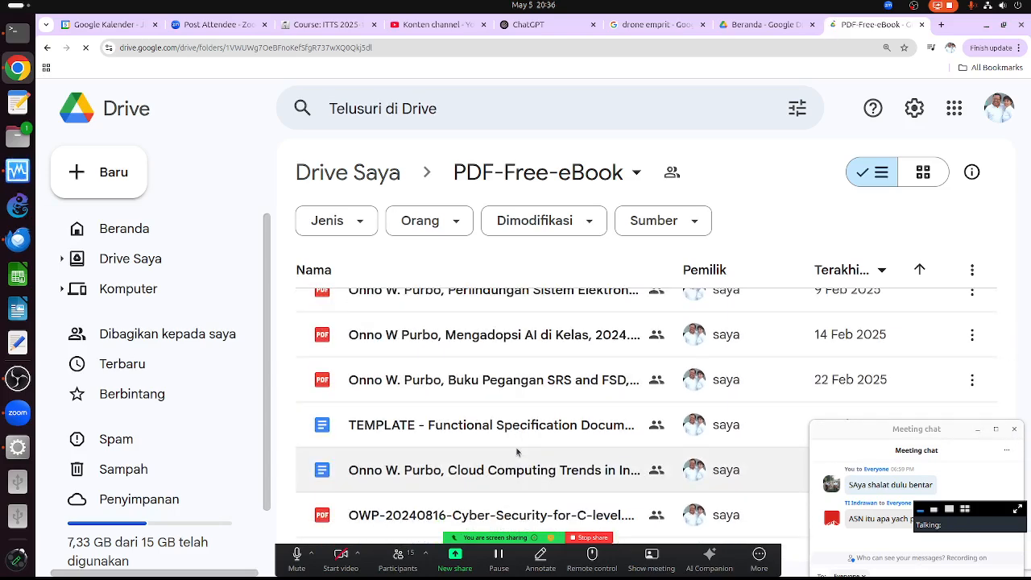
{"action": "scroll", "coordinate": [517, 452], "scroll_direction": "down", "scroll_amount": 5}
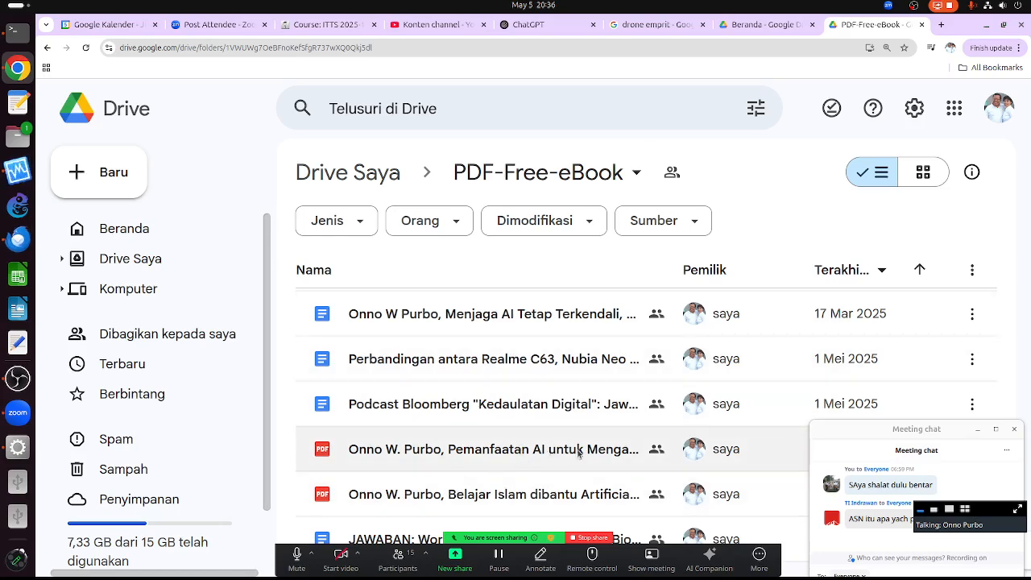
- Go to Downloads > DATA-SCIENCE-AI and select the 2025 Pemanfaatan AI social-media analysis PDF
{"action": "left_click", "coordinate": [17, 138]}
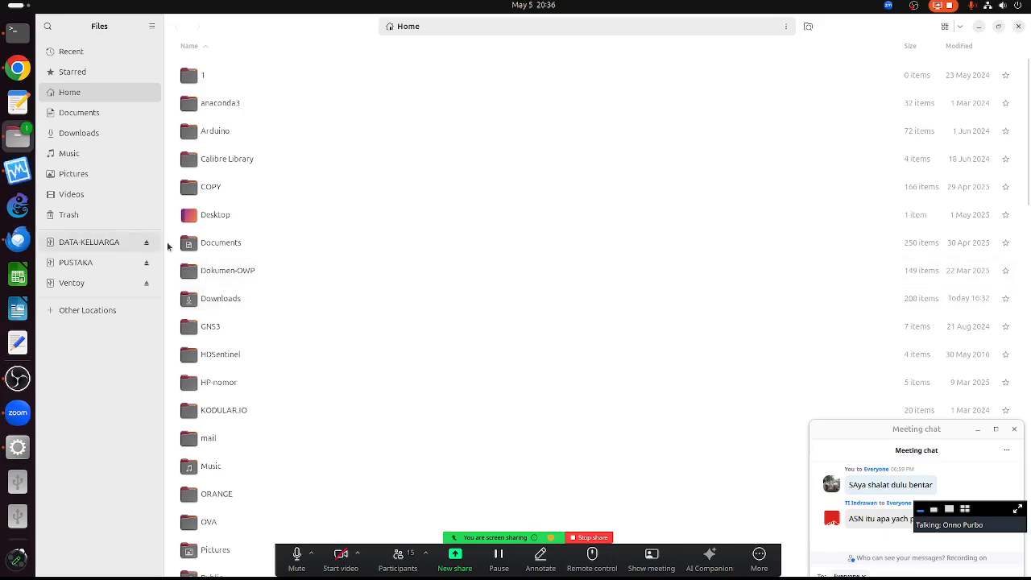
{"action": "double_click", "coordinate": [216, 300]}
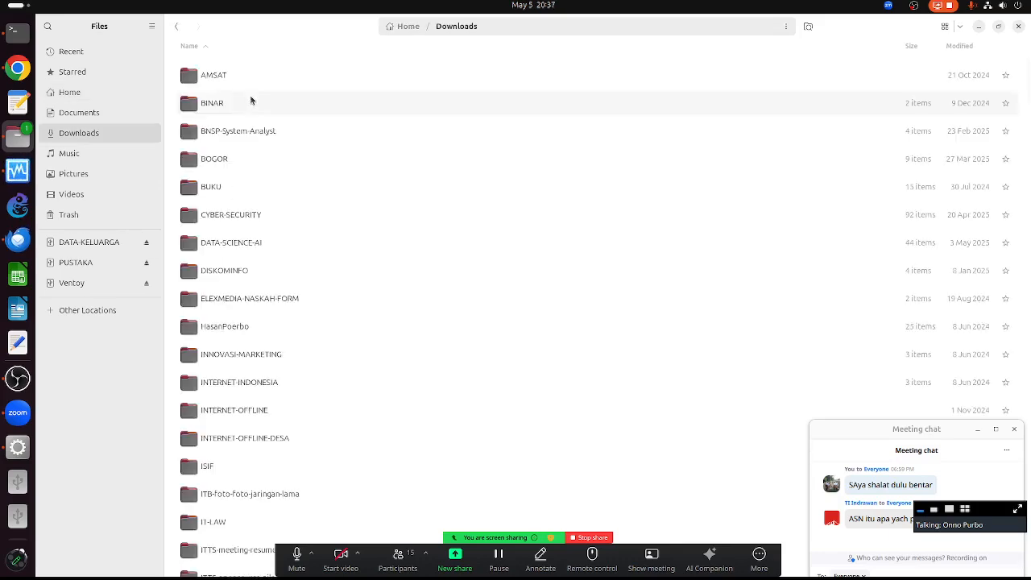
{"action": "double_click", "coordinate": [234, 244]}
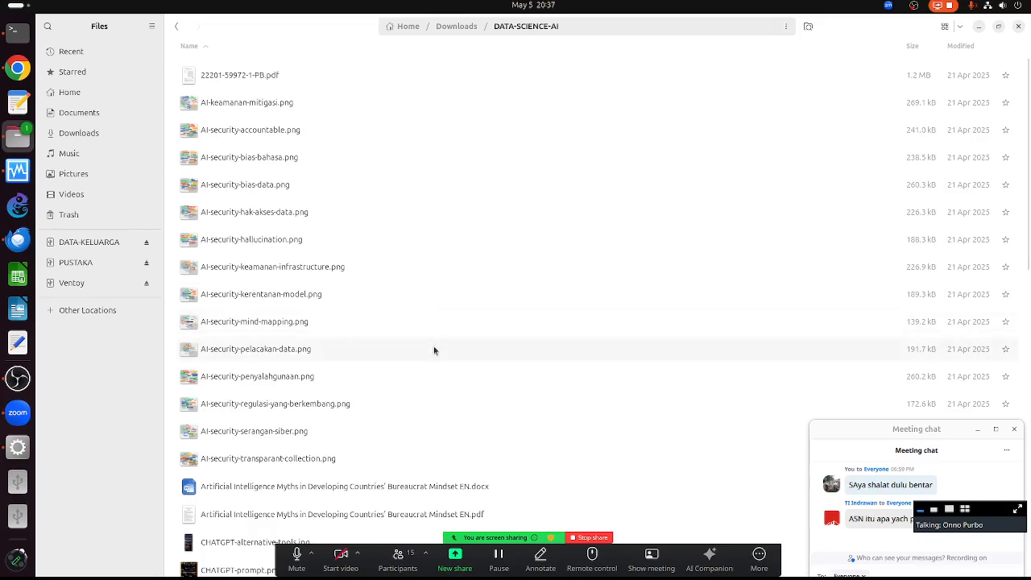
{"action": "scroll", "coordinate": [433, 347], "scroll_direction": "down", "scroll_amount": 5}
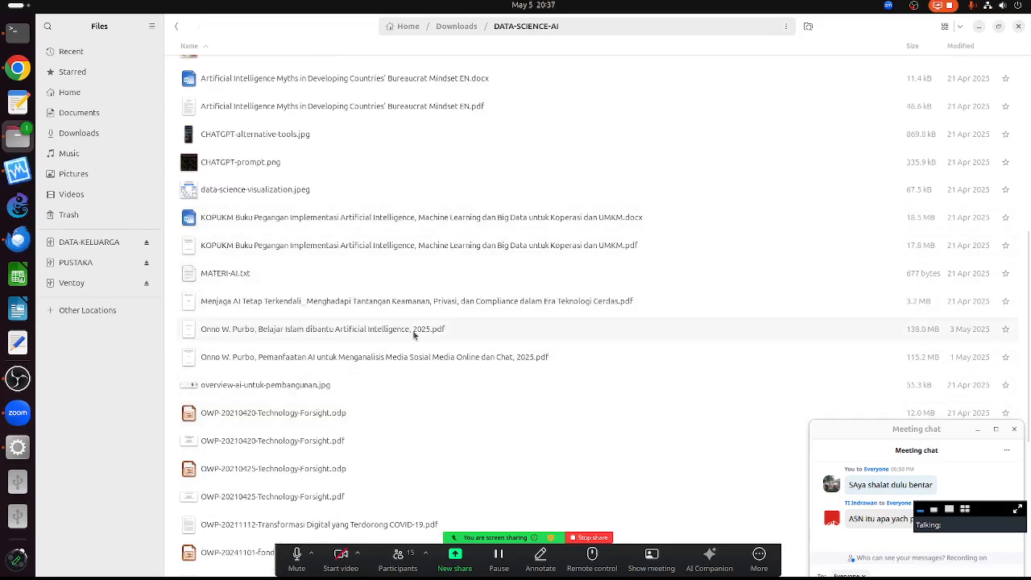
{"action": "left_click", "coordinate": [415, 359]}
- Open the PDF full-screen and jump to the Playwright web scraping section on page 138
{"action": "double_click", "coordinate": [414, 359]}
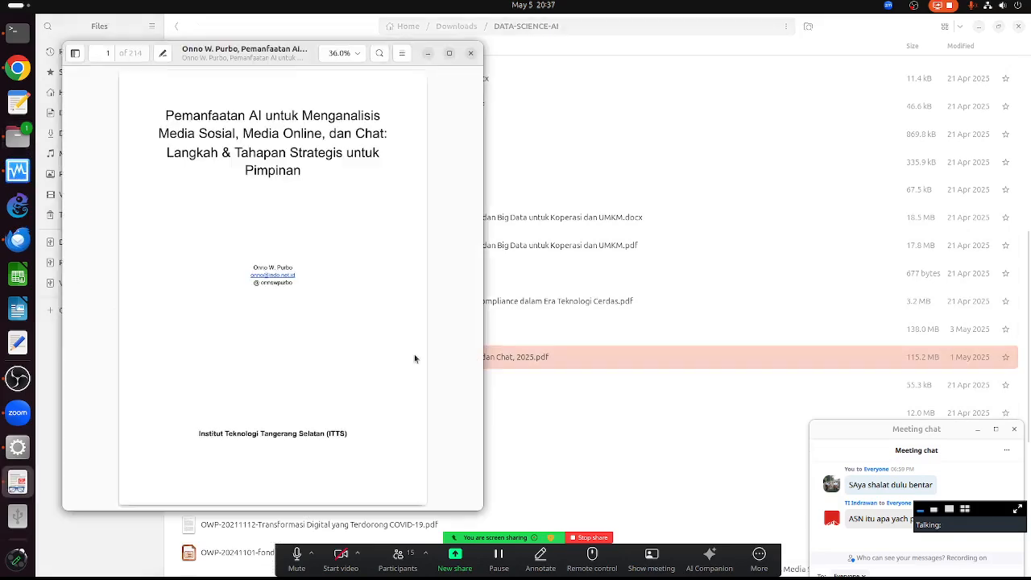
{"action": "left_click", "coordinate": [448, 54]}
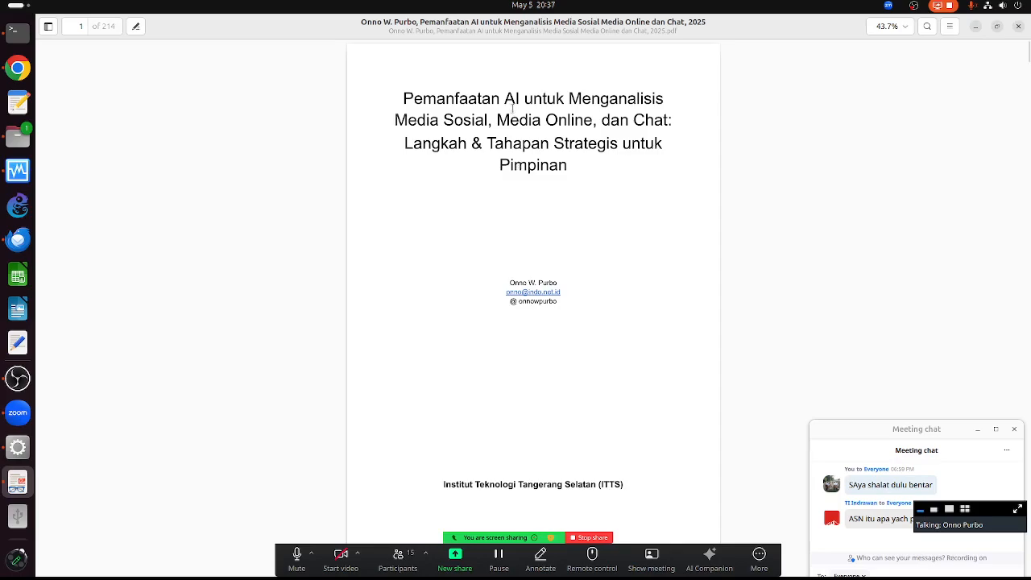
{"action": "scroll", "coordinate": [501, 311], "scroll_direction": "down", "scroll_amount": 8}
{"action": "mouse_move", "coordinate": [507, 323]}
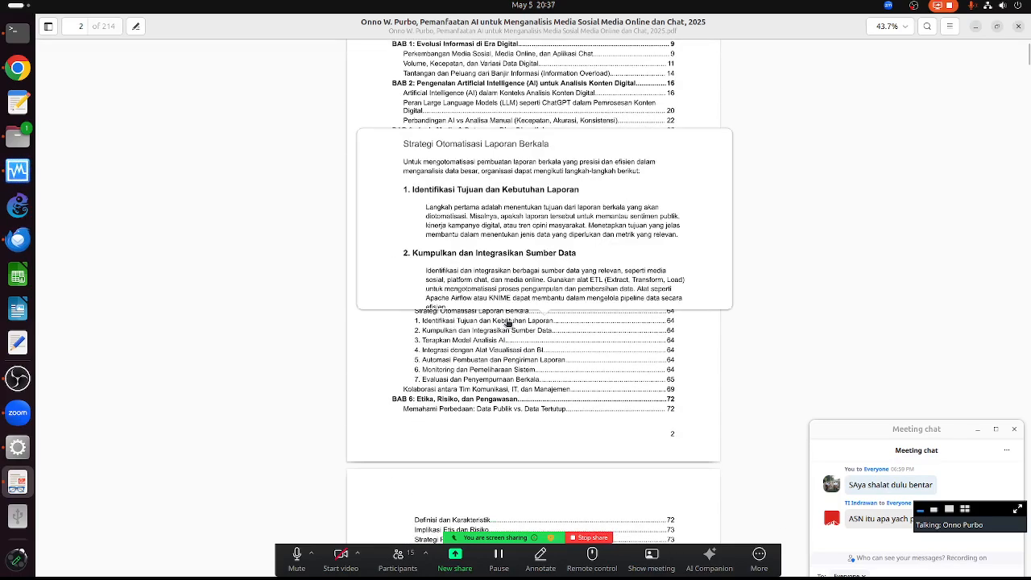
{"action": "scroll", "coordinate": [527, 366], "scroll_direction": "down", "scroll_amount": 5}
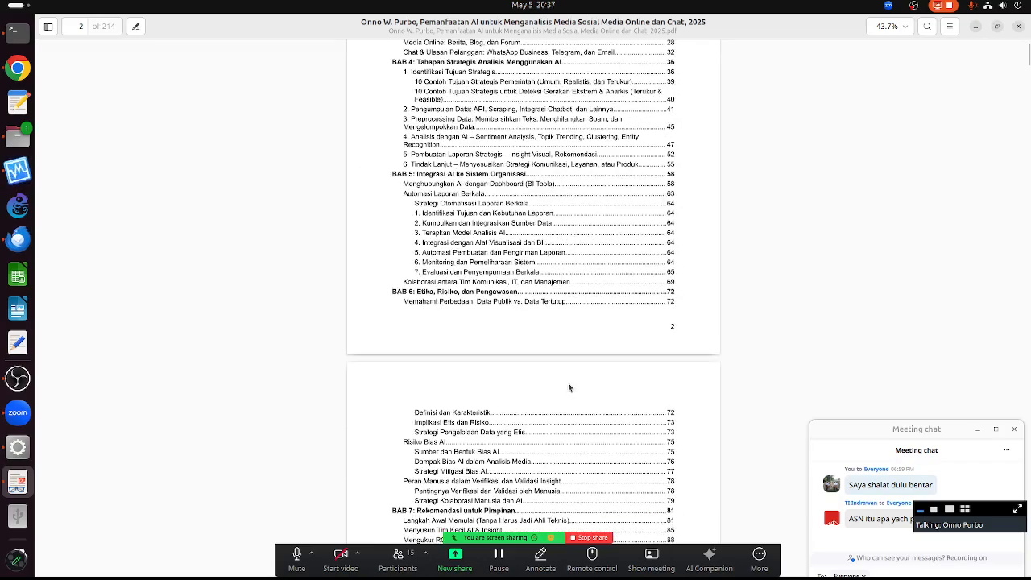
{"action": "scroll", "coordinate": [572, 375], "scroll_direction": "down", "scroll_amount": 14}
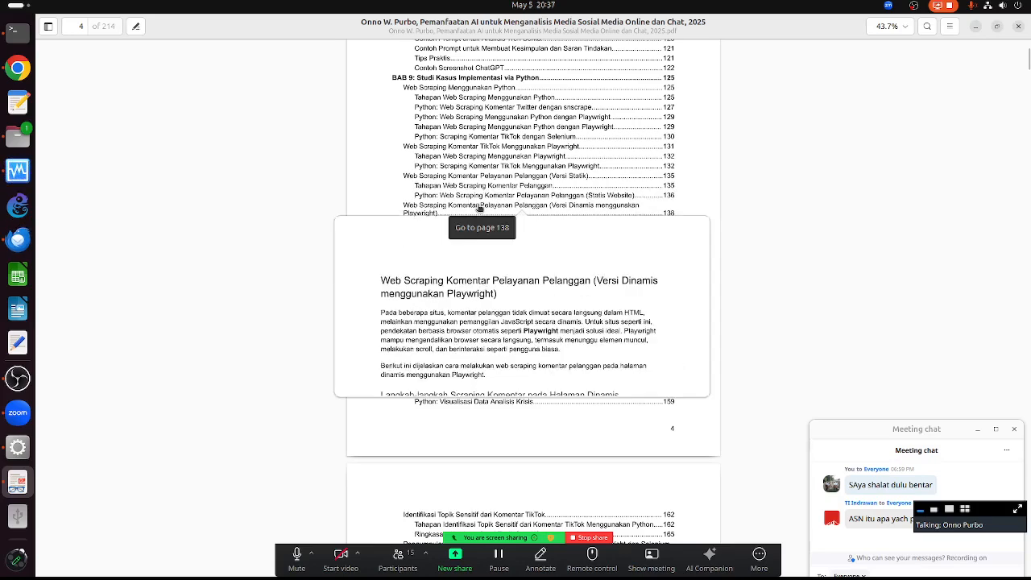
{"action": "left_click", "coordinate": [479, 208]}
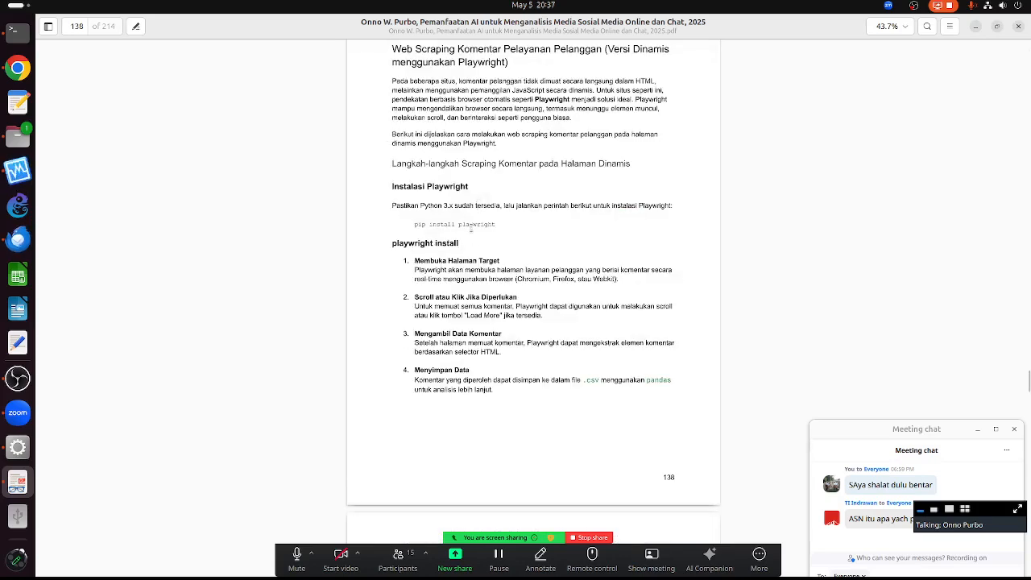
- Select the pip install playwright command and the Python Playwright scraping code on page 139
{"action": "left_click_drag", "start_coordinate": [425, 225], "coordinate": [479, 221]}
{"action": "scroll", "coordinate": [487, 252], "scroll_direction": "down", "scroll_amount": 5}
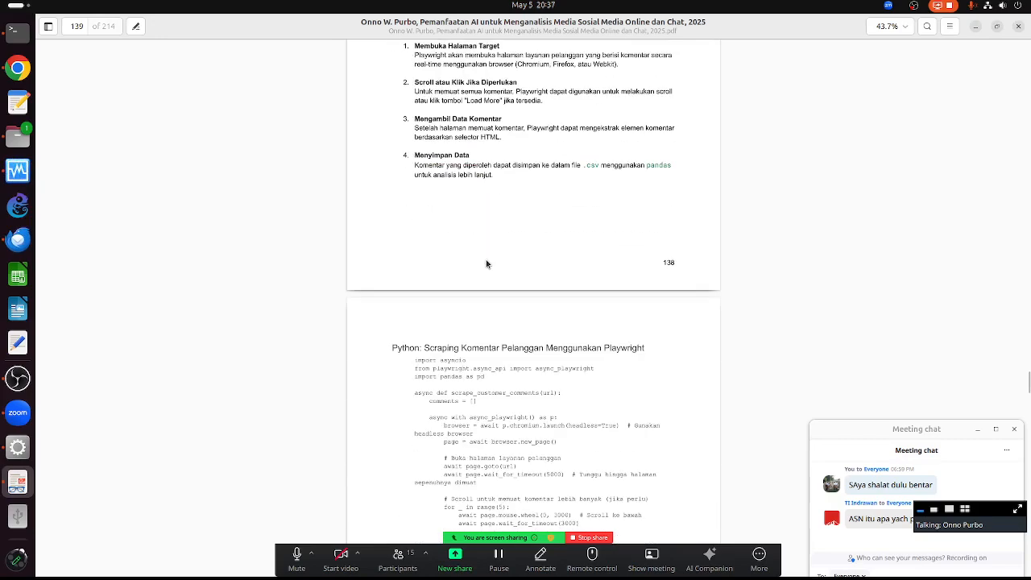
{"action": "left_click_drag", "start_coordinate": [432, 154], "coordinate": [489, 486]}
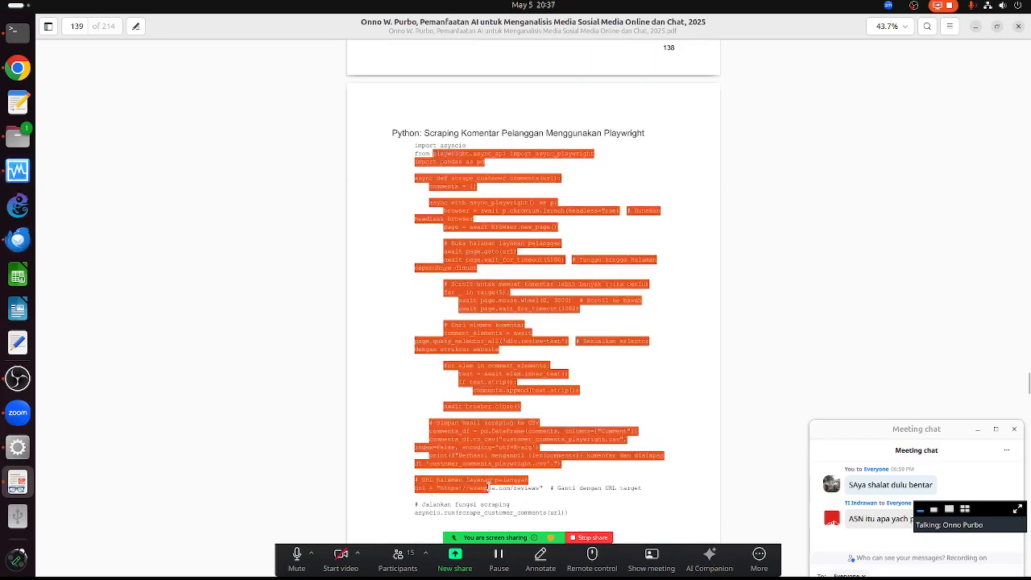
{"action": "scroll", "coordinate": [546, 286], "scroll_direction": "down", "scroll_amount": 15}
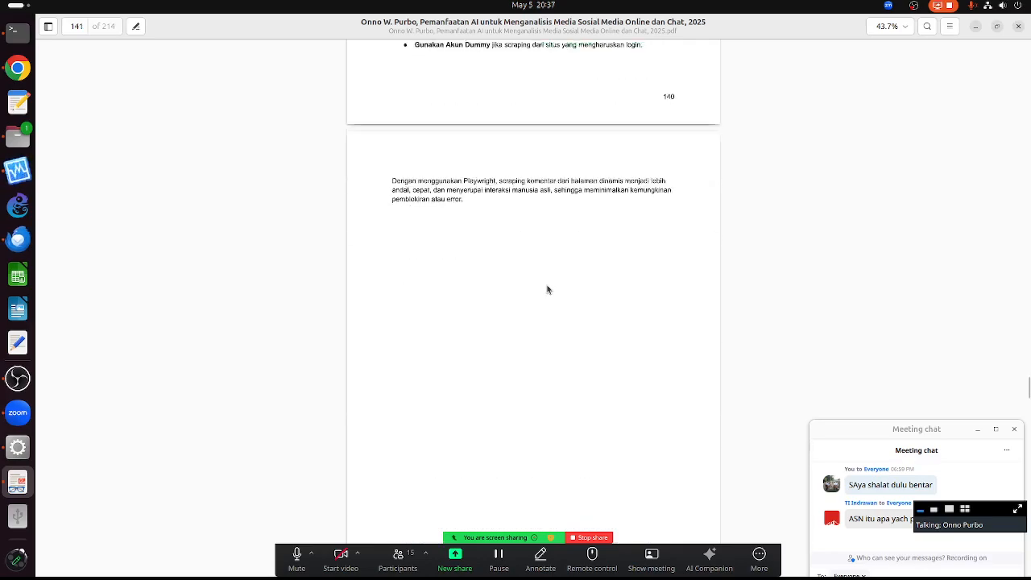
{"action": "scroll", "coordinate": [523, 302], "scroll_direction": "down", "scroll_amount": 4}
{"action": "scroll", "coordinate": [515, 328], "scroll_direction": "down", "scroll_amount": 10}
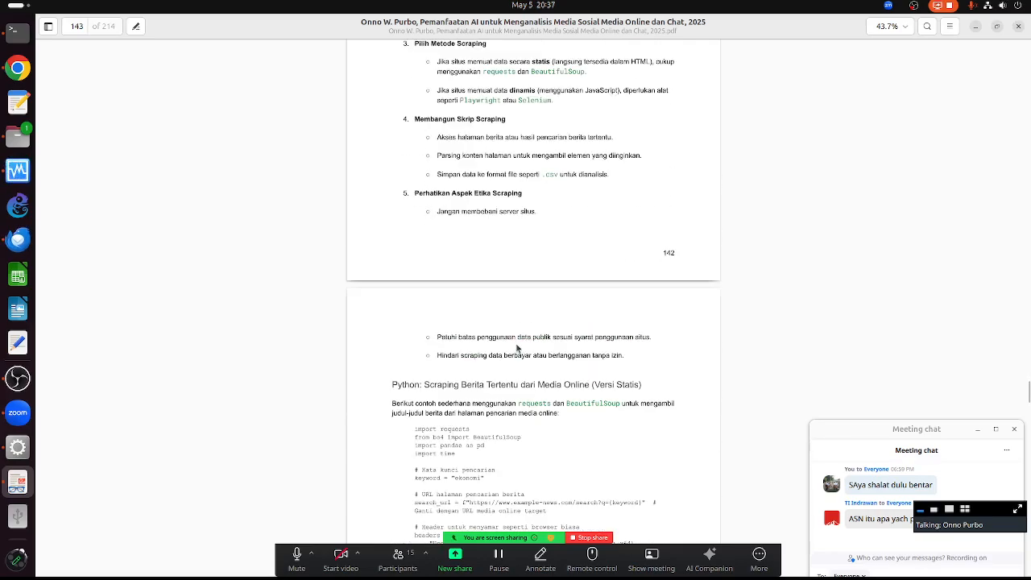
{"action": "scroll", "coordinate": [512, 345], "scroll_direction": "down", "scroll_amount": 11}
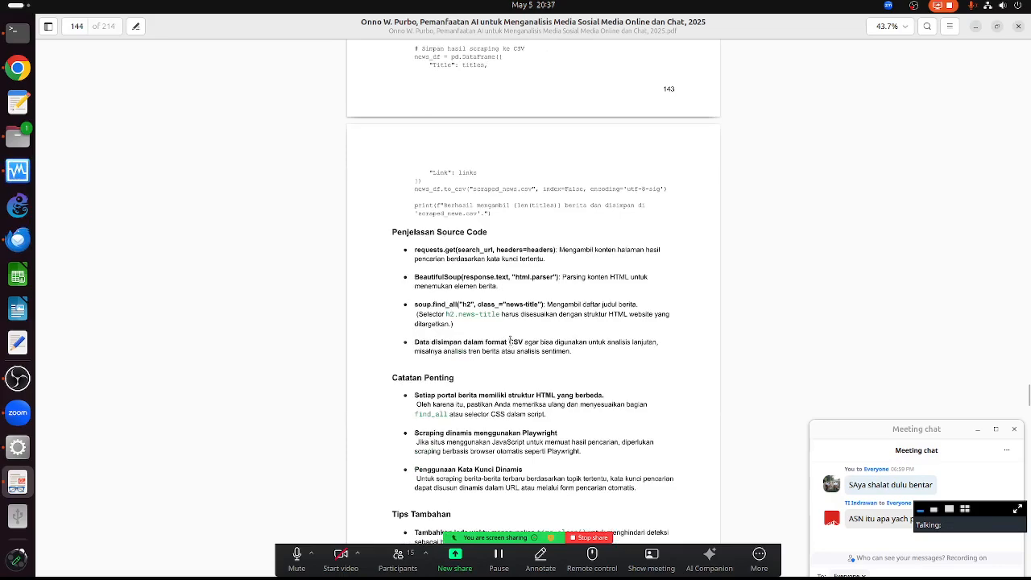
{"action": "scroll", "coordinate": [486, 320], "scroll_direction": "down", "scroll_amount": 3}
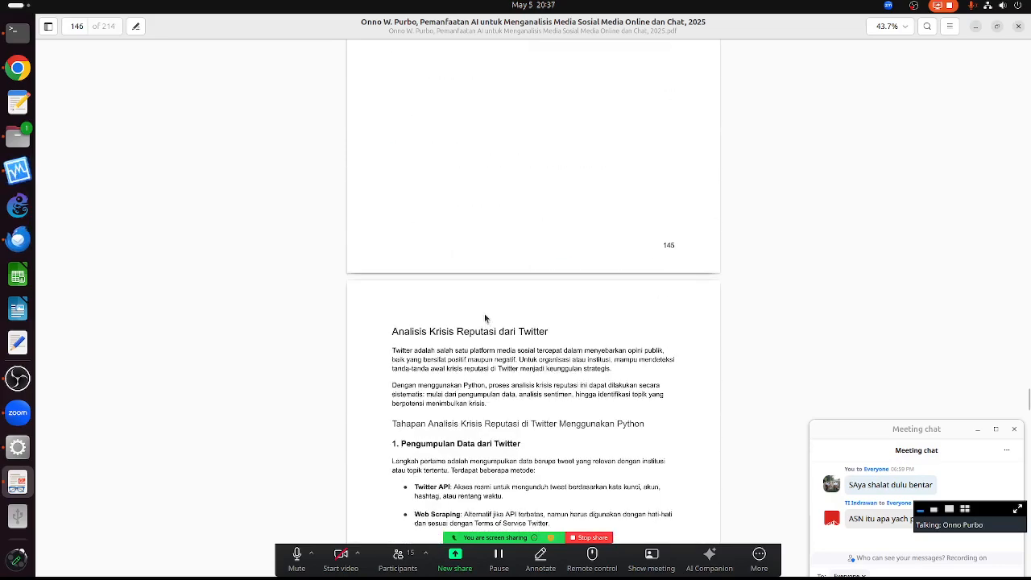
- Scroll back up and drag the scrollbar near the top to reach page 25
{"action": "scroll", "coordinate": [483, 317], "scroll_direction": "up", "scroll_amount": 17}
{"action": "scroll", "coordinate": [483, 256], "scroll_direction": "up", "scroll_amount": 20}
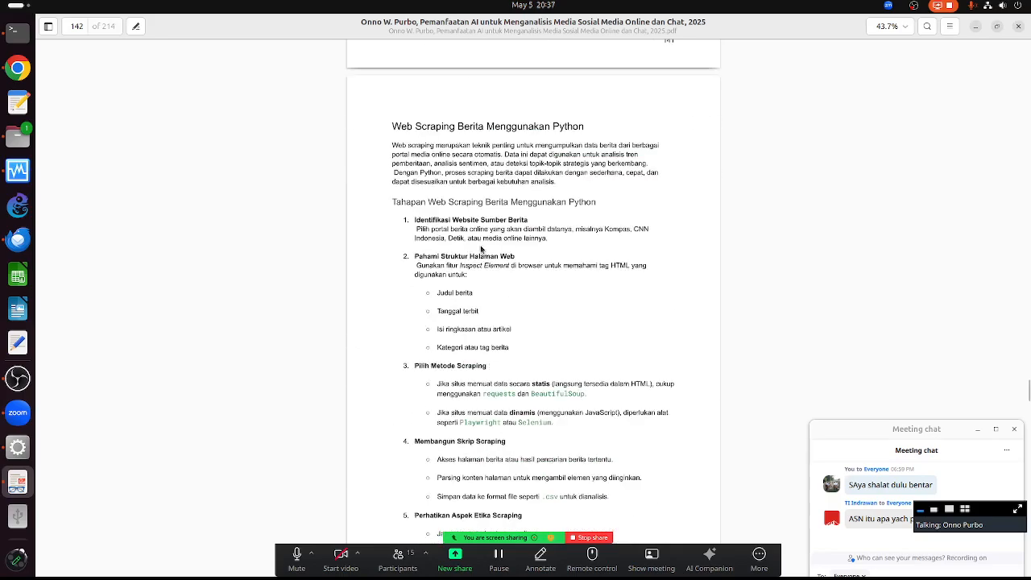
{"action": "scroll", "coordinate": [483, 274], "scroll_direction": "up", "scroll_amount": 8}
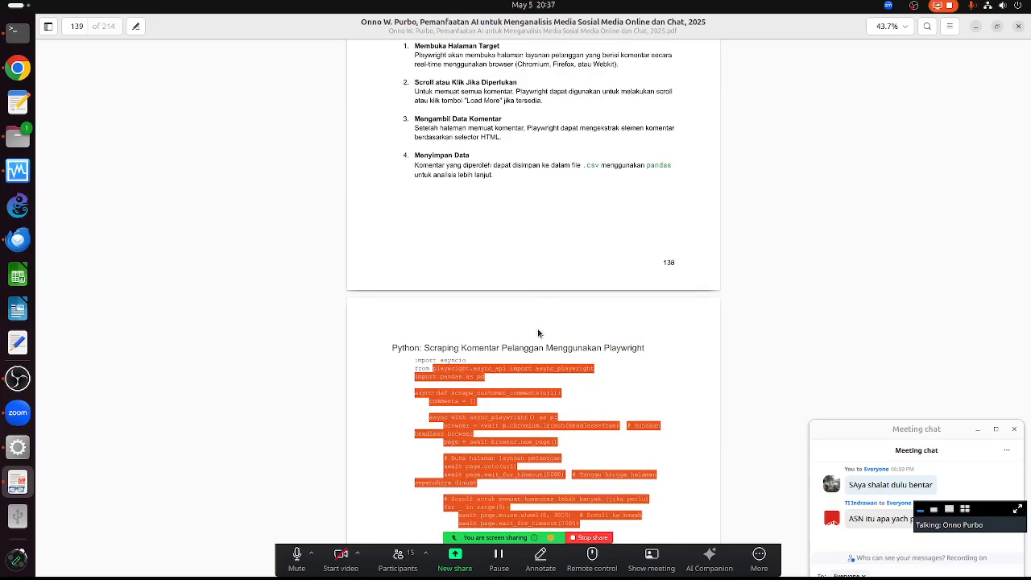
{"action": "scroll", "coordinate": [538, 333], "scroll_direction": "up", "scroll_amount": 20}
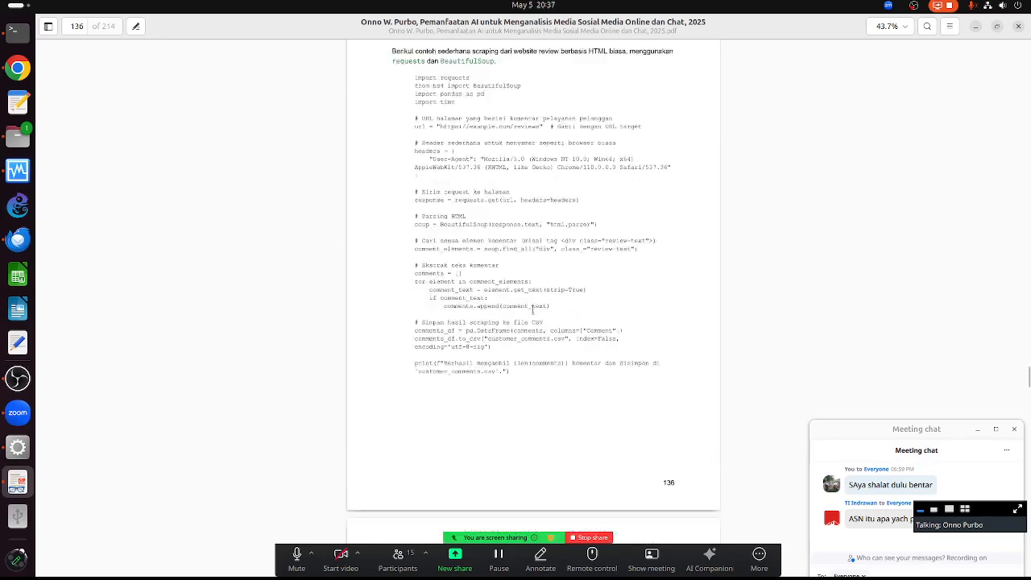
{"action": "scroll", "coordinate": [532, 309], "scroll_direction": "up", "scroll_amount": 20}
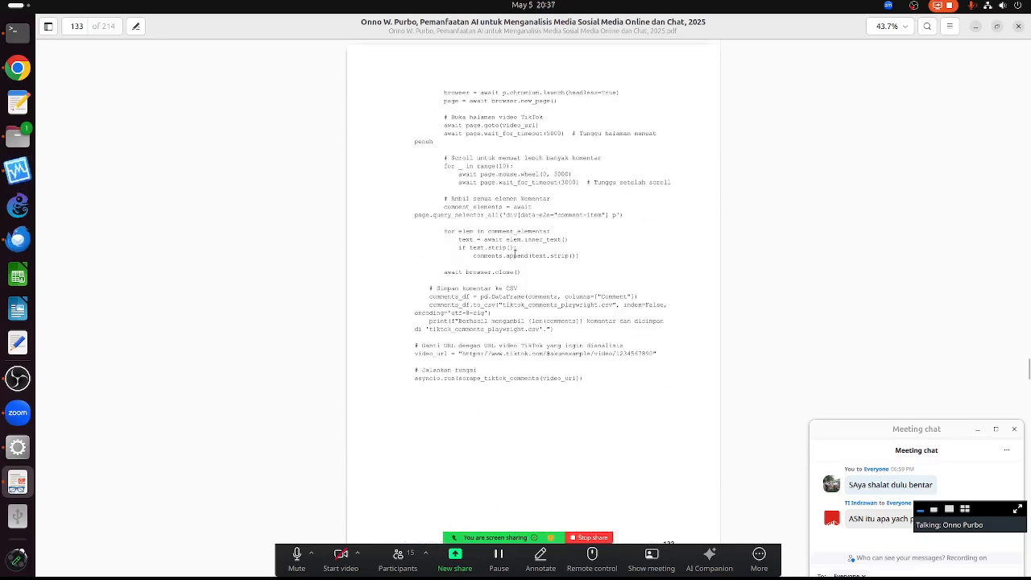
{"action": "scroll", "coordinate": [516, 252], "scroll_direction": "up", "scroll_amount": 20}
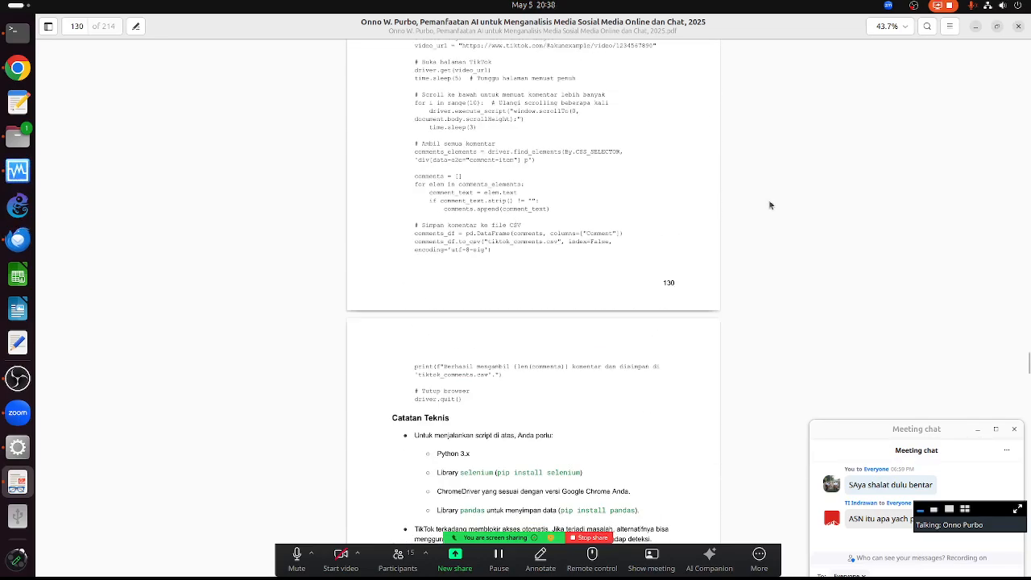
{"action": "left_click_drag", "start_coordinate": [1027, 362], "coordinate": [1028, 32]}
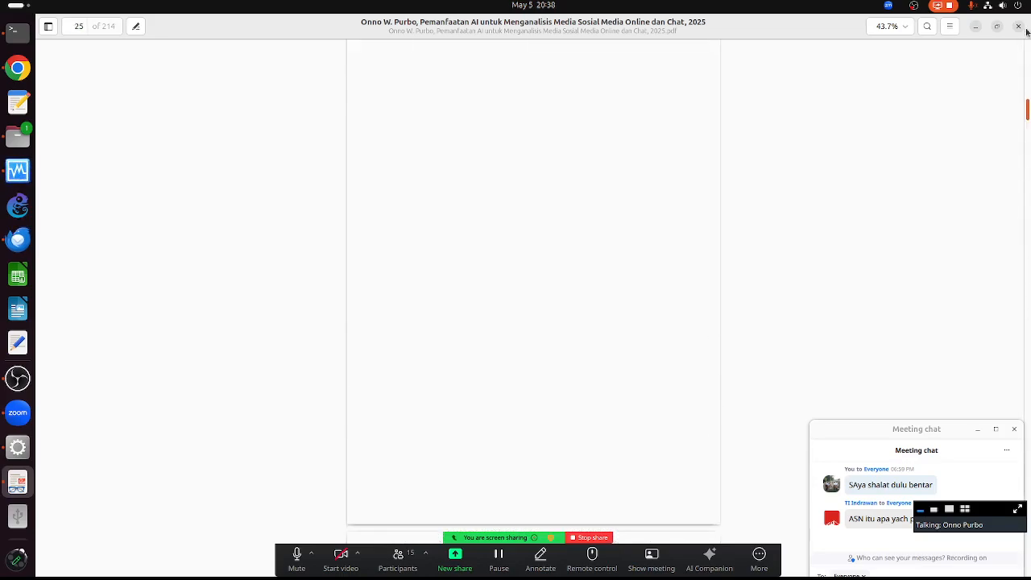
- Return to the Daftar Isi on page 2 and preview its table-of-contents links
{"action": "scroll", "coordinate": [503, 302], "scroll_direction": "down", "scroll_amount": 7}
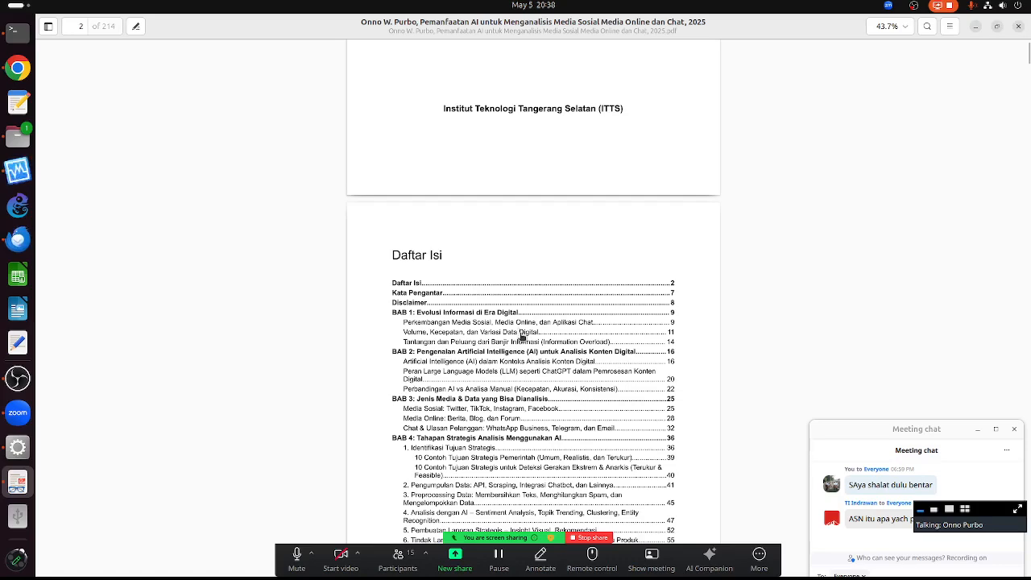
{"action": "scroll", "coordinate": [522, 337], "scroll_direction": "down", "scroll_amount": 5}
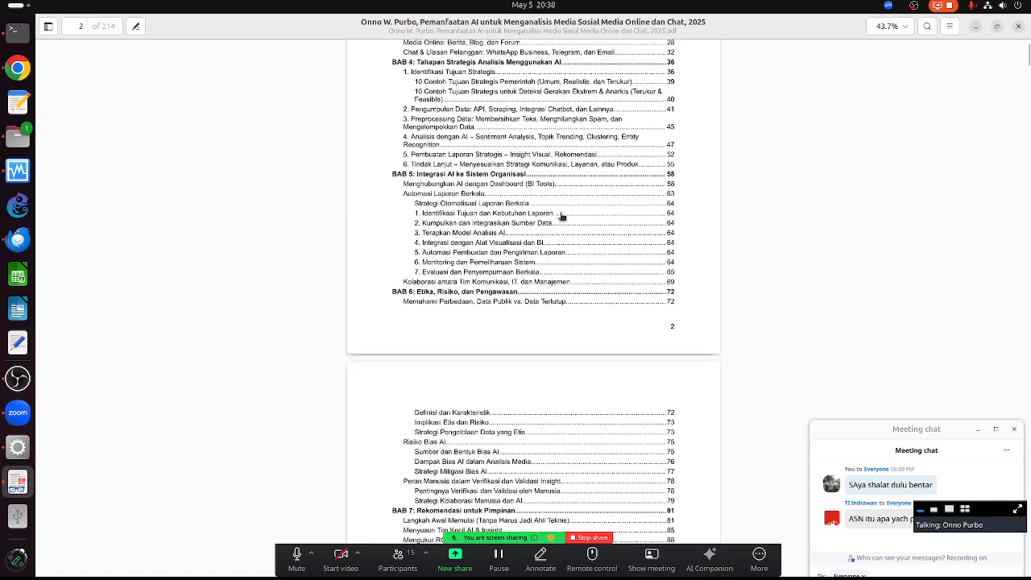
{"action": "scroll", "coordinate": [561, 216], "scroll_direction": "up", "scroll_amount": 5}
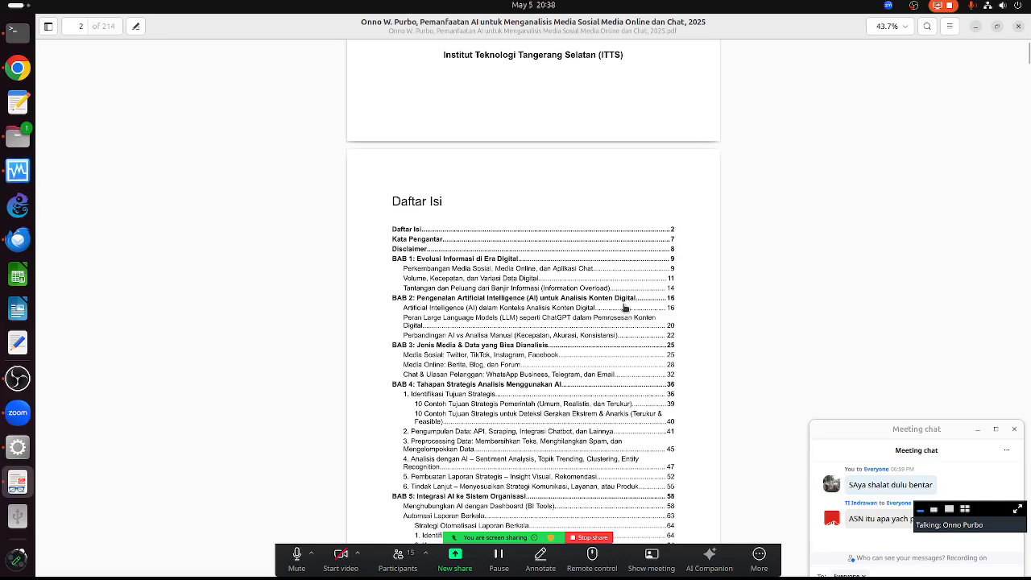
{"action": "mouse_move", "coordinate": [511, 320]}
{"action": "mouse_move", "coordinate": [471, 381]}
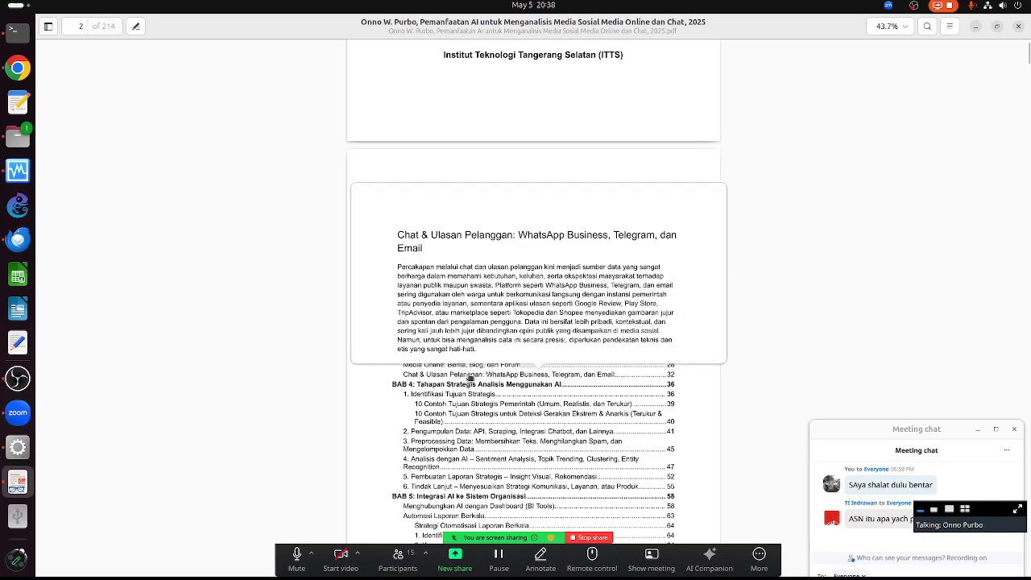
- Zoom the Daftar Isi to 90.7% and scroll to BAB 4's Identifikasi Tujuan Strategis through Tindak Lanjut
{"action": "scroll", "coordinate": [473, 381], "scroll_direction": "up", "scroll_amount": 5, "text": "ctrl"}
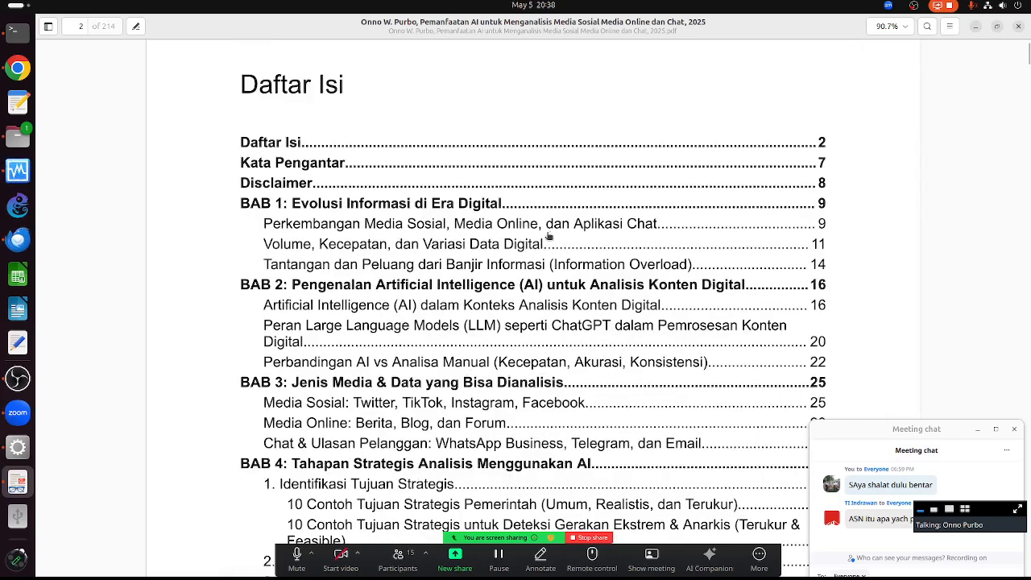
{"action": "scroll", "coordinate": [533, 247], "scroll_direction": "down", "scroll_amount": 4}
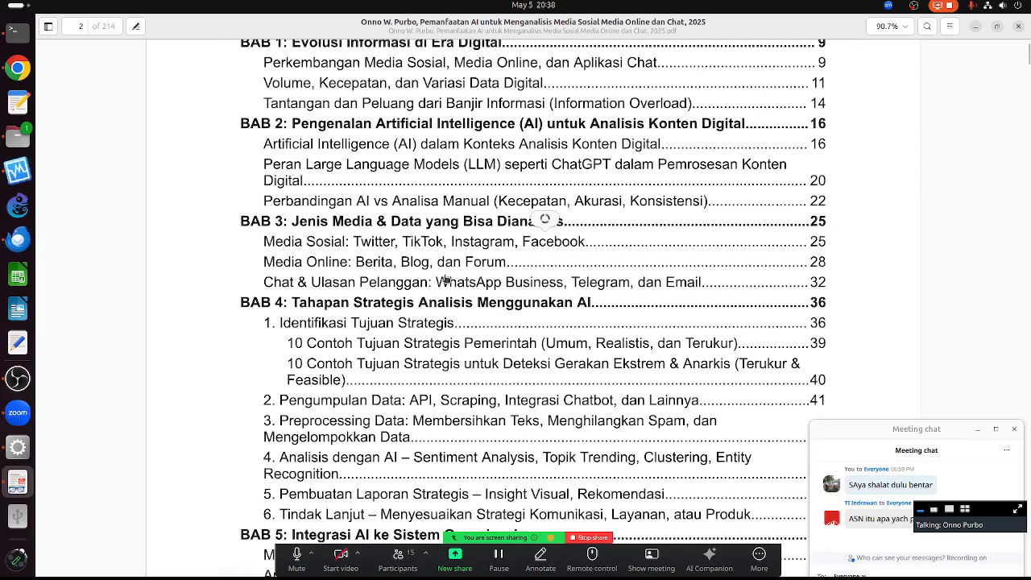
{"action": "mouse_move", "coordinate": [322, 288]}
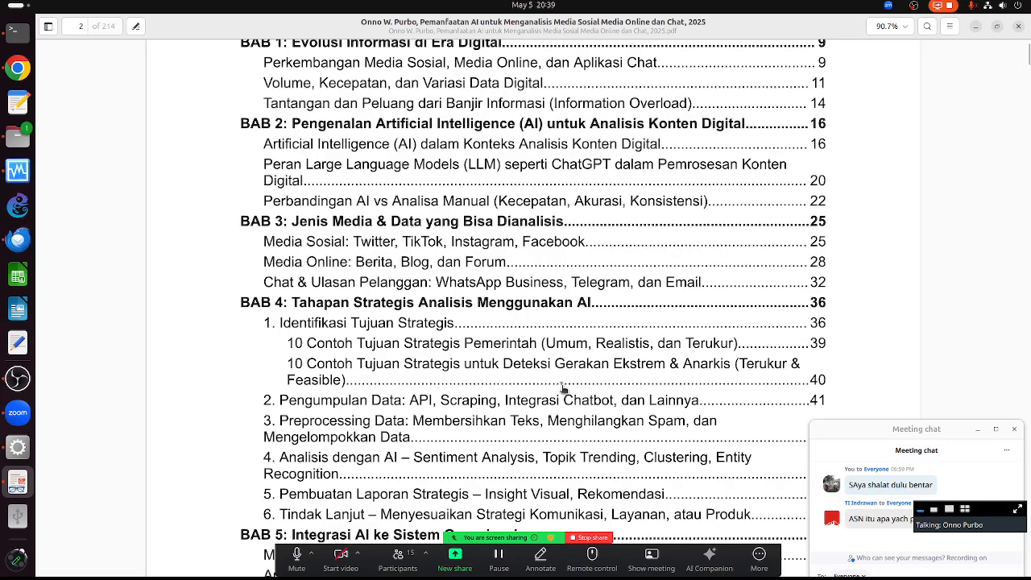
{"action": "mouse_move", "coordinate": [564, 389]}
{"action": "scroll", "coordinate": [564, 389], "scroll_direction": "down", "scroll_amount": 3}
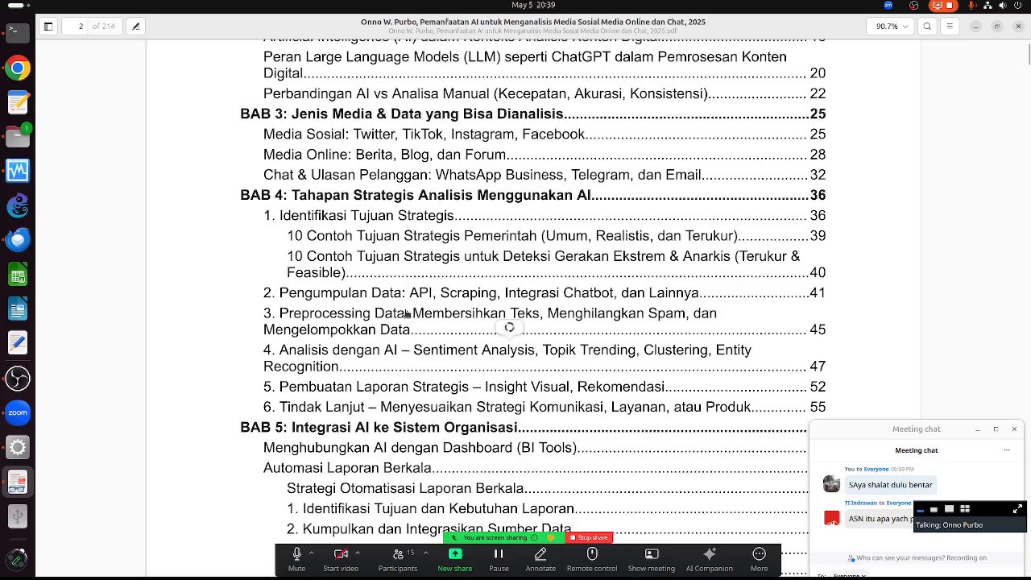
- Scroll to contents page 3 and preview the BAB 8: Contoh Implementasi dengan ChatGPT links
{"action": "scroll", "coordinate": [457, 401], "scroll_direction": "down", "scroll_amount": 10}
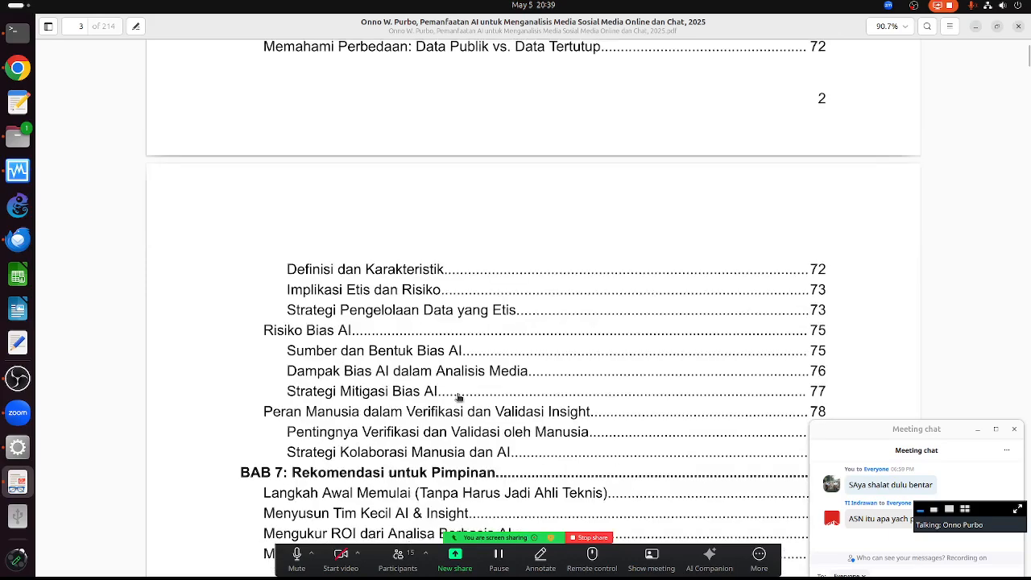
{"action": "scroll", "coordinate": [457, 397], "scroll_direction": "down", "scroll_amount": 10}
{"action": "scroll", "coordinate": [452, 400], "scroll_direction": "down", "scroll_amount": 1}
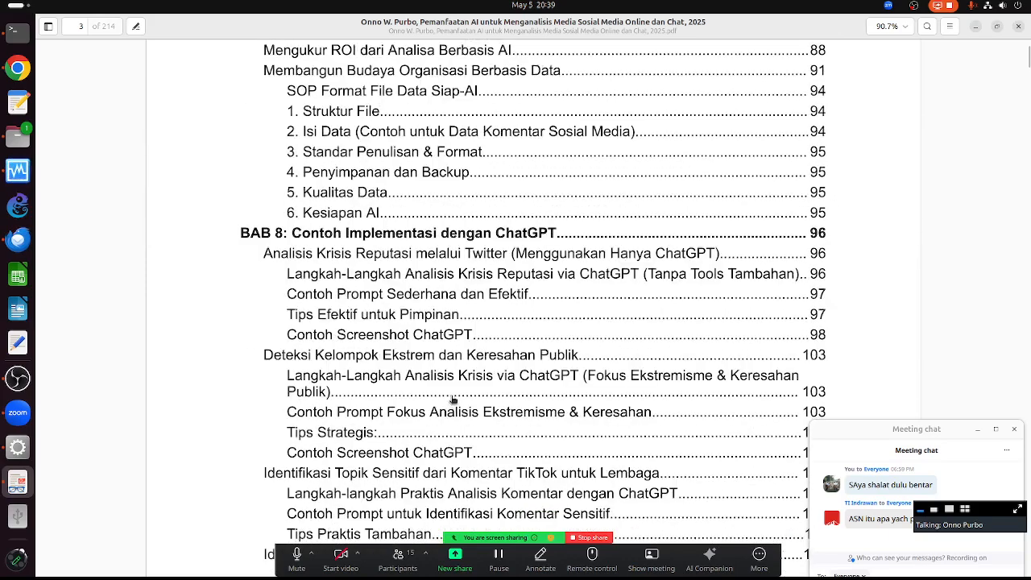
{"action": "scroll", "coordinate": [453, 401], "scroll_direction": "down", "scroll_amount": 1}
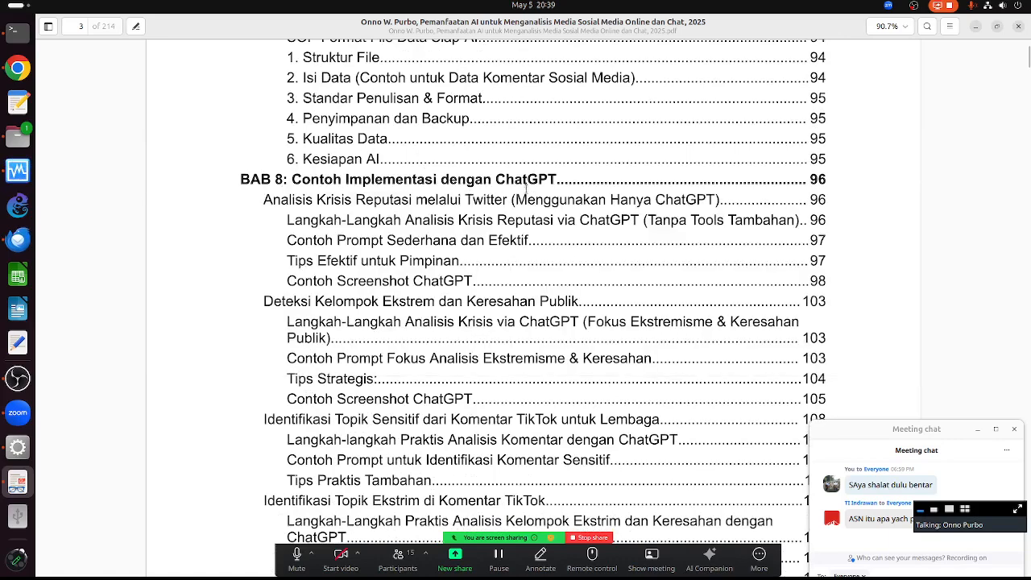
{"action": "mouse_move", "coordinate": [344, 205]}
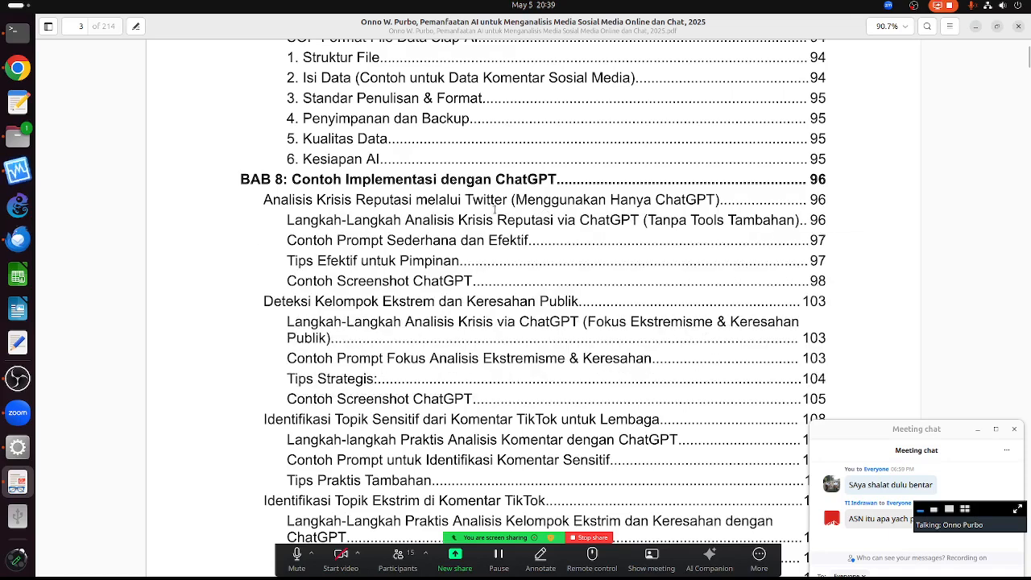
{"action": "mouse_move", "coordinate": [342, 304]}
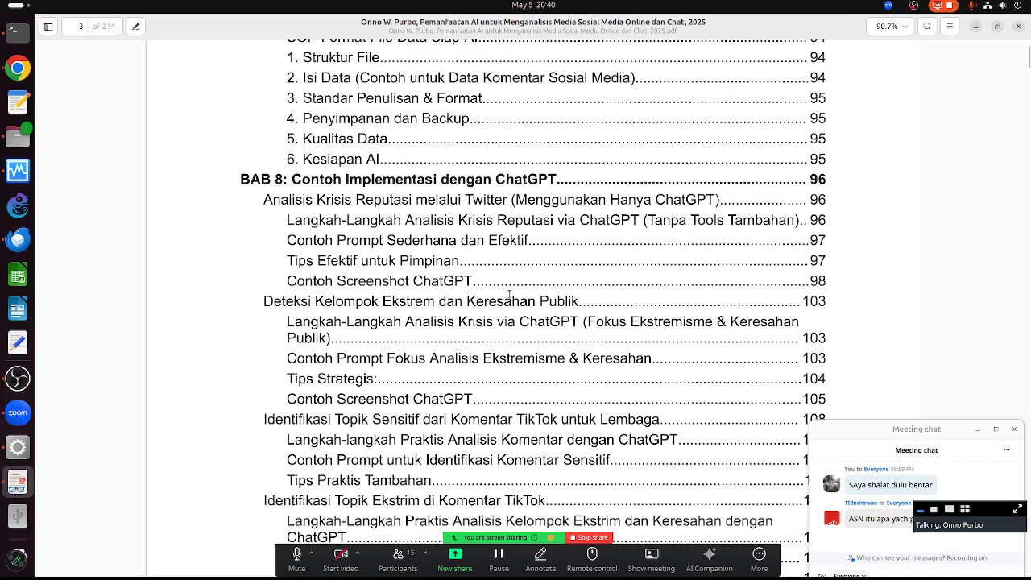
{"action": "mouse_move", "coordinate": [535, 323]}
{"action": "mouse_move", "coordinate": [747, 376]}
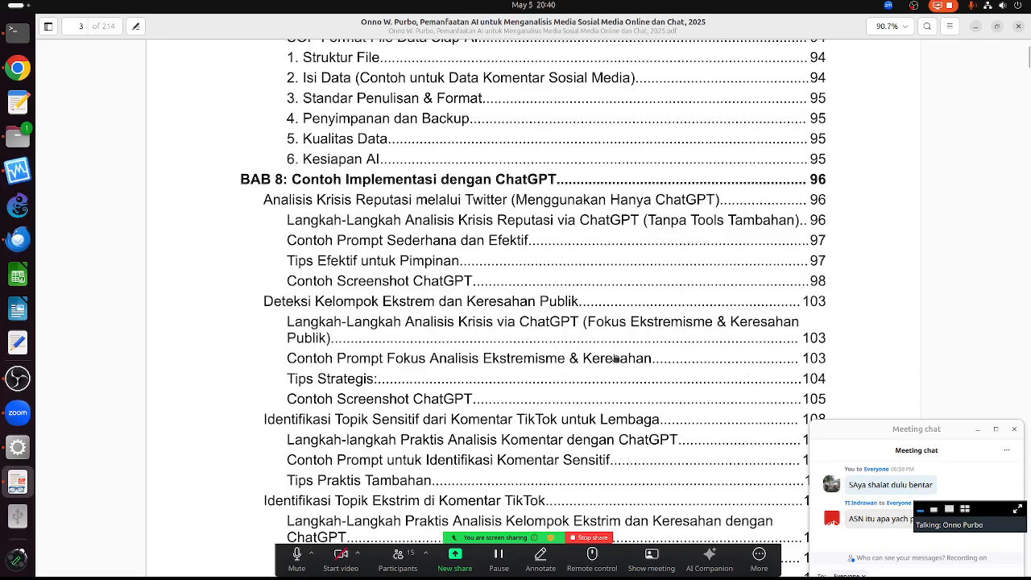
- Jump to 'Langkah-Langkah Analisis Krisis via ChatGPT' on page 103 and read down to Prompts 1 and 2
{"action": "left_click", "coordinate": [463, 321]}
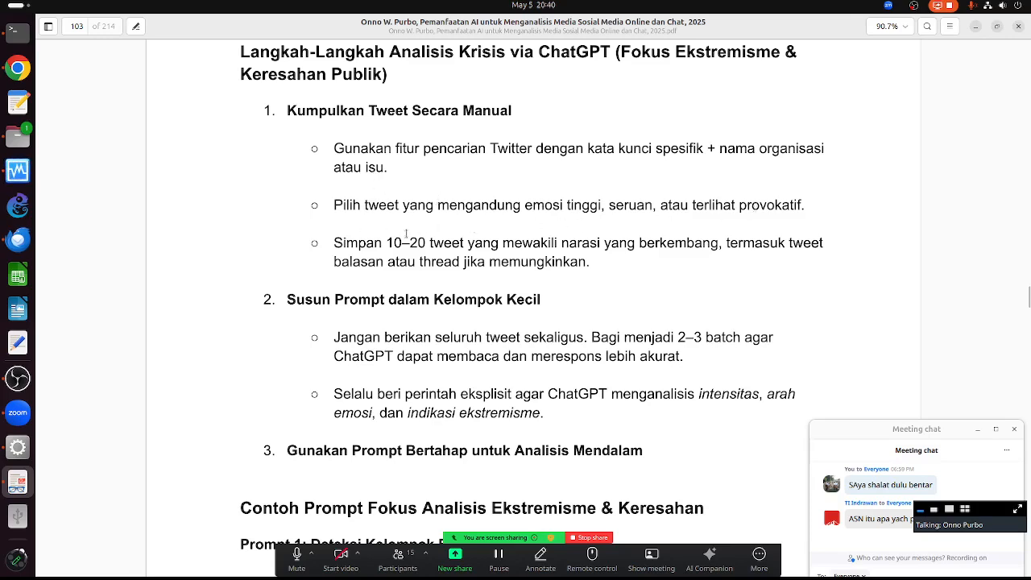
{"action": "scroll", "coordinate": [391, 363], "scroll_direction": "down", "scroll_amount": 3}
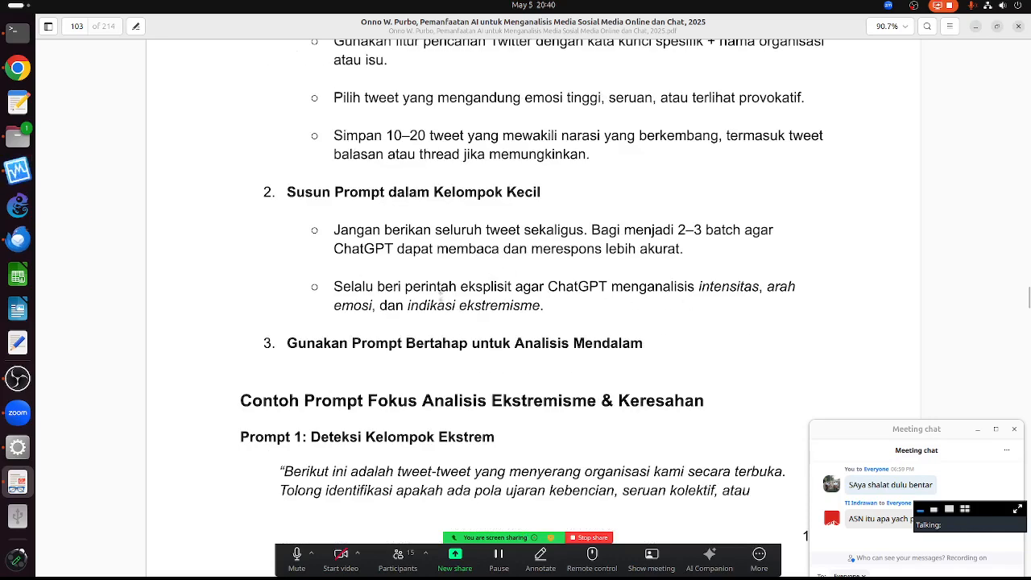
{"action": "scroll", "coordinate": [458, 329], "scroll_direction": "down", "scroll_amount": 4}
{"action": "scroll", "coordinate": [459, 331], "scroll_direction": "down", "scroll_amount": 3}
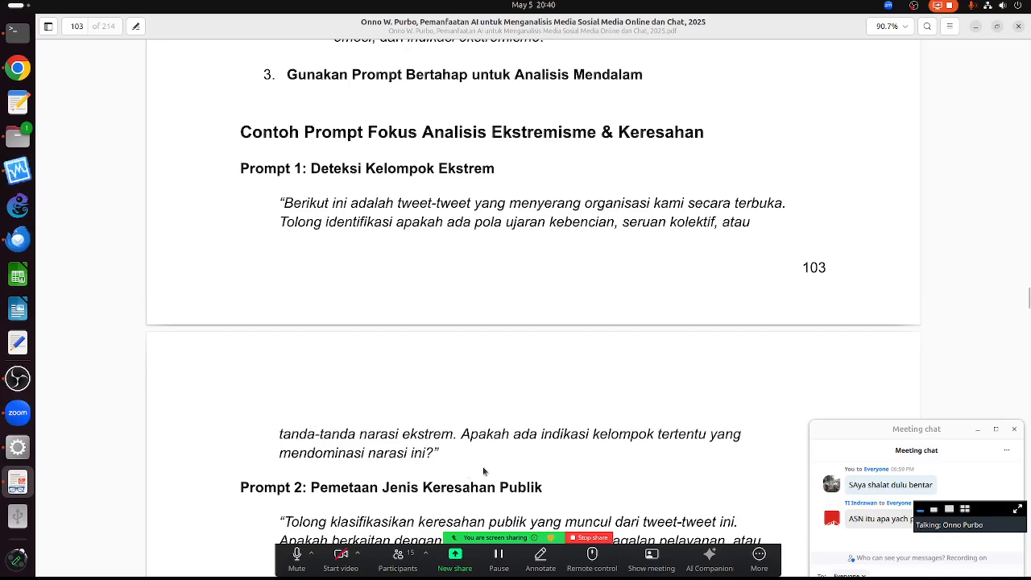
{"action": "left_click", "coordinate": [18, 68]}
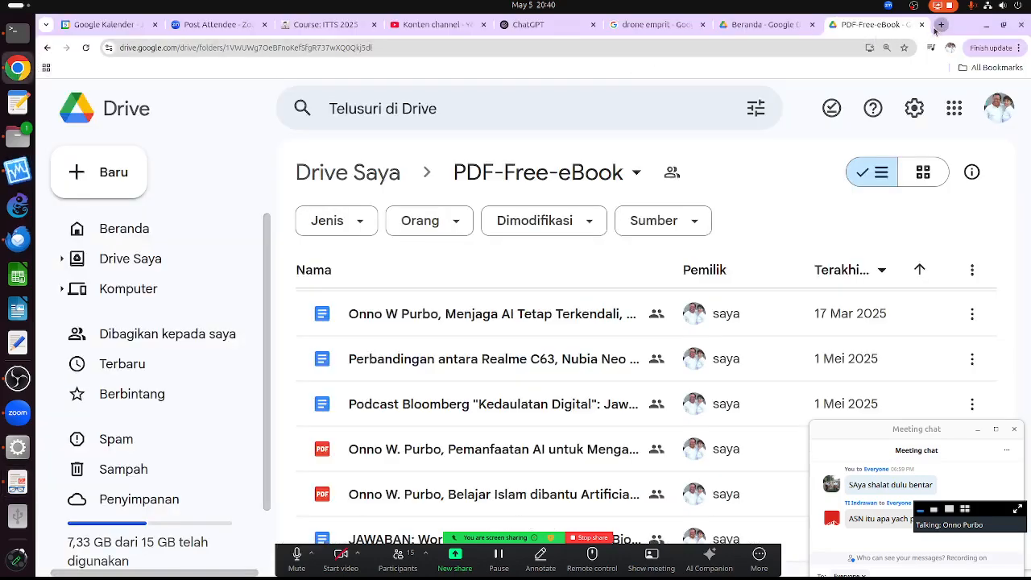
- Open twitter.com and chatgpt.com in new tabs, with ChatGPT web search turned on
{"action": "left_click", "coordinate": [940, 25]}
{"action": "type", "text": "twitter.com"}
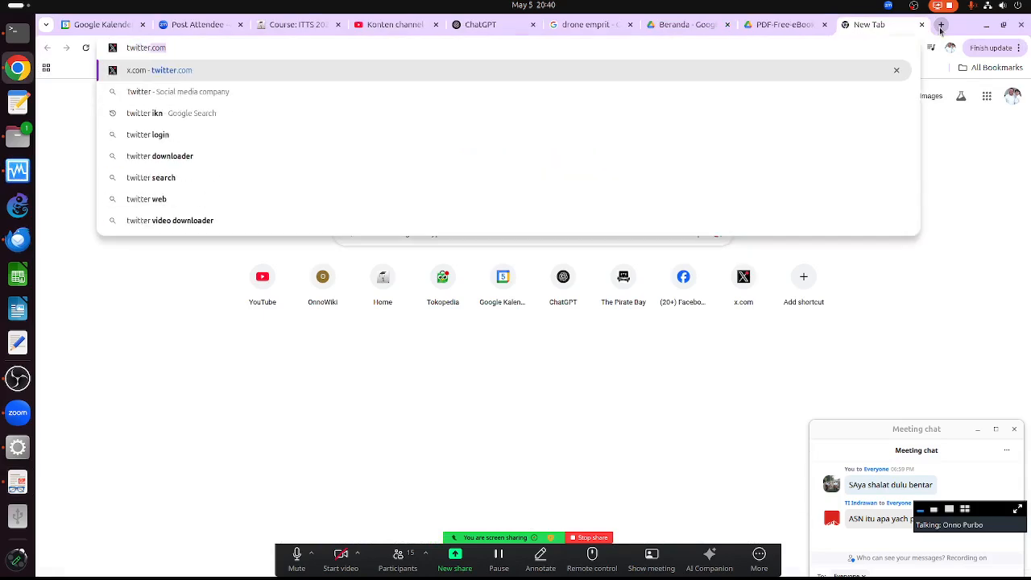
{"action": "key", "text": "Return"}
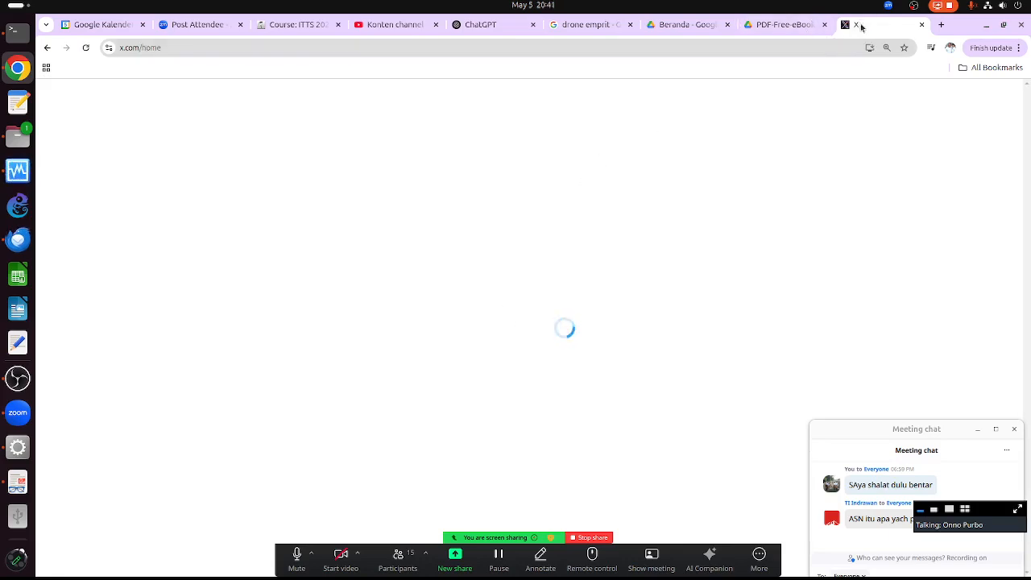
{"action": "left_click", "coordinate": [941, 24]}
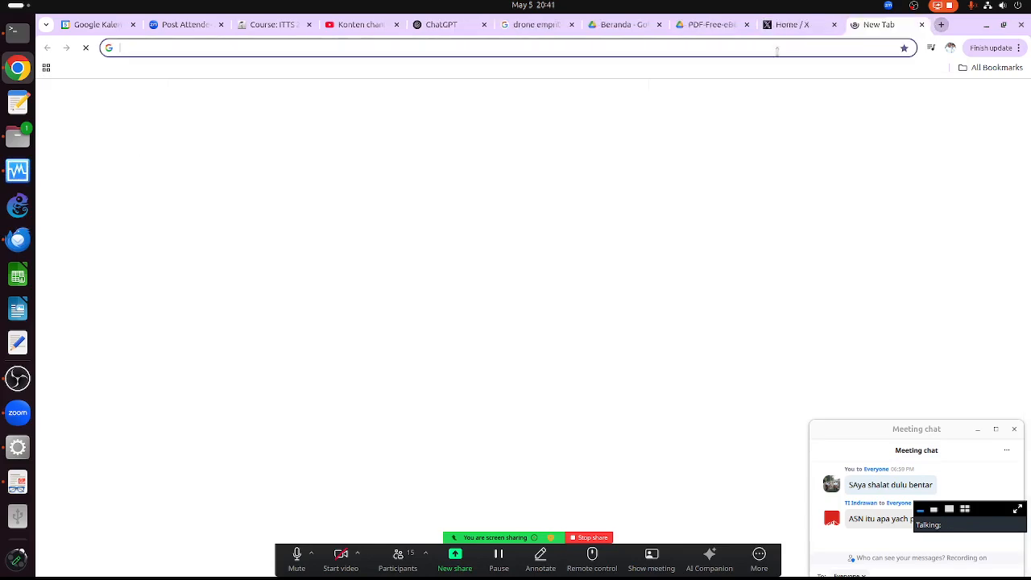
{"action": "type", "text": "chatgpt.com"}
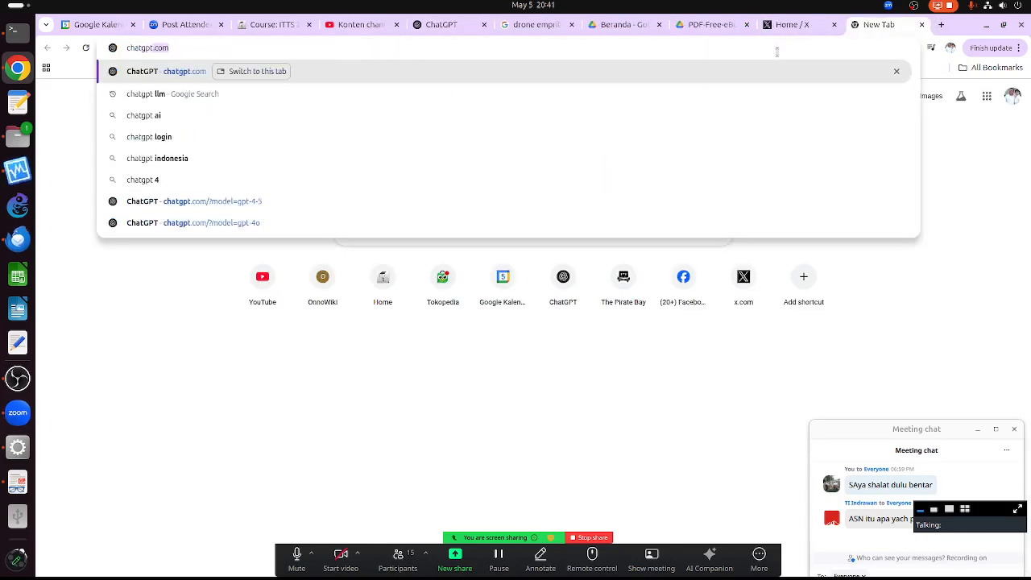
{"action": "key", "text": "Return"}
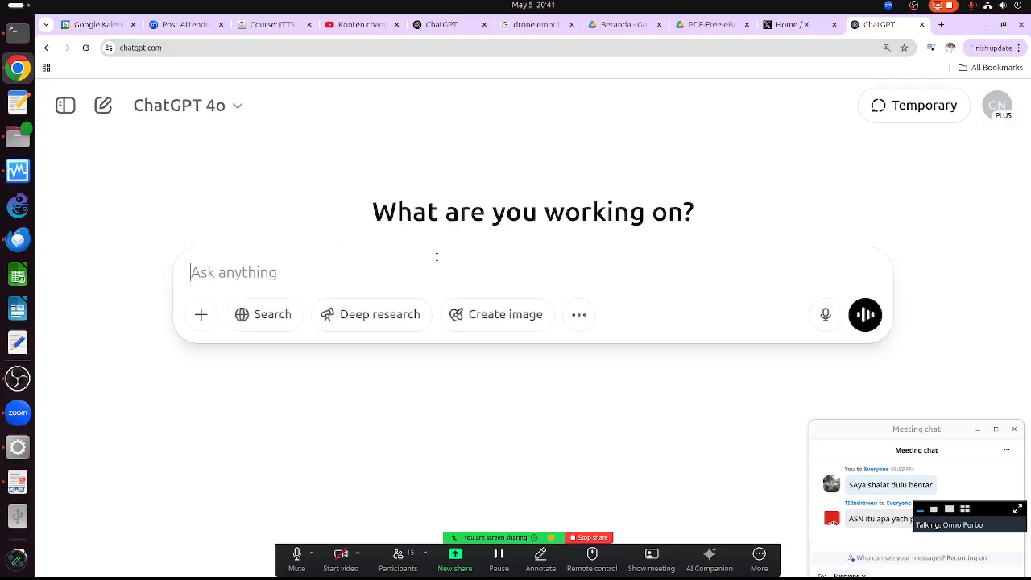
{"action": "left_click", "coordinate": [266, 314]}
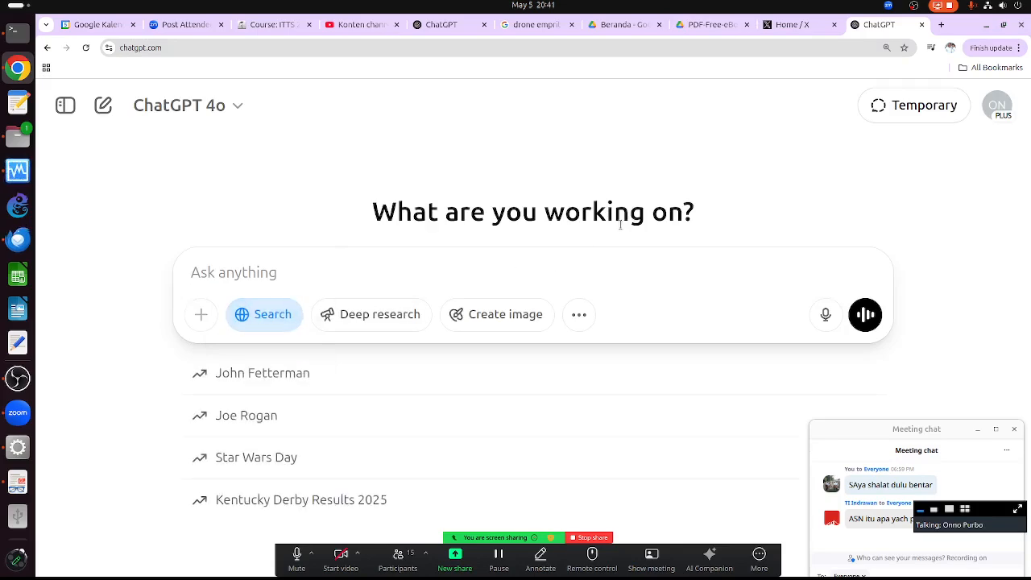
- Search X for 'gibran' from the Explore page and scroll through the results
{"action": "left_click", "coordinate": [771, 26]}
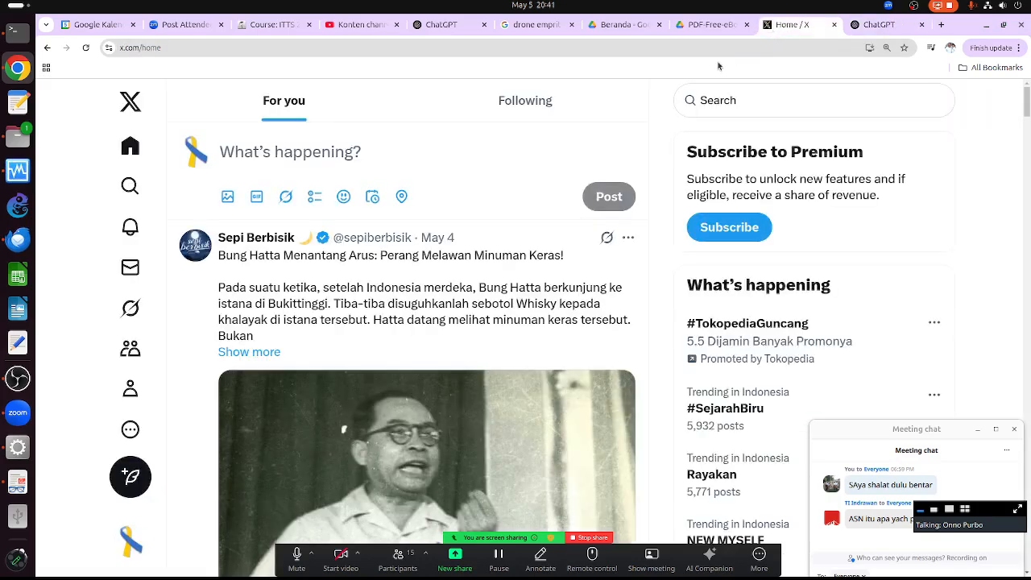
{"action": "left_click", "coordinate": [130, 185]}
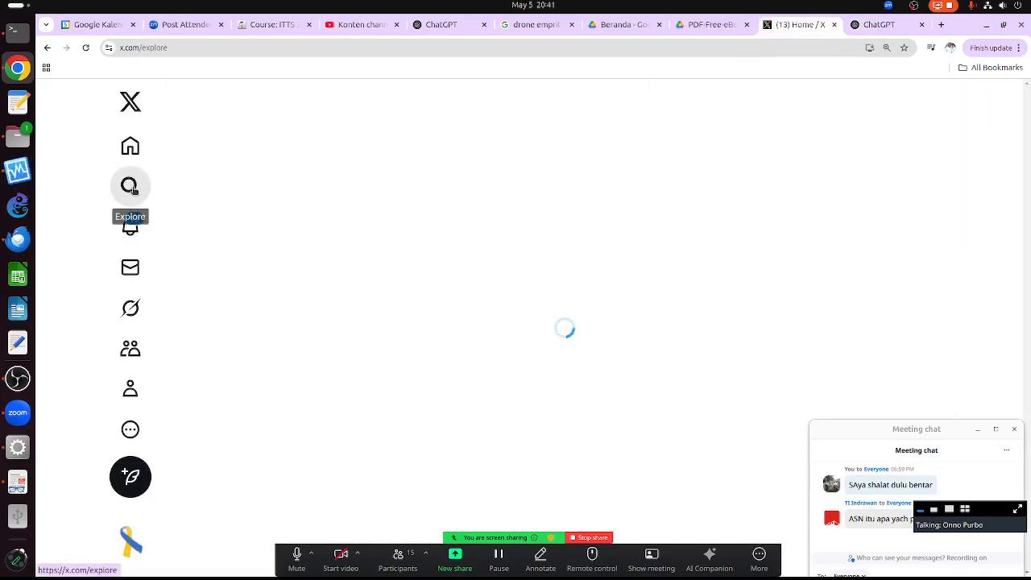
{"action": "left_click", "coordinate": [242, 100]}
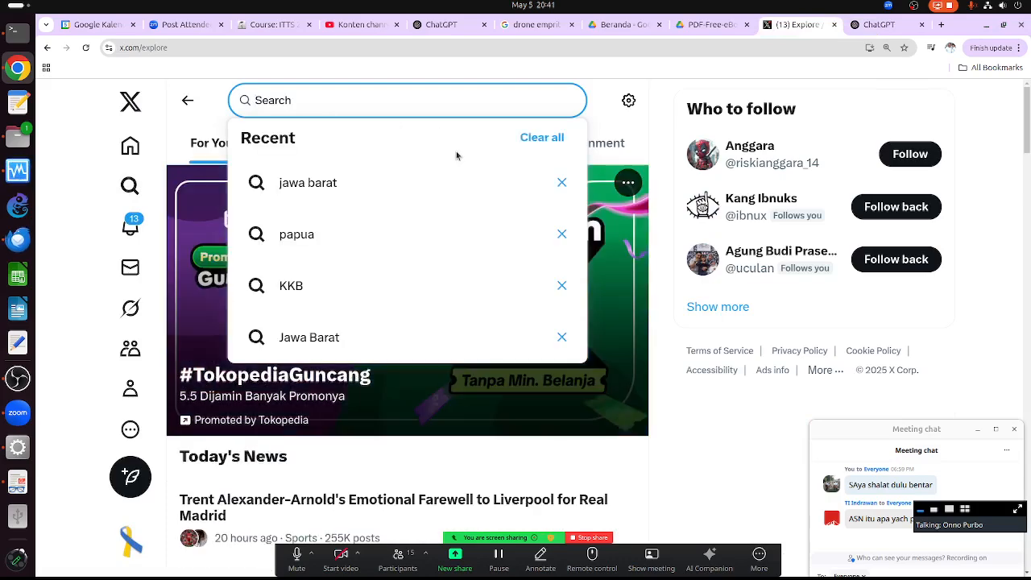
{"action": "type", "text": "gibran"}
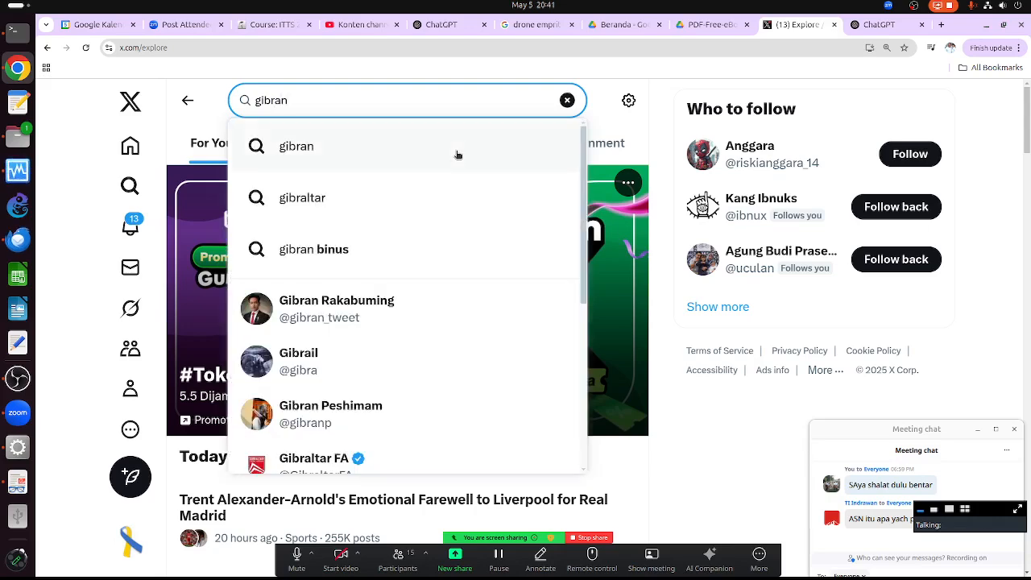
{"action": "key", "text": "Return"}
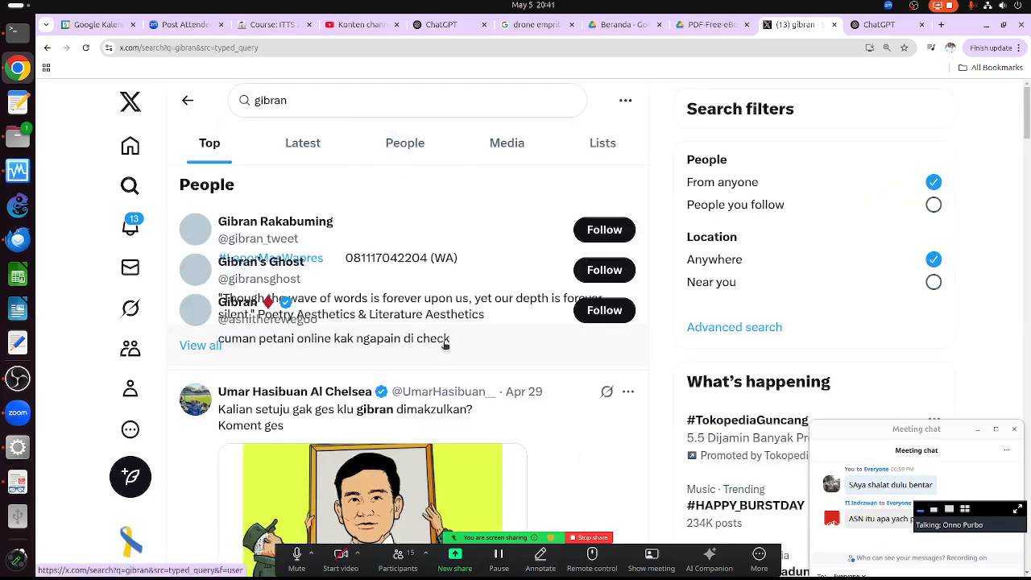
{"action": "scroll", "coordinate": [435, 348], "scroll_direction": "down", "scroll_amount": 2}
{"action": "scroll", "coordinate": [434, 348], "scroll_direction": "down", "scroll_amount": 10}
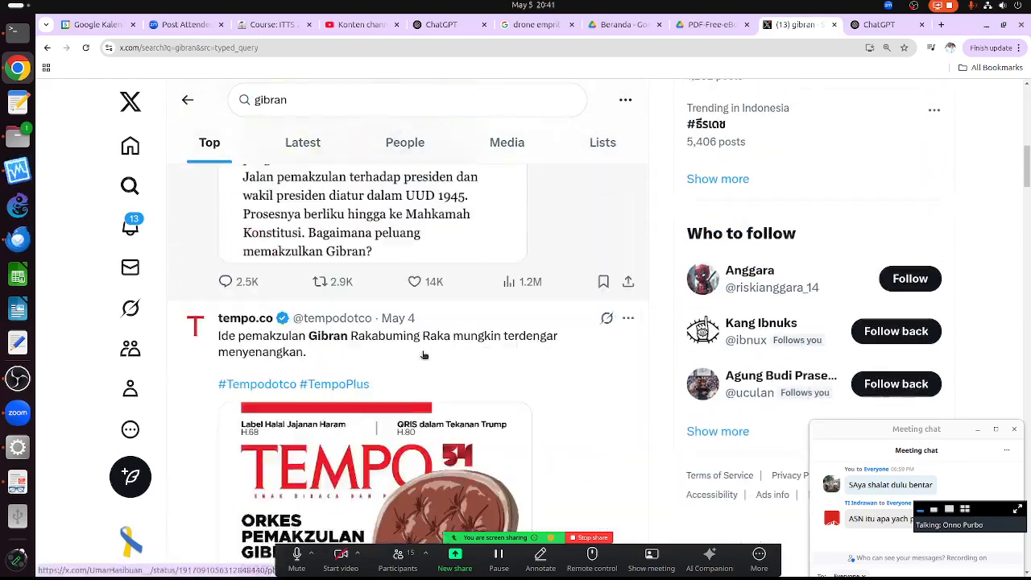
{"action": "scroll", "coordinate": [424, 352], "scroll_direction": "down", "scroll_amount": 10}
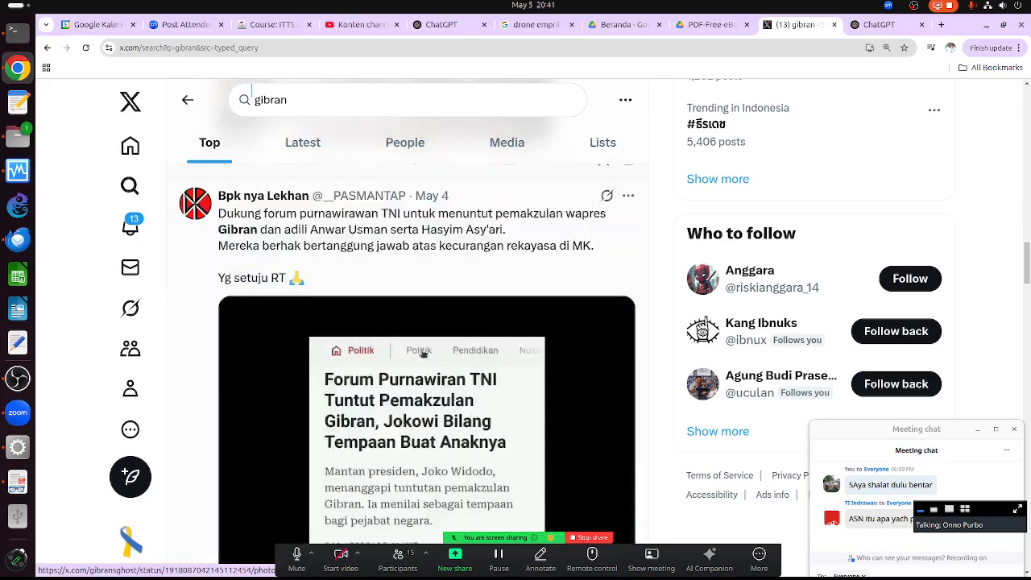
{"action": "scroll", "coordinate": [423, 352], "scroll_direction": "down", "scroll_amount": 15}
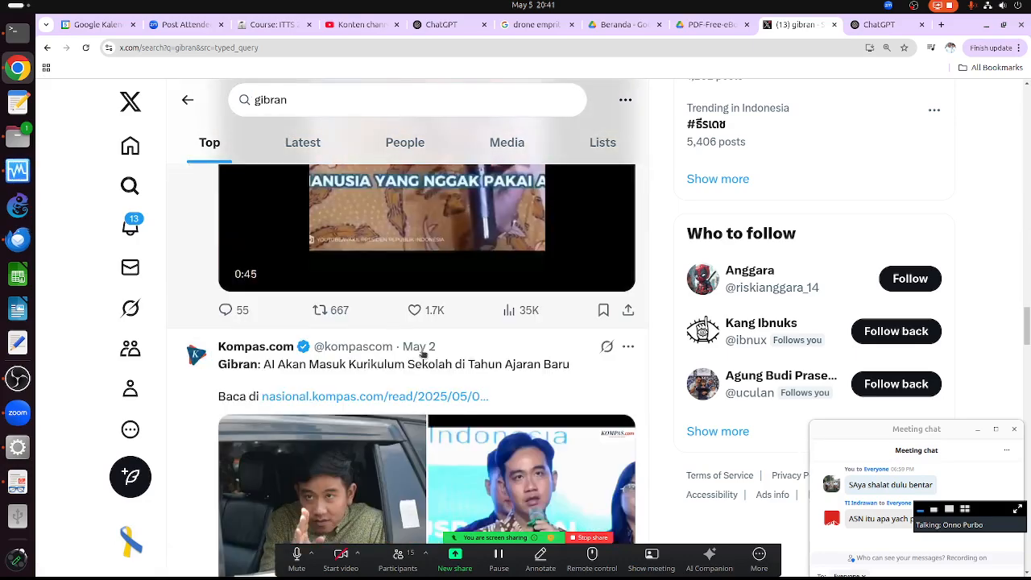
{"action": "scroll", "coordinate": [423, 353], "scroll_direction": "down", "scroll_amount": 5}
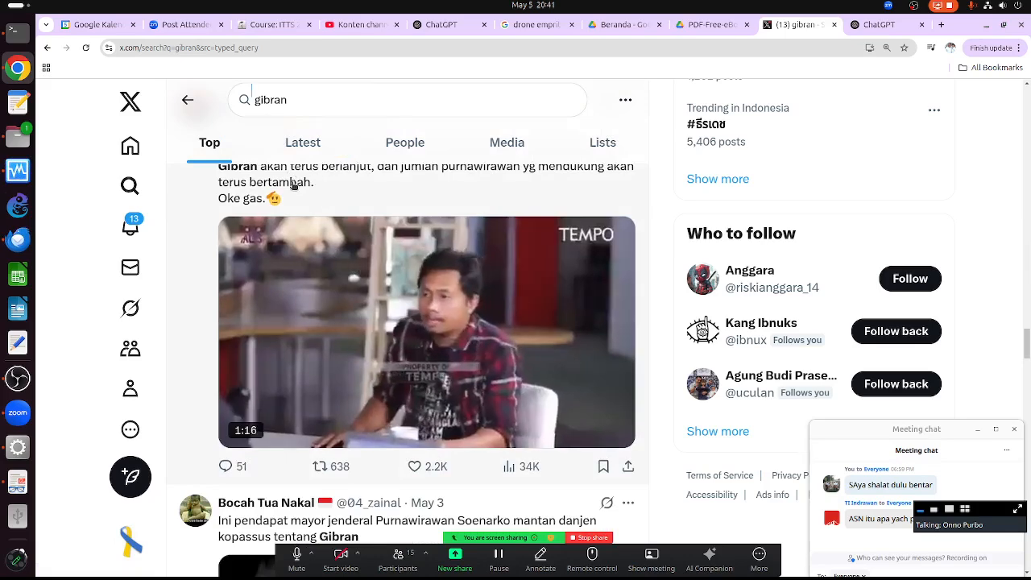
{"action": "scroll", "coordinate": [413, 438], "scroll_direction": "down", "scroll_amount": 2}
{"action": "scroll", "coordinate": [413, 437], "scroll_direction": "down", "scroll_amount": 1}
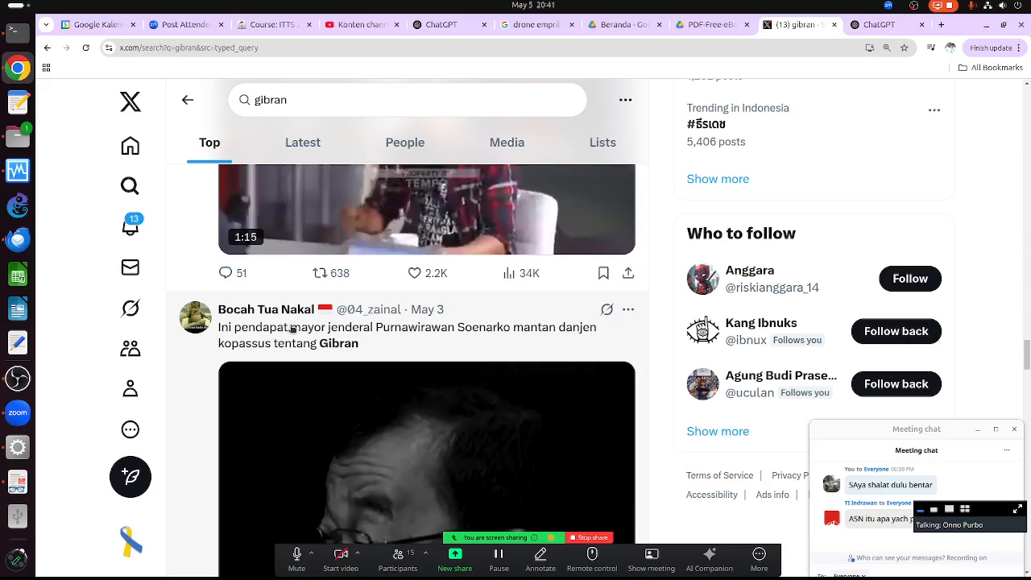
- Open the Bocah Tua Nakal post, return to the gibran results, and keep scrolling
{"action": "left_click", "coordinate": [292, 331]}
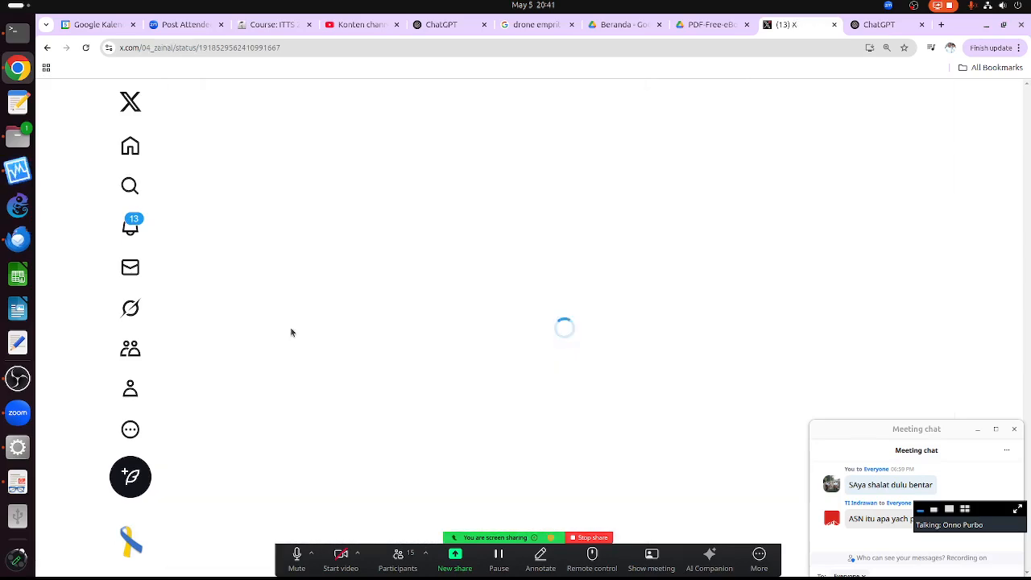
{"action": "left_click", "coordinate": [46, 48]}
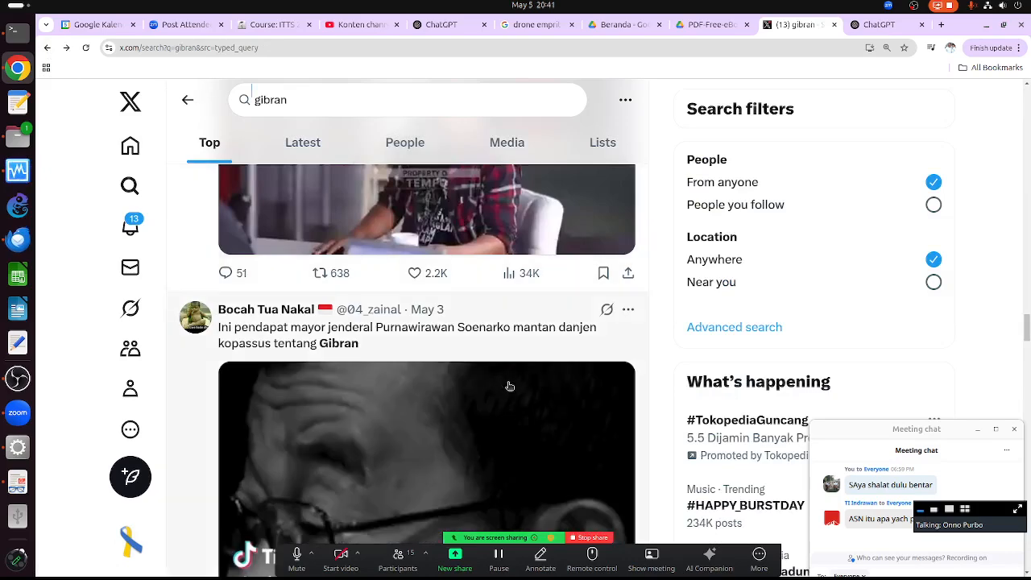
{"action": "left_click", "coordinate": [179, 367]}
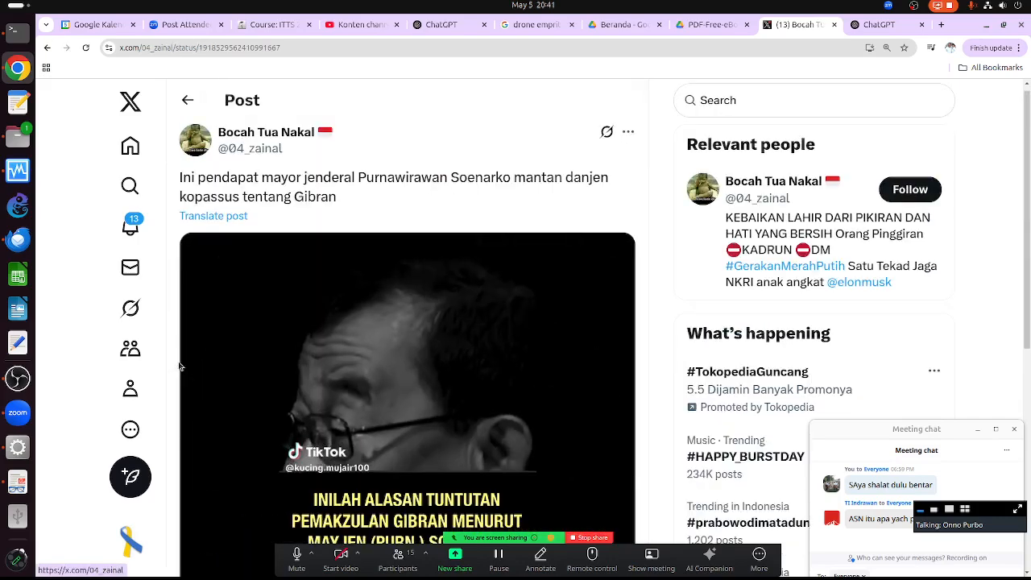
{"action": "key", "text": "ctrl+a"}
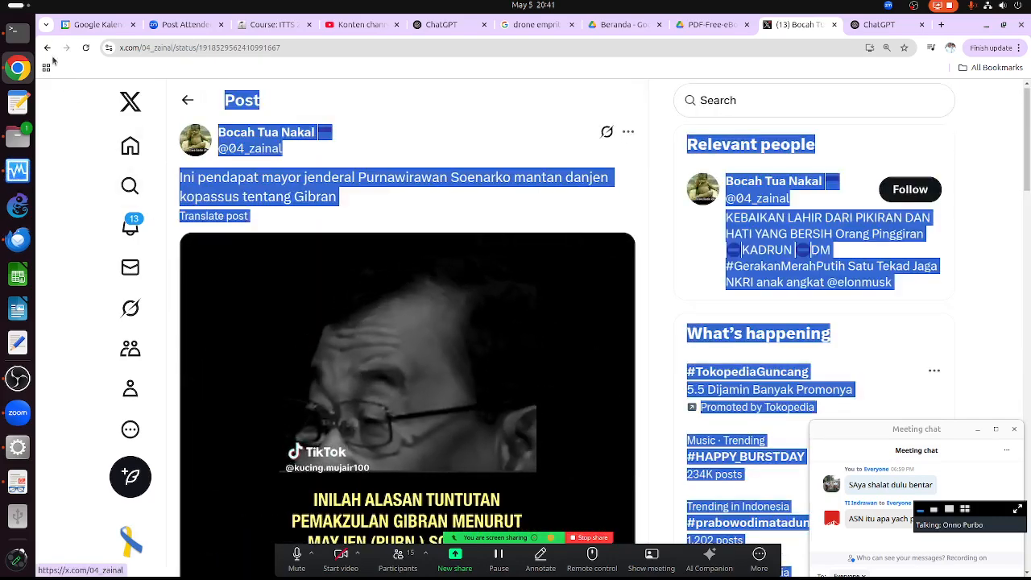
{"action": "left_click", "coordinate": [47, 48]}
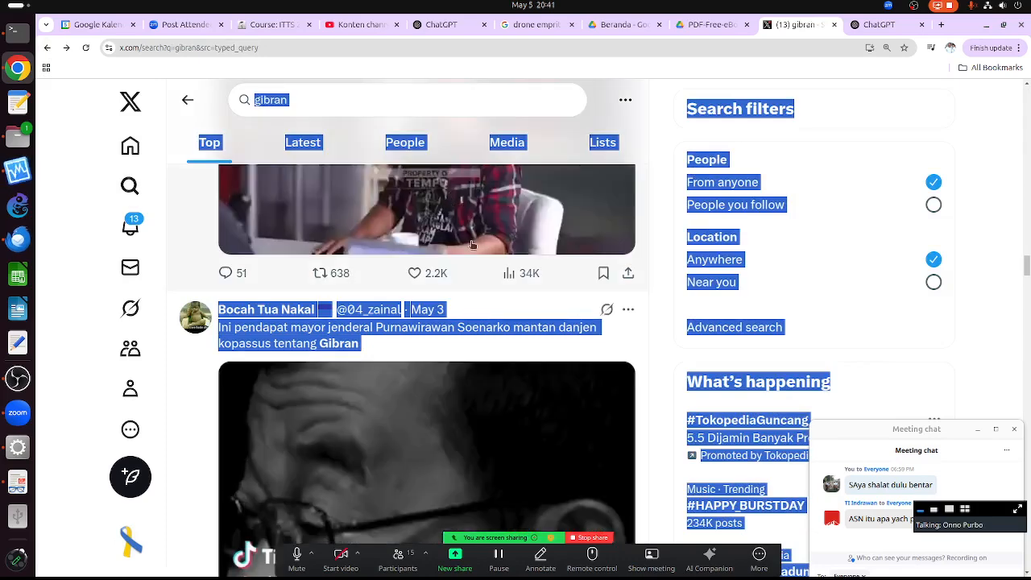
{"action": "left_click", "coordinate": [670, 303]}
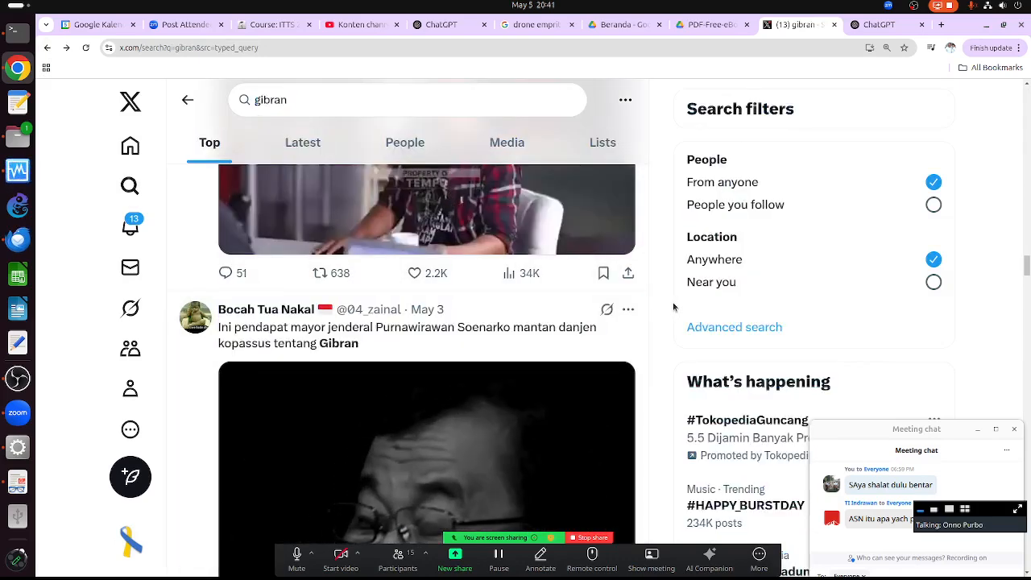
{"action": "scroll", "coordinate": [656, 336], "scroll_direction": "down", "scroll_amount": 10}
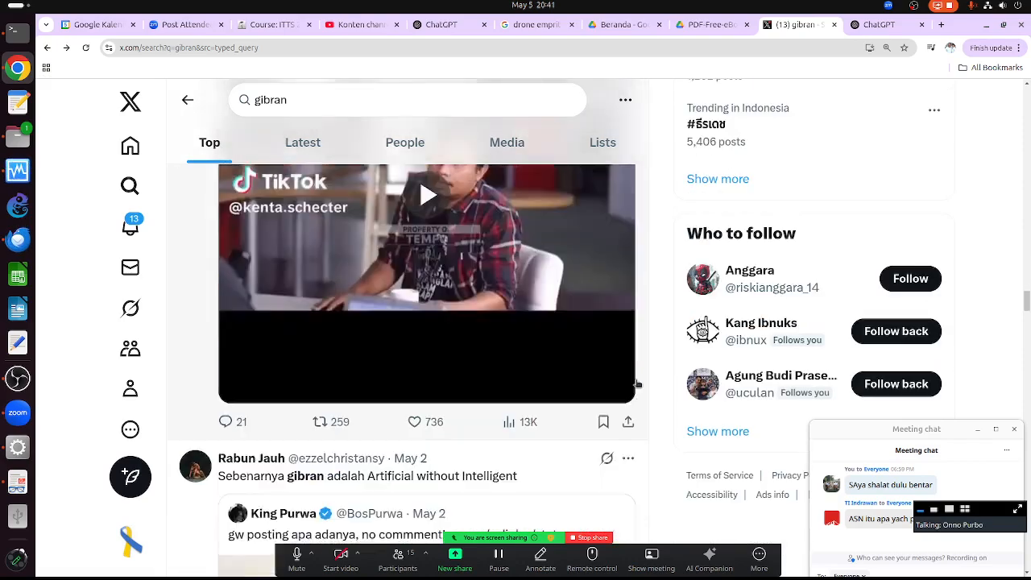
{"action": "scroll", "coordinate": [639, 387], "scroll_direction": "down", "scroll_amount": 3}
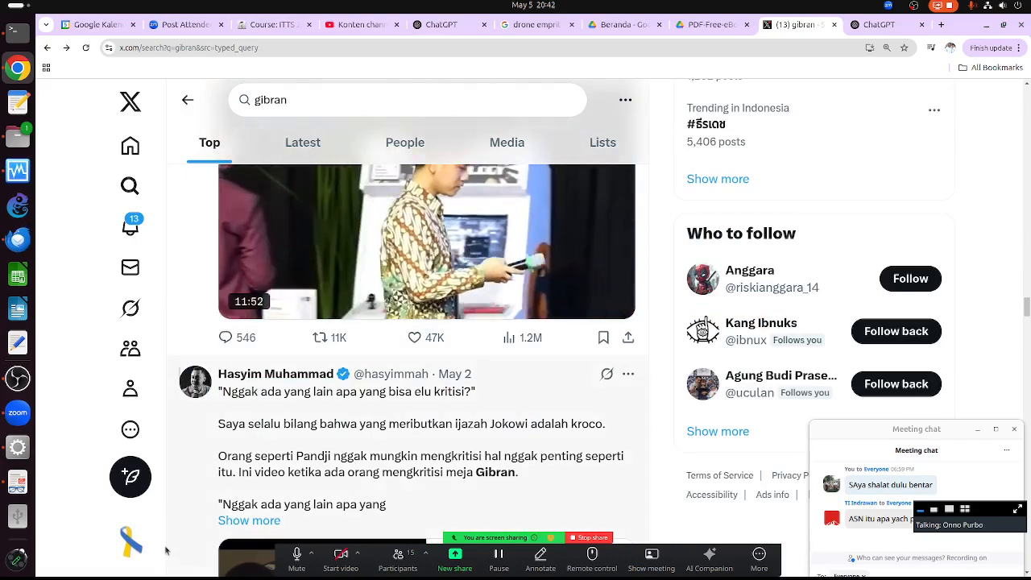
- Select and copy all text on the gibran results page, then start a blank Text Editor document
{"action": "left_click_drag", "start_coordinate": [211, 360], "coordinate": [598, 460]}
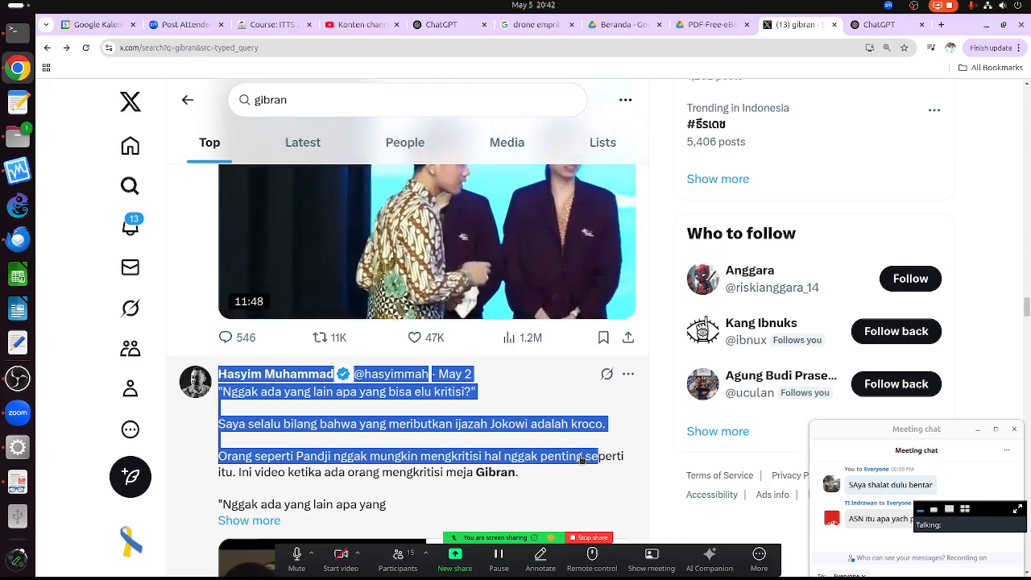
{"action": "key", "text": "ctrl+a"}
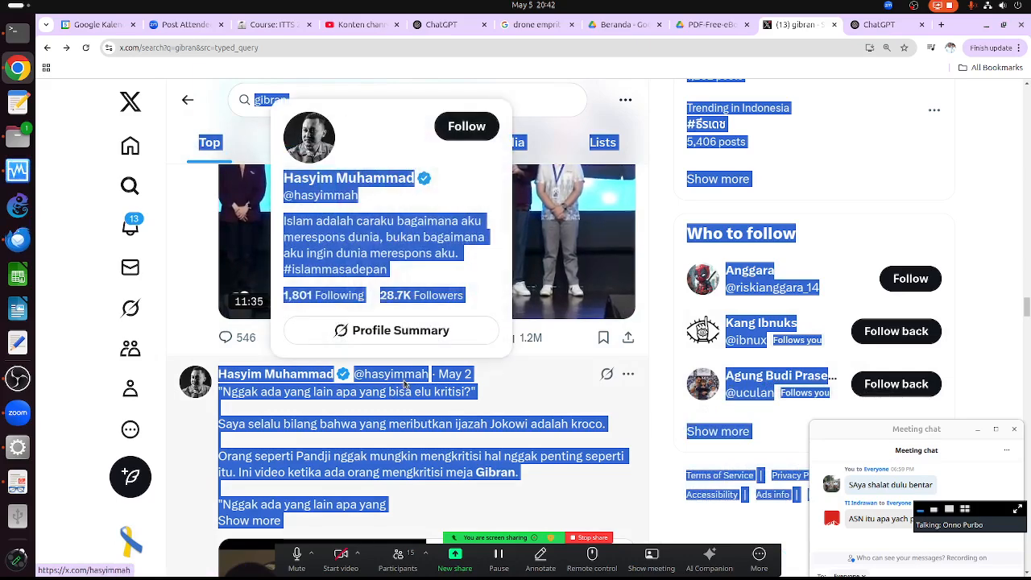
{"action": "right_click", "coordinate": [405, 384]}
{"action": "left_click", "coordinate": [435, 270]}
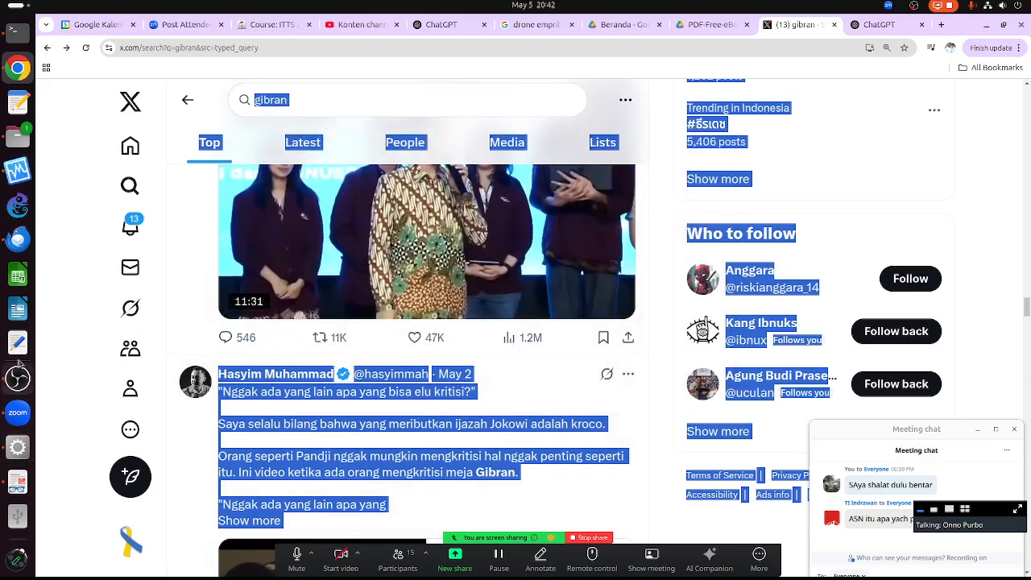
{"action": "left_click", "coordinate": [25, 344]}
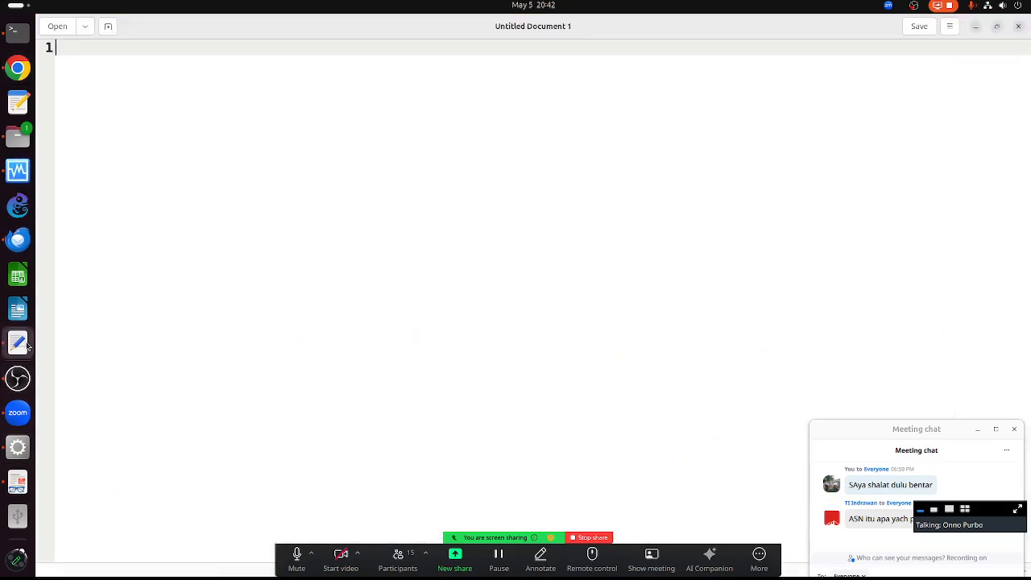
- Paste the gibran search text and delete the Top-through-Lists tab label lines
{"action": "key", "text": "ctrl+v"}
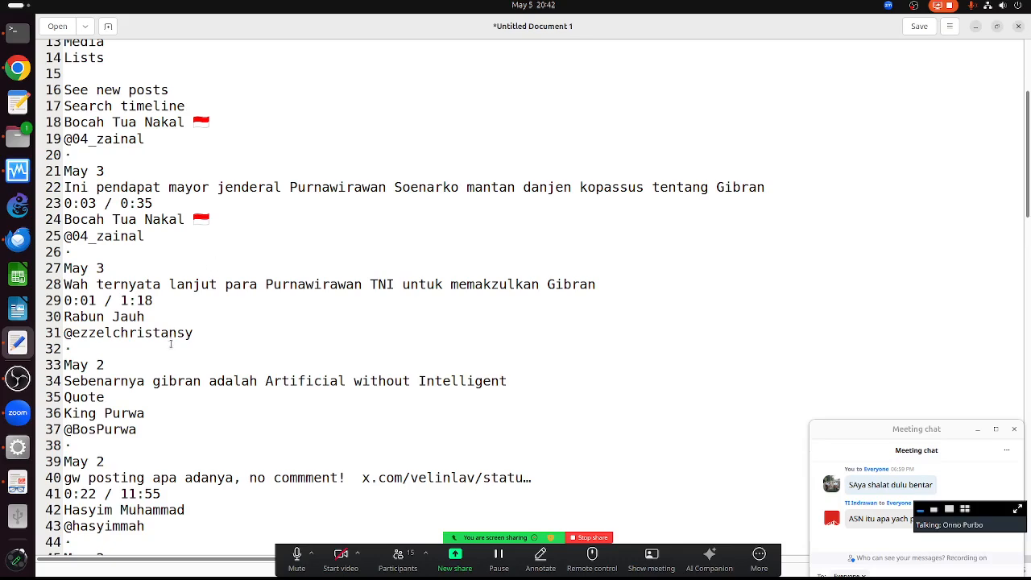
{"action": "scroll", "coordinate": [170, 344], "scroll_direction": "up", "scroll_amount": 4}
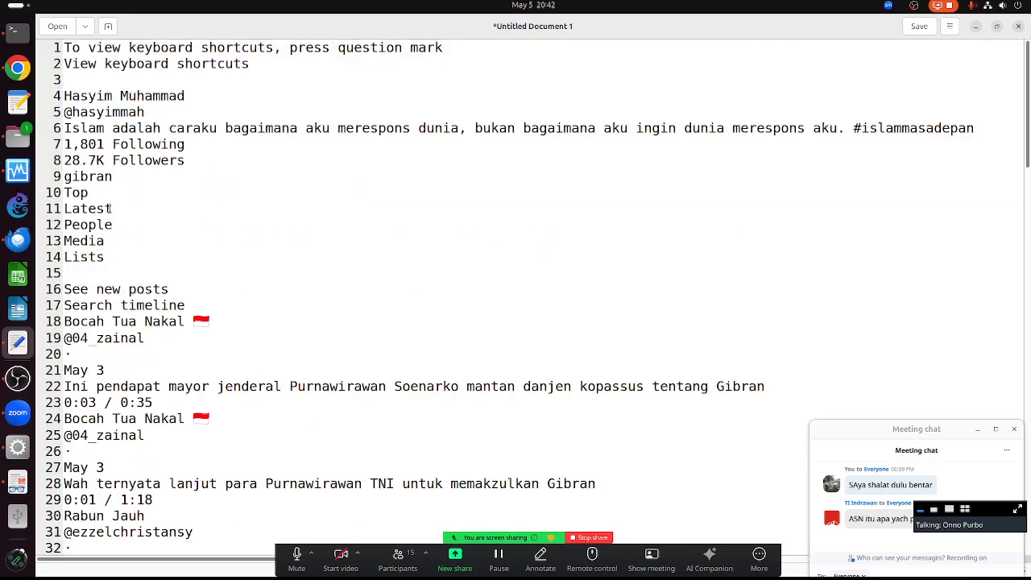
{"action": "left_click_drag", "start_coordinate": [104, 254], "coordinate": [62, 186]}
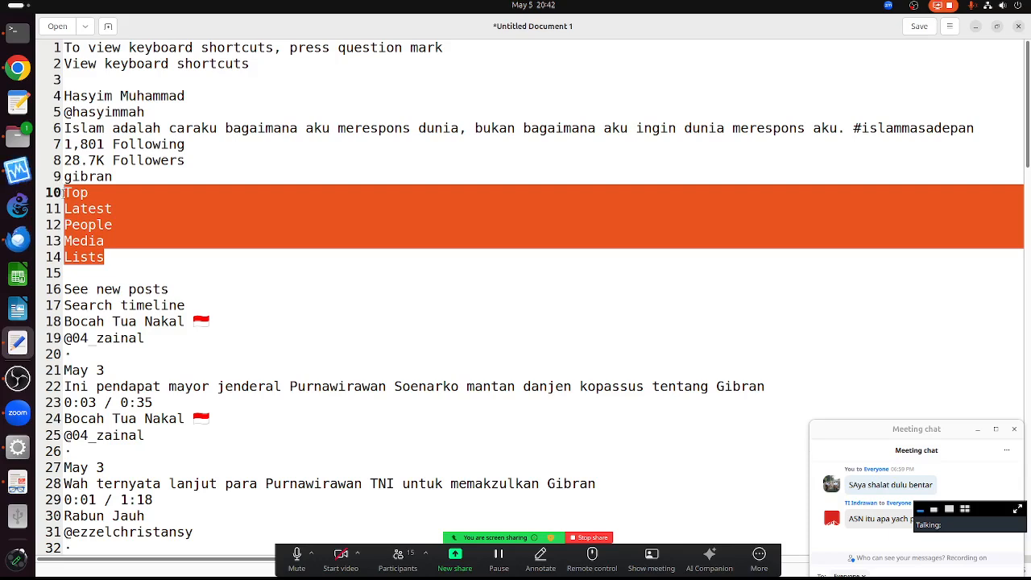
{"action": "key", "text": "BackSpace"}
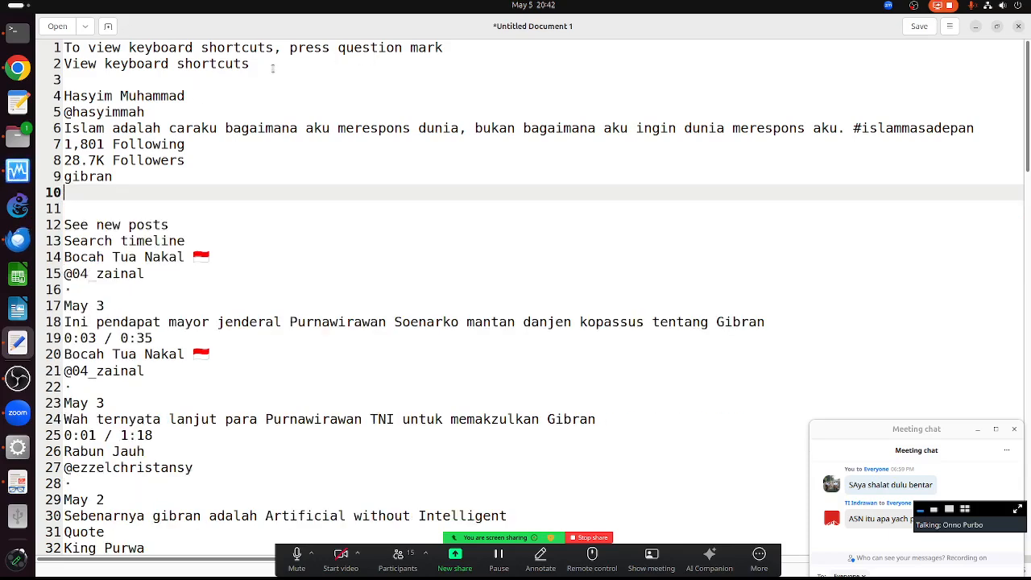
- Delete the two keyboard-shortcut hint lines and move the meeting chat window higher
{"action": "left_click_drag", "start_coordinate": [272, 68], "coordinate": [36, 29]}
{"action": "key", "text": "BackSpace"}
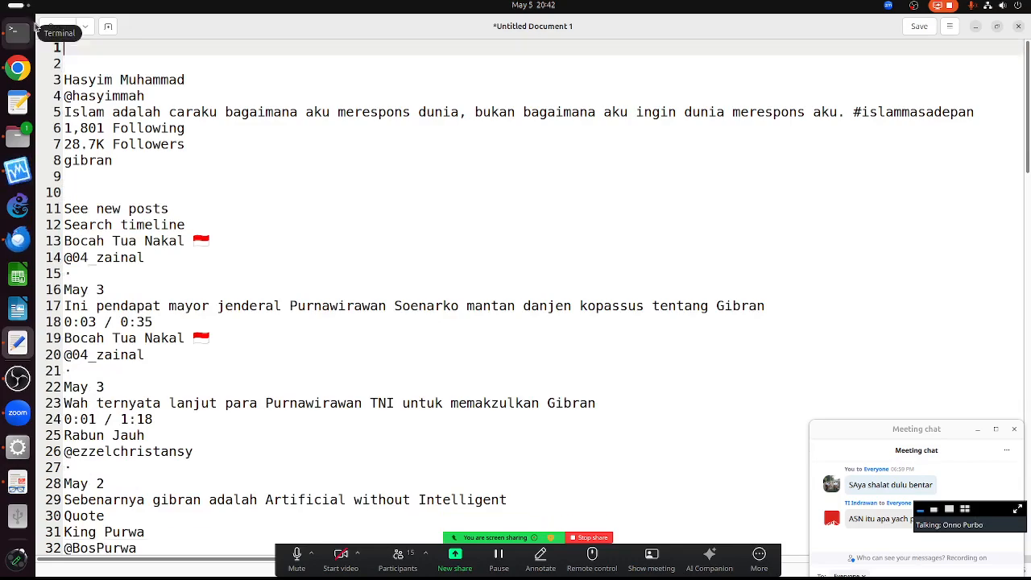
{"action": "scroll", "coordinate": [260, 237], "scroll_direction": "down", "scroll_amount": 10}
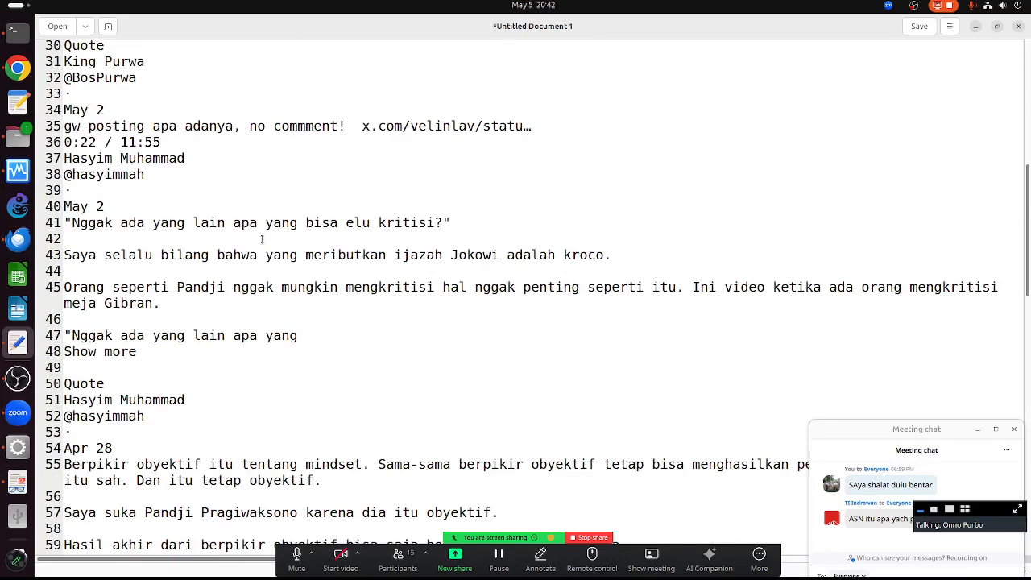
{"action": "scroll", "coordinate": [260, 237], "scroll_direction": "down", "scroll_amount": 5}
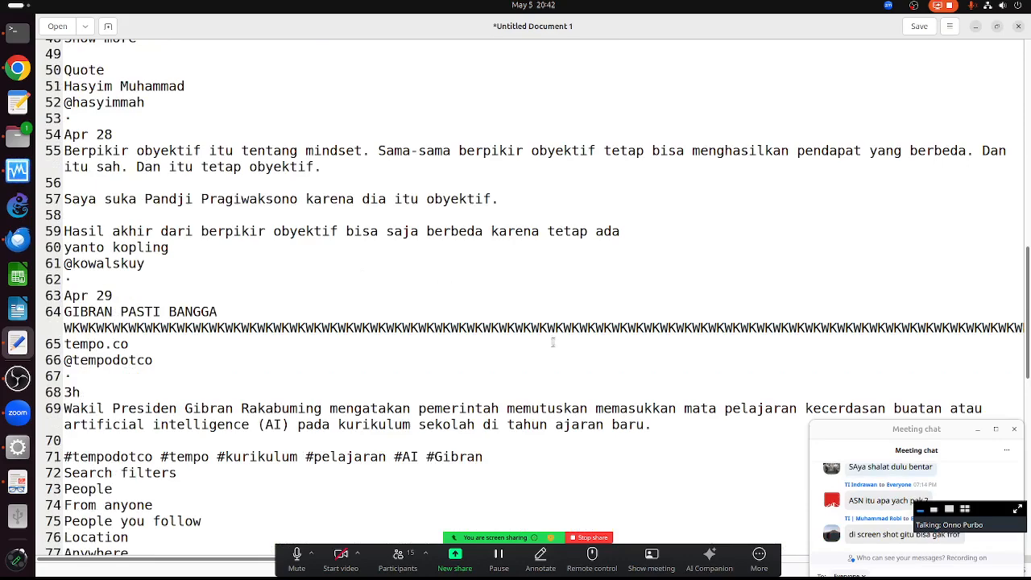
{"action": "left_click_drag", "start_coordinate": [868, 425], "coordinate": [853, 329]}
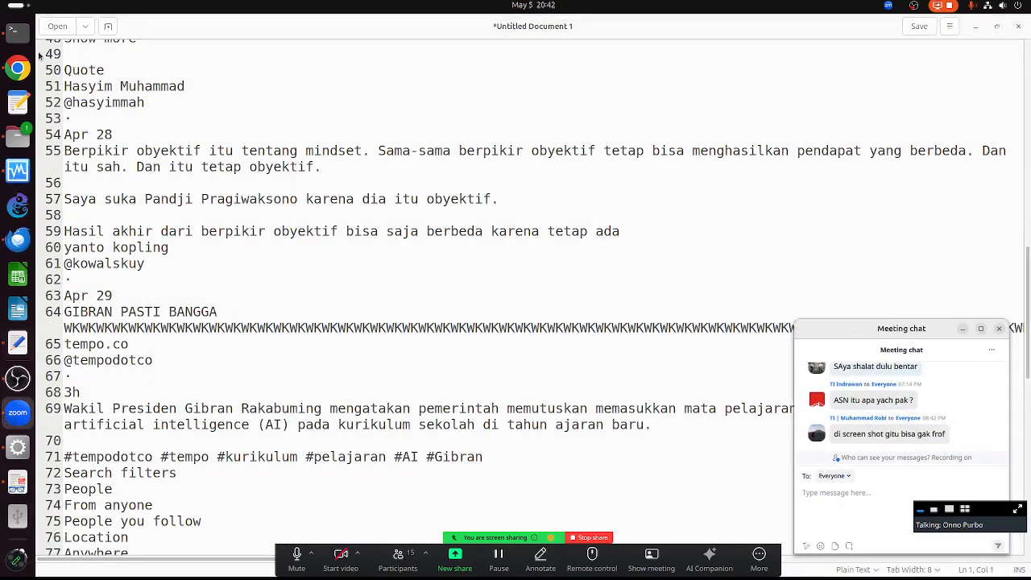
- Scroll through the X search results for gibran
{"action": "left_click", "coordinate": [18, 67]}
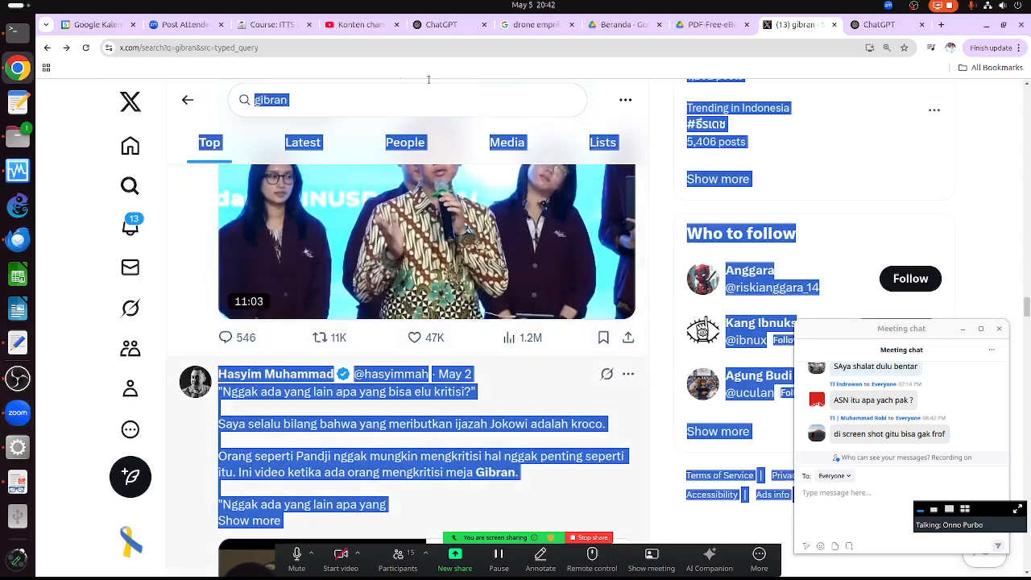
{"action": "scroll", "coordinate": [450, 419], "scroll_direction": "down", "scroll_amount": 6}
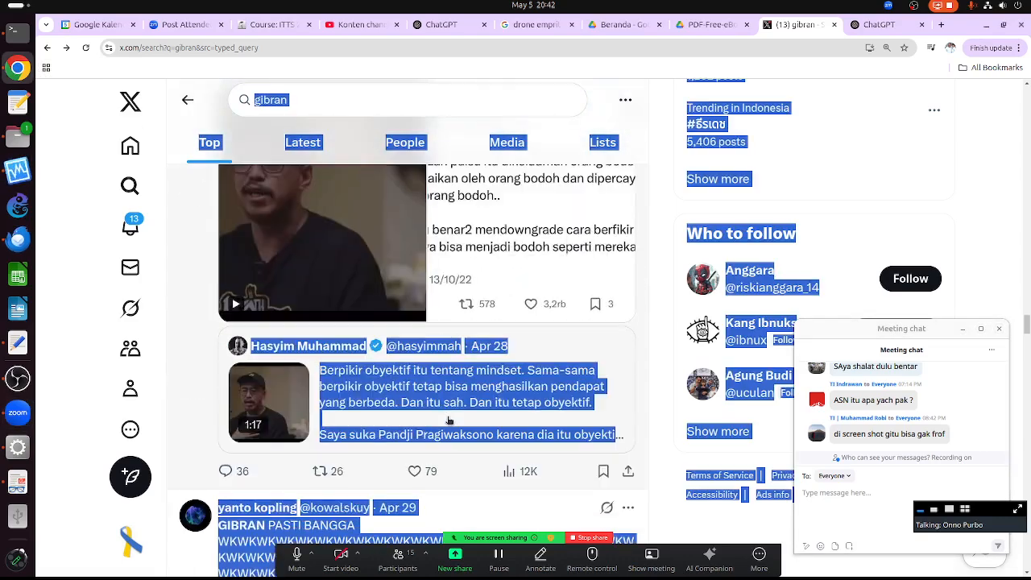
{"action": "scroll", "coordinate": [449, 419], "scroll_direction": "down", "scroll_amount": 15}
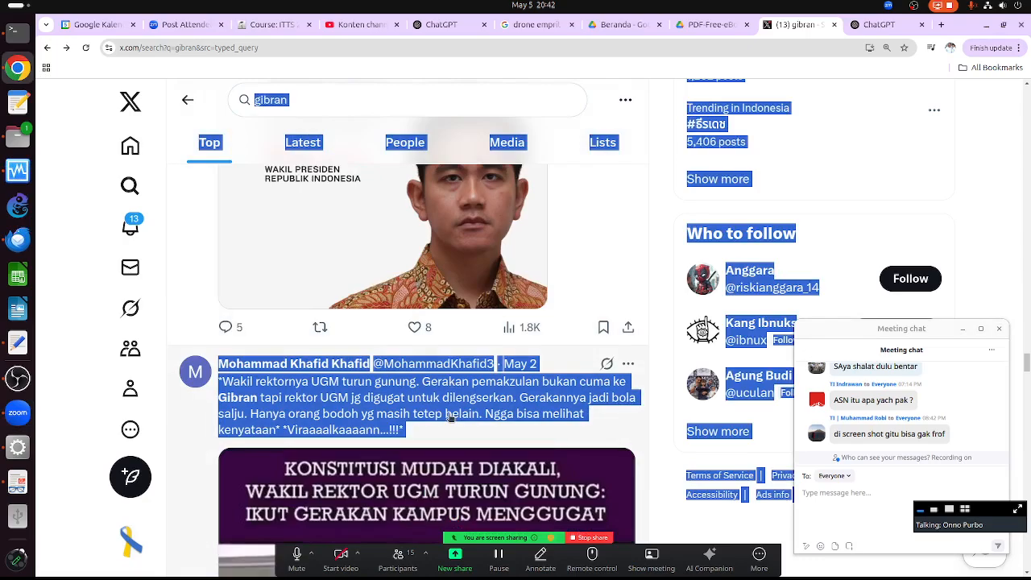
{"action": "scroll", "coordinate": [449, 416], "scroll_direction": "down", "scroll_amount": 3}
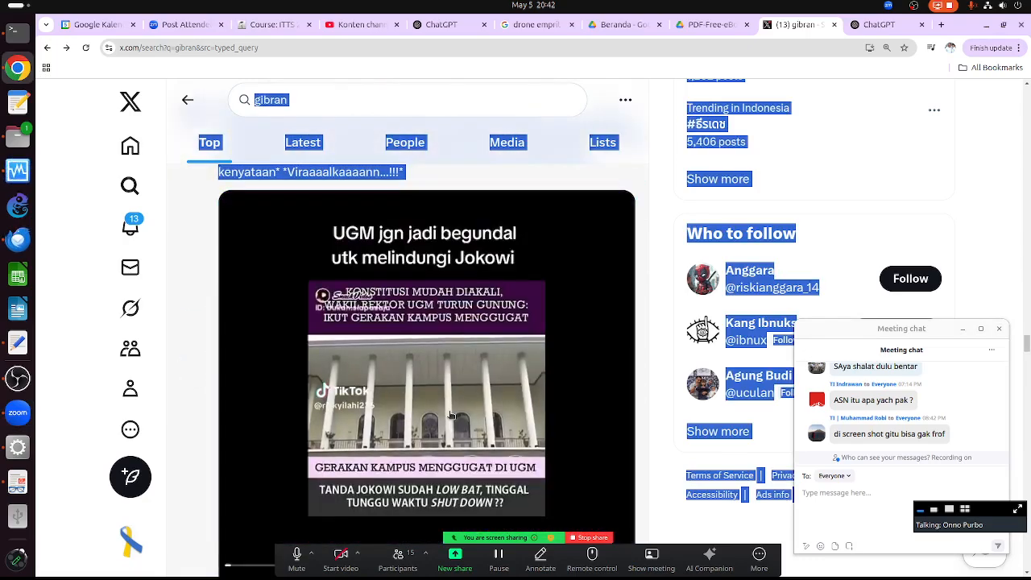
{"action": "scroll", "coordinate": [451, 415], "scroll_direction": "down", "scroll_amount": 9}
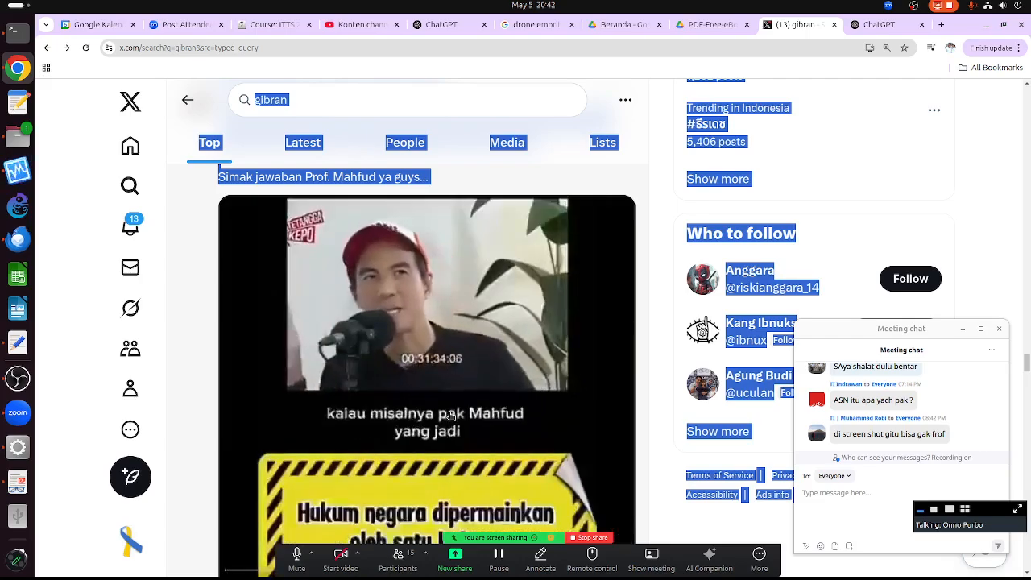
{"action": "scroll", "coordinate": [451, 415], "scroll_direction": "down", "scroll_amount": 7}
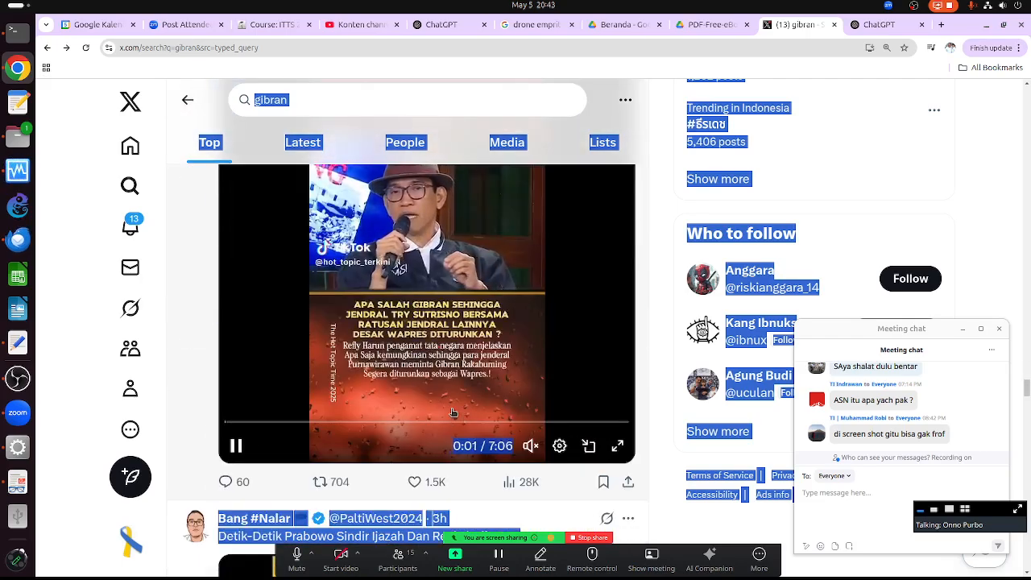
{"action": "scroll", "coordinate": [453, 412], "scroll_direction": "up", "scroll_amount": 12}
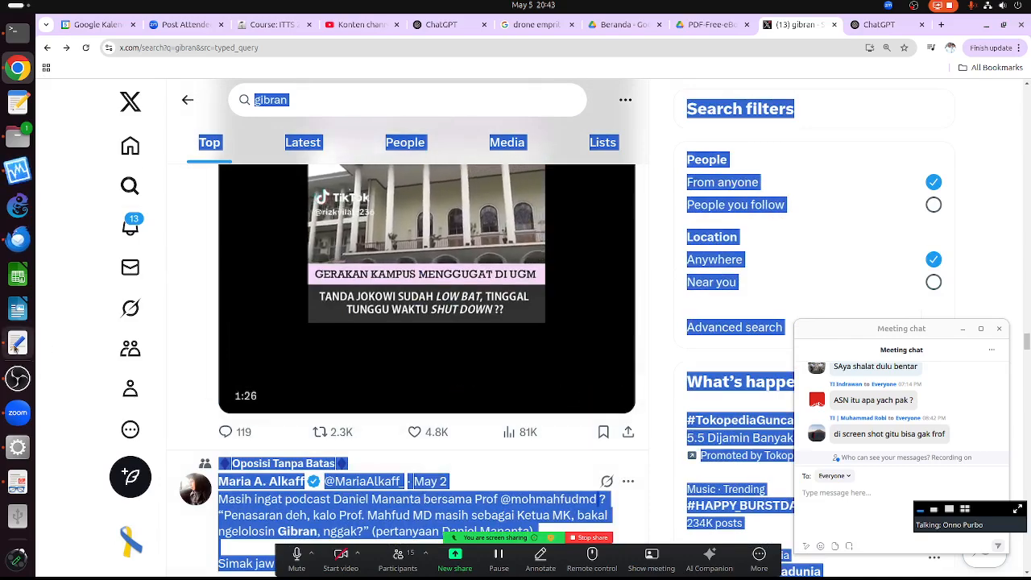
- Add blank lines at the top of the tweet notes in gedit
{"action": "left_click", "coordinate": [16, 345]}
{"action": "scroll", "coordinate": [267, 246], "scroll_direction": "up", "scroll_amount": 15}
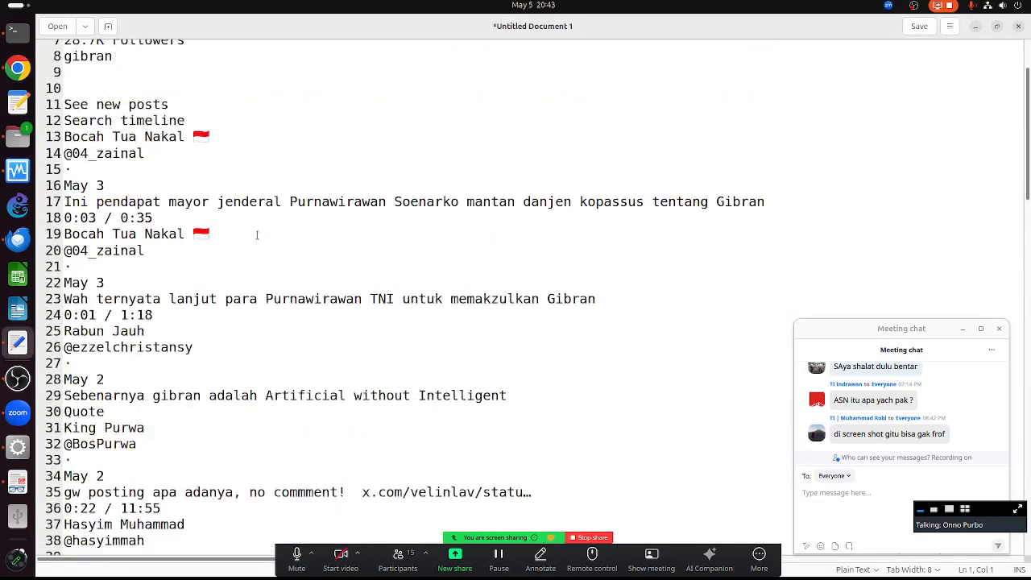
{"action": "key", "text": "Return"}
{"action": "key", "text": "Return"}
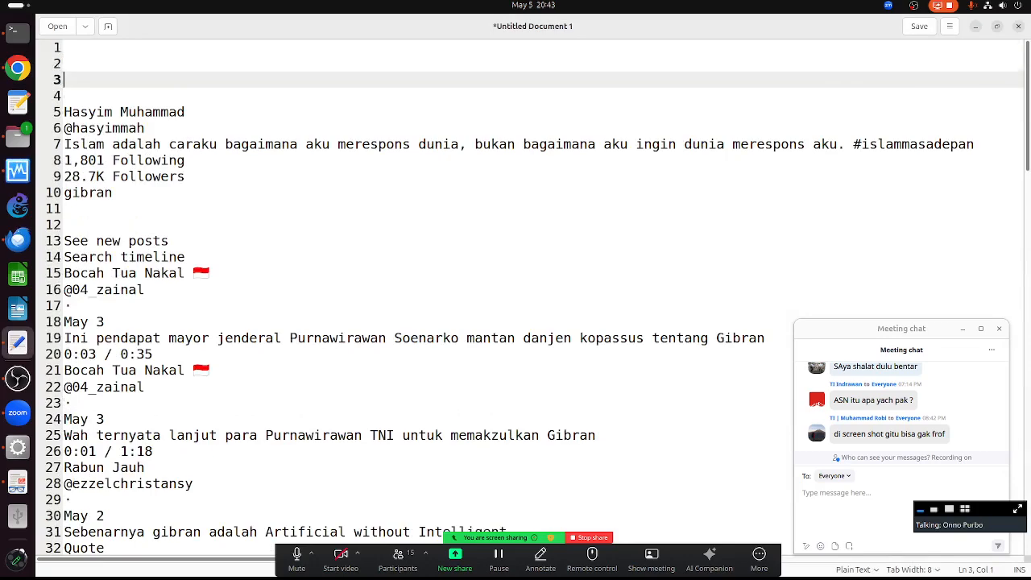
{"action": "key", "text": "Up"}
{"action": "key", "text": "Up"}
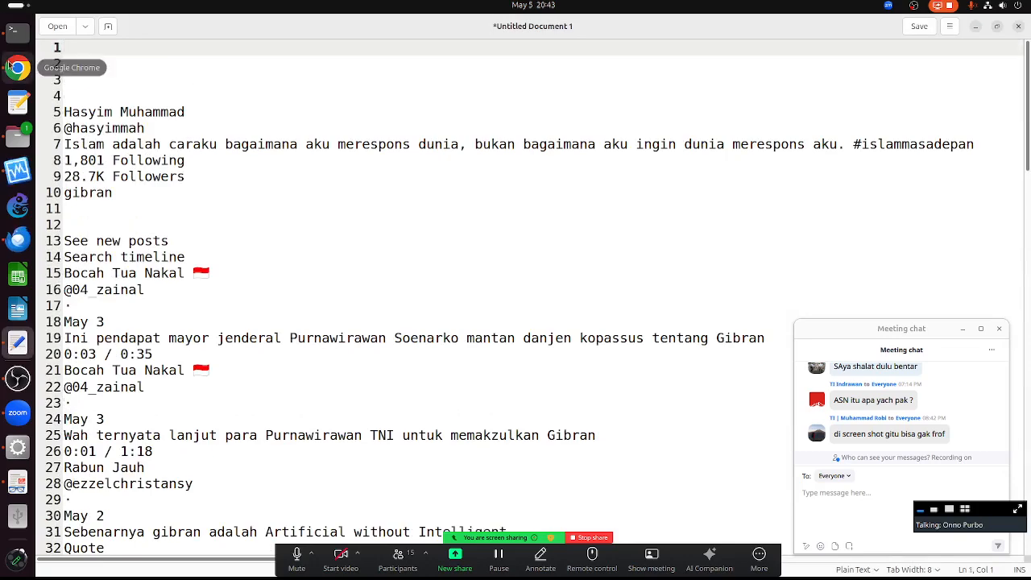
- Select all text on the X results page, then bring up the PDF-Free-eBook Drive folder
{"action": "left_click", "coordinate": [18, 68]}
{"action": "key", "text": "ctrl+a"}
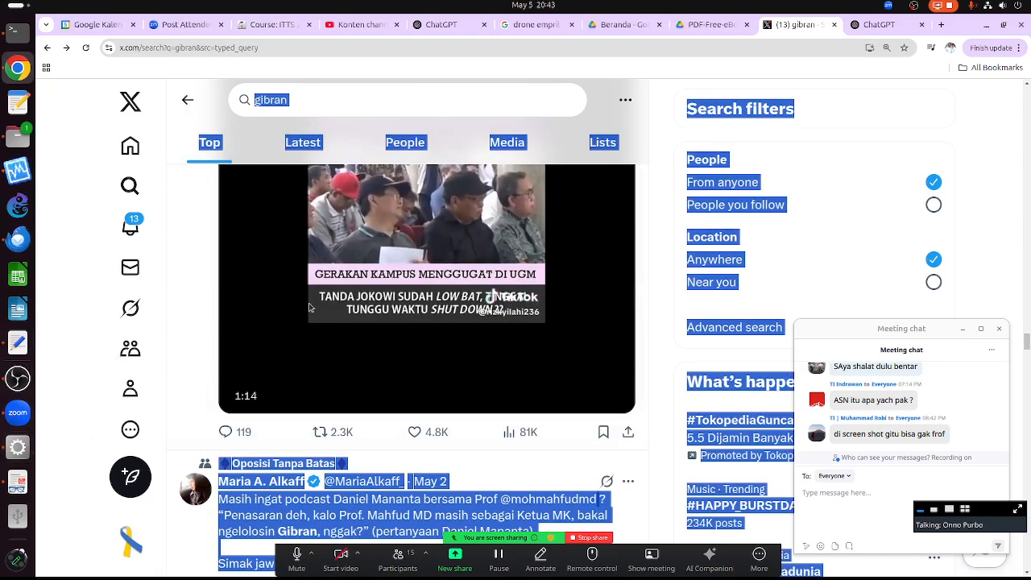
{"action": "left_click", "coordinate": [719, 29]}
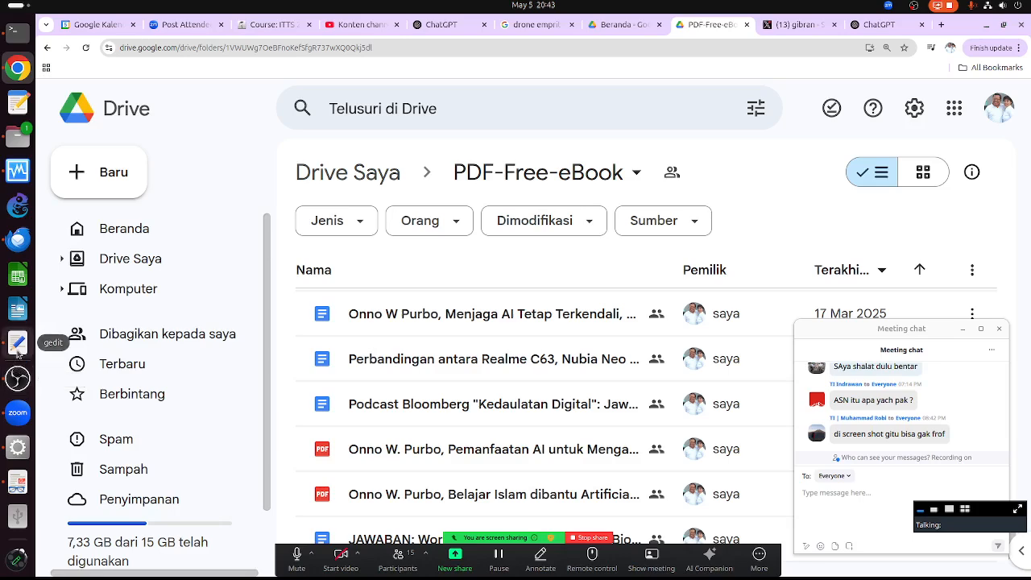
- Bring the AI social-media book PDF to the front at page 103, showing Prompt 1: Deteksi Kelompok Ekstrem
{"action": "left_click", "coordinate": [18, 309]}
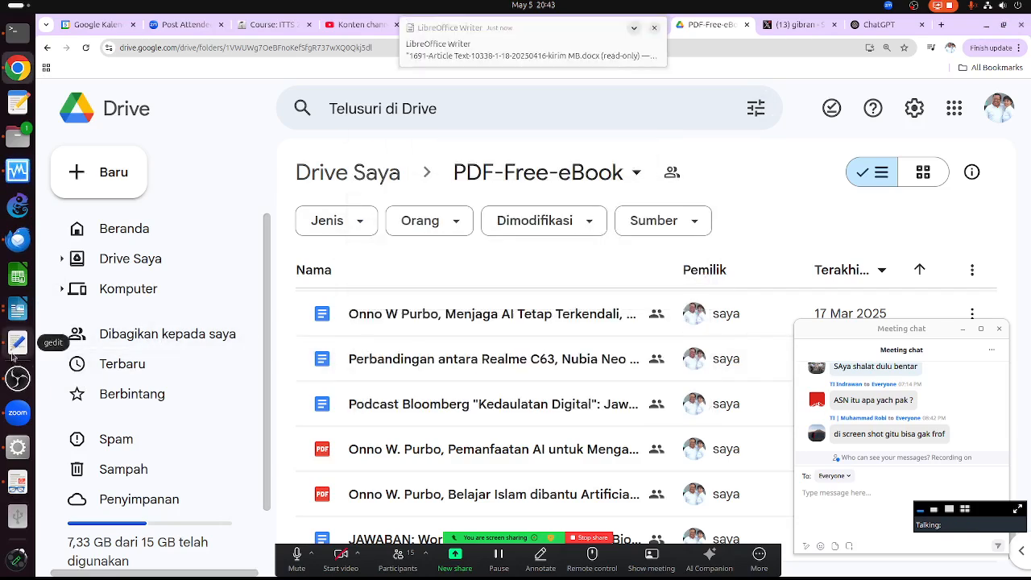
{"action": "left_click", "coordinate": [18, 446]}
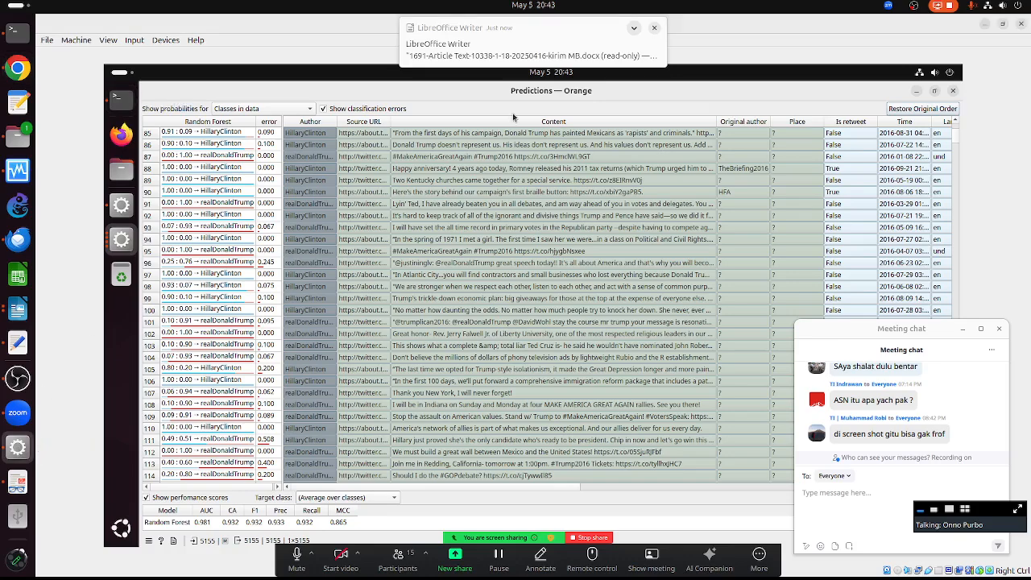
{"action": "left_click", "coordinate": [19, 483]}
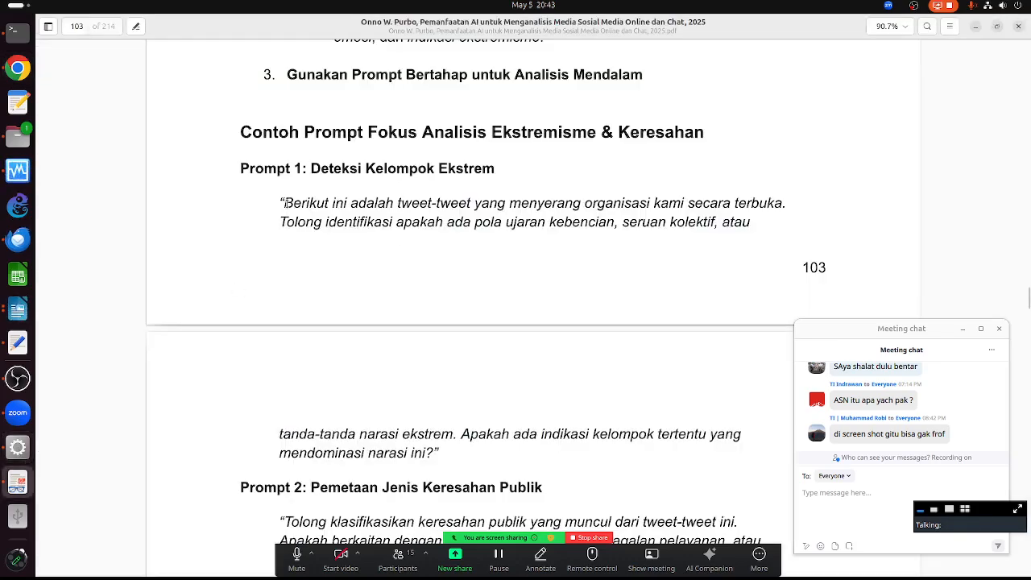
- Copy the Prompt 1 text selected across pages 103–104
{"action": "left_click_drag", "start_coordinate": [283, 203], "coordinate": [440, 454]}
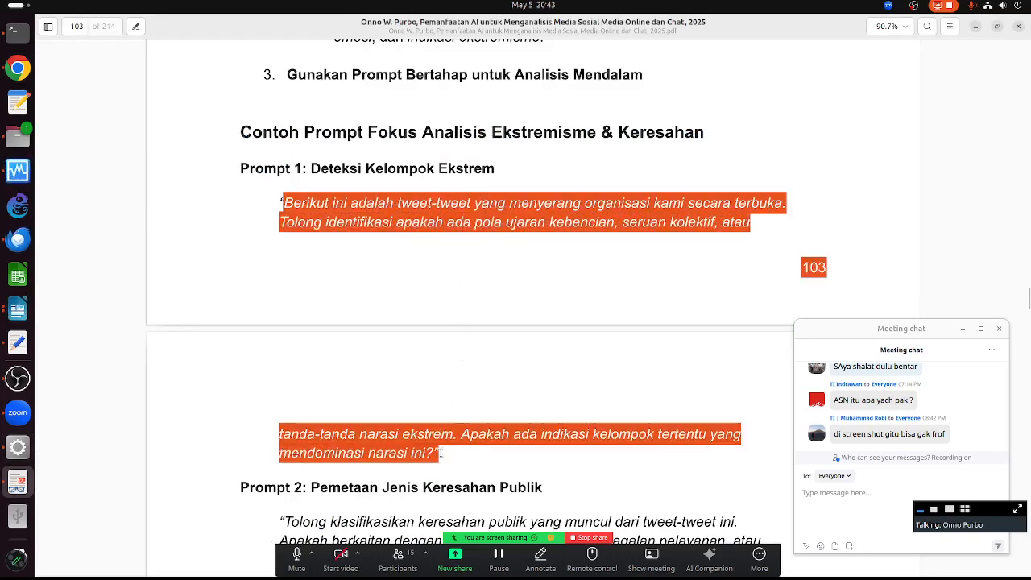
{"action": "right_click", "coordinate": [394, 441]}
{"action": "left_click", "coordinate": [420, 504]}
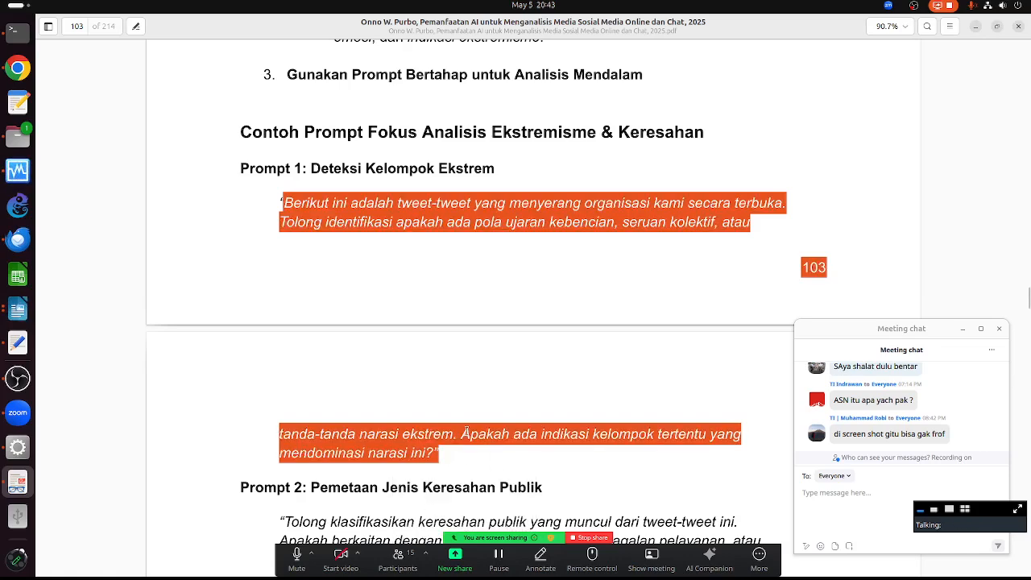
- Look through Prompts 2–4, then copy the selected prompt text again
{"action": "scroll", "coordinate": [460, 305], "scroll_direction": "down", "scroll_amount": 5}
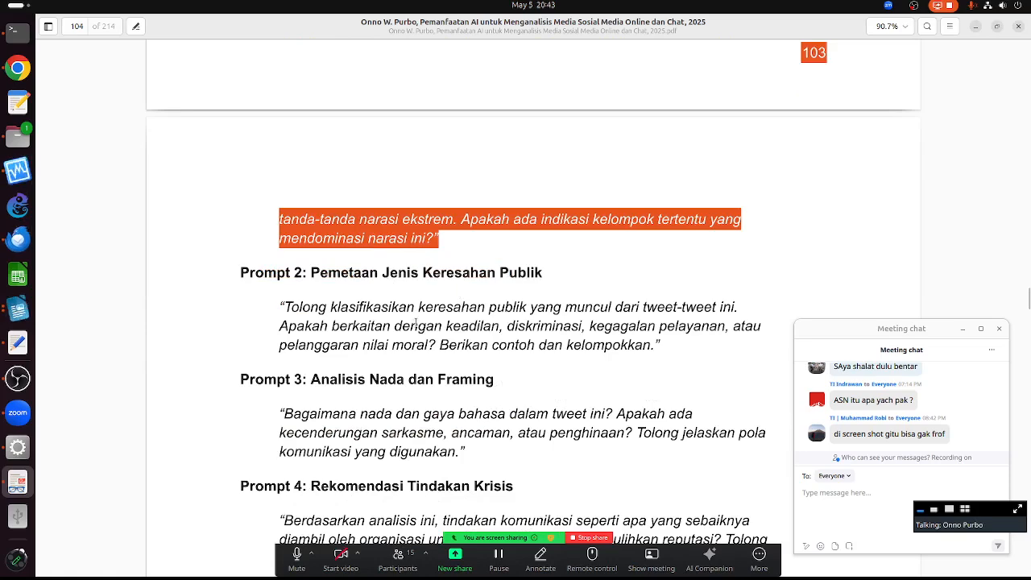
{"action": "scroll", "coordinate": [340, 172], "scroll_direction": "up", "scroll_amount": 4}
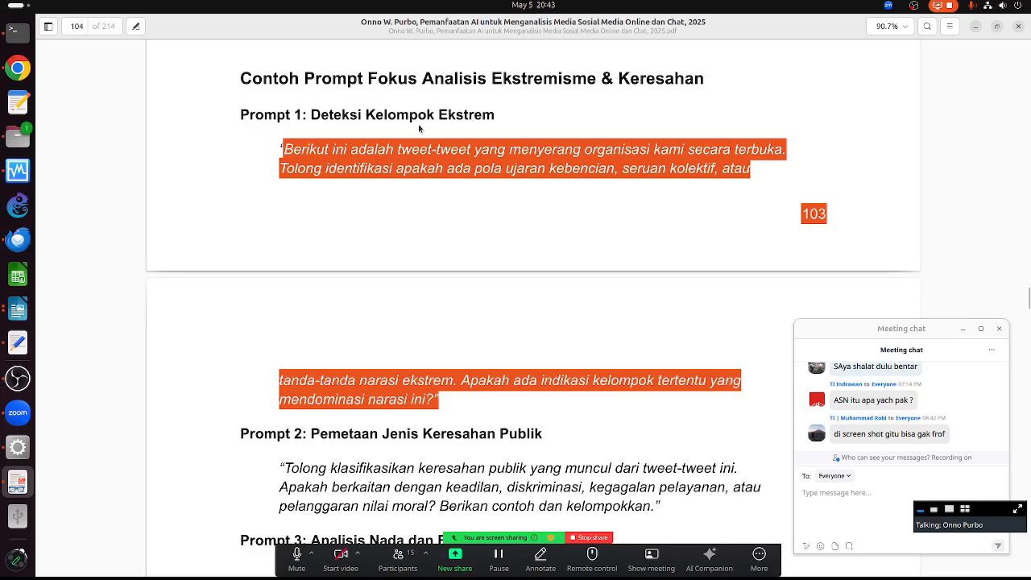
{"action": "scroll", "coordinate": [511, 362], "scroll_direction": "down", "scroll_amount": 4}
{"action": "scroll", "coordinate": [519, 271], "scroll_direction": "down", "scroll_amount": 1}
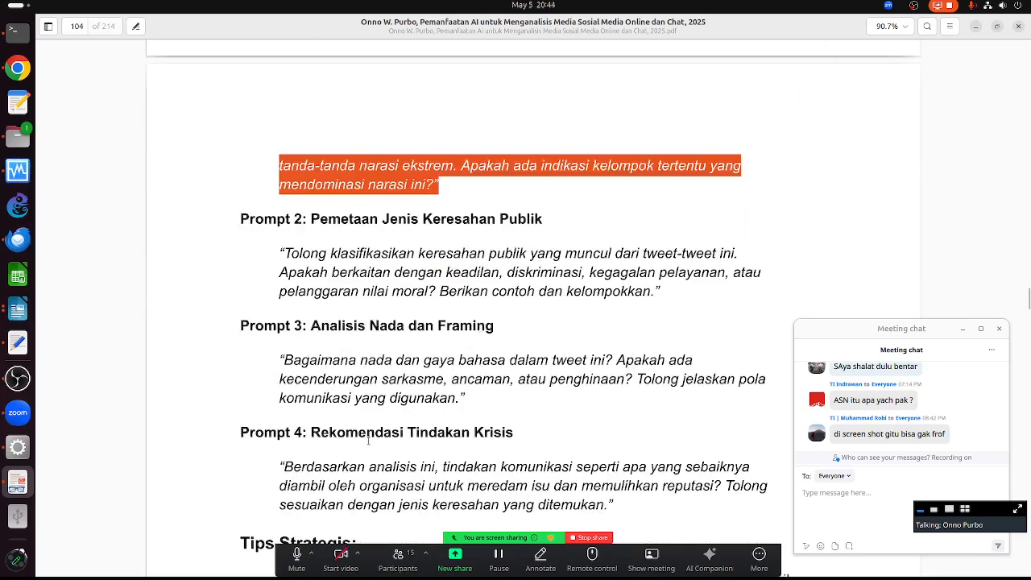
{"action": "scroll", "coordinate": [371, 443], "scroll_direction": "down", "scroll_amount": 2}
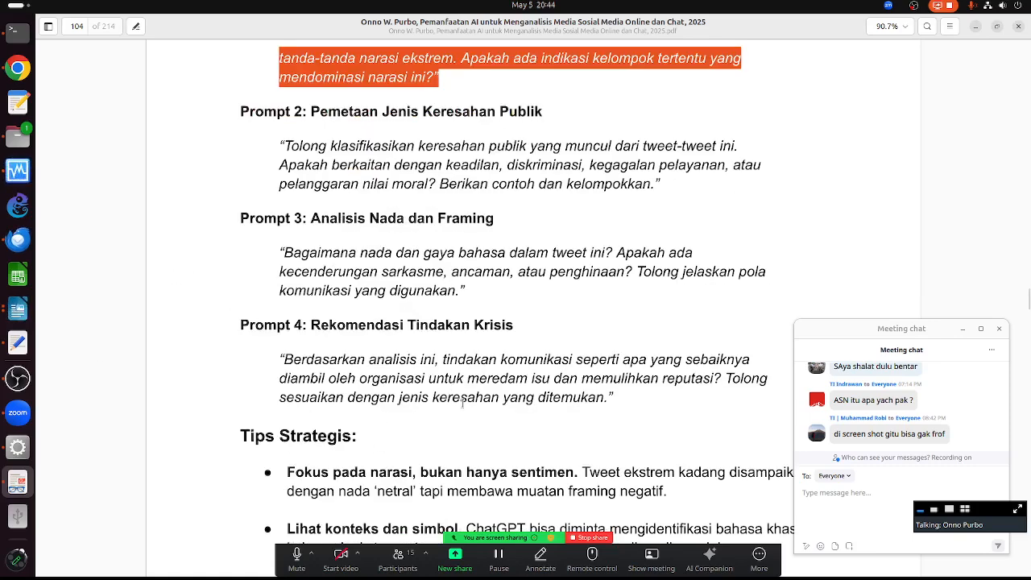
{"action": "scroll", "coordinate": [395, 143], "scroll_direction": "up", "scroll_amount": 5}
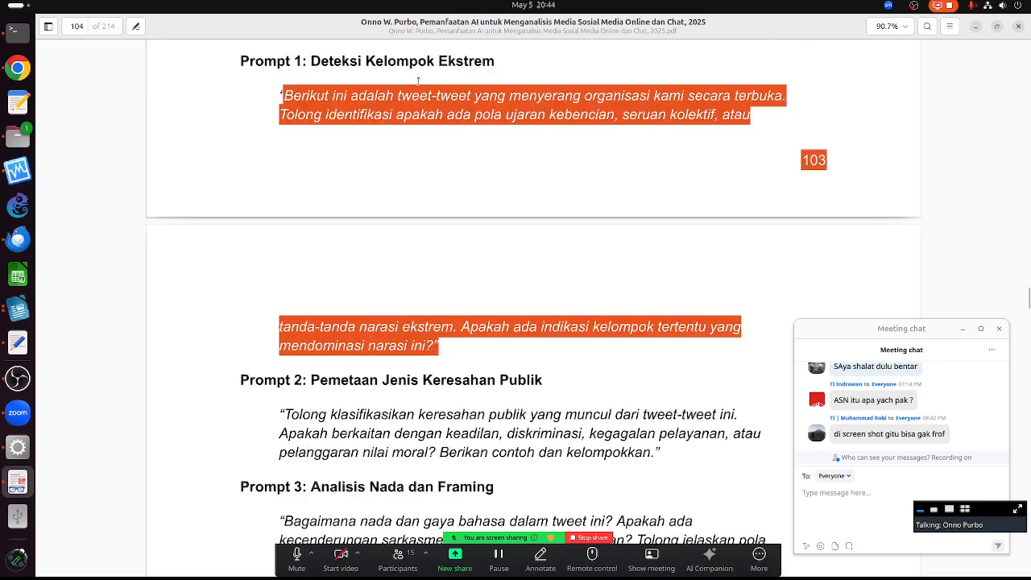
{"action": "right_click", "coordinate": [414, 96]}
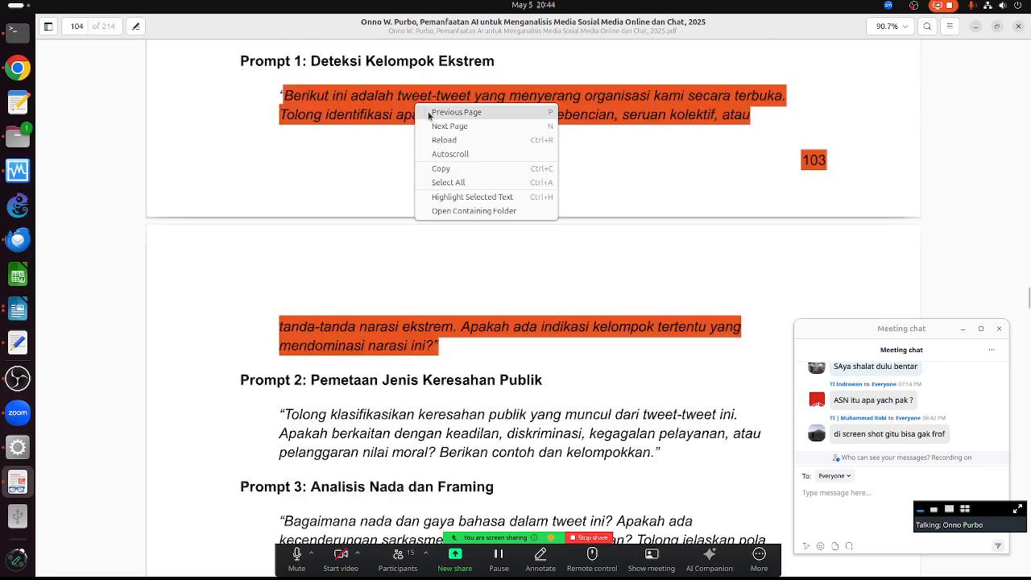
{"action": "left_click", "coordinate": [451, 169]}
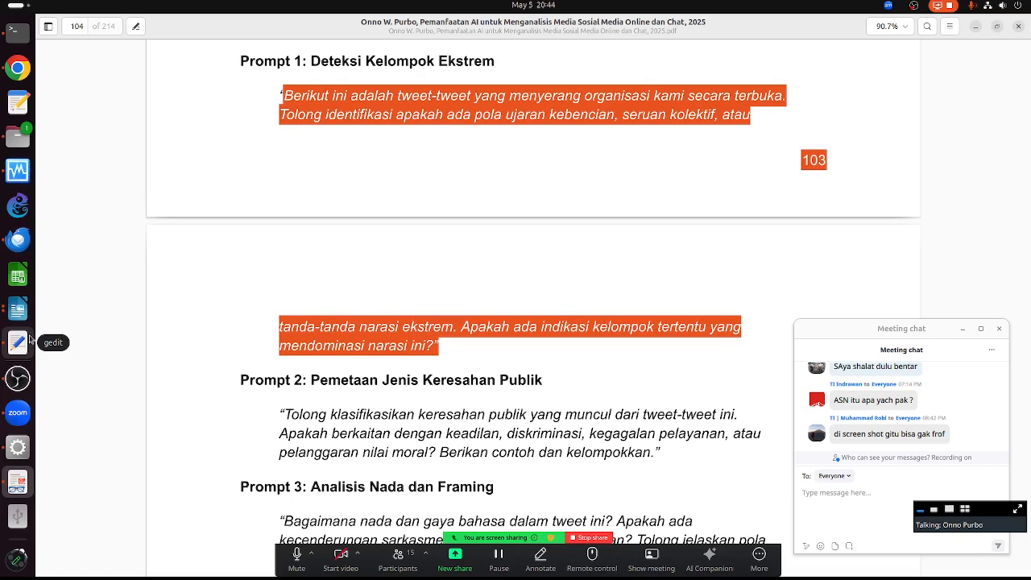
- Paste Prompt 1 atop the tweet notes, removing the stray '103' and the closing quote
{"action": "left_click", "coordinate": [24, 343]}
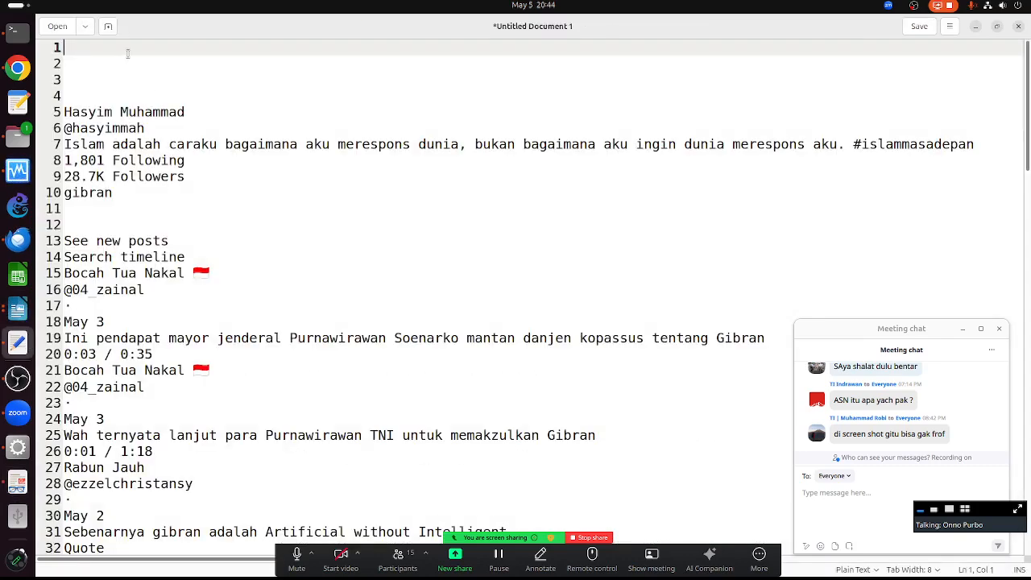
{"action": "key", "text": "ctrl+v"}
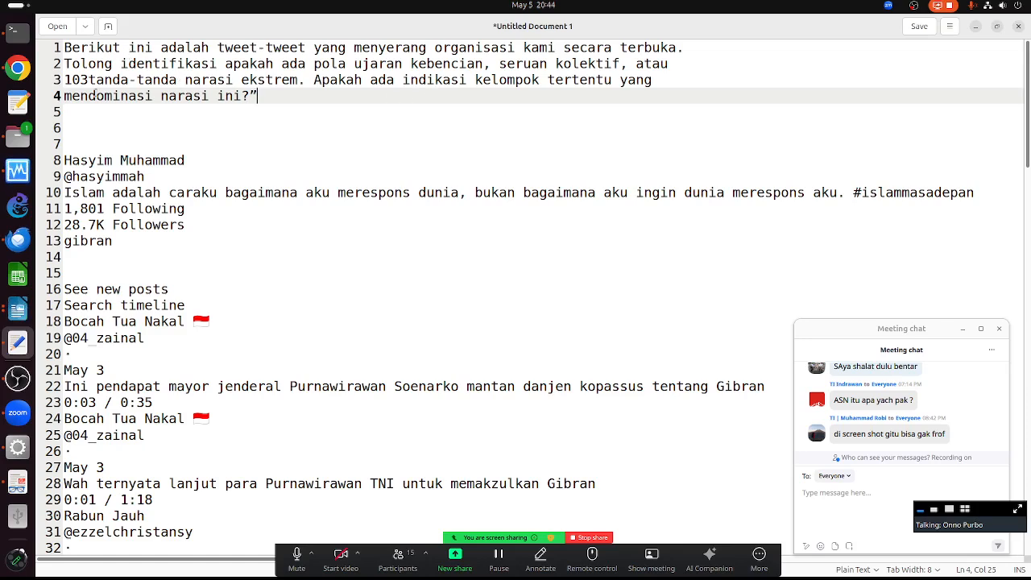
{"action": "left_click", "coordinate": [89, 79]}
{"action": "key", "text": "BackSpace"}
{"action": "key", "text": "BackSpace"}
{"action": "key", "text": "BackSpace"}
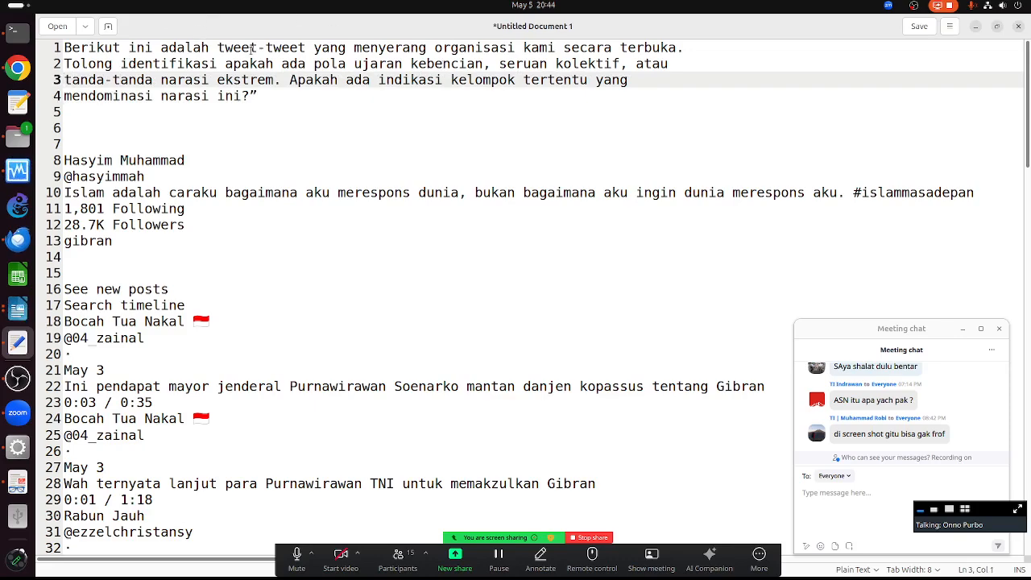
{"action": "left_click", "coordinate": [371, 80]}
{"action": "left_click", "coordinate": [323, 106]}
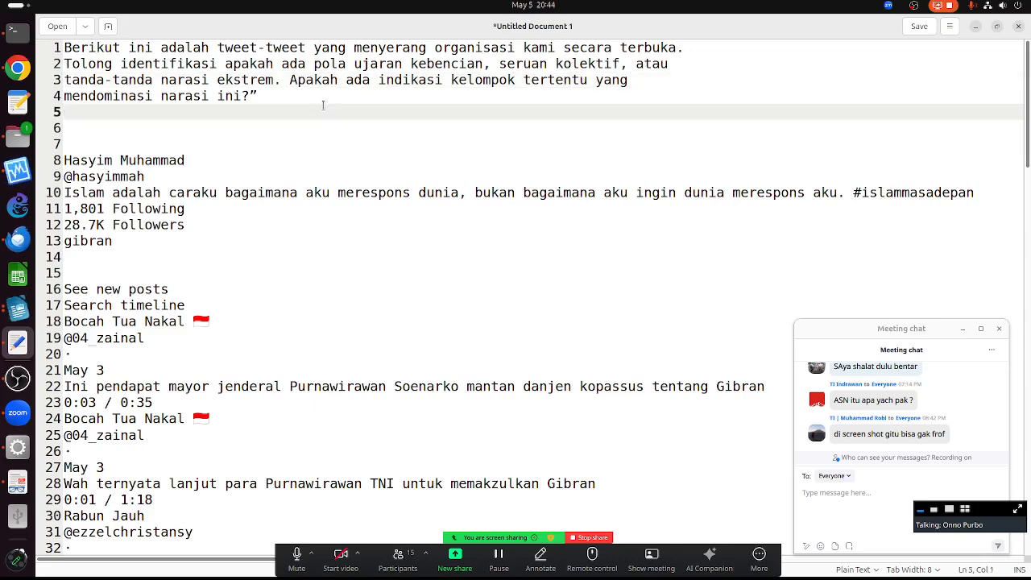
{"action": "left_click", "coordinate": [322, 103]}
{"action": "key", "text": "BackSpace"}
- Copy the entire gedit document with the prompt and tweets
{"action": "key", "text": "ctrl+a"}
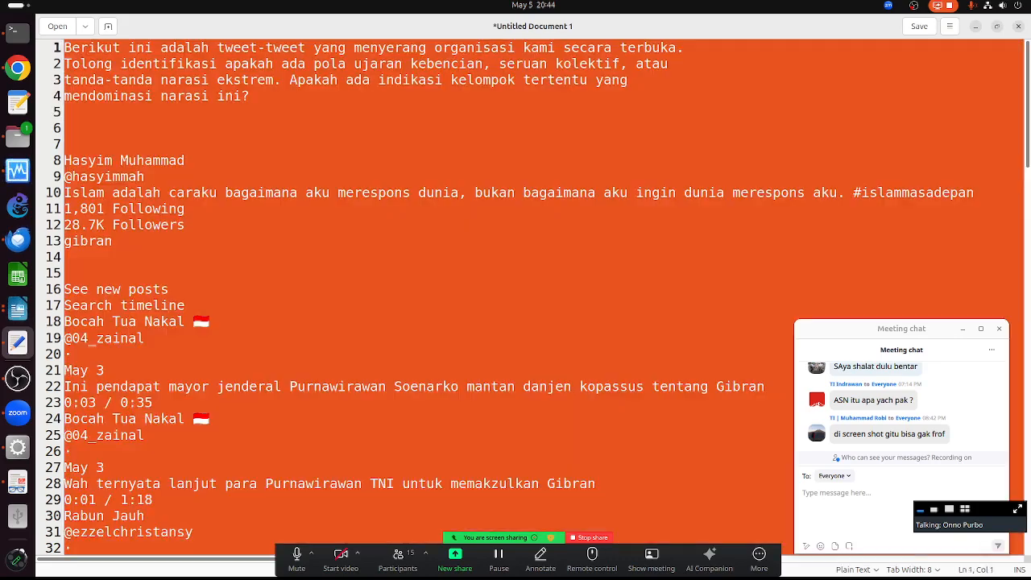
{"action": "right_click", "coordinate": [323, 106]}
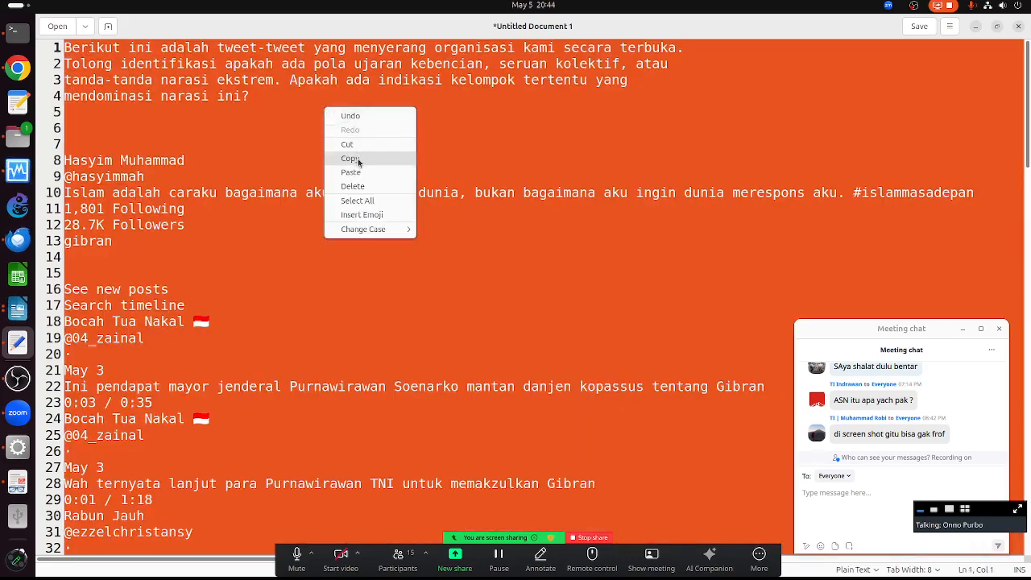
{"action": "left_click", "coordinate": [357, 160]}
{"action": "left_click", "coordinate": [18, 68]}
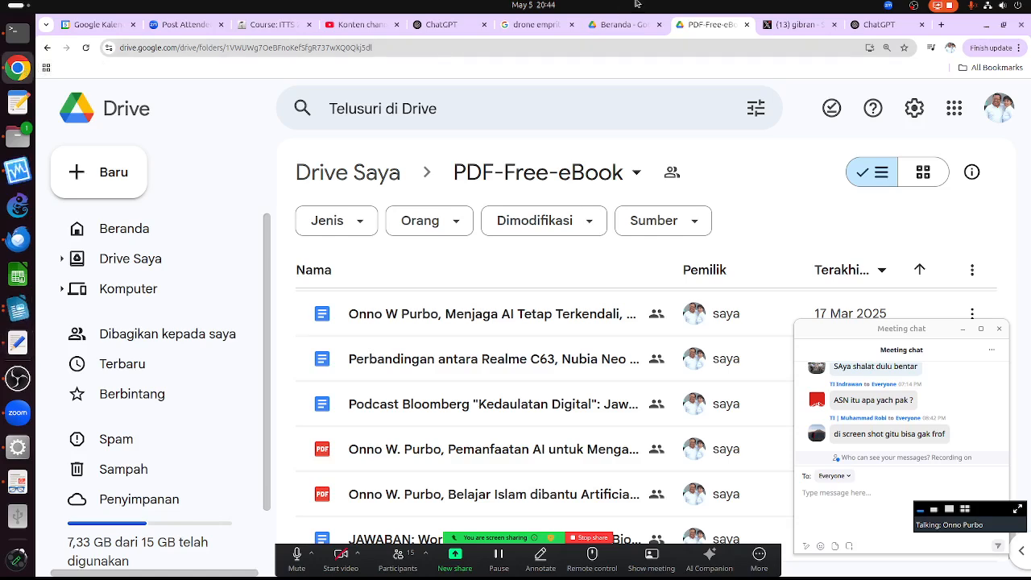
- Paste the prompt-and-tweets document into a new ChatGPT chat and send it
{"action": "left_click", "coordinate": [886, 26]}
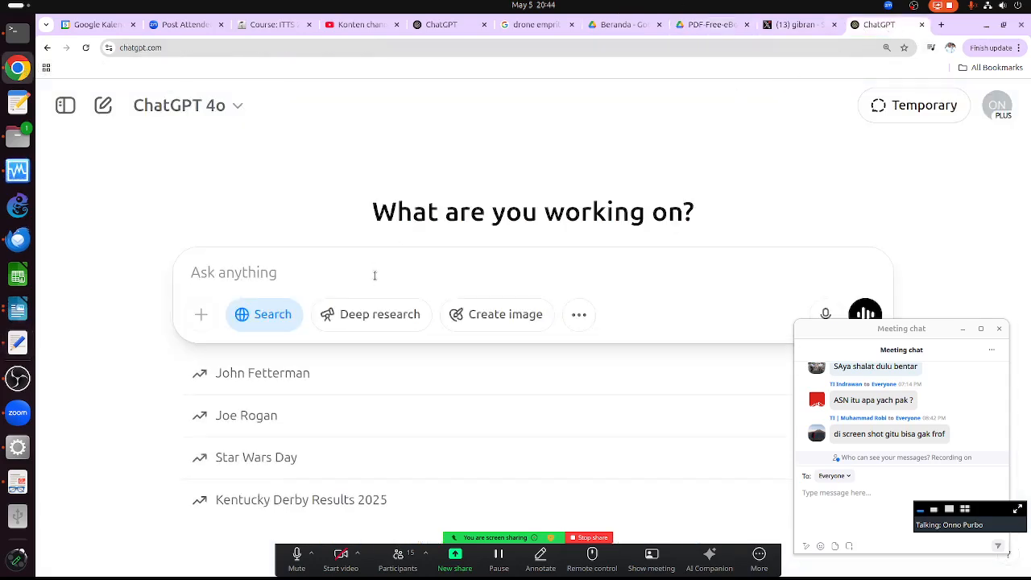
{"action": "key", "text": "ctrl+v"}
{"action": "key", "text": "Return"}
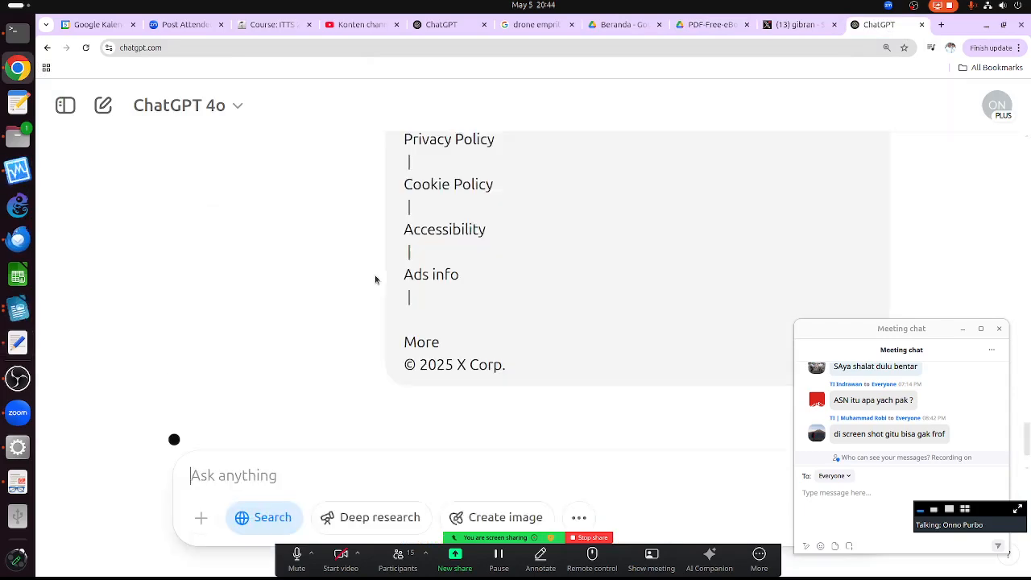
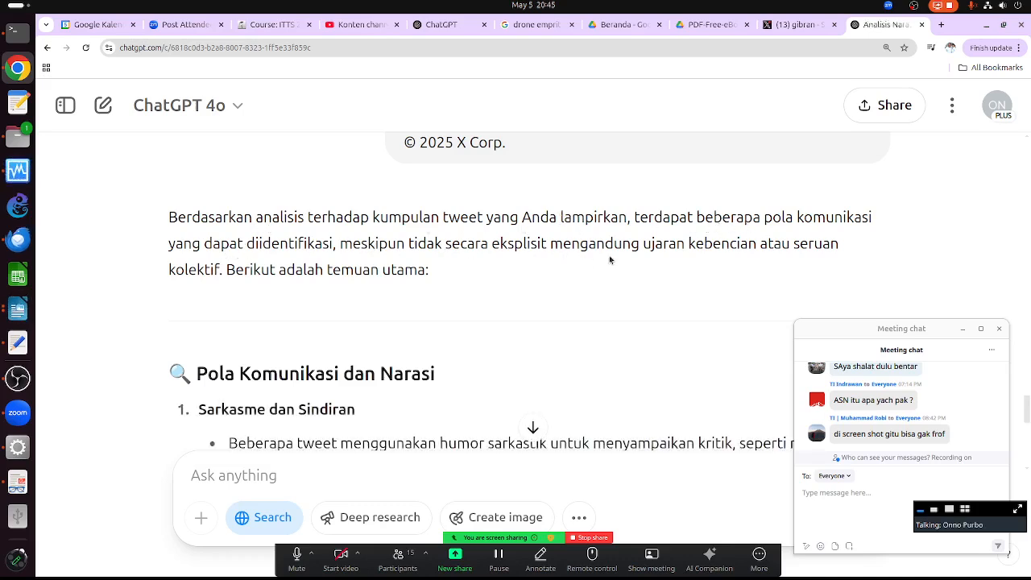
- Scroll through ChatGPT's reply to the first prompt-and-tweets message
{"action": "scroll", "coordinate": [330, 350], "scroll_direction": "down", "scroll_amount": 4}
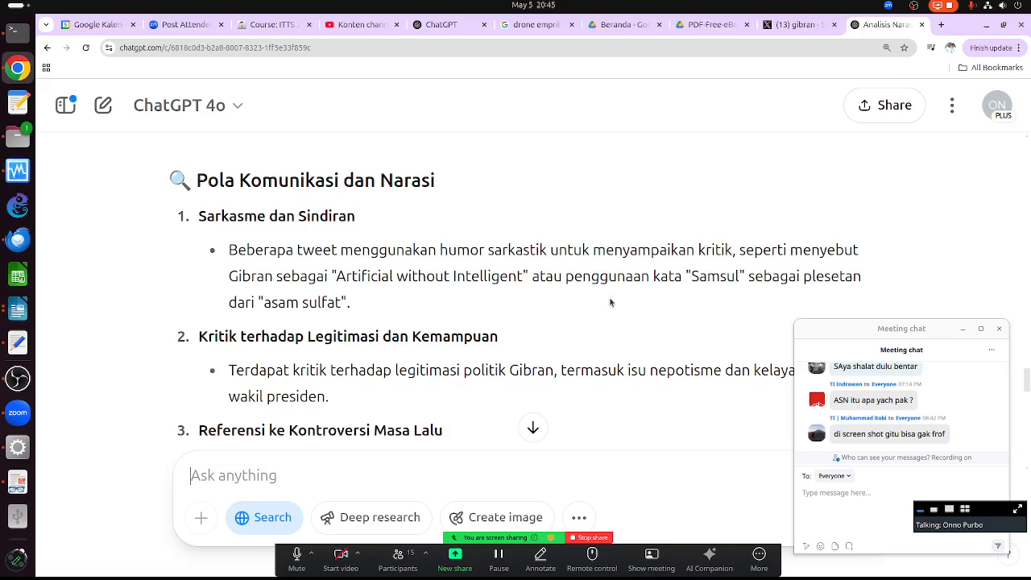
{"action": "scroll", "coordinate": [609, 302], "scroll_direction": "down", "scroll_amount": 2}
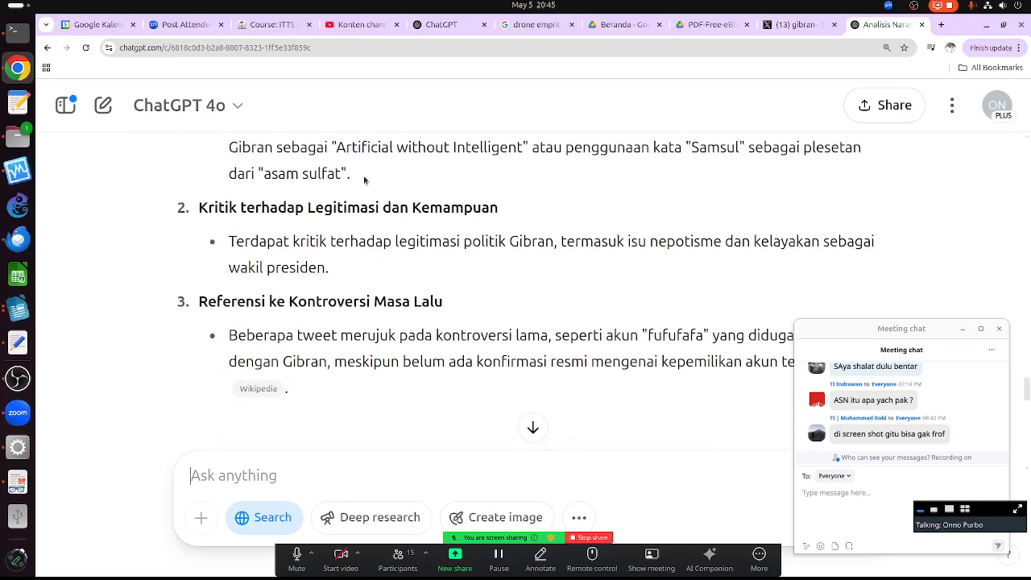
{"action": "scroll", "coordinate": [484, 306], "scroll_direction": "down", "scroll_amount": 3}
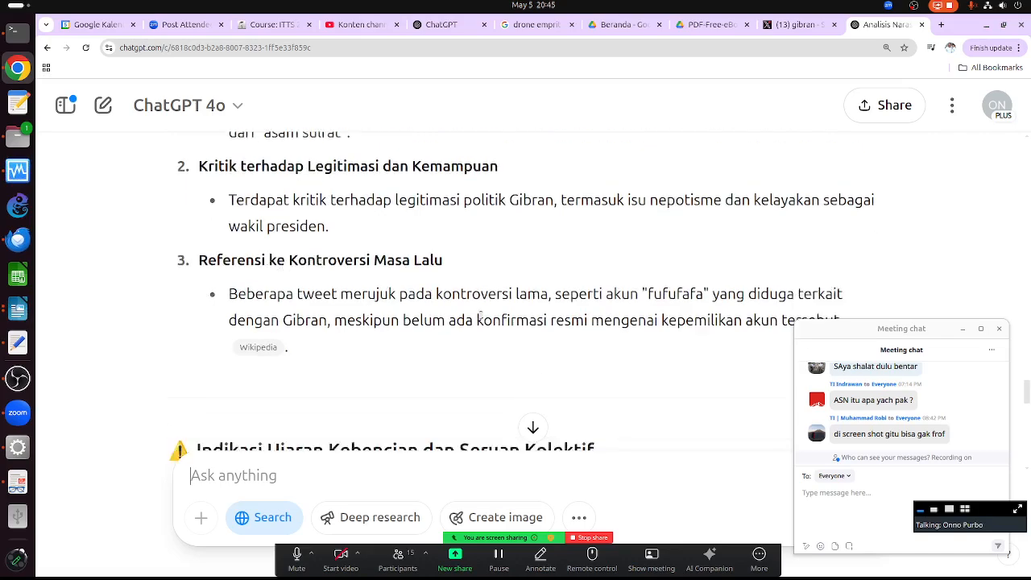
{"action": "scroll", "coordinate": [475, 299], "scroll_direction": "up", "scroll_amount": 2}
{"action": "scroll", "coordinate": [316, 279], "scroll_direction": "up", "scroll_amount": 1}
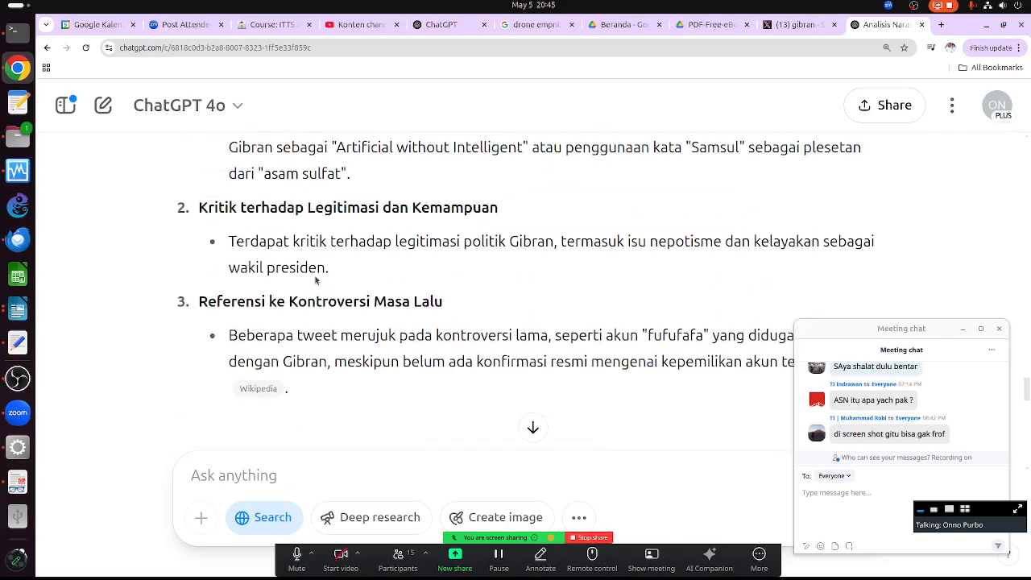
{"action": "scroll", "coordinate": [415, 292], "scroll_direction": "down", "scroll_amount": 4}
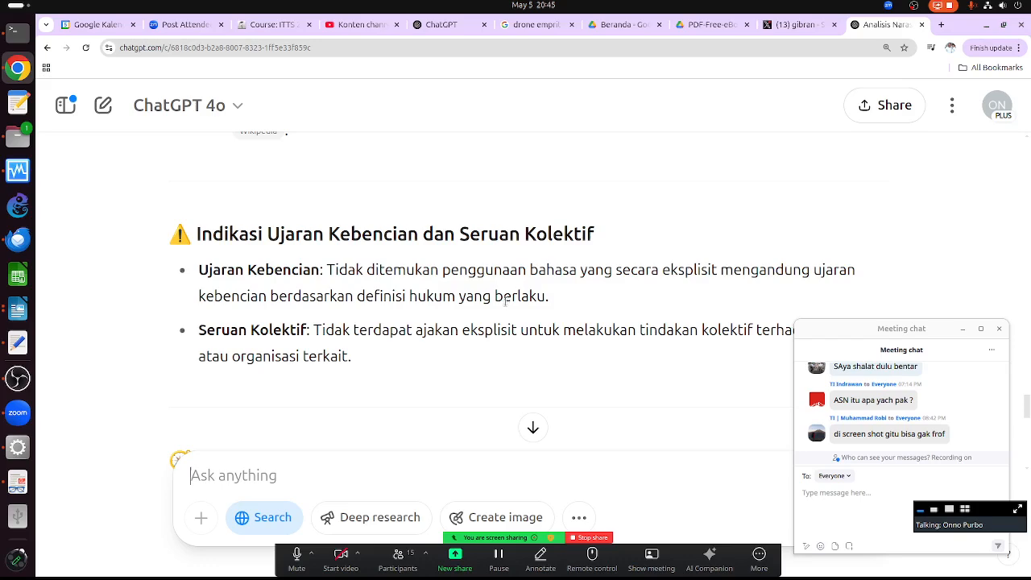
{"action": "scroll", "coordinate": [343, 363], "scroll_direction": "down", "scroll_amount": 3}
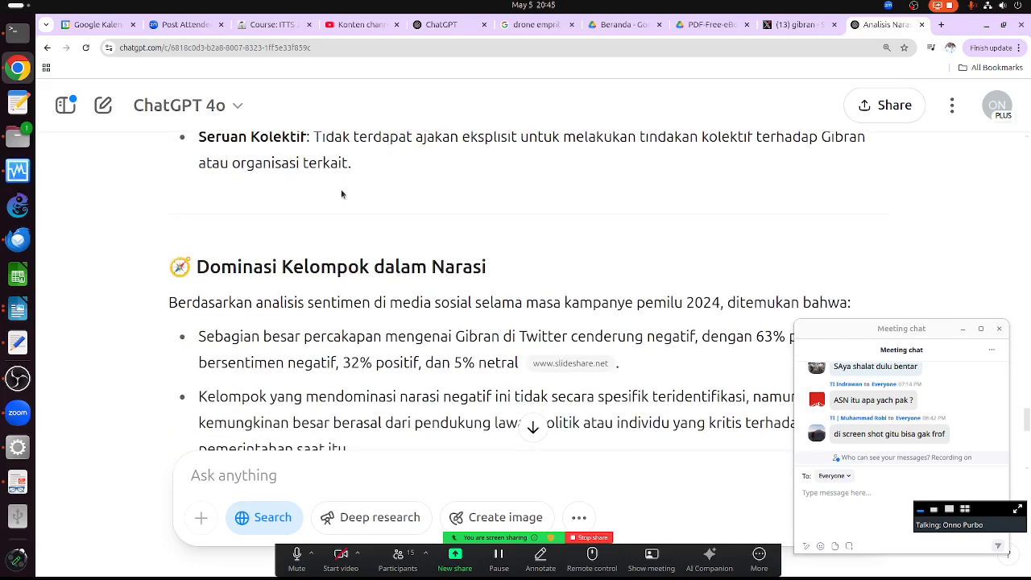
{"action": "scroll", "coordinate": [348, 186], "scroll_direction": "up", "scroll_amount": 1}
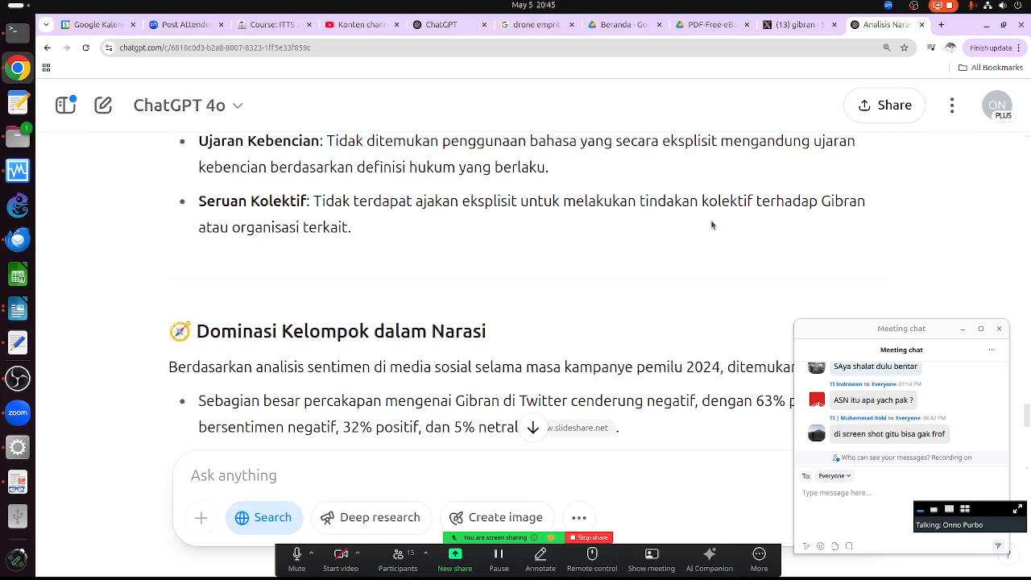
{"action": "scroll", "coordinate": [347, 240], "scroll_direction": "down", "scroll_amount": 3}
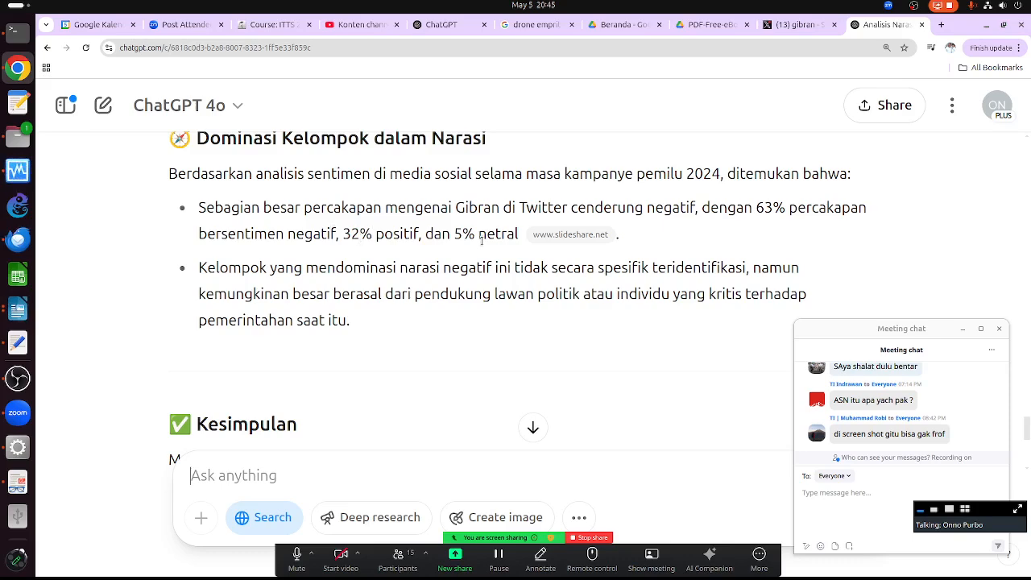
{"action": "scroll", "coordinate": [324, 278], "scroll_direction": "down", "scroll_amount": 1}
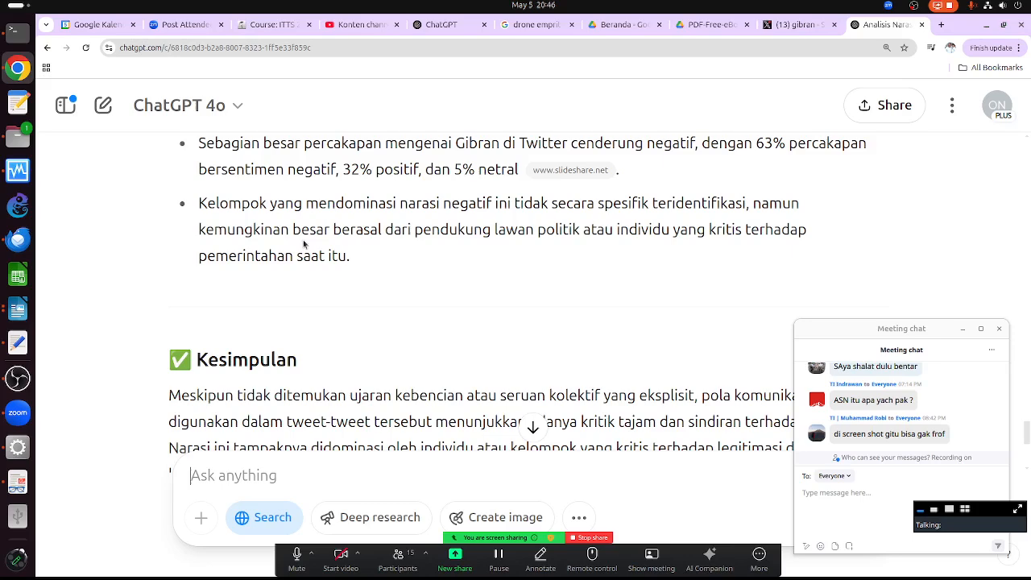
{"action": "scroll", "coordinate": [287, 287], "scroll_direction": "down", "scroll_amount": 3}
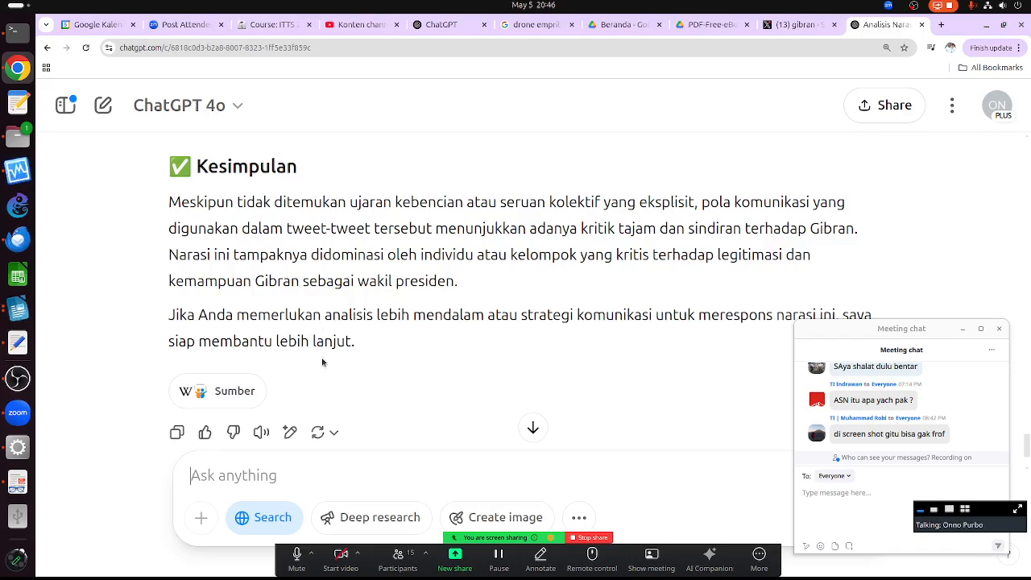
{"action": "scroll", "coordinate": [310, 338], "scroll_direction": "up", "scroll_amount": 15}
{"action": "scroll", "coordinate": [336, 330], "scroll_direction": "up", "scroll_amount": 15}
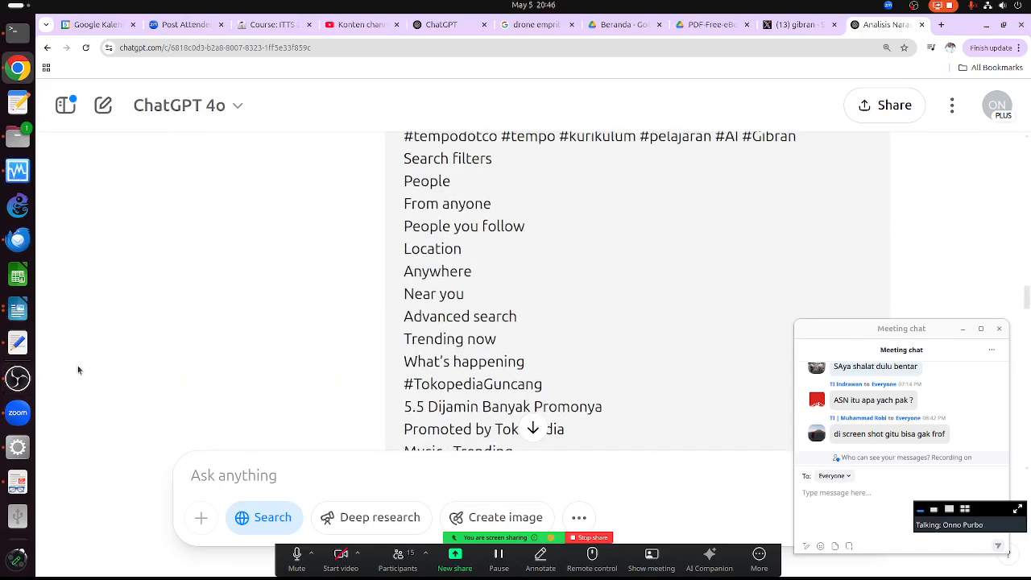
- Copy the Prompt 3 tone-and-framing question from the book PDF
{"action": "left_click", "coordinate": [16, 485]}
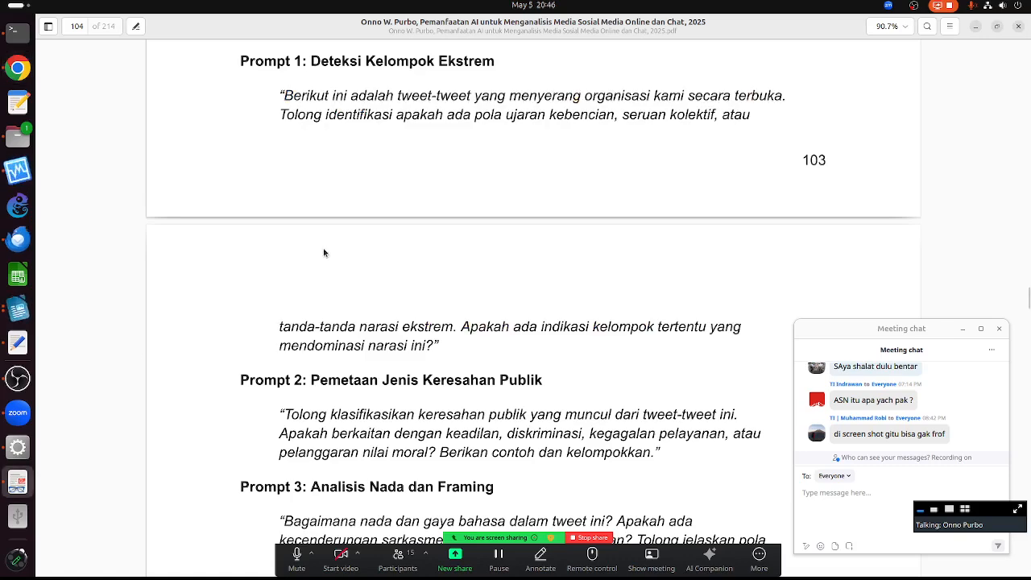
{"action": "scroll", "coordinate": [327, 273], "scroll_direction": "down", "scroll_amount": 4}
{"action": "scroll", "coordinate": [329, 295], "scroll_direction": "down", "scroll_amount": 1}
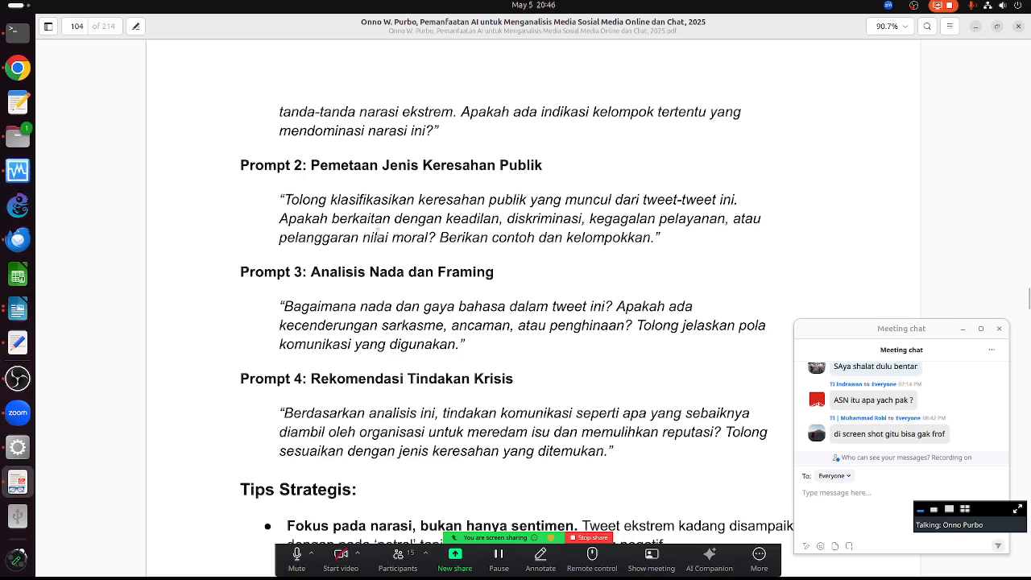
{"action": "left_click_drag", "start_coordinate": [653, 244], "coordinate": [280, 202]}
{"action": "right_click", "coordinate": [334, 216]}
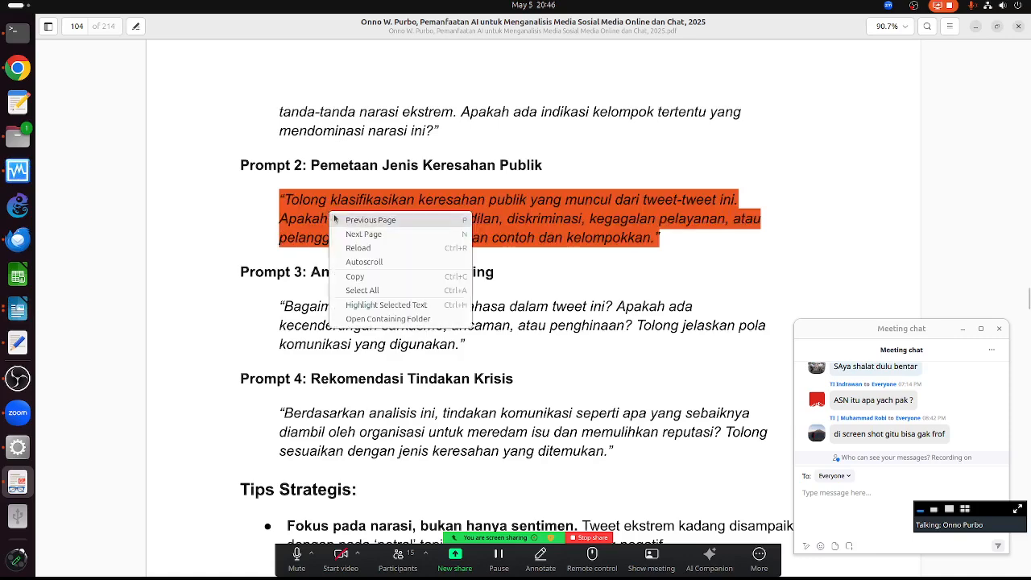
{"action": "left_click", "coordinate": [354, 277]}
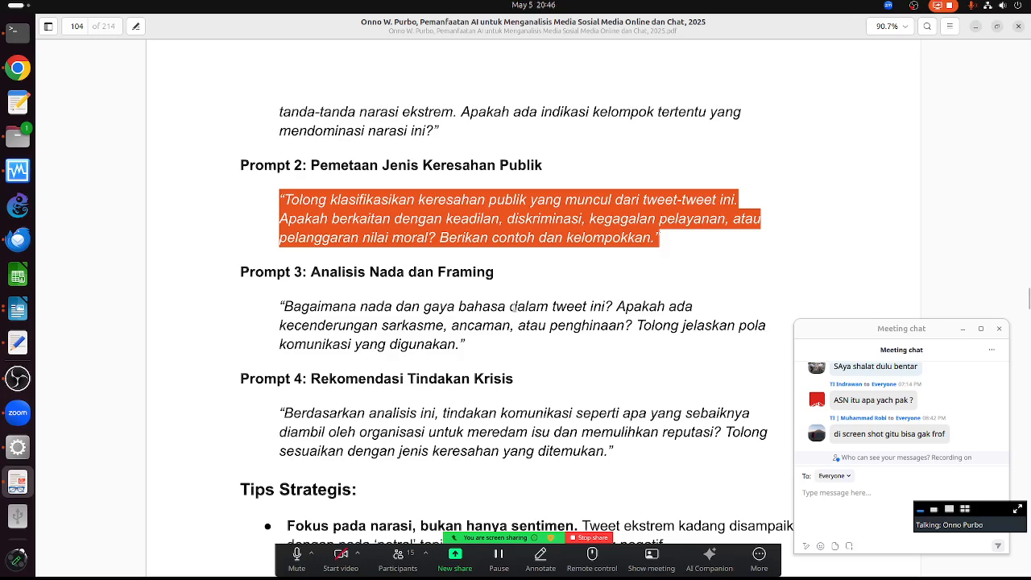
{"action": "left_click", "coordinate": [486, 222]}
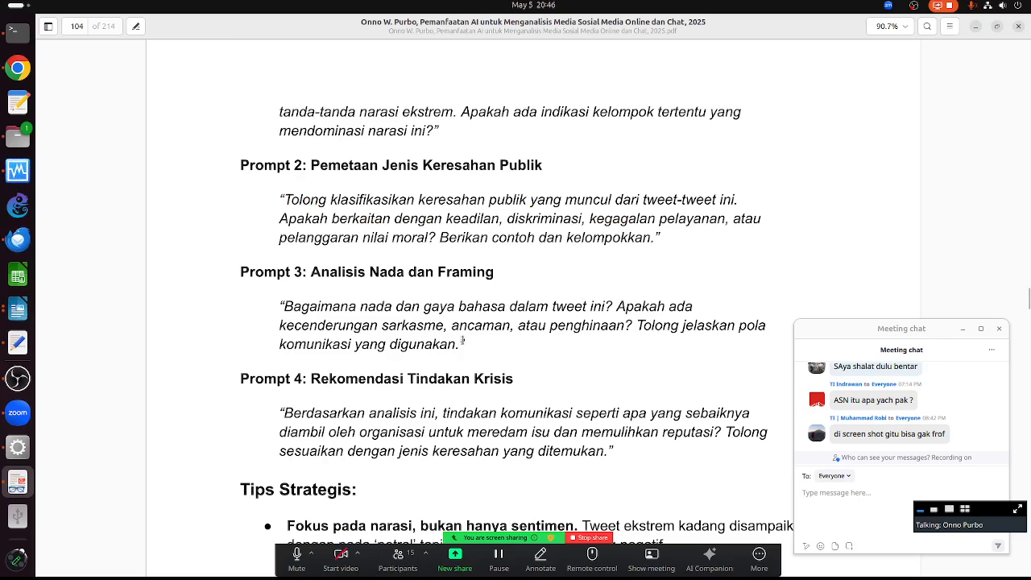
{"action": "left_click_drag", "start_coordinate": [463, 341], "coordinate": [284, 304]}
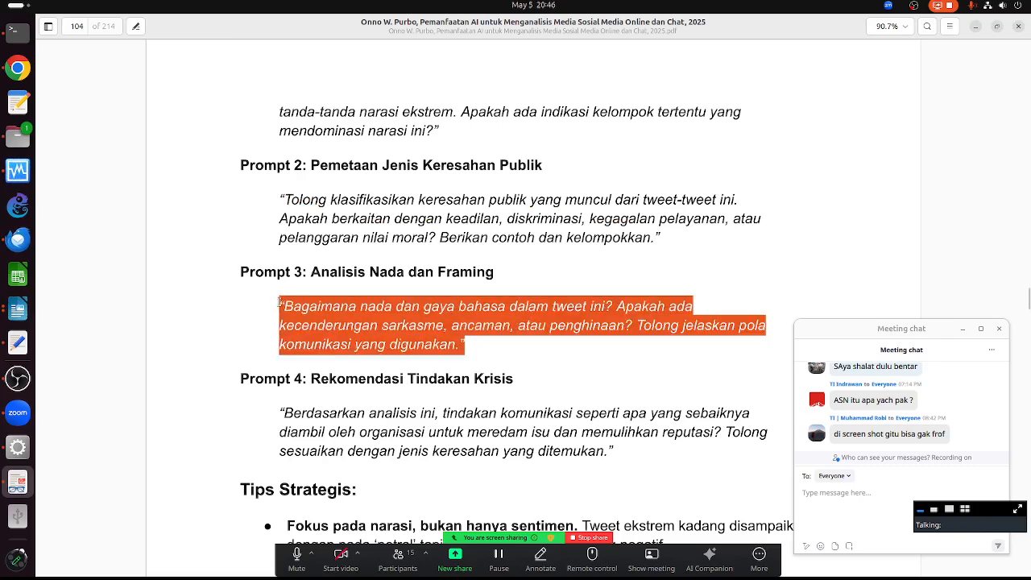
{"action": "right_click", "coordinate": [363, 313]}
{"action": "left_click", "coordinate": [390, 376]}
- Put Prompt 3 atop the tweets in the text editor, copy everything, and return to ChatGPT
{"action": "left_click", "coordinate": [18, 342]}
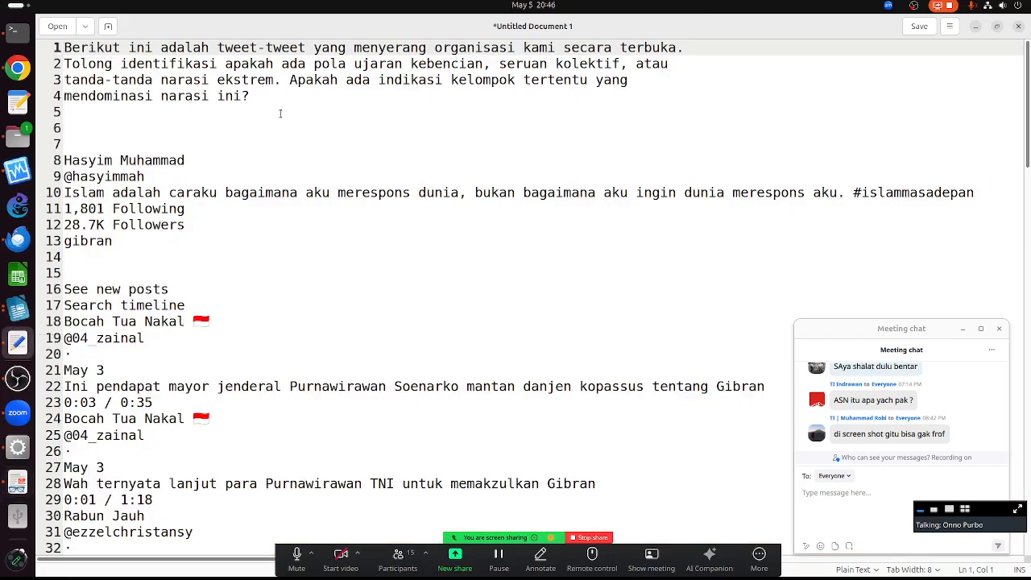
{"action": "left_click_drag", "start_coordinate": [274, 96], "coordinate": [50, 38]}
{"action": "key", "text": "ctrl+v"}
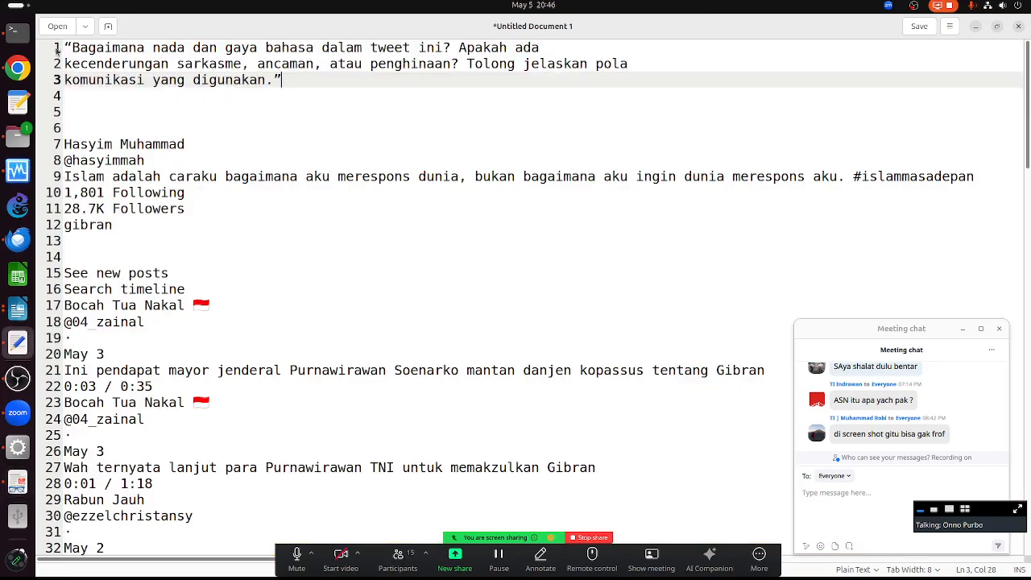
{"action": "key", "text": "ctrl+a"}
{"action": "right_click", "coordinate": [139, 80]}
{"action": "left_click", "coordinate": [167, 130]}
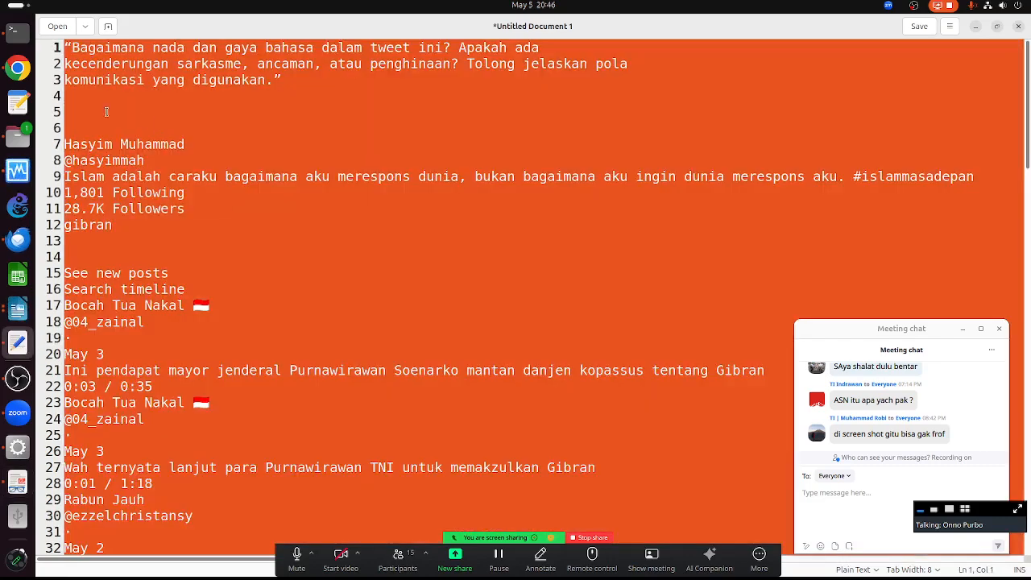
{"action": "left_click", "coordinate": [17, 68]}
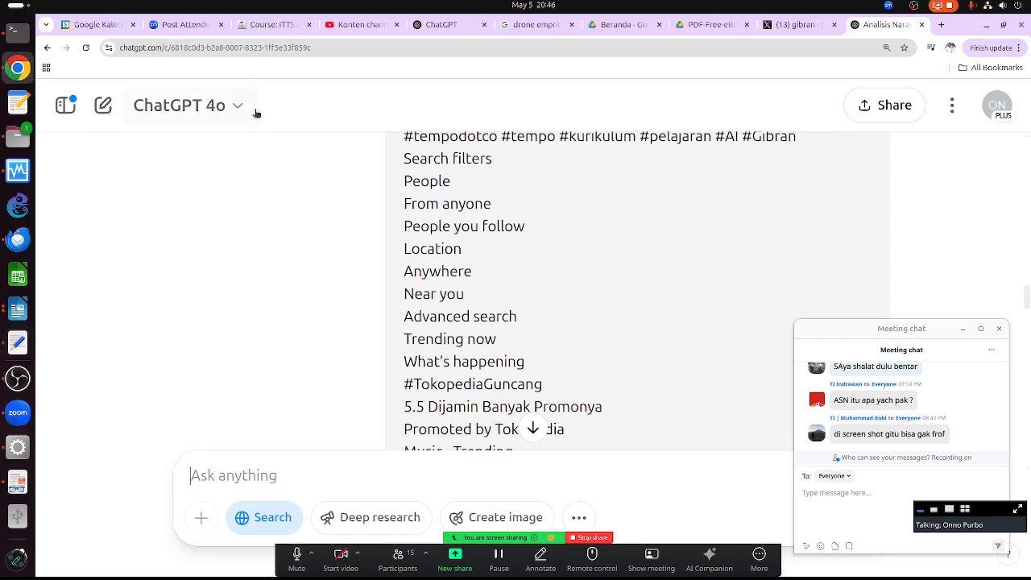
{"action": "left_click", "coordinate": [304, 481]}
- Read ChatGPT's Nada dan Gaya Bahasa analysis of sarcasm and provocation, briefly highlighting a cited author's handle
{"action": "scroll", "coordinate": [305, 482], "scroll_direction": "down", "scroll_amount": 15}
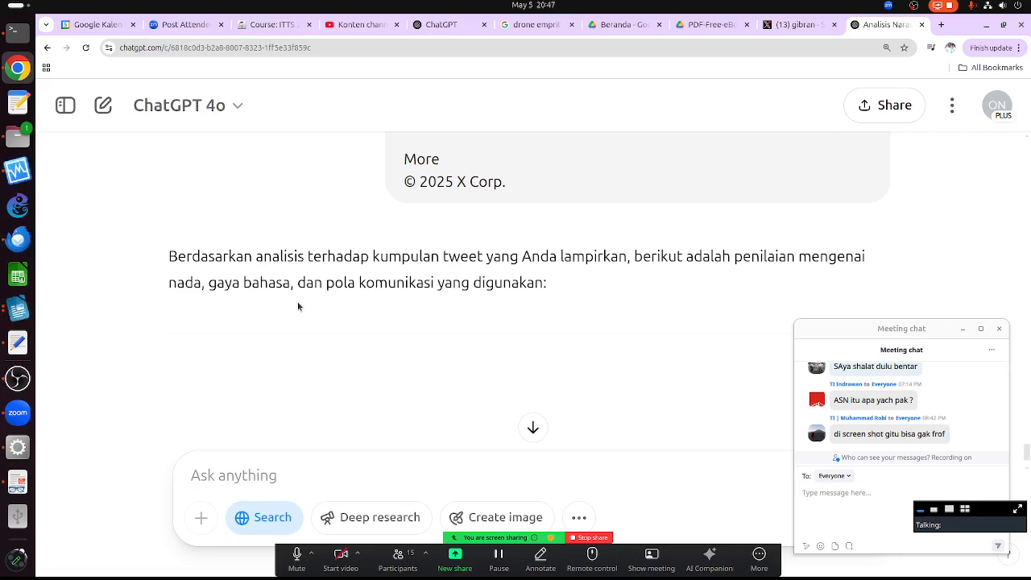
{"action": "scroll", "coordinate": [293, 310], "scroll_direction": "down", "scroll_amount": 1}
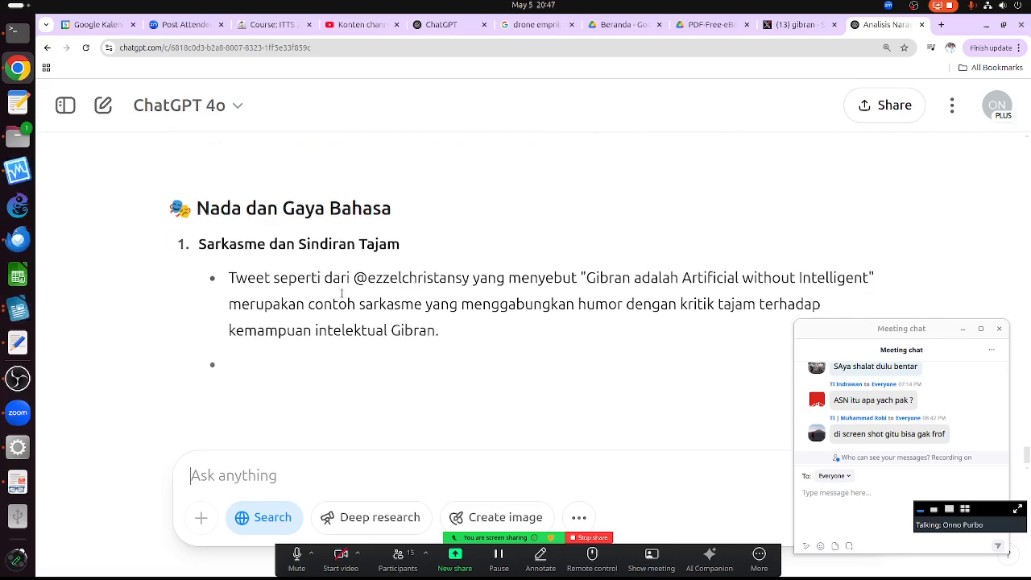
{"action": "left_click_drag", "start_coordinate": [353, 278], "coordinate": [472, 278]}
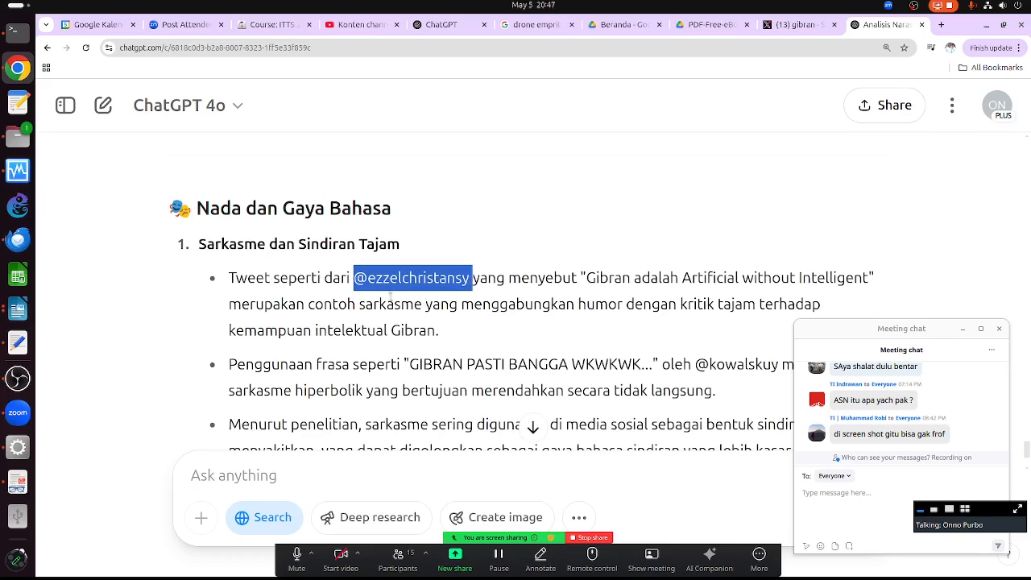
{"action": "left_click", "coordinate": [392, 295]}
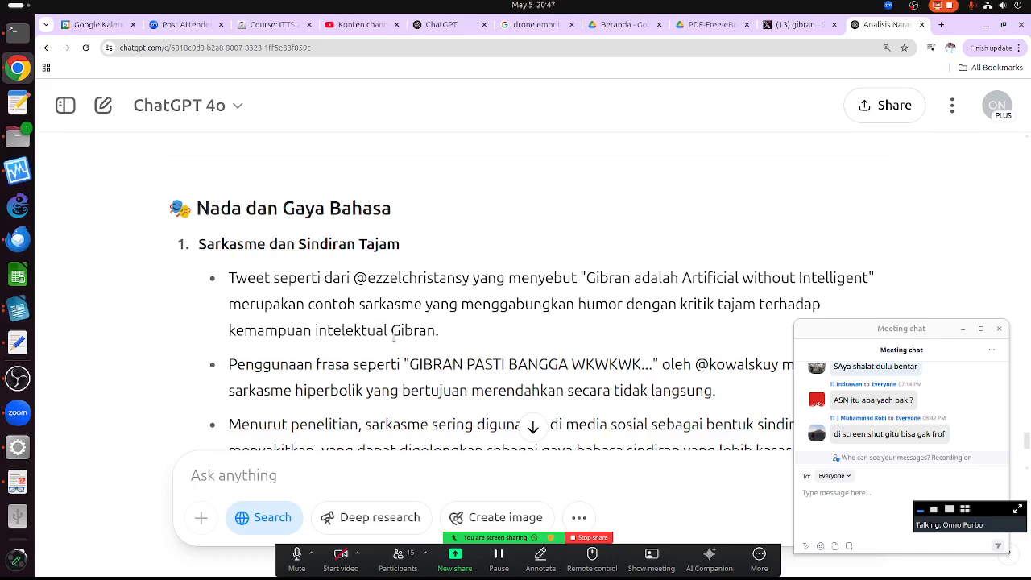
{"action": "scroll", "coordinate": [423, 376], "scroll_direction": "down", "scroll_amount": 3}
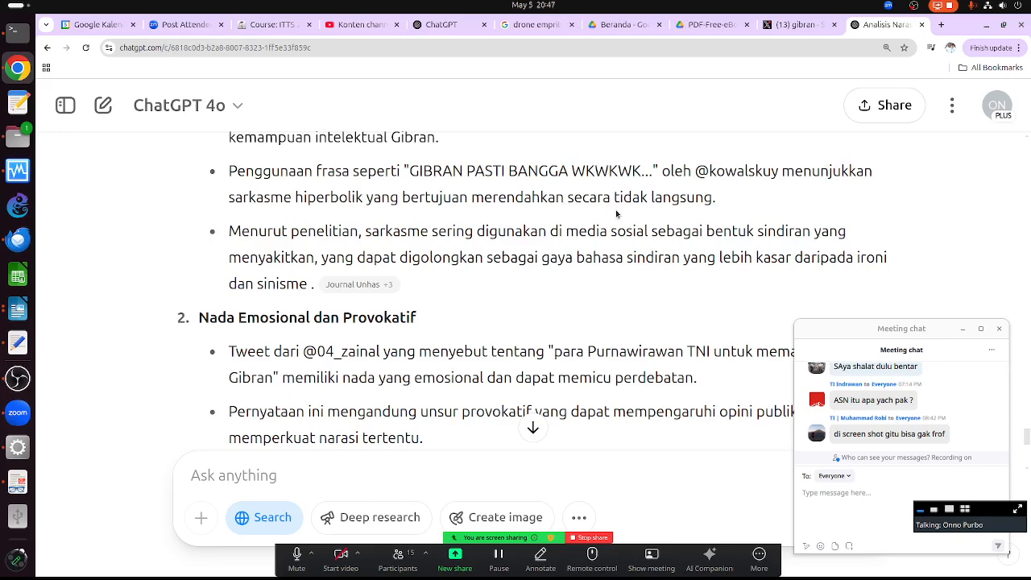
{"action": "scroll", "coordinate": [508, 272], "scroll_direction": "up", "scroll_amount": 1}
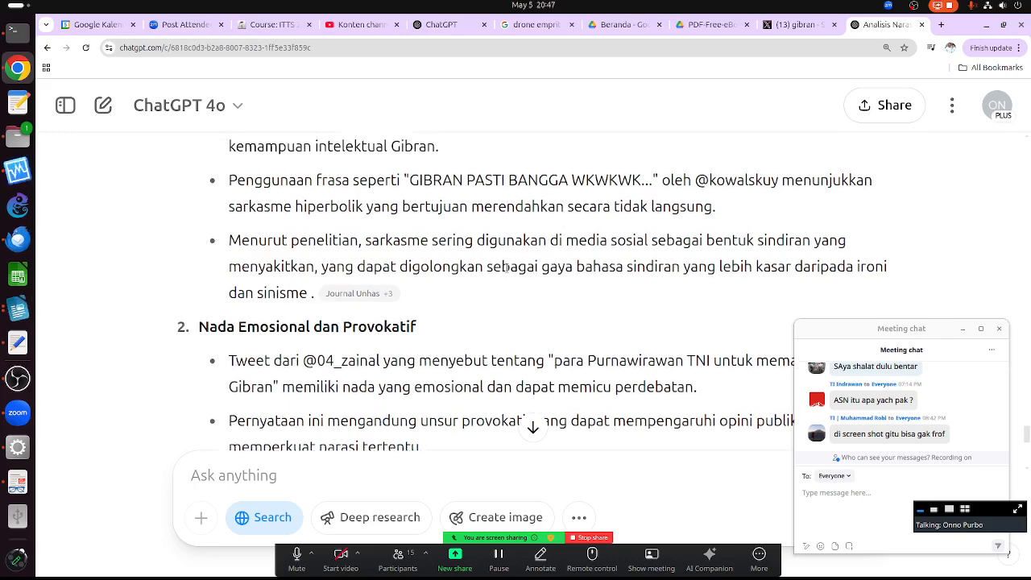
{"action": "scroll", "coordinate": [507, 275], "scroll_direction": "down", "scroll_amount": 1}
{"action": "scroll", "coordinate": [503, 275], "scroll_direction": "down", "scroll_amount": 1}
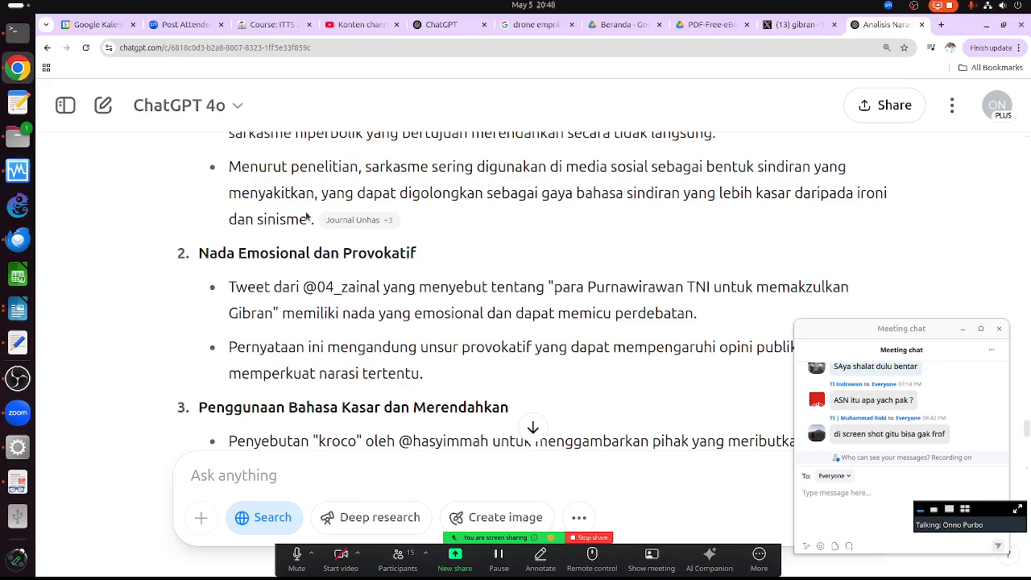
{"action": "scroll", "coordinate": [282, 226], "scroll_direction": "down", "scroll_amount": 3}
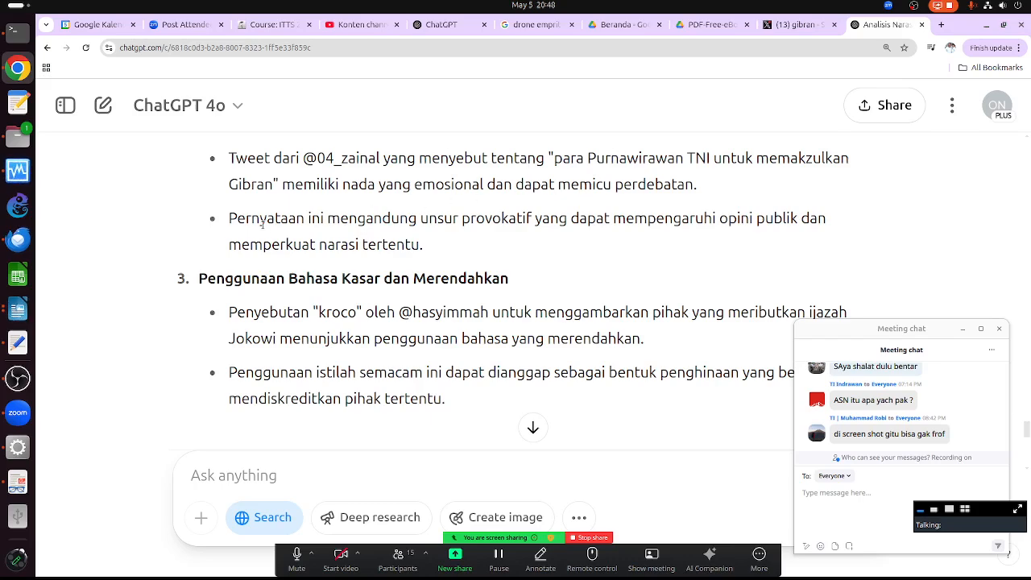
{"action": "scroll", "coordinate": [342, 286], "scroll_direction": "down", "scroll_amount": 3}
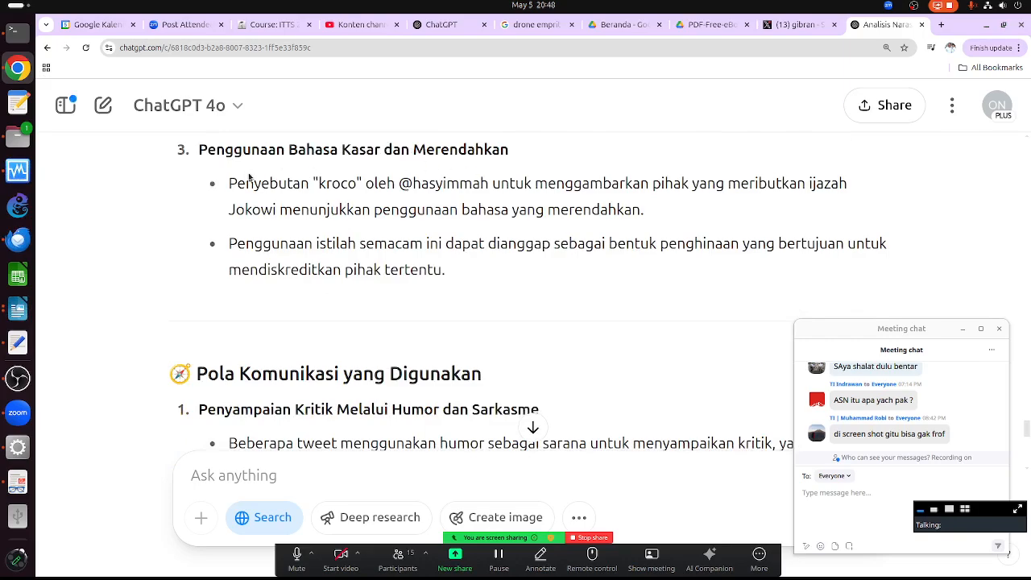
{"action": "scroll", "coordinate": [254, 178], "scroll_direction": "up", "scroll_amount": 8}
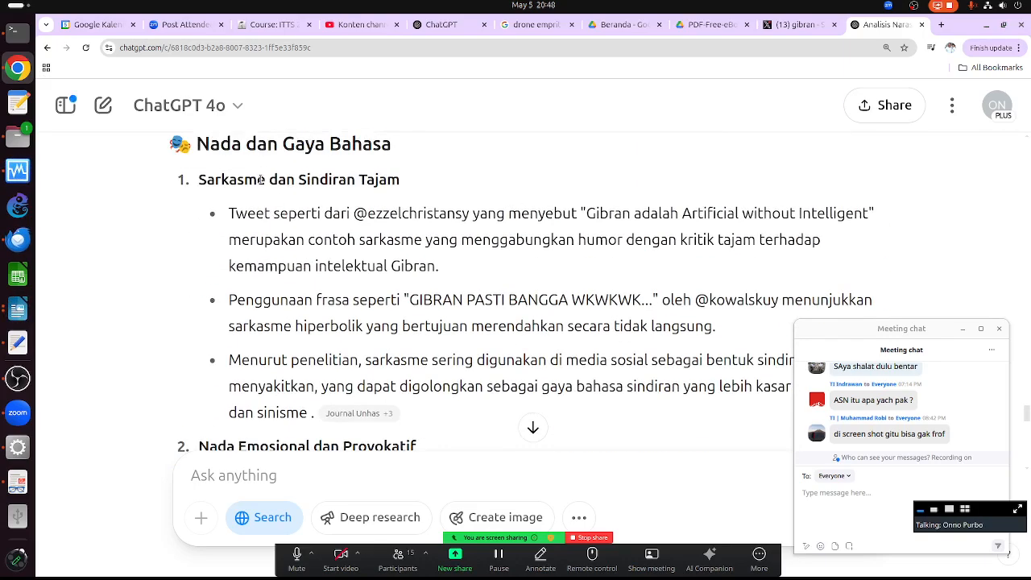
{"action": "scroll", "coordinate": [369, 314], "scroll_direction": "down", "scroll_amount": 3}
{"action": "scroll", "coordinate": [363, 314], "scroll_direction": "down", "scroll_amount": 5}
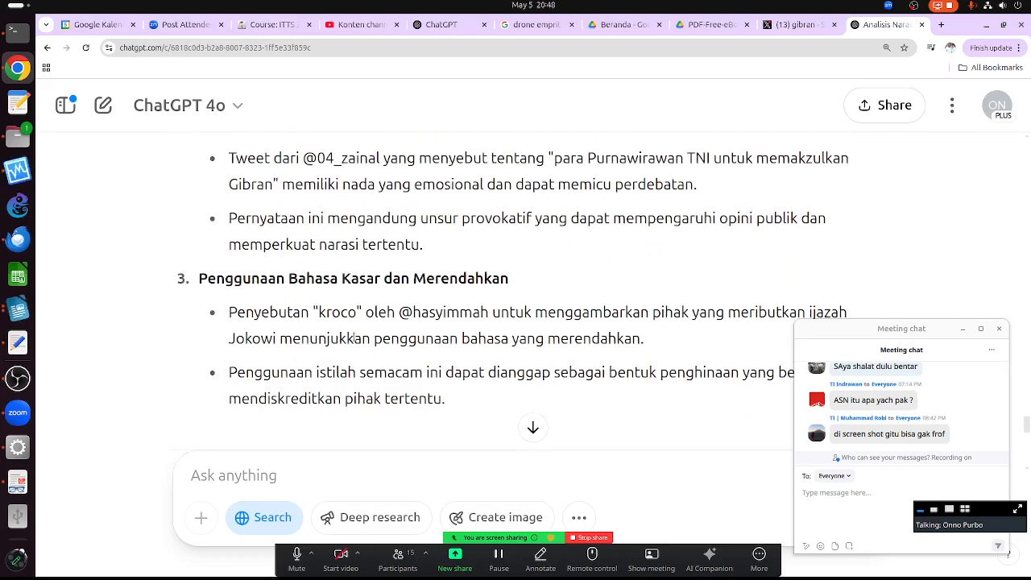
{"action": "scroll", "coordinate": [446, 287], "scroll_direction": "down", "scroll_amount": 4}
{"action": "scroll", "coordinate": [447, 288], "scroll_direction": "down", "scroll_amount": 3}
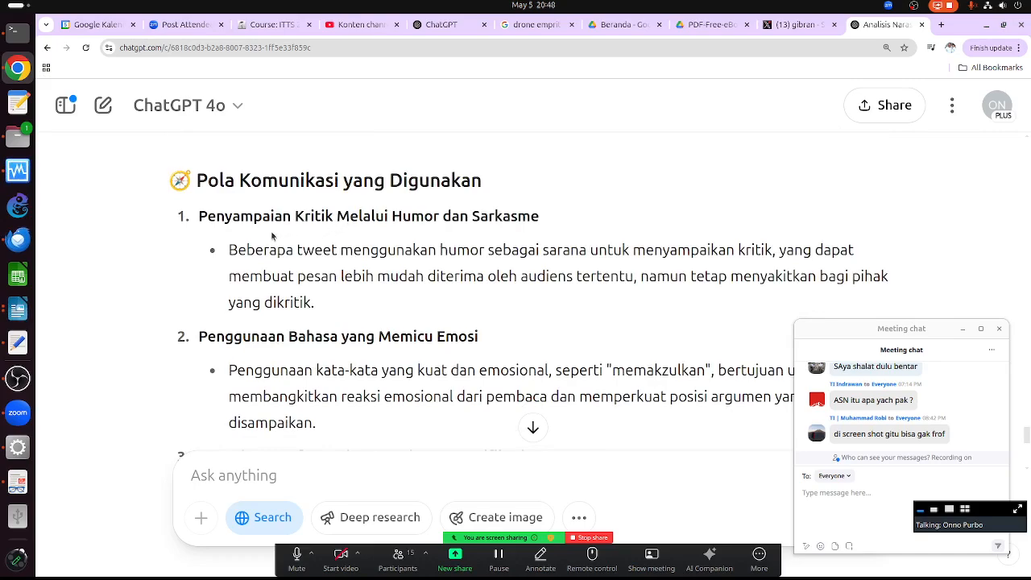
{"action": "scroll", "coordinate": [310, 234], "scroll_direction": "down", "scroll_amount": 4}
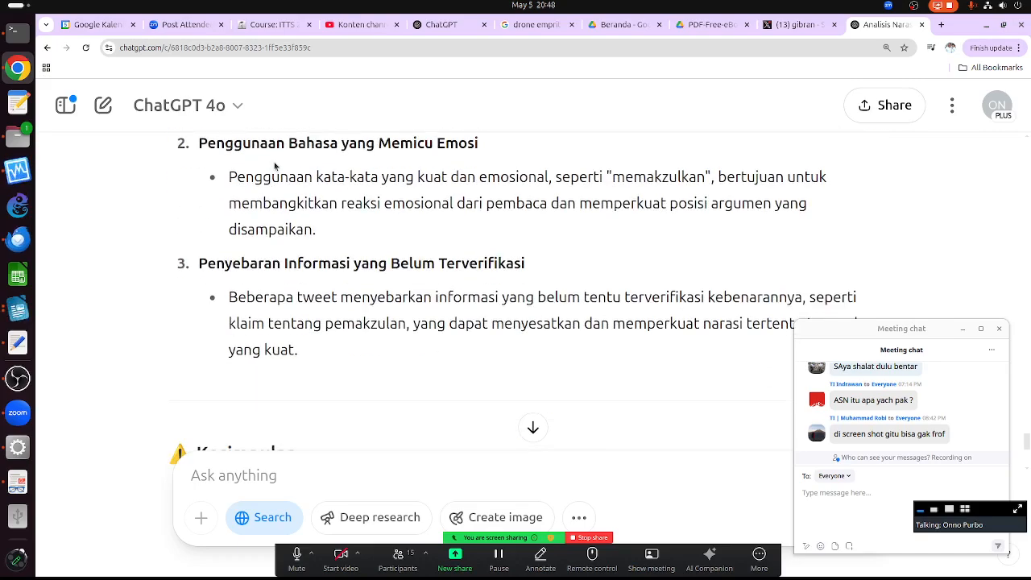
{"action": "scroll", "coordinate": [446, 273], "scroll_direction": "down", "scroll_amount": 3}
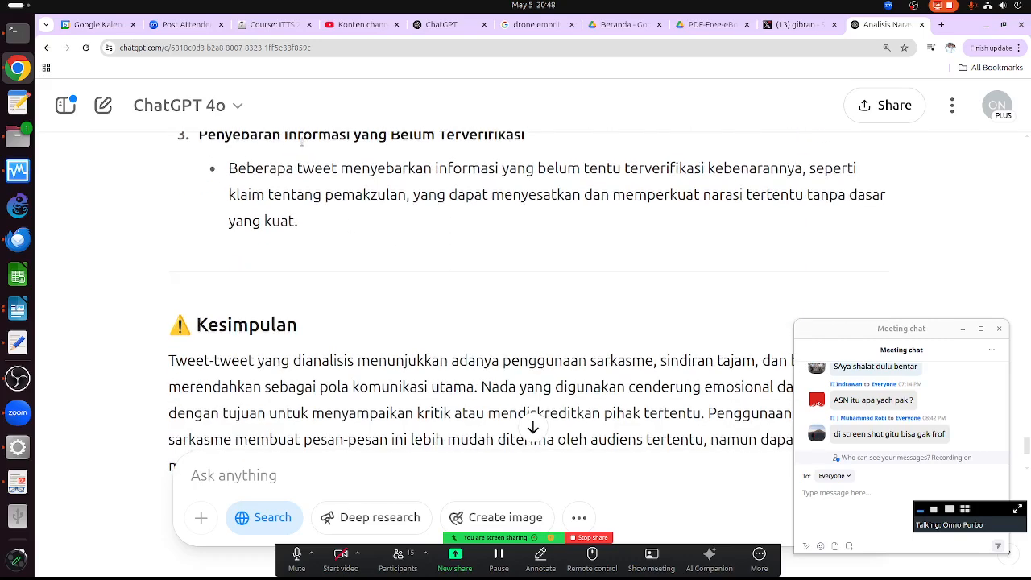
{"action": "scroll", "coordinate": [364, 168], "scroll_direction": "up", "scroll_amount": 3}
{"action": "scroll", "coordinate": [521, 286], "scroll_direction": "down", "scroll_amount": 2}
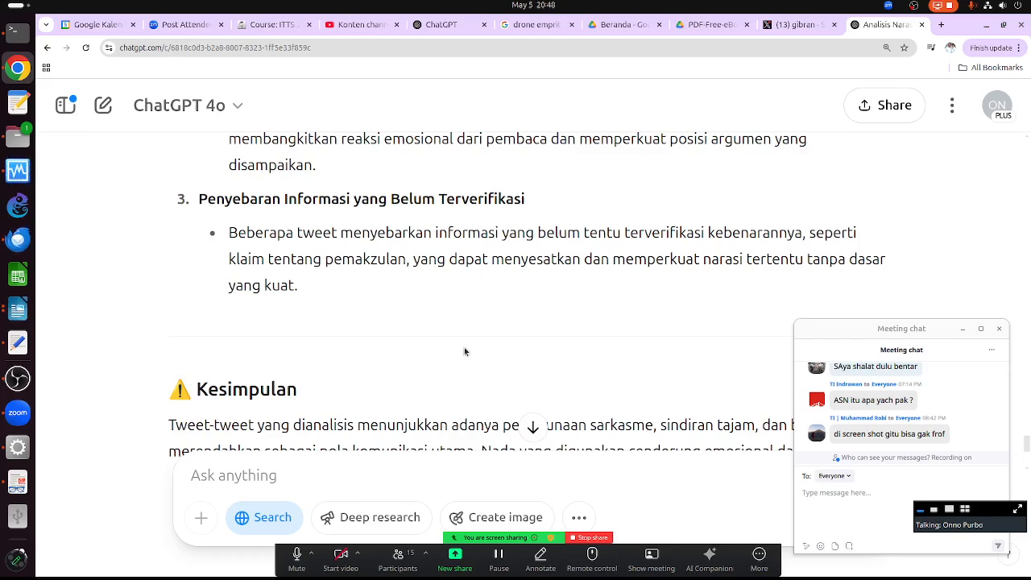
{"action": "scroll", "coordinate": [464, 351], "scroll_direction": "down", "scroll_amount": 3}
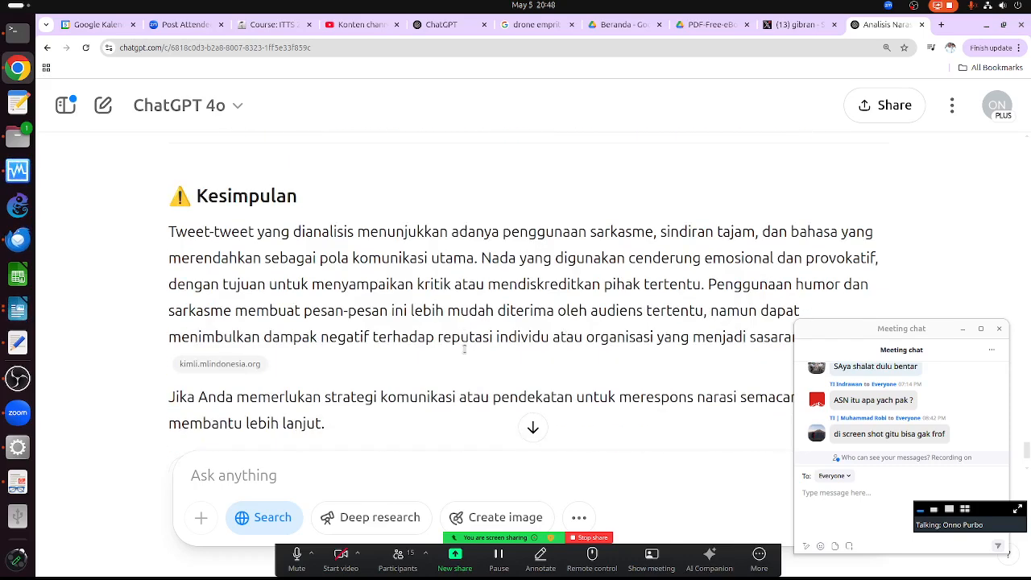
{"action": "scroll", "coordinate": [517, 282], "scroll_direction": "down", "scroll_amount": 1}
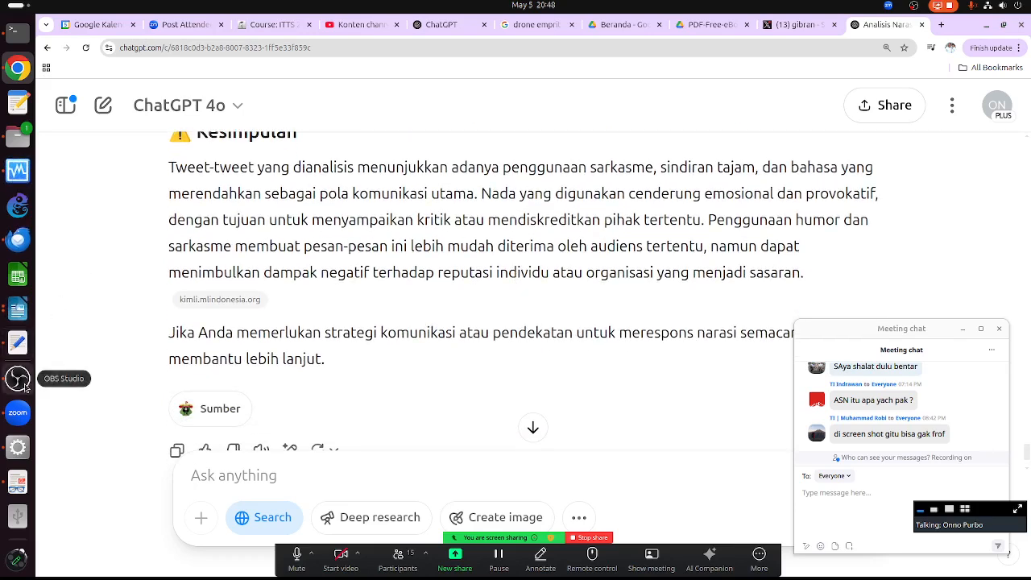
- Bring the book PDF forward and scroll to Prompt 4, Rekomendasi Tindakan Krisis, on page 104
{"action": "left_click", "coordinate": [19, 449]}
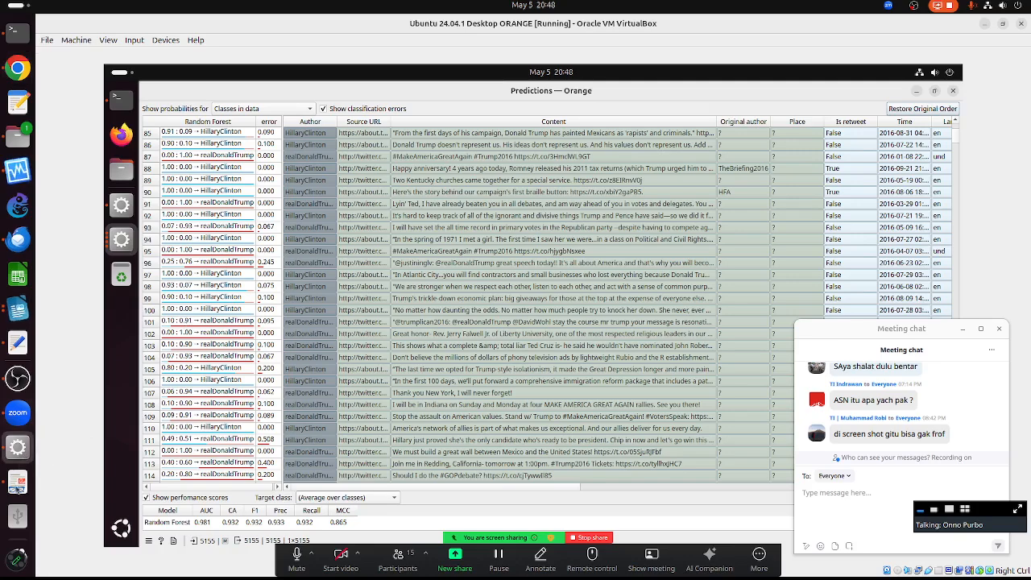
{"action": "left_click", "coordinate": [18, 481]}
{"action": "scroll", "coordinate": [448, 298], "scroll_direction": "down", "scroll_amount": 4}
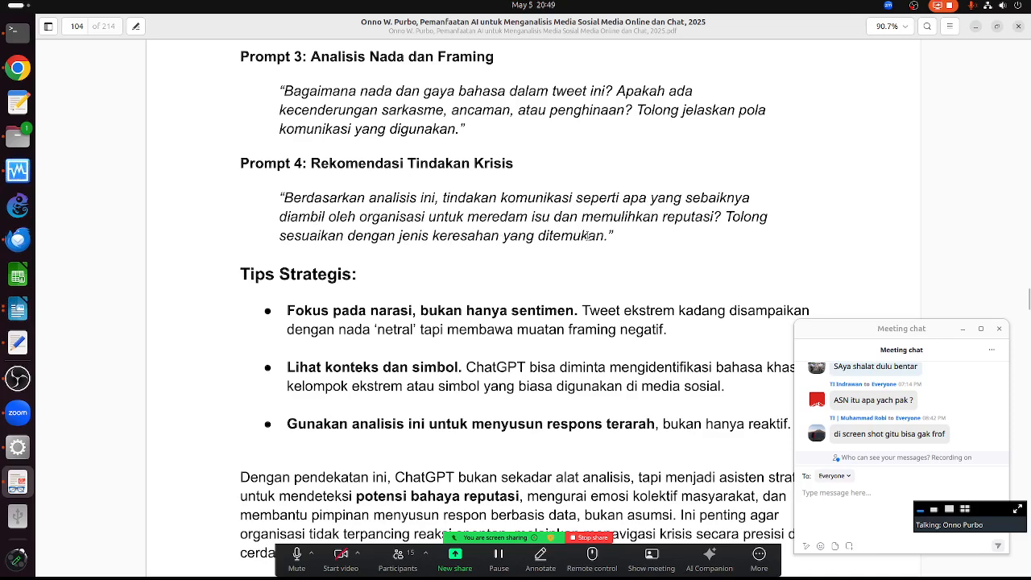
- Copy the Prompt 4 crisis-action question from the PDF
{"action": "left_click_drag", "start_coordinate": [614, 235], "coordinate": [260, 202]}
{"action": "right_click", "coordinate": [368, 216]}
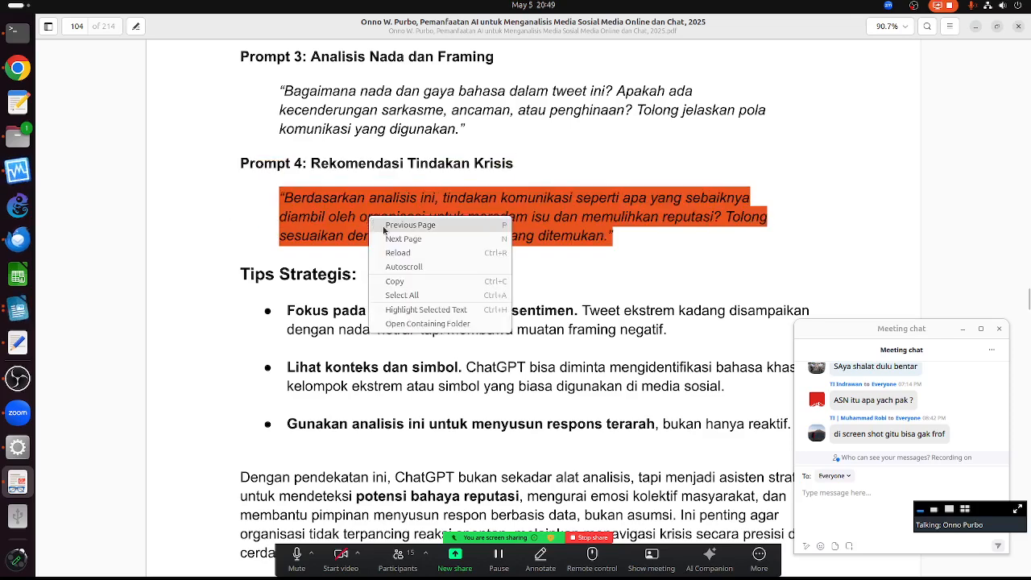
{"action": "left_click", "coordinate": [395, 281]}
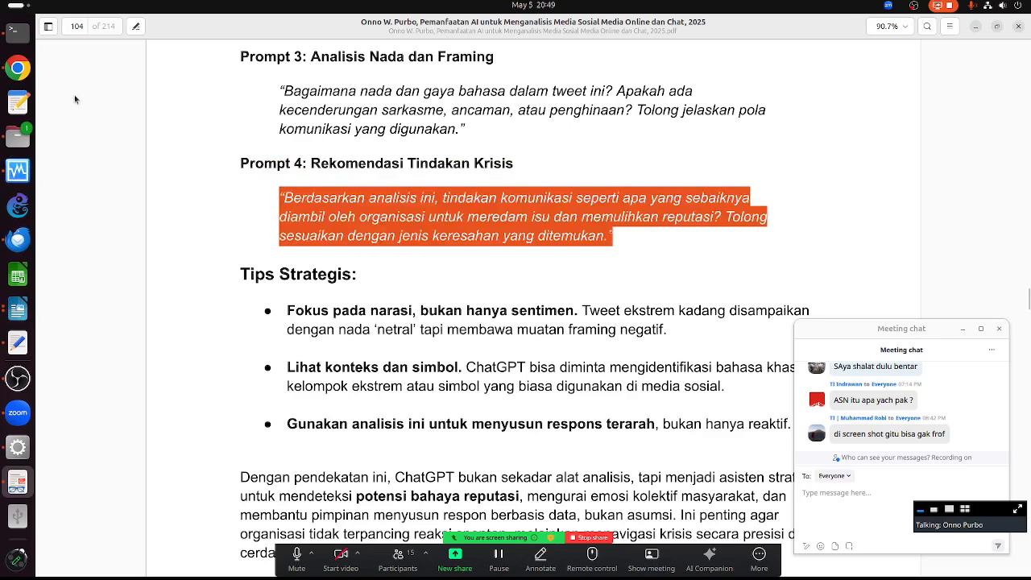
- Select the old three-line prompt in the text editor and paste Prompt 4 over it
{"action": "left_click", "coordinate": [18, 341]}
{"action": "key", "text": "Up"}
{"action": "left_click_drag", "start_coordinate": [314, 85], "coordinate": [56, 40]}
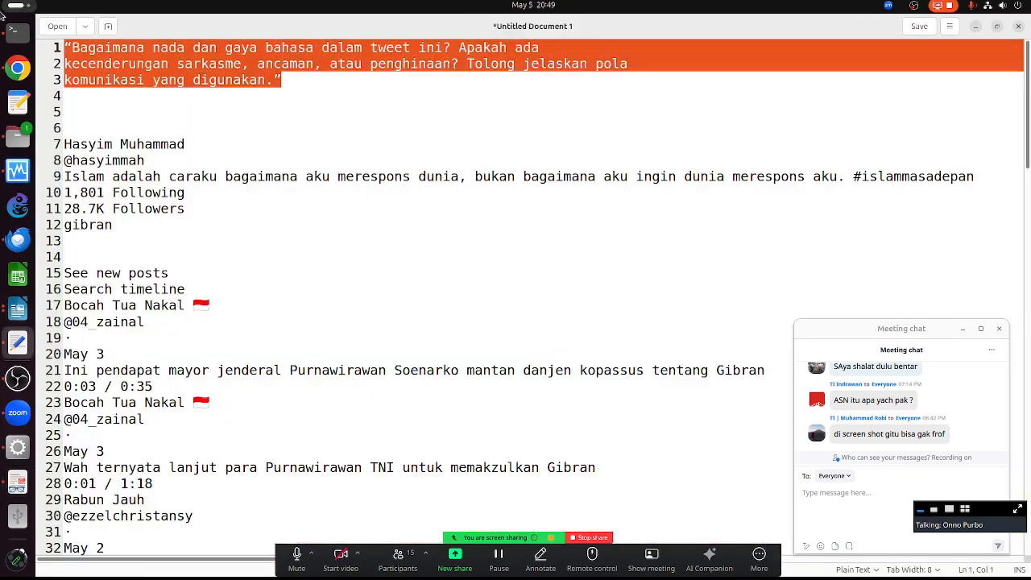
{"action": "mouse_move", "coordinate": [3, 12]}
{"action": "key", "text": "ctrl+v"}
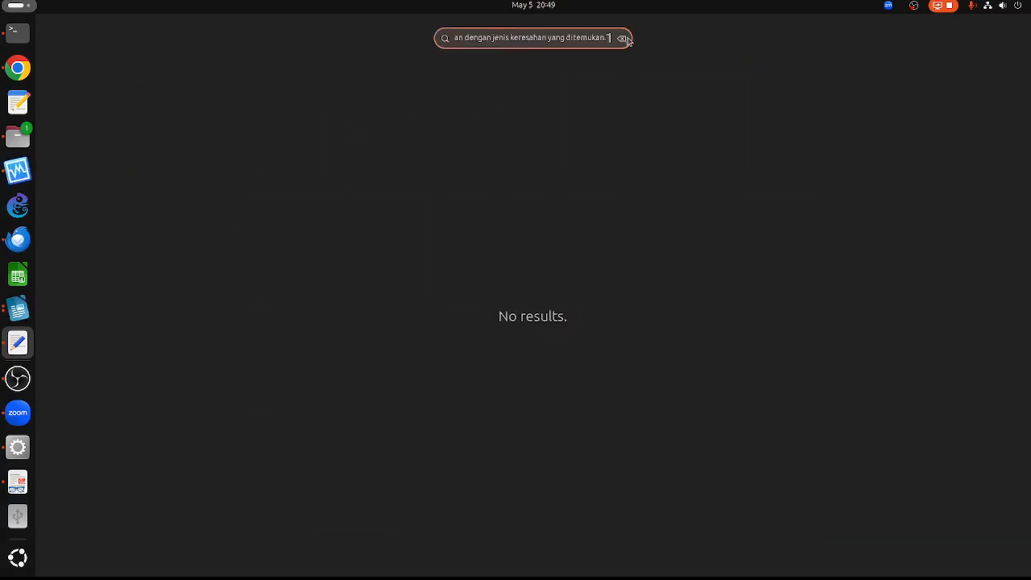
- Replace the top prompt with Prompt 4 in the text editor, copy the whole note, and return to ChatGPT
{"action": "key", "text": "Escape"}
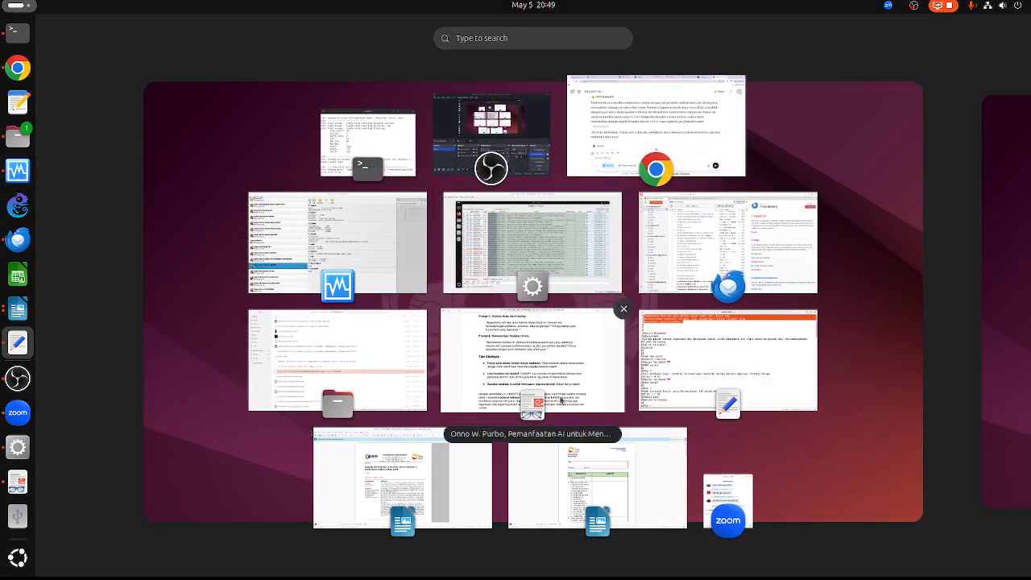
{"action": "left_click", "coordinate": [694, 347]}
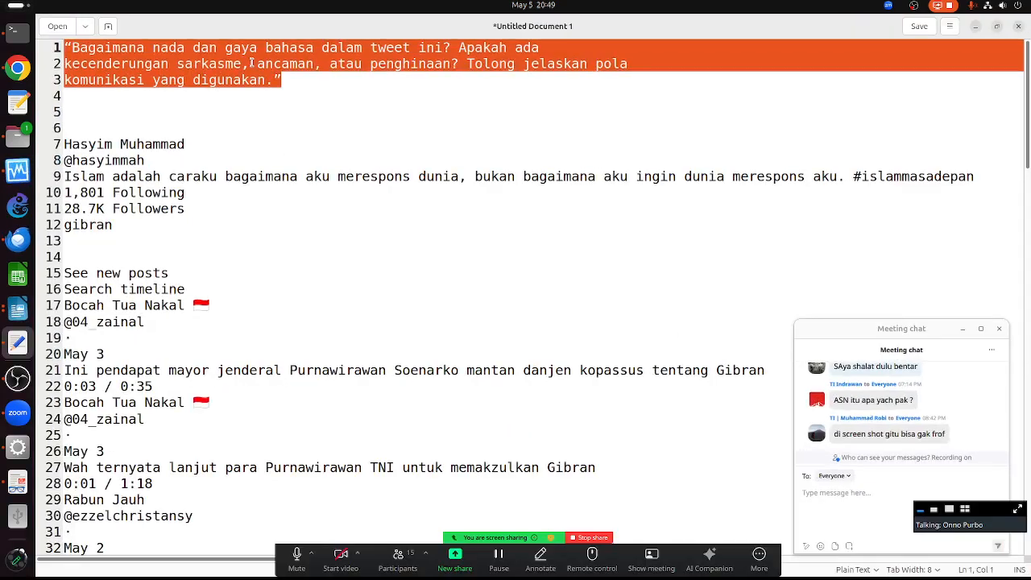
{"action": "key", "text": "ctrl+v"}
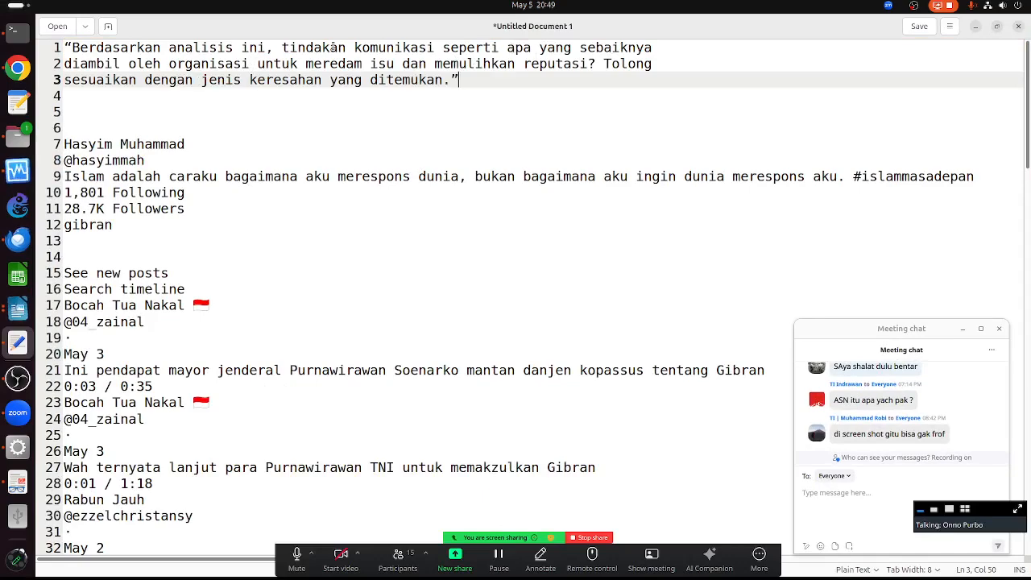
{"action": "key", "text": "ctrl+a"}
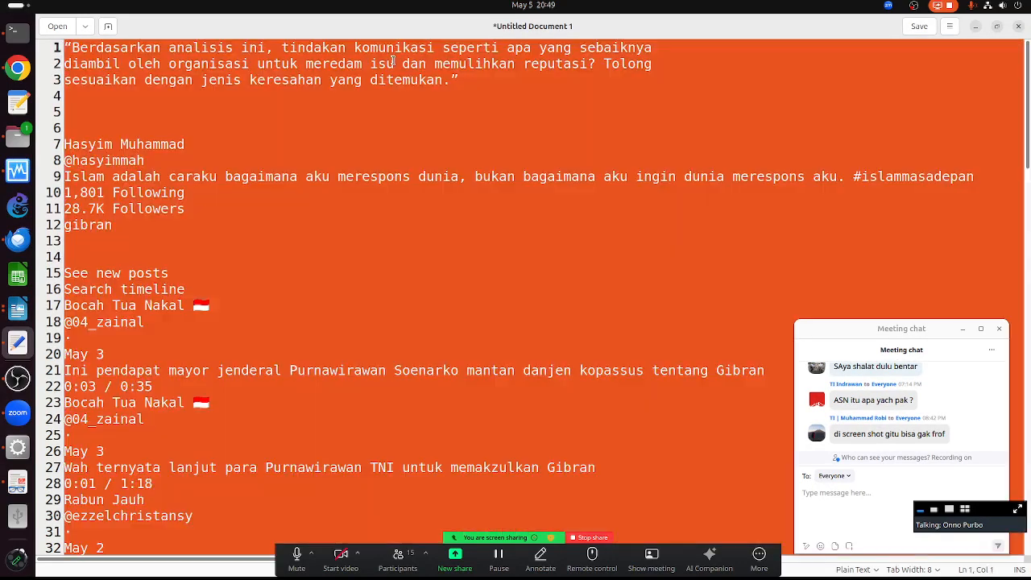
{"action": "right_click", "coordinate": [394, 65]}
{"action": "left_click", "coordinate": [416, 114]}
{"action": "left_click", "coordinate": [18, 68]}
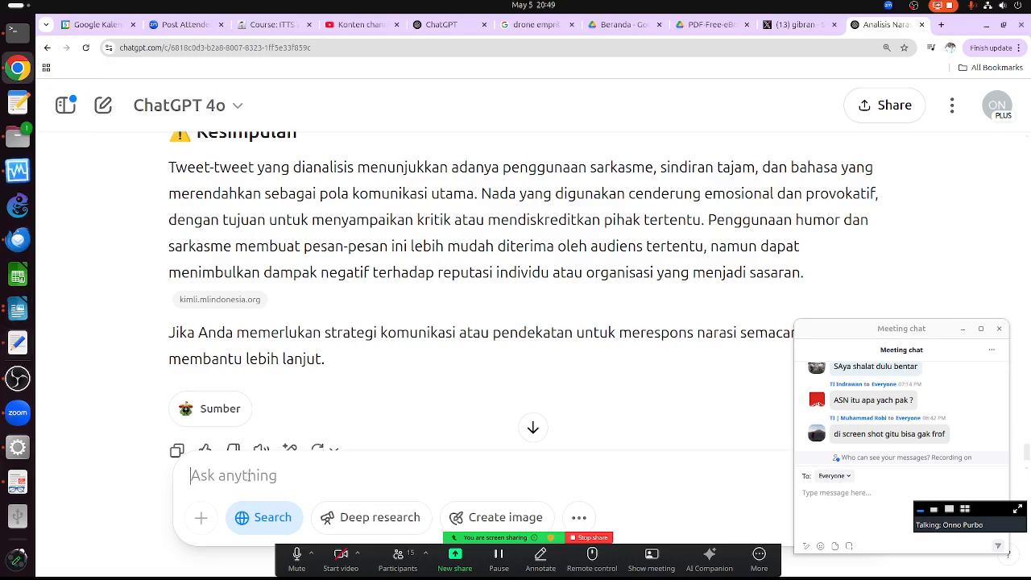
- Paste the Prompt 4 question with the tweets into ChatGPT and send it
{"action": "key", "text": "ctrl+v"}
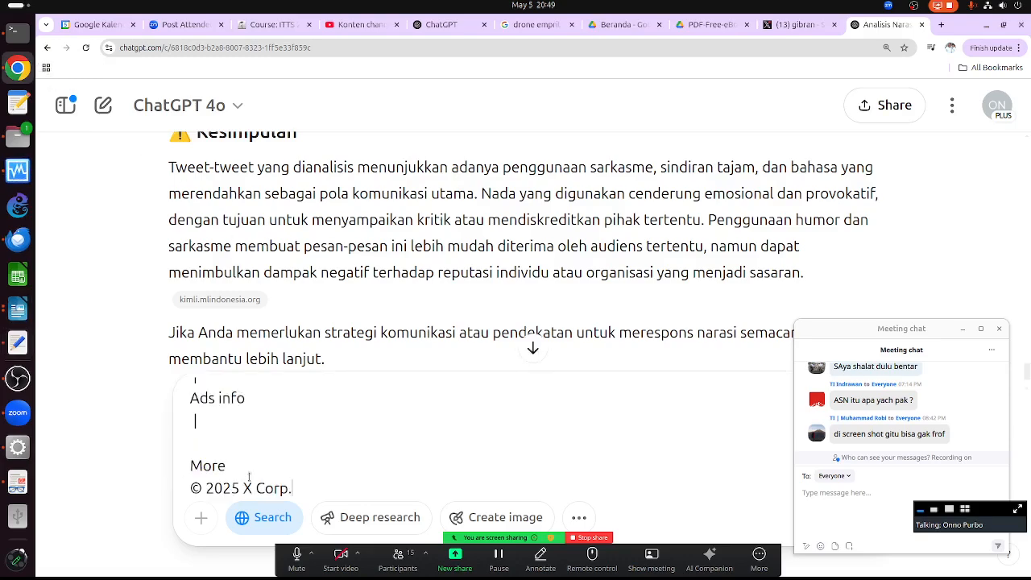
{"action": "key", "text": "Return"}
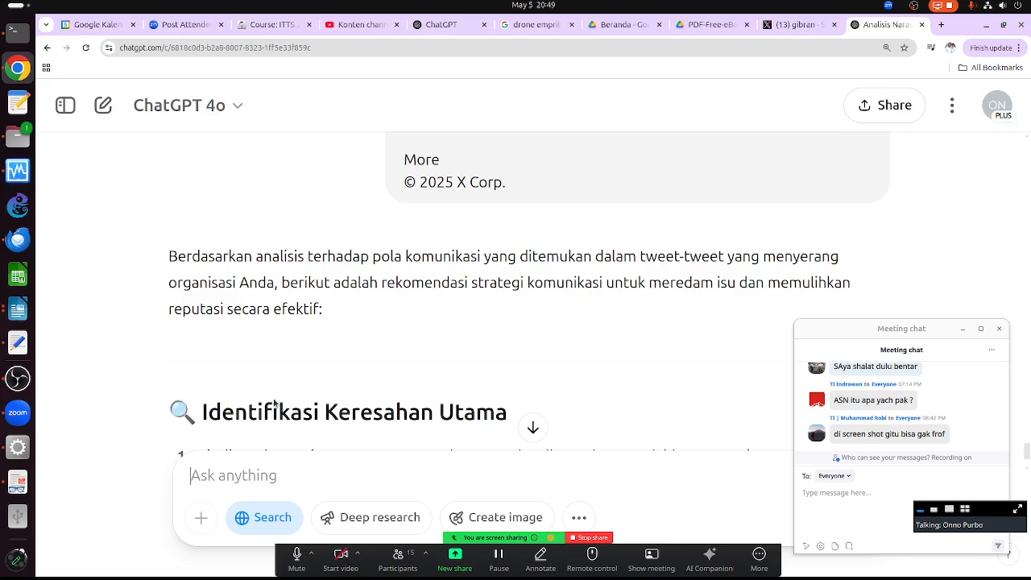
{"action": "scroll", "coordinate": [438, 392], "scroll_direction": "down", "scroll_amount": 3}
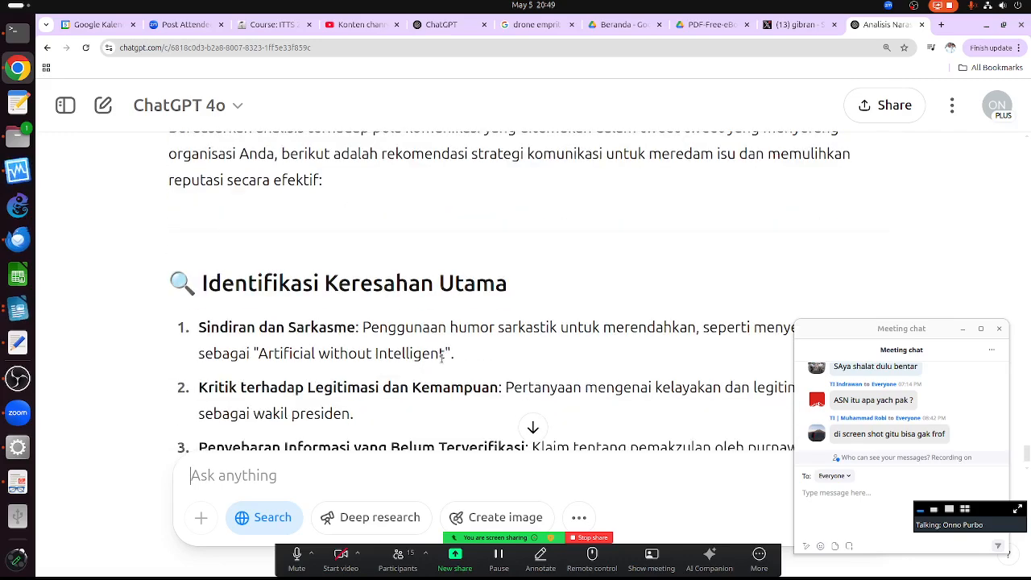
{"action": "scroll", "coordinate": [282, 242], "scroll_direction": "down", "scroll_amount": 1}
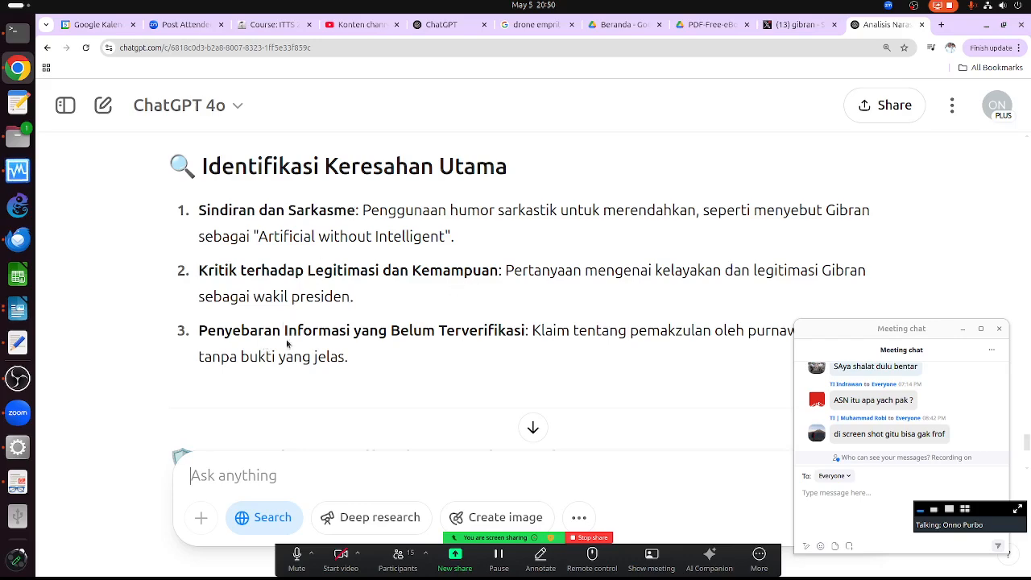
{"action": "scroll", "coordinate": [497, 349], "scroll_direction": "down", "scroll_amount": 2}
{"action": "scroll", "coordinate": [498, 352], "scroll_direction": "down", "scroll_amount": 3}
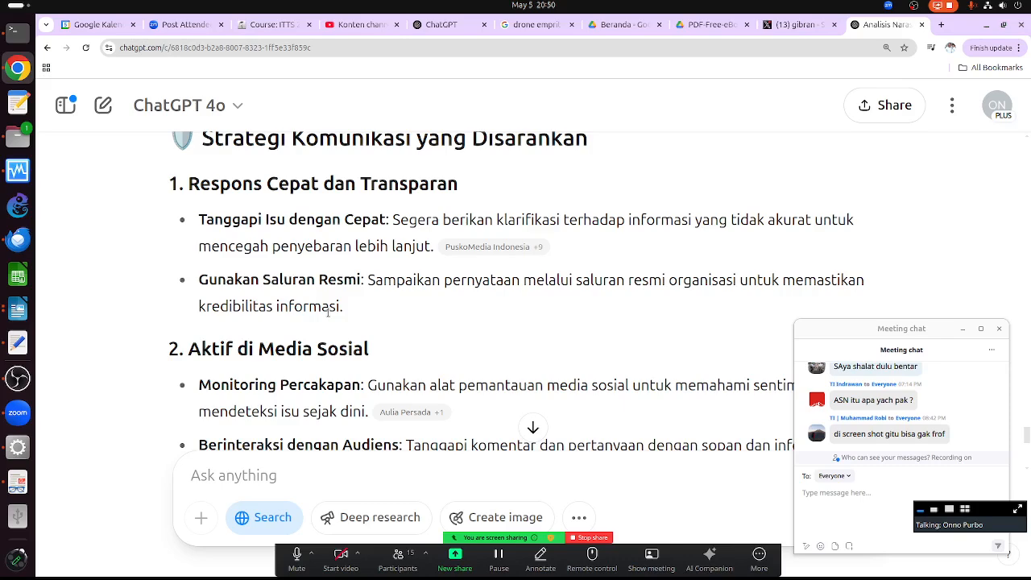
{"action": "scroll", "coordinate": [331, 326], "scroll_direction": "down", "scroll_amount": 3}
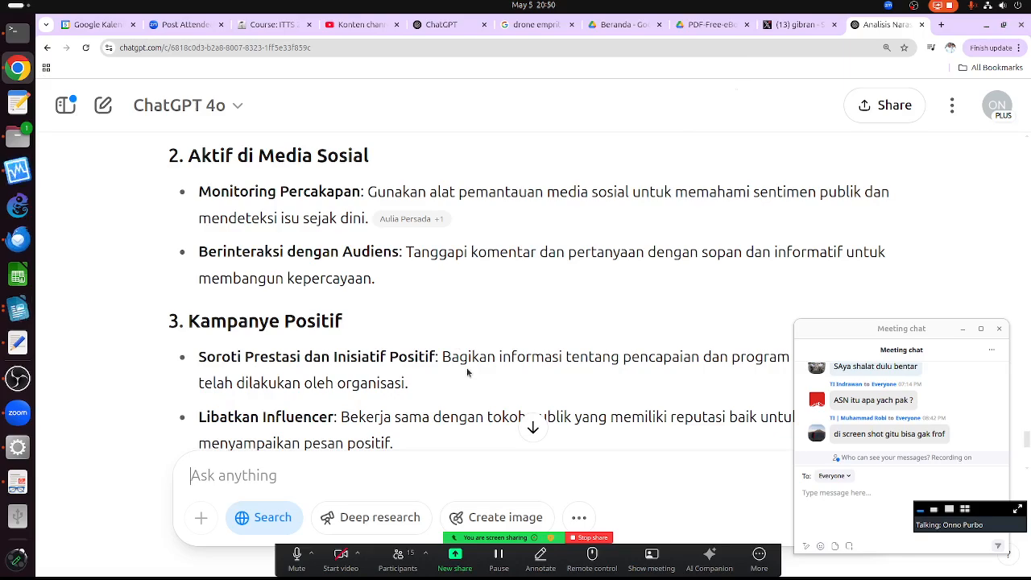
{"action": "scroll", "coordinate": [466, 371], "scroll_direction": "down", "scroll_amount": 3}
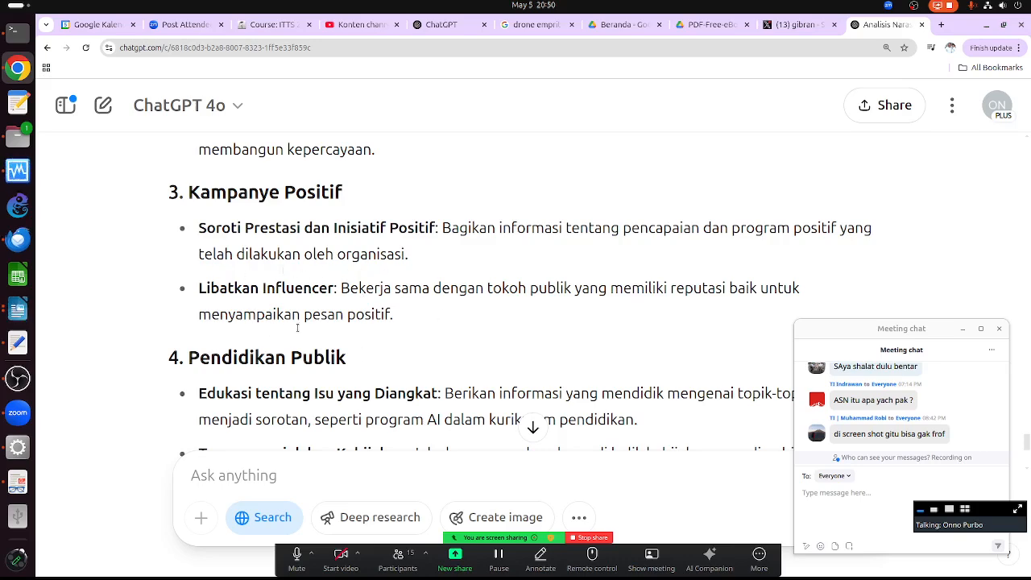
{"action": "scroll", "coordinate": [294, 307], "scroll_direction": "down", "scroll_amount": 3}
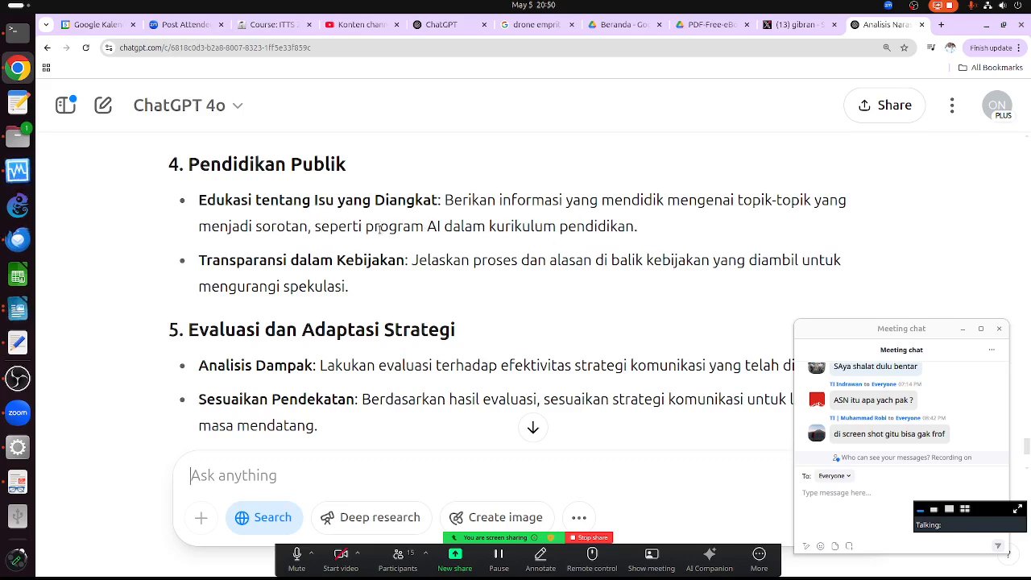
{"action": "left_click_drag", "start_coordinate": [411, 226], "coordinate": [640, 229]}
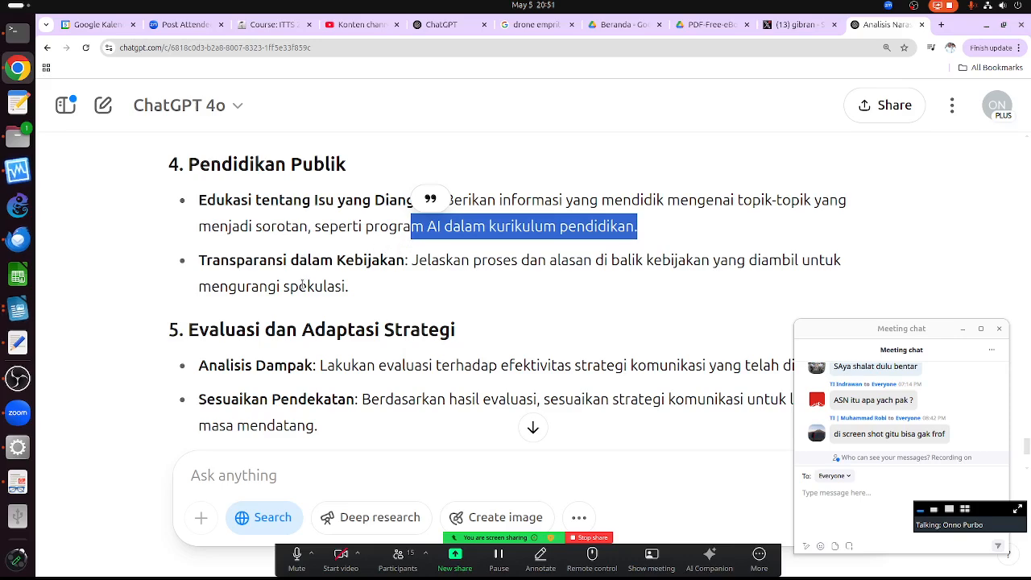
{"action": "scroll", "coordinate": [389, 382], "scroll_direction": "down", "scroll_amount": 3}
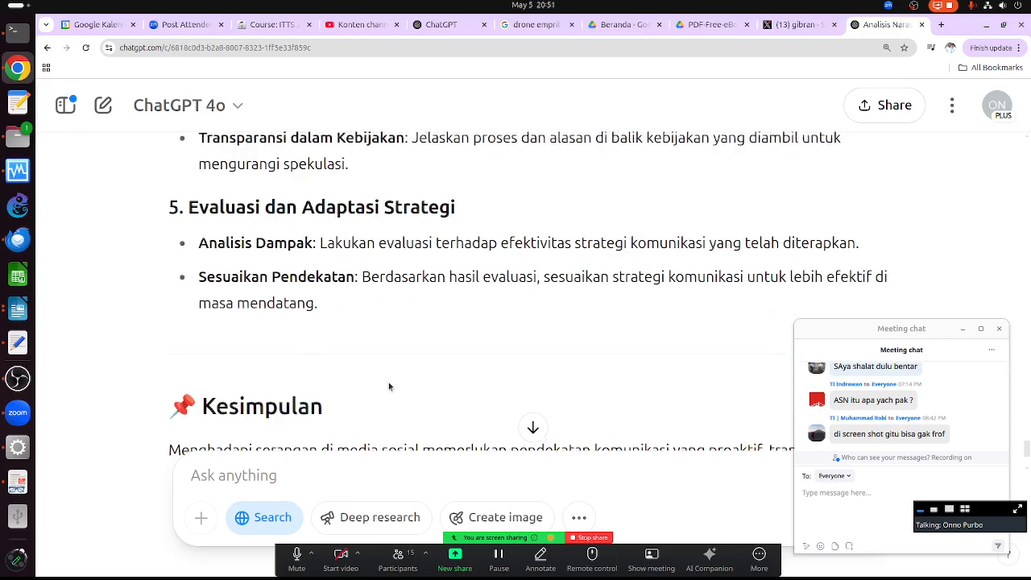
{"action": "scroll", "coordinate": [355, 354], "scroll_direction": "down", "scroll_amount": 2}
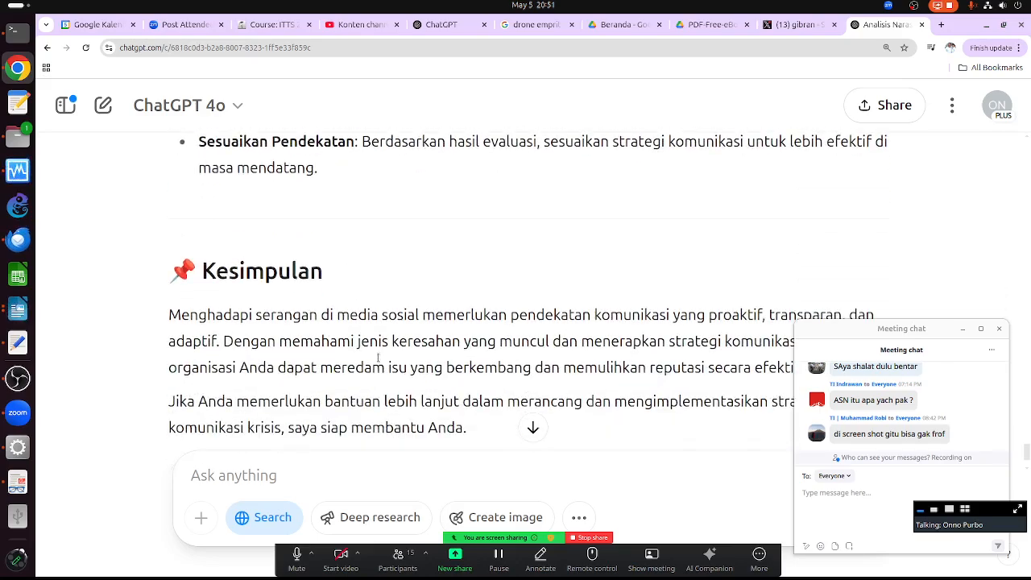
{"action": "scroll", "coordinate": [364, 386], "scroll_direction": "up", "scroll_amount": 8}
{"action": "scroll", "coordinate": [376, 321], "scroll_direction": "up", "scroll_amount": 2}
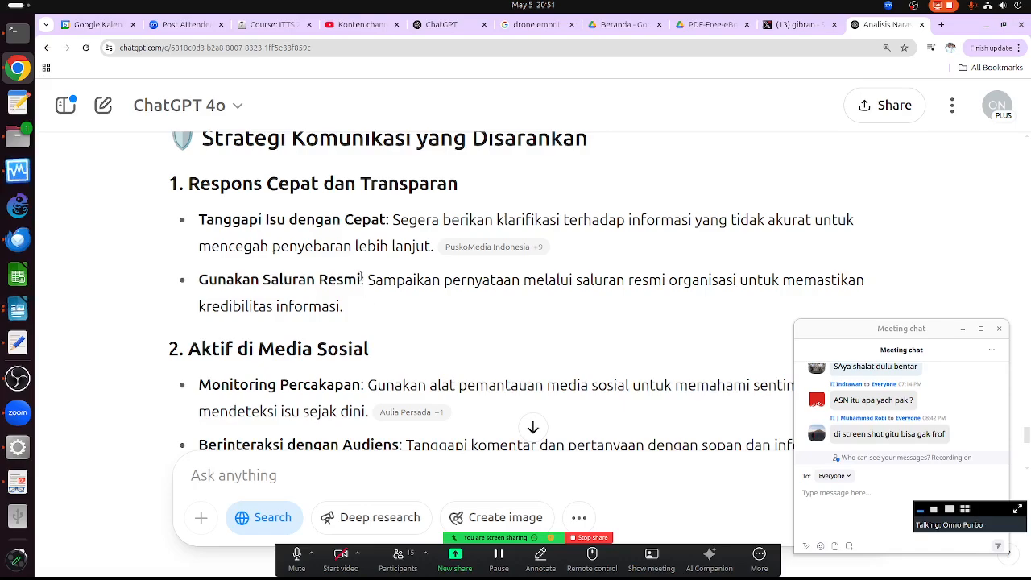
{"action": "scroll", "coordinate": [373, 414], "scroll_direction": "down", "scroll_amount": 1}
{"action": "scroll", "coordinate": [371, 411], "scroll_direction": "down", "scroll_amount": 4}
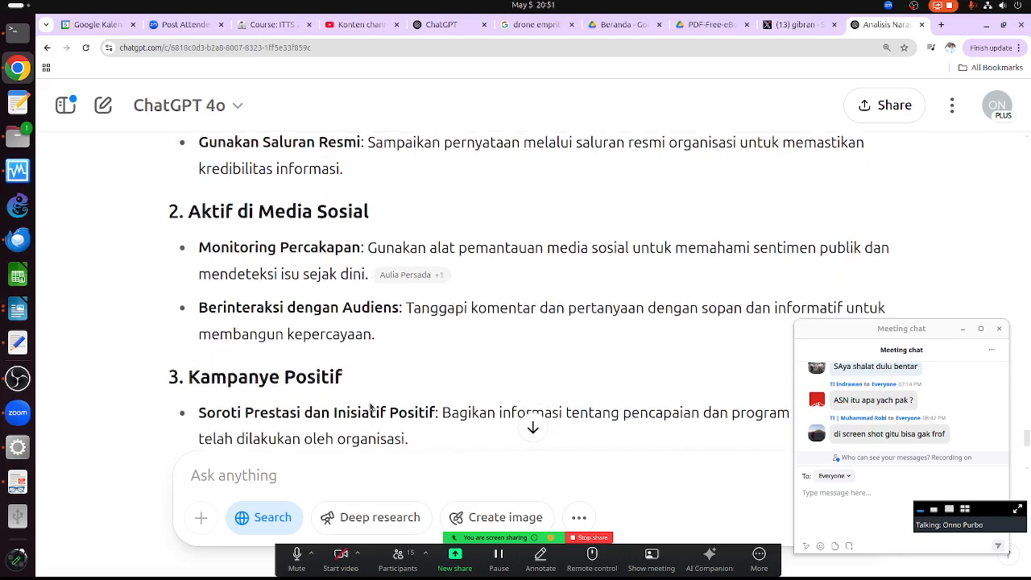
{"action": "scroll", "coordinate": [369, 406], "scroll_direction": "down", "scroll_amount": 1}
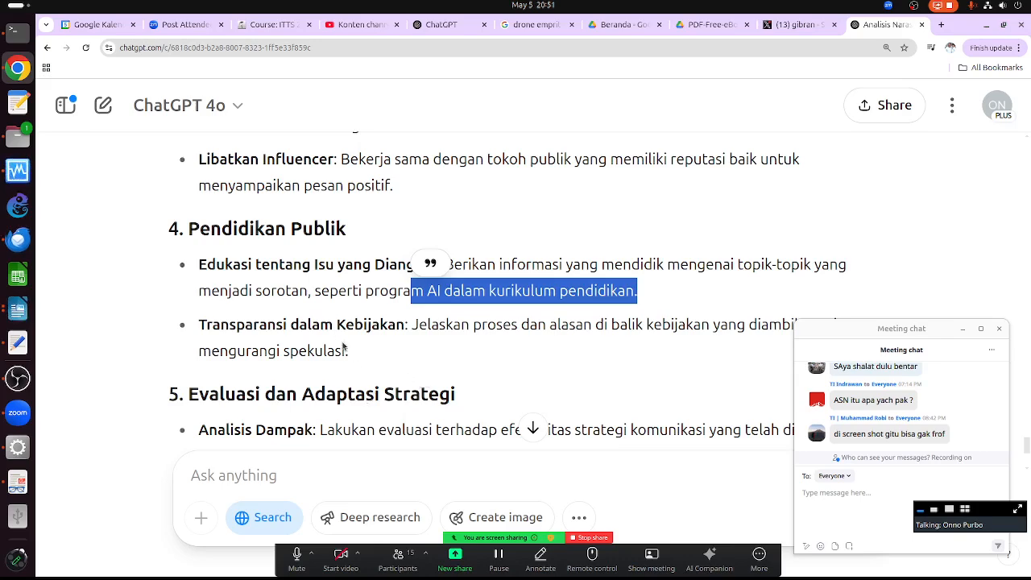
- Highlight 'Prestasi dan Inisiatif Positif' in the Kampanye Positif section of ChatGPT's recommendation
{"action": "left_click", "coordinate": [427, 352]}
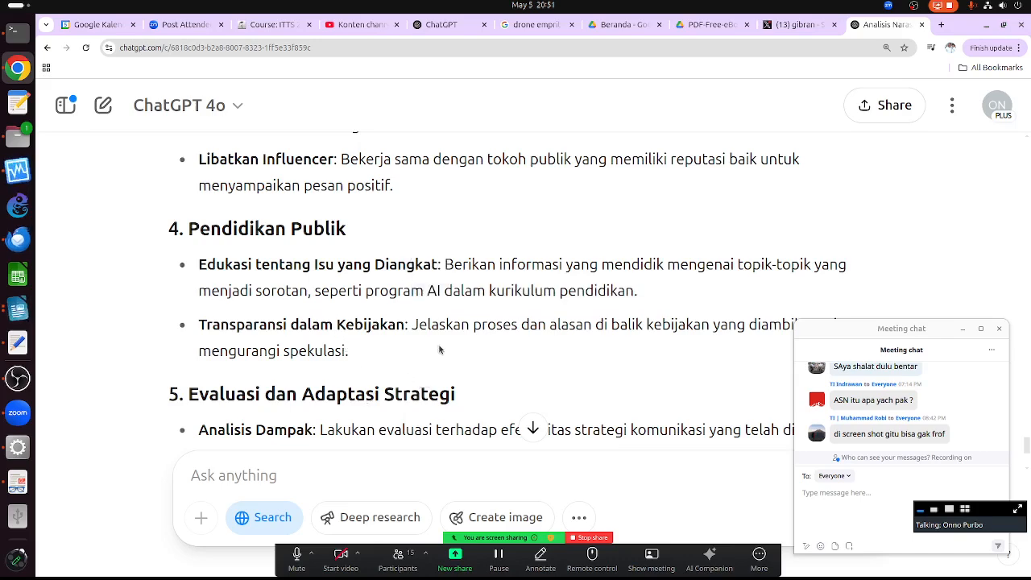
{"action": "scroll", "coordinate": [395, 328], "scroll_direction": "up", "scroll_amount": 1}
{"action": "scroll", "coordinate": [396, 328], "scroll_direction": "up", "scroll_amount": 1}
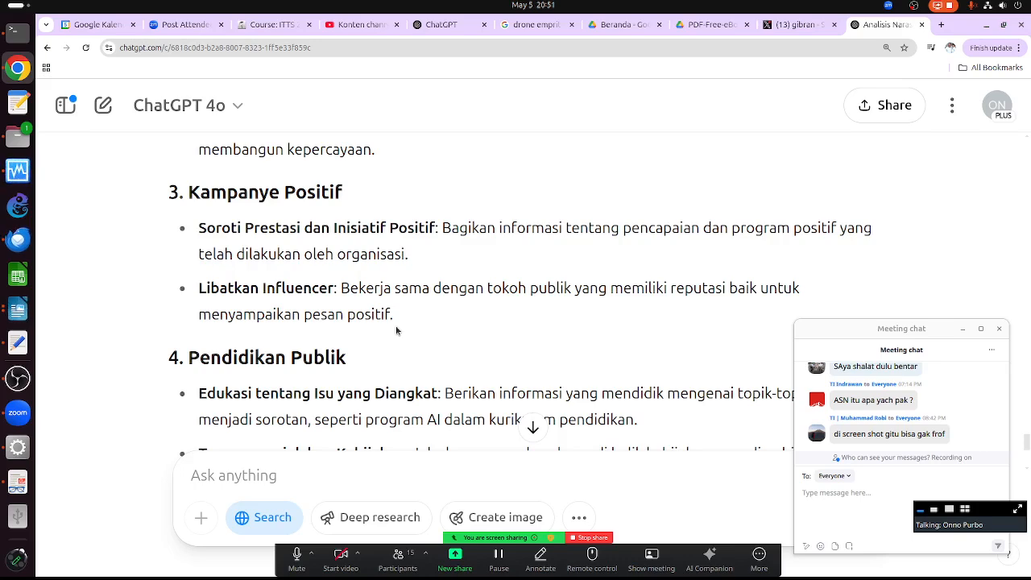
{"action": "left_click_drag", "start_coordinate": [244, 228], "coordinate": [436, 227]}
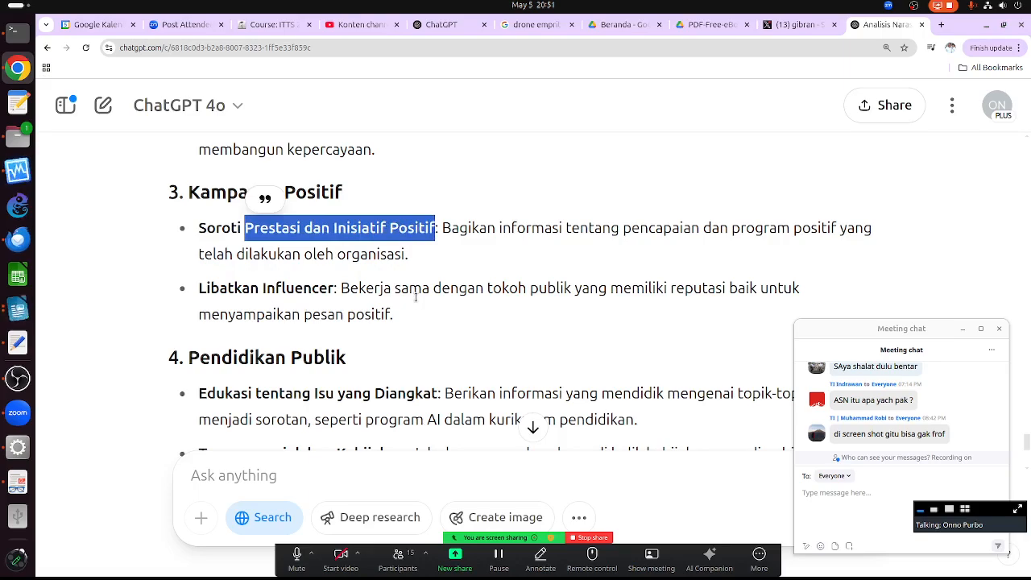
{"action": "scroll", "coordinate": [416, 303], "scroll_direction": "up", "scroll_amount": 3}
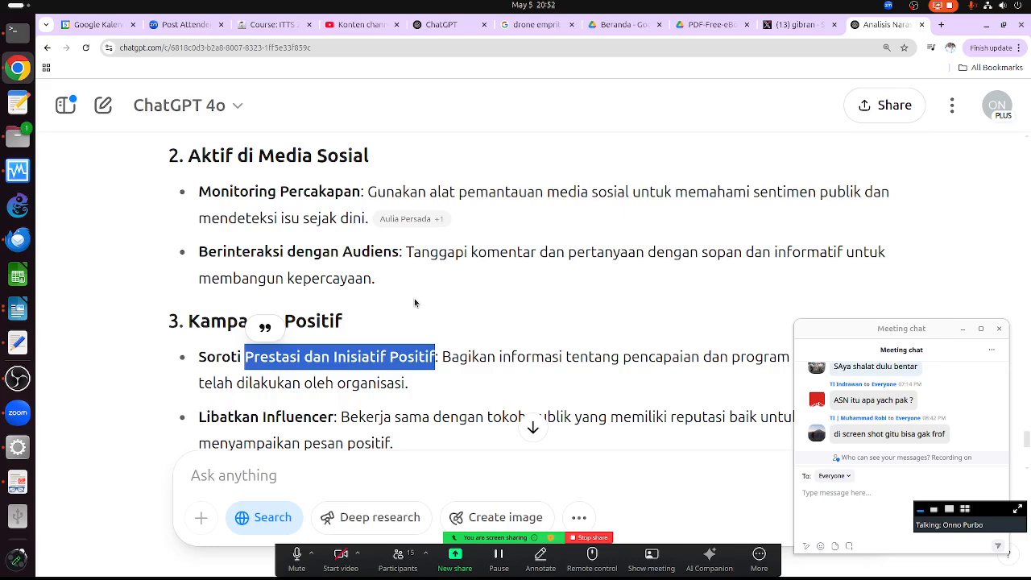
{"action": "scroll", "coordinate": [337, 314], "scroll_direction": "down", "scroll_amount": 1}
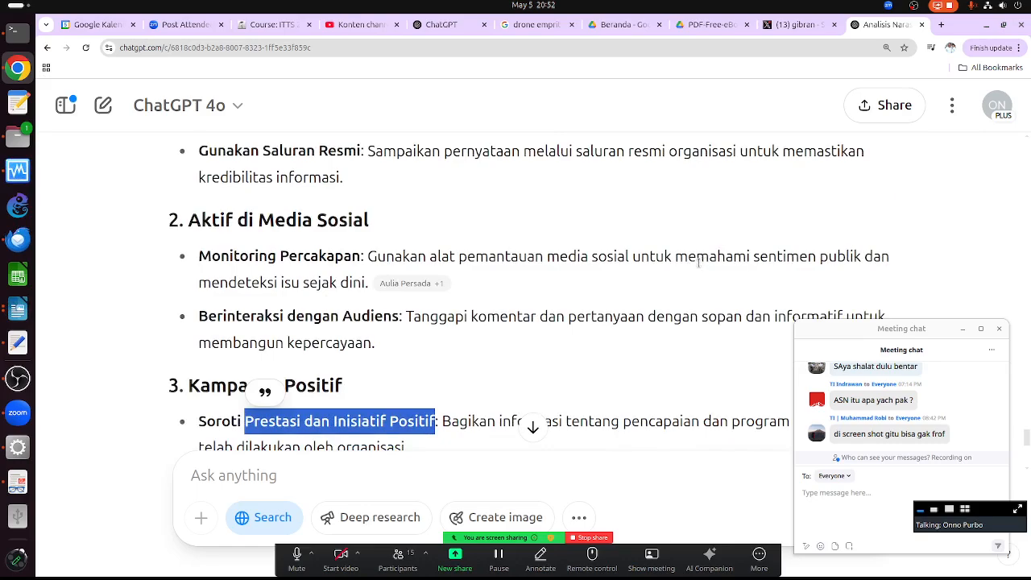
{"action": "scroll", "coordinate": [602, 333], "scroll_direction": "up", "scroll_amount": 1}
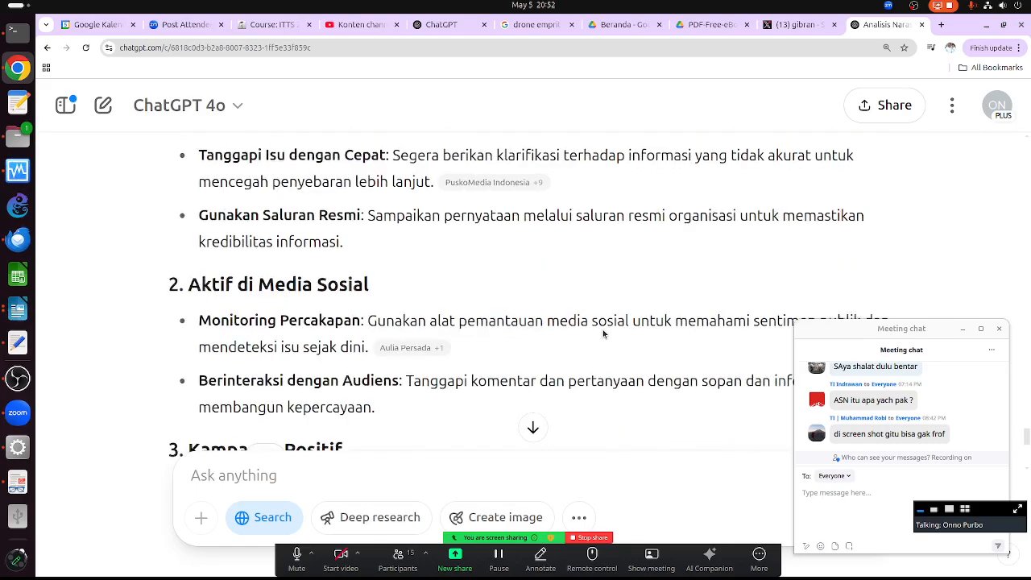
{"action": "scroll", "coordinate": [602, 323], "scroll_direction": "up", "scroll_amount": 2}
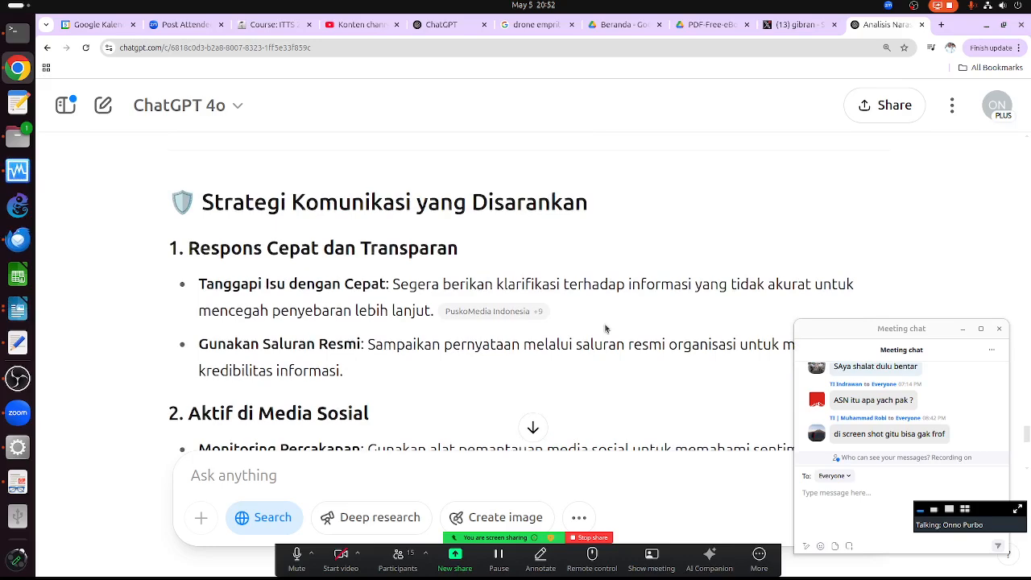
{"action": "scroll", "coordinate": [606, 329], "scroll_direction": "down", "scroll_amount": 2}
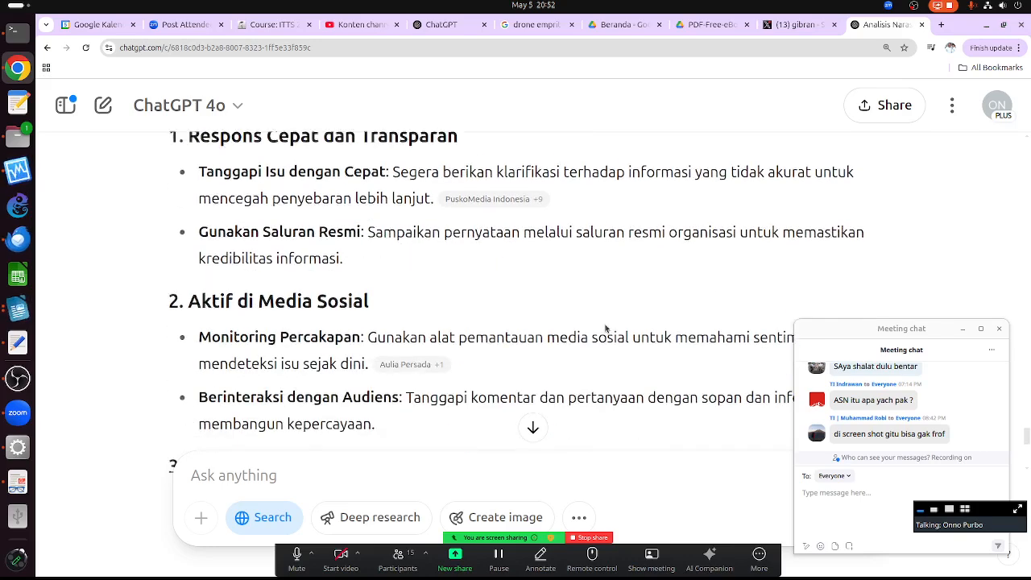
{"action": "scroll", "coordinate": [602, 324], "scroll_direction": "down", "scroll_amount": 2}
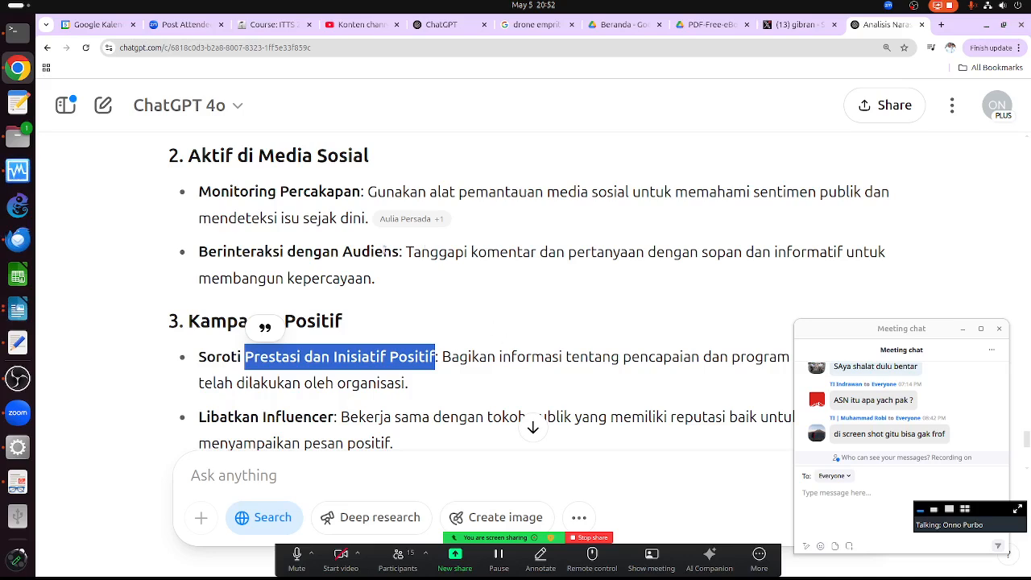
{"action": "mouse_move", "coordinate": [425, 220]}
{"action": "scroll", "coordinate": [435, 322], "scroll_direction": "up", "scroll_amount": 6}
{"action": "scroll", "coordinate": [435, 322], "scroll_direction": "down", "scroll_amount": 2}
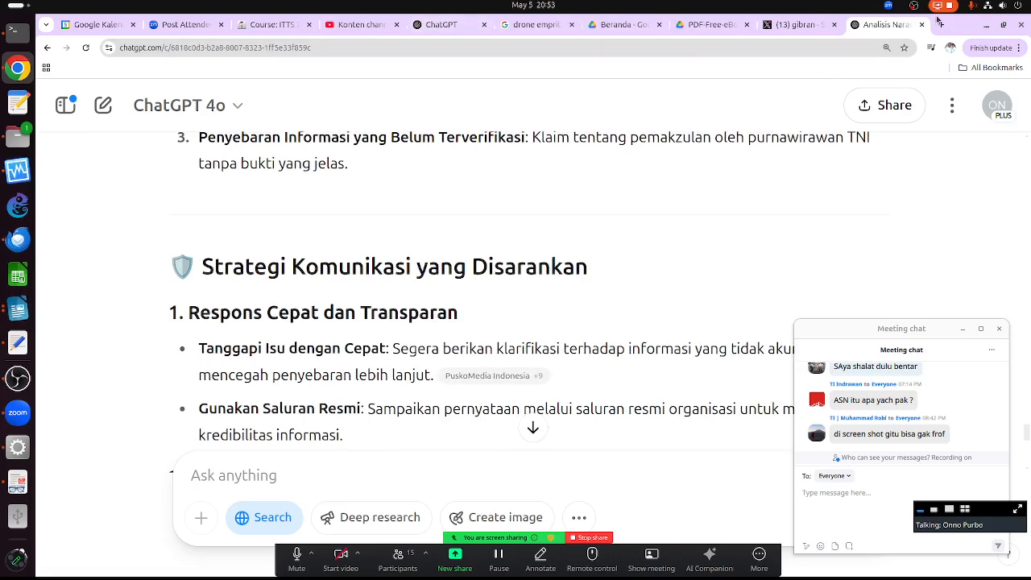
- Load twitter.com in a new tab and go to the Notifications page
{"action": "key", "text": "ctrl+t"}
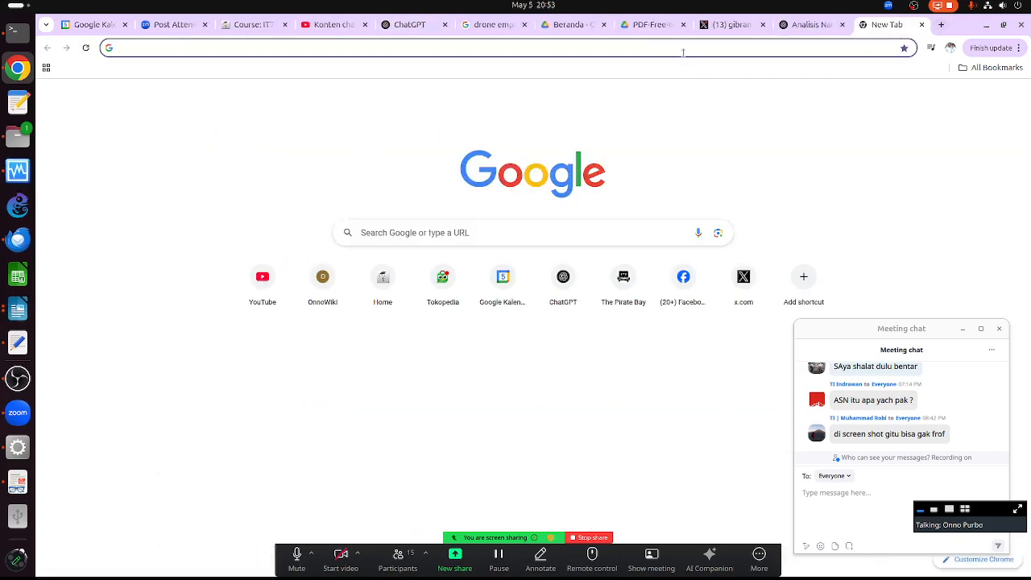
{"action": "left_click", "coordinate": [683, 52]}
{"action": "type", "text": "twitter"}
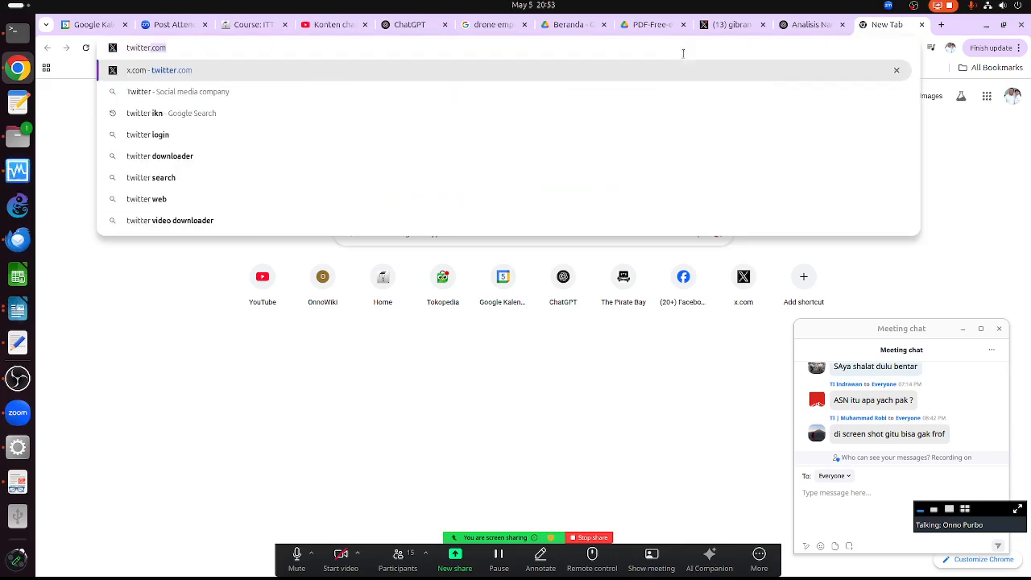
{"action": "key", "text": "Return"}
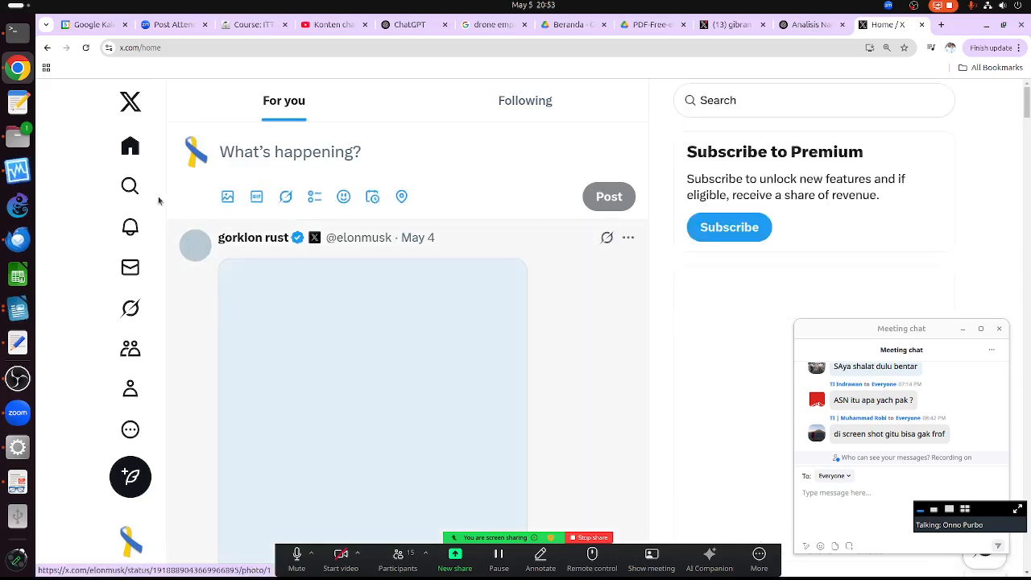
{"action": "left_click", "coordinate": [133, 231]}
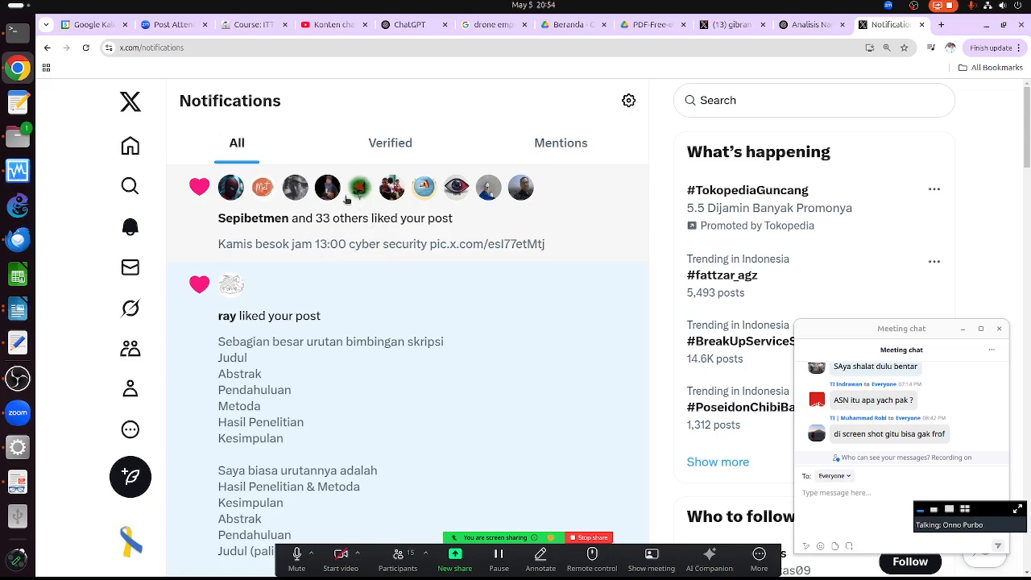
{"action": "scroll", "coordinate": [369, 367], "scroll_direction": "down", "scroll_amount": 2}
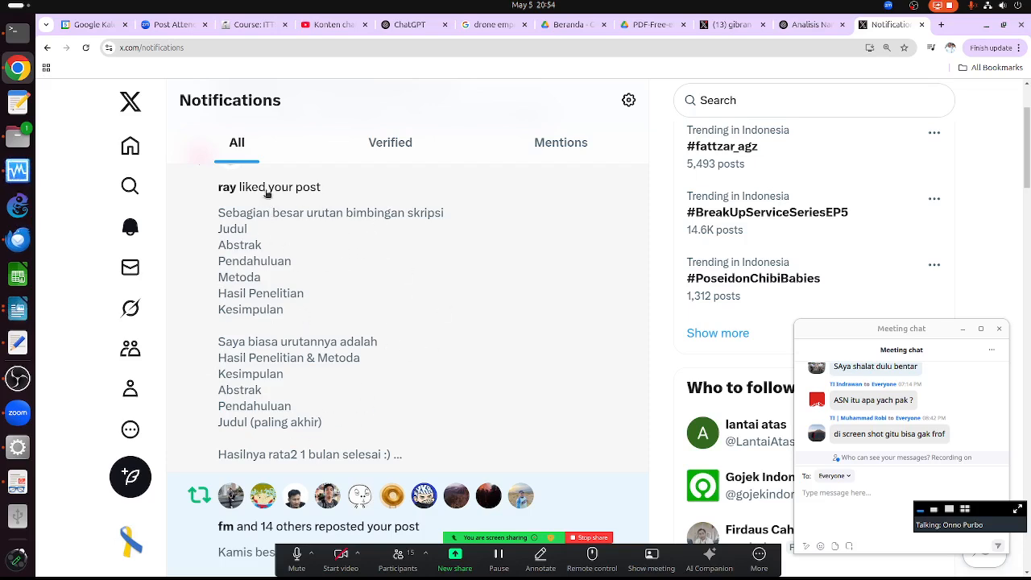
{"action": "scroll", "coordinate": [502, 416], "scroll_direction": "down", "scroll_amount": 3}
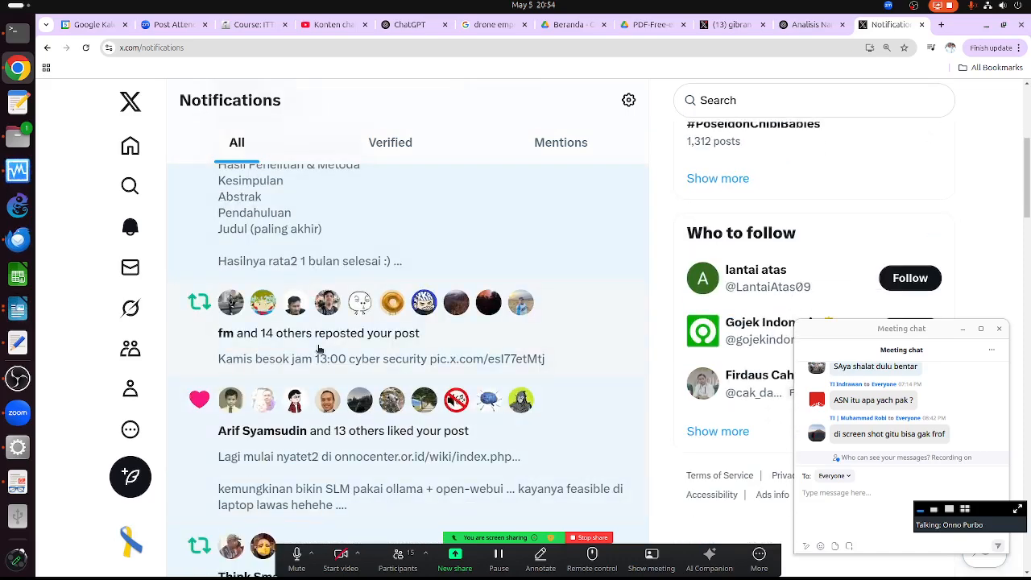
{"action": "scroll", "coordinate": [389, 352], "scroll_direction": "down", "scroll_amount": 2}
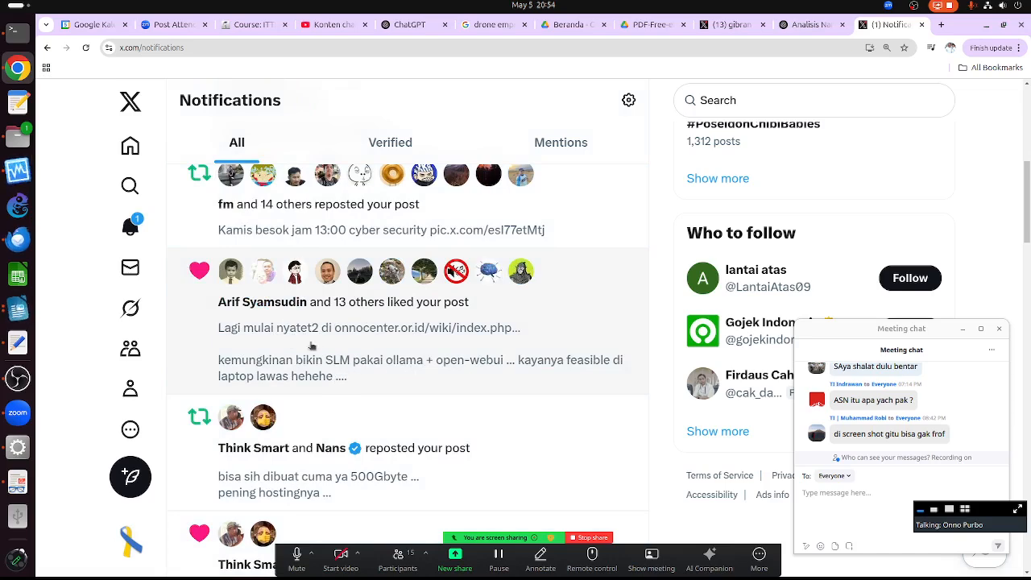
{"action": "scroll", "coordinate": [321, 346], "scroll_direction": "down", "scroll_amount": 3}
{"action": "scroll", "coordinate": [322, 372], "scroll_direction": "down", "scroll_amount": 3}
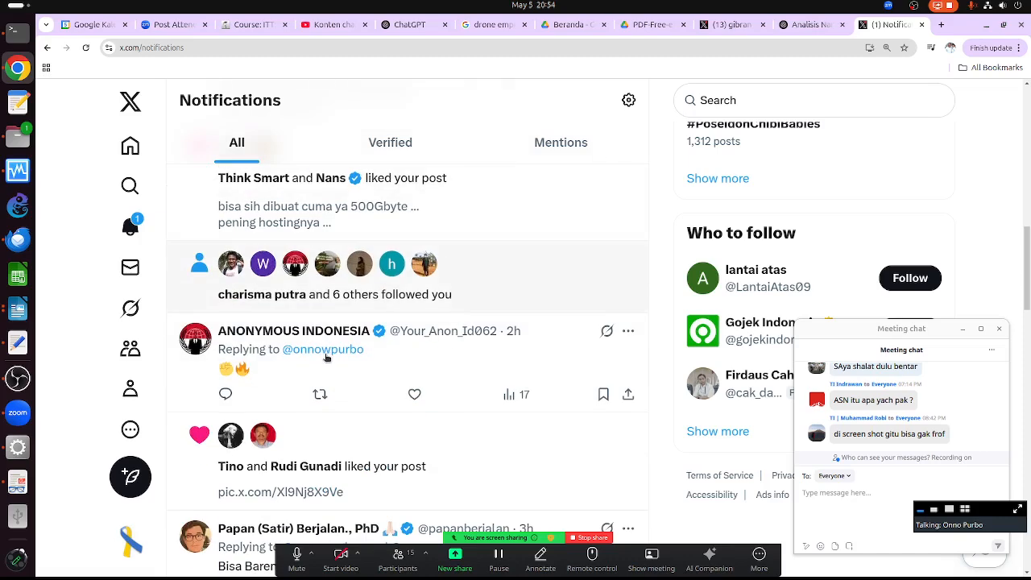
{"action": "scroll", "coordinate": [294, 363], "scroll_direction": "down", "scroll_amount": 2}
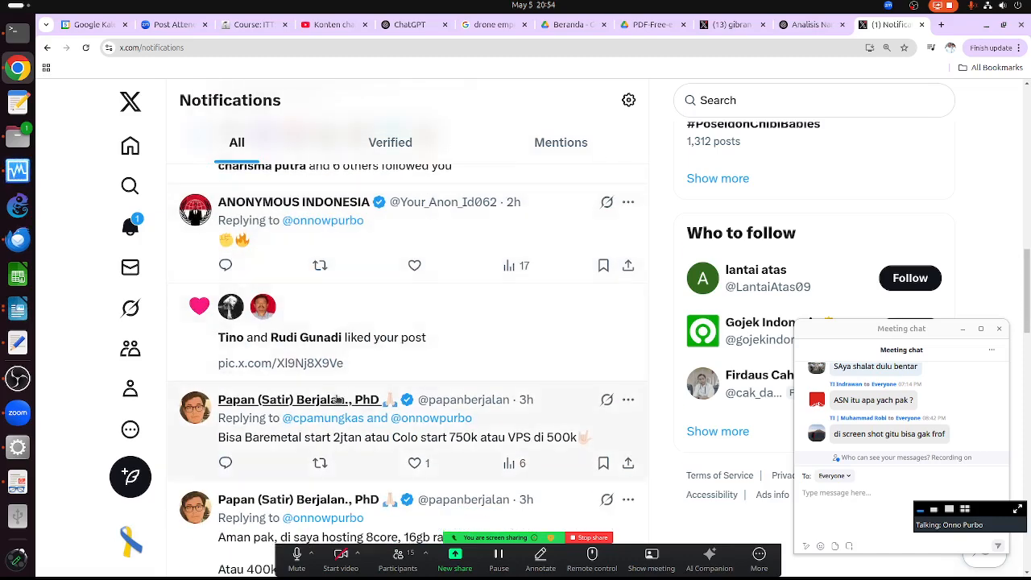
{"action": "scroll", "coordinate": [322, 379], "scroll_direction": "down", "scroll_amount": 3}
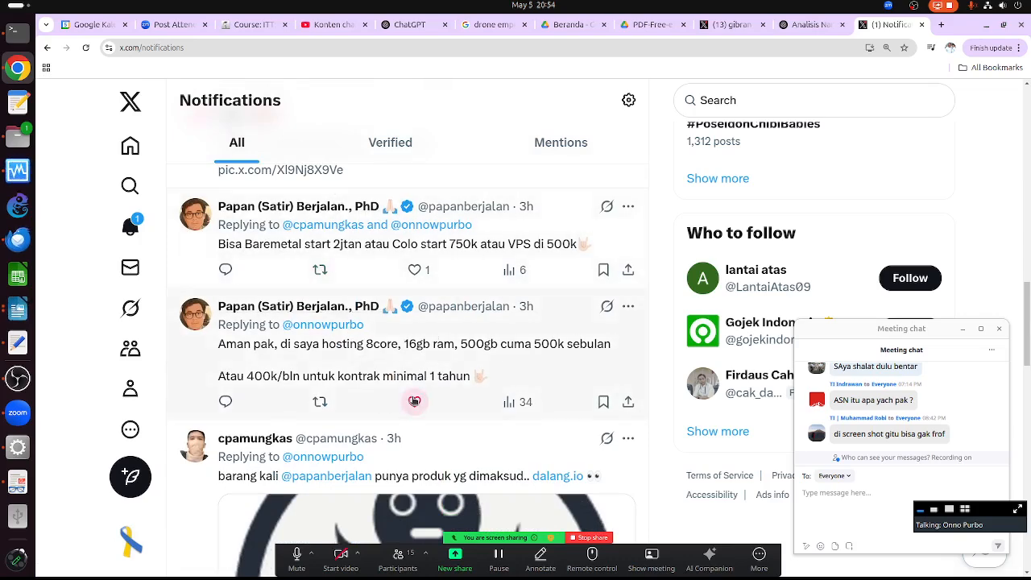
{"action": "scroll", "coordinate": [414, 400], "scroll_direction": "down", "scroll_amount": 3}
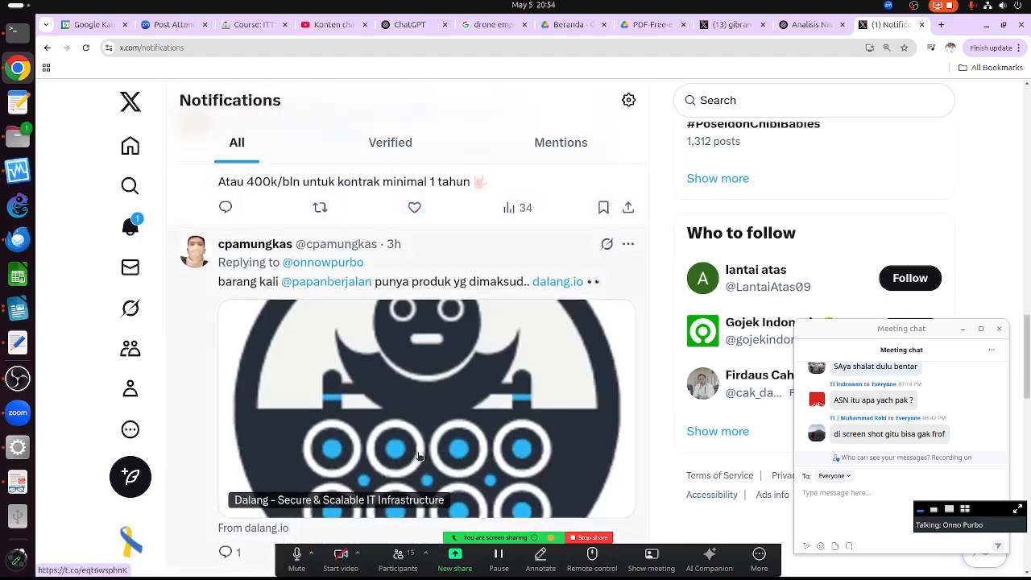
{"action": "scroll", "coordinate": [418, 455], "scroll_direction": "down", "scroll_amount": 3}
{"action": "scroll", "coordinate": [418, 455], "scroll_direction": "down", "scroll_amount": 3}
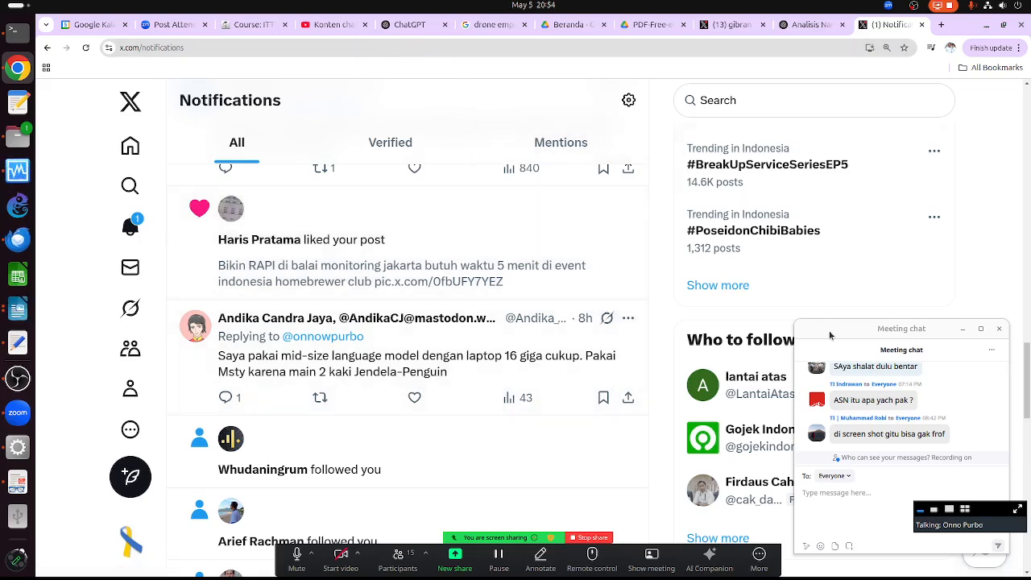
{"action": "left_click", "coordinate": [999, 328]}
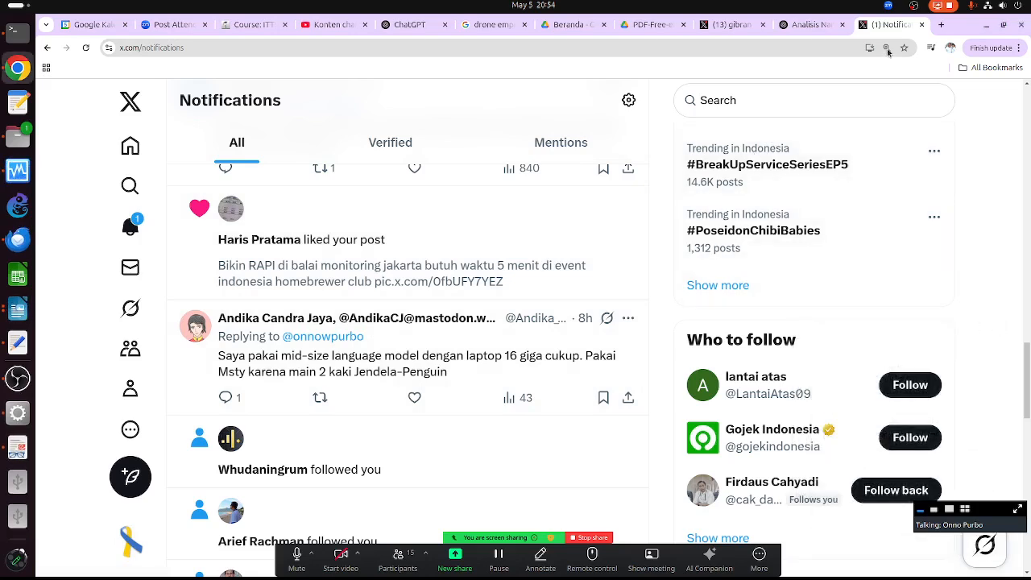
{"action": "left_click", "coordinate": [915, 7]}
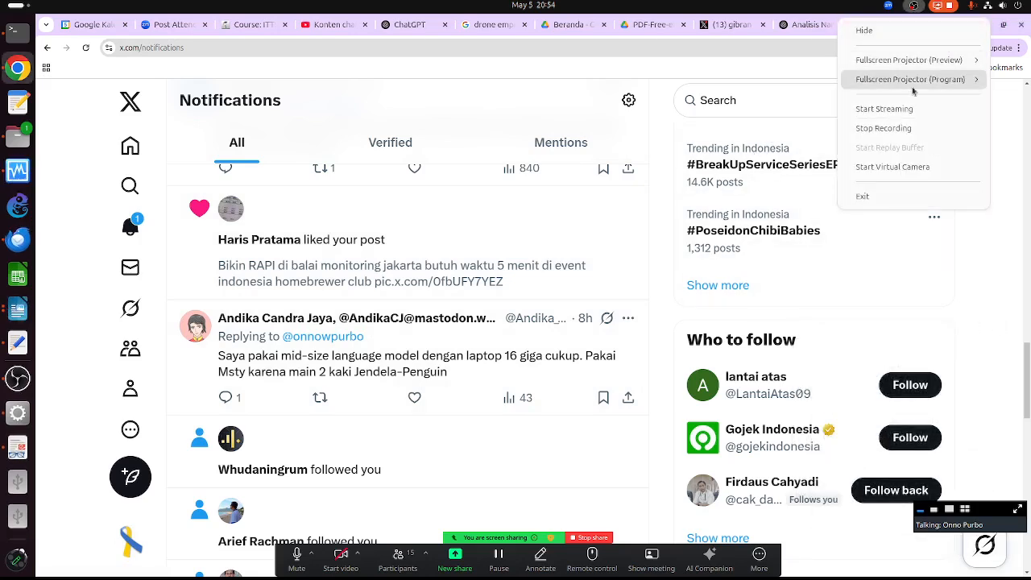